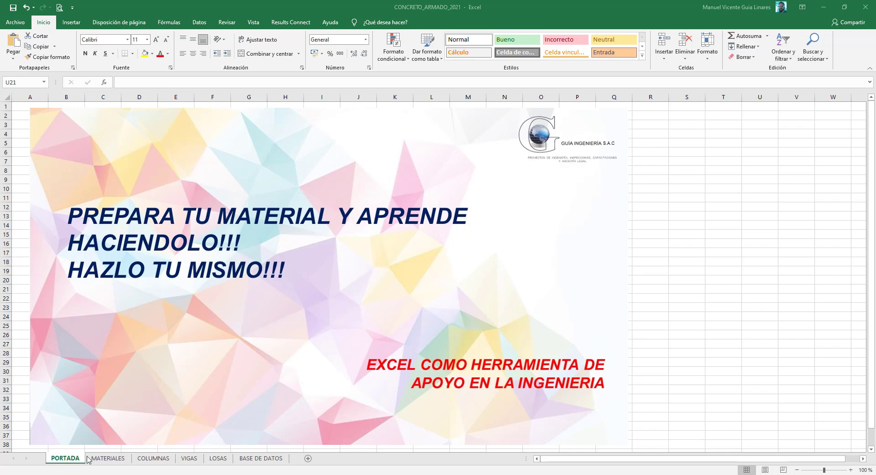
Step: Review the MATERIALES values in B9–B12: concrete strength, Poisson's ratio, elastic and shear modulus
{"action": "left_click", "coordinate": [104, 459]}
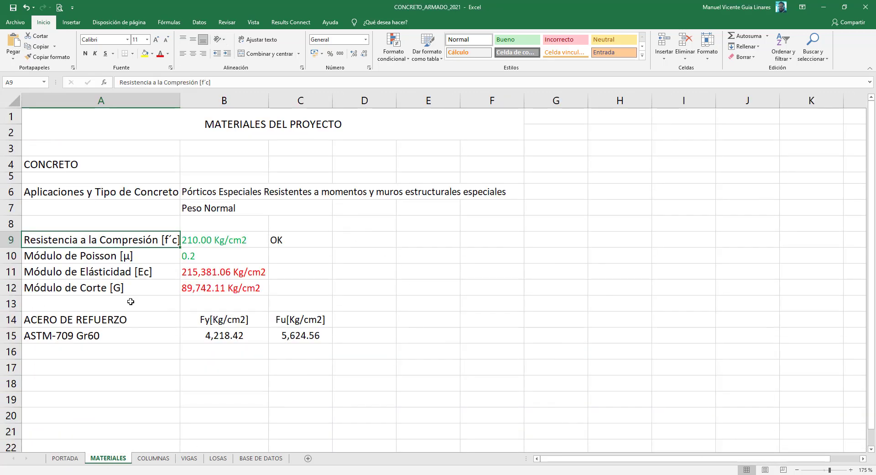
{"action": "left_click", "coordinate": [222, 243]}
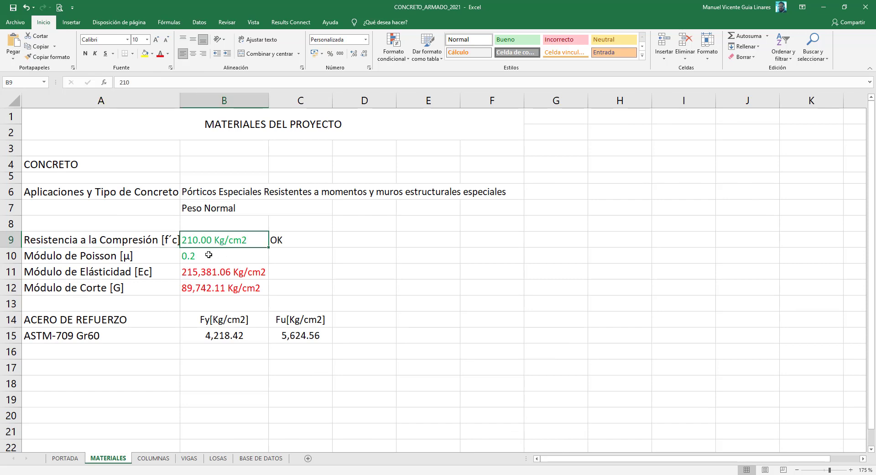
{"action": "left_click", "coordinate": [222, 255]}
{"action": "left_click", "coordinate": [222, 272]}
{"action": "left_click", "coordinate": [221, 288]}
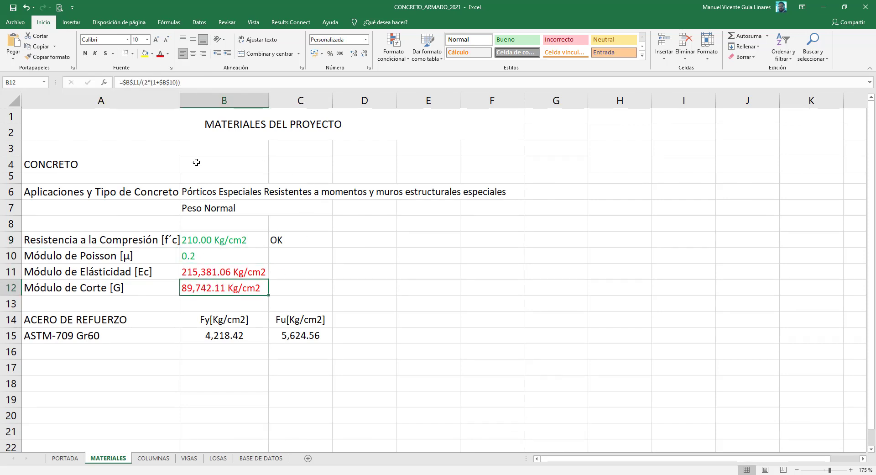
Step: Inspect the COLUMNAS corner and face bar-size choices in C15 and C16
{"action": "left_click", "coordinate": [154, 460]}
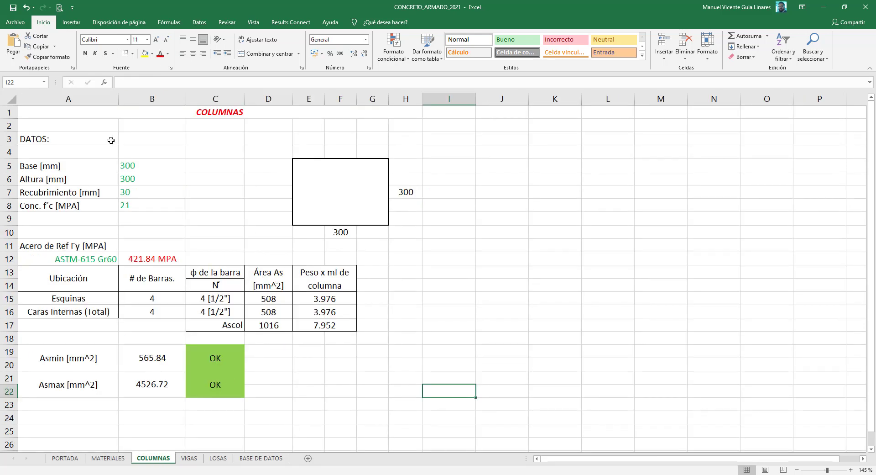
{"action": "left_click", "coordinate": [233, 298]}
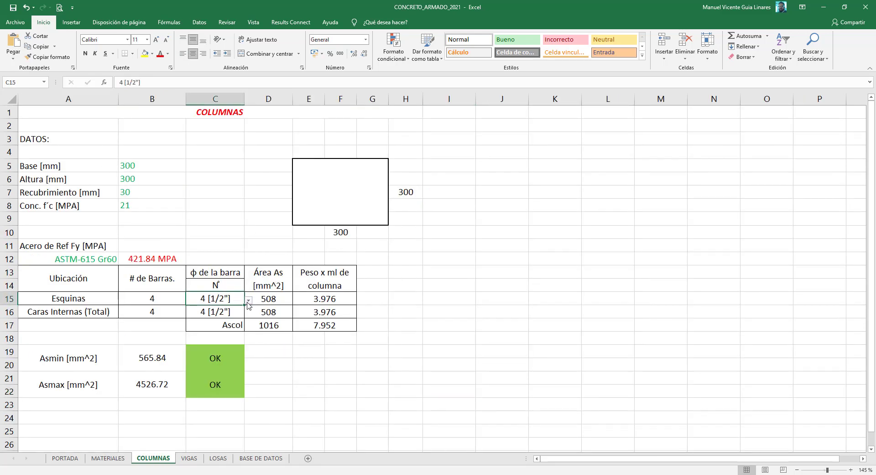
{"action": "left_click", "coordinate": [233, 311]}
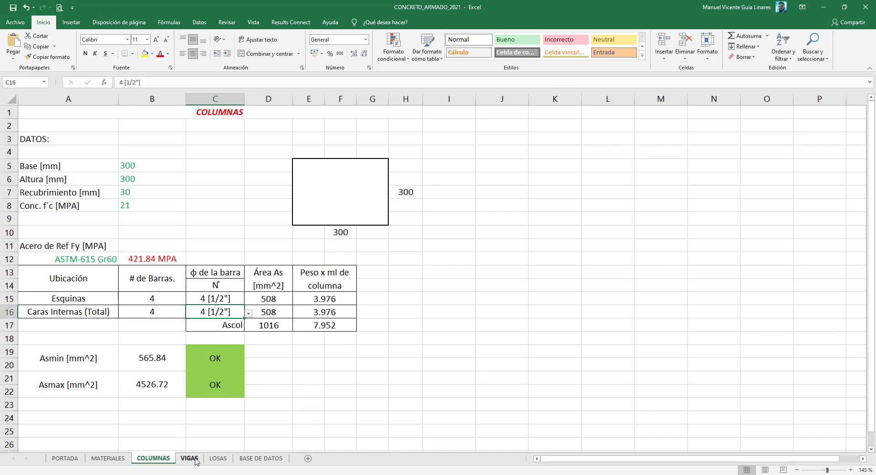
Step: Reposition the clause 9.6.1.2 As,min picture on VIGAS right and down, below the PAG 147 note
{"action": "left_click", "coordinate": [189, 458]}
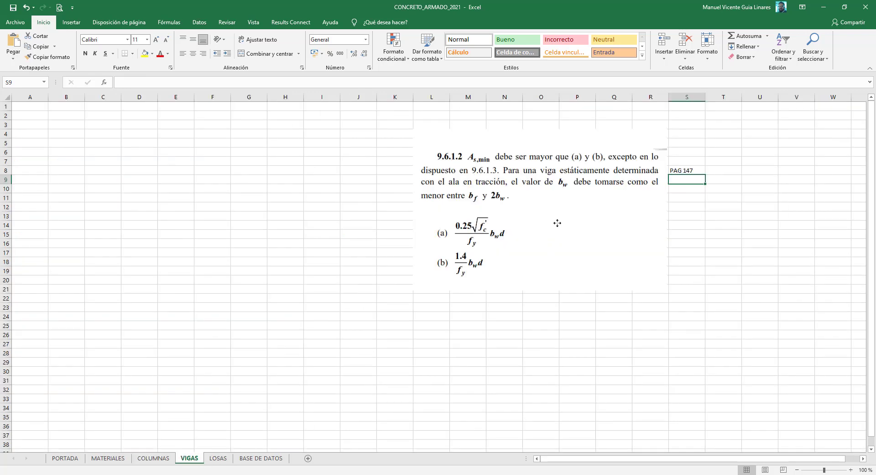
{"action": "left_click_drag", "start_coordinate": [558, 223], "coordinate": [714, 270]}
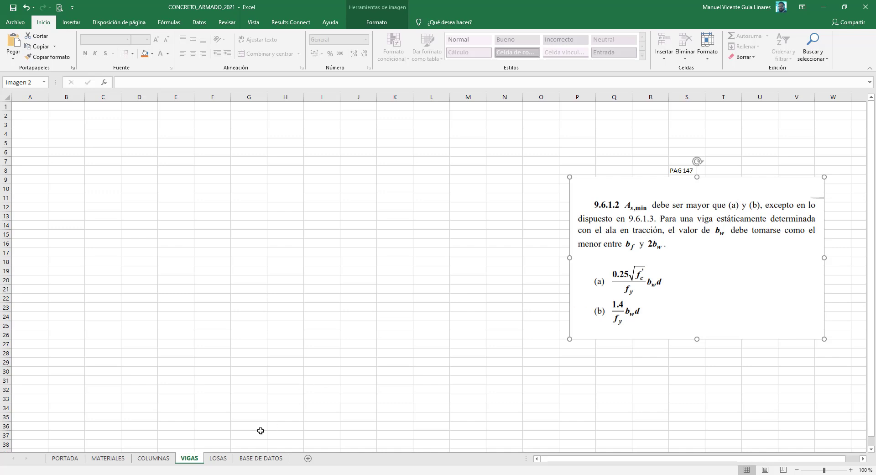
{"action": "left_click", "coordinate": [224, 459]}
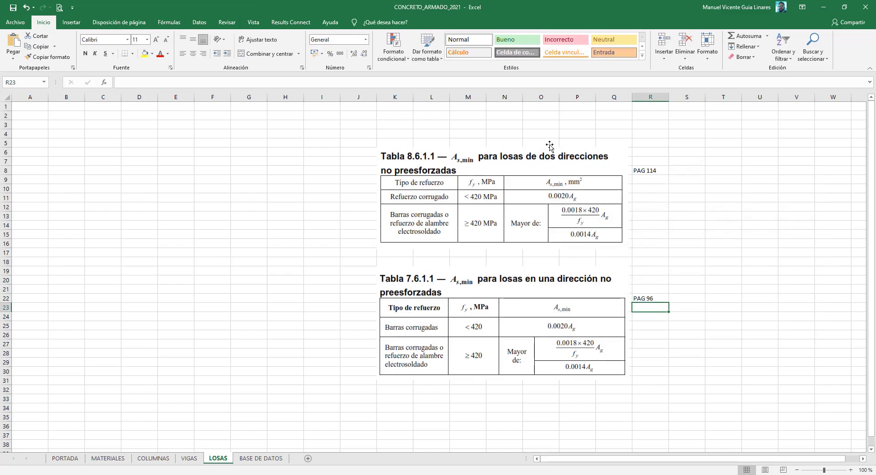
{"action": "left_click", "coordinate": [190, 458]}
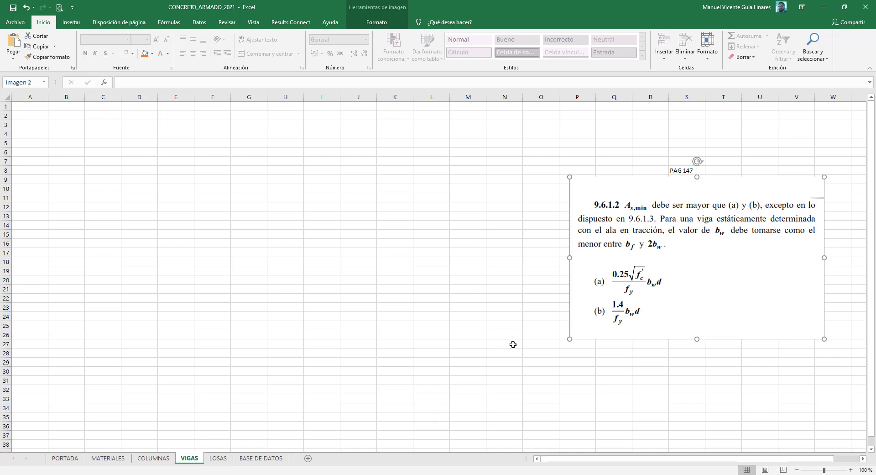
{"action": "left_click_drag", "start_coordinate": [712, 245], "coordinate": [702, 244]}
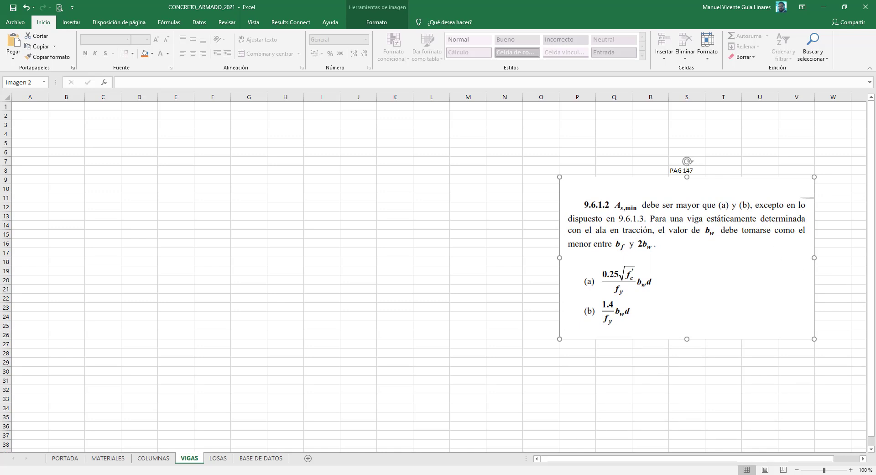
{"action": "key", "text": "Escape"}
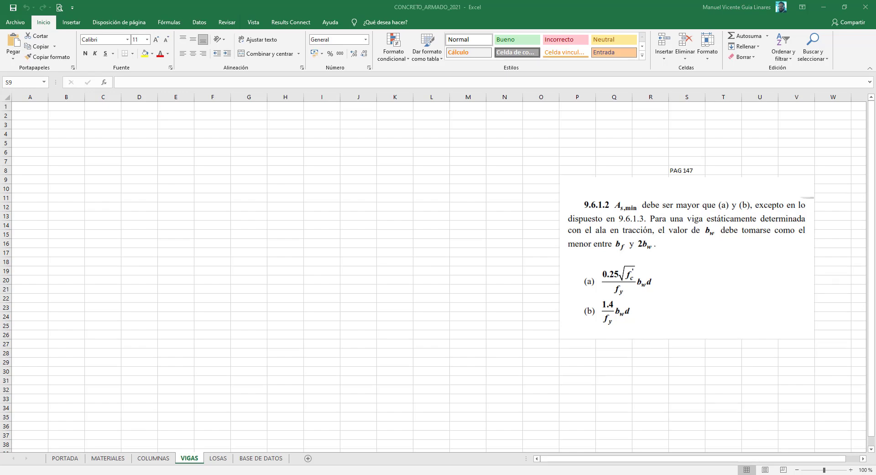
Step: Copy the red italic COLUMNAS title from A1 into cell A1 of VIGAS
{"action": "left_click", "coordinate": [140, 458]}
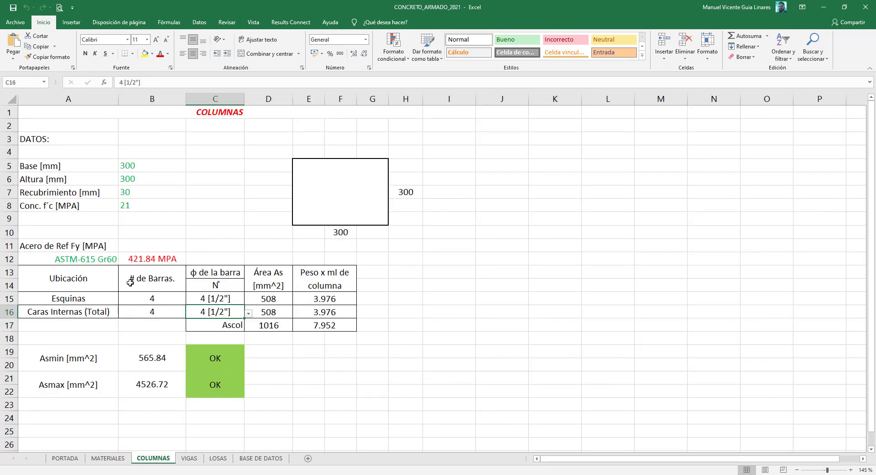
{"action": "left_click", "coordinate": [45, 110]}
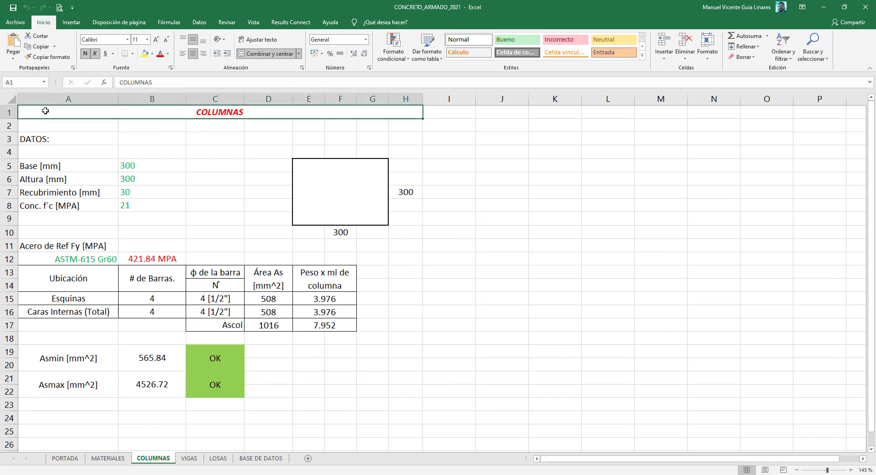
{"action": "key", "text": "BackSpace"}
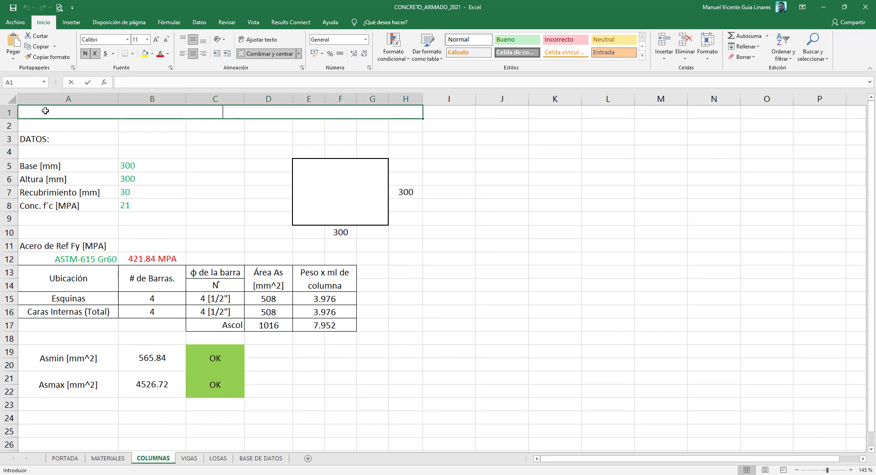
{"action": "key", "text": "Escape"}
{"action": "type", "text": "COLUMNAS"}
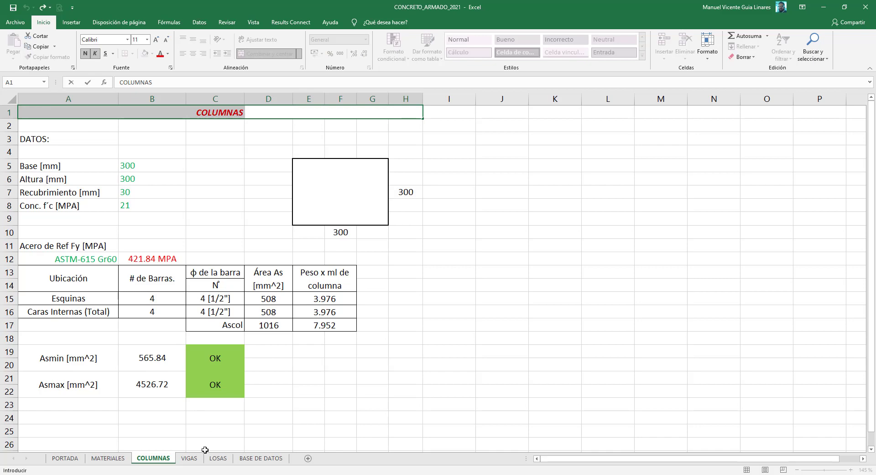
{"action": "left_click", "coordinate": [200, 459]}
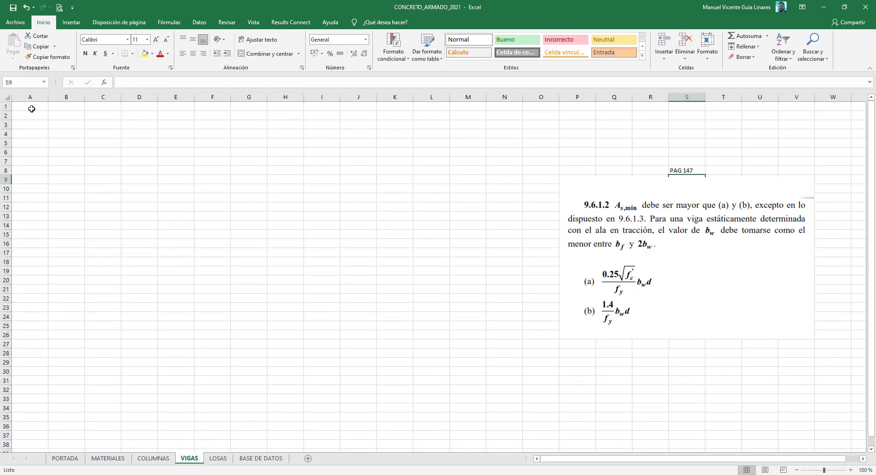
{"action": "left_click", "coordinate": [31, 108]}
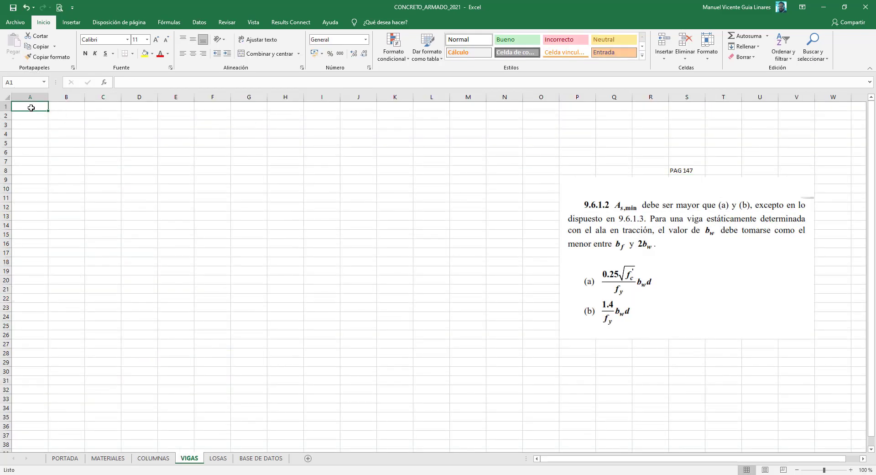
{"action": "left_click", "coordinate": [162, 460]}
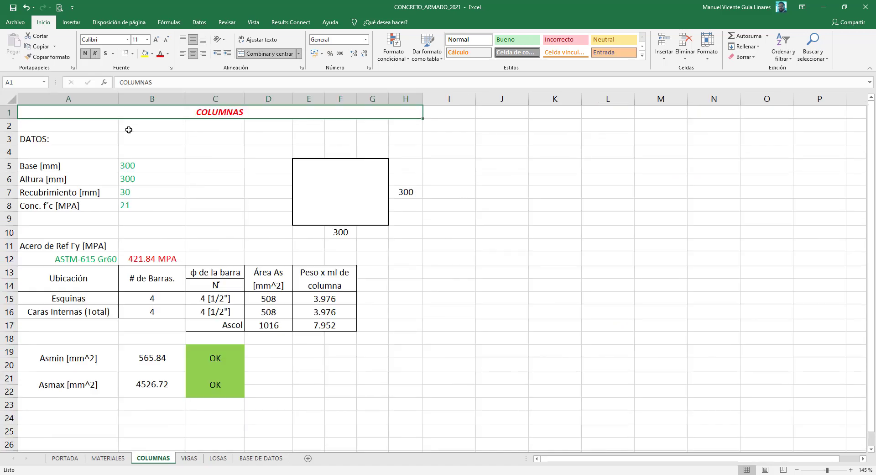
{"action": "left_click", "coordinate": [192, 457]}
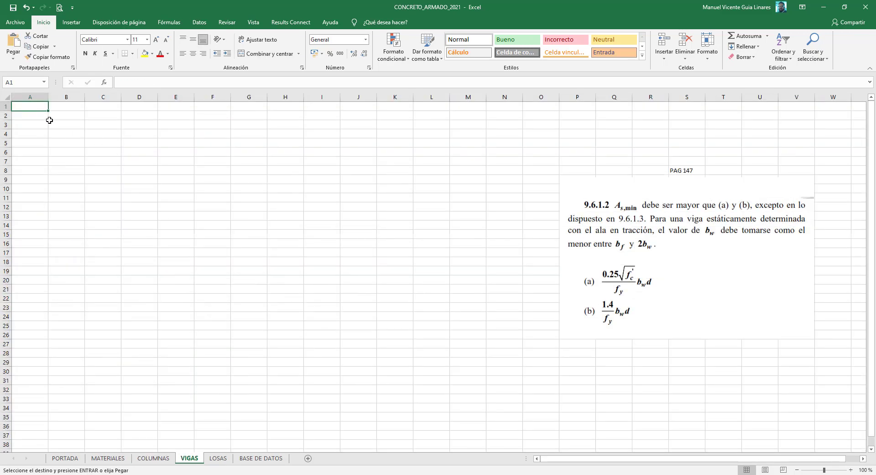
{"action": "type", "text": "COLUMNAS"}
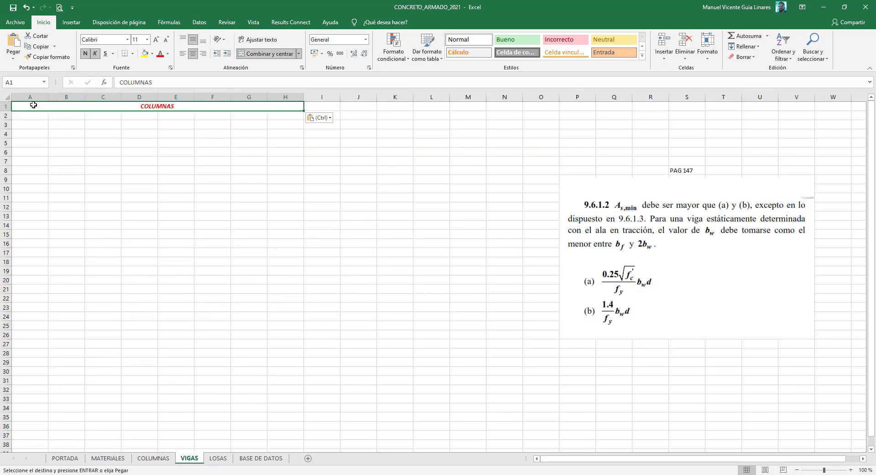
Step: Retype the pasted title so it reads 'VIGAS'
{"action": "left_click_drag", "start_coordinate": [152, 82], "coordinate": [101, 80]}
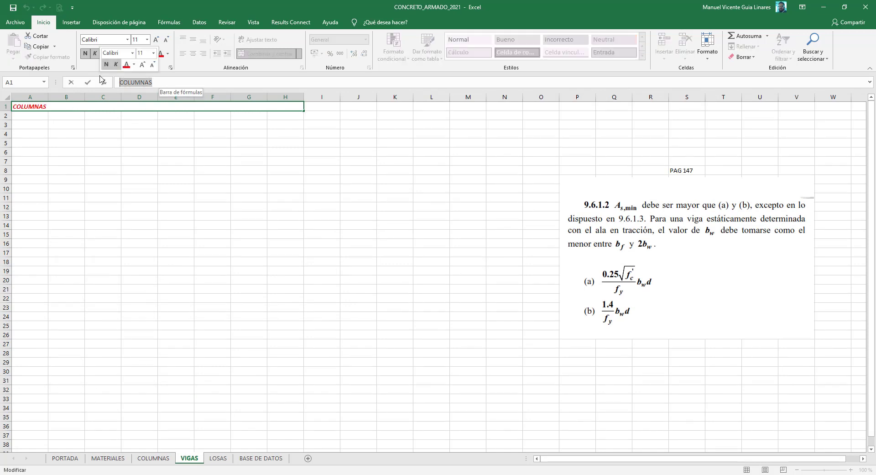
{"action": "type", "text": "vigas"}
{"action": "key", "text": "Return"}
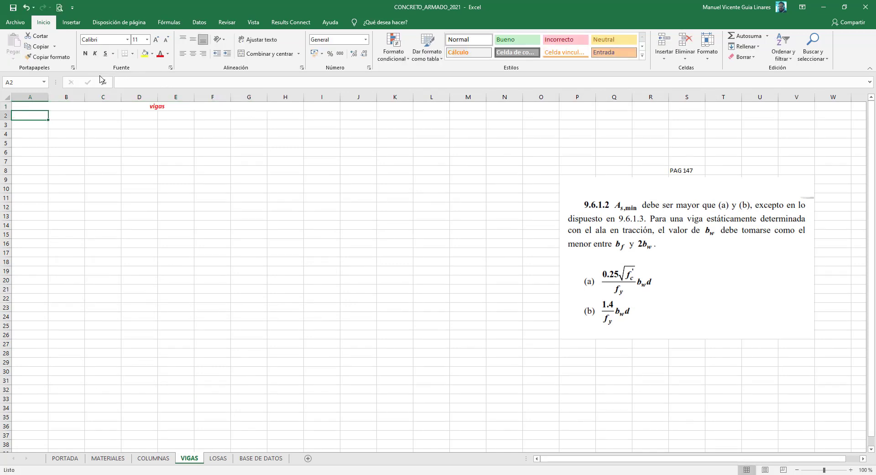
{"action": "key", "text": "Up"}
{"action": "type", "text": "VIG"}
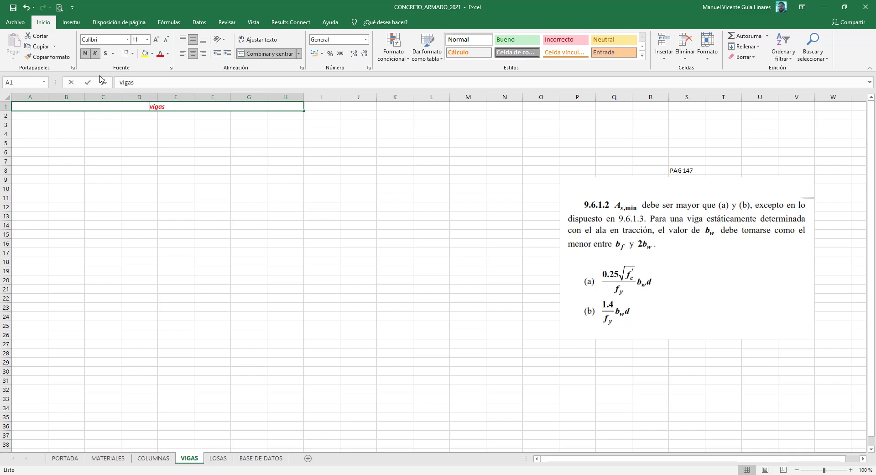
{"action": "type", "text": "AS"}
{"action": "key", "text": "Return"}
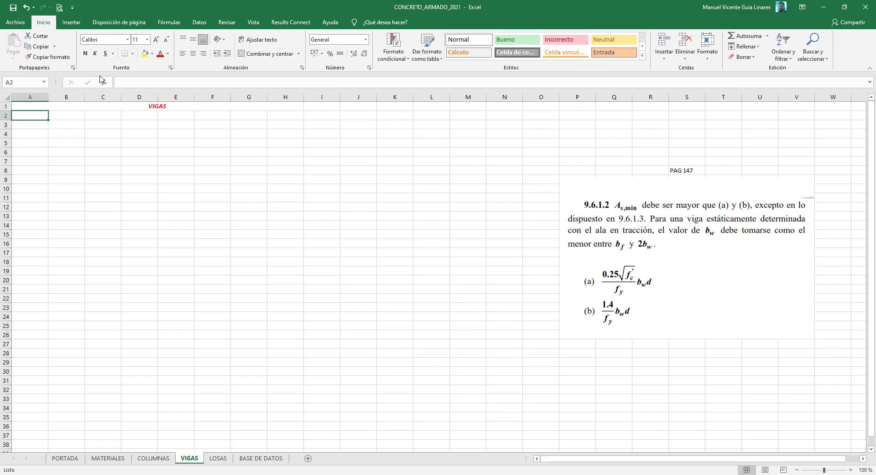
{"action": "scroll", "coordinate": [122, 172], "scroll_direction": "up", "scroll_amount": 1}
{"action": "scroll", "coordinate": [123, 170], "scroll_direction": "up", "scroll_amount": 1}
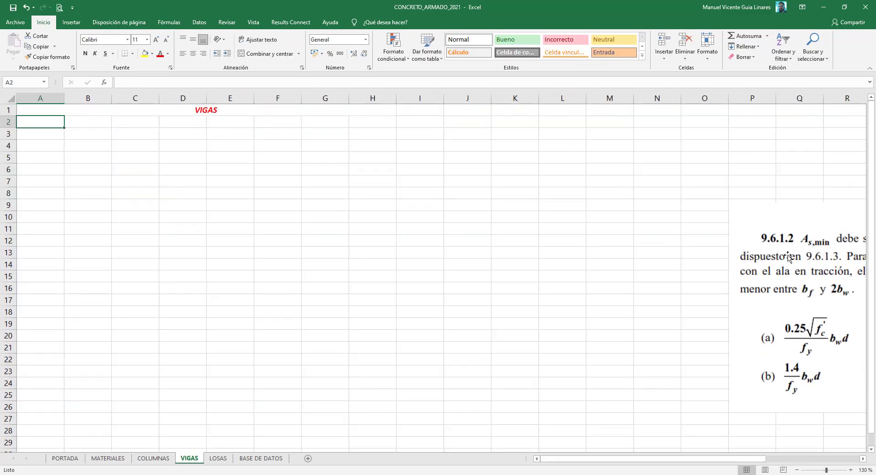
Step: Shrink the code excerpt picture to sit around columns J–N and bring up COLUMNAS
{"action": "left_click_drag", "start_coordinate": [788, 256], "coordinate": [482, 160]}
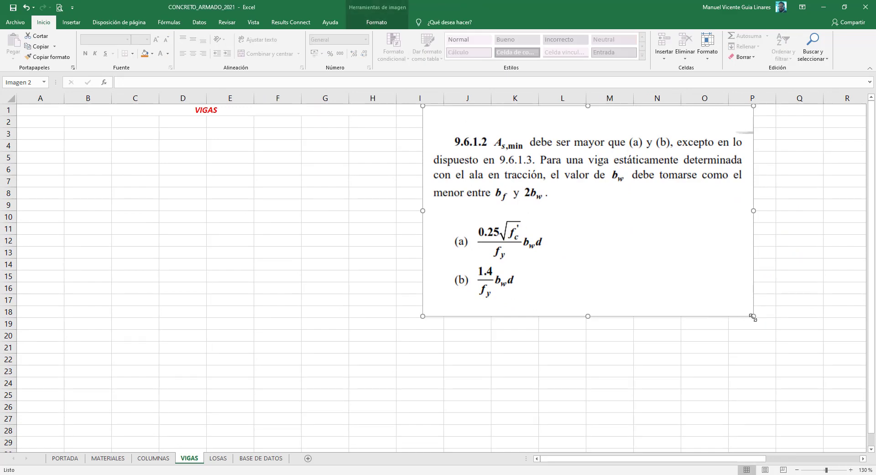
{"action": "left_click_drag", "start_coordinate": [753, 316], "coordinate": [593, 214]}
{"action": "left_click_drag", "start_coordinate": [501, 160], "coordinate": [548, 206]}
{"action": "scroll", "coordinate": [200, 167], "scroll_direction": "up", "scroll_amount": 1}
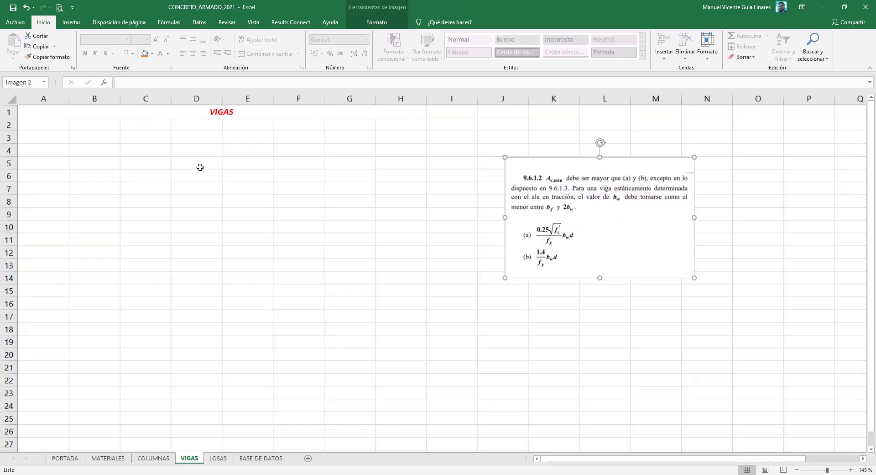
{"action": "scroll", "coordinate": [200, 167], "scroll_direction": "up", "scroll_amount": 2}
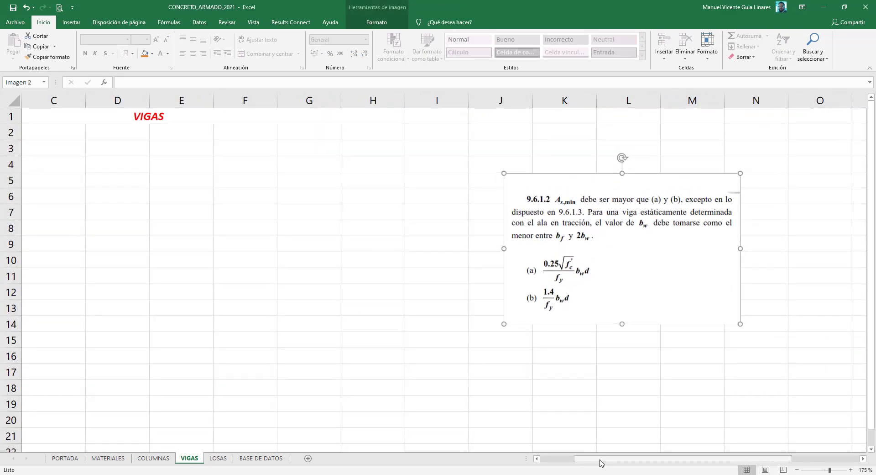
{"action": "left_click_drag", "start_coordinate": [601, 461], "coordinate": [566, 461]}
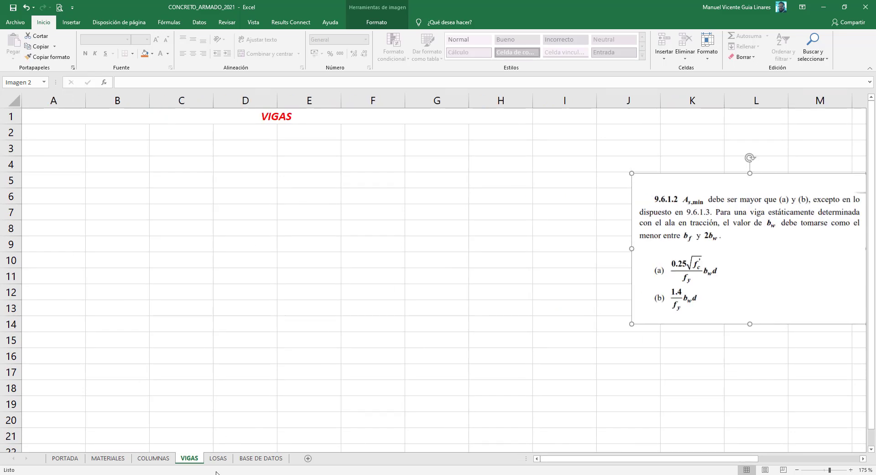
{"action": "left_click", "coordinate": [153, 458]}
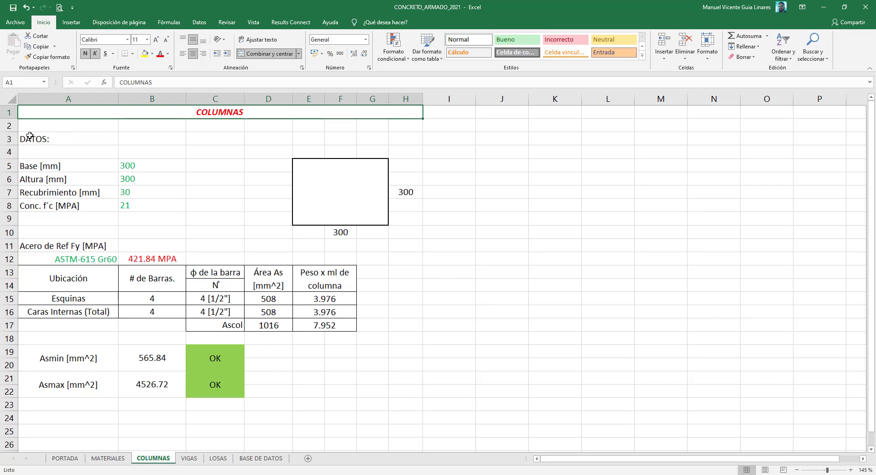
Step: Copy the DATOS block A3:H10 with its section sketch from COLUMNAS to A3 on VIGAS
{"action": "left_click_drag", "start_coordinate": [24, 138], "coordinate": [401, 230]}
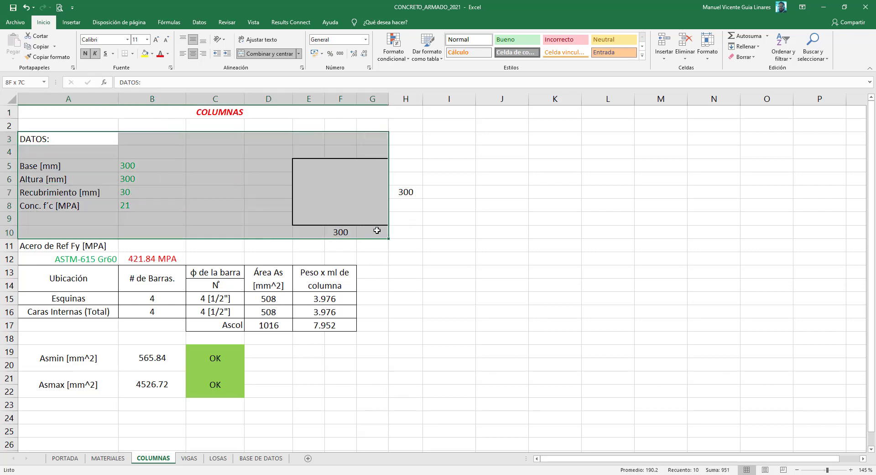
{"action": "right_click", "coordinate": [85, 141]}
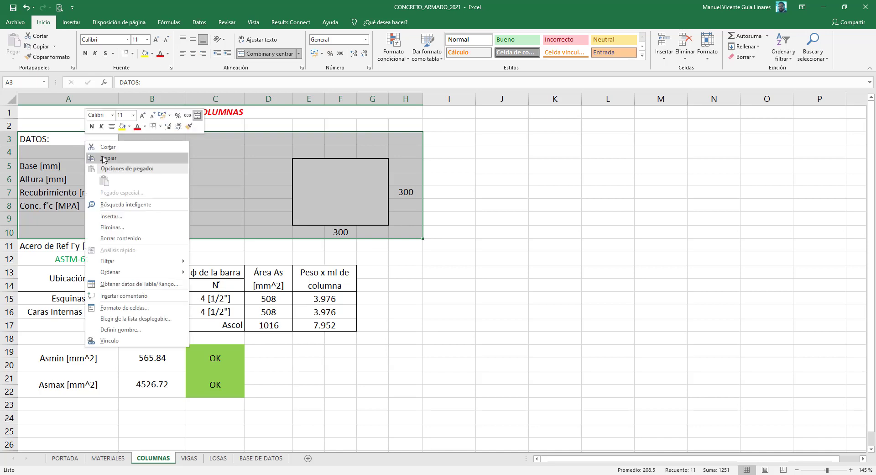
{"action": "left_click", "coordinate": [105, 160]}
{"action": "left_click", "coordinate": [195, 459]}
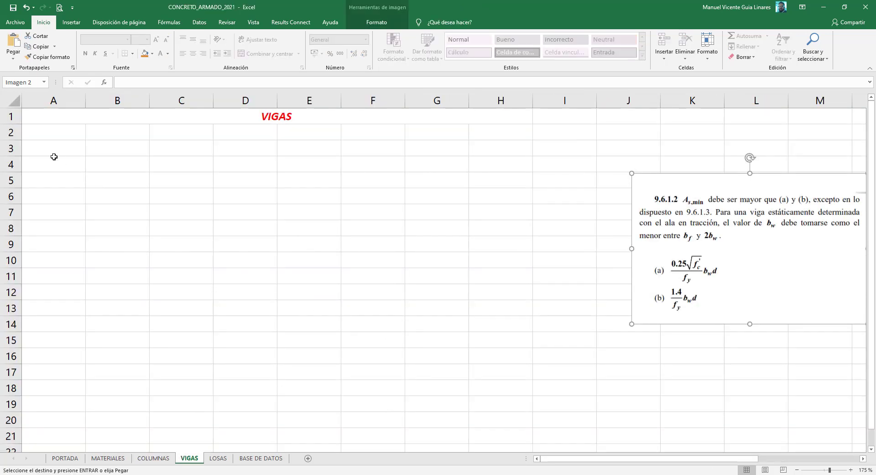
{"action": "left_click", "coordinate": [39, 150]}
{"action": "right_click", "coordinate": [40, 150]}
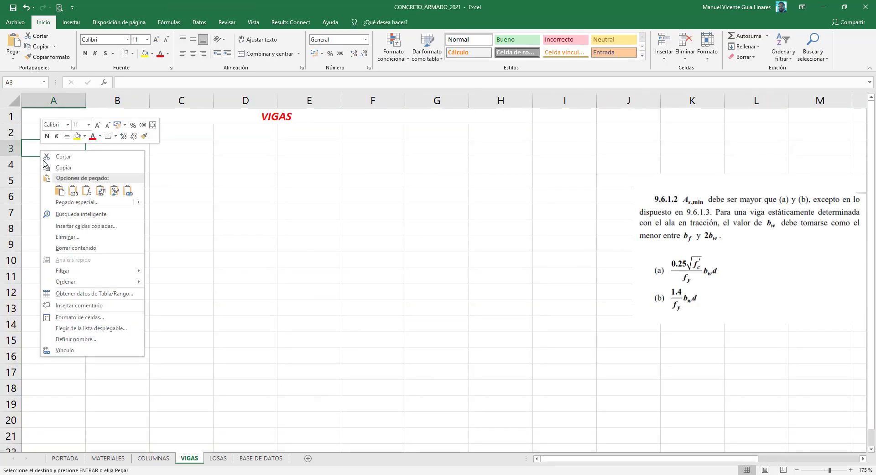
{"action": "left_click", "coordinate": [52, 189]}
Step: Select the pasted merged sketch cell and columns E–G above it
{"action": "left_click", "coordinate": [411, 212]}
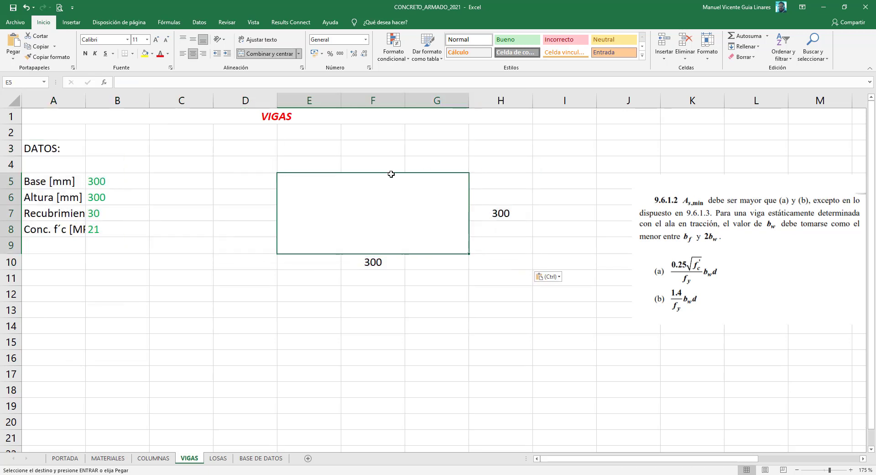
{"action": "left_click_drag", "start_coordinate": [317, 137], "coordinate": [402, 150]}
{"action": "left_click", "coordinate": [319, 133]}
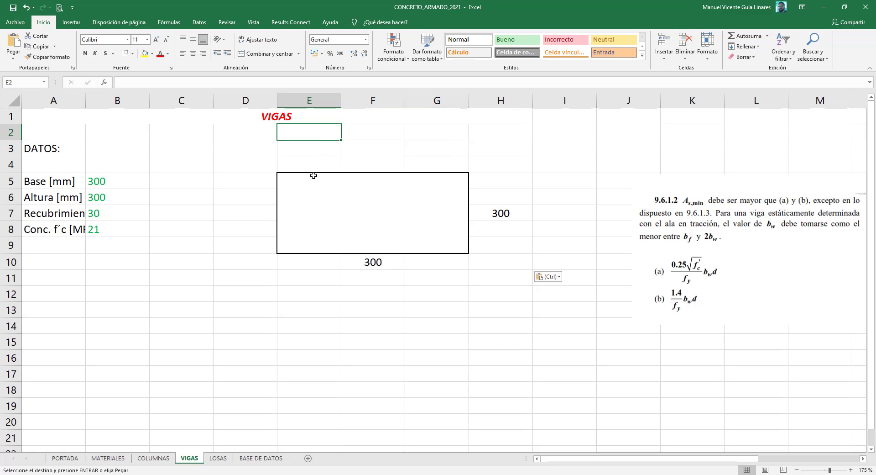
{"action": "left_click", "coordinate": [401, 227]}
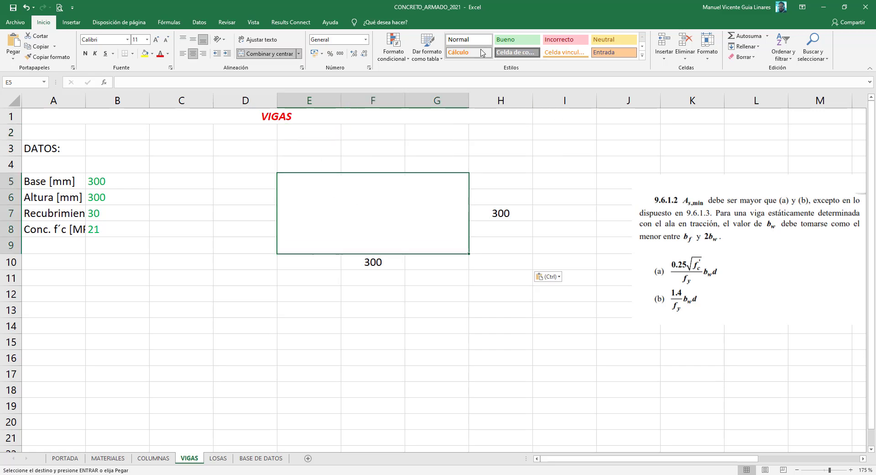
{"action": "left_click", "coordinate": [199, 22]}
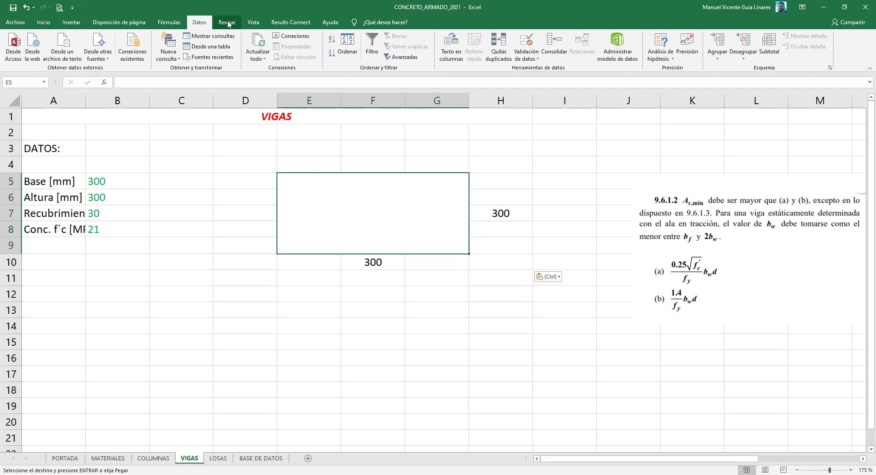
Step: Narrow sketch columns E–G on VIGAS from 10.71 to width 6
{"action": "left_click", "coordinate": [39, 23]}
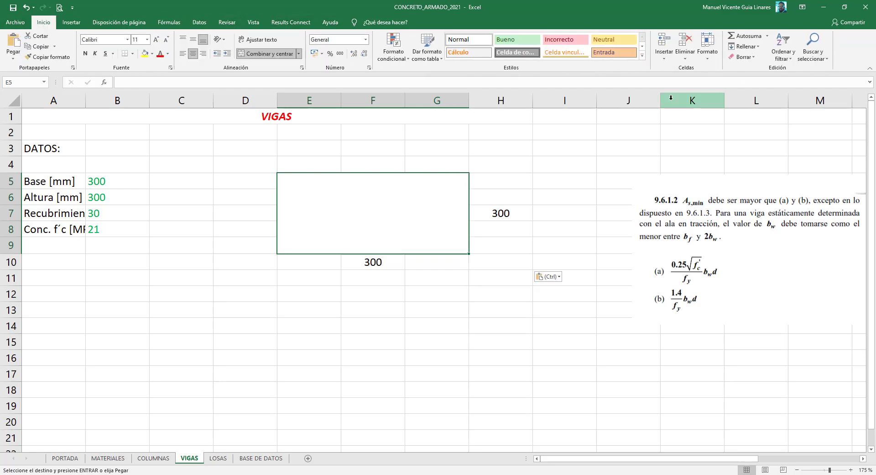
{"action": "left_click", "coordinate": [715, 62]}
{"action": "left_click", "coordinate": [729, 104]}
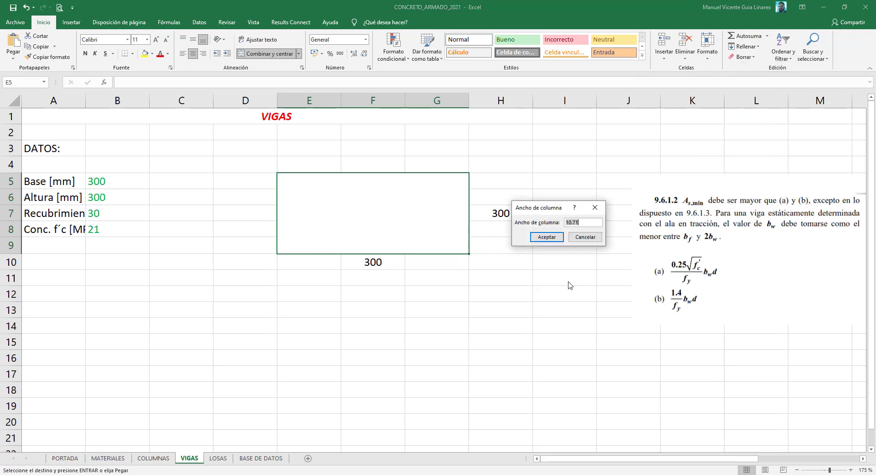
{"action": "left_click", "coordinate": [579, 224]}
{"action": "left_click_drag", "start_coordinate": [579, 225], "coordinate": [560, 226]}
{"action": "type", "text": "6"}
{"action": "left_click", "coordinate": [556, 237]}
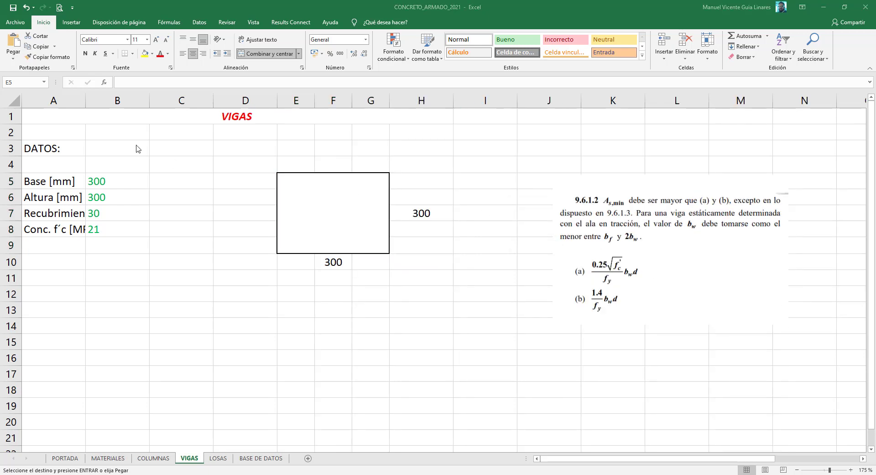
{"action": "left_click", "coordinate": [358, 190]}
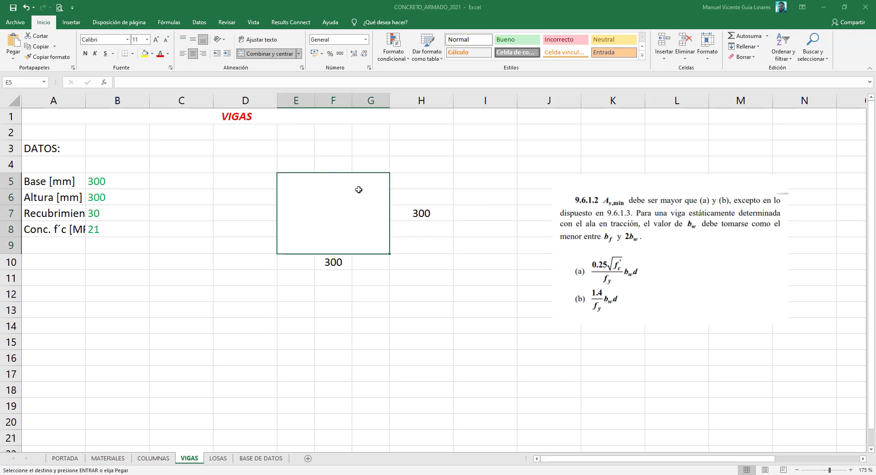
{"action": "left_click", "coordinate": [708, 60]}
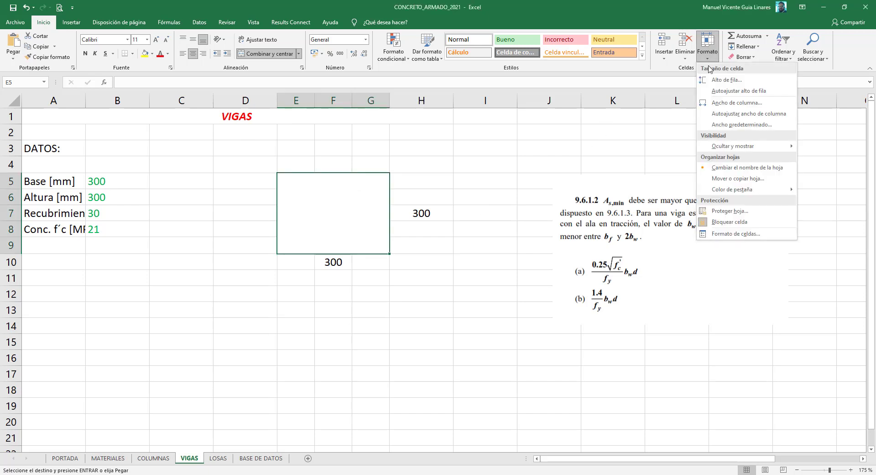
{"action": "left_click", "coordinate": [724, 110]}
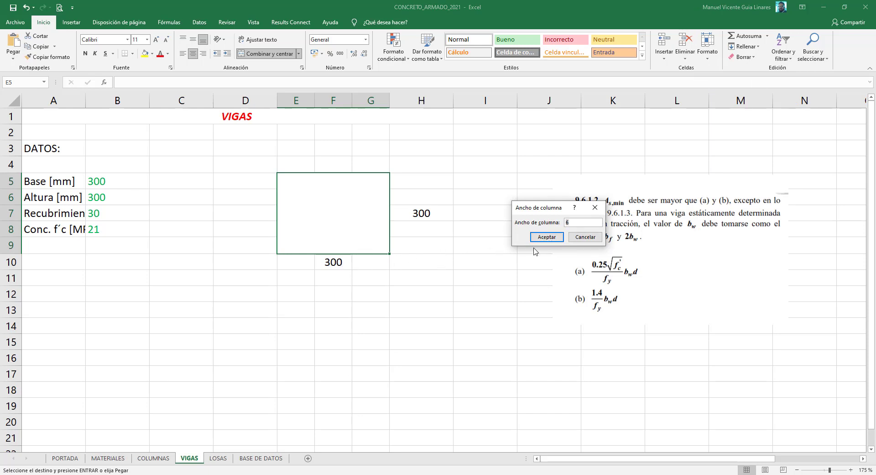
{"action": "left_click", "coordinate": [551, 237]}
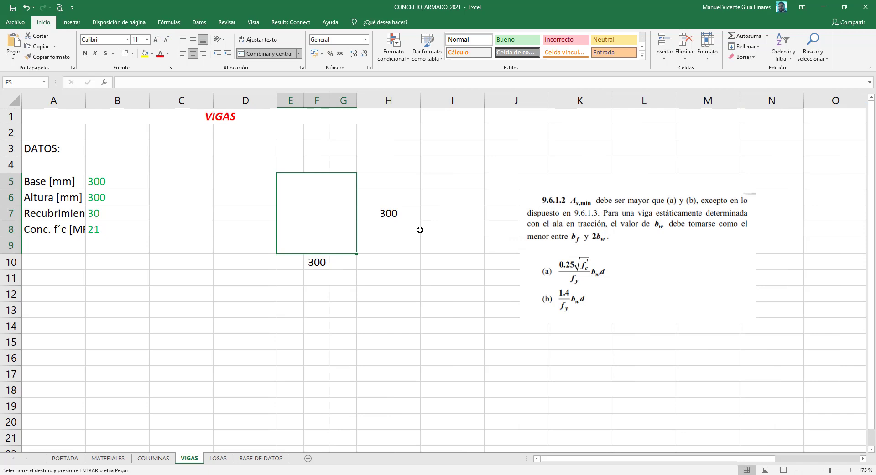
{"action": "left_click", "coordinate": [387, 160]}
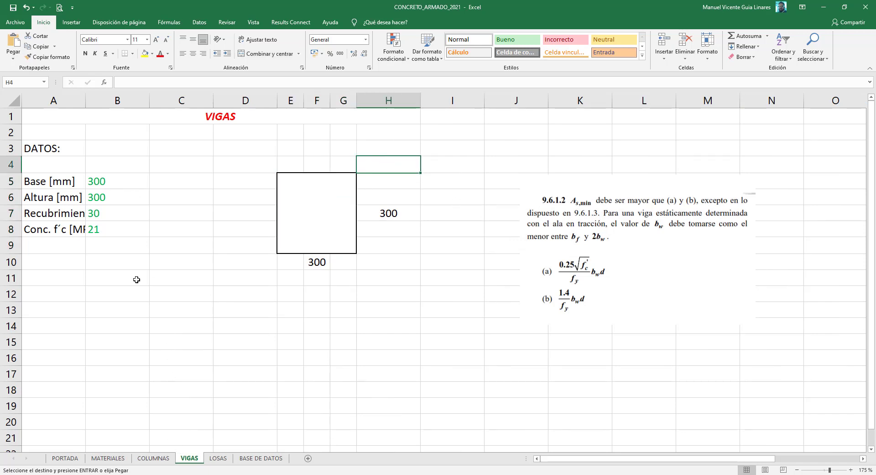
Step: Check the Base value in B5 and the 300 label under the sketch
{"action": "double_click", "coordinate": [110, 178]}
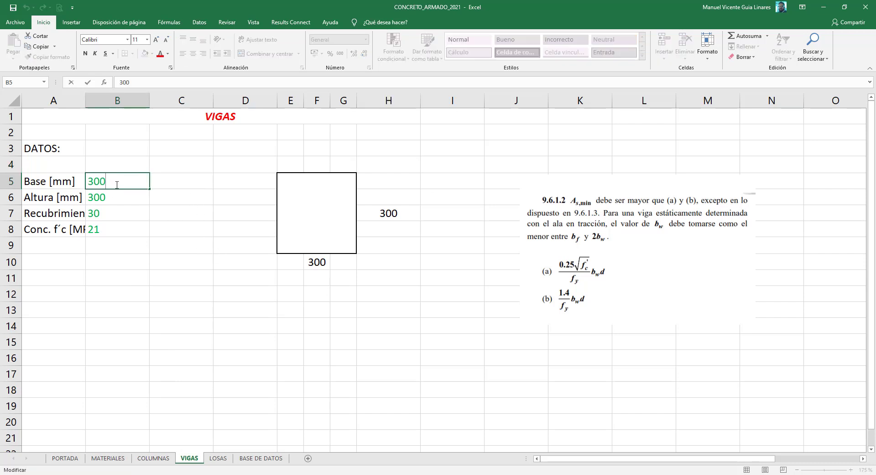
{"action": "double_click", "coordinate": [114, 177]}
{"action": "key", "text": "Escape"}
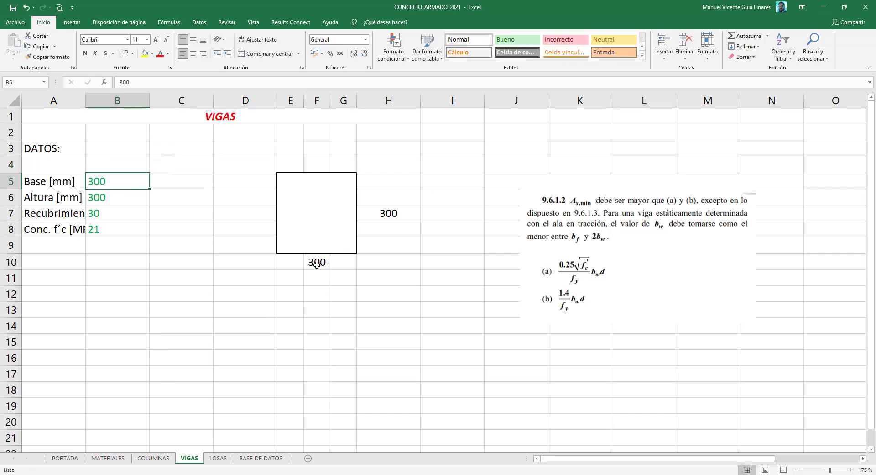
{"action": "left_click", "coordinate": [311, 261]}
Step: Copy A3:H10 from COLUMNAS again and paste it over A3 on VIGAS, checking the linked 300 label
{"action": "left_click", "coordinate": [152, 459]}
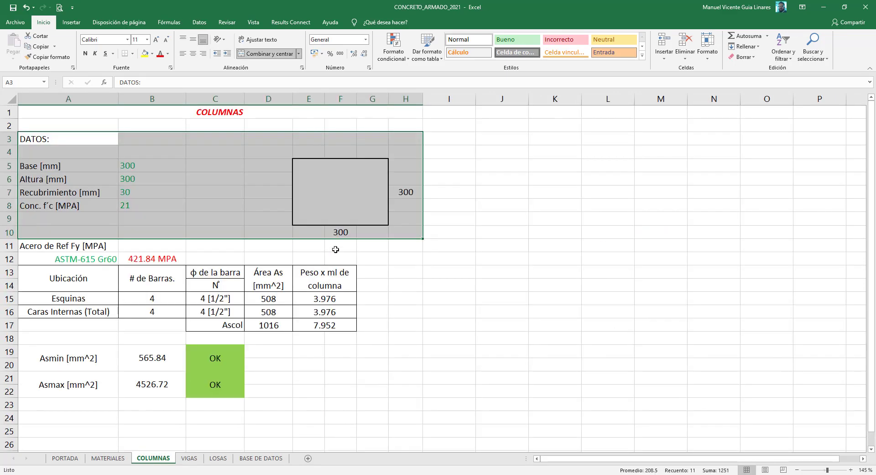
{"action": "left_click", "coordinate": [340, 230]}
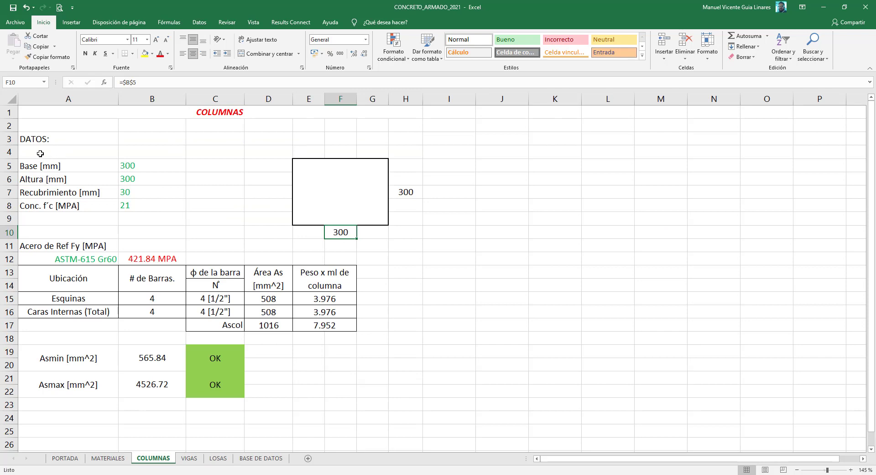
{"action": "mouse_move", "coordinate": [31, 139]}
{"action": "left_mouse_down"}
{"action": "mouse_move", "coordinate": [341, 229]}
{"action": "mouse_move", "coordinate": [392, 233]}
{"action": "left_mouse_up"}
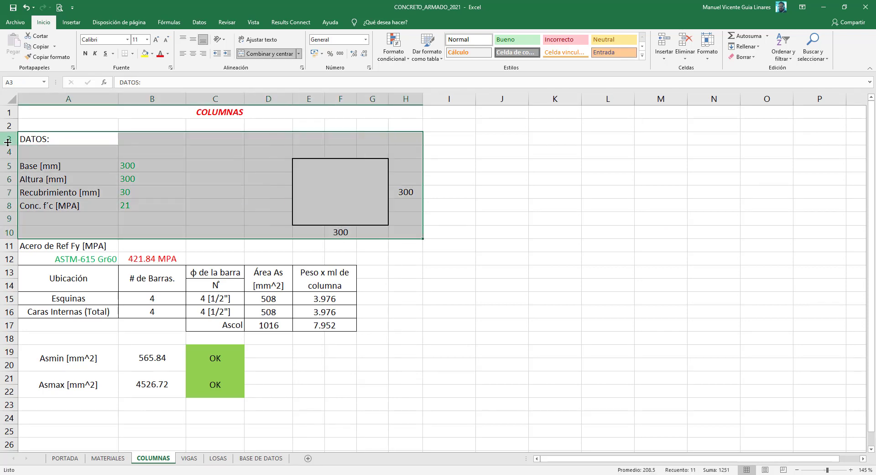
{"action": "right_click", "coordinate": [82, 136]}
{"action": "left_click", "coordinate": [106, 153]}
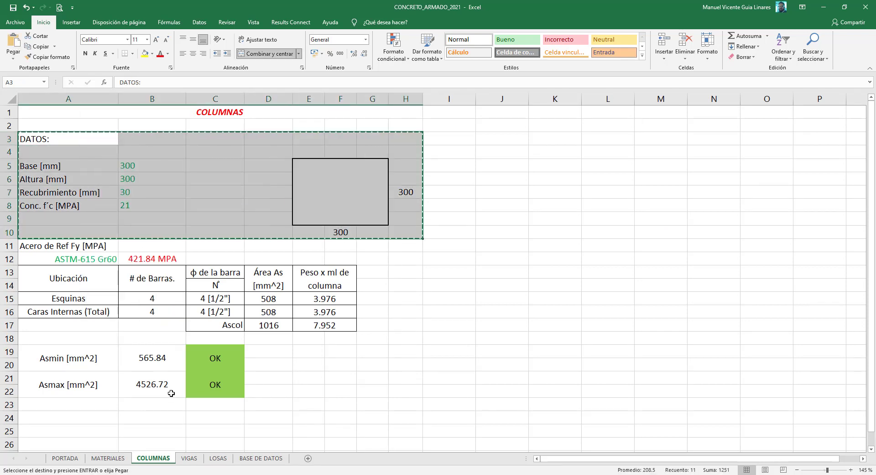
{"action": "left_click", "coordinate": [189, 459]}
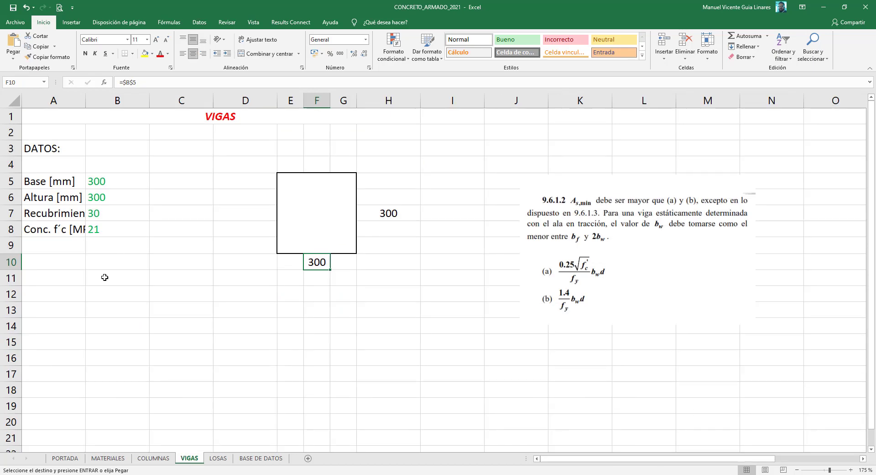
{"action": "right_click", "coordinate": [36, 147]}
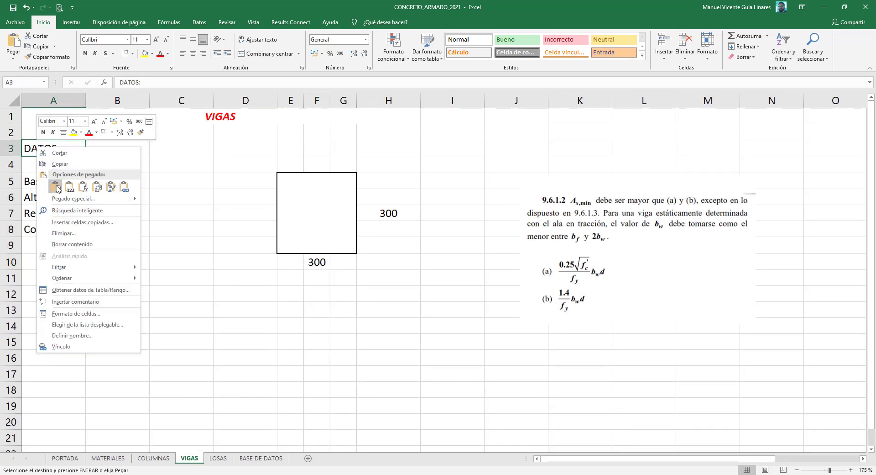
{"action": "left_click", "coordinate": [57, 188]}
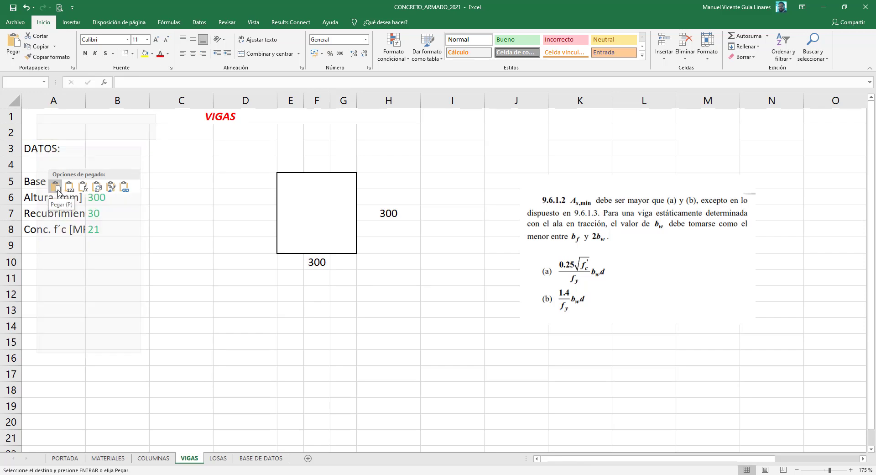
{"action": "left_click", "coordinate": [83, 191]}
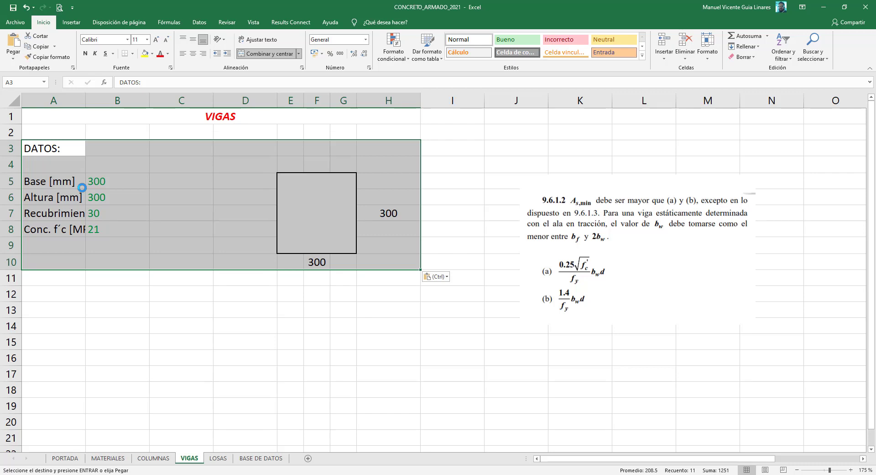
{"action": "key", "text": "Escape"}
{"action": "left_click", "coordinate": [317, 263]}
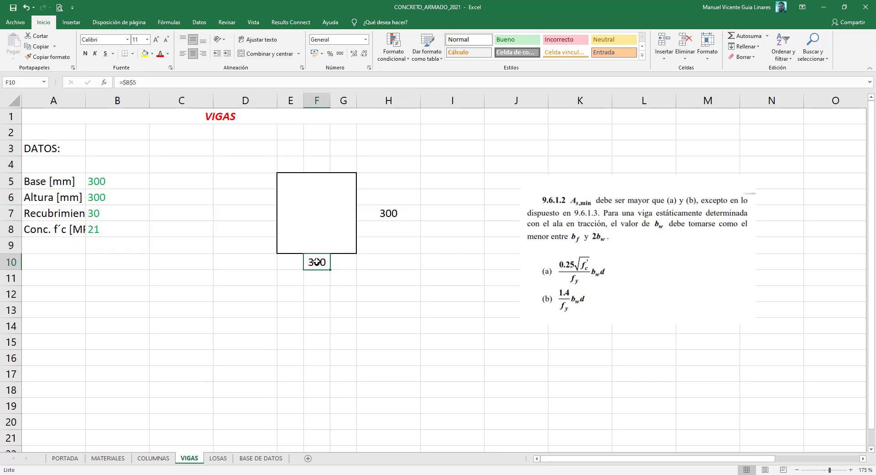
Step: Set the beam height (Altura) in B6 to 600
{"action": "left_click", "coordinate": [316, 261]}
{"action": "left_click", "coordinate": [112, 199]}
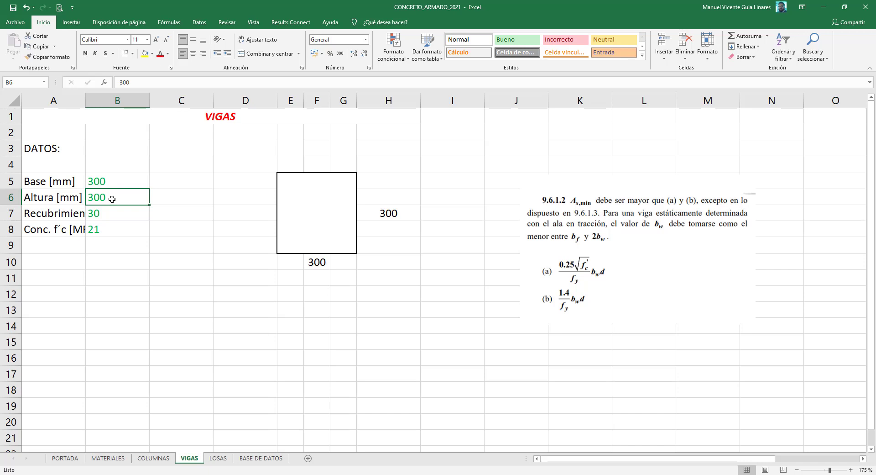
{"action": "type", "text": "600"}
{"action": "key", "text": "Return"}
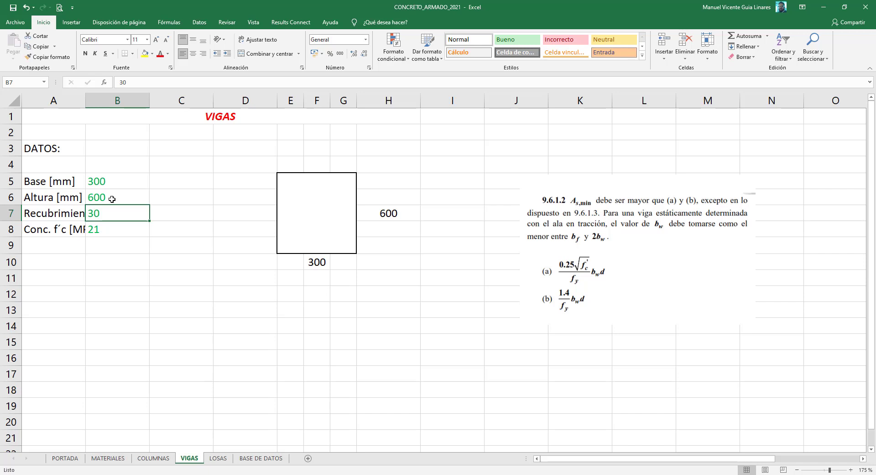
Step: Widen column A so labels like Recubrimiento [mm] show in full
{"action": "left_click_drag", "start_coordinate": [85, 101], "coordinate": [128, 104]}
{"action": "left_click", "coordinate": [100, 214]}
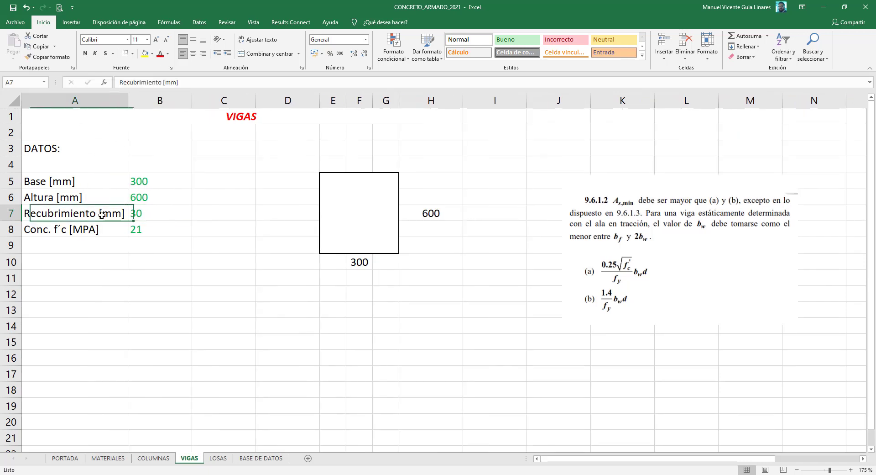
{"action": "left_click", "coordinate": [153, 233]}
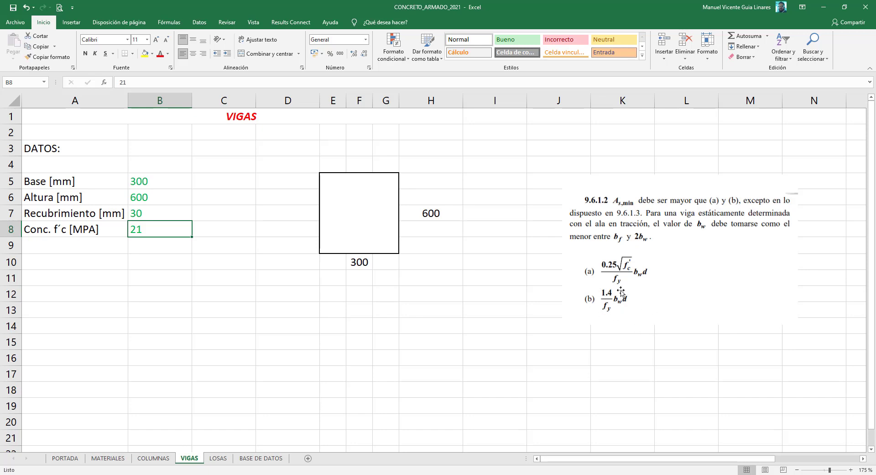
Step: Move the Asmin code excerpt image up-left and enlarge it, then show COLUMNAS
{"action": "mouse_move", "coordinate": [658, 244]}
{"action": "left_mouse_down"}
{"action": "mouse_move", "coordinate": [602, 177]}
{"action": "mouse_move", "coordinate": [607, 186]}
{"action": "left_mouse_up"}
{"action": "mouse_move", "coordinate": [746, 266]}
{"action": "left_mouse_down"}
{"action": "mouse_move", "coordinate": [779, 309]}
{"action": "mouse_move", "coordinate": [753, 333]}
{"action": "left_mouse_up"}
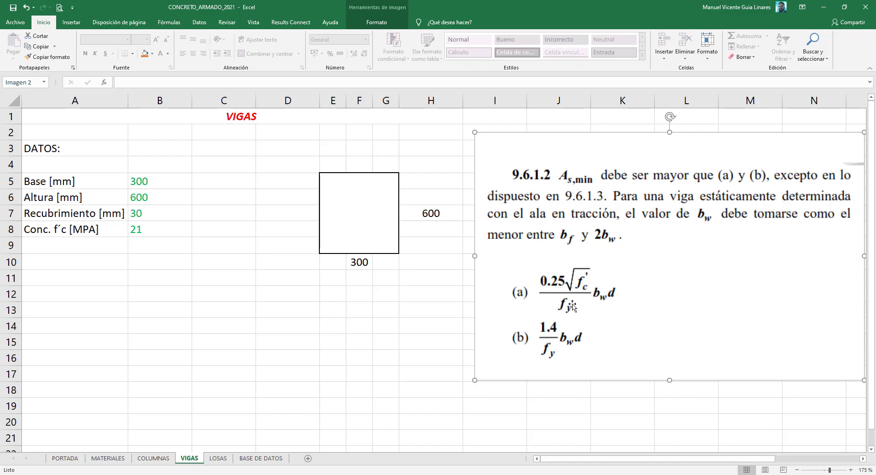
{"action": "left_click", "coordinate": [153, 458]}
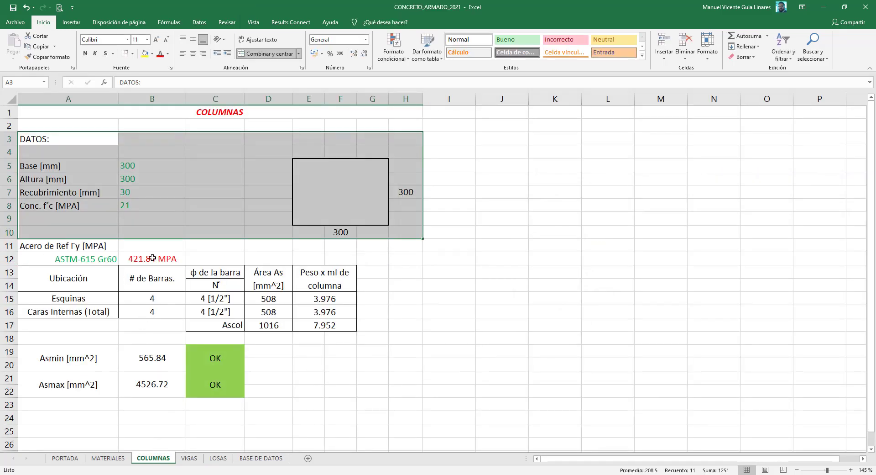
Step: Copy the Fy steel reference rows A11:B12 from COLUMNAS into A9:B10 on VIGAS
{"action": "left_click_drag", "start_coordinate": [61, 249], "coordinate": [130, 259]}
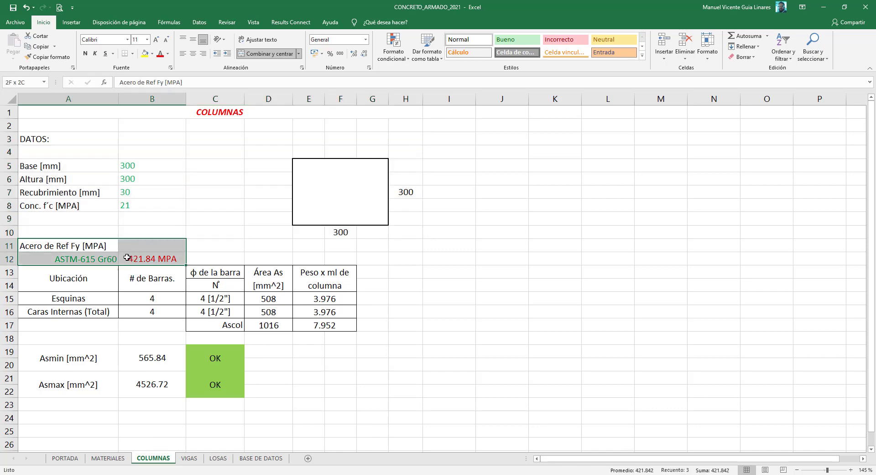
{"action": "key", "text": "ctrl+v"}
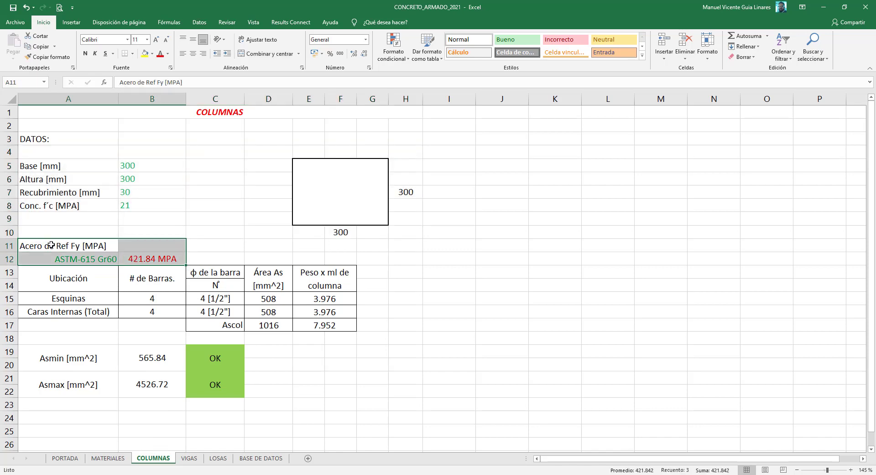
{"action": "right_click", "coordinate": [52, 244]}
{"action": "left_click", "coordinate": [74, 261]}
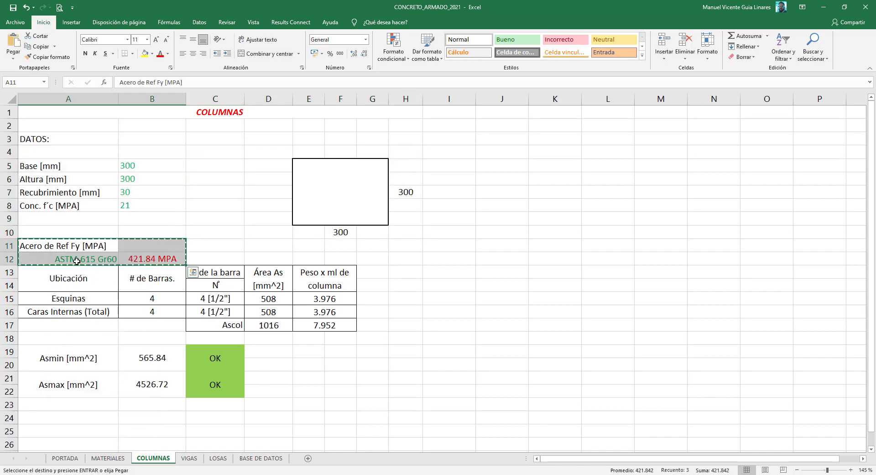
{"action": "left_click", "coordinate": [189, 458]}
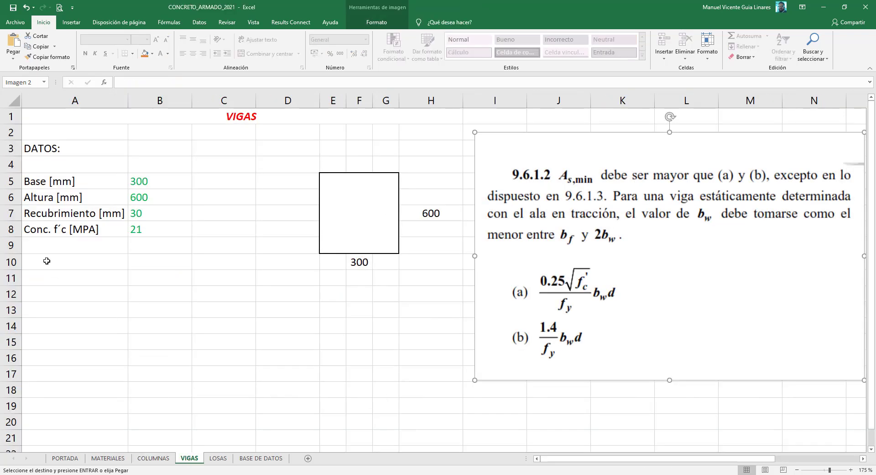
{"action": "right_click", "coordinate": [35, 247]}
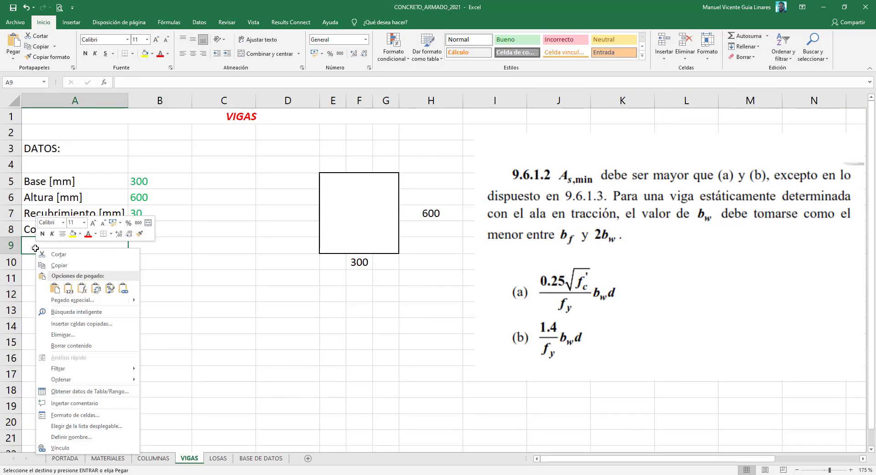
{"action": "left_click", "coordinate": [82, 289]}
{"action": "left_click", "coordinate": [153, 263]}
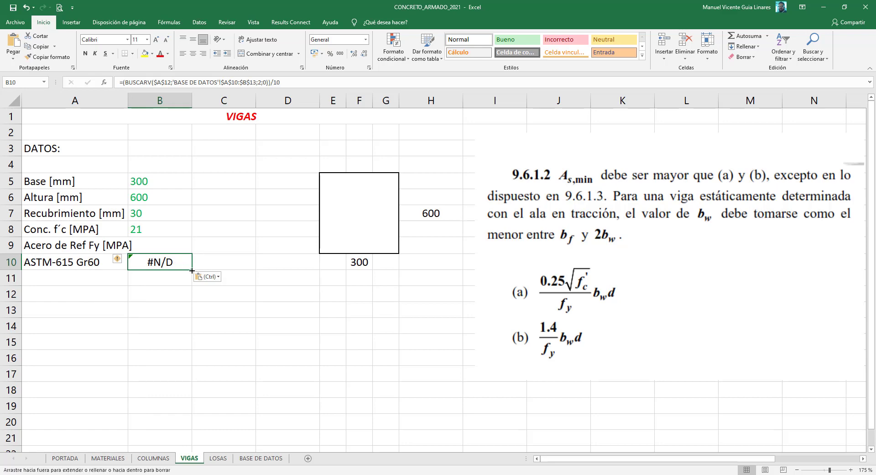
{"action": "key", "text": "Escape"}
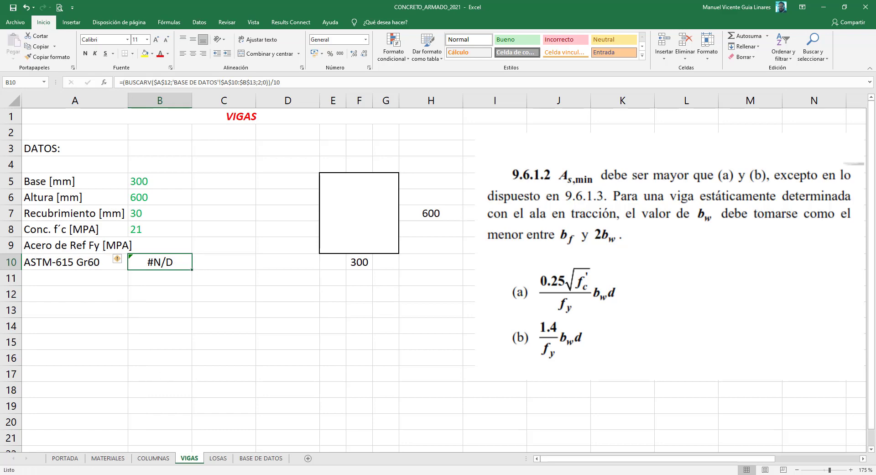
{"action": "left_click", "coordinate": [145, 460]}
Step: Copy the working BUSCARV formula text from B12 on the COLUMNAS sheet
{"action": "left_click", "coordinate": [158, 258]}
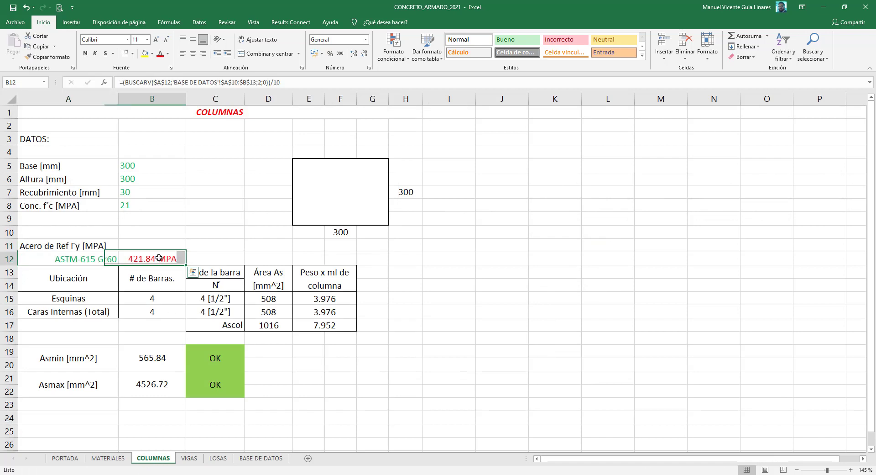
{"action": "left_click_drag", "start_coordinate": [300, 82], "coordinate": [126, 83]}
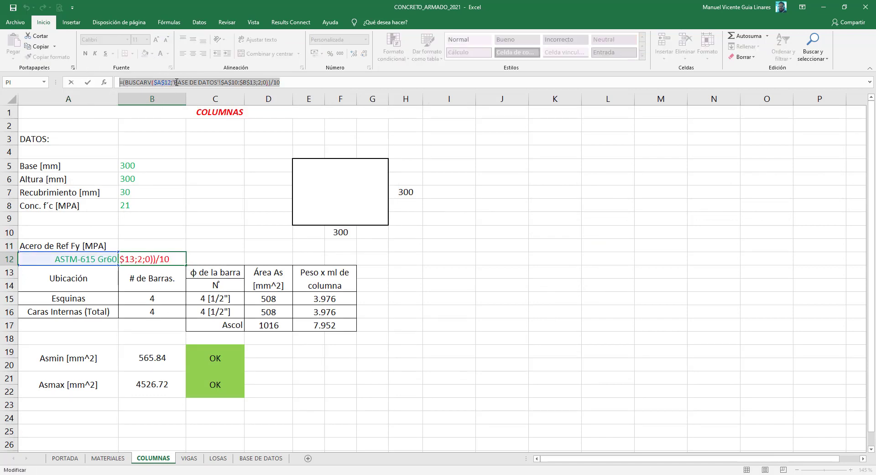
{"action": "right_click", "coordinate": [205, 84]}
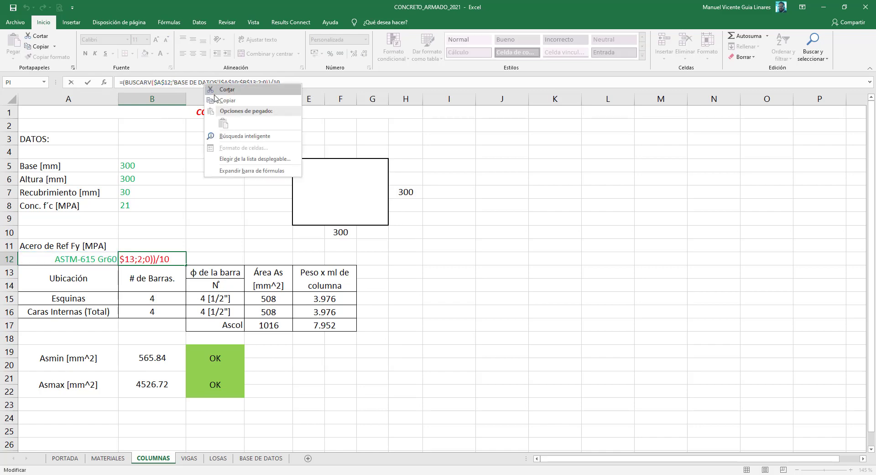
{"action": "left_click", "coordinate": [222, 98]}
{"action": "key", "text": "Escape"}
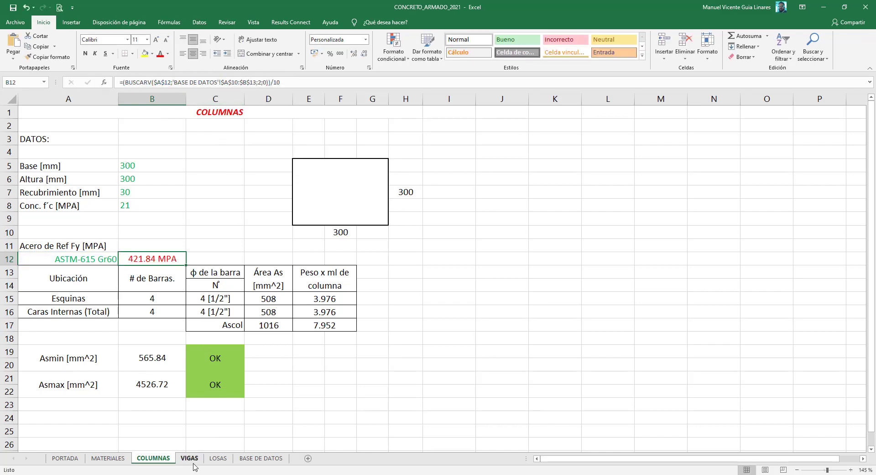
Step: Repoint VIGAS B10's BUSCARV from $A$12 to A10 so it returns 421.842
{"action": "left_click", "coordinate": [189, 458]}
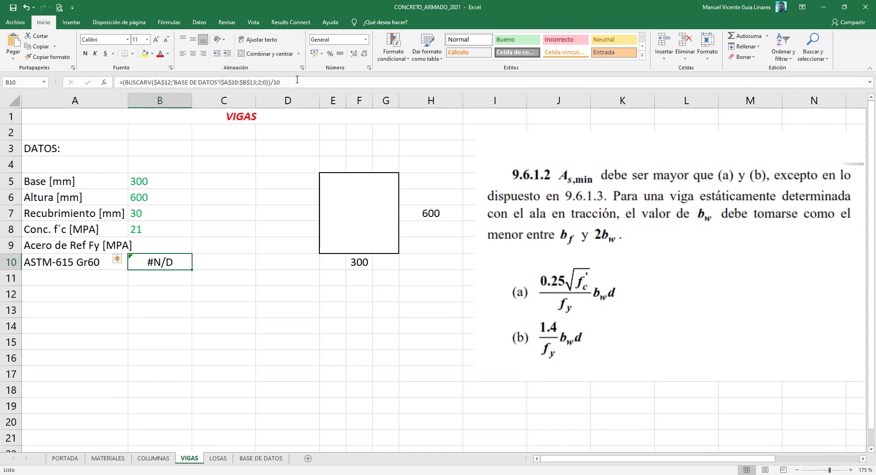
{"action": "left_click_drag", "start_coordinate": [280, 82], "coordinate": [58, 78]}
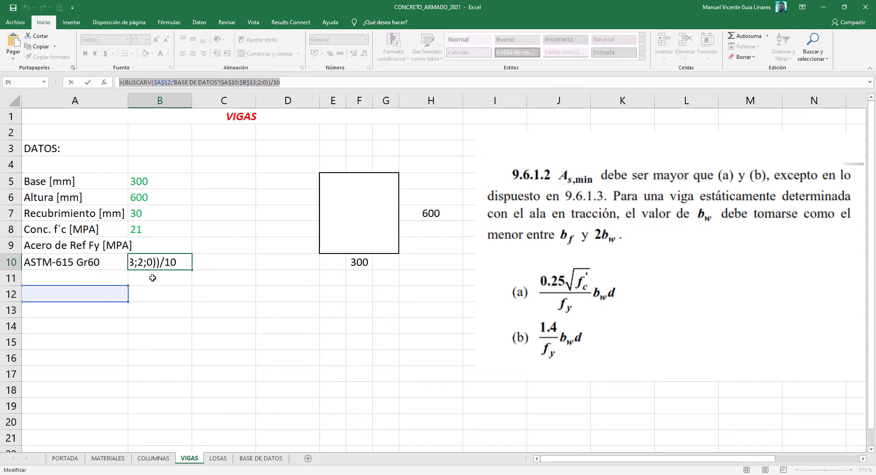
{"action": "key", "text": "Escape"}
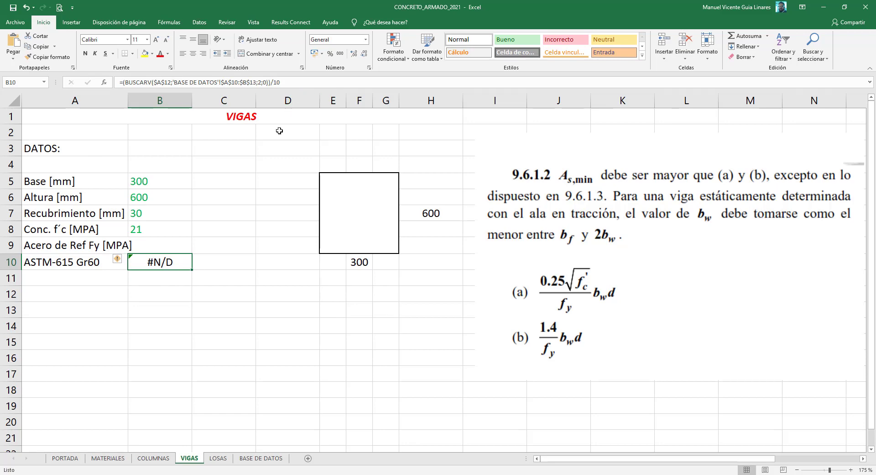
{"action": "double_click", "coordinate": [159, 262]}
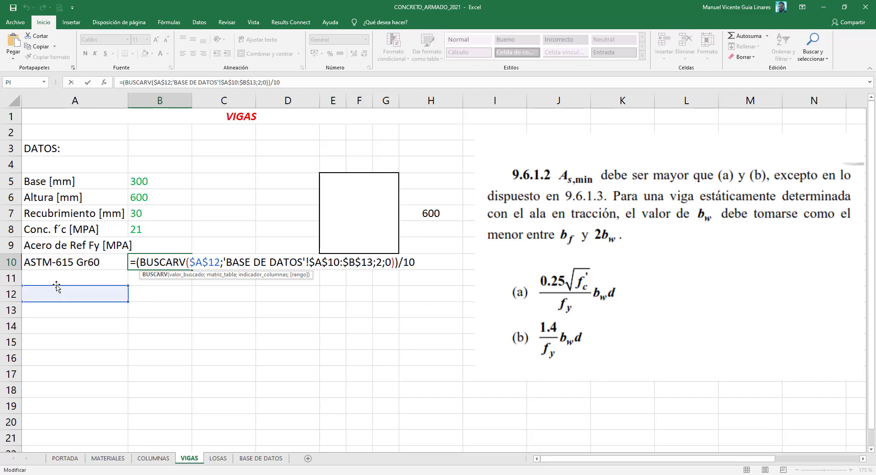
{"action": "left_click_drag", "start_coordinate": [56, 285], "coordinate": [60, 263]}
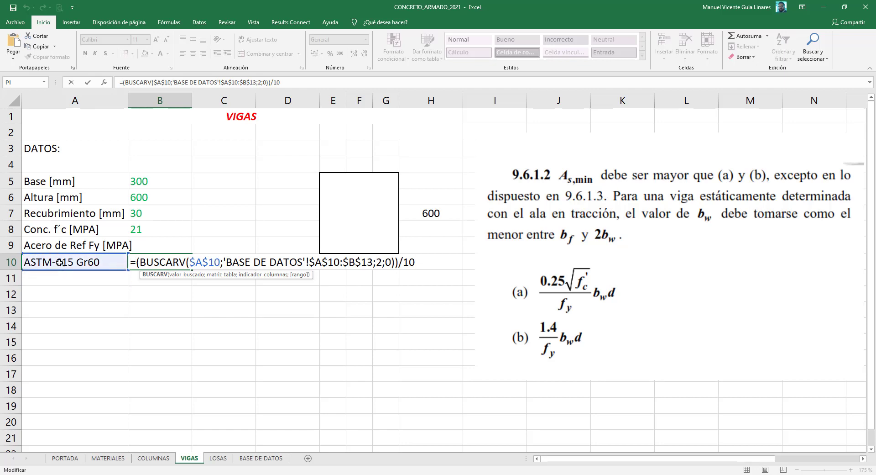
{"action": "key", "text": "Return"}
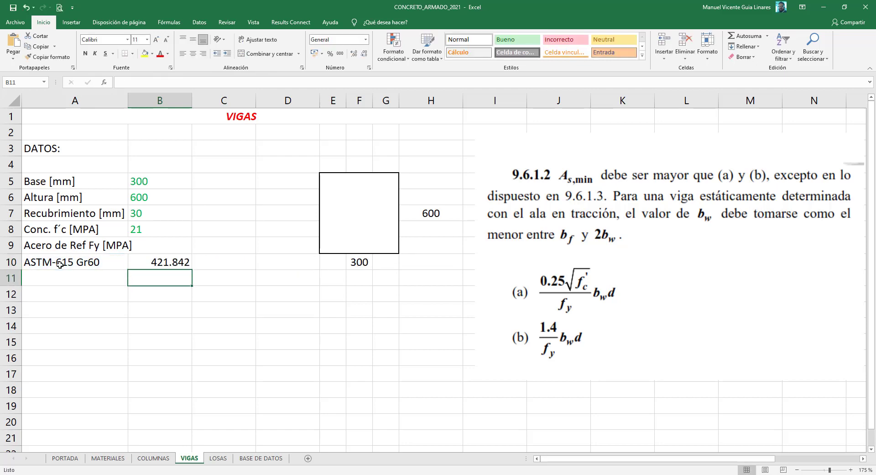
Step: Copy the MPA formatting of COLUMNAS B12 onto VIGAS B10 with Format Painter
{"action": "left_click", "coordinate": [159, 459]}
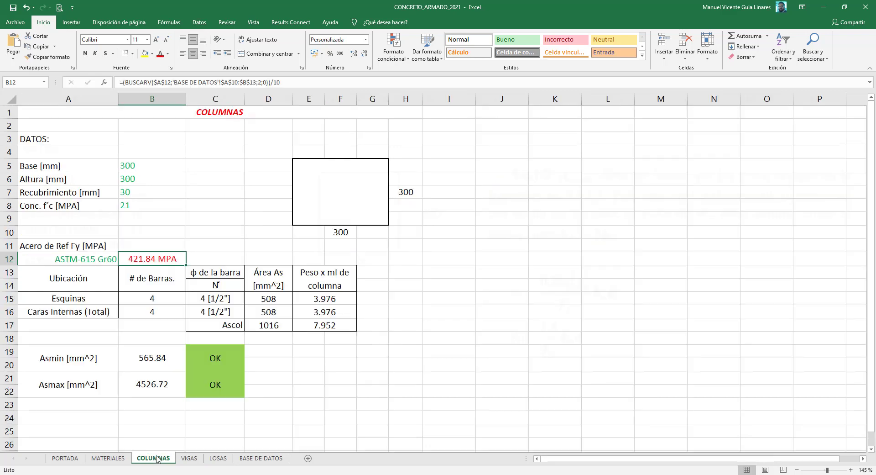
{"action": "left_click", "coordinate": [59, 59]}
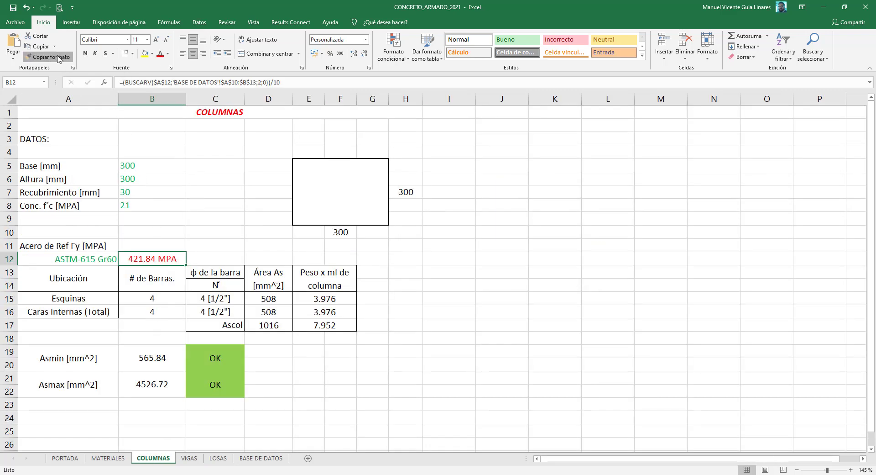
{"action": "left_click", "coordinate": [189, 458]}
{"action": "left_click", "coordinate": [182, 262]}
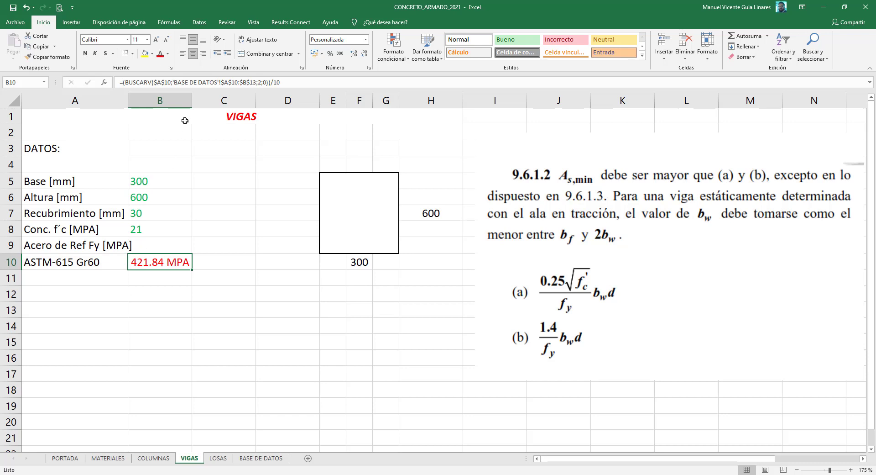
Step: Widen VIGAS column A slightly and select the ASTM-615 Gr60 grade cell A12 on COLUMNAS
{"action": "left_click_drag", "start_coordinate": [128, 106], "coordinate": [145, 106]}
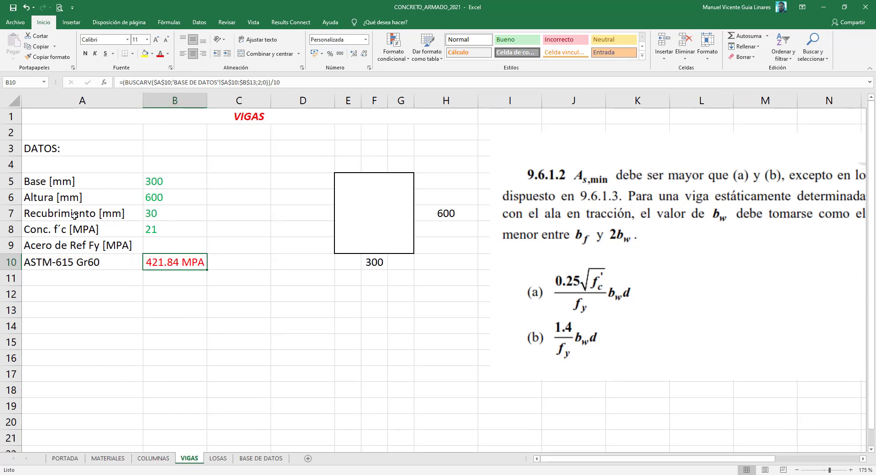
{"action": "left_click", "coordinate": [110, 262]}
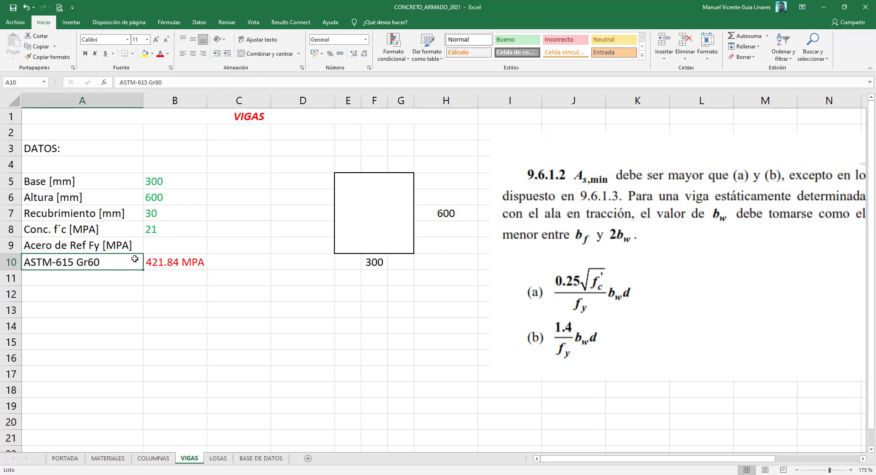
{"action": "left_click", "coordinate": [153, 458]}
{"action": "left_click", "coordinate": [96, 262]}
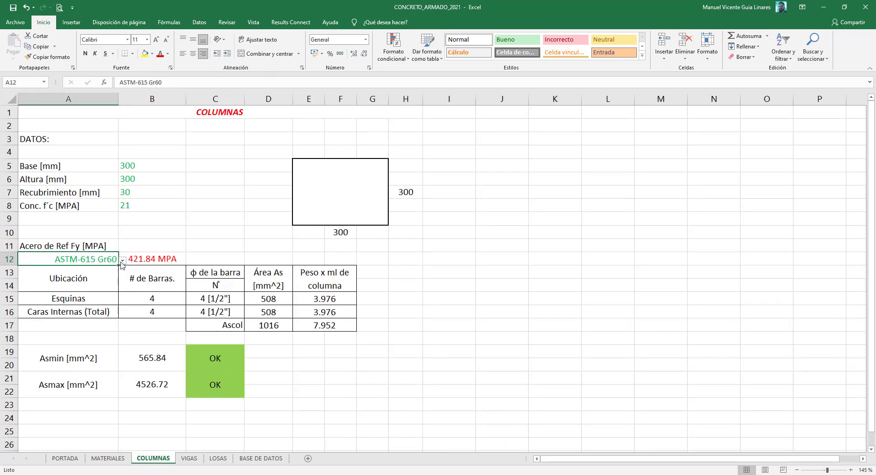
Step: Paint the formatting of COLUMNAS A12 onto VIGAS A10
{"action": "left_click", "coordinate": [48, 56]}
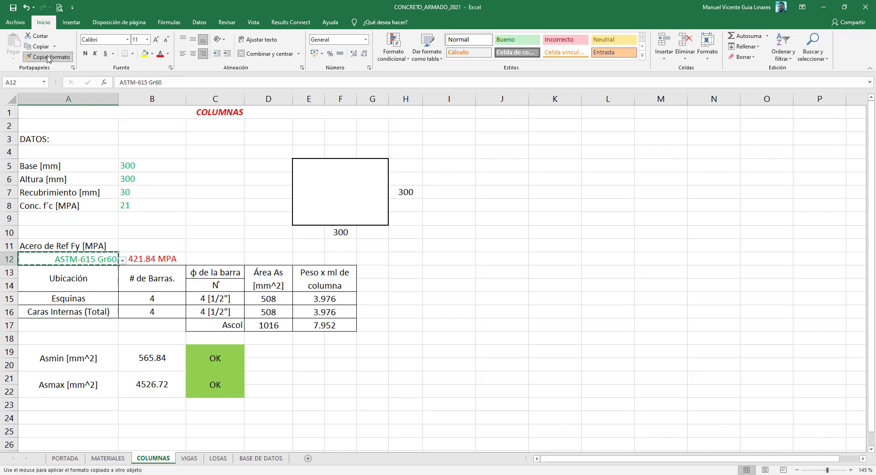
{"action": "left_click", "coordinate": [189, 457]}
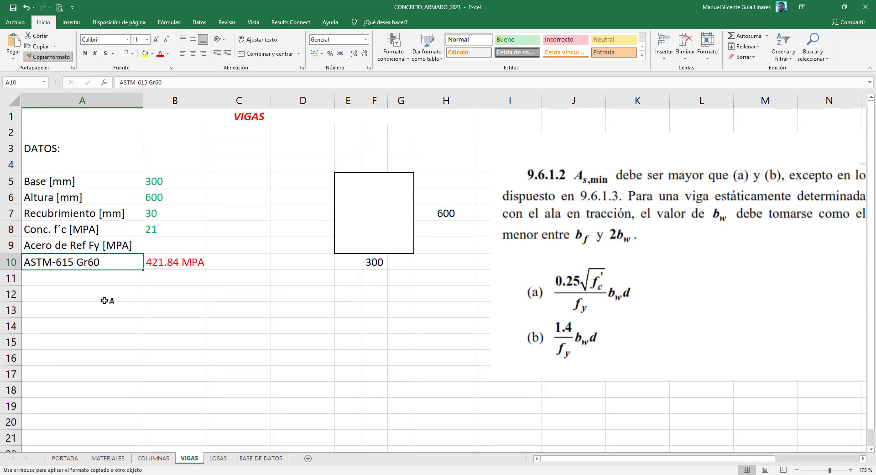
{"action": "left_click", "coordinate": [77, 263]}
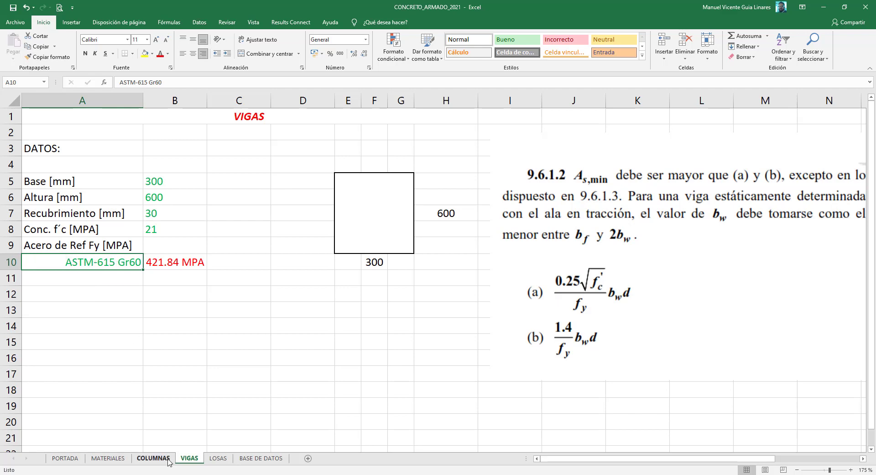
Step: Paste the ASTM-615 Gr60 dropdown cell from COLUMNAS A12 into VIGAS A12
{"action": "left_click", "coordinate": [154, 457]}
{"action": "right_click", "coordinate": [100, 257]}
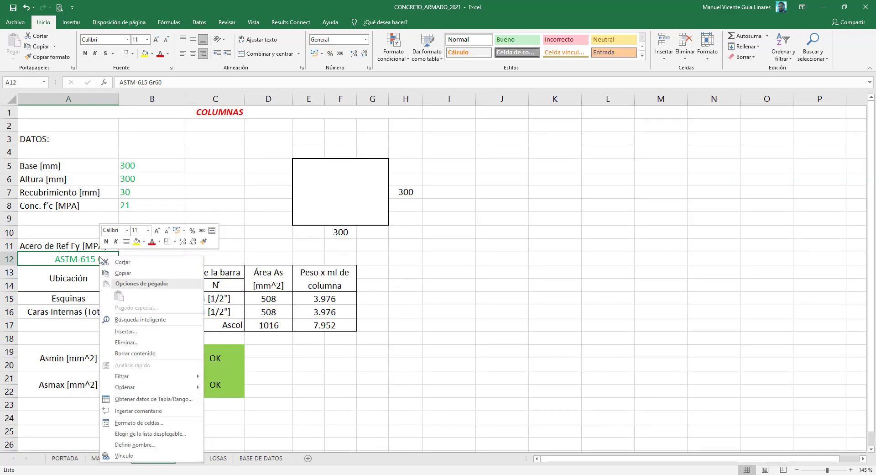
{"action": "left_click", "coordinate": [108, 273]}
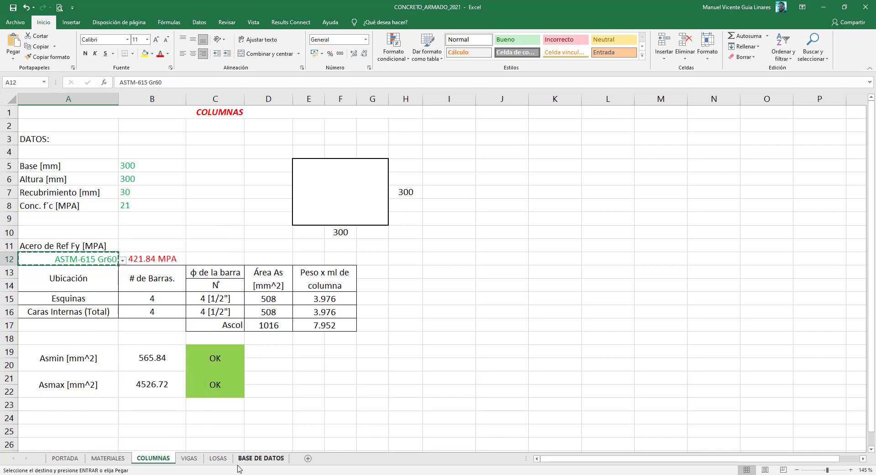
{"action": "left_click", "coordinate": [189, 459]}
{"action": "left_click", "coordinate": [35, 297]}
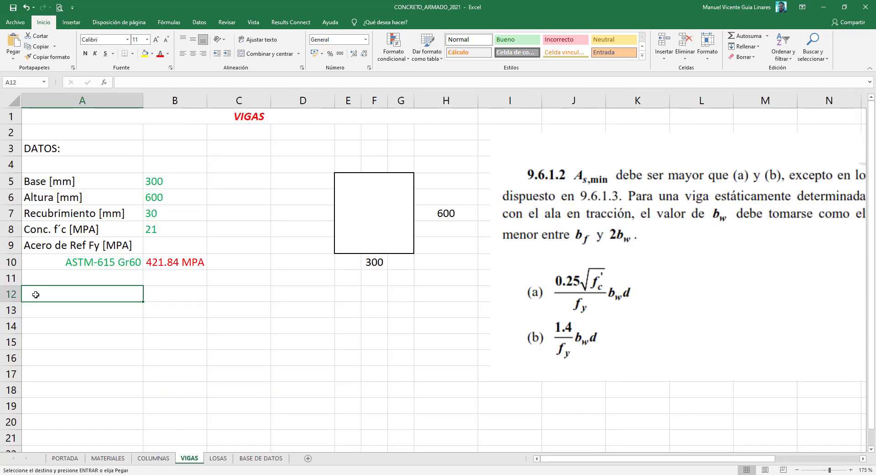
{"action": "right_click", "coordinate": [36, 298]}
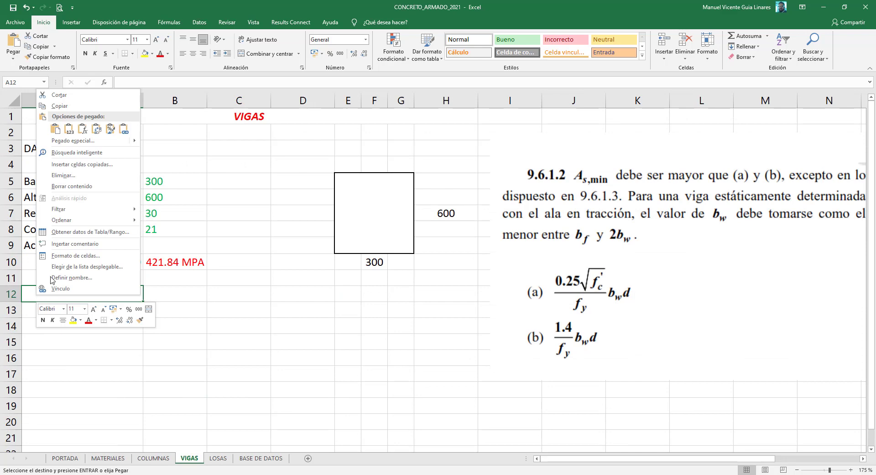
{"action": "left_click", "coordinate": [71, 130]}
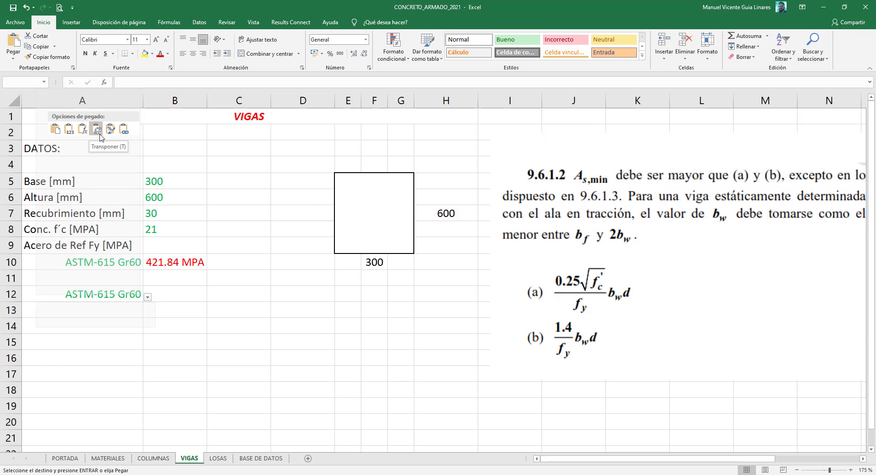
{"action": "left_click", "coordinate": [100, 137]}
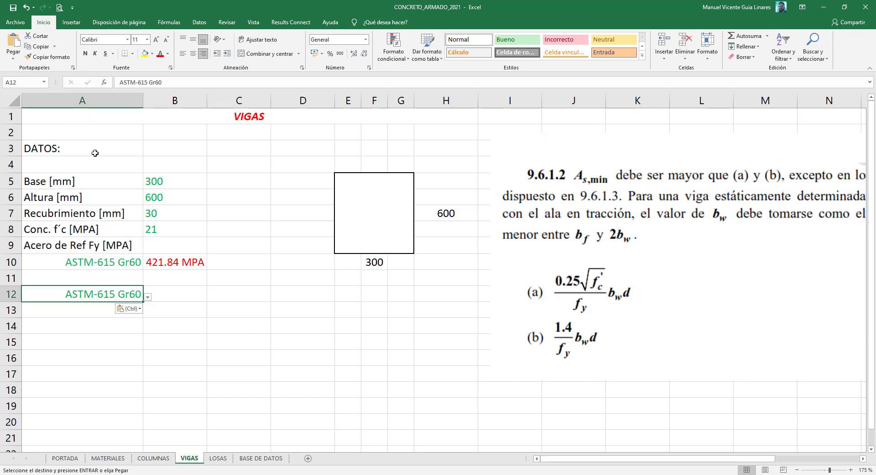
Step: Check the steel grade list in A12, then clear the old grade from A10
{"action": "left_click", "coordinate": [148, 298]}
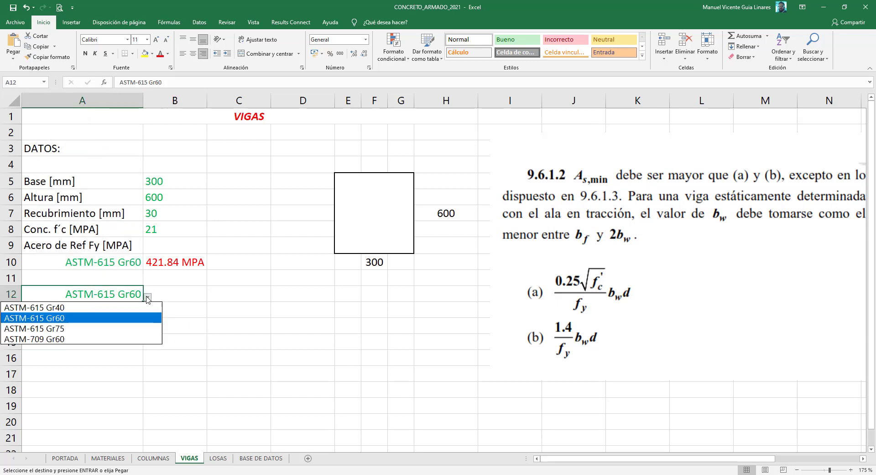
{"action": "key", "text": "Escape"}
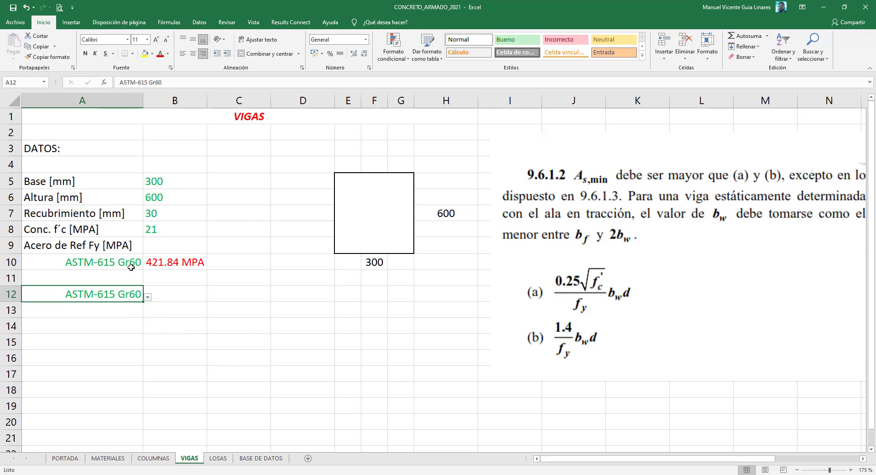
{"action": "left_click", "coordinate": [132, 267]}
{"action": "key", "text": "Delete"}
Step: Move the grade dropdown from A12 to A10 and replace B10's #¡REF! lookup argument with A10
{"action": "left_click", "coordinate": [115, 293]}
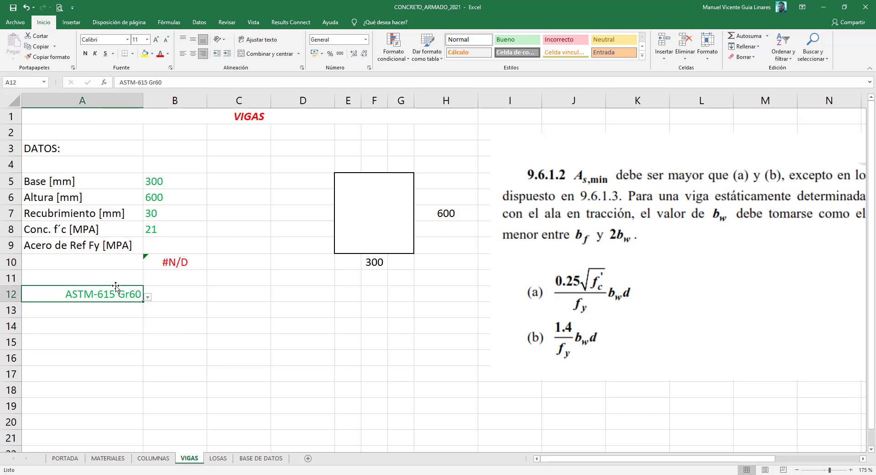
{"action": "left_click_drag", "start_coordinate": [118, 286], "coordinate": [121, 266]}
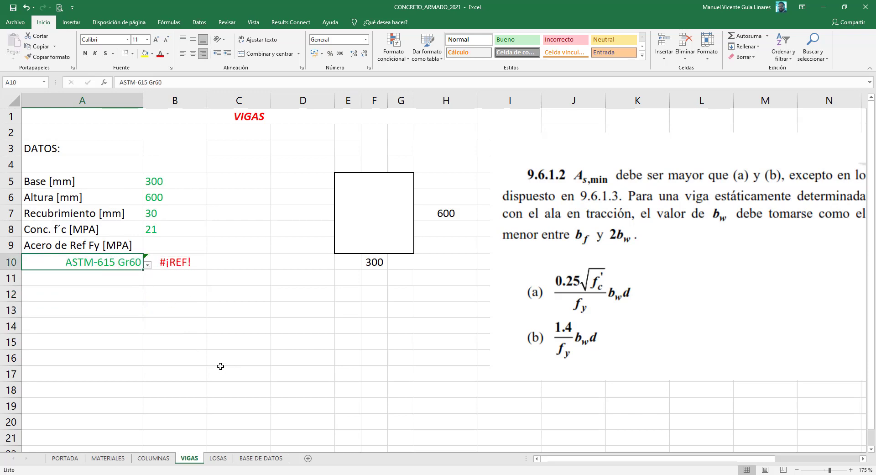
{"action": "double_click", "coordinate": [169, 263]}
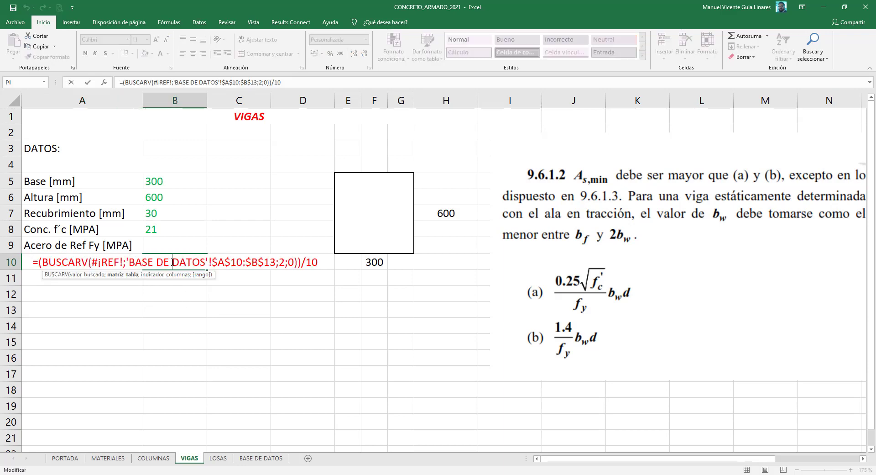
{"action": "left_click_drag", "start_coordinate": [125, 261], "coordinate": [91, 261]}
{"action": "left_click", "coordinate": [33, 267]}
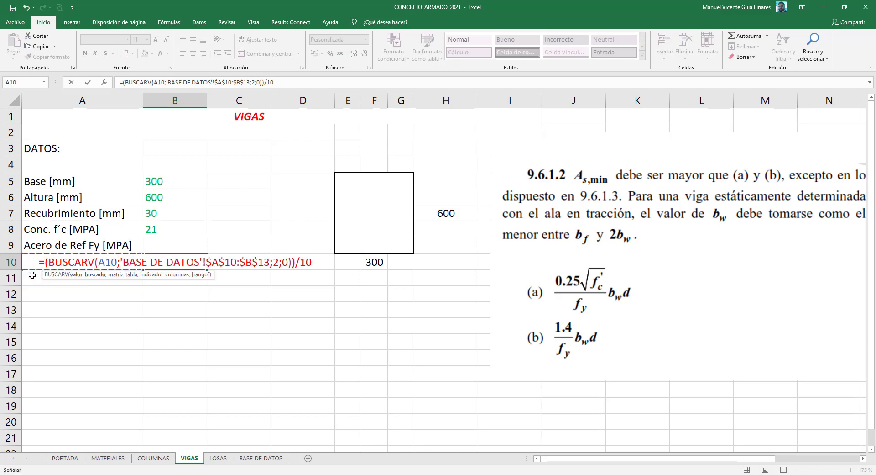
{"action": "key", "text": "Return"}
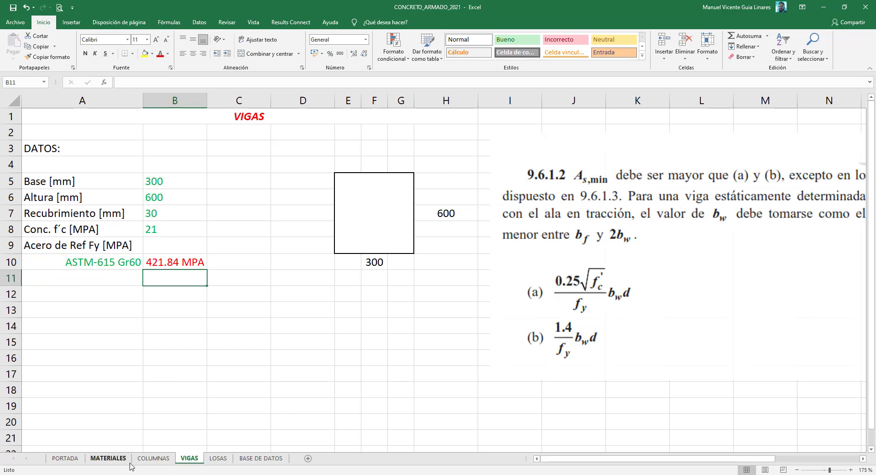
{"action": "left_click", "coordinate": [125, 460]}
{"action": "left_click", "coordinate": [153, 460]}
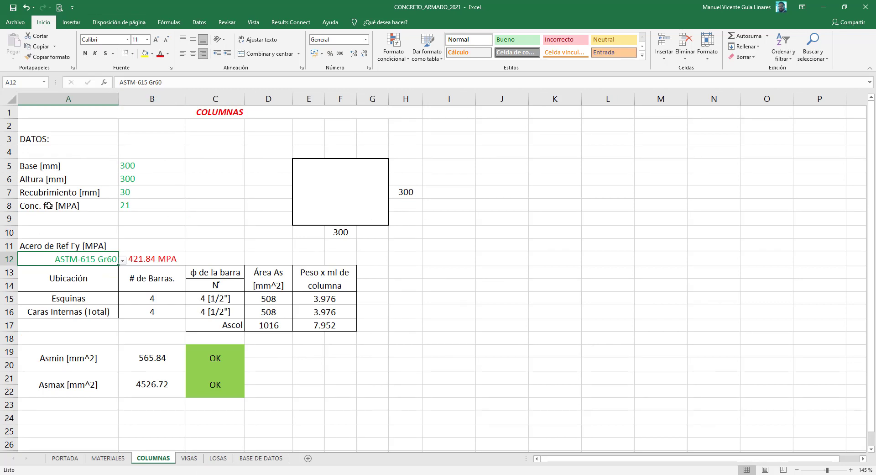
{"action": "left_click", "coordinate": [123, 259]}
{"action": "left_click", "coordinate": [144, 263]}
{"action": "left_click", "coordinate": [165, 257]}
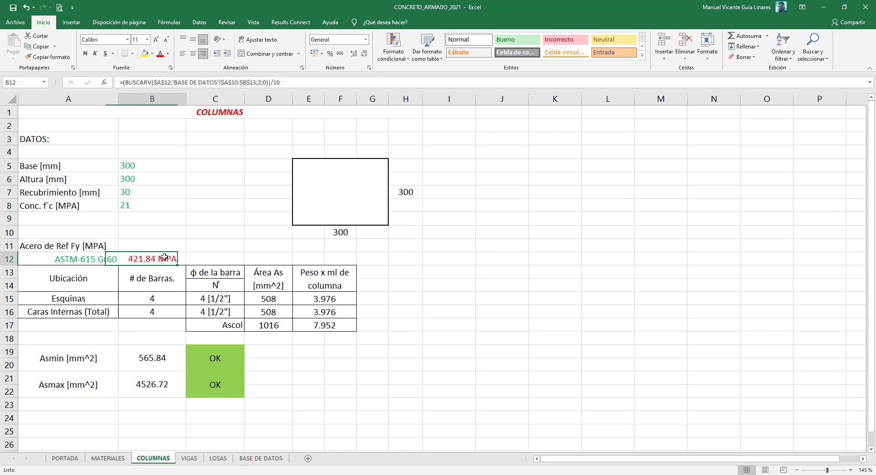
{"action": "left_click", "coordinate": [189, 457]}
{"action": "left_click", "coordinate": [137, 265]}
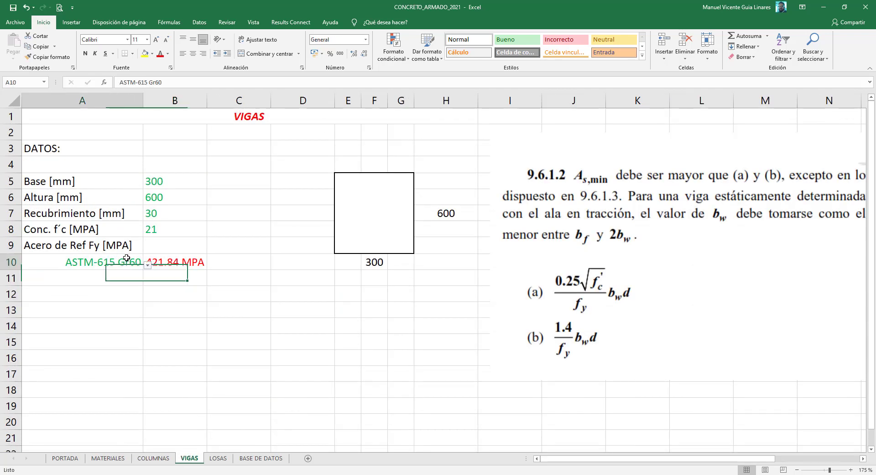
{"action": "left_click", "coordinate": [148, 265]}
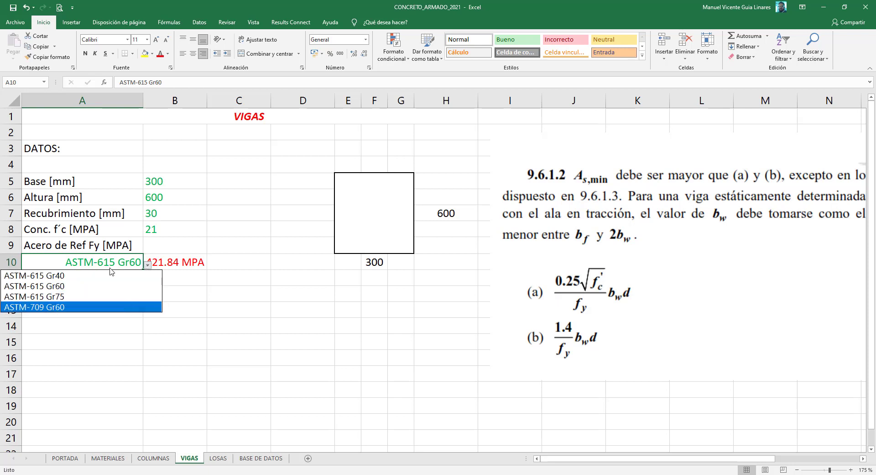
{"action": "left_click", "coordinate": [197, 259]}
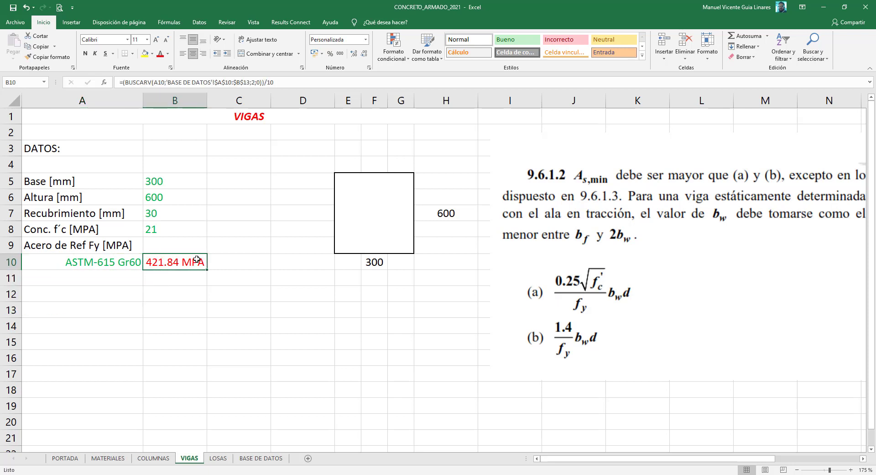
{"action": "left_click", "coordinate": [586, 313]}
Step: Nudge the clause 9.6.1.2 As,min code image slightly left on VIGAS
{"action": "left_click_drag", "start_coordinate": [750, 213], "coordinate": [734, 214]}
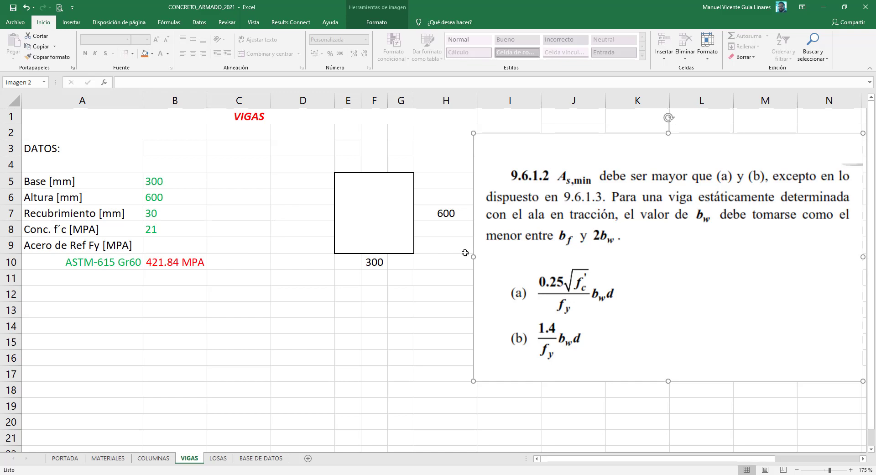
Step: Review the Asmin formula in B19 and the OK check in C19 on COLUMNAS
{"action": "left_click", "coordinate": [118, 295]}
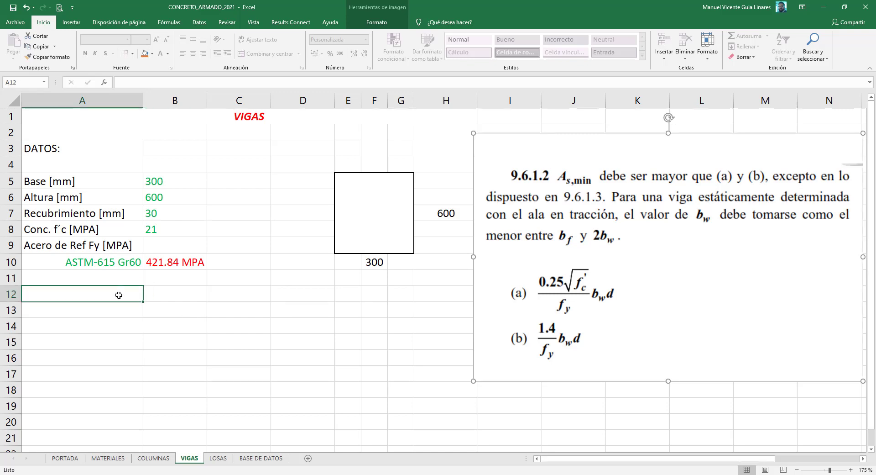
{"action": "left_click", "coordinate": [169, 458]}
{"action": "left_click", "coordinate": [66, 355]}
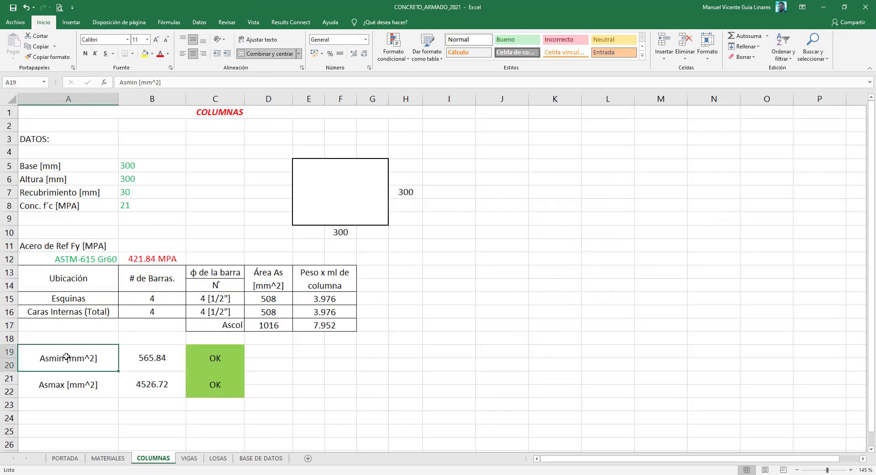
{"action": "left_click", "coordinate": [149, 364]}
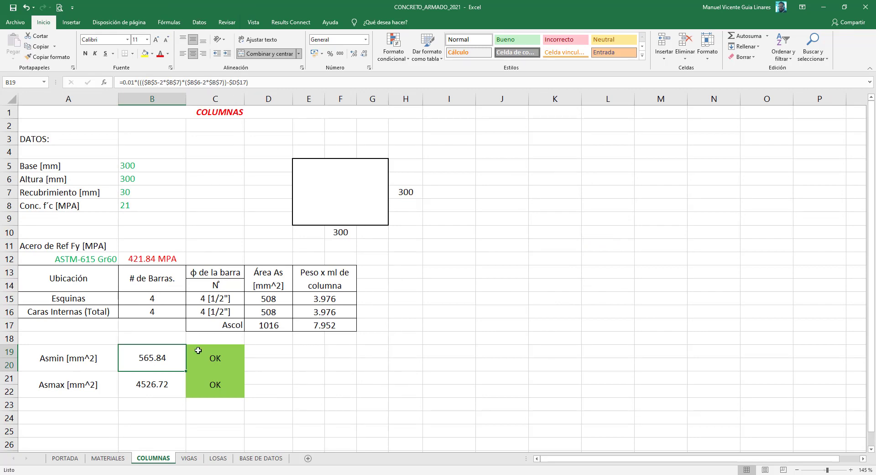
{"action": "left_click", "coordinate": [74, 351]}
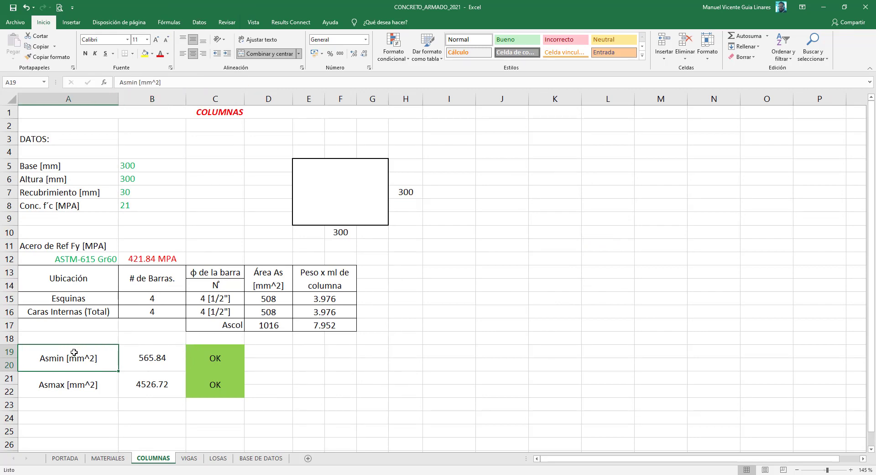
{"action": "double_click", "coordinate": [223, 357]}
{"action": "key", "text": "Escape"}
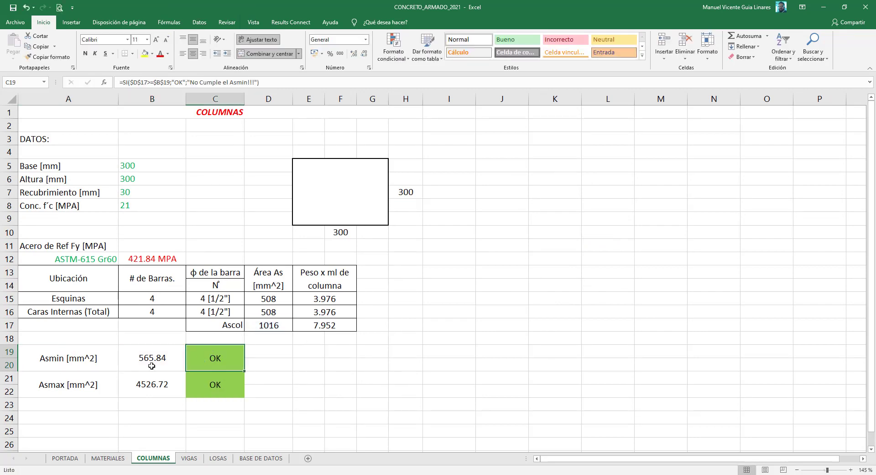
Step: Copy the Asmin [mm^2] label cell A19 from COLUMNAS
{"action": "left_click", "coordinate": [100, 352]}
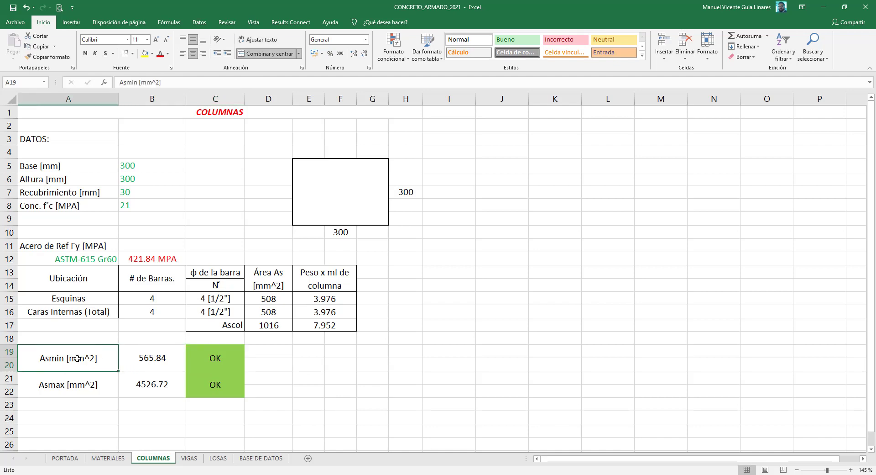
{"action": "right_click", "coordinate": [76, 360]}
{"action": "left_click", "coordinate": [101, 169]}
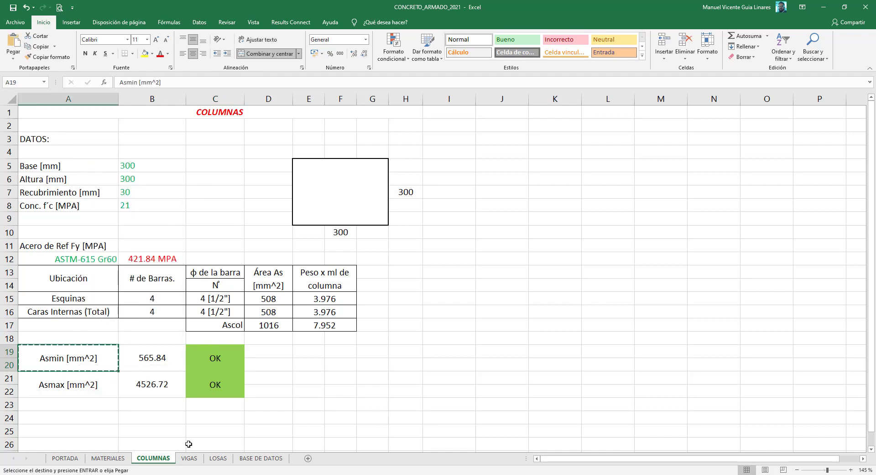
{"action": "left_click", "coordinate": [189, 458]}
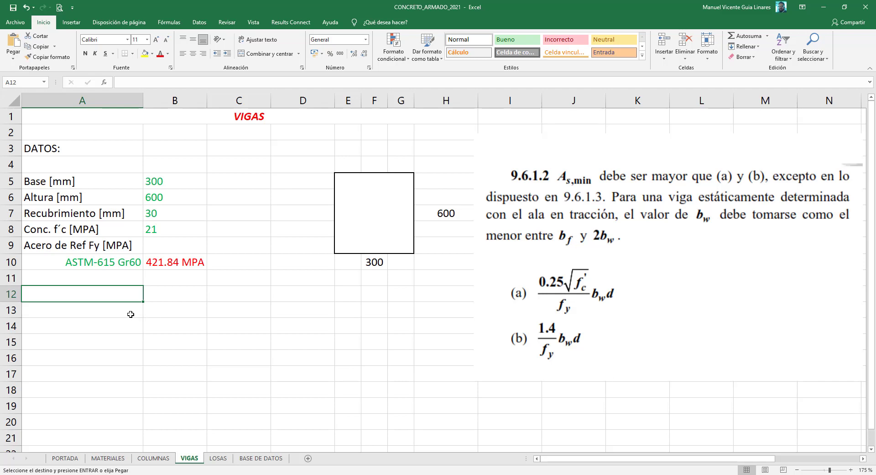
Step: Paste the Asmin [mm^2] label into A13:A14 on VIGAS via Pegado especial
{"action": "left_click", "coordinate": [129, 312]}
{"action": "right_click", "coordinate": [130, 312]}
{"action": "left_click", "coordinate": [152, 147]}
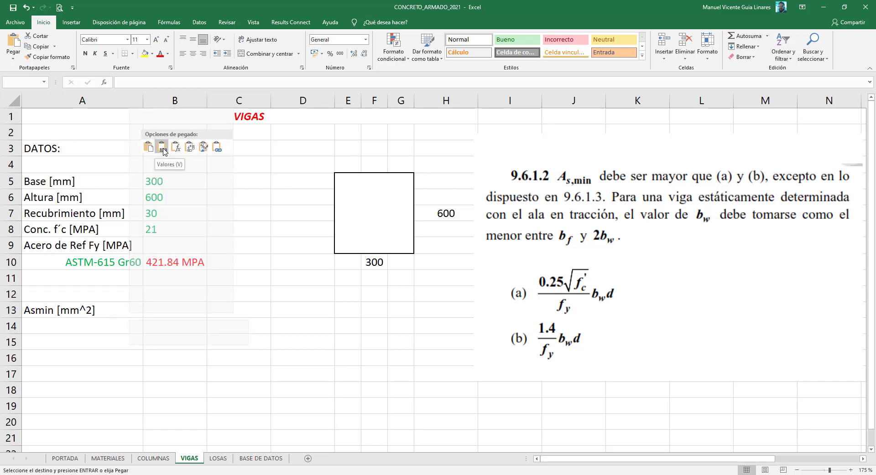
{"action": "left_click", "coordinate": [148, 147]}
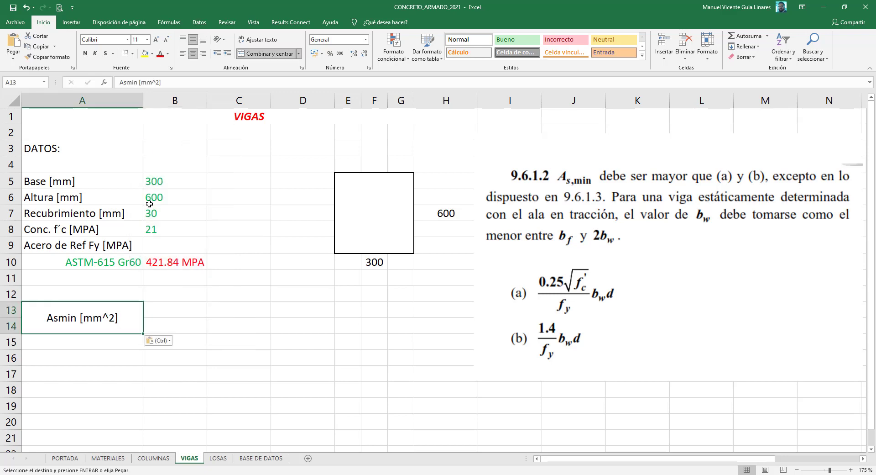
Step: Merge B13:B14 with Combinar y centrar beside the label
{"action": "left_click_drag", "start_coordinate": [194, 317], "coordinate": [193, 326]}
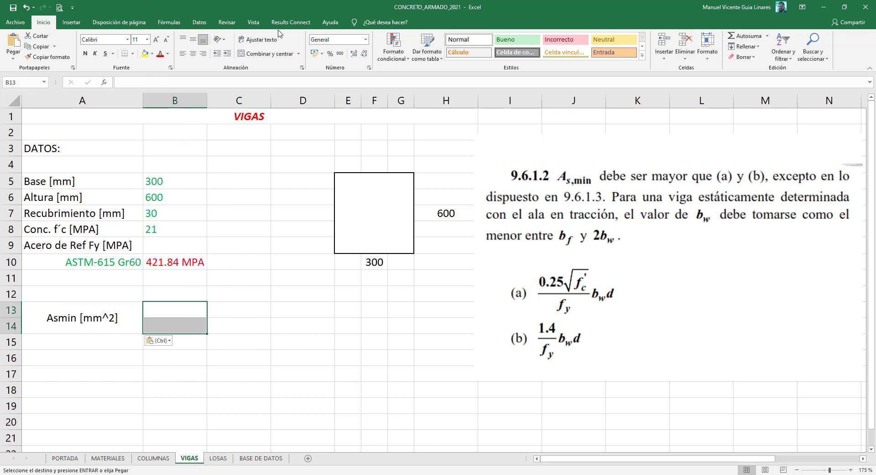
{"action": "left_click", "coordinate": [264, 53]}
{"action": "left_click", "coordinate": [581, 295]}
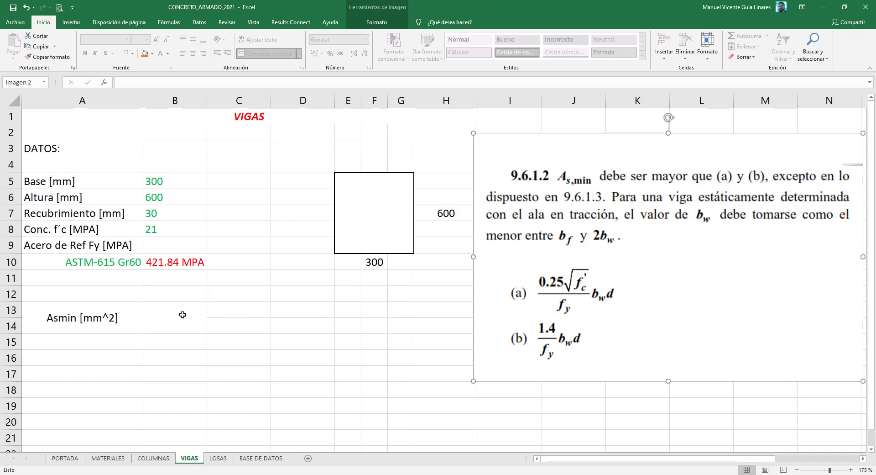
{"action": "left_click", "coordinate": [234, 306]}
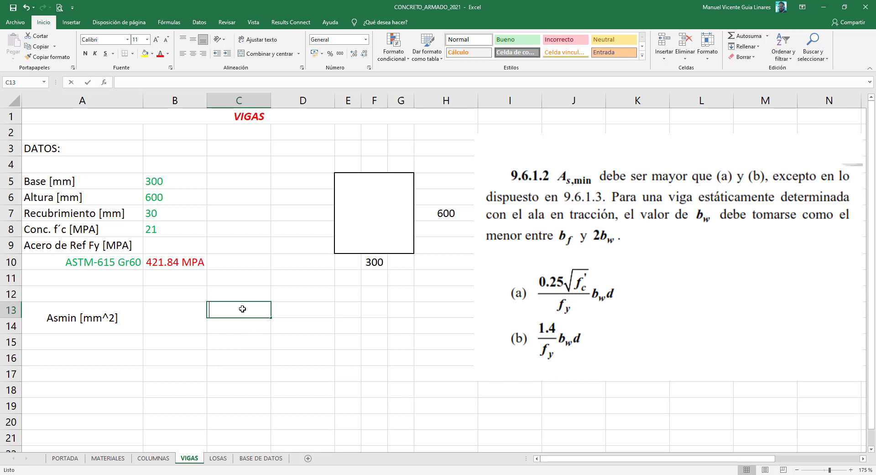
Step: Begin the C13 formula as =0.25*RAIZ($B$8) with an absolute B8 reference
{"action": "type", "text": "="}
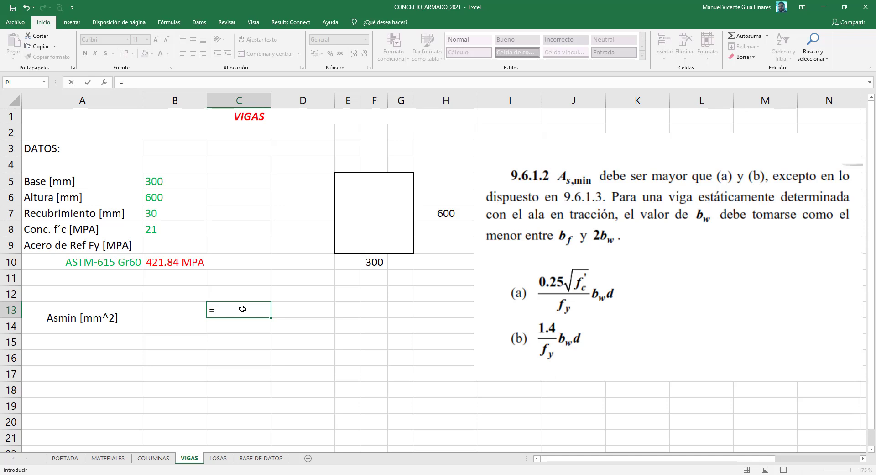
{"action": "type", "text": "0.25*"}
{"action": "type", "text": "RAI"}
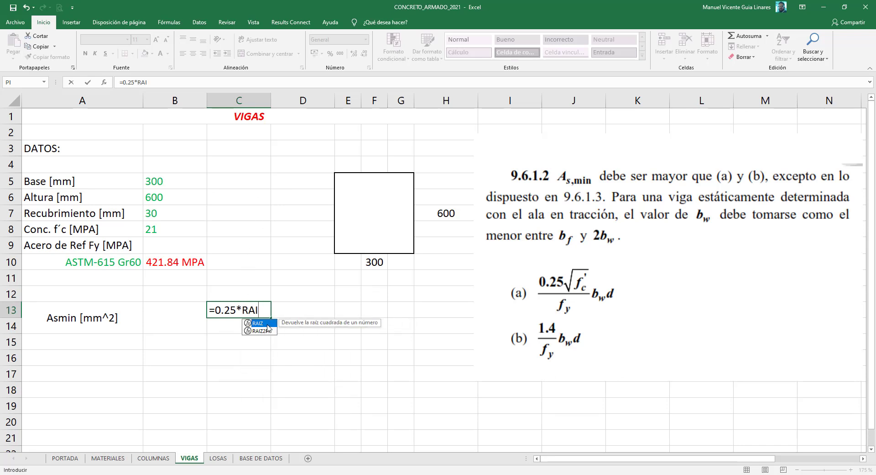
{"action": "double_click", "coordinate": [258, 323]}
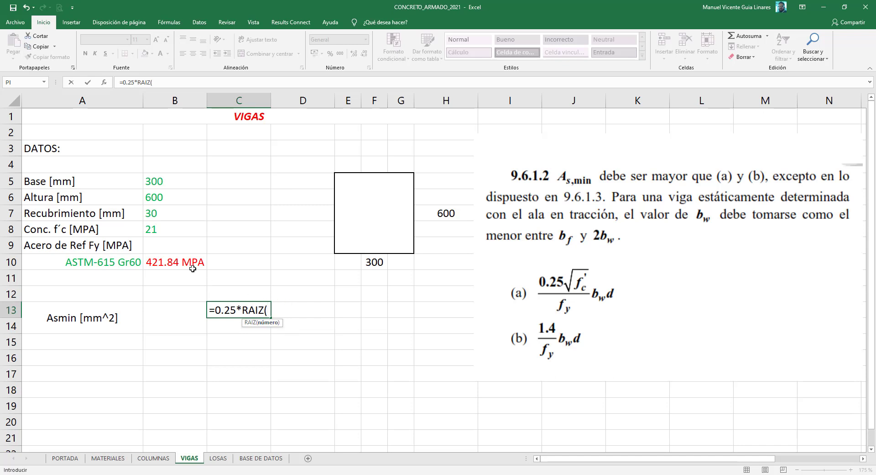
{"action": "left_click", "coordinate": [157, 227]}
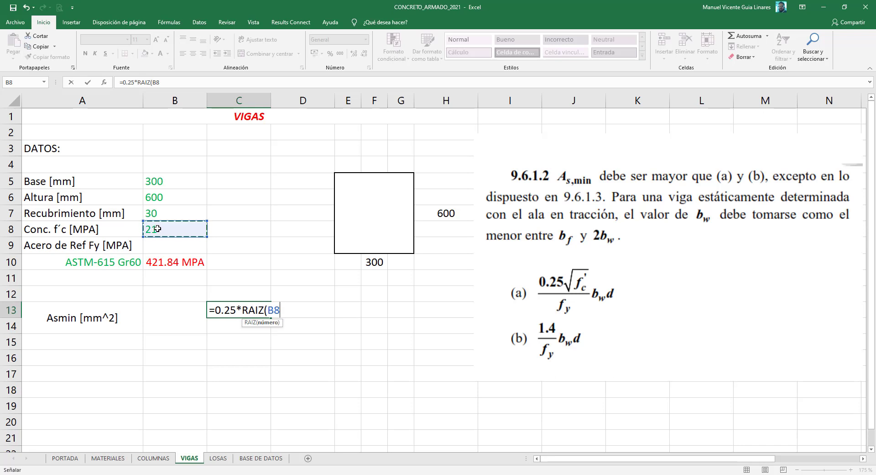
{"action": "key", "text": "F4"}
{"action": "type", "text": "$B$8)*"}
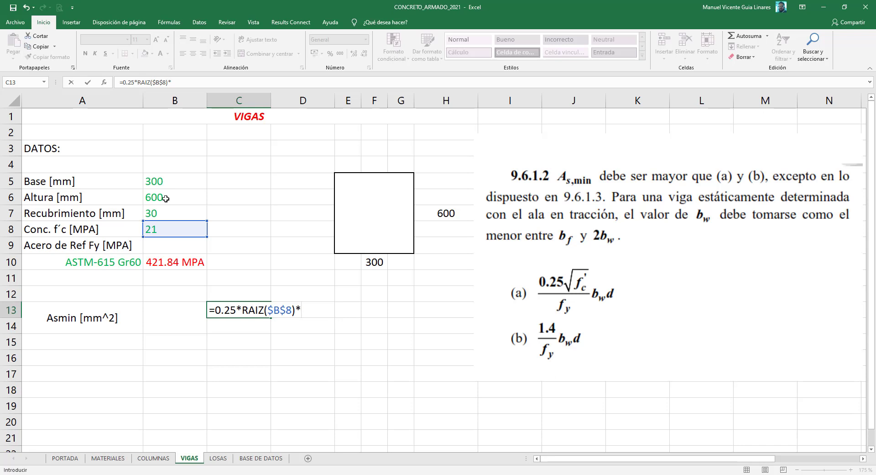
Step: Add a MIN function after the square-root term in the C13 formula
{"action": "left_click", "coordinate": [186, 83]}
{"action": "type", "text": "MENOR"}
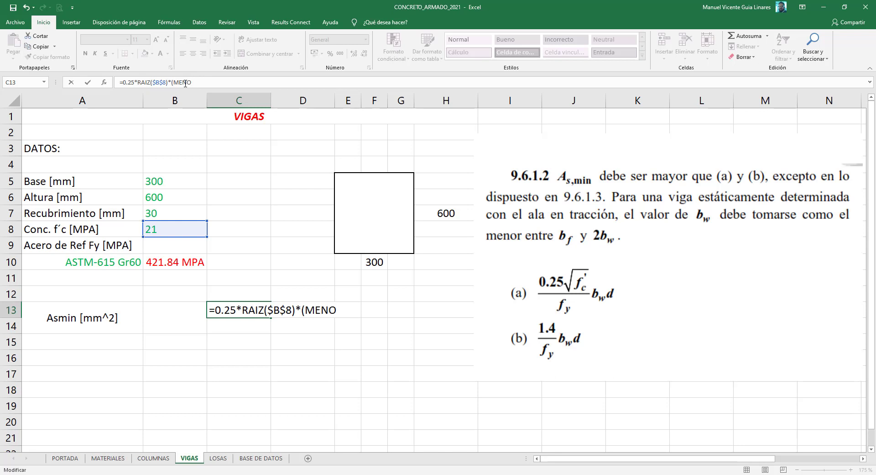
{"action": "key", "text": "BackSpace"}
{"action": "key", "text": "BackSpace"}
{"action": "key", "text": "BackSpace"}
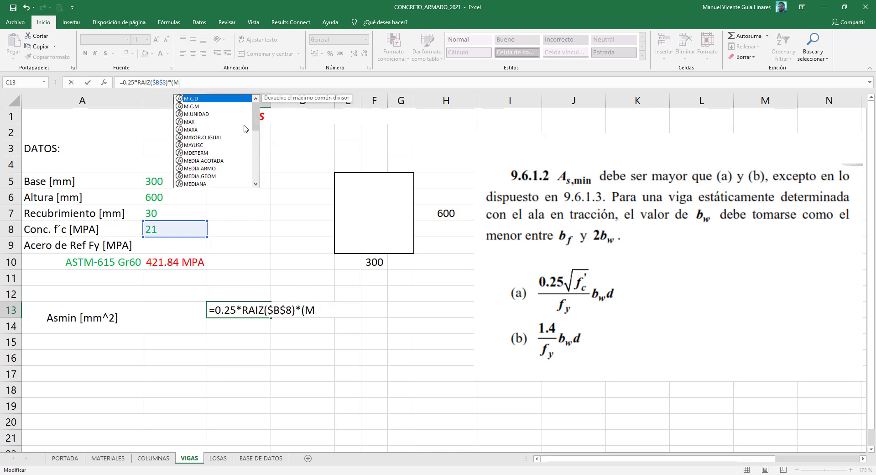
{"action": "left_click_drag", "start_coordinate": [259, 130], "coordinate": [259, 144]}
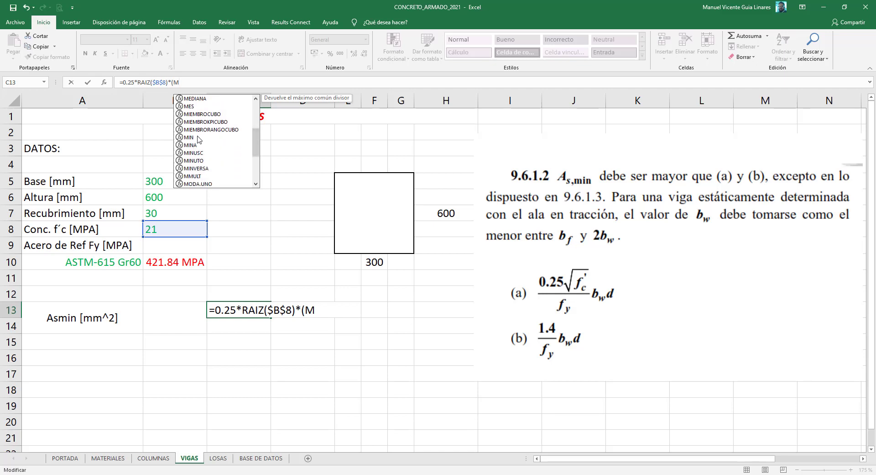
{"action": "double_click", "coordinate": [194, 138]}
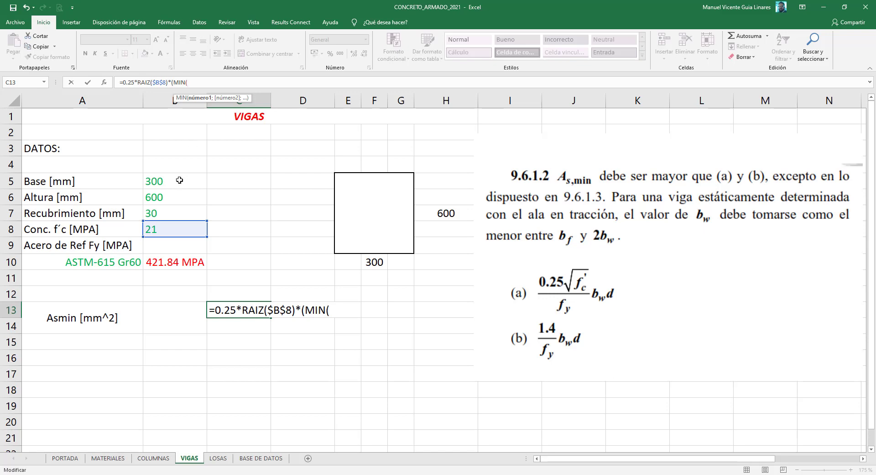
Step: Give MIN the arguments B6 and B5*2, enter the formula and decline Excel's correction
{"action": "left_click", "coordinate": [179, 179]}
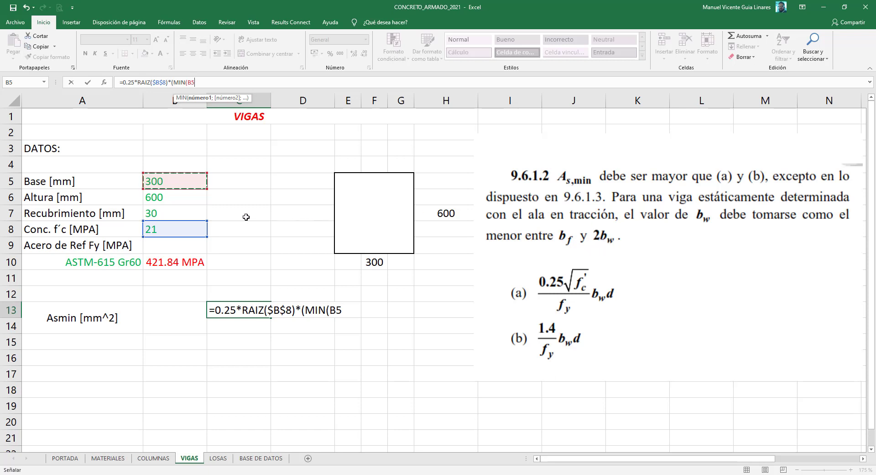
{"action": "left_click", "coordinate": [173, 196]}
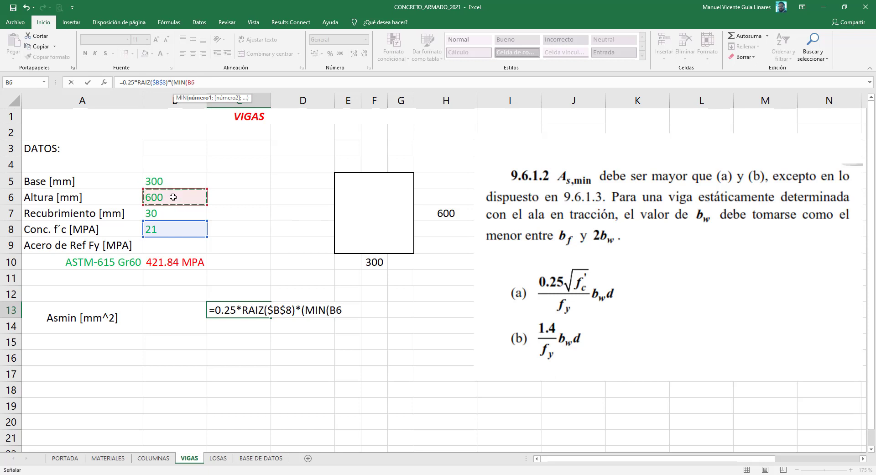
{"action": "left_click", "coordinate": [220, 83]}
{"action": "type", "text": ";"}
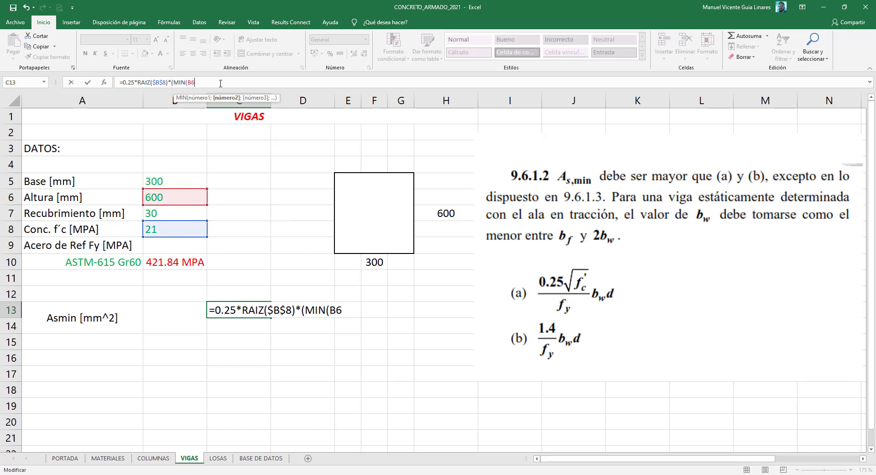
{"action": "left_click", "coordinate": [182, 178]}
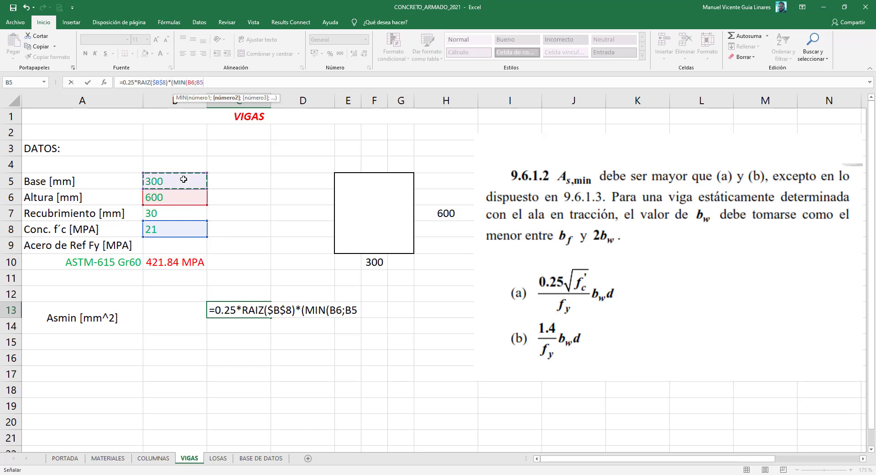
{"action": "type", "text": "*2"}
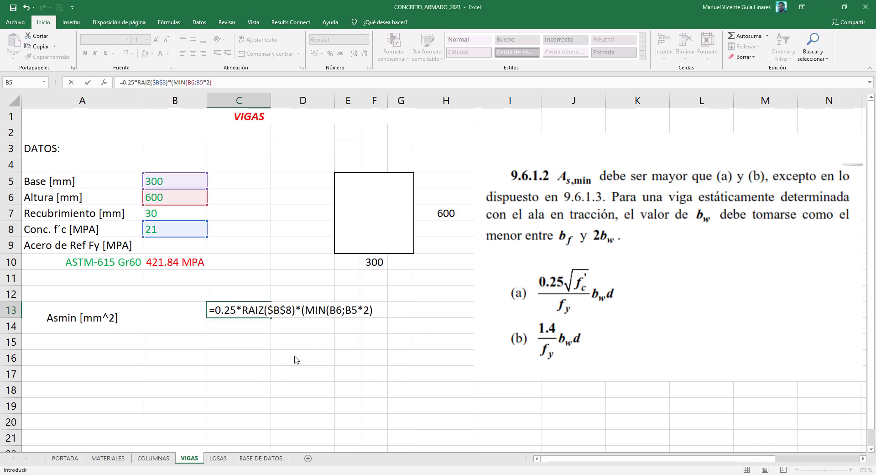
{"action": "key", "text": "Return"}
{"action": "left_click", "coordinate": [469, 274]}
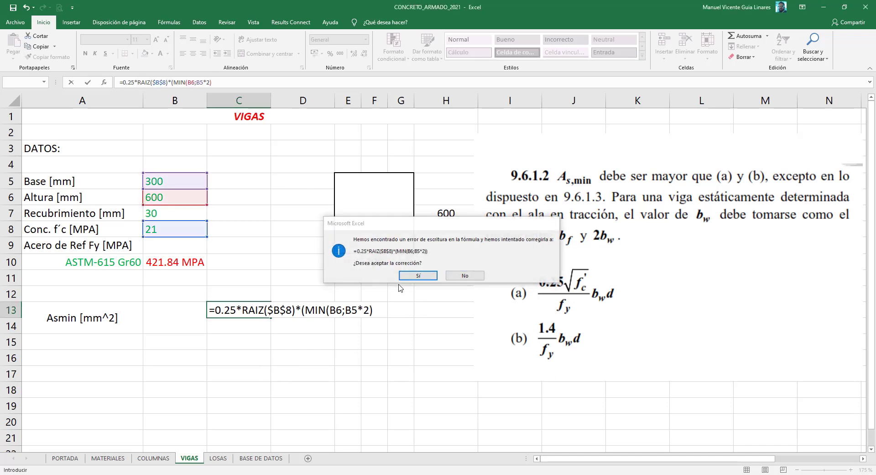
Step: Replace the MIN part of the C13 formula with an absolute $B$5 multiplier
{"action": "key", "text": "Return"}
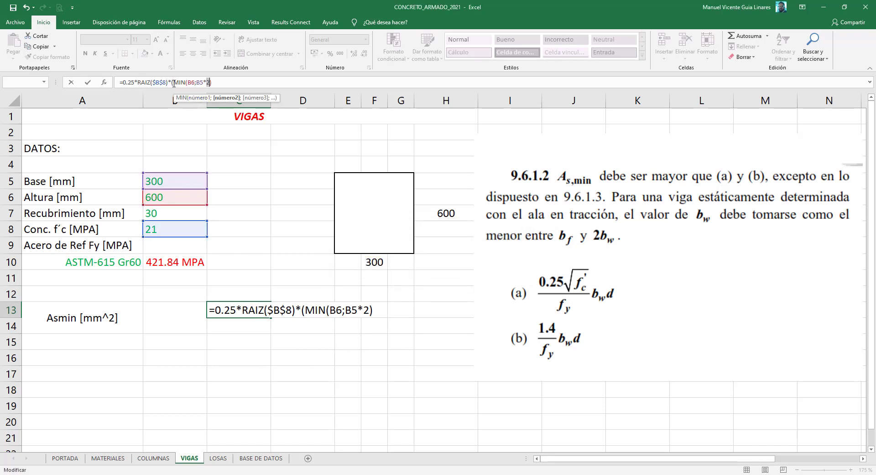
{"action": "left_click_drag", "start_coordinate": [172, 82], "coordinate": [226, 82]}
{"action": "key", "text": "BackSpace"}
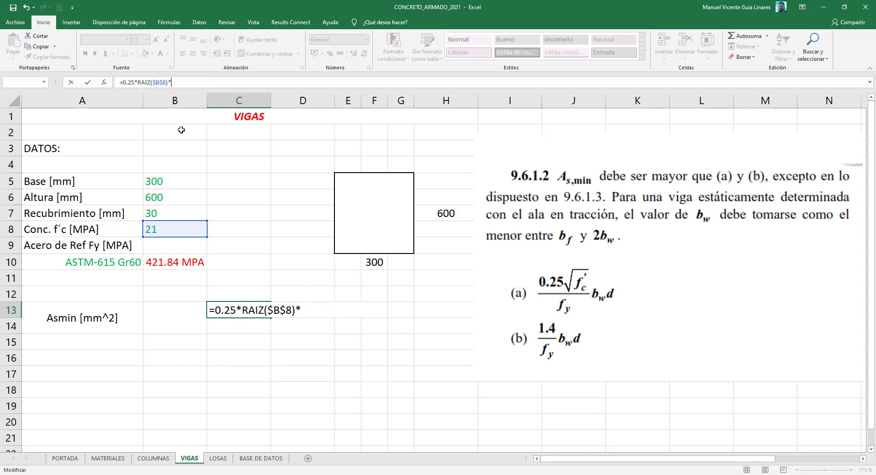
{"action": "left_click", "coordinate": [171, 181]}
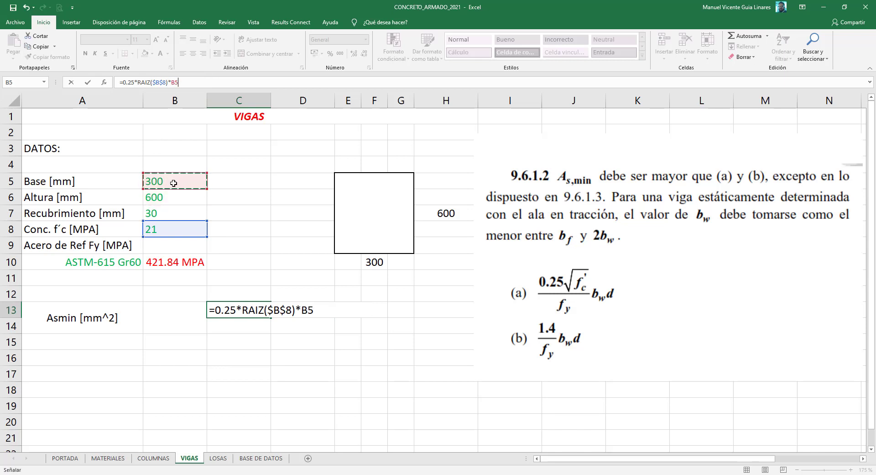
{"action": "key", "text": "F4"}
{"action": "type", "text": "*"}
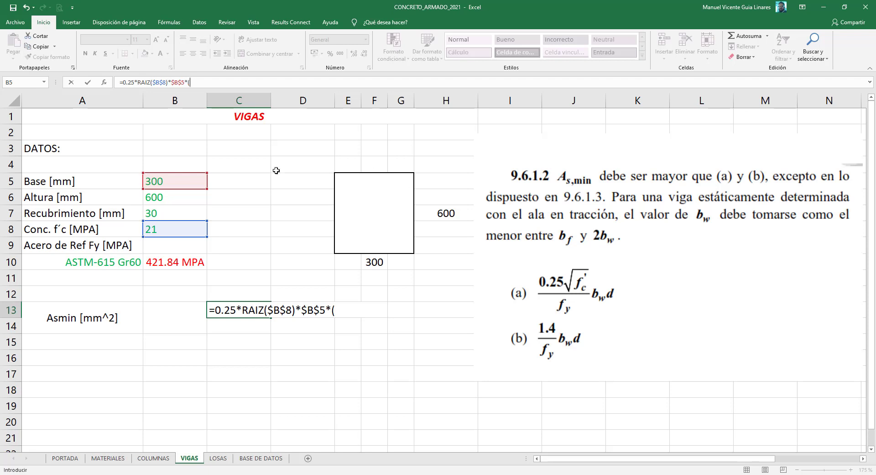
Step: Append ($B$6-$B$7) divided by the B10 steel strength, giving 464.403997
{"action": "left_click", "coordinate": [172, 197]}
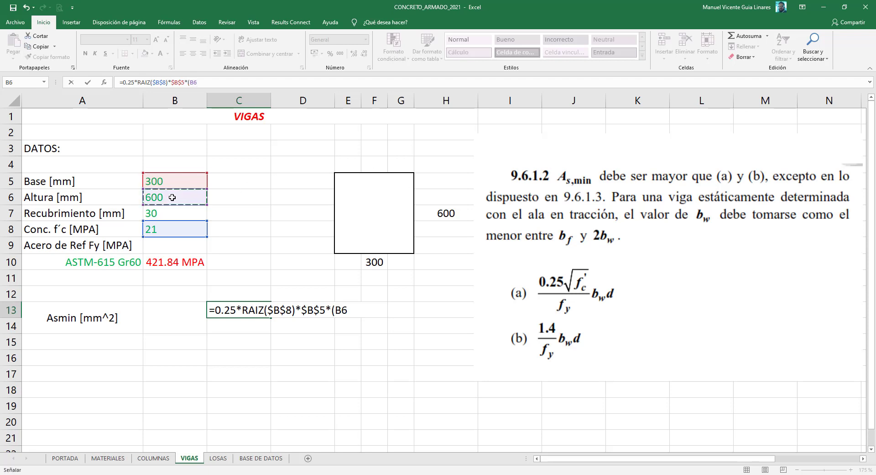
{"action": "key", "text": "F4"}
{"action": "type", "text": "$B$6-"}
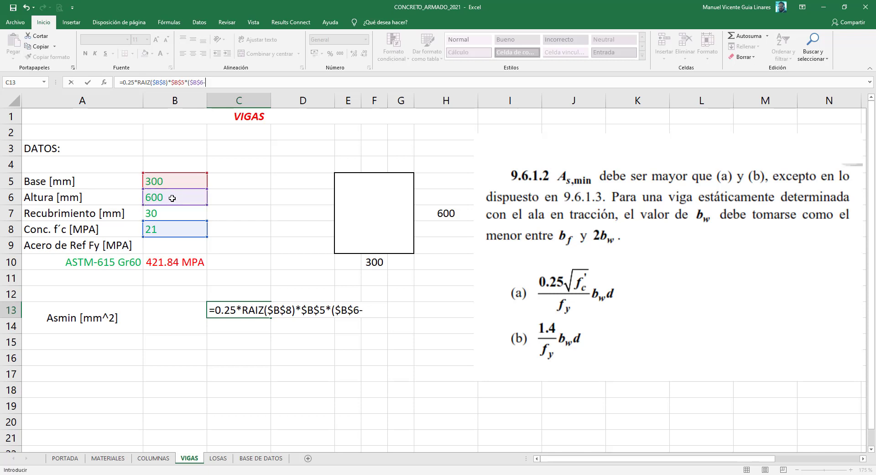
{"action": "left_click", "coordinate": [184, 213]}
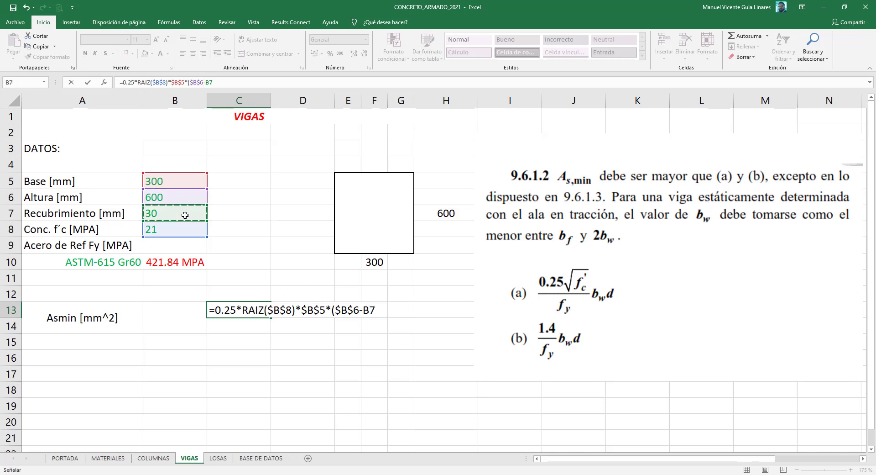
{"action": "key", "text": "F4"}
{"action": "type", "text": "$B$7)/"}
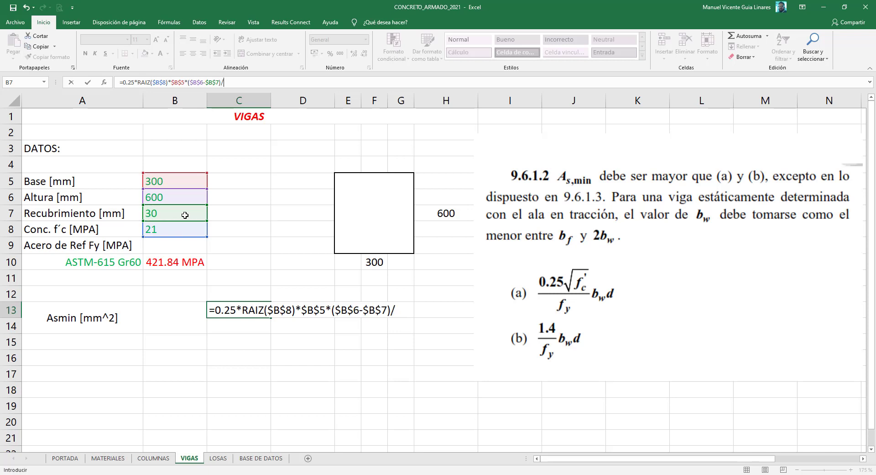
{"action": "left_click", "coordinate": [183, 260]}
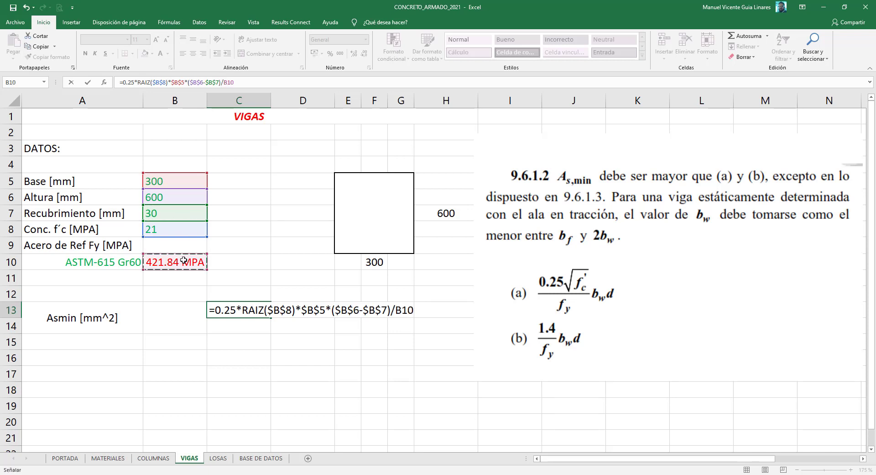
{"action": "key", "text": "F4"}
{"action": "key", "text": "Return"}
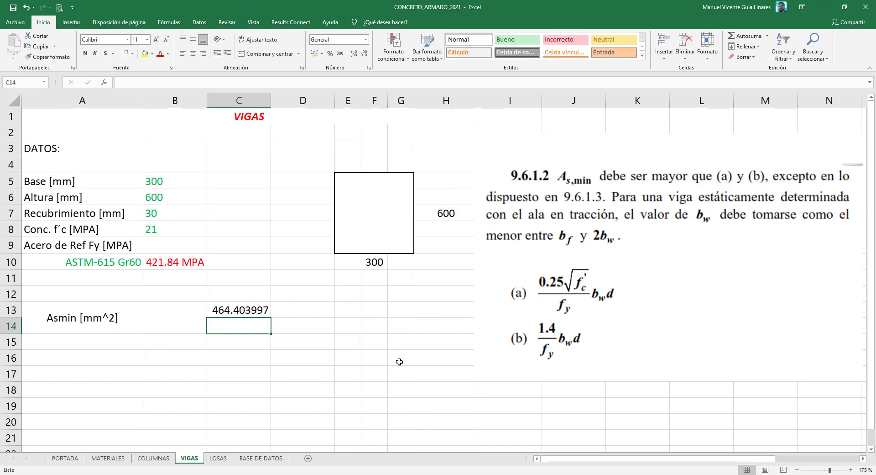
Step: Format C13 as a number and reduce it to two decimals, showing 464.40
{"action": "left_click", "coordinate": [250, 309]}
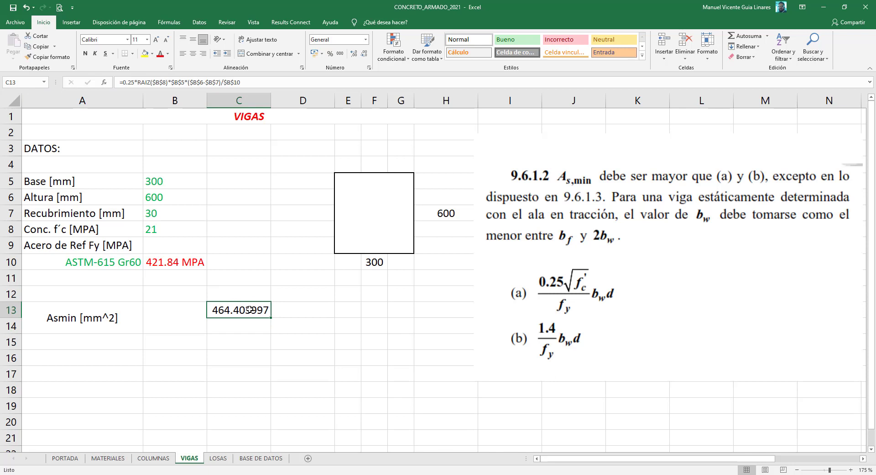
{"action": "left_click_drag", "start_coordinate": [247, 325], "coordinate": [246, 311]}
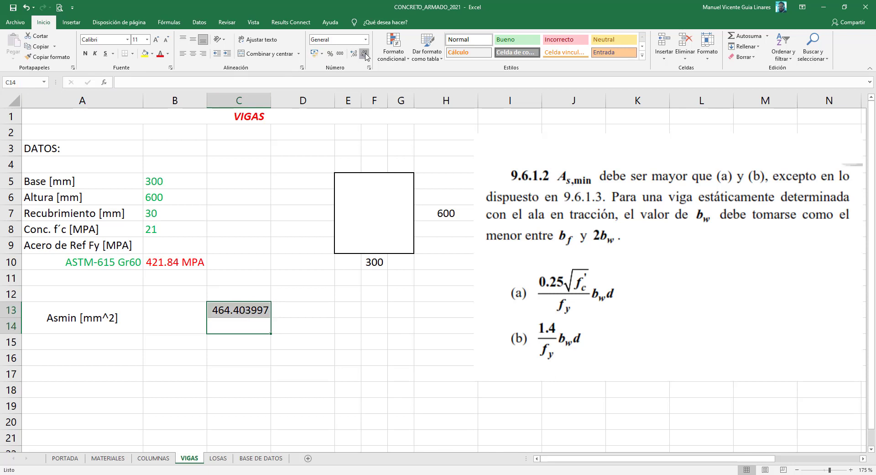
{"action": "left_click", "coordinate": [249, 309]}
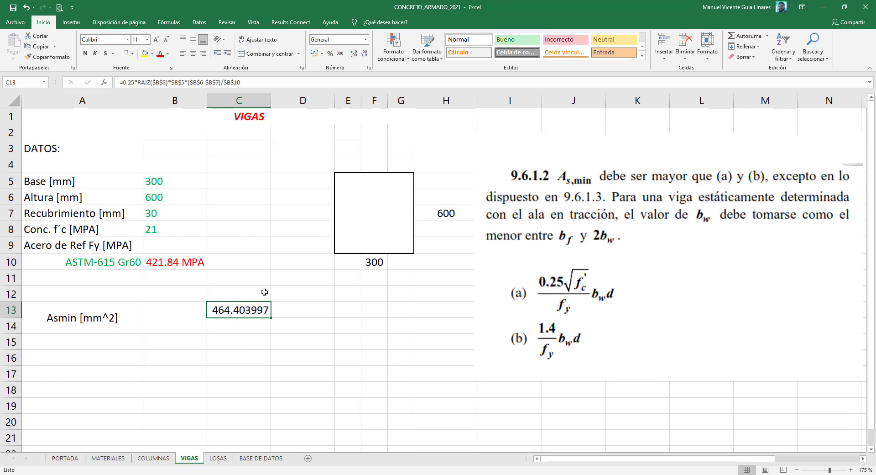
{"action": "left_click", "coordinate": [364, 55]}
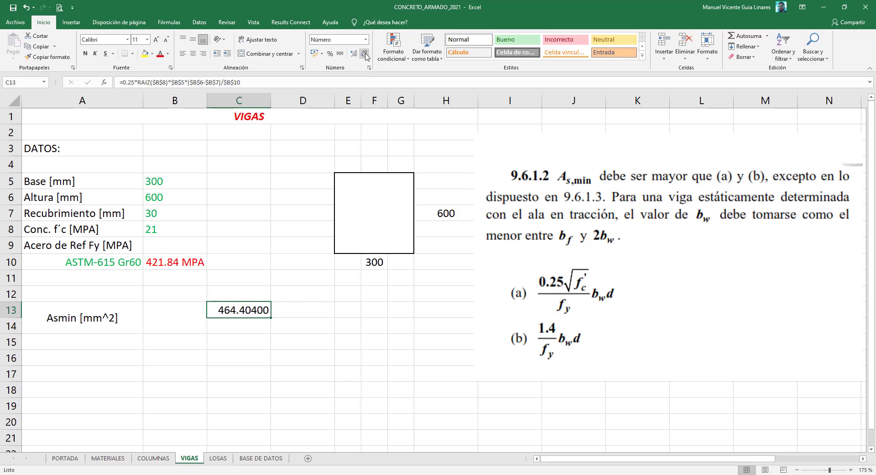
{"action": "left_click", "coordinate": [364, 56]}
{"action": "left_click", "coordinate": [364, 56]}
{"action": "left_click", "coordinate": [364, 55]}
{"action": "left_click", "coordinate": [247, 292]}
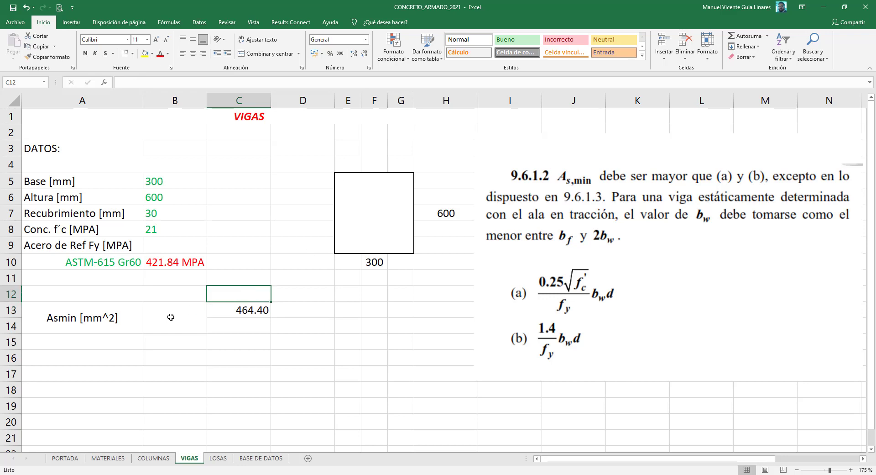
Step: Compare with the COLUMNAS Asmin formula in B19 and review C13 on VIGAS
{"action": "left_click", "coordinate": [114, 462]}
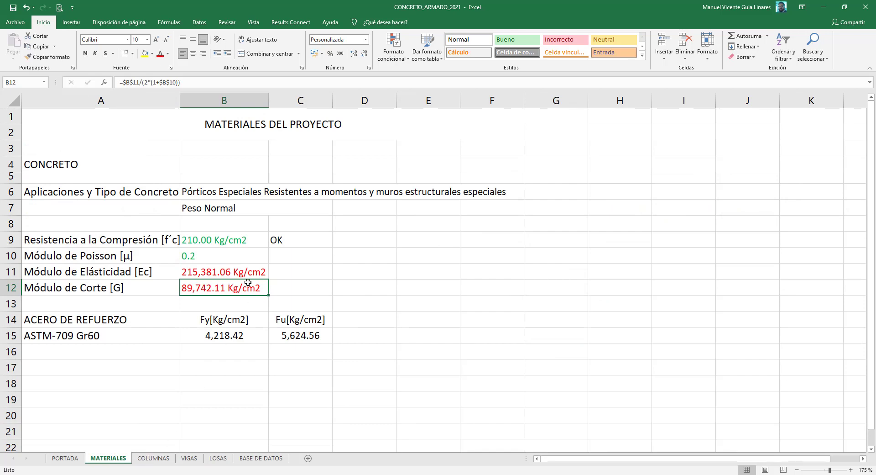
{"action": "left_click", "coordinate": [154, 458]}
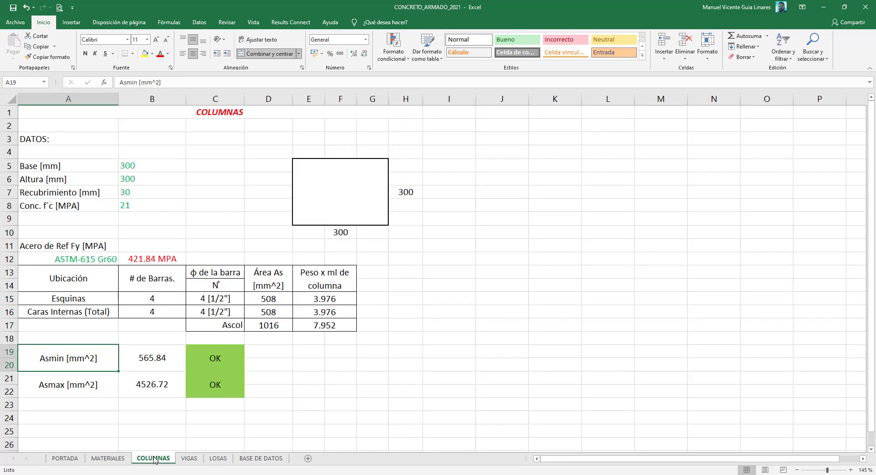
{"action": "left_click", "coordinate": [164, 360]}
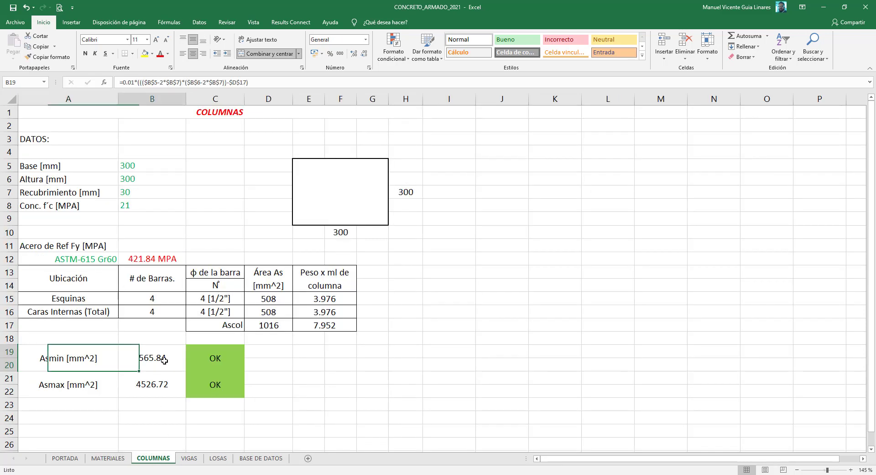
{"action": "left_click", "coordinate": [189, 458]}
{"action": "left_click", "coordinate": [251, 308]}
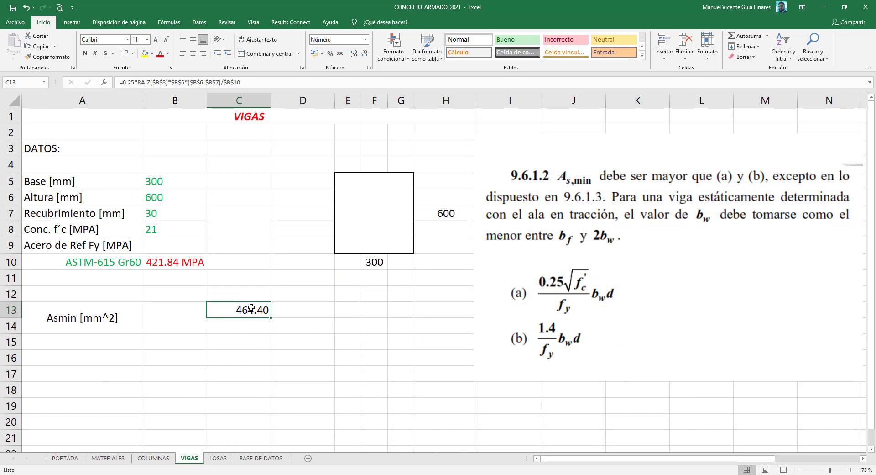
Step: Draw a T outline with thick outside borders on E15:G15 and F16:F19, plus a top border on F16
{"action": "left_click", "coordinate": [341, 340]}
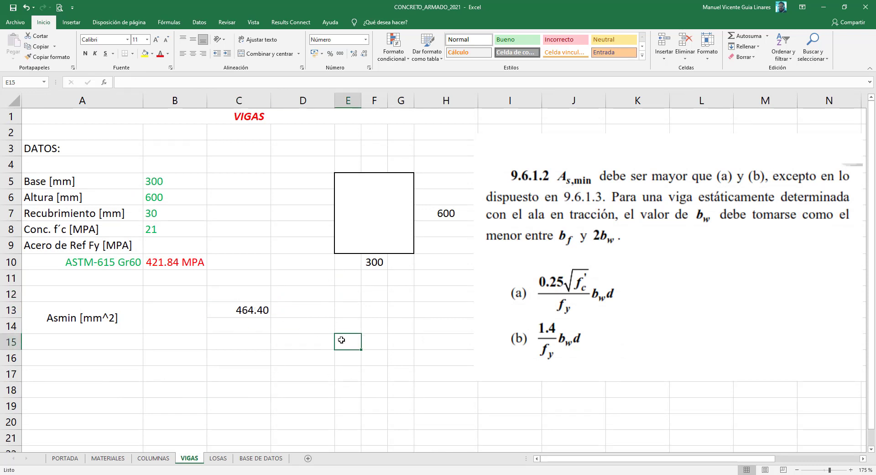
{"action": "left_click_drag", "start_coordinate": [342, 339], "coordinate": [401, 345]}
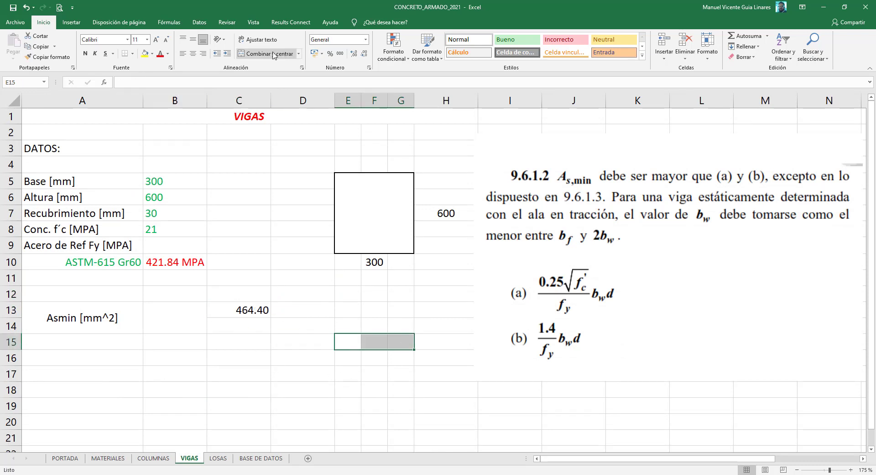
{"action": "left_click", "coordinate": [131, 53]}
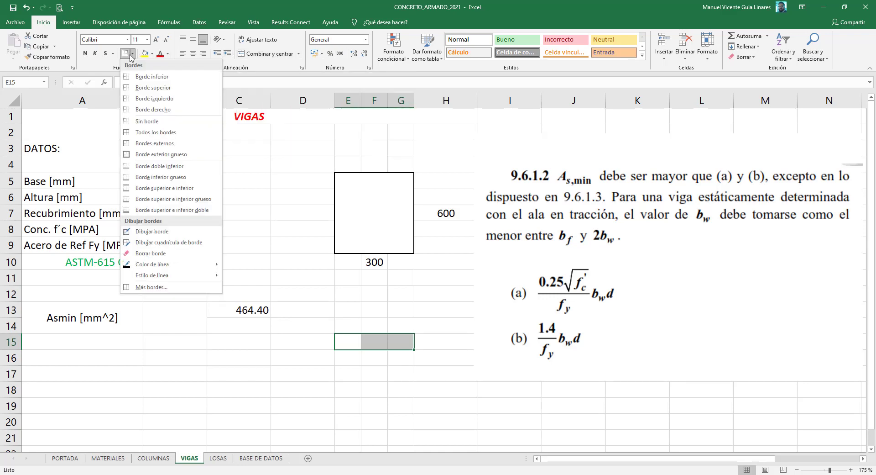
{"action": "left_click", "coordinate": [162, 154]}
{"action": "left_click_drag", "start_coordinate": [374, 359], "coordinate": [375, 413]}
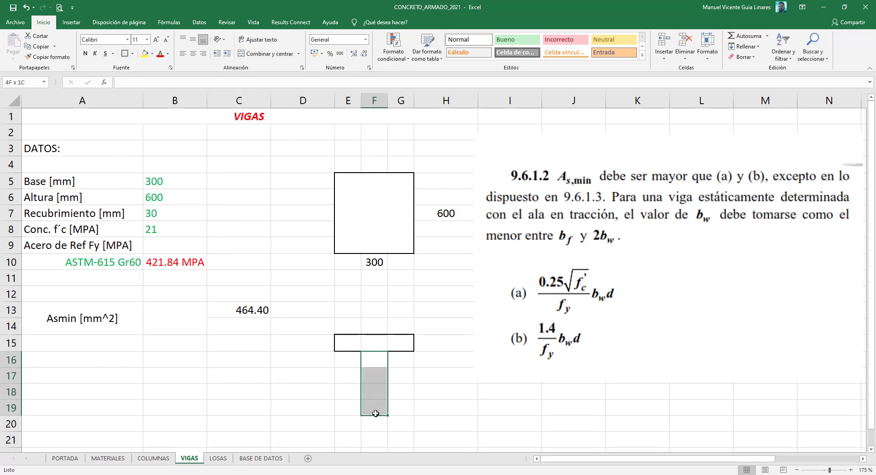
{"action": "left_click", "coordinate": [124, 54]}
{"action": "left_click", "coordinate": [377, 343]}
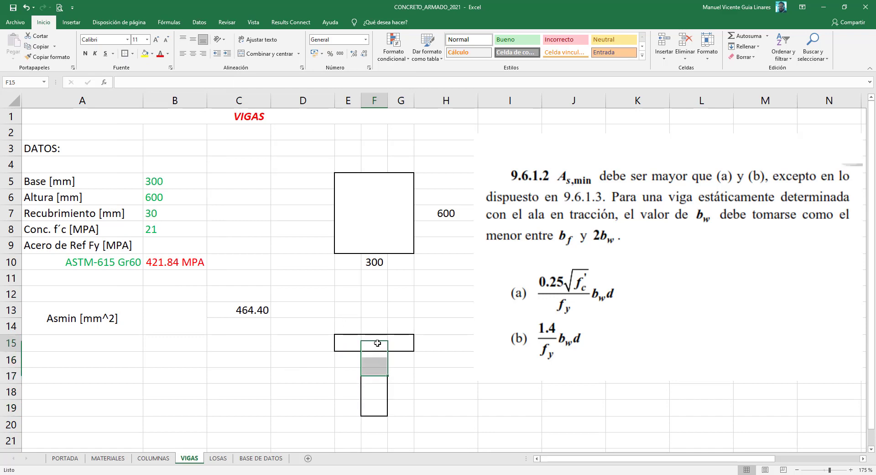
{"action": "left_click", "coordinate": [373, 359]}
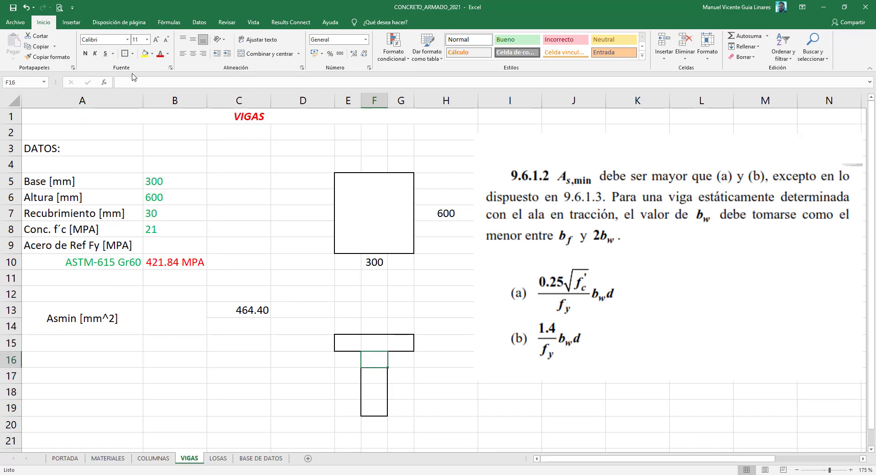
{"action": "left_click", "coordinate": [132, 54]}
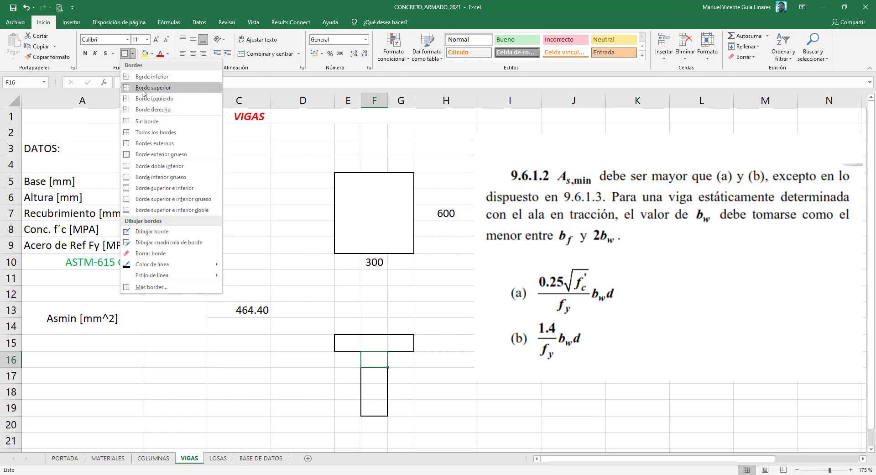
{"action": "left_click", "coordinate": [145, 88]}
{"action": "left_click", "coordinate": [340, 296]}
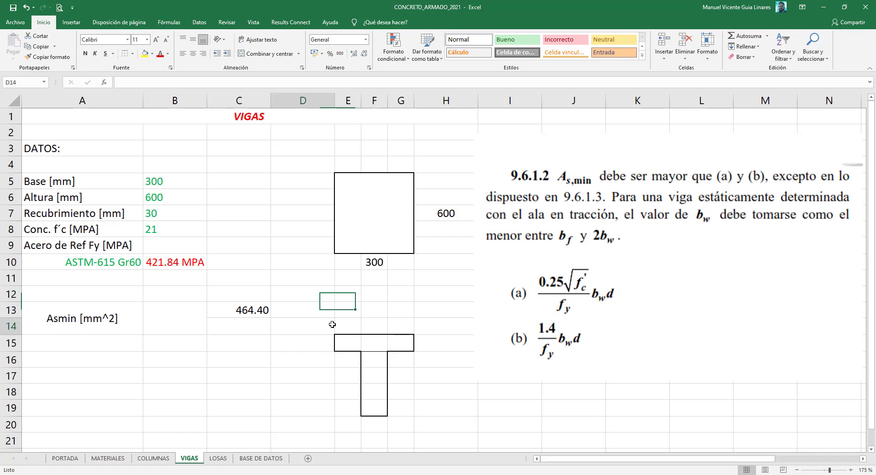
Step: Move the bordered T outline down to rows 21–25 in columns E–G
{"action": "mouse_move", "coordinate": [328, 322]}
{"action": "left_mouse_down"}
{"action": "mouse_move", "coordinate": [415, 417]}
{"action": "mouse_move", "coordinate": [352, 336]}
{"action": "mouse_move", "coordinate": [654, 396]}
{"action": "left_mouse_up"}
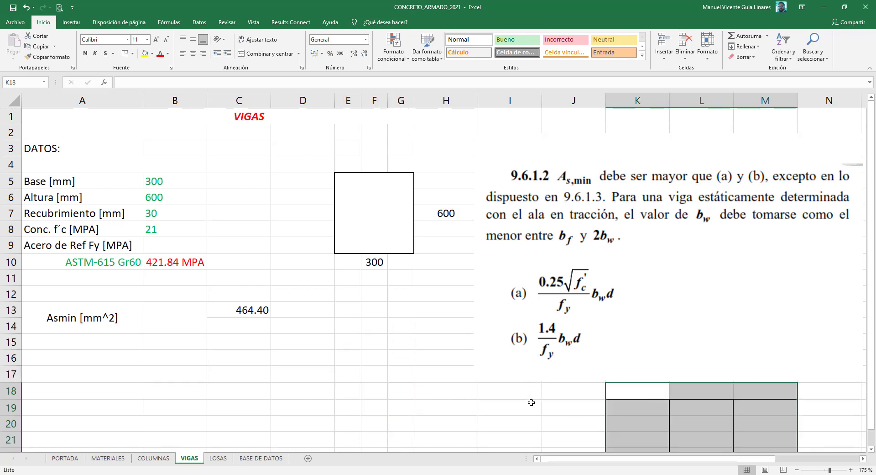
{"action": "scroll", "coordinate": [549, 379], "scroll_direction": "down", "scroll_amount": 1}
{"action": "scroll", "coordinate": [549, 379], "scroll_direction": "down", "scroll_amount": 2}
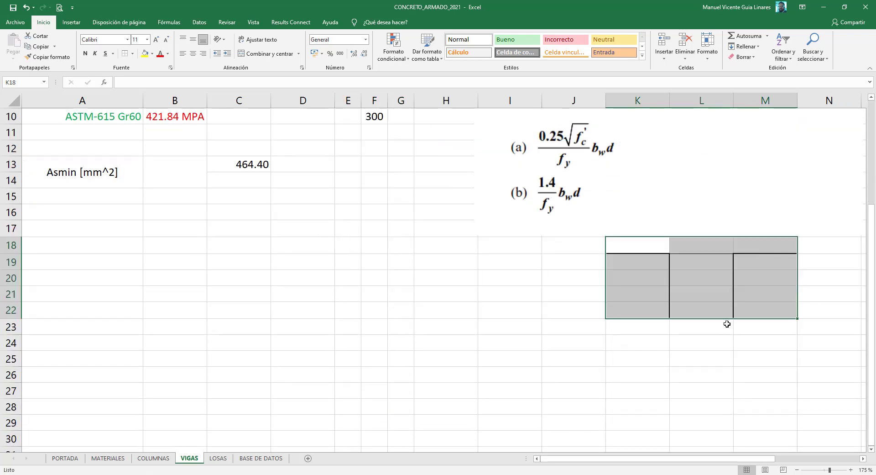
{"action": "mouse_move", "coordinate": [721, 319]}
{"action": "left_mouse_down"}
{"action": "mouse_move", "coordinate": [404, 389]}
{"action": "mouse_move", "coordinate": [369, 369]}
{"action": "left_mouse_up"}
{"action": "left_click_drag", "start_coordinate": [389, 232], "coordinate": [370, 233]}
{"action": "scroll", "coordinate": [370, 233], "scroll_direction": "up", "scroll_amount": 3}
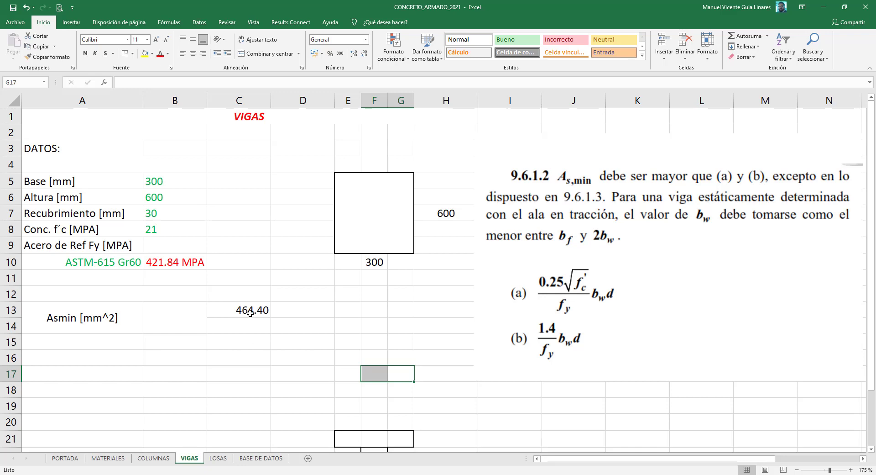
Step: Enter =1.4*$B$5*($B$6-$B$7)/$B$10 in C14 using absolute references
{"action": "left_click", "coordinate": [245, 326]}
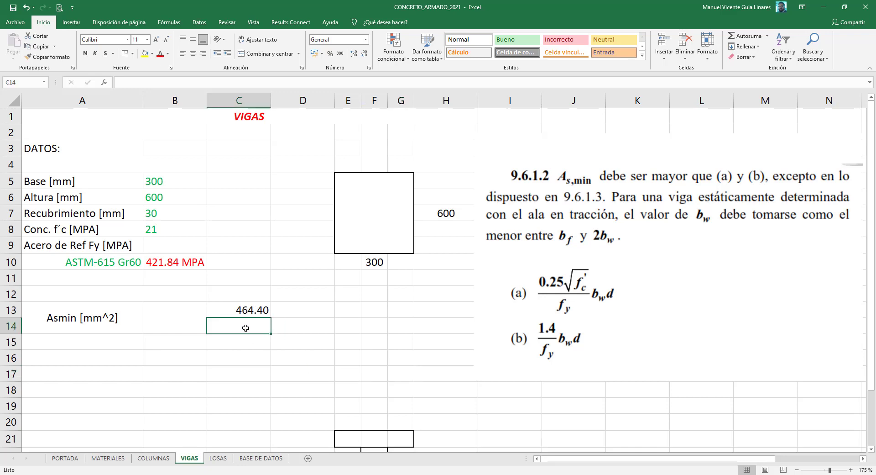
{"action": "type", "text": "="}
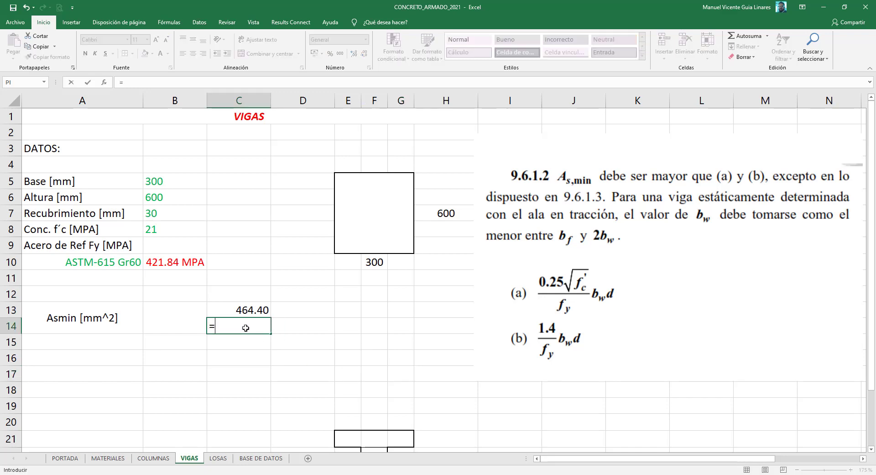
{"action": "type", "text": "1.4*"}
{"action": "left_click", "coordinate": [163, 184]}
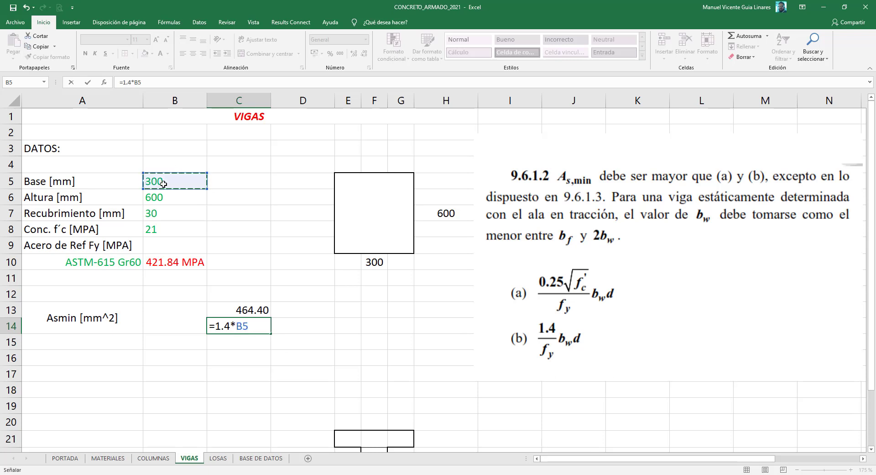
{"action": "key", "text": "F4"}
{"action": "type", "text": "$B$5*("}
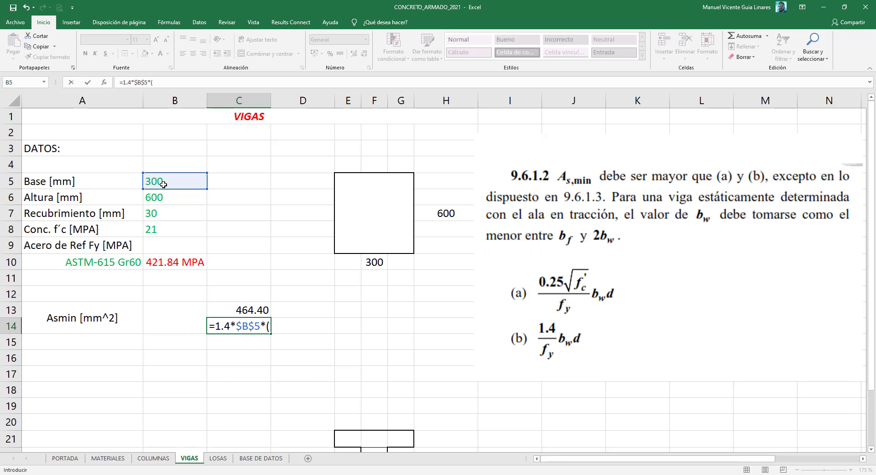
{"action": "left_click", "coordinate": [174, 195]}
{"action": "key", "text": "F4"}
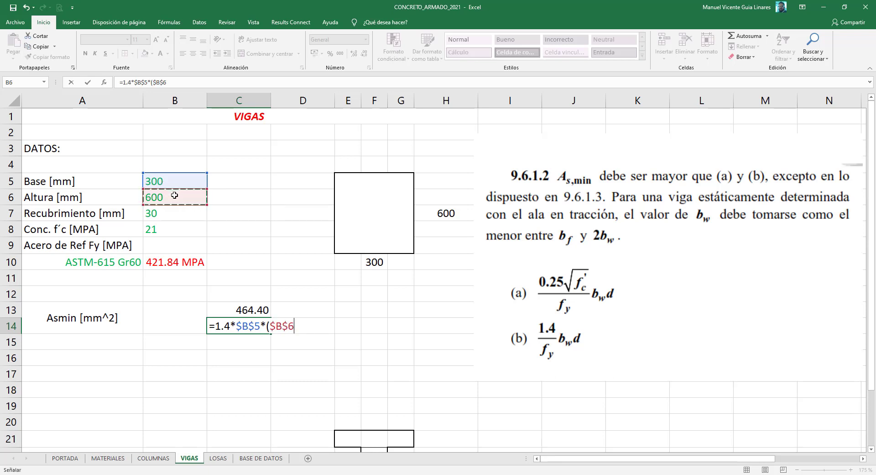
{"action": "type", "text": "-"}
{"action": "left_click", "coordinate": [178, 217]}
{"action": "key", "text": "F4"}
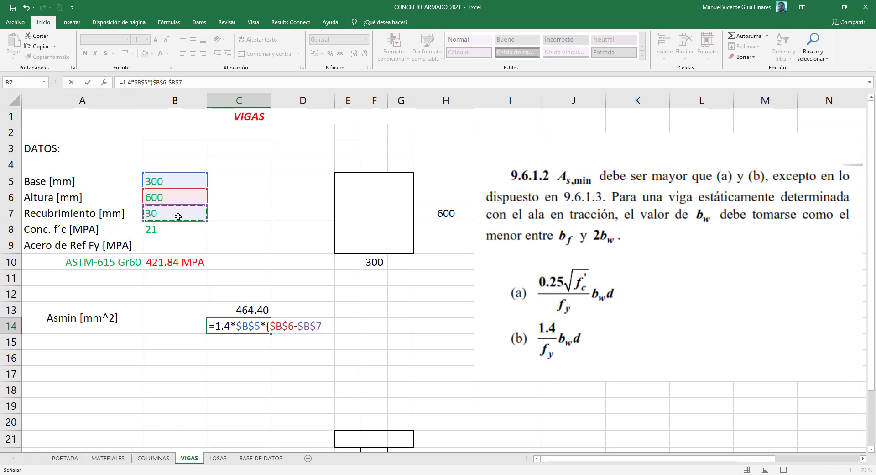
{"action": "type", "text": ")/"}
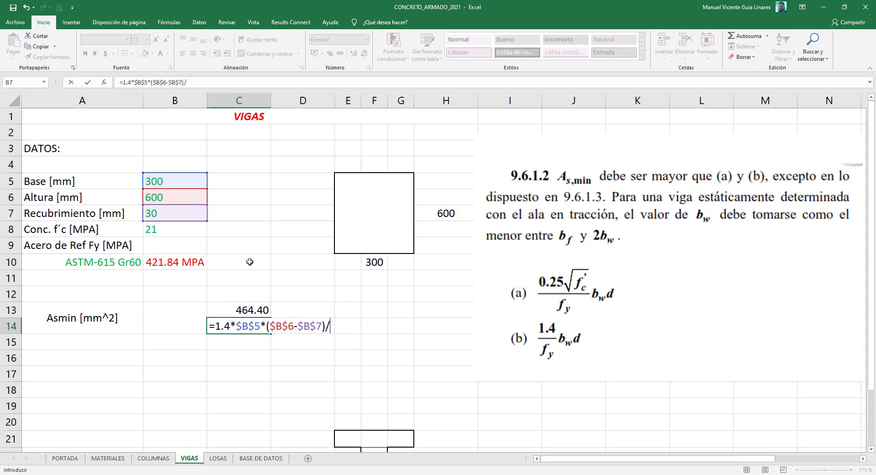
{"action": "left_click", "coordinate": [196, 260]}
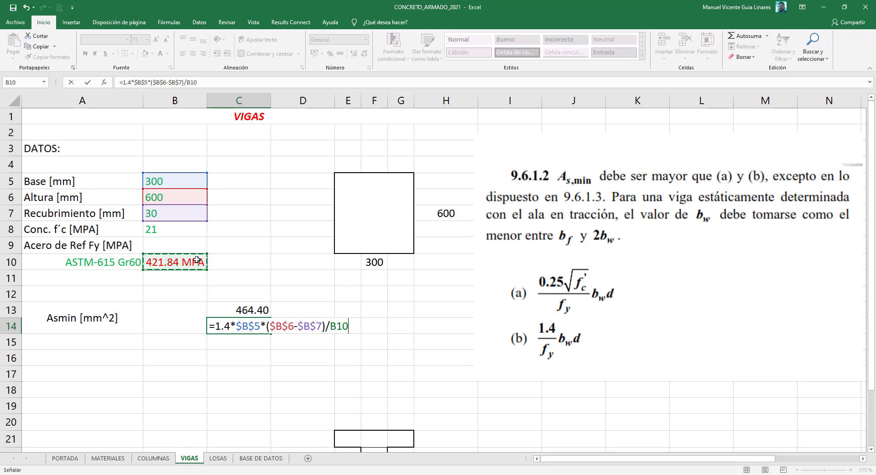
{"action": "key", "text": "F4"}
{"action": "type", "text": ")"}
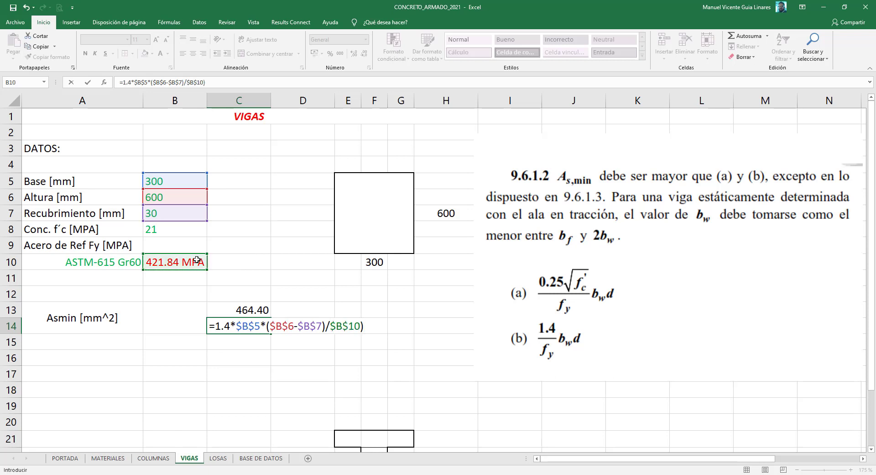
{"action": "key", "text": "Return"}
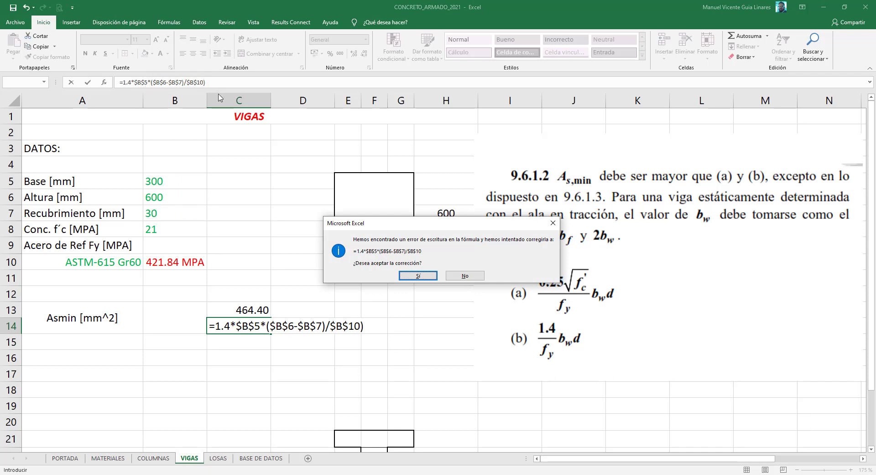
Step: Accept Excel's formula correction and show C14's result with two decimals (567.51)
{"action": "left_click", "coordinate": [418, 273]}
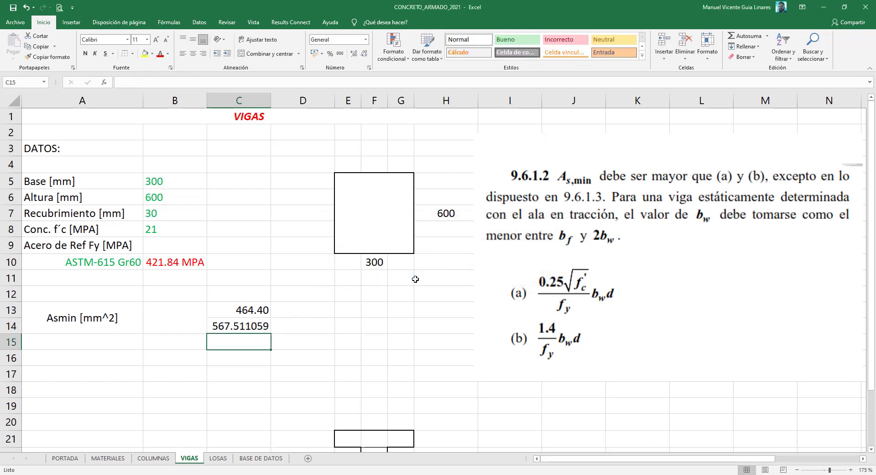
{"action": "left_click", "coordinate": [258, 322]}
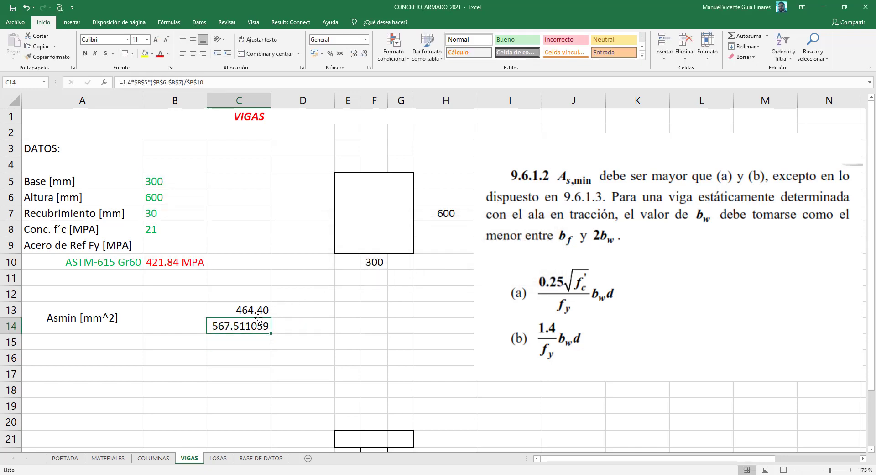
{"action": "left_click", "coordinate": [364, 57]}
{"action": "left_click", "coordinate": [364, 57]}
{"action": "left_click", "coordinate": [364, 57]}
{"action": "left_click", "coordinate": [364, 57]}
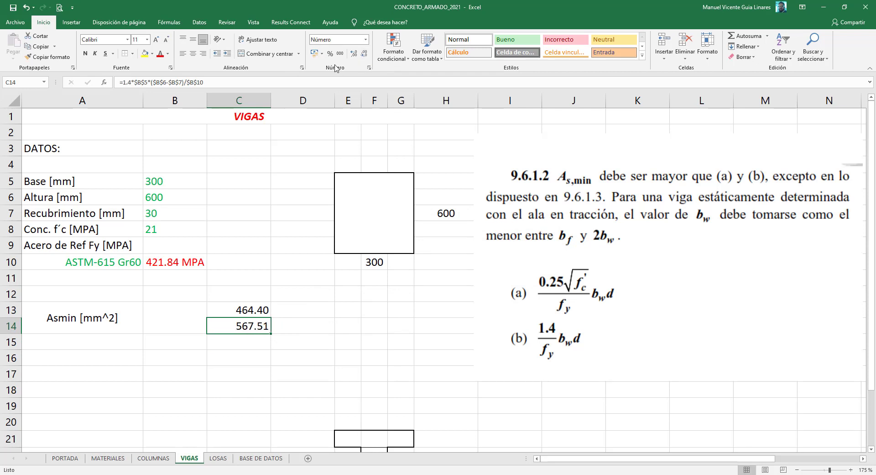
{"action": "left_click", "coordinate": [228, 310]}
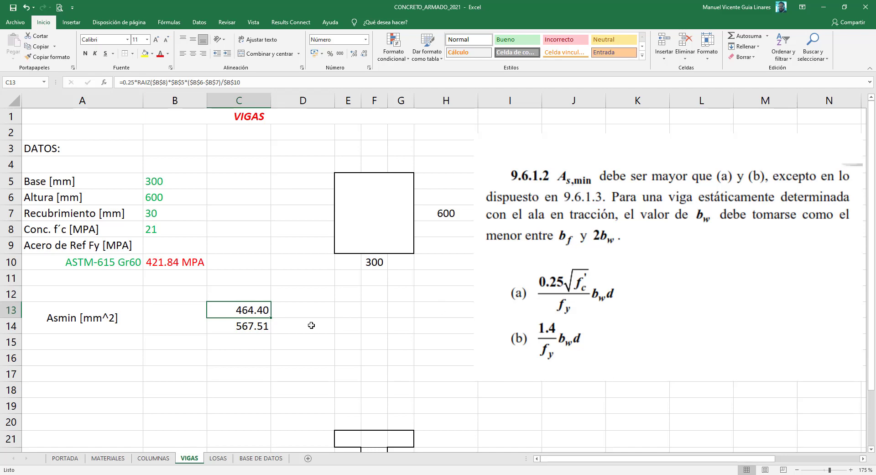
Step: Enter =MAX(C13:C14) in merged B13:B14, showing 567.51, and centre it vertically
{"action": "left_click", "coordinate": [245, 326]}
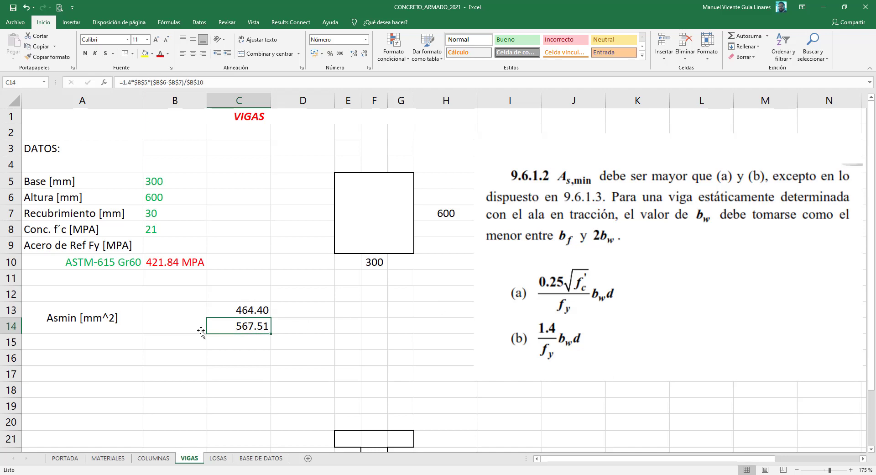
{"action": "left_click", "coordinate": [165, 318]}
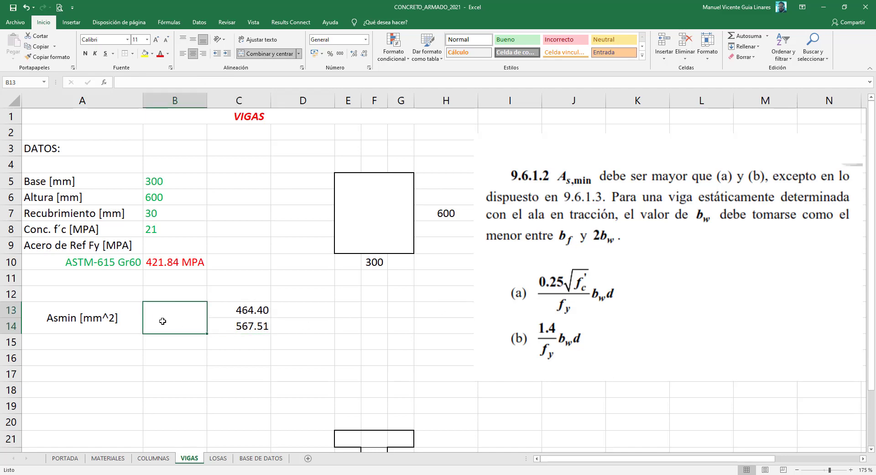
{"action": "type", "text": "=M"}
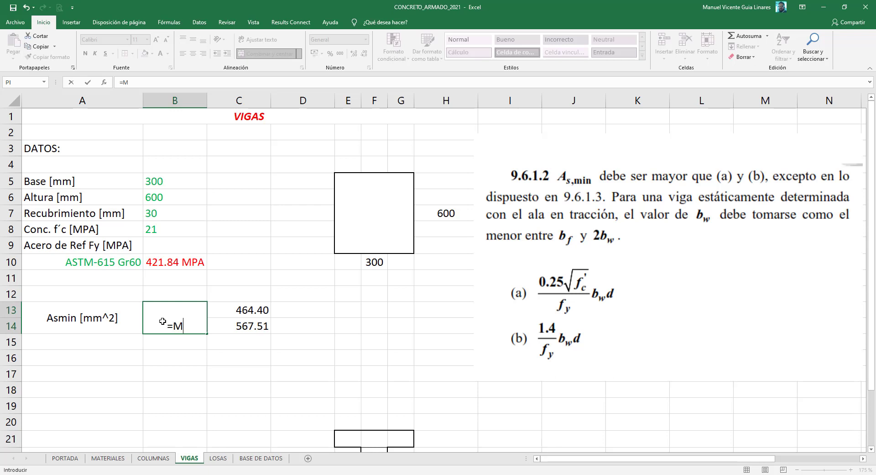
{"action": "type", "text": "AX("}
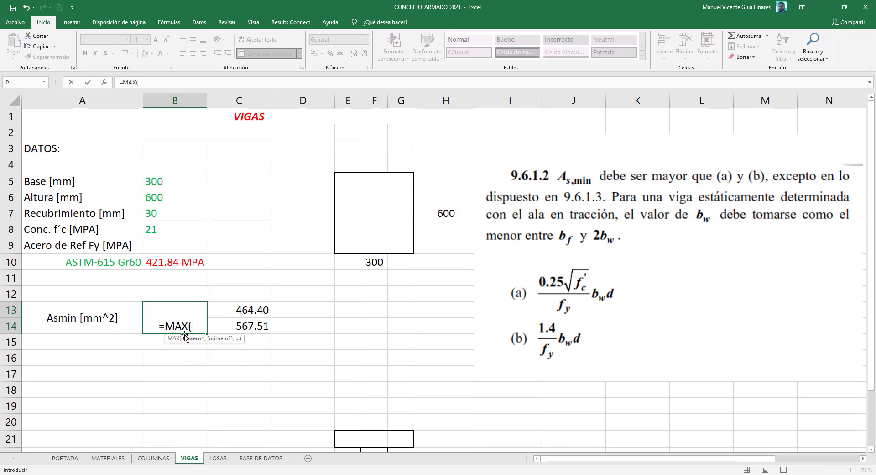
{"action": "left_click_drag", "start_coordinate": [236, 309], "coordinate": [237, 329]}
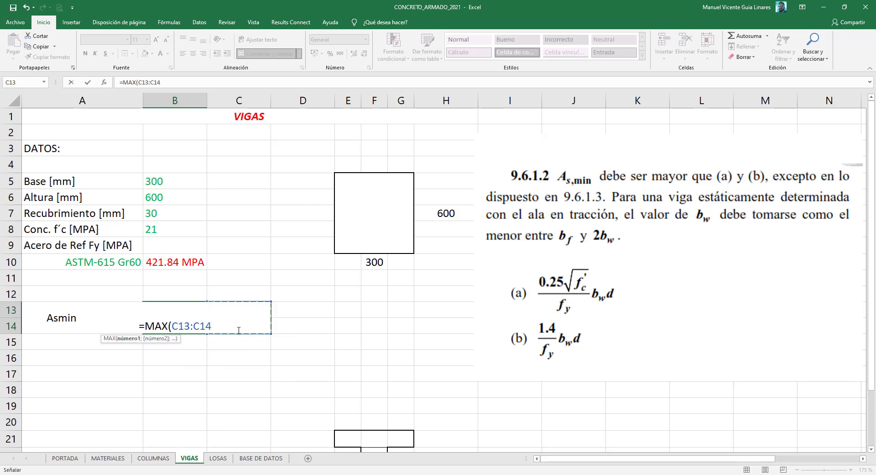
{"action": "key", "text": "Return"}
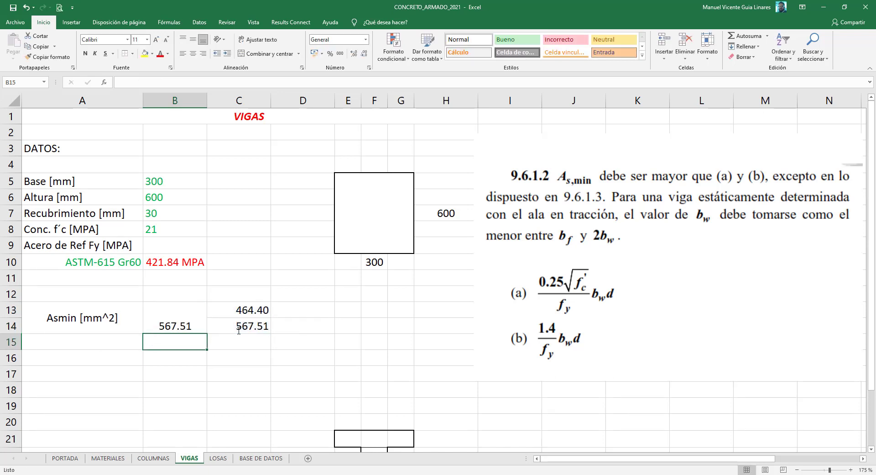
{"action": "left_click", "coordinate": [176, 308]}
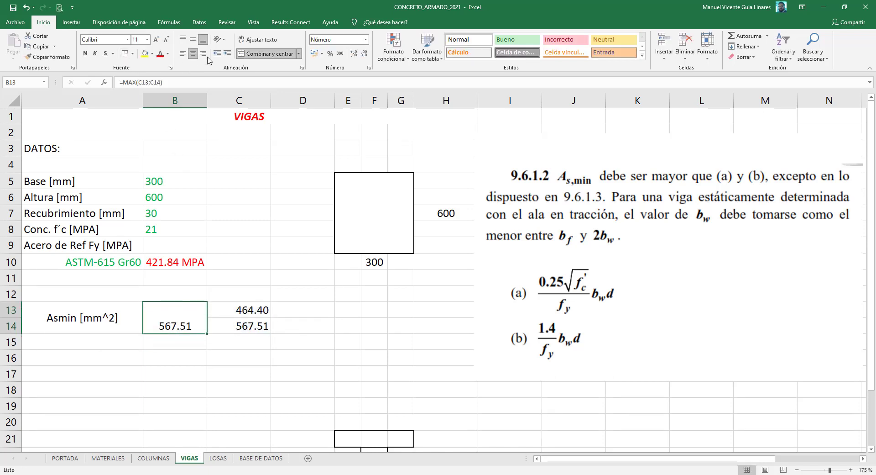
{"action": "left_click", "coordinate": [193, 39]}
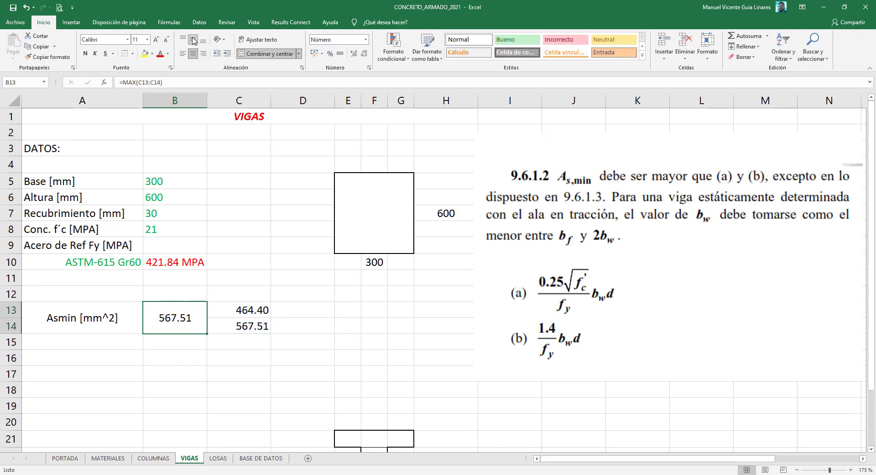
{"action": "left_click", "coordinate": [251, 312]}
Step: Copy the 0.25·√f'c expression text from C13's formula
{"action": "left_click", "coordinate": [174, 317]}
{"action": "left_click", "coordinate": [143, 82]}
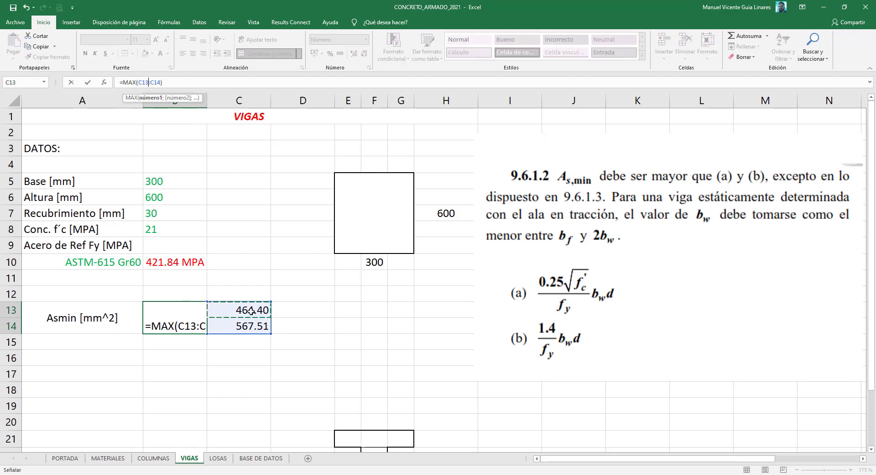
{"action": "key", "text": "Tab"}
{"action": "left_click", "coordinate": [235, 82]}
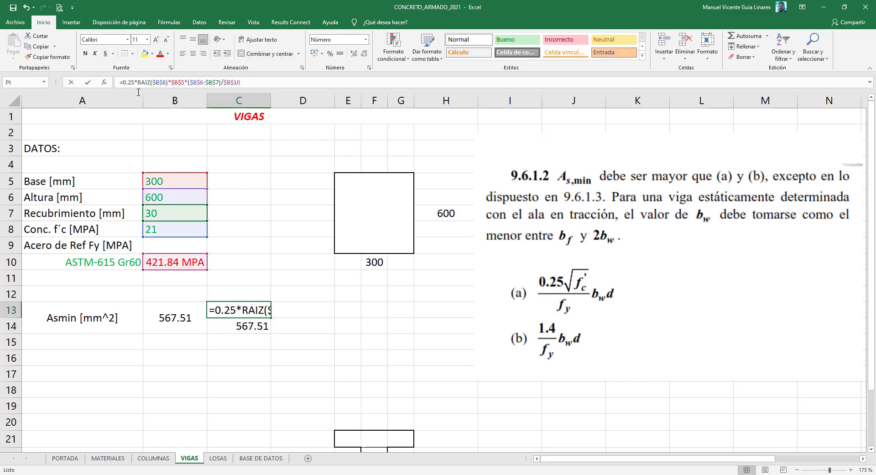
{"action": "left_click", "coordinate": [127, 84], "text": "shift"}
{"action": "right_click", "coordinate": [124, 82]}
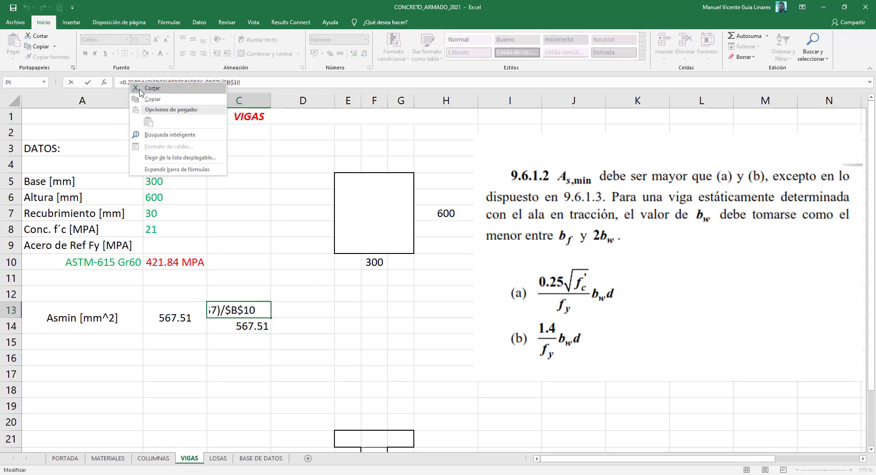
{"action": "left_click", "coordinate": [137, 100]}
{"action": "key", "text": "Escape"}
Step: Replace the C13 reference in B13's MAX with the copied expression, accepting the circular-reference warning
{"action": "left_click", "coordinate": [173, 315]}
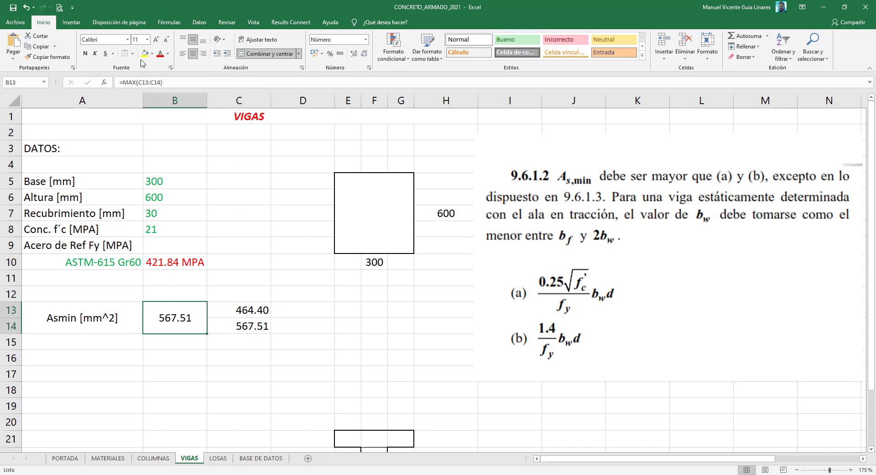
{"action": "left_click", "coordinate": [141, 82]}
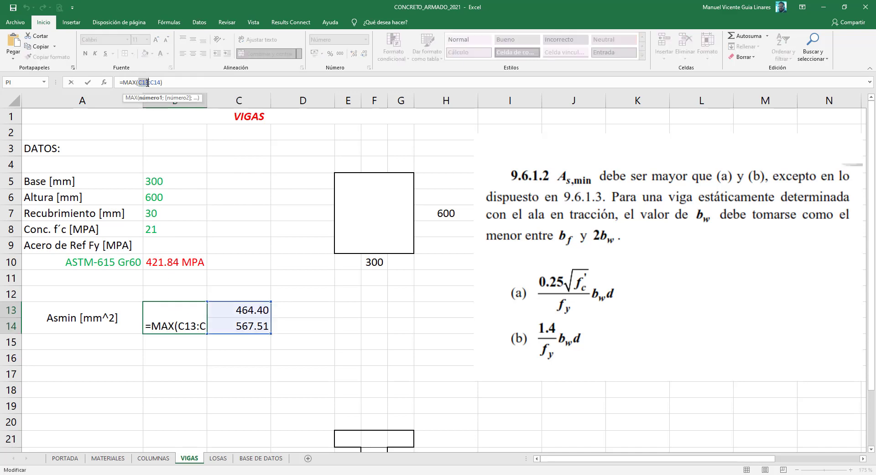
{"action": "double_click", "coordinate": [143, 82]}
{"action": "right_click", "coordinate": [143, 82]}
{"action": "left_click", "coordinate": [162, 120]}
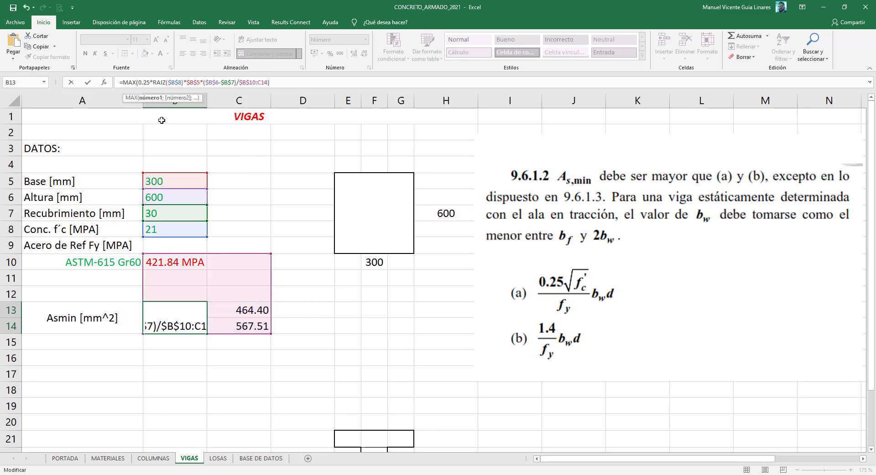
{"action": "key", "text": "Return"}
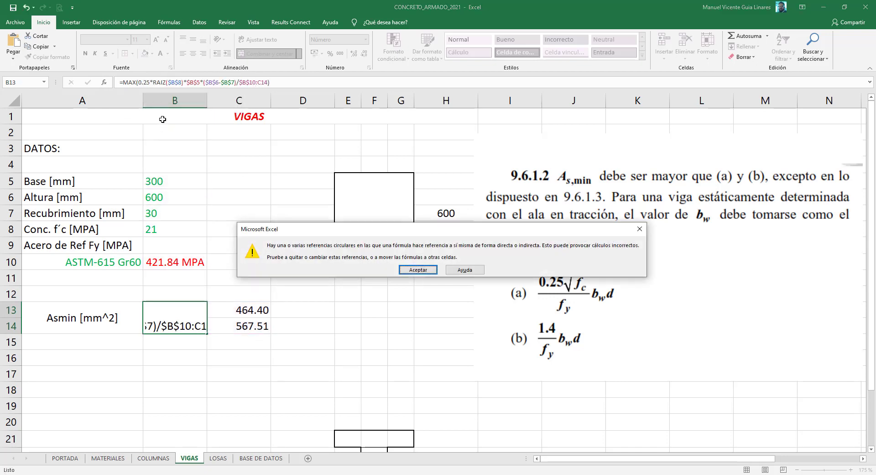
{"action": "left_click", "coordinate": [432, 272]}
{"action": "left_click", "coordinate": [175, 320]}
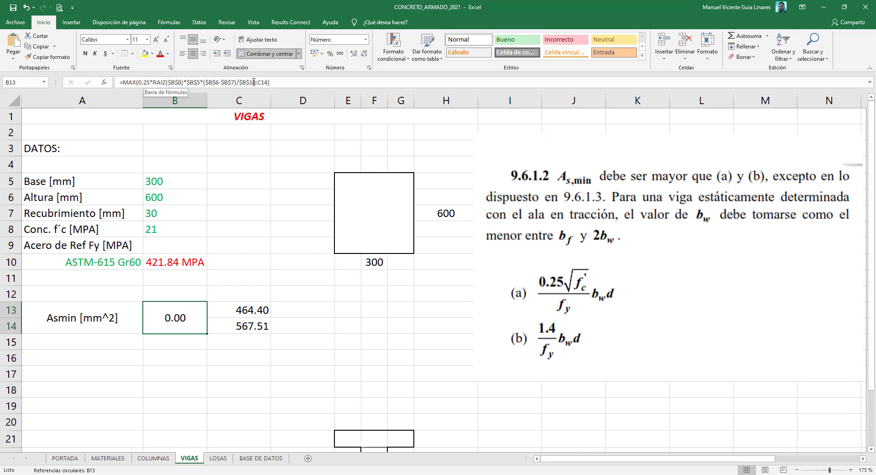
{"action": "left_click", "coordinate": [256, 331]}
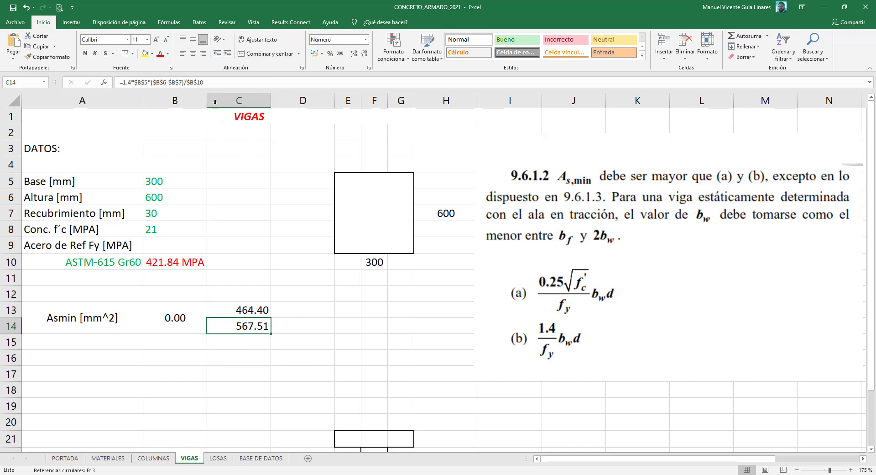
Step: Revise B13's MAX formula with extra parentheses, pointing the divisor at Fy in B10 instead of A10
{"action": "key", "text": "Up"}
{"action": "key", "text": "Left"}
{"action": "left_click", "coordinate": [181, 82]}
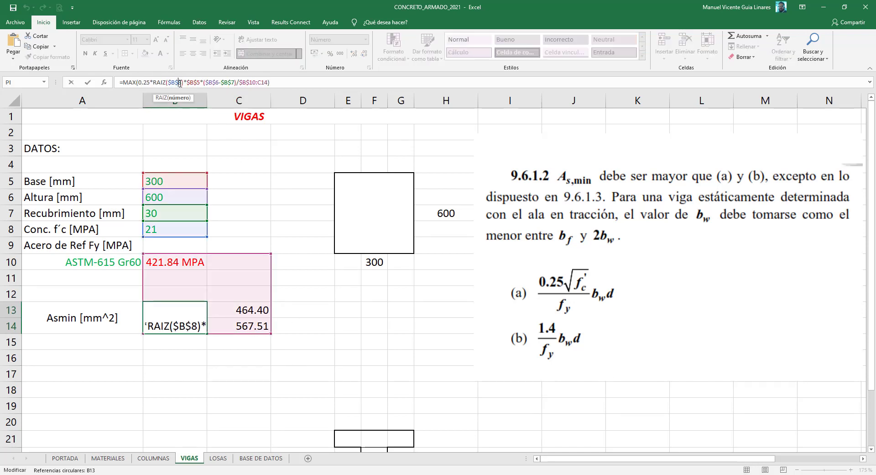
{"action": "mouse_move", "coordinate": [228, 254]}
{"action": "left_mouse_down"}
{"action": "mouse_move", "coordinate": [257, 252]}
{"action": "mouse_move", "coordinate": [335, 279]}
{"action": "left_mouse_up"}
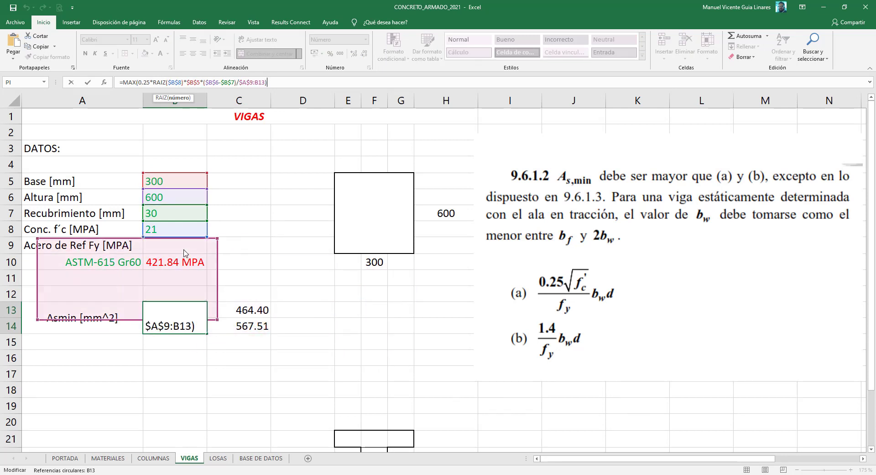
{"action": "left_click_drag", "start_coordinate": [336, 279], "coordinate": [182, 265]}
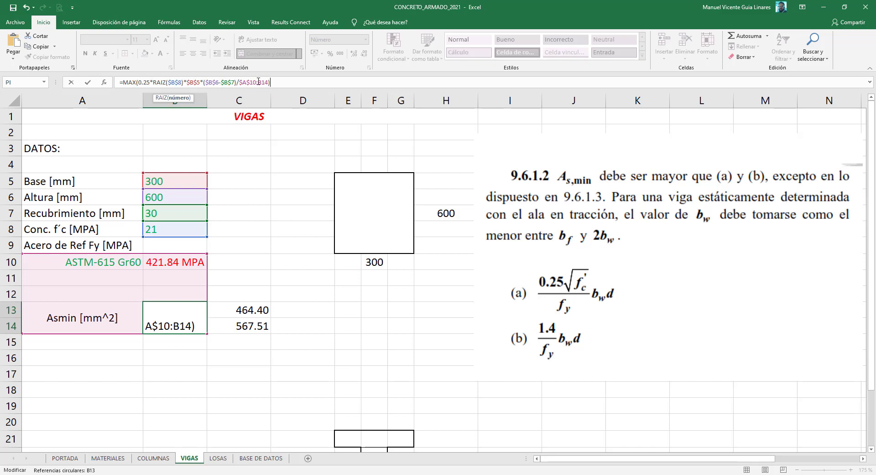
{"action": "left_click", "coordinate": [256, 82]}
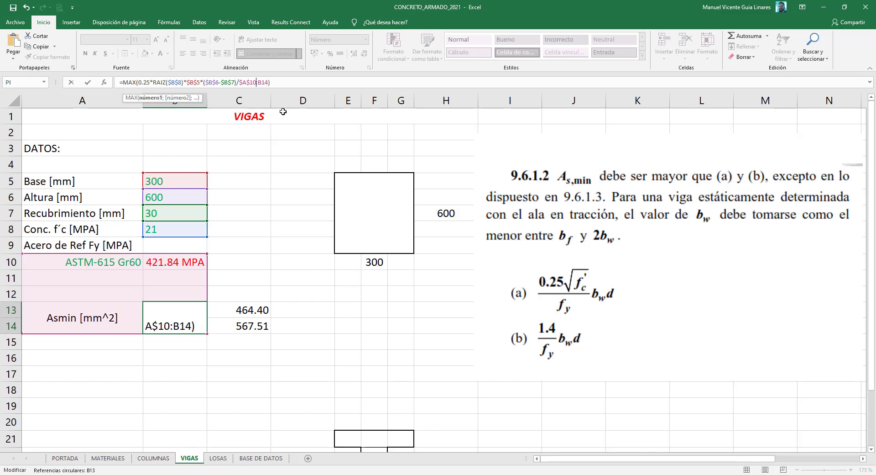
{"action": "type", "text": ")"}
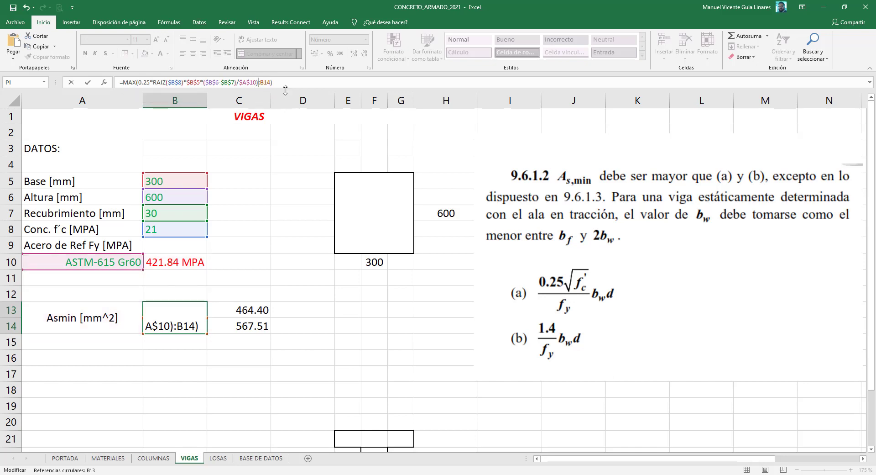
{"action": "left_click", "coordinate": [143, 82]}
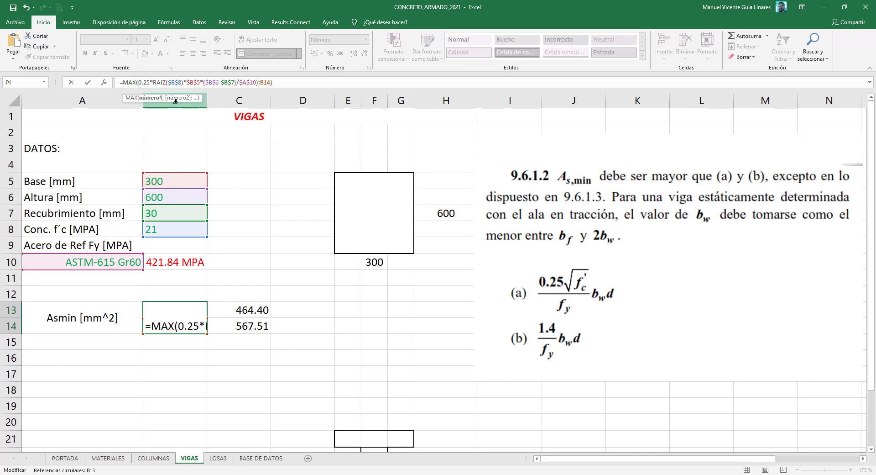
{"action": "type", "text": "("}
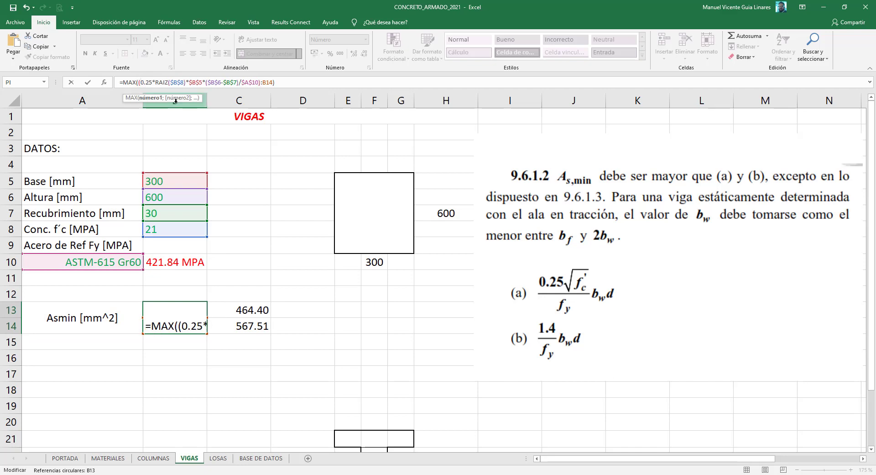
{"action": "left_click_drag", "start_coordinate": [132, 253], "coordinate": [158, 257]}
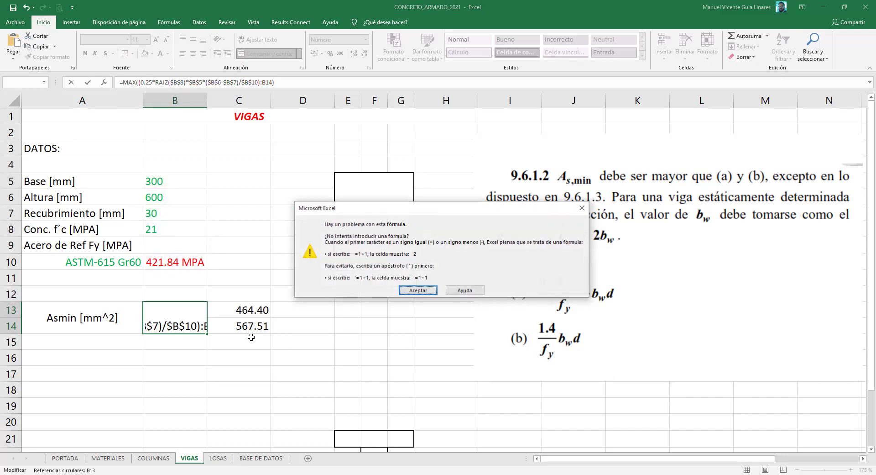
{"action": "key", "text": "Return"}
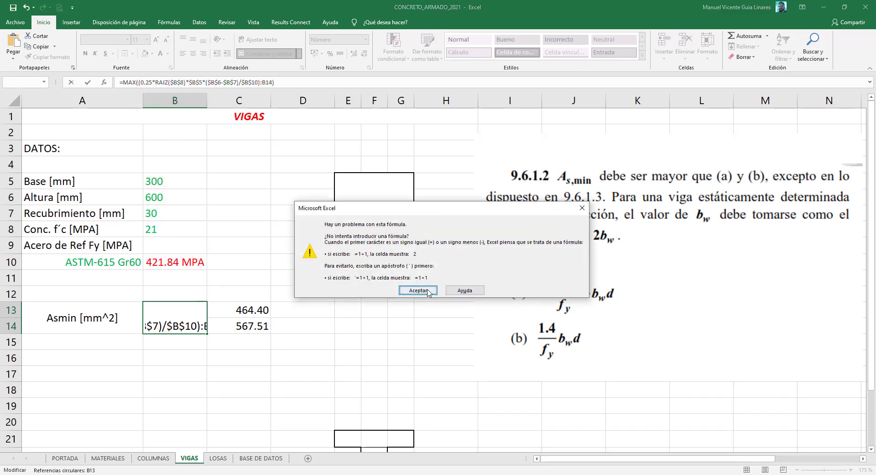
{"action": "key", "text": "Return"}
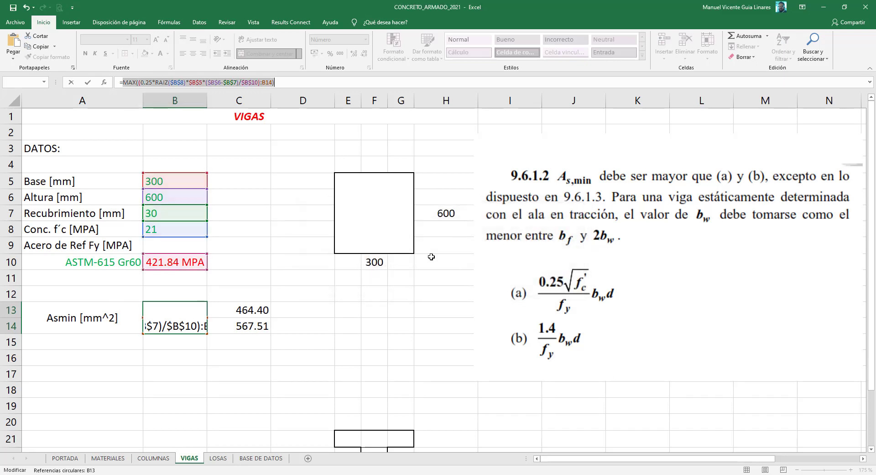
Step: Fix the end of B13's MAX formula, replacing the stray argument with a semicolon separator
{"action": "left_click", "coordinate": [272, 83]}
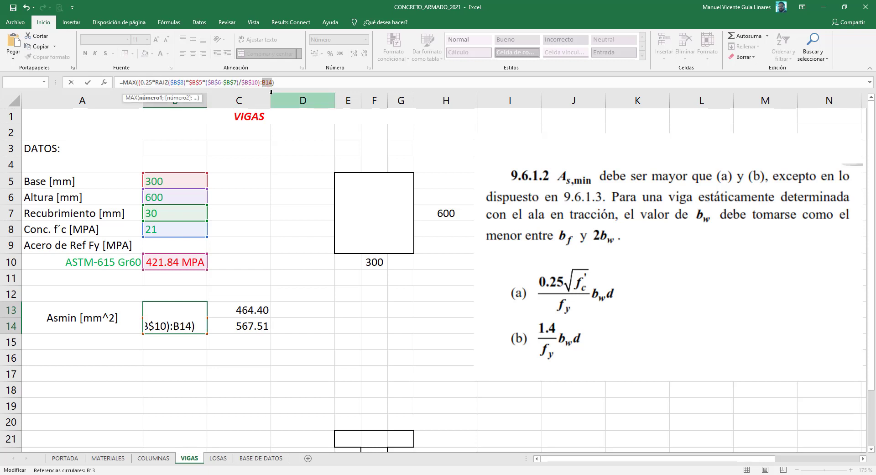
{"action": "type", "text": "1"}
{"action": "key", "text": "Return"}
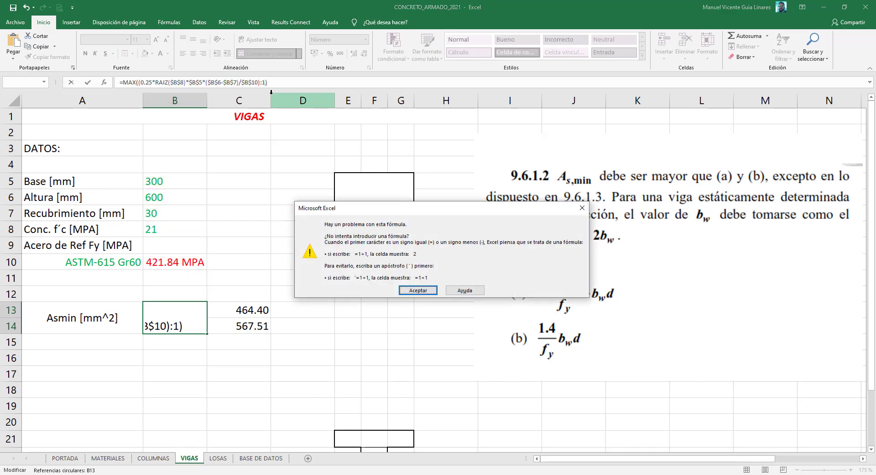
{"action": "key", "text": "Return"}
{"action": "left_click", "coordinate": [261, 82]}
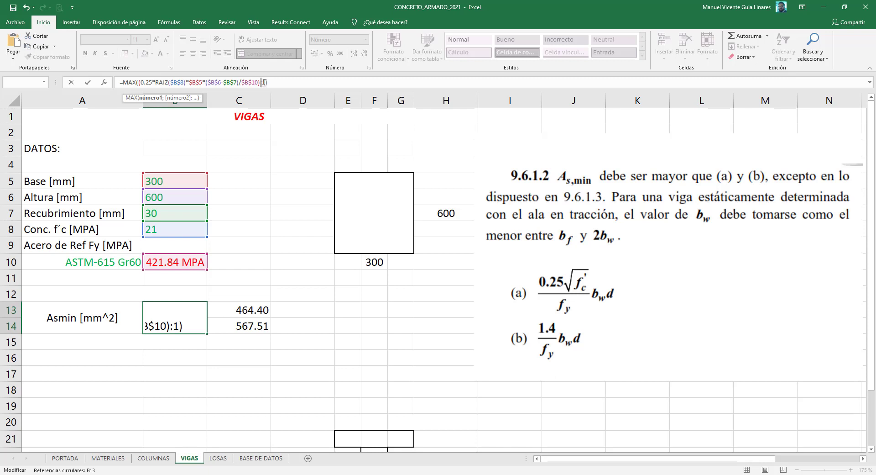
{"action": "double_click", "coordinate": [263, 82]}
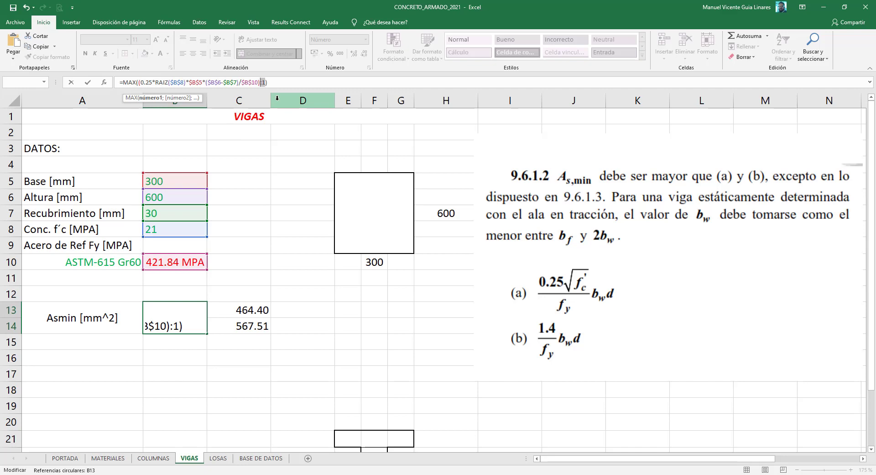
{"action": "type", "text": ";"}
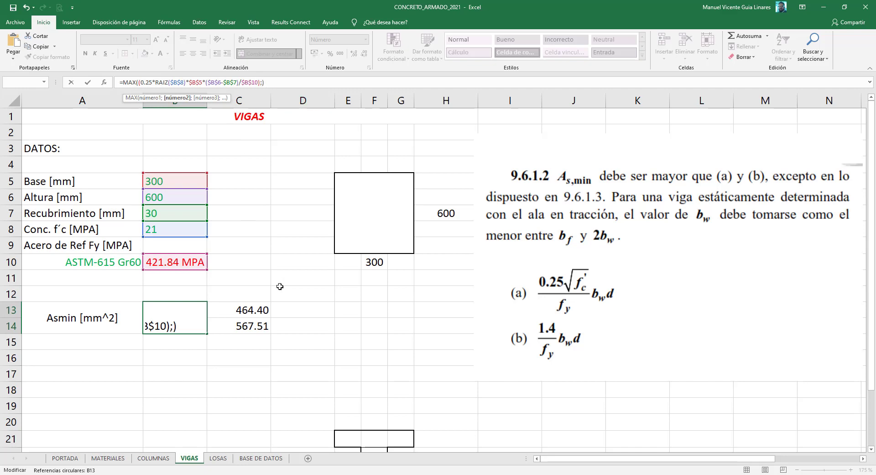
{"action": "key", "text": "Return"}
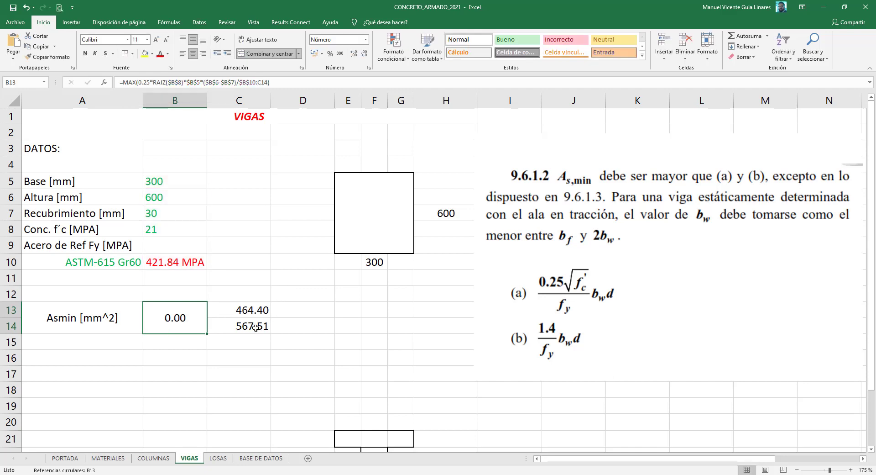
Step: Paste C14's 1.4*$B$5*($B$6-$B$7)/$B$10 expression into B13 as MAX's second argument
{"action": "left_click", "coordinate": [257, 325]}
{"action": "left_click", "coordinate": [186, 82]}
{"action": "left_click_drag", "start_coordinate": [204, 82], "coordinate": [121, 82]}
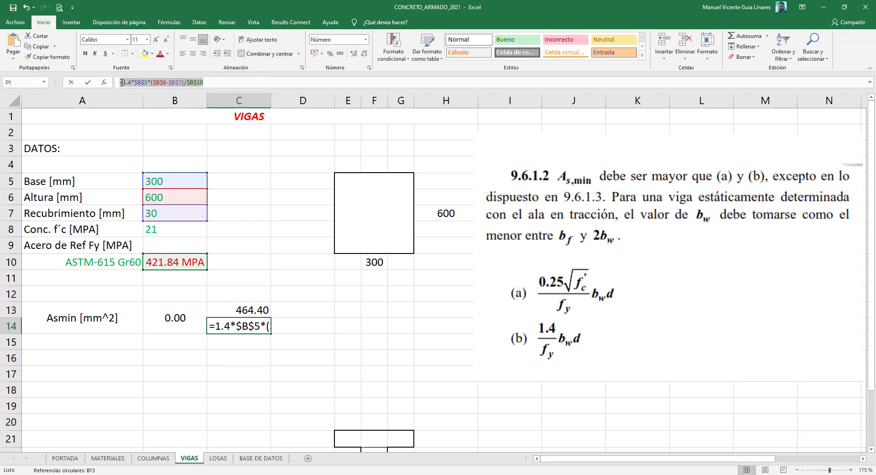
{"action": "right_click", "coordinate": [124, 82]}
{"action": "left_click", "coordinate": [137, 101]}
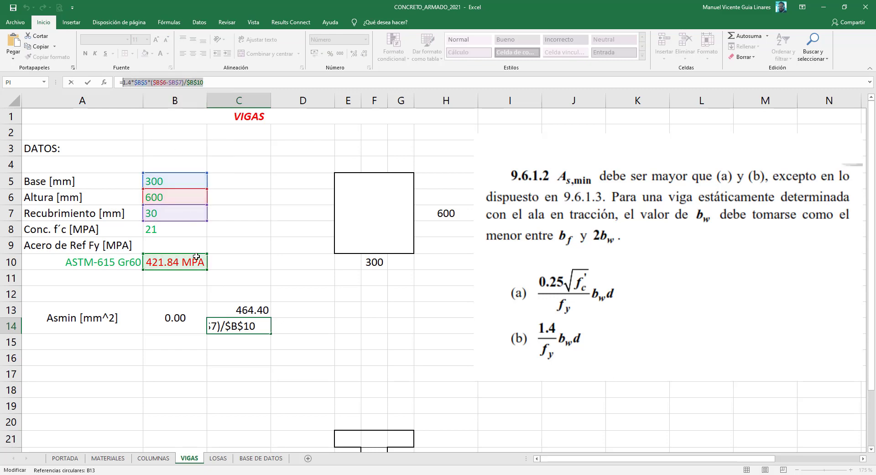
{"action": "key", "text": "Escape"}
{"action": "left_click", "coordinate": [193, 317]}
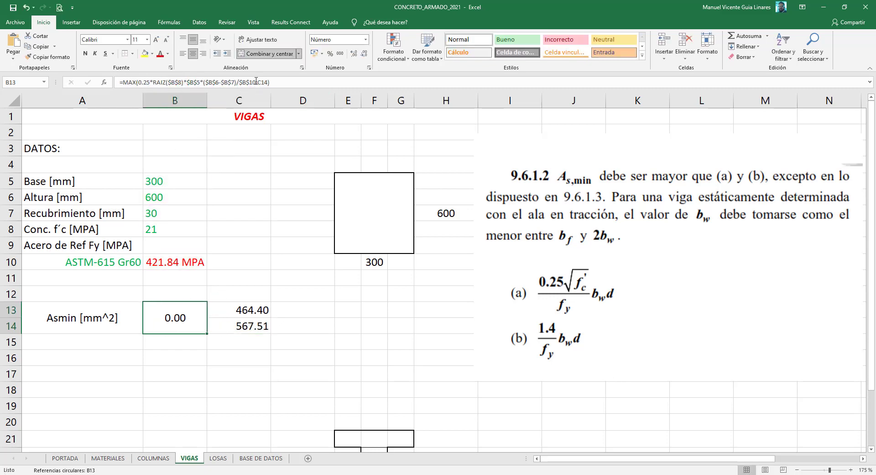
{"action": "left_click_drag", "start_coordinate": [256, 83], "coordinate": [270, 83]}
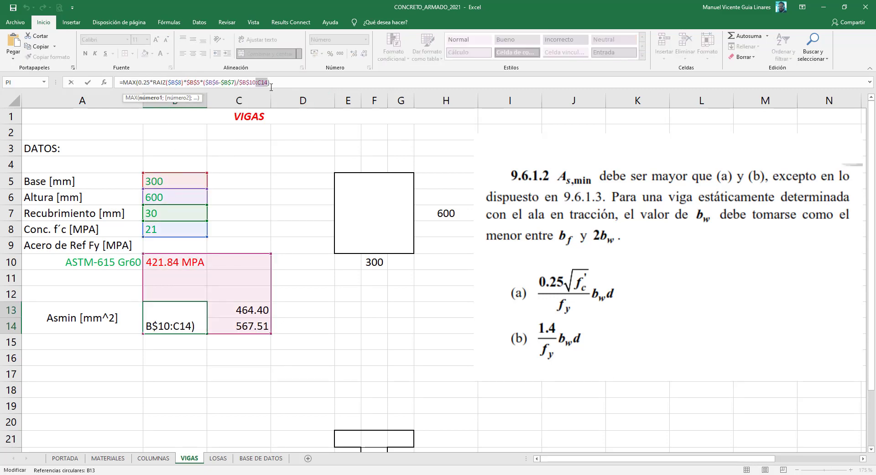
{"action": "type", "text": ";"}
{"action": "key", "text": "ctrl+v"}
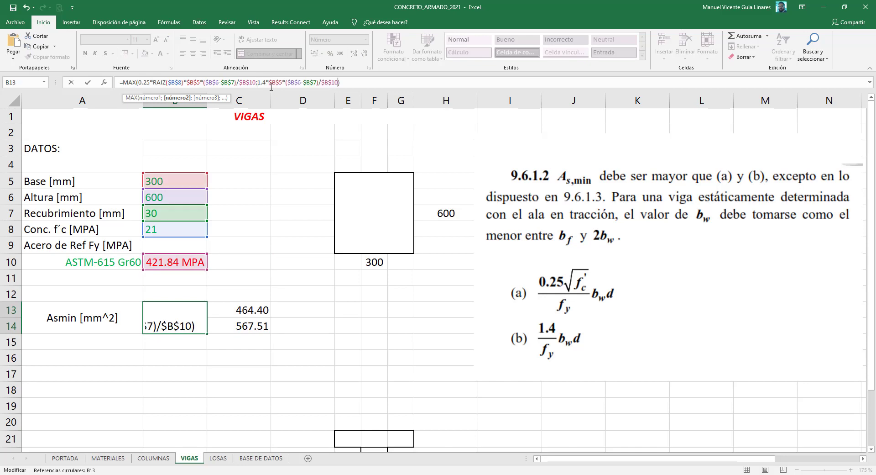
{"action": "key", "text": "Return"}
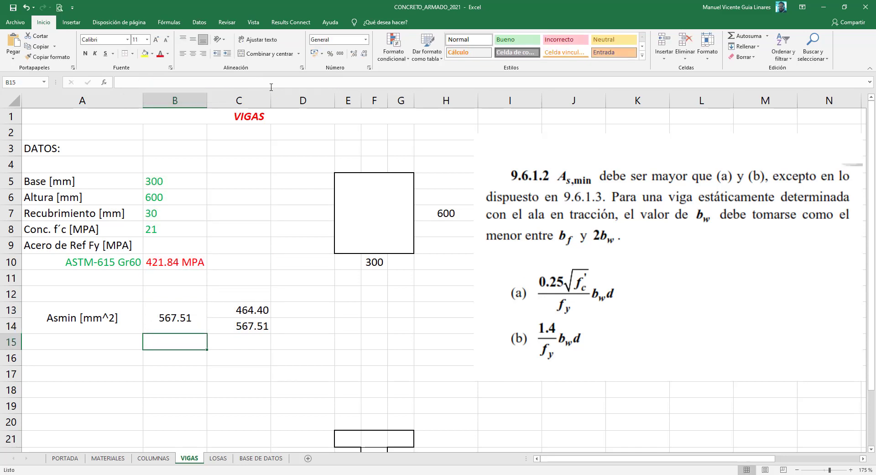
Step: Clear the helper values in C13:C14 and review B13's final MAX formula showing 567.51
{"action": "left_click_drag", "start_coordinate": [228, 308], "coordinate": [242, 329]}
{"action": "key", "text": "Delete"}
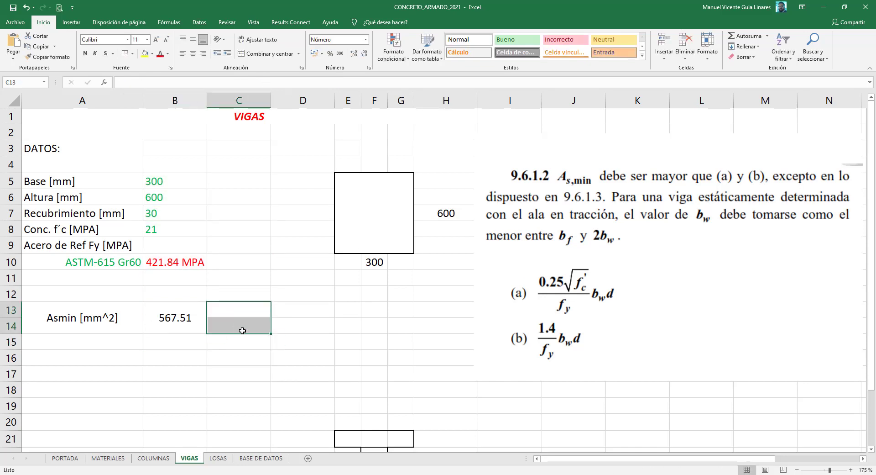
{"action": "left_click", "coordinate": [251, 315]}
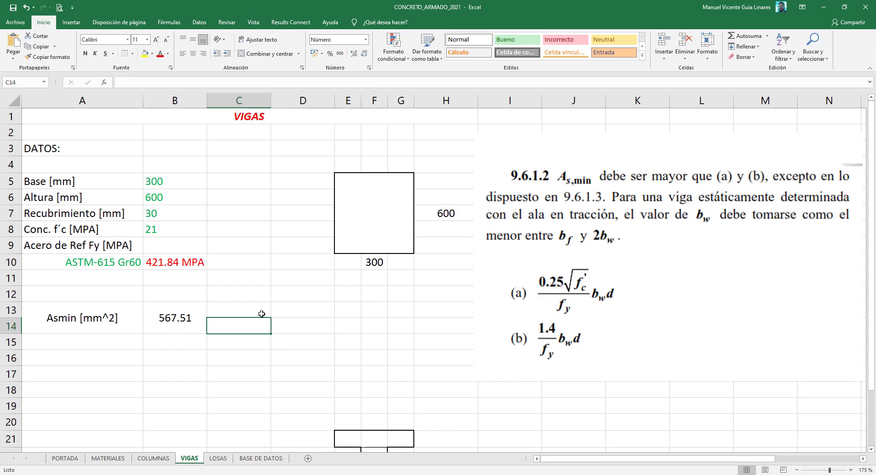
{"action": "left_click", "coordinate": [192, 324]}
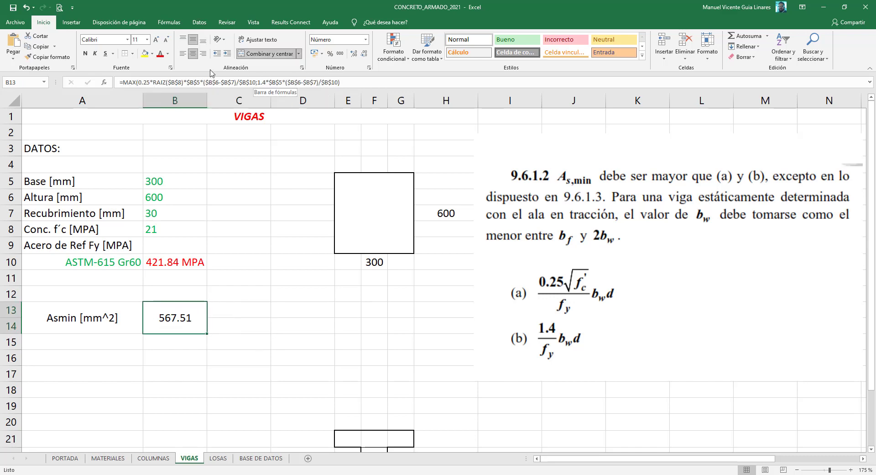
{"action": "left_click_drag", "start_coordinate": [138, 82], "coordinate": [253, 82]}
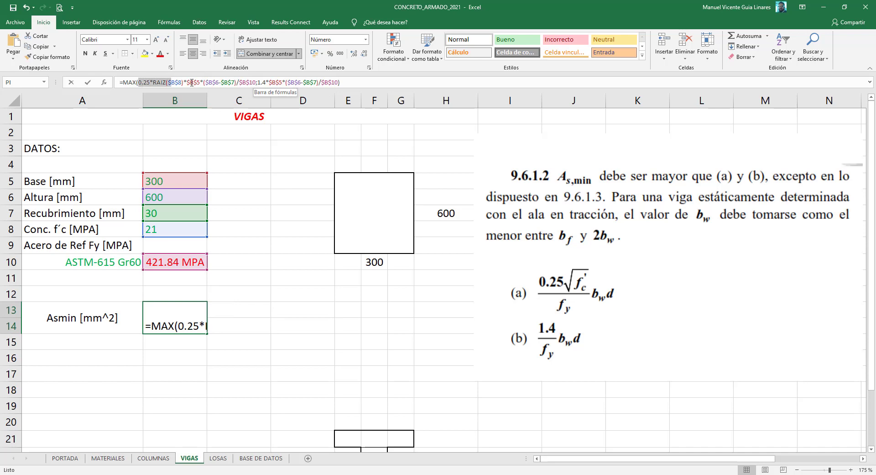
{"action": "left_click", "coordinate": [266, 82]}
{"action": "left_click_drag", "start_coordinate": [257, 83], "coordinate": [338, 82]}
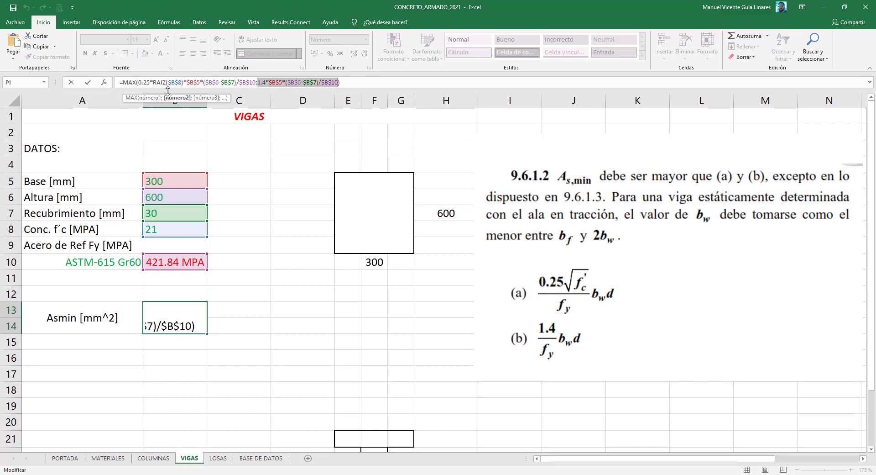
{"action": "key", "text": "Return"}
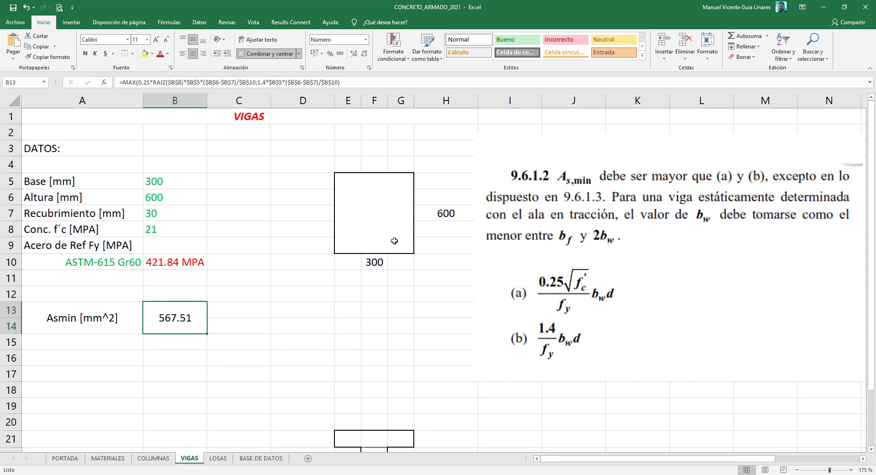
{"action": "scroll", "coordinate": [397, 247], "scroll_direction": "down", "scroll_amount": 2}
{"action": "scroll", "coordinate": [375, 326], "scroll_direction": "up", "scroll_amount": 2}
{"action": "scroll", "coordinate": [377, 333], "scroll_direction": "down", "scroll_amount": 1}
{"action": "scroll", "coordinate": [277, 297], "scroll_direction": "up", "scroll_amount": 1}
Step: Copy the DATOS block A3:B10 and paste it starting at A20
{"action": "mouse_move", "coordinate": [201, 264]}
{"action": "left_mouse_down"}
{"action": "mouse_move", "coordinate": [47, 154]}
{"action": "mouse_move", "coordinate": [63, 148]}
{"action": "left_mouse_up"}
{"action": "right_click", "coordinate": [65, 149]}
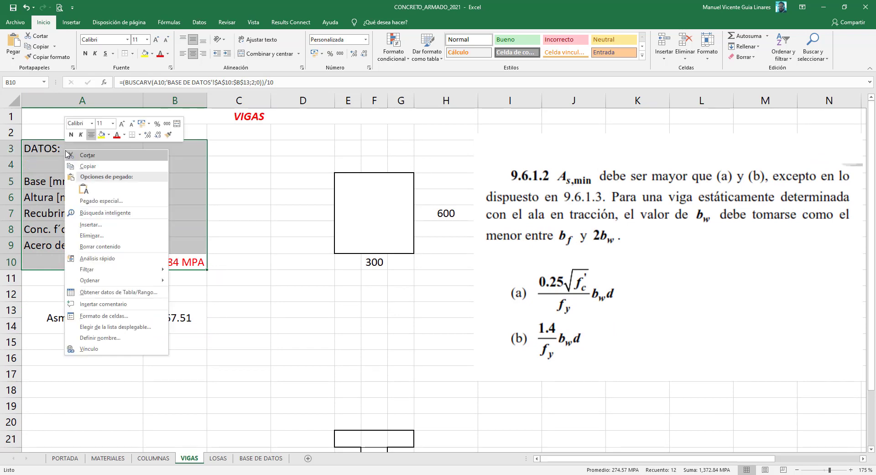
{"action": "left_click", "coordinate": [91, 168]}
{"action": "scroll", "coordinate": [91, 169], "scroll_direction": "down", "scroll_amount": 3}
{"action": "scroll", "coordinate": [43, 204], "scroll_direction": "down", "scroll_amount": 1}
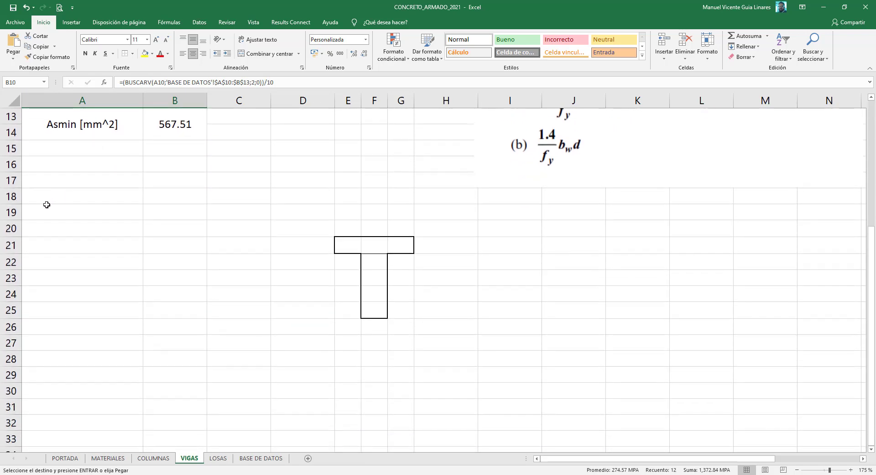
{"action": "right_click", "coordinate": [45, 230]}
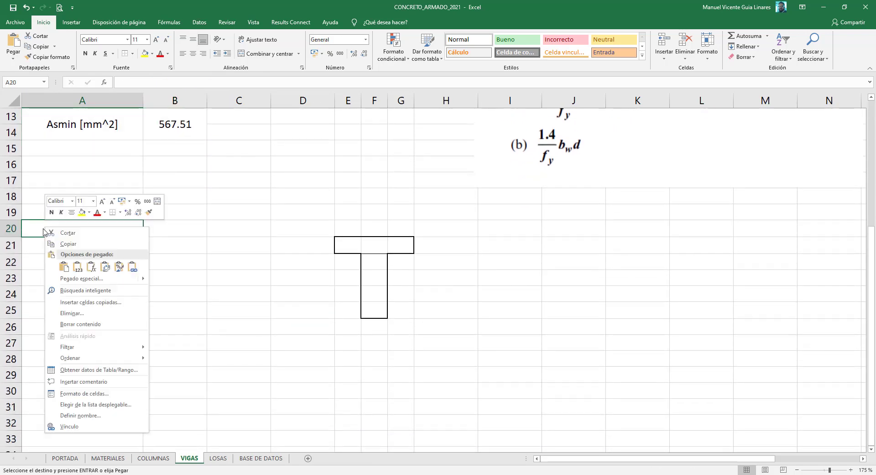
{"action": "left_click", "coordinate": [78, 267]}
{"action": "left_click", "coordinate": [271, 284]}
{"action": "left_click", "coordinate": [195, 261]}
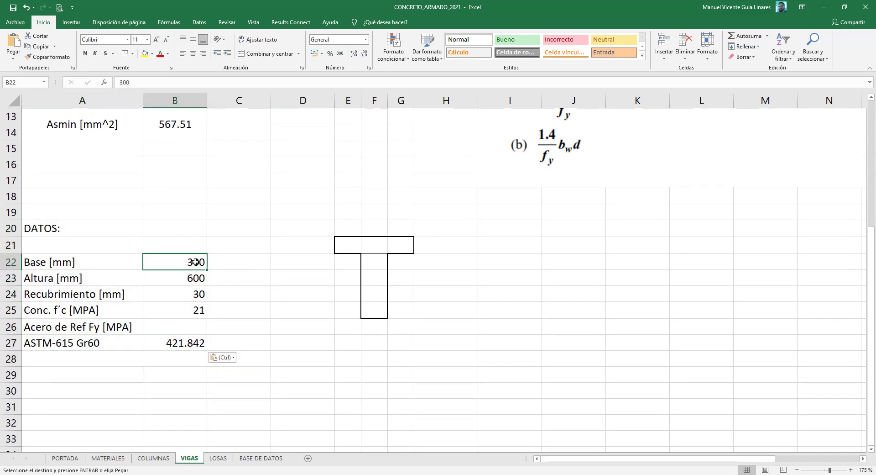
{"action": "key", "text": "Escape"}
{"action": "scroll", "coordinate": [196, 262], "scroll_direction": "up", "scroll_amount": 2}
{"action": "scroll", "coordinate": [185, 264], "scroll_direction": "up", "scroll_amount": 2}
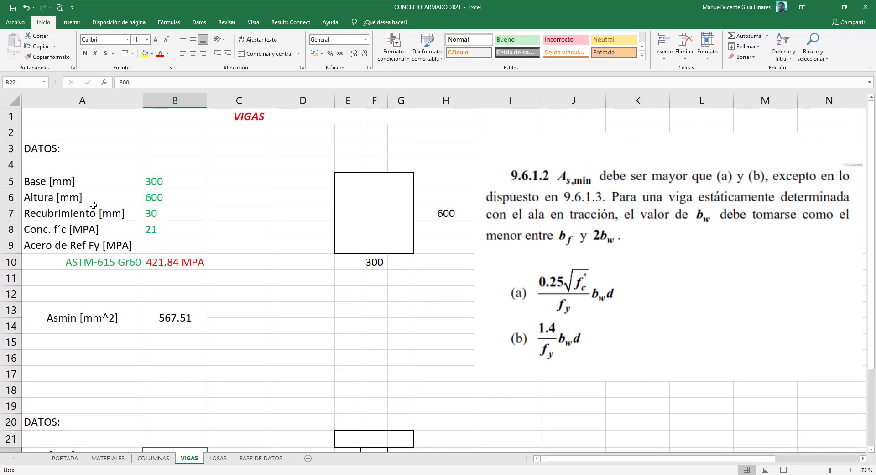
Step: Recopy A3:B10 and paste it again at A20 using a different paste option
{"action": "left_click_drag", "start_coordinate": [34, 156], "coordinate": [50, 182]}
{"action": "left_click_drag", "start_coordinate": [153, 261], "coordinate": [201, 264]}
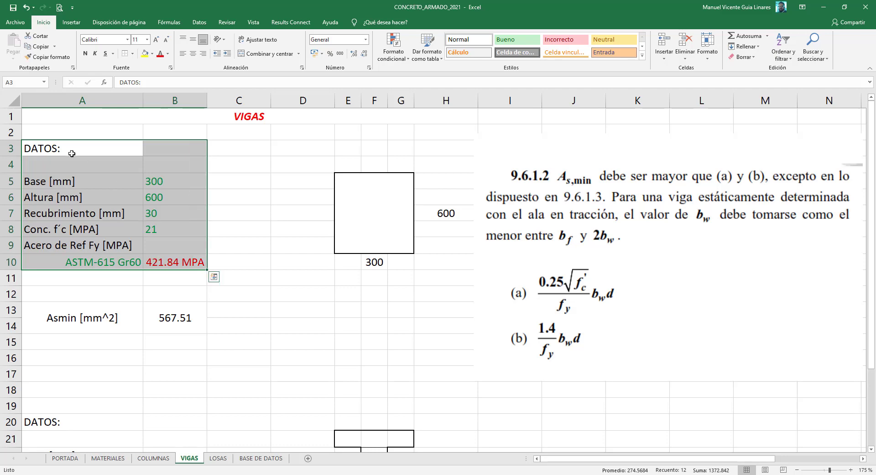
{"action": "right_click", "coordinate": [72, 152]}
{"action": "left_click", "coordinate": [95, 169]}
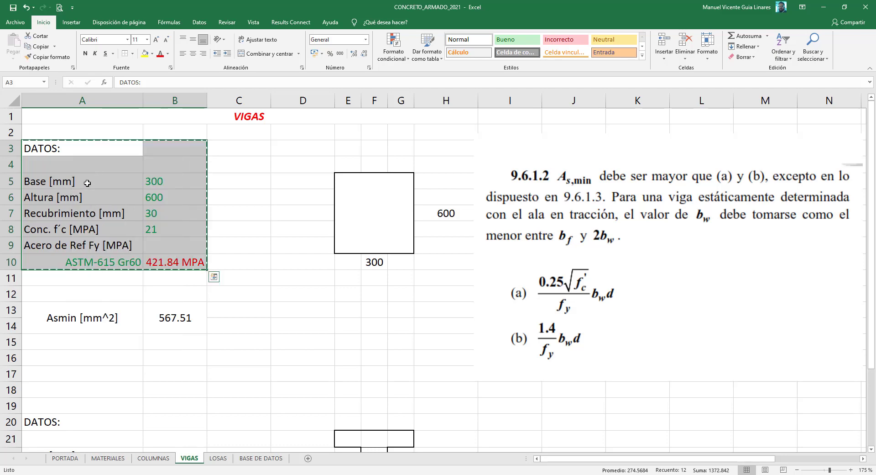
{"action": "scroll", "coordinate": [54, 355], "scroll_direction": "down", "scroll_amount": 5}
{"action": "left_click", "coordinate": [38, 180]}
{"action": "right_click", "coordinate": [38, 180]}
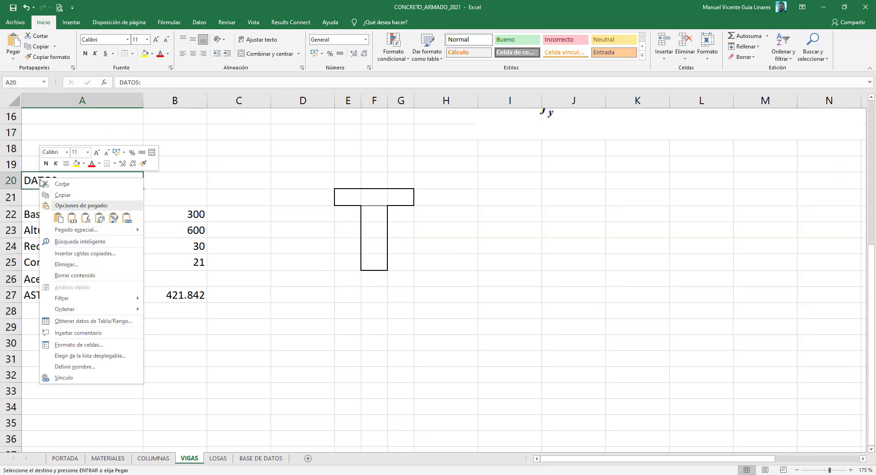
{"action": "left_click", "coordinate": [59, 217]}
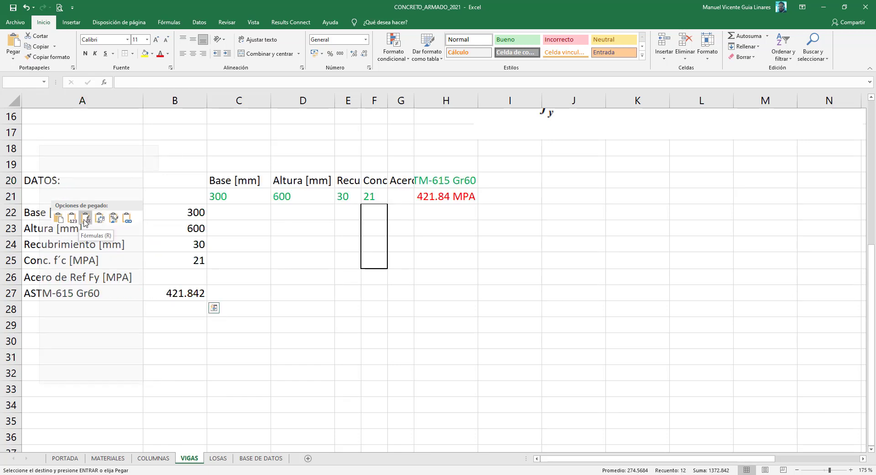
{"action": "key", "text": "ctrl+z"}
Step: Copy the steel rows A9:B10 and paste them into A26:B27
{"action": "left_click", "coordinate": [179, 297]}
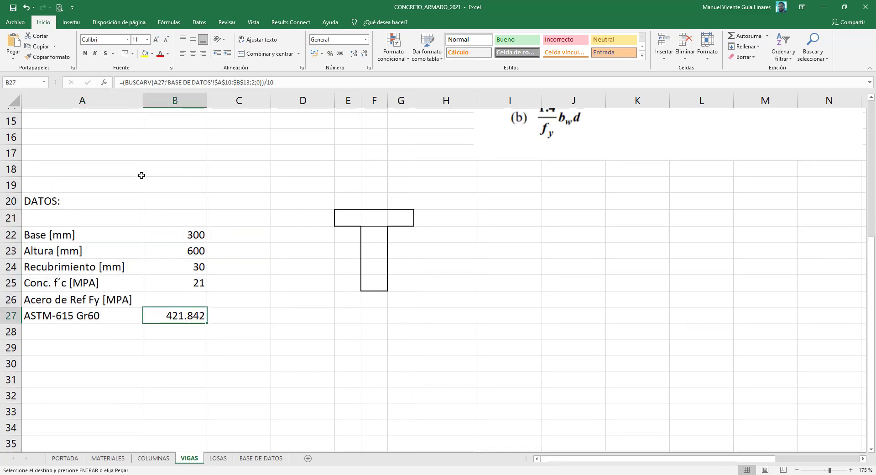
{"action": "scroll", "coordinate": [141, 176], "scroll_direction": "up", "scroll_amount": 5}
{"action": "left_click", "coordinate": [50, 273]}
{"action": "left_click_drag", "start_coordinate": [55, 244], "coordinate": [178, 262]}
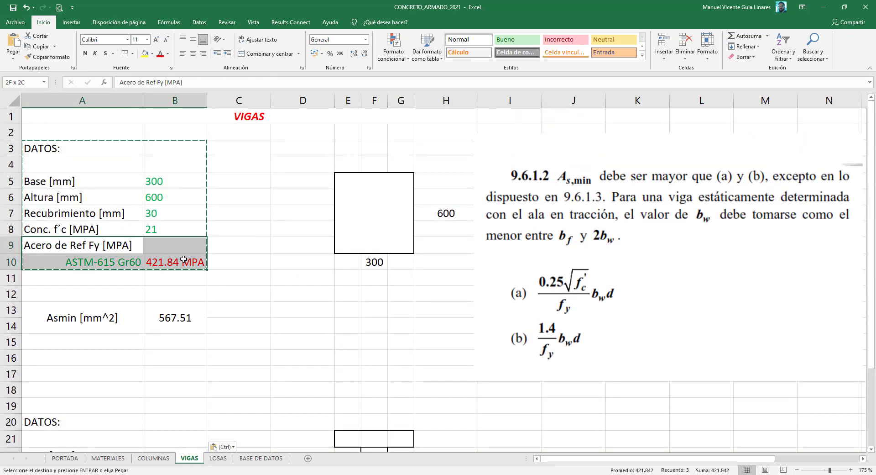
{"action": "right_click", "coordinate": [87, 241]}
{"action": "left_click", "coordinate": [113, 261]}
{"action": "scroll", "coordinate": [113, 261], "scroll_direction": "down", "scroll_amount": 4}
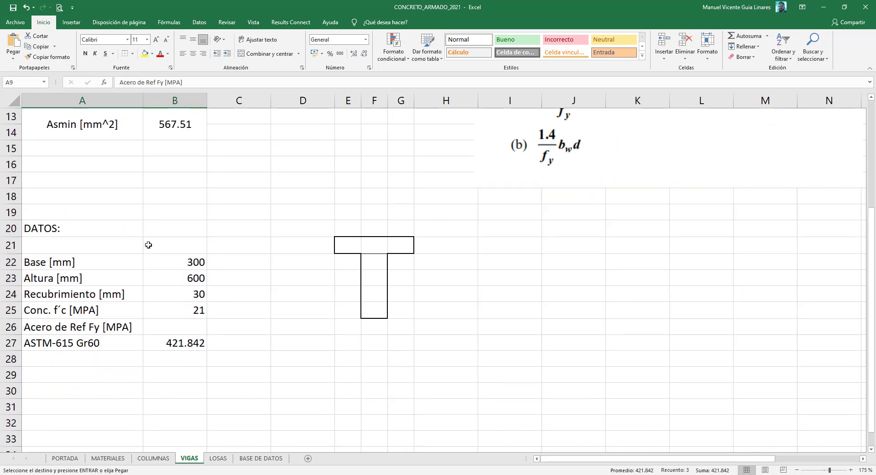
{"action": "left_click", "coordinate": [43, 325]}
{"action": "right_click", "coordinate": [43, 326]}
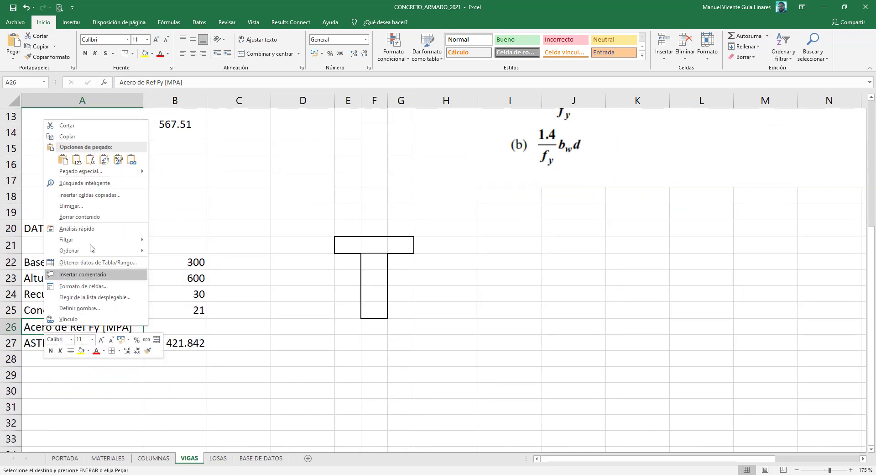
{"action": "left_click", "coordinate": [104, 160]}
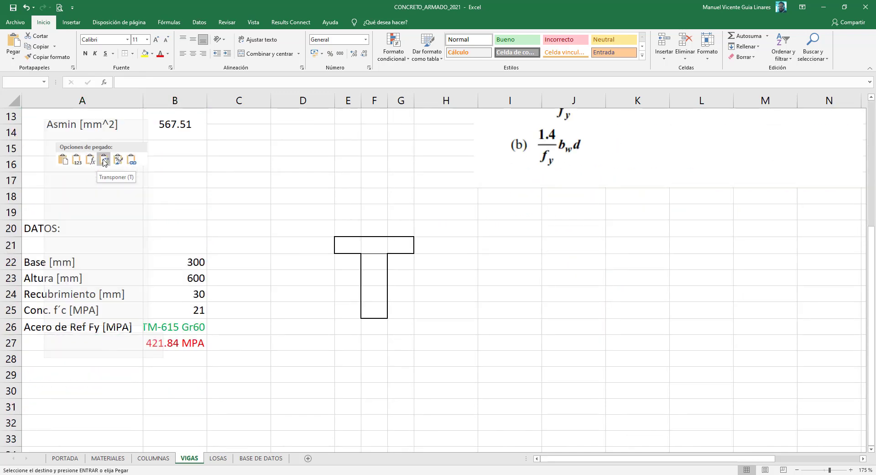
Step: Compare B27 with the original A10, undo the paste, and re-paste values with original formatting
{"action": "left_click", "coordinate": [196, 341]}
{"action": "scroll", "coordinate": [201, 346], "scroll_direction": "up", "scroll_amount": 1}
{"action": "scroll", "coordinate": [174, 302], "scroll_direction": "up", "scroll_amount": 2}
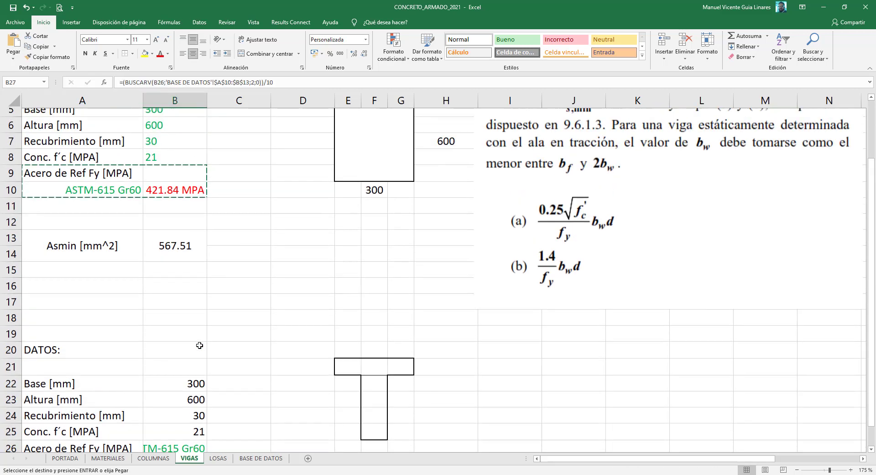
{"action": "scroll", "coordinate": [146, 259], "scroll_direction": "up", "scroll_amount": 1}
{"action": "left_click", "coordinate": [134, 261]}
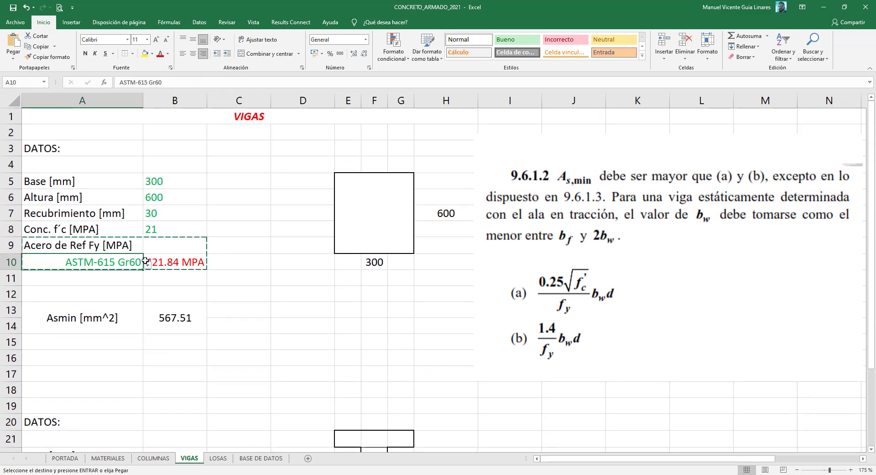
{"action": "scroll", "coordinate": [148, 281], "scroll_direction": "down", "scroll_amount": 5}
{"action": "scroll", "coordinate": [149, 279], "scroll_direction": "up", "scroll_amount": 4}
{"action": "scroll", "coordinate": [148, 282], "scroll_direction": "up", "scroll_amount": 1}
{"action": "left_click", "coordinate": [26, 8]}
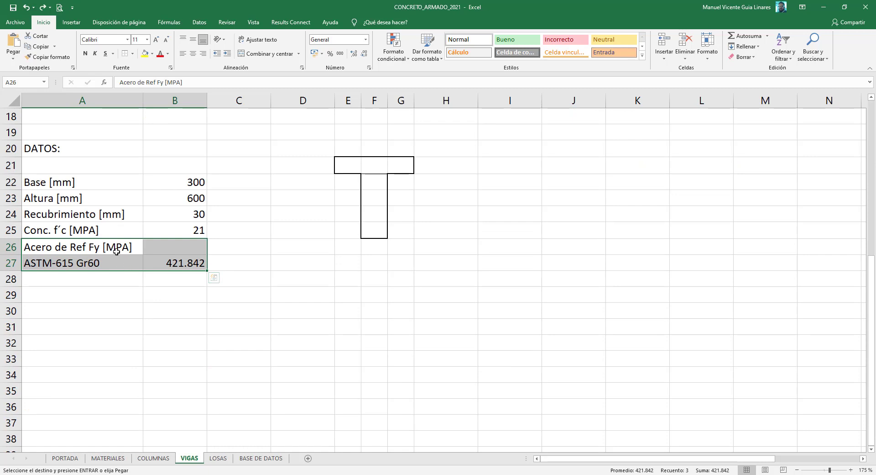
{"action": "right_click", "coordinate": [117, 250]}
{"action": "left_click", "coordinate": [151, 294]}
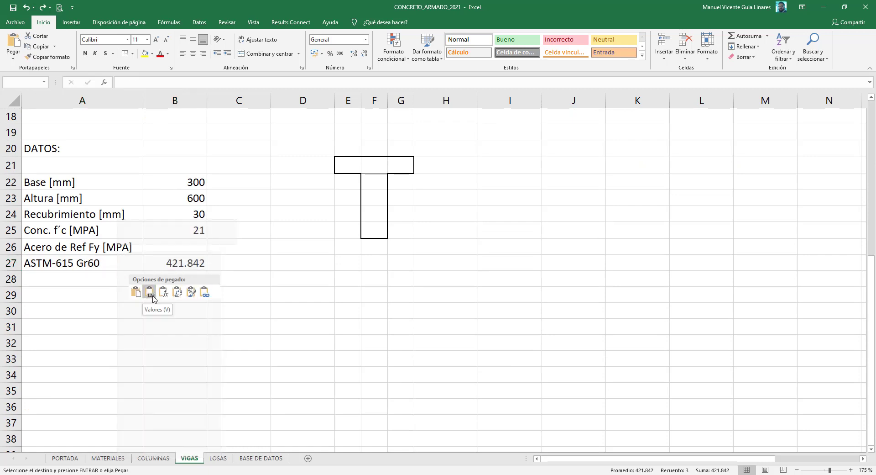
{"action": "left_click", "coordinate": [191, 294]}
Step: Copy A10:B10 into A27 so row 27 shows green ASTM-615 Gr60 and red 421.84 MPA
{"action": "left_click", "coordinate": [132, 263]}
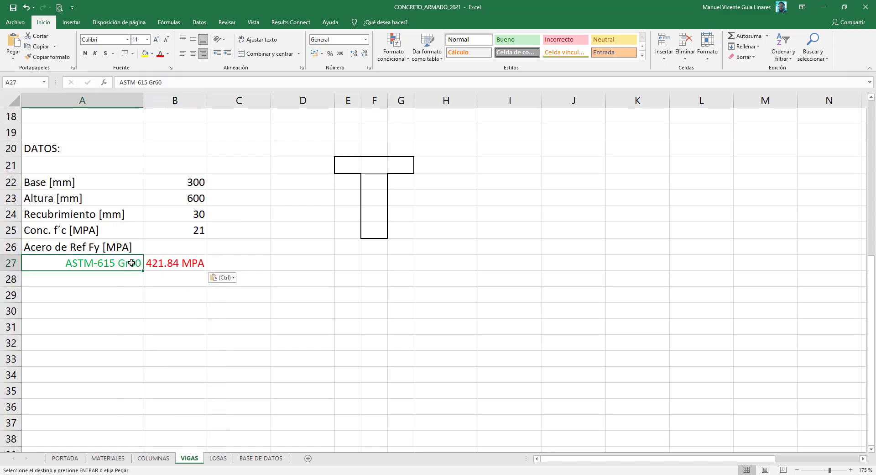
{"action": "scroll", "coordinate": [139, 273], "scroll_direction": "up", "scroll_amount": 5}
{"action": "left_click", "coordinate": [56, 230]}
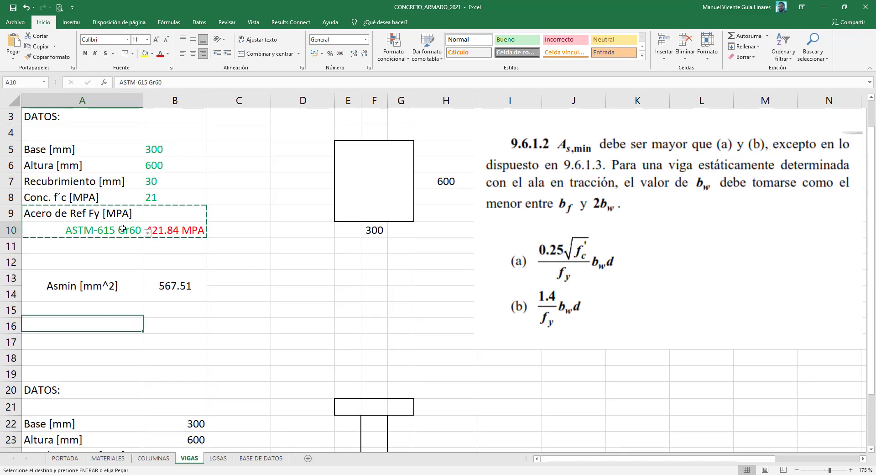
{"action": "left_click_drag", "start_coordinate": [57, 231], "coordinate": [146, 230]}
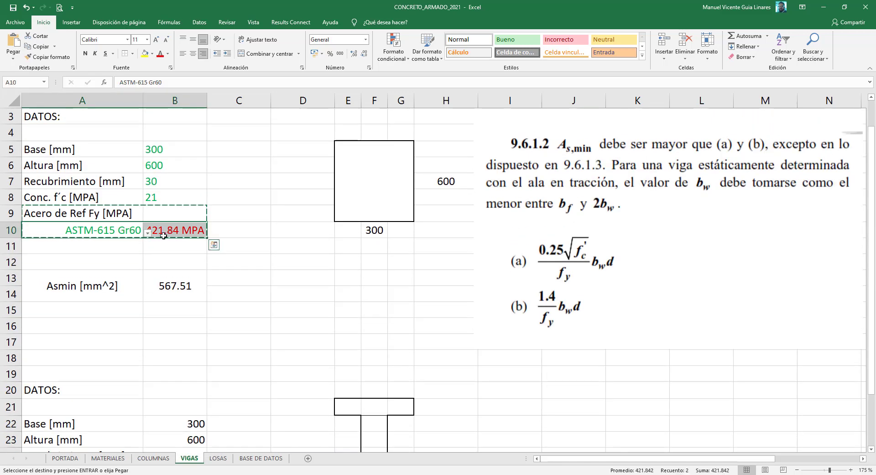
{"action": "right_click", "coordinate": [94, 231]}
{"action": "left_click", "coordinate": [112, 249]}
{"action": "scroll", "coordinate": [111, 280], "scroll_direction": "down", "scroll_amount": 4}
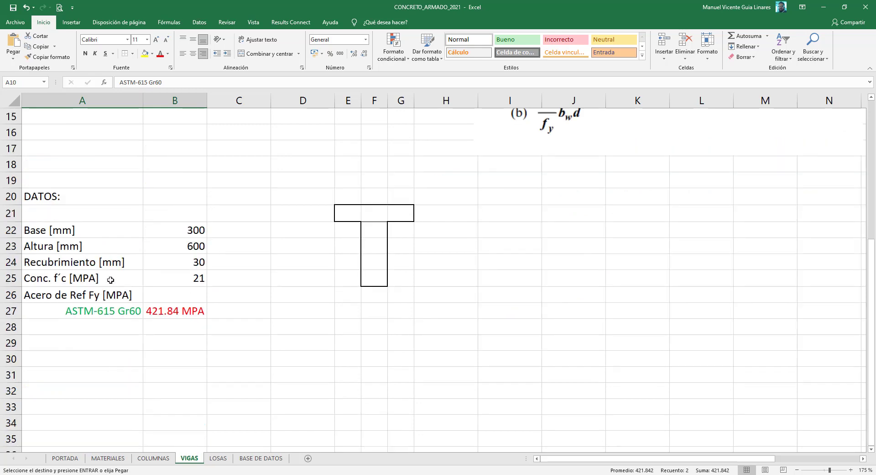
{"action": "left_click", "coordinate": [93, 315]}
{"action": "key", "text": "ctrl+v"}
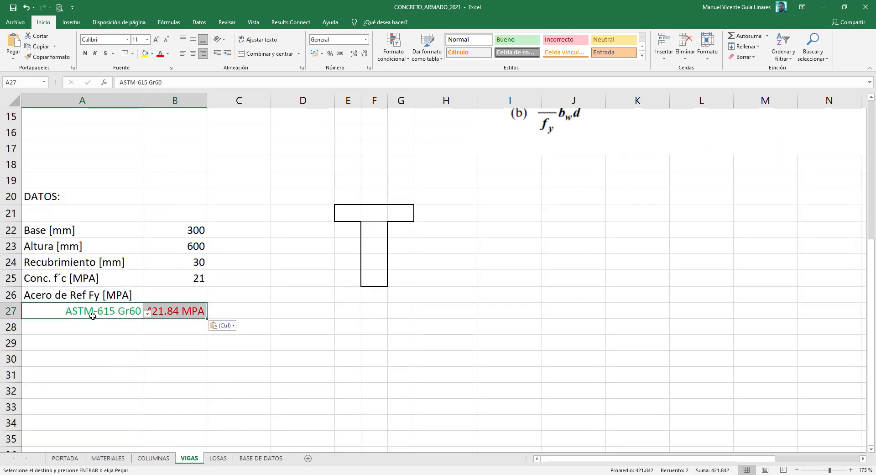
{"action": "left_click", "coordinate": [148, 314]}
{"action": "key", "text": "Escape"}
{"action": "left_click", "coordinate": [169, 312]}
{"action": "left_click", "coordinate": [208, 279]}
Step: Enter =B22 in F26 below the T-beam sketch so its width label reads 300
{"action": "scroll", "coordinate": [190, 273], "scroll_direction": "up", "scroll_amount": 2}
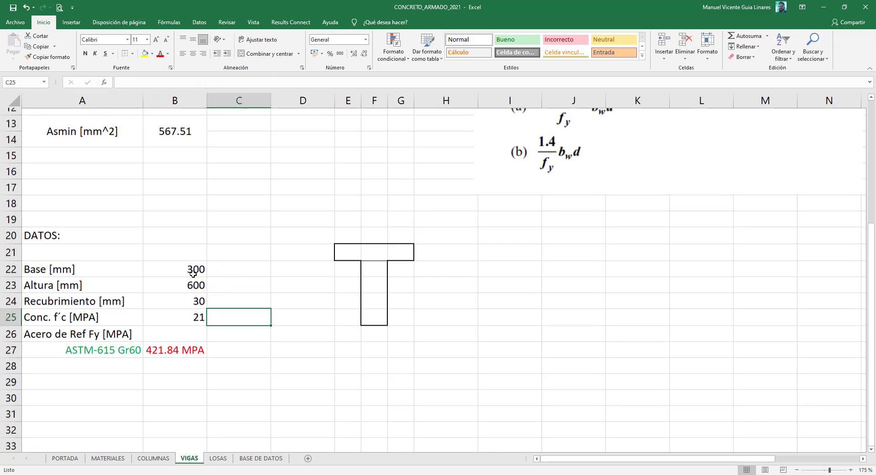
{"action": "scroll", "coordinate": [374, 293], "scroll_direction": "up", "scroll_amount": 3}
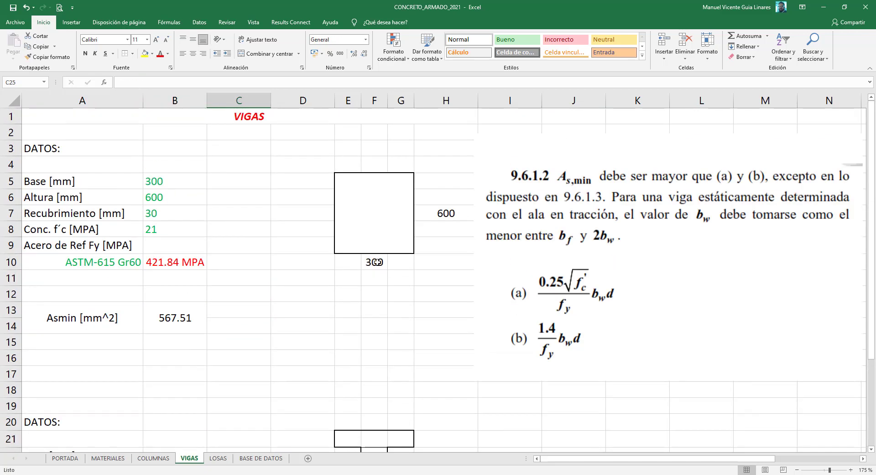
{"action": "left_click", "coordinate": [374, 262]}
{"action": "scroll", "coordinate": [455, 221], "scroll_direction": "down", "scroll_amount": 5}
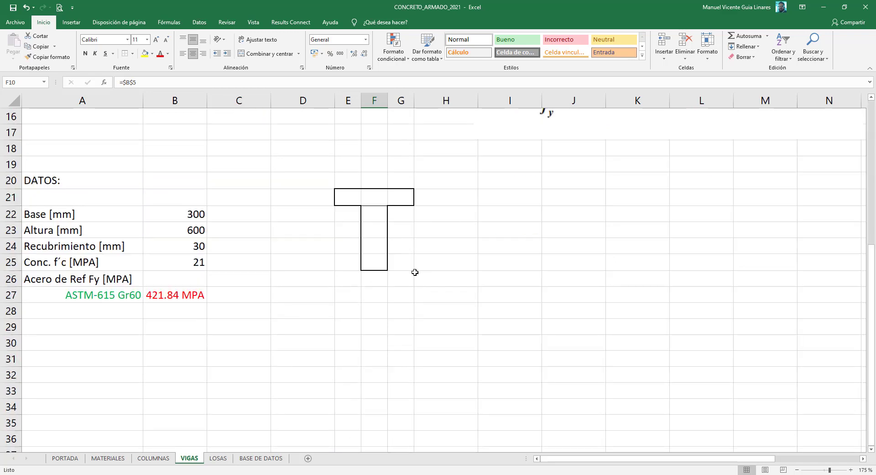
{"action": "left_click", "coordinate": [374, 280]}
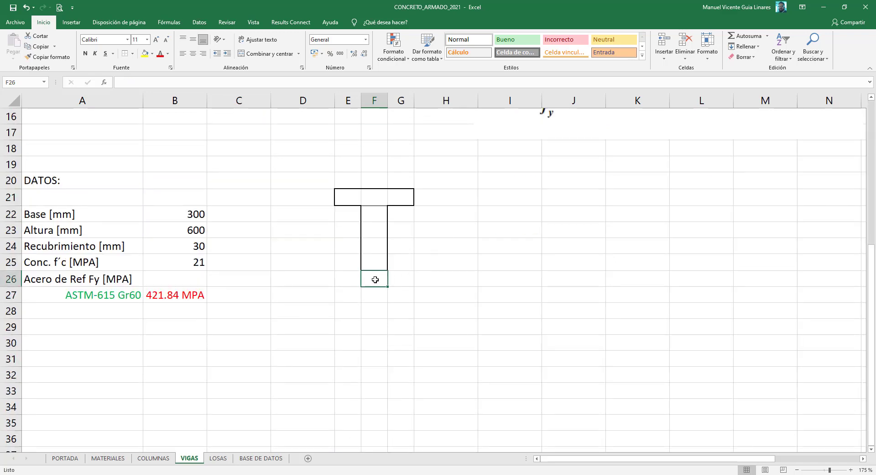
{"action": "scroll", "coordinate": [375, 279], "scroll_direction": "up", "scroll_amount": 5}
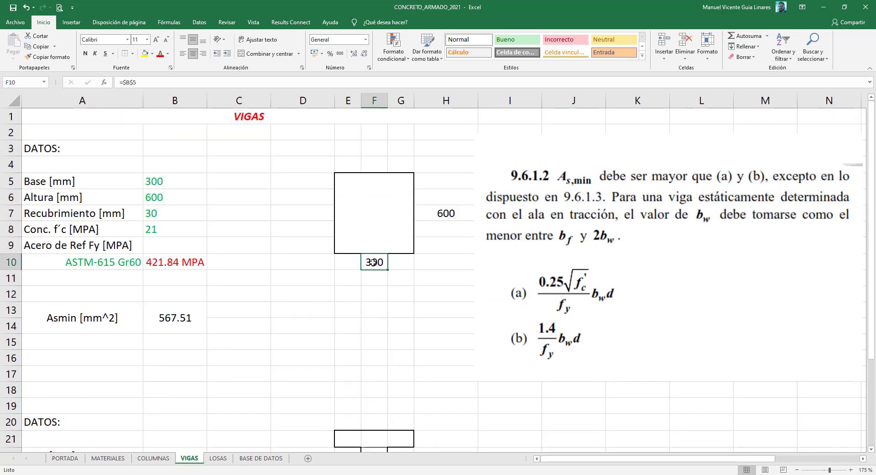
{"action": "scroll", "coordinate": [374, 274], "scroll_direction": "down", "scroll_amount": 5}
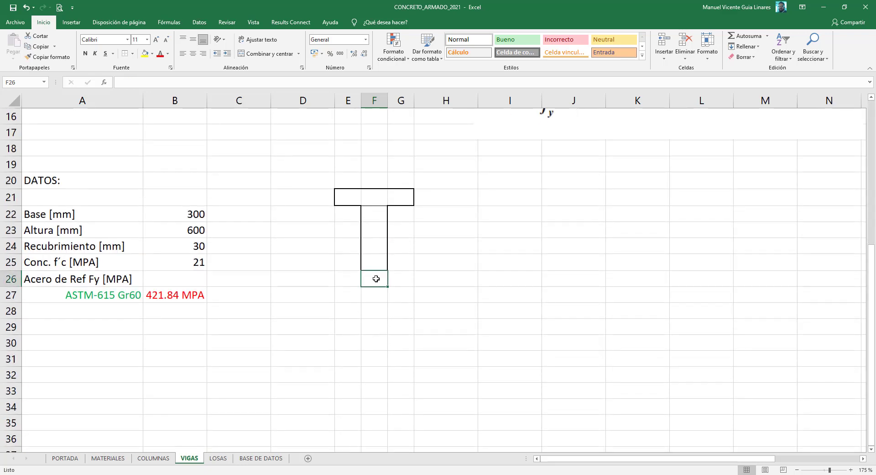
{"action": "type", "text": "="}
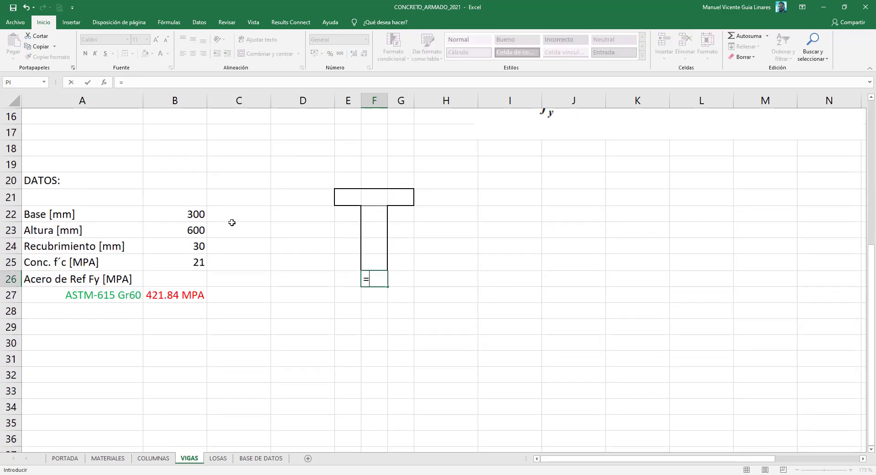
{"action": "left_click", "coordinate": [200, 217]}
{"action": "key", "text": "Return"}
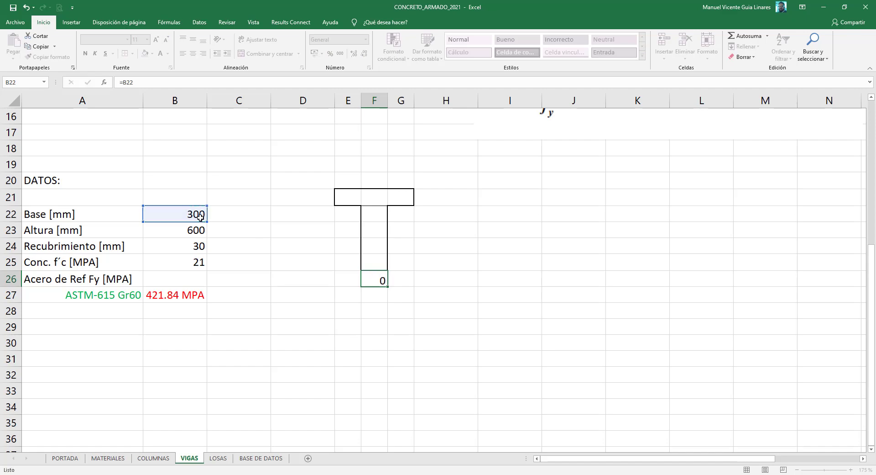
{"action": "left_click", "coordinate": [57, 211]}
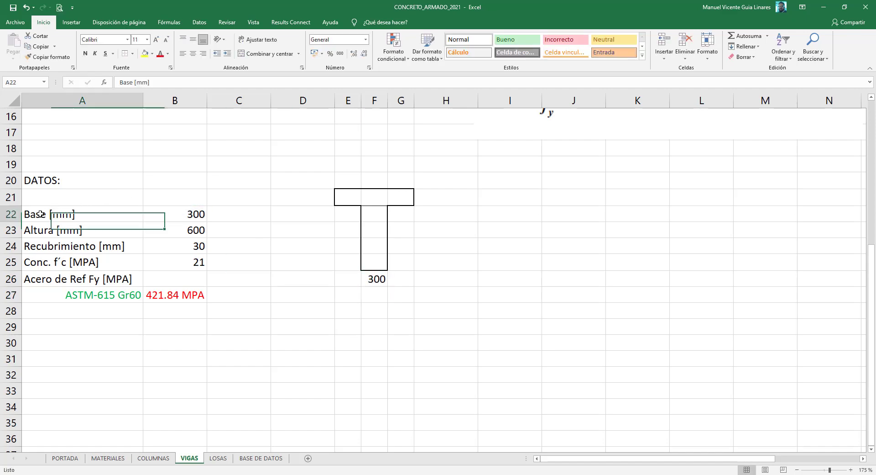
{"action": "scroll", "coordinate": [684, 206], "scroll_direction": "up", "scroll_amount": 3}
{"action": "scroll", "coordinate": [604, 158], "scroll_direction": "up", "scroll_amount": 1}
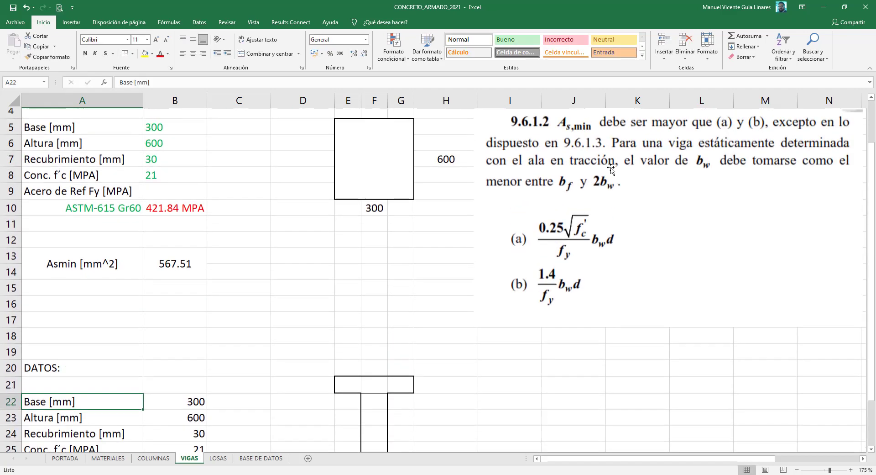
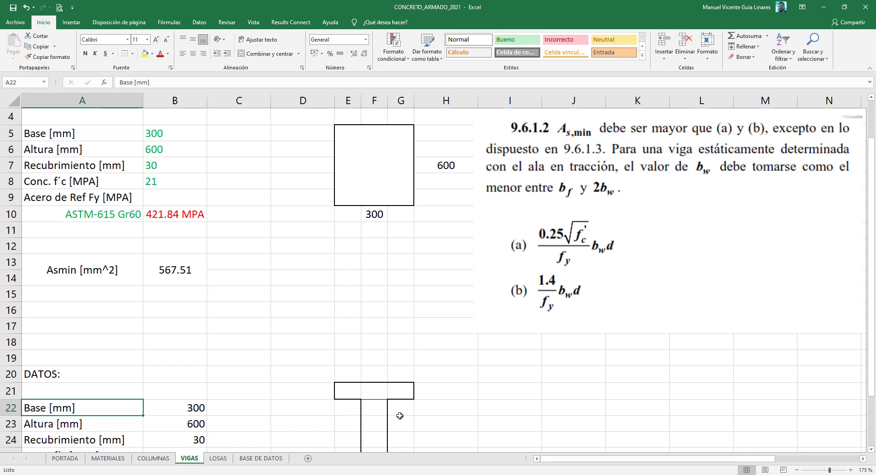
Step: Rename the A22 label from Base to 'bw [mm]'
{"action": "scroll", "coordinate": [307, 363], "scroll_direction": "down", "scroll_amount": 2}
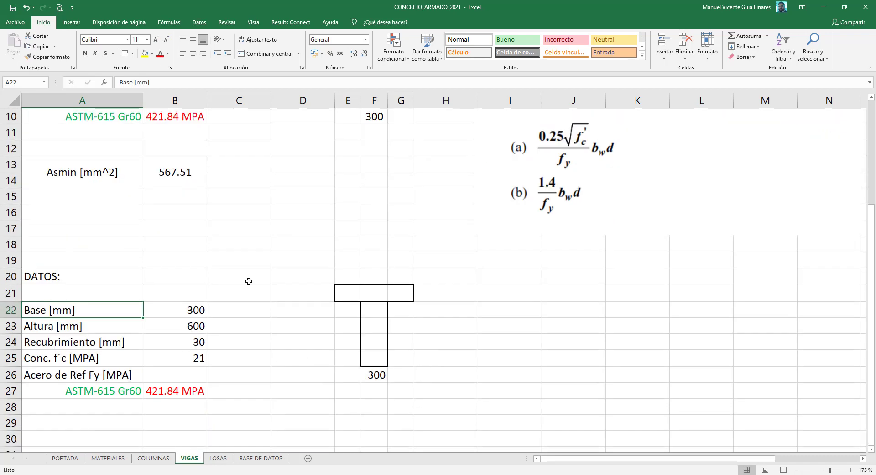
{"action": "scroll", "coordinate": [251, 279], "scroll_direction": "up", "scroll_amount": 2}
{"action": "scroll", "coordinate": [255, 278], "scroll_direction": "down", "scroll_amount": 2}
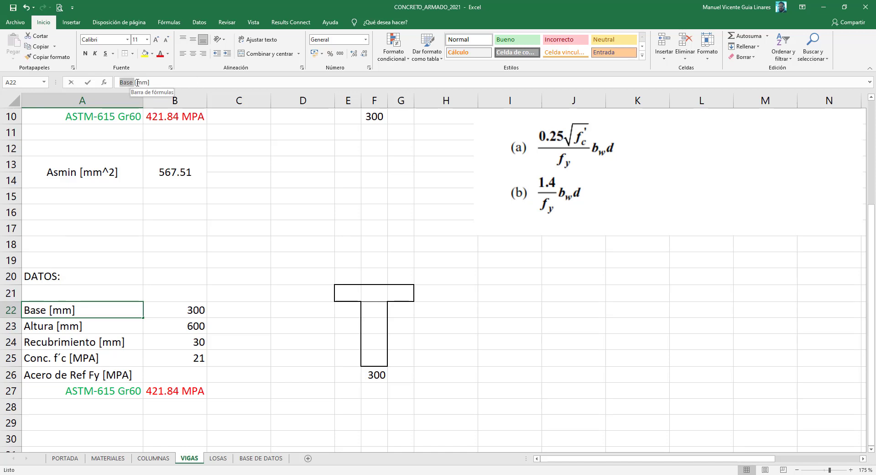
{"action": "left_click_drag", "start_coordinate": [134, 82], "coordinate": [133, 83]}
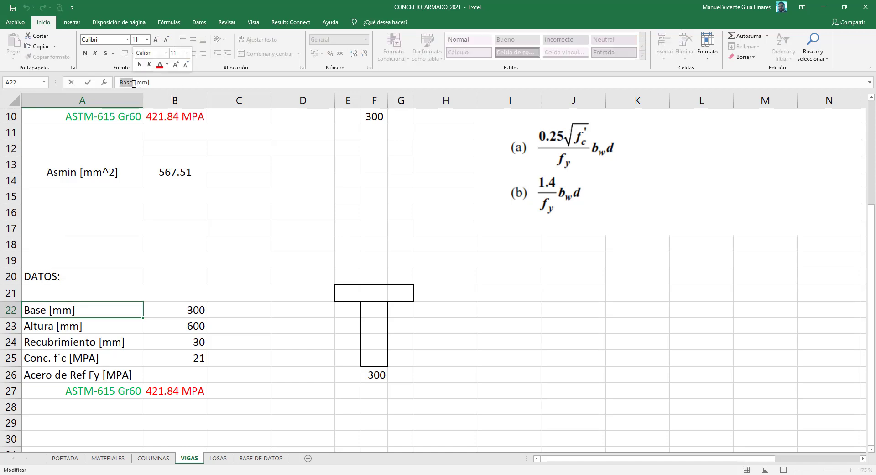
{"action": "type", "text": "BW"}
{"action": "key", "text": "BackSpace"}
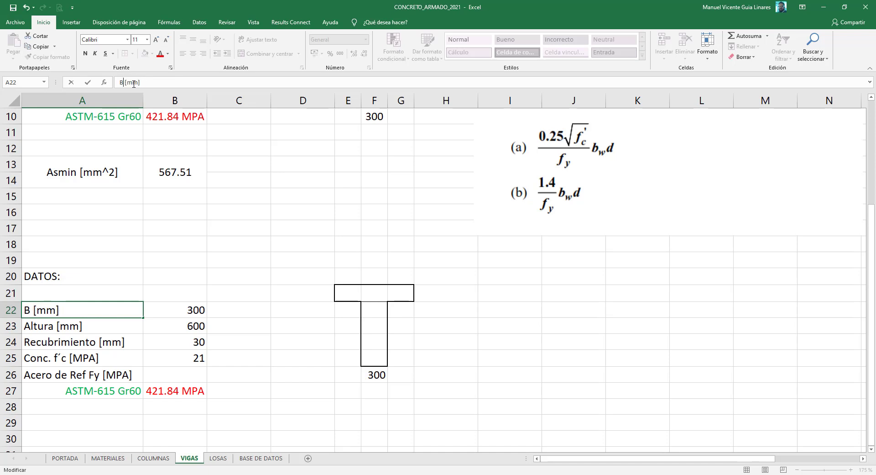
{"action": "key", "text": "BackSpace"}
{"action": "type", "text": "b"}
{"action": "type", "text": "w"}
{"action": "key", "text": "Return"}
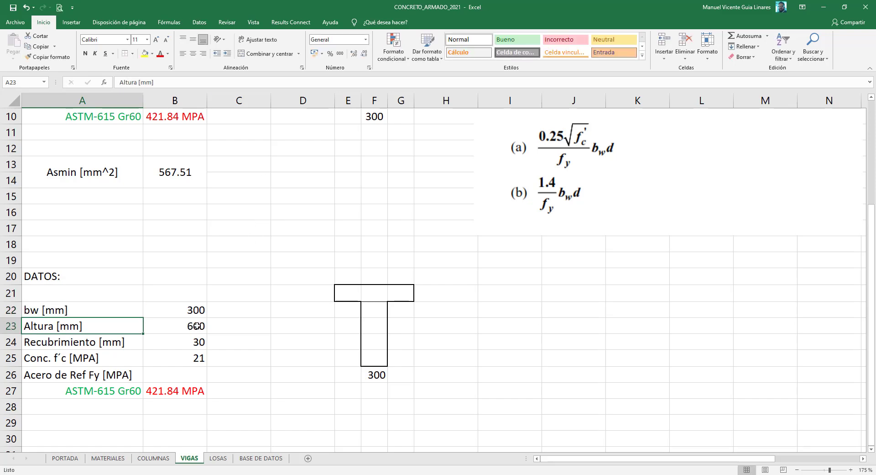
Step: Link the T-section height label in H23 to the Altura value with =B23
{"action": "scroll", "coordinate": [197, 325], "scroll_direction": "down", "scroll_amount": 2}
{"action": "left_click", "coordinate": [436, 227]}
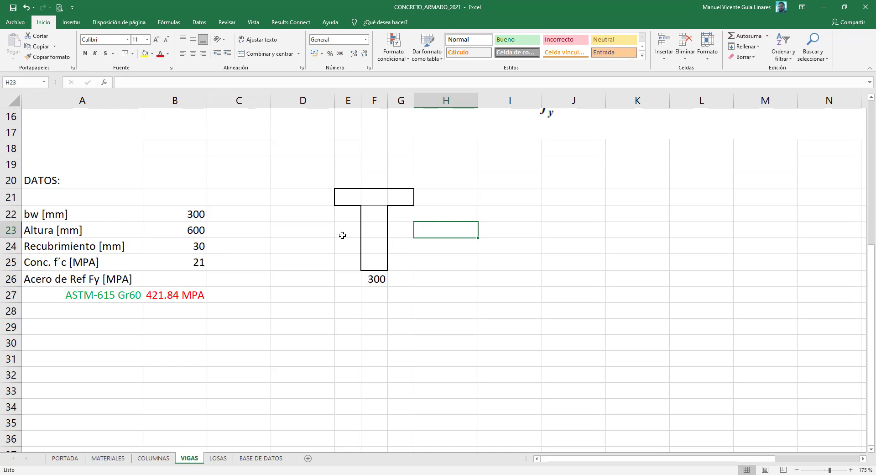
{"action": "type", "text": "="}
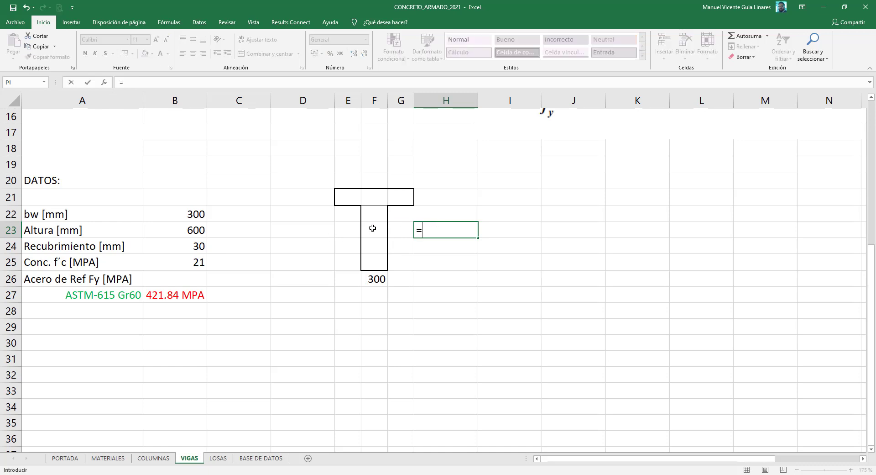
{"action": "left_click", "coordinate": [191, 229]}
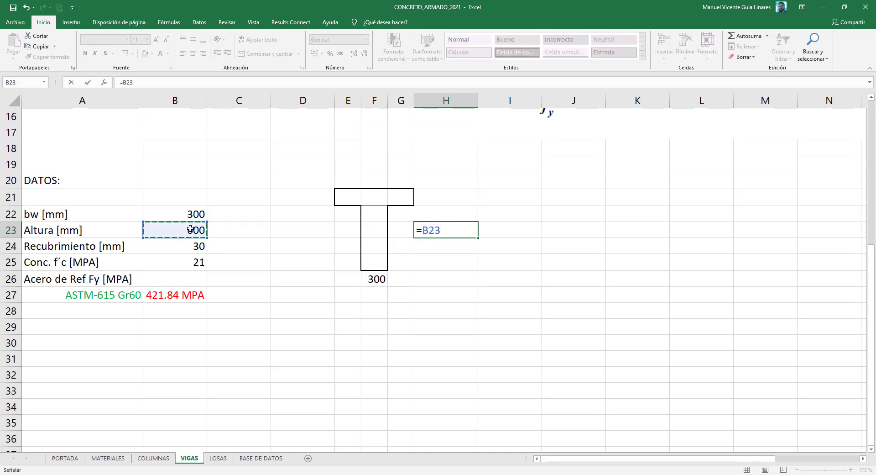
{"action": "key", "text": "Return"}
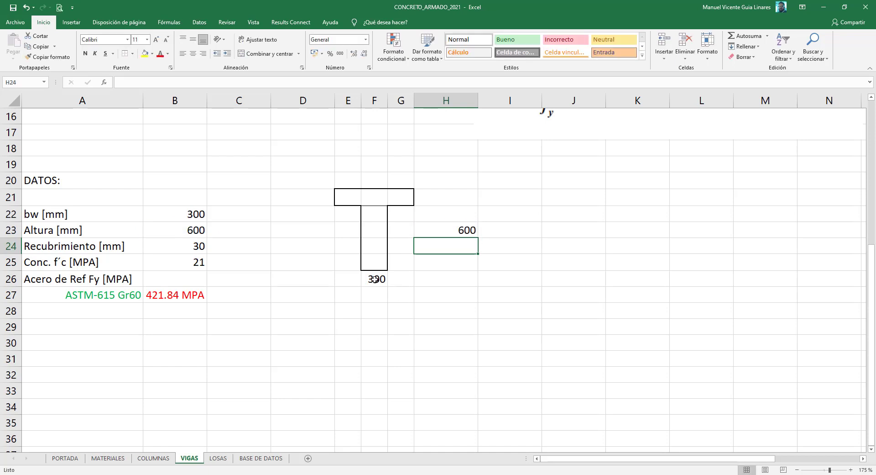
Step: Set the F26 width label to =B22 and shift the Altura-to-Fy inputs down one row
{"action": "left_click", "coordinate": [374, 279]}
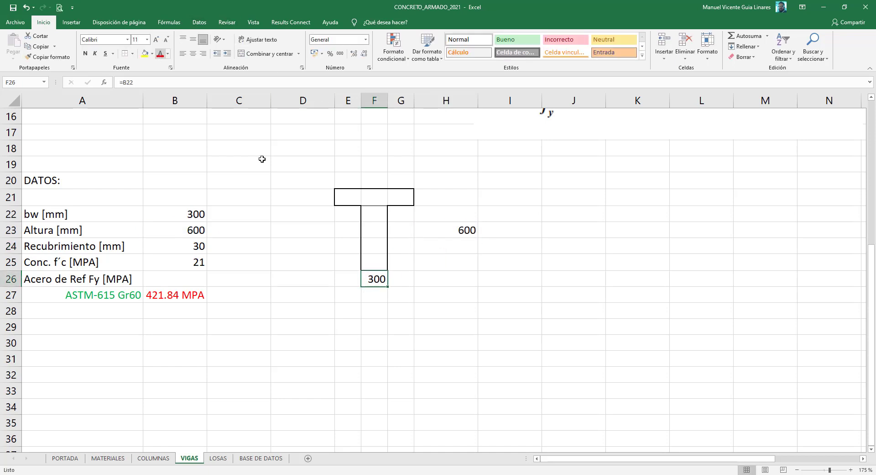
{"action": "left_click", "coordinate": [129, 82]}
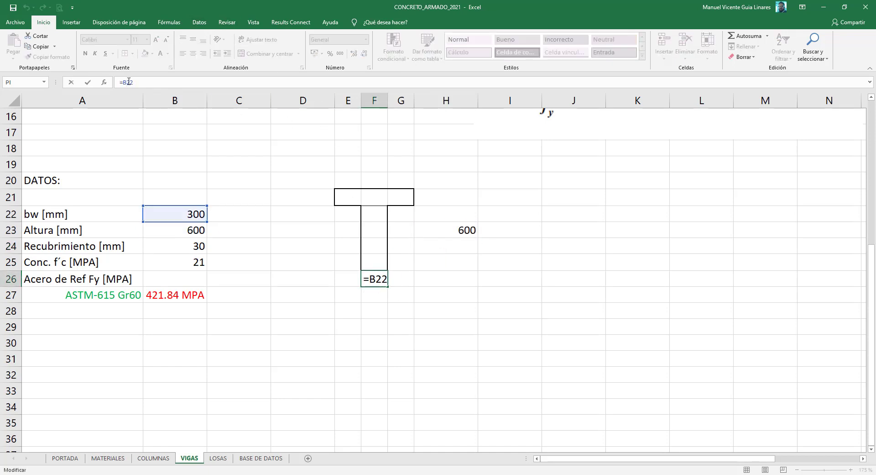
{"action": "key", "text": "Return"}
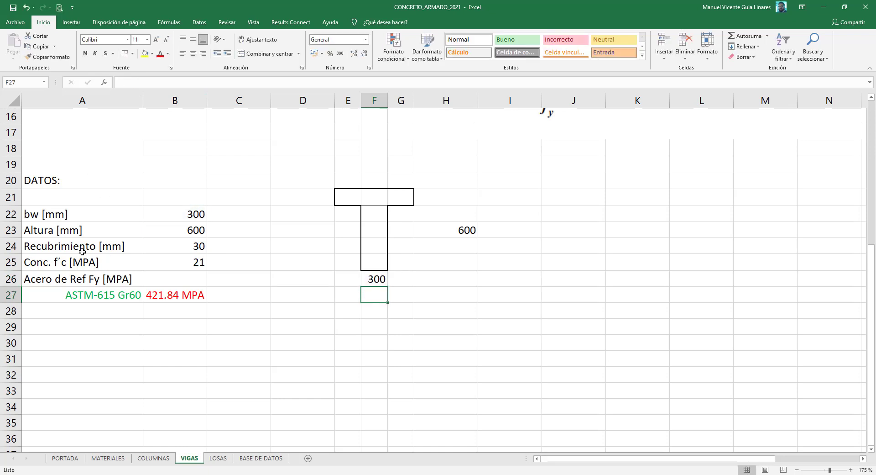
{"action": "mouse_move", "coordinate": [78, 230]}
{"action": "left_mouse_down"}
{"action": "mouse_move", "coordinate": [161, 303]}
{"action": "mouse_move", "coordinate": [162, 321]}
{"action": "left_mouse_up"}
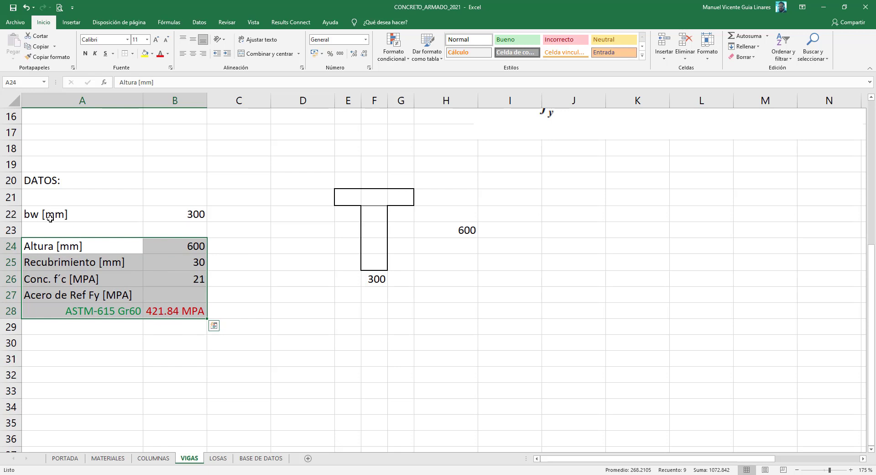
Step: Copy the bw [mm] label into A23 and change it to 'bf [mm]'
{"action": "left_click", "coordinate": [53, 227]}
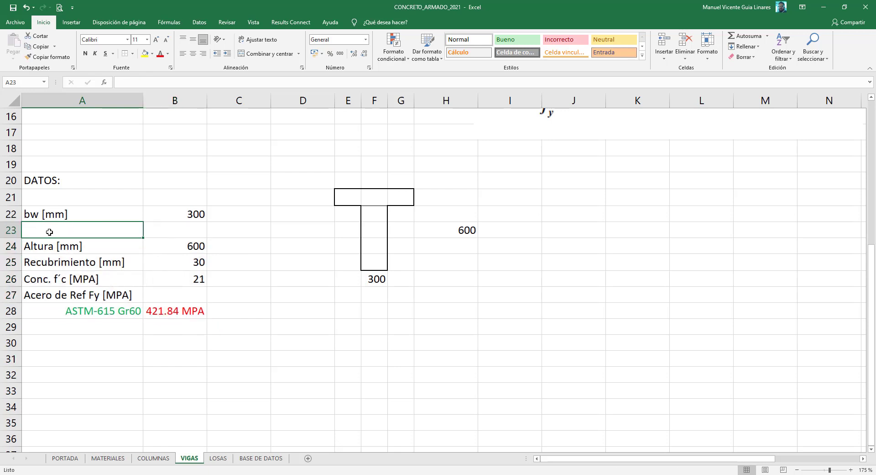
{"action": "type", "text": "b"}
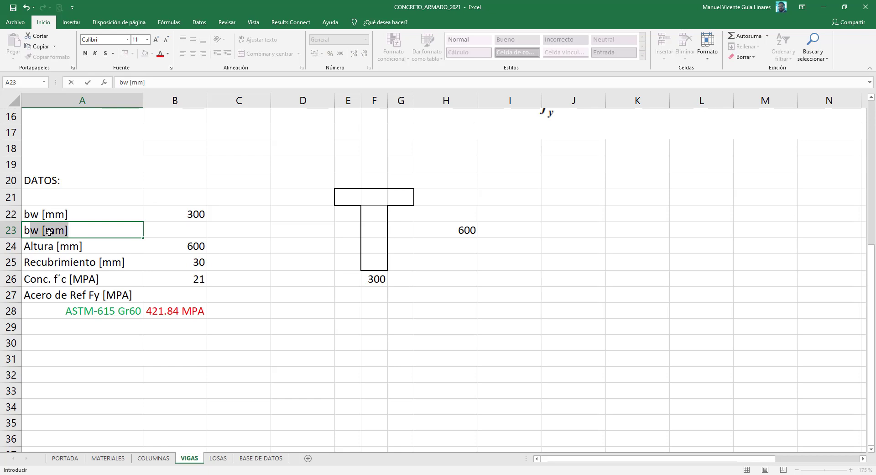
{"action": "key", "text": "Escape"}
{"action": "left_click", "coordinate": [126, 217]}
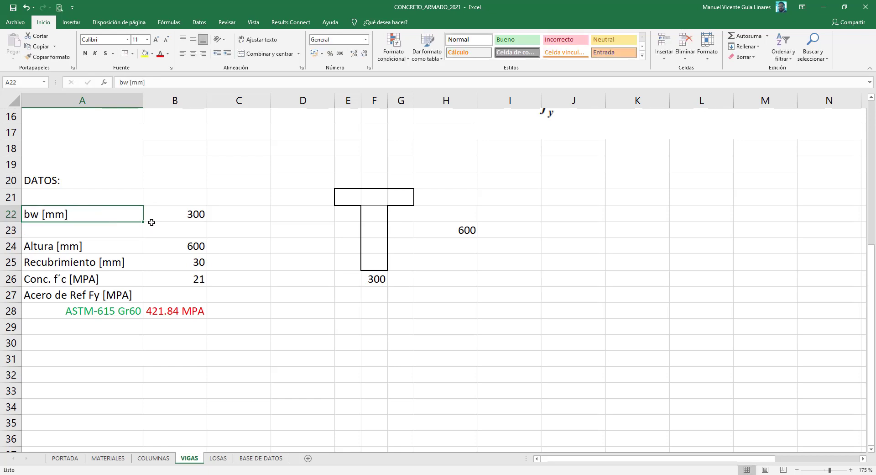
{"action": "left_click_drag", "start_coordinate": [145, 223], "coordinate": [145, 235]}
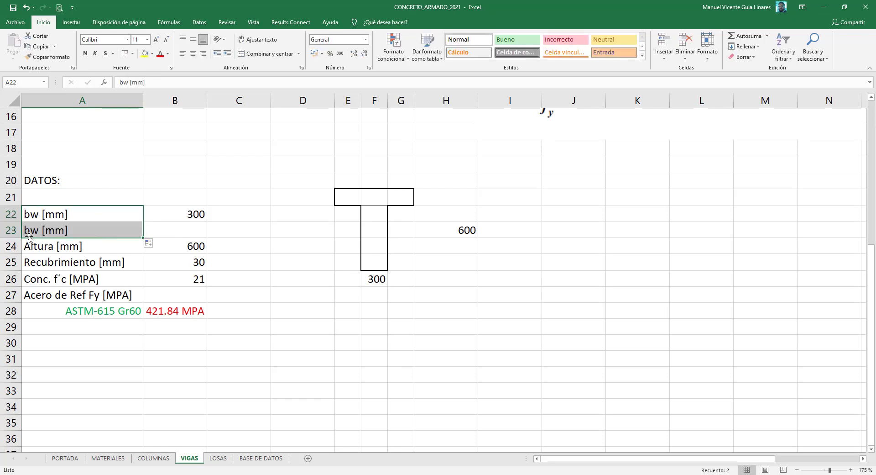
{"action": "left_click", "coordinate": [82, 230]}
{"action": "left_click_drag", "start_coordinate": [127, 82], "coordinate": [124, 83]}
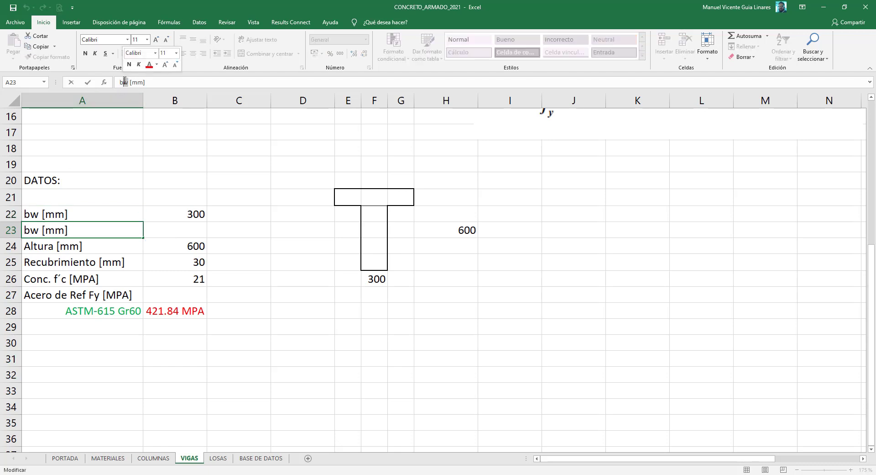
{"action": "type", "text": "f"}
{"action": "key", "text": "Return"}
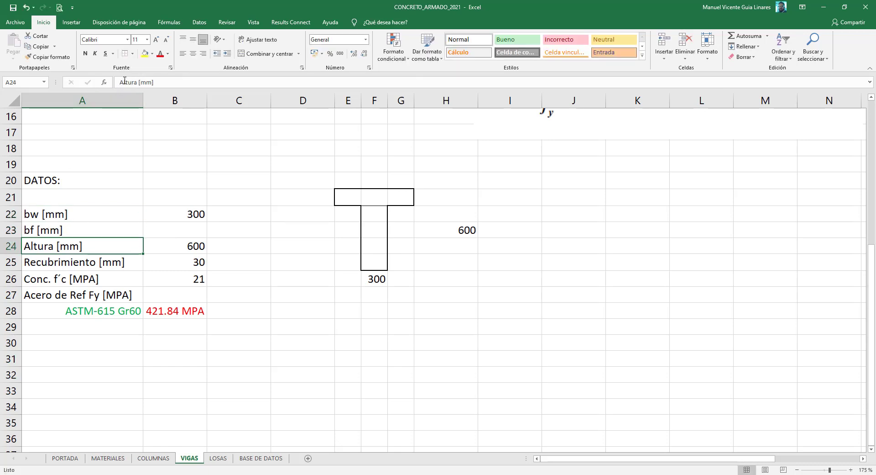
Step: Set bw to 100 in B22 and bf to 300 in B23
{"action": "left_click", "coordinate": [188, 233]}
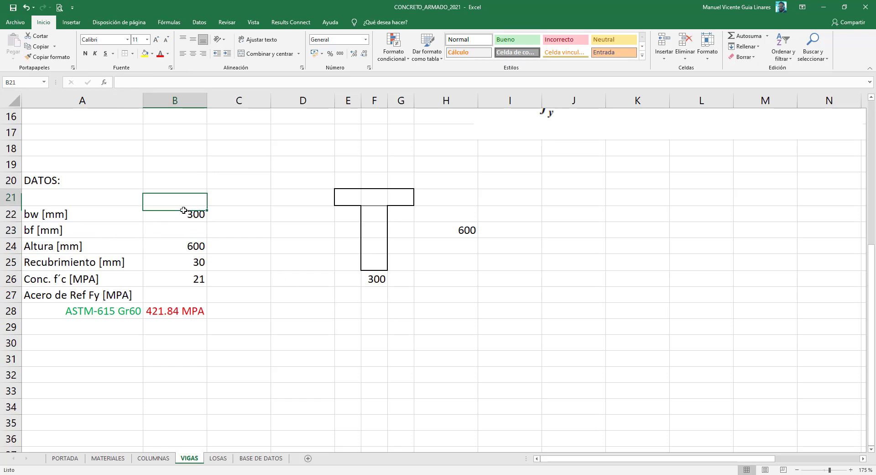
{"action": "left_click_drag", "start_coordinate": [175, 203], "coordinate": [191, 212]}
{"action": "left_click", "coordinate": [196, 214]}
{"action": "type", "text": "1"}
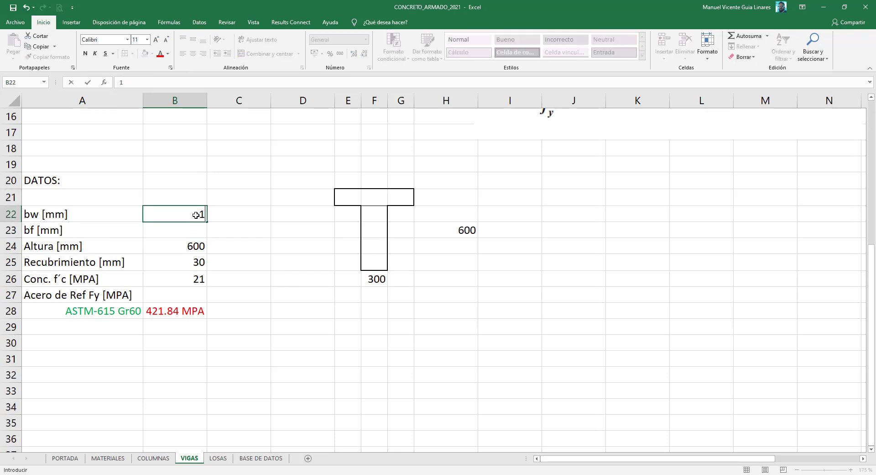
{"action": "key", "text": "Return"}
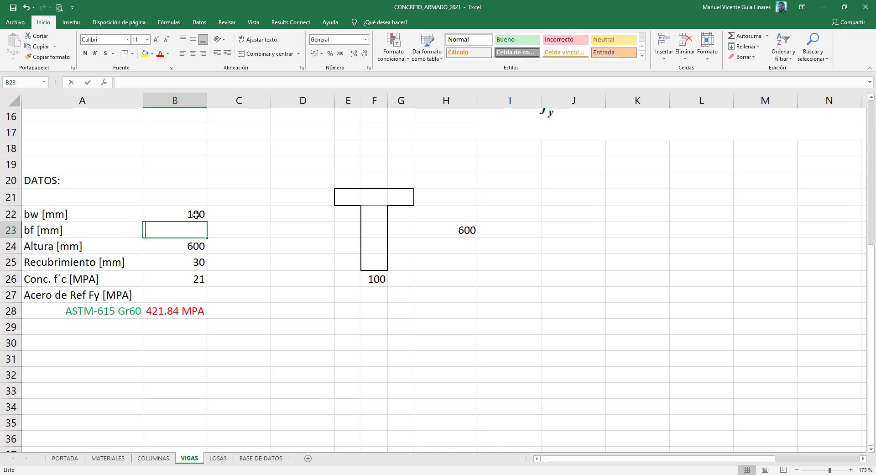
{"action": "type", "text": "300"}
{"action": "key", "text": "Return"}
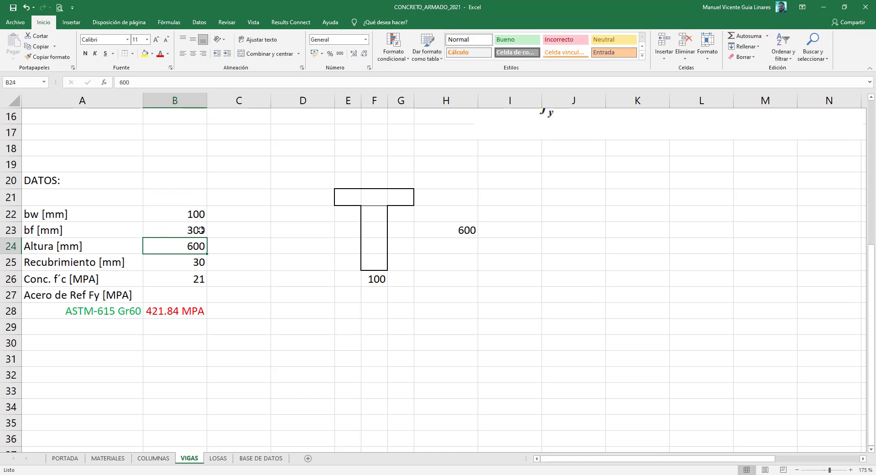
Step: Show the flange width above the T-section by entering =B23 in F20
{"action": "left_click", "coordinate": [371, 178]}
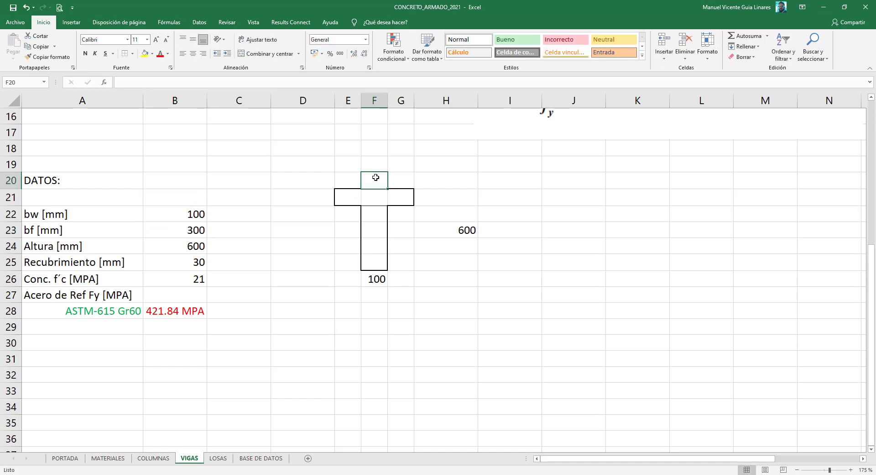
{"action": "type", "text": "="}
{"action": "key", "text": "Left"}
{"action": "key", "text": "Left"}
{"action": "key", "text": "Left"}
{"action": "key", "text": "Left"}
{"action": "key", "text": "Down"}
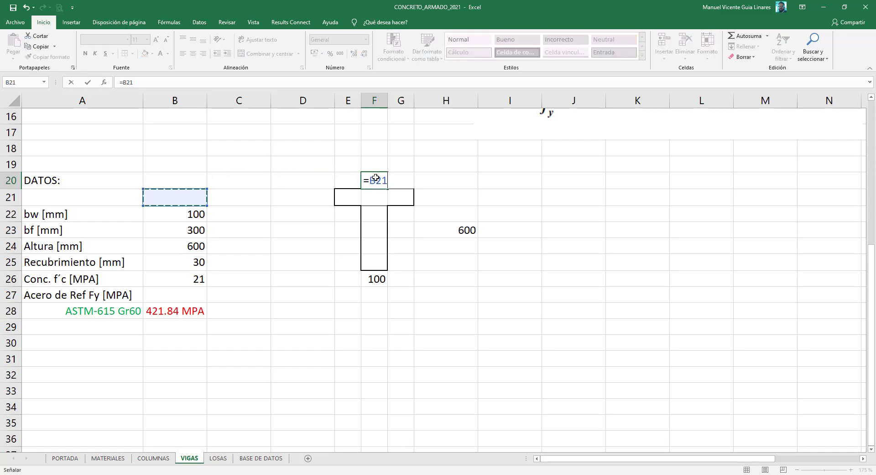
{"action": "key", "text": "Down"}
{"action": "key", "text": "Down"}
{"action": "key", "text": "Return"}
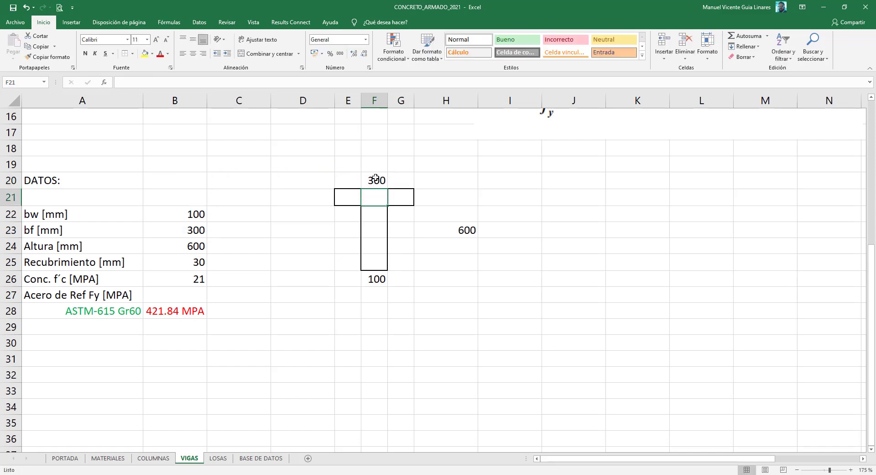
{"action": "scroll", "coordinate": [371, 252], "scroll_direction": "up", "scroll_amount": 4}
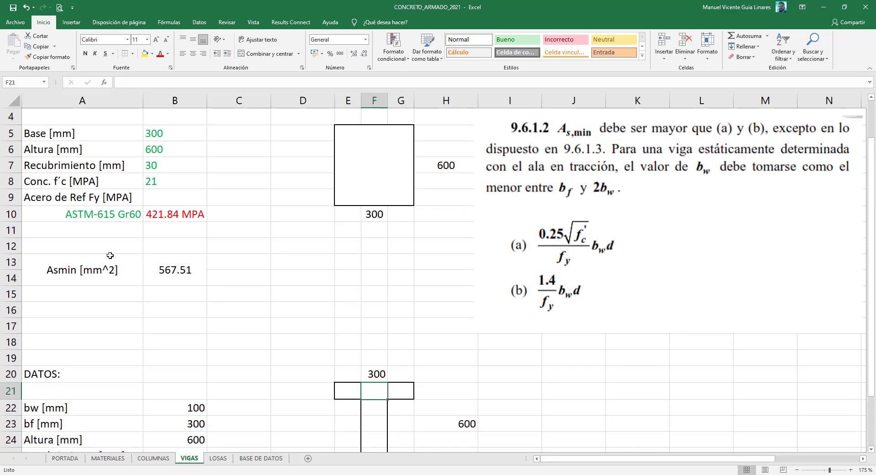
Step: Copy the Asmin [mm^2] label and its 567.51 result and paste them at A30
{"action": "left_click_drag", "start_coordinate": [108, 263], "coordinate": [162, 263]}
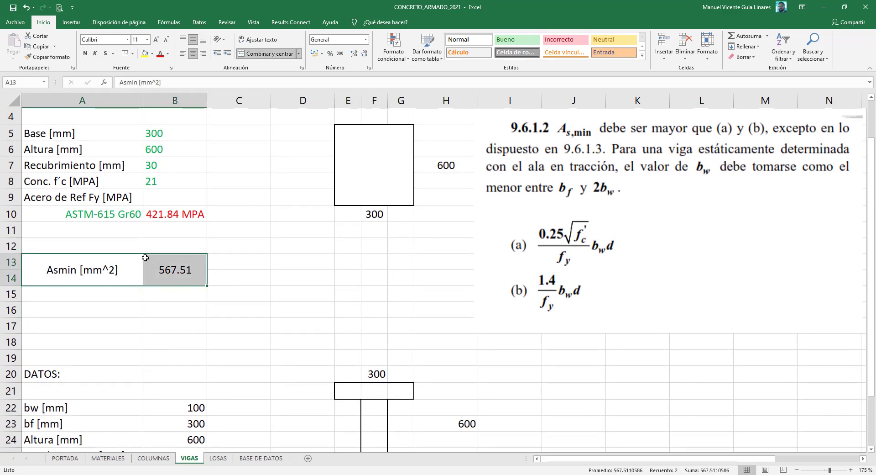
{"action": "right_click", "coordinate": [125, 263]}
{"action": "left_click", "coordinate": [130, 276]}
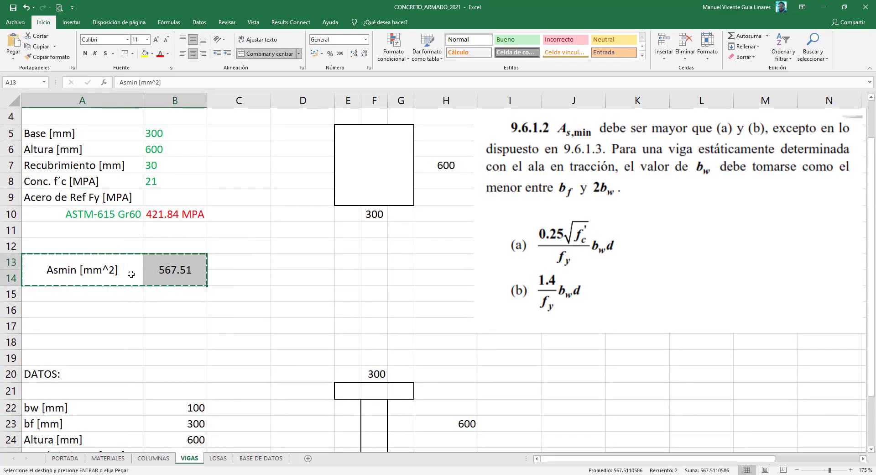
{"action": "scroll", "coordinate": [130, 277], "scroll_direction": "down", "scroll_amount": 6}
{"action": "right_click", "coordinate": [62, 245]}
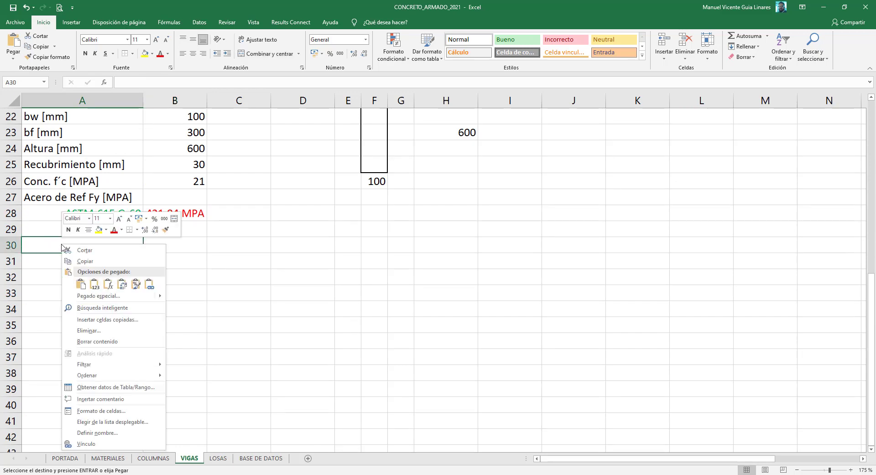
{"action": "left_click", "coordinate": [81, 283]}
{"action": "left_click", "coordinate": [184, 249]}
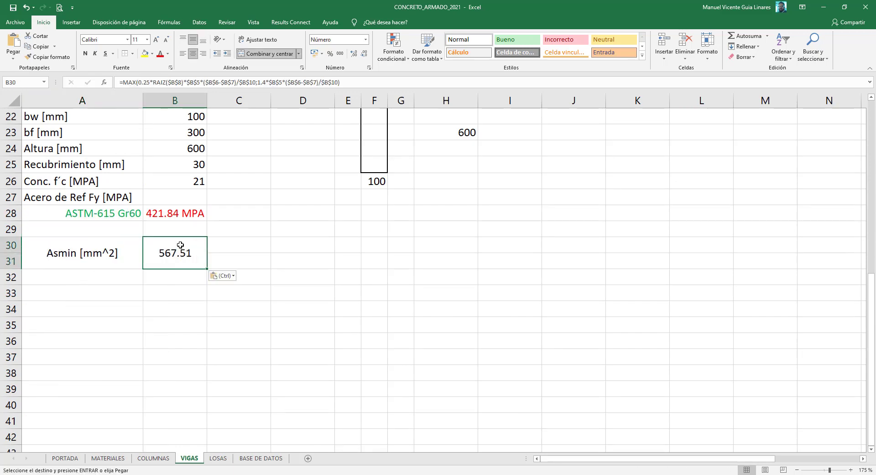
Step: Compare with the original Asmin result in B13 and open the pasted B30 formula
{"action": "scroll", "coordinate": [184, 249], "scroll_direction": "up", "scroll_amount": 4}
{"action": "scroll", "coordinate": [184, 250], "scroll_direction": "up", "scroll_amount": 3}
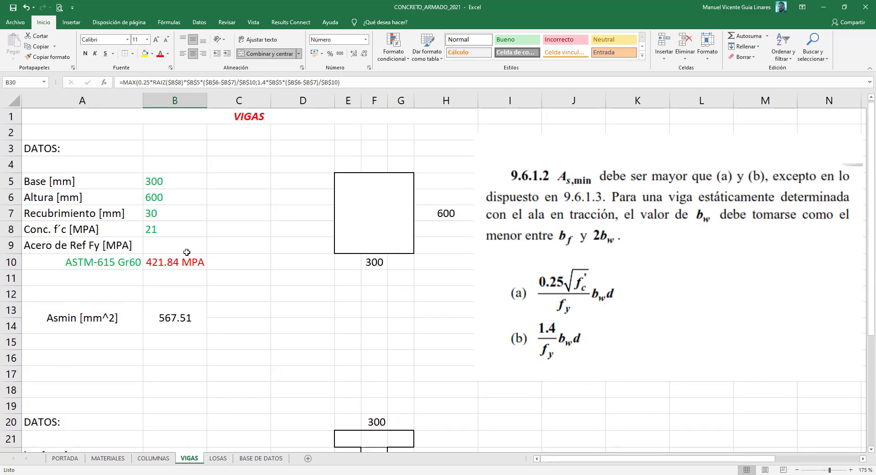
{"action": "left_click", "coordinate": [185, 314]}
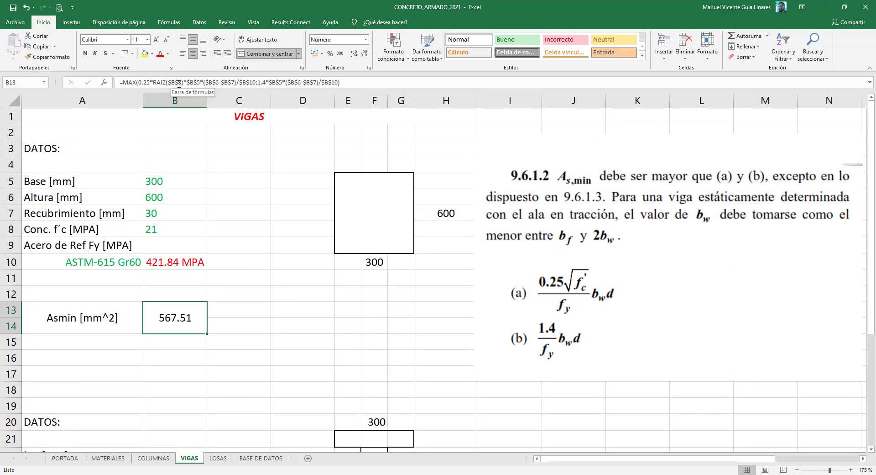
{"action": "scroll", "coordinate": [182, 132], "scroll_direction": "down", "scroll_amount": 5}
{"action": "double_click", "coordinate": [193, 353]}
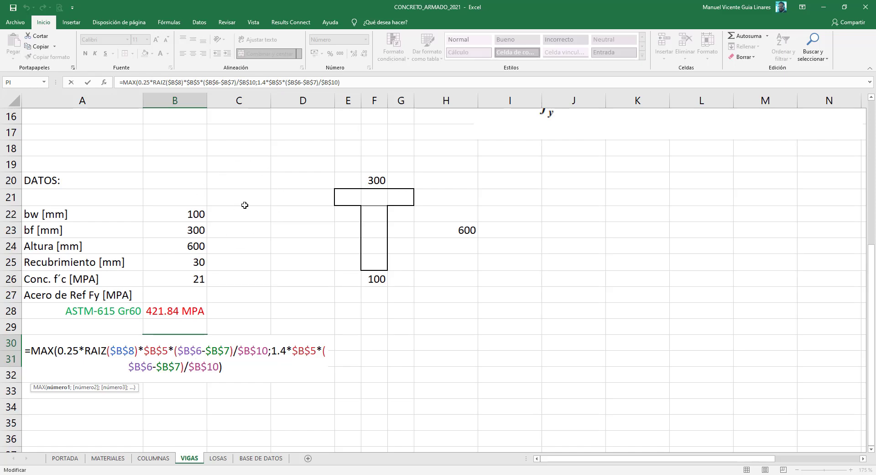
Step: Repoint the B30 formula's f'c, fy (B28), cover (B25) and height references to the T-section rows
{"action": "key", "text": "Escape"}
{"action": "scroll", "coordinate": [246, 204], "scroll_direction": "down", "scroll_amount": 4, "text": "ctrl"}
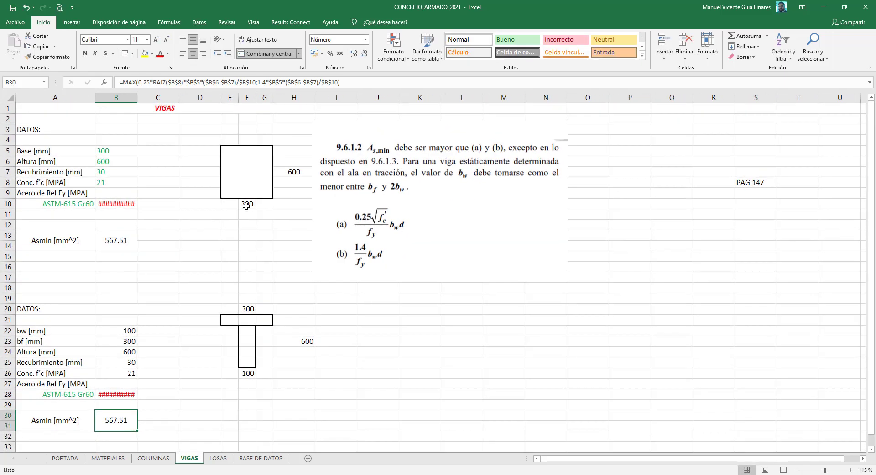
{"action": "double_click", "coordinate": [114, 417]}
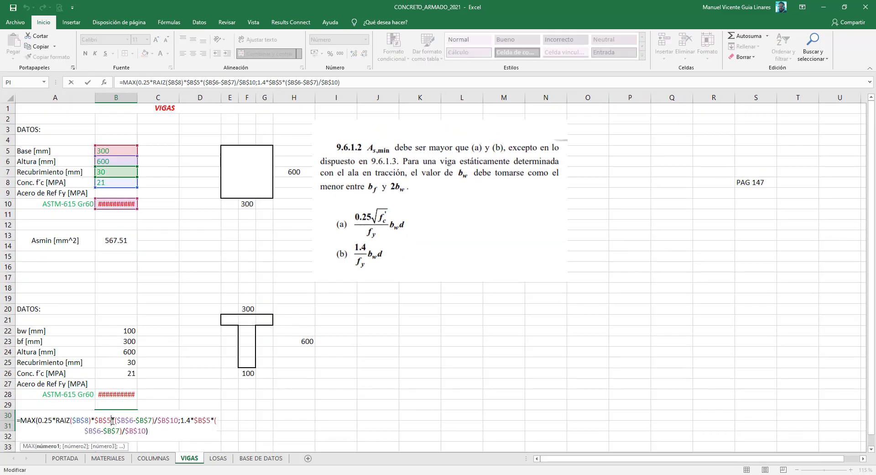
{"action": "left_click_drag", "start_coordinate": [130, 209], "coordinate": [125, 396]}
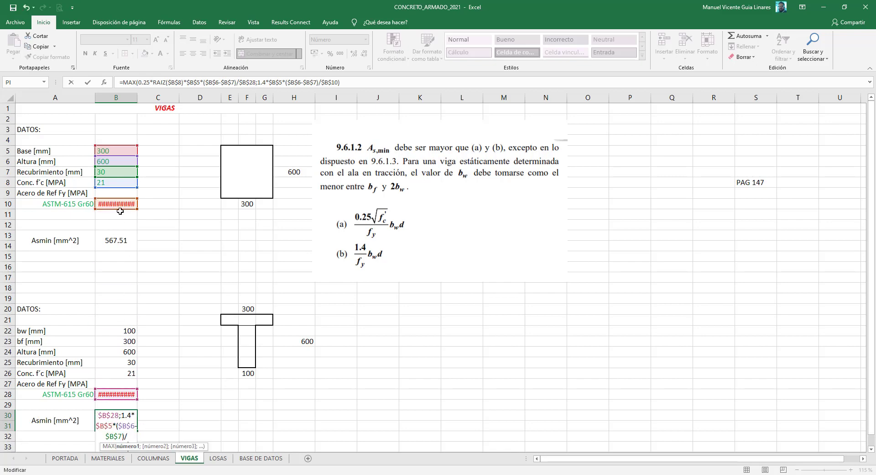
{"action": "left_click_drag", "start_coordinate": [120, 211], "coordinate": [134, 398]}
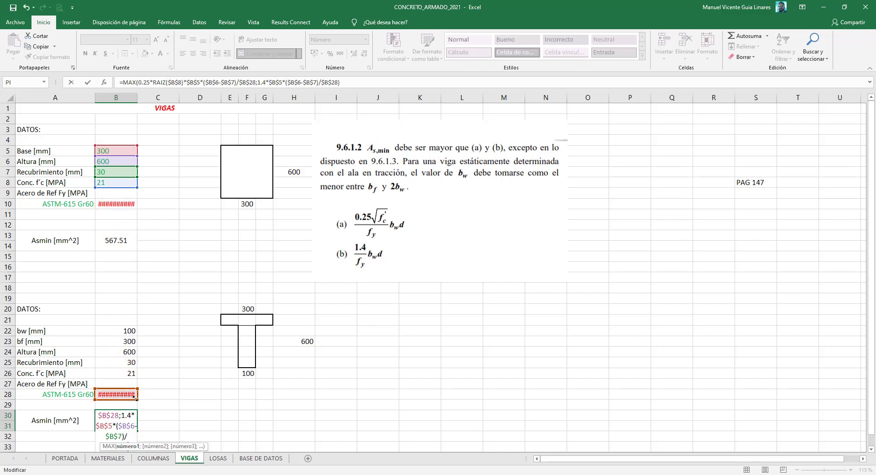
{"action": "left_click_drag", "start_coordinate": [114, 187], "coordinate": [131, 374]}
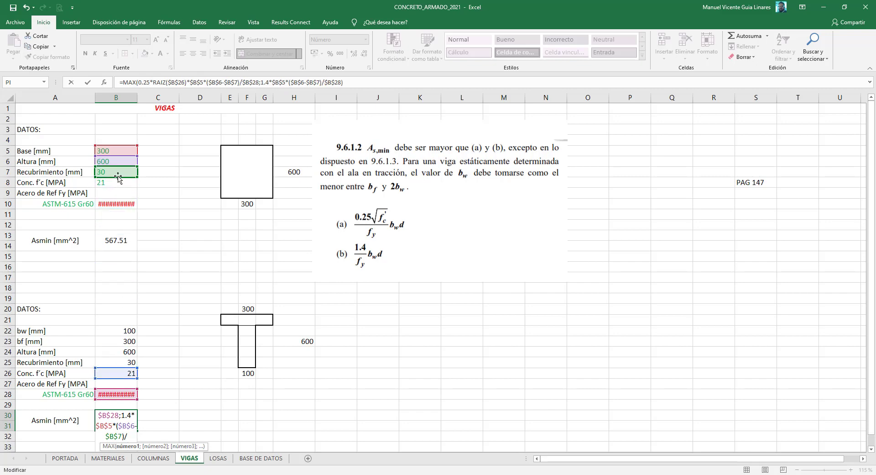
{"action": "left_click_drag", "start_coordinate": [118, 176], "coordinate": [117, 366]}
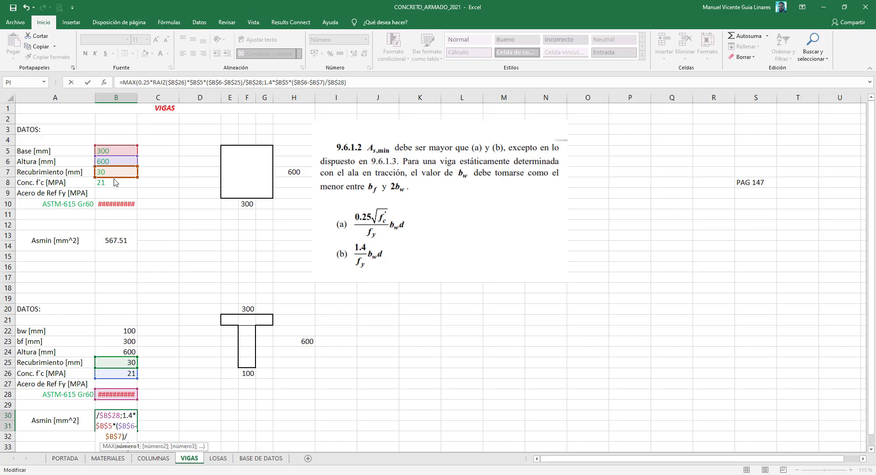
{"action": "left_click_drag", "start_coordinate": [115, 182], "coordinate": [116, 372]}
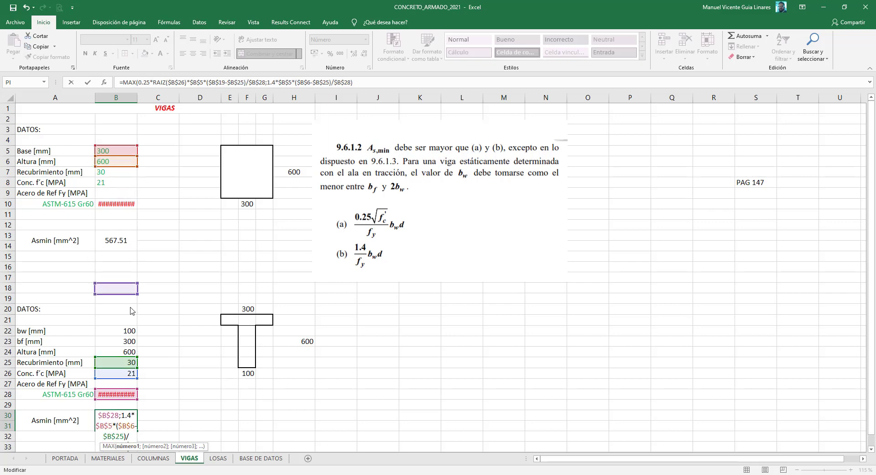
{"action": "mouse_move", "coordinate": [121, 173]}
{"action": "left_mouse_down"}
{"action": "mouse_move", "coordinate": [119, 352]}
{"action": "mouse_move", "coordinate": [132, 343]}
{"action": "left_mouse_up"}
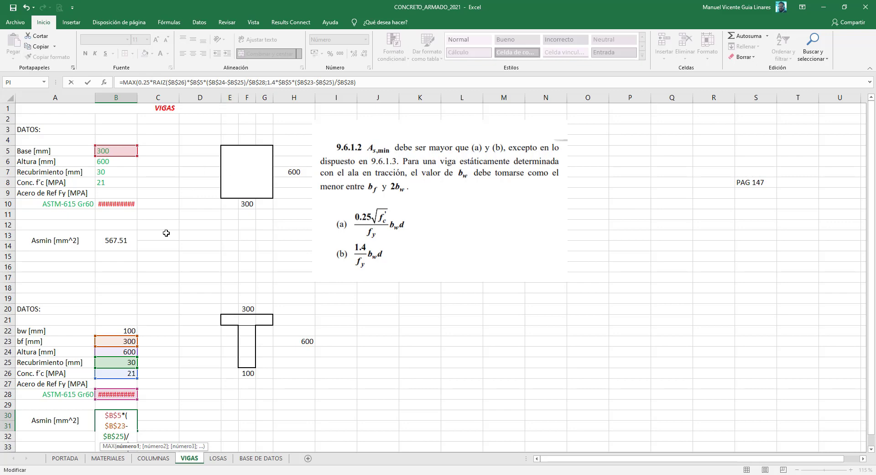
Step: Replace the first $B$5 width with (min($B$23;2*$B$22))
{"action": "scroll", "coordinate": [166, 232], "scroll_direction": "down", "scroll_amount": 1}
{"action": "scroll", "coordinate": [169, 230], "scroll_direction": "up", "scroll_amount": 1}
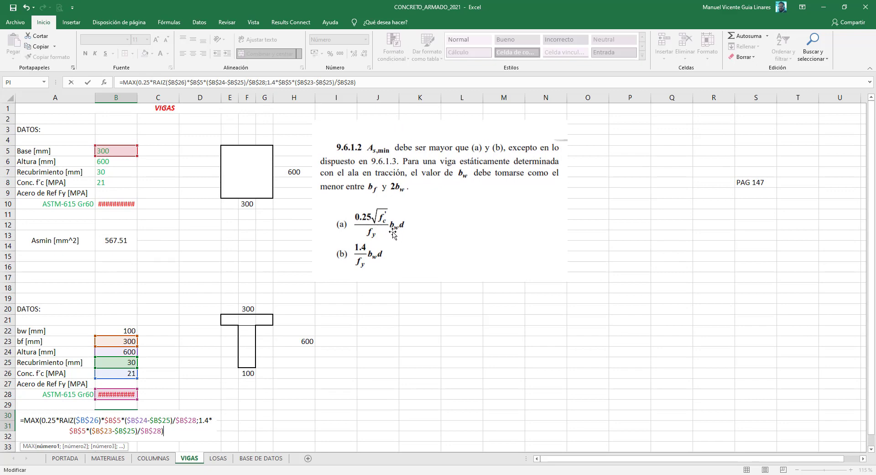
{"action": "left_click_drag", "start_coordinate": [191, 79], "coordinate": [200, 80]}
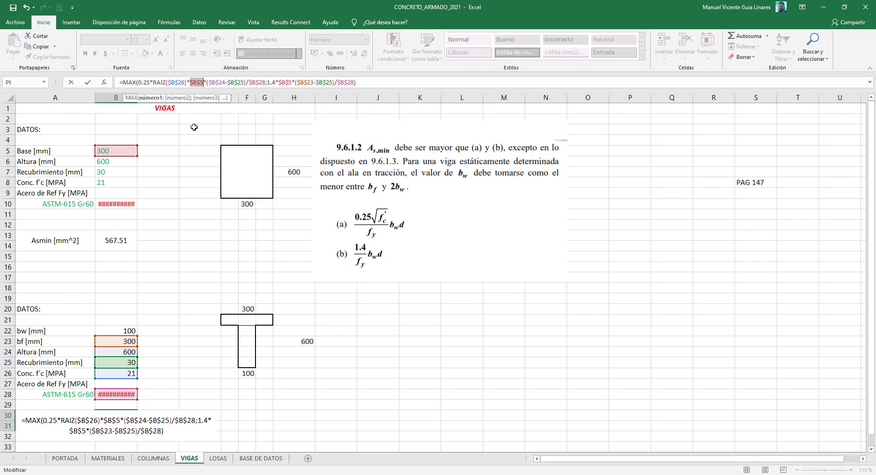
{"action": "type", "text": "max"}
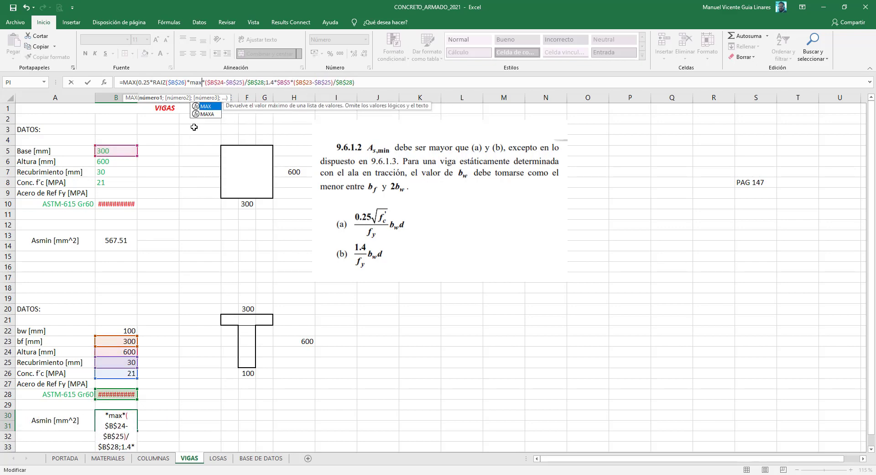
{"action": "type", "text": "("}
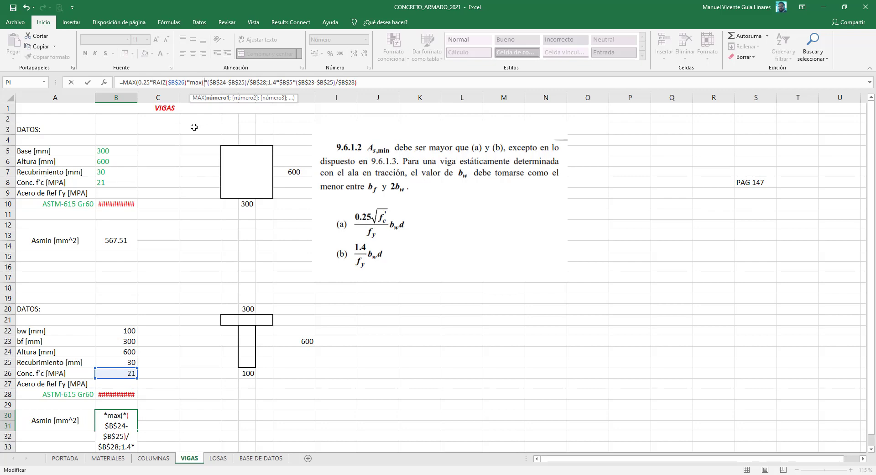
{"action": "key", "text": "BackSpace"}
{"action": "key", "text": "BackSpace"}
{"action": "key", "text": "BackSpace"}
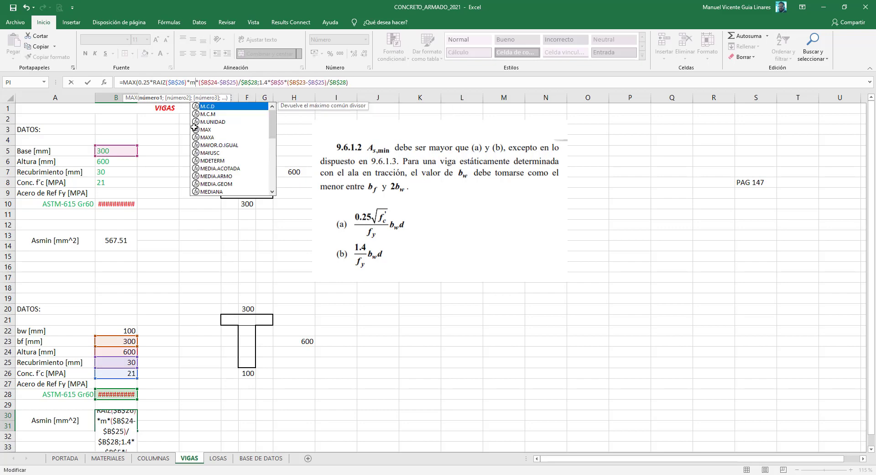
{"action": "key", "text": "BackSpace"}
{"action": "type", "text": "(min"}
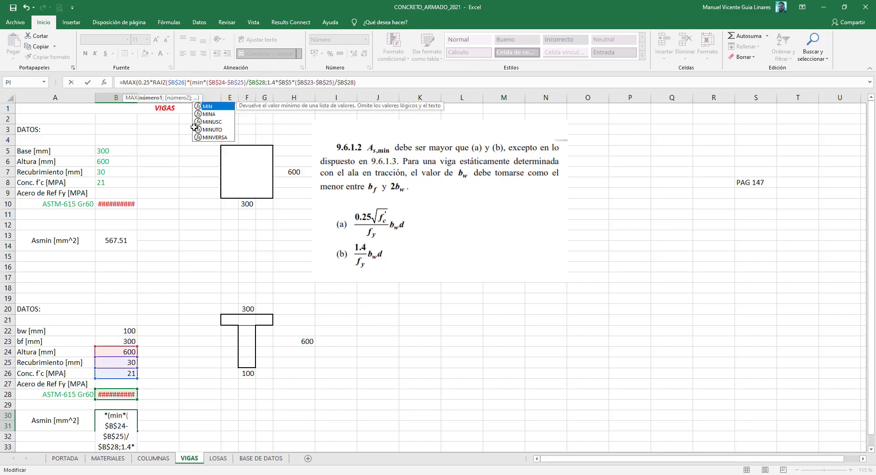
{"action": "type", "text": "("}
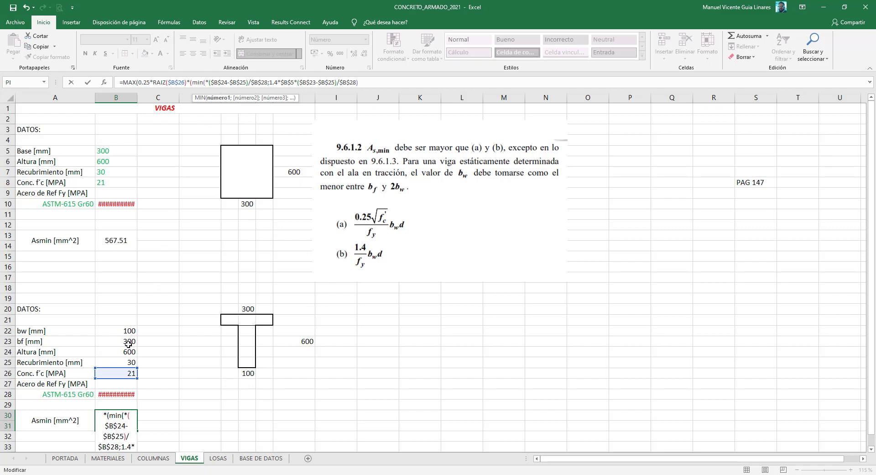
{"action": "left_click", "coordinate": [128, 341]}
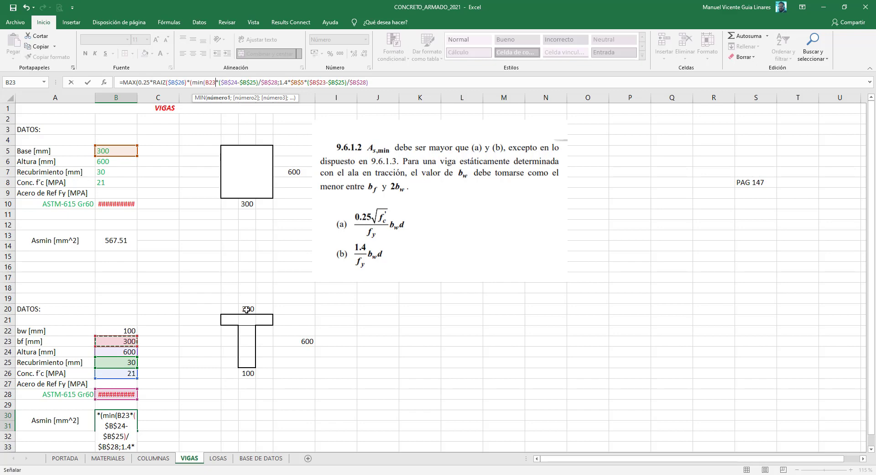
{"action": "key", "text": "F4"}
{"action": "type", "text": "$B$23;"}
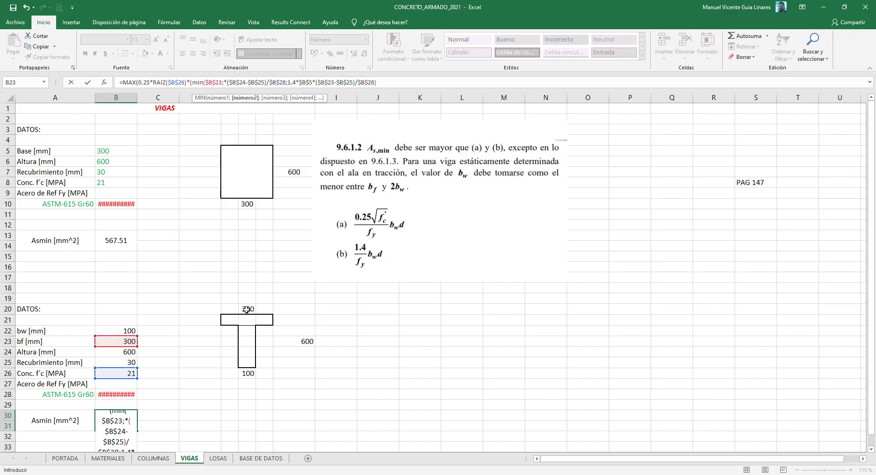
{"action": "type", "text": "2*"}
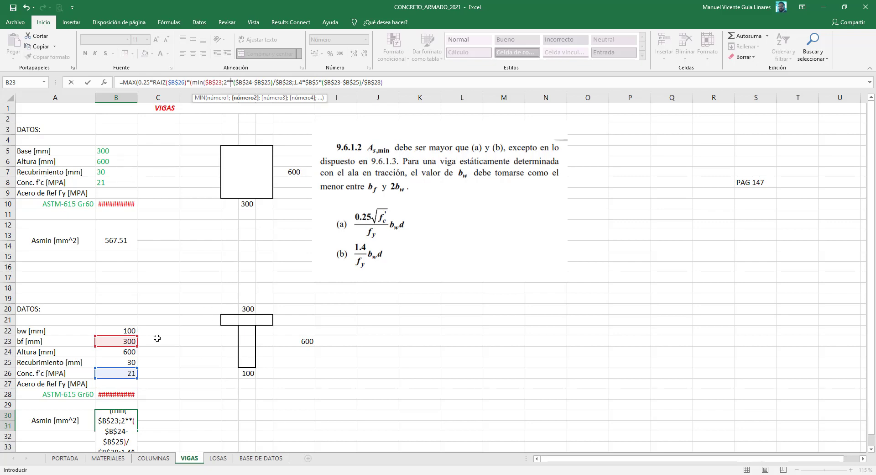
{"action": "left_click", "coordinate": [131, 330]}
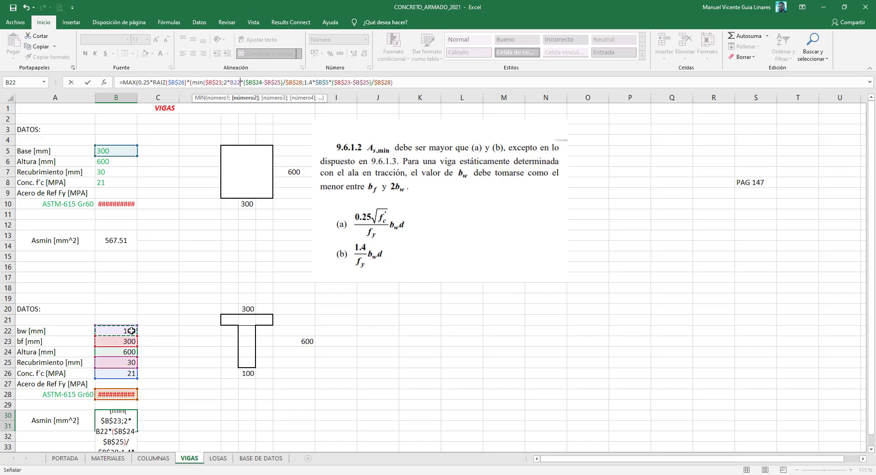
{"action": "key", "text": "F4"}
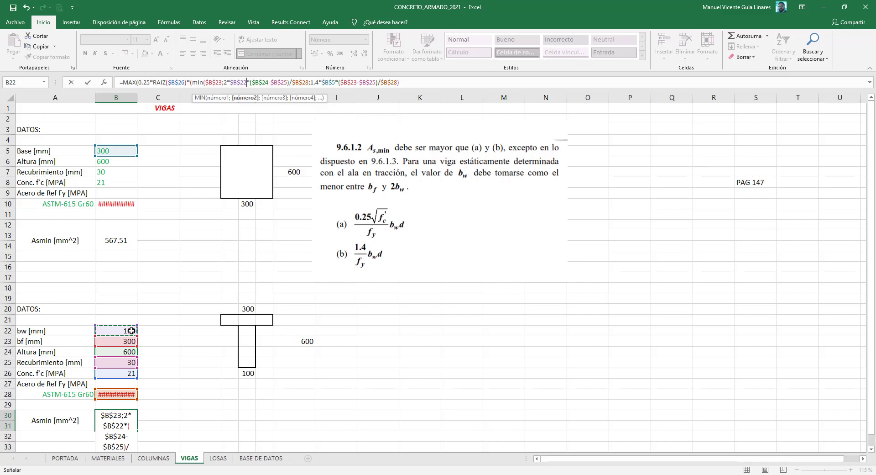
{"action": "type", "text": "))"}
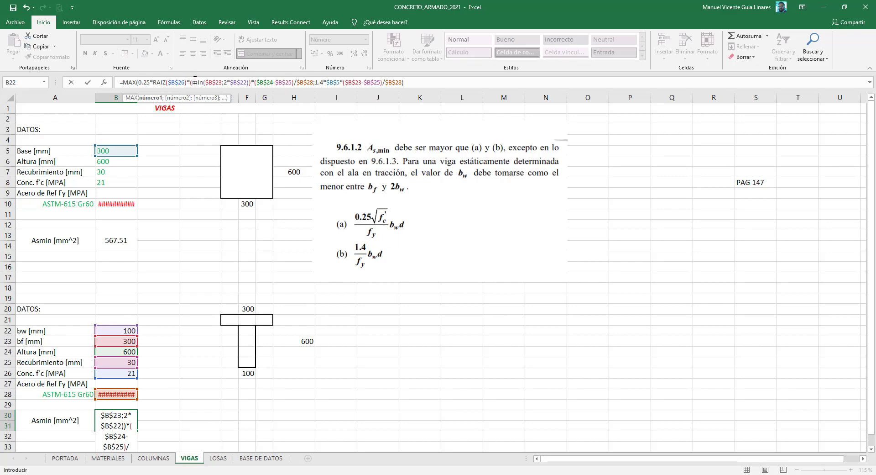
Step: Copy the min($B$23;2*$B$22) expression over the second term's $B$5 reference
{"action": "left_click_drag", "start_coordinate": [190, 82], "coordinate": [251, 83]}
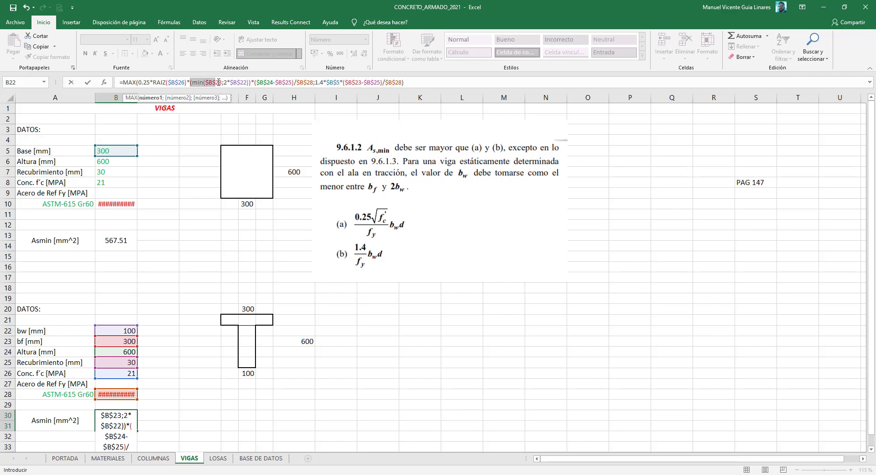
{"action": "right_click", "coordinate": [250, 83]}
{"action": "left_click", "coordinate": [273, 94]}
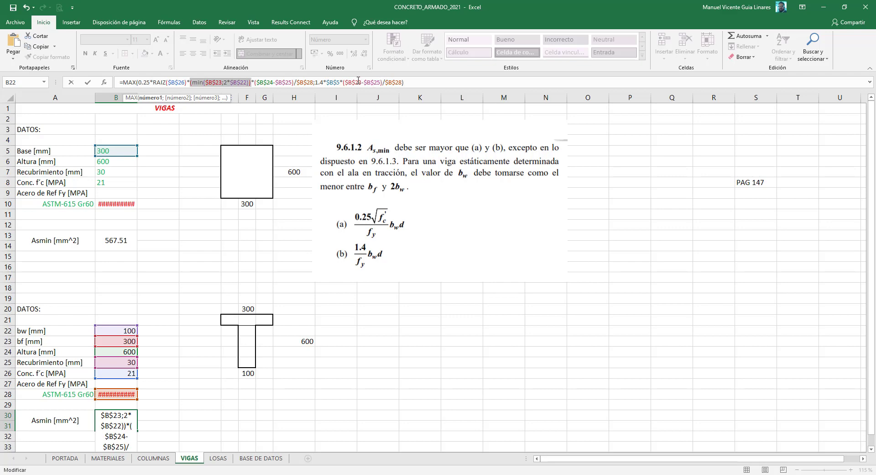
{"action": "left_click", "coordinate": [326, 82]}
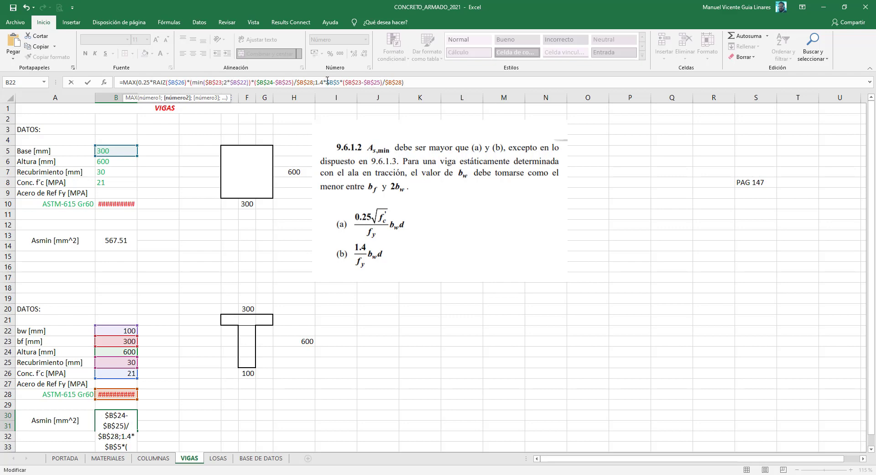
{"action": "left_click_drag", "start_coordinate": [326, 82], "coordinate": [341, 82]}
{"action": "right_click", "coordinate": [339, 83]}
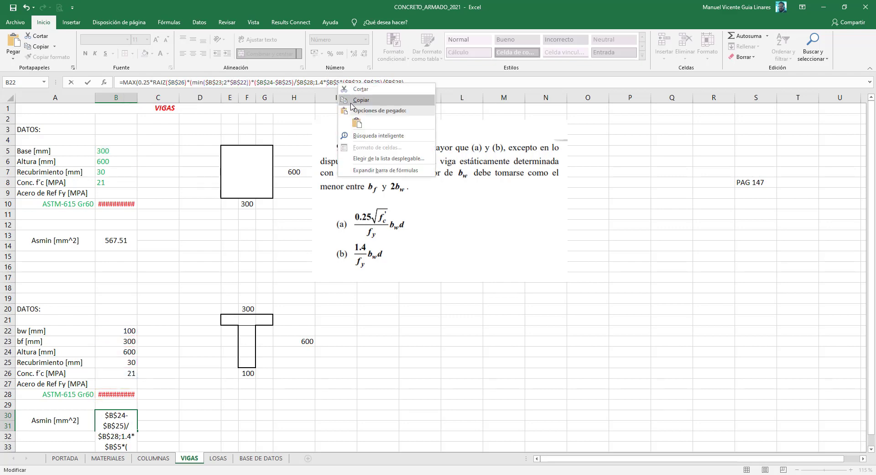
{"action": "left_click", "coordinate": [357, 122]}
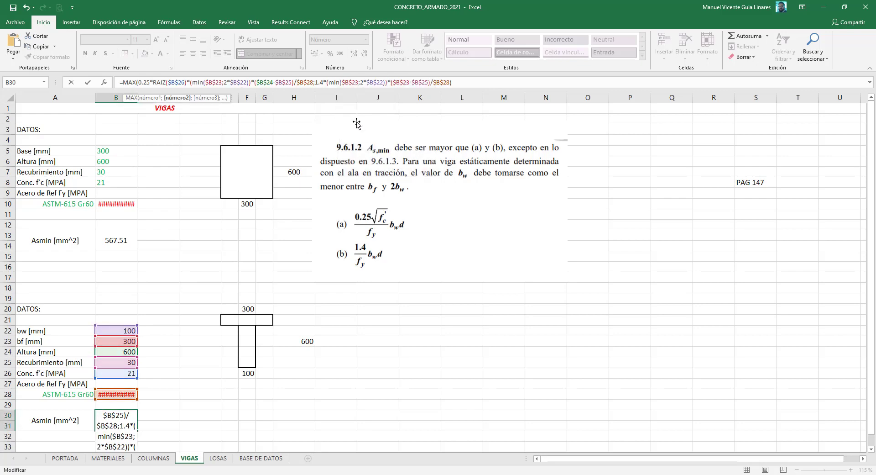
Step: Commit the T-section Asmin formula and widen column B so 421.84 MPA displays fully
{"action": "key", "text": "Return"}
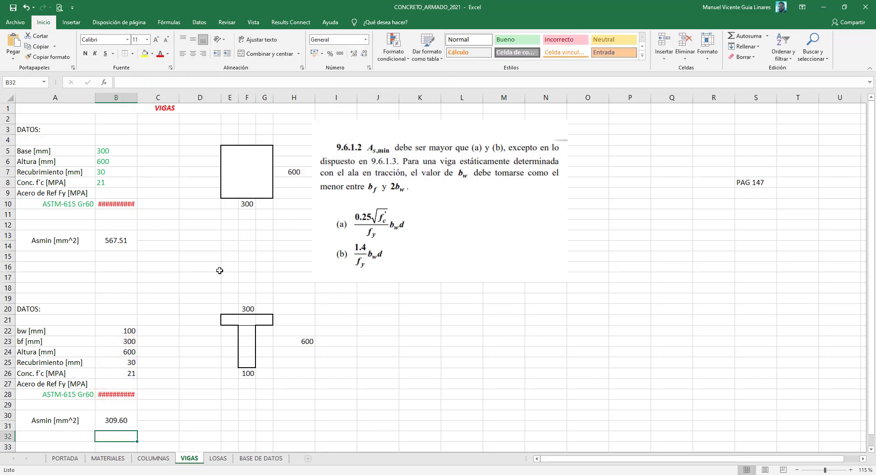
{"action": "left_click_drag", "start_coordinate": [137, 98], "coordinate": [143, 99]}
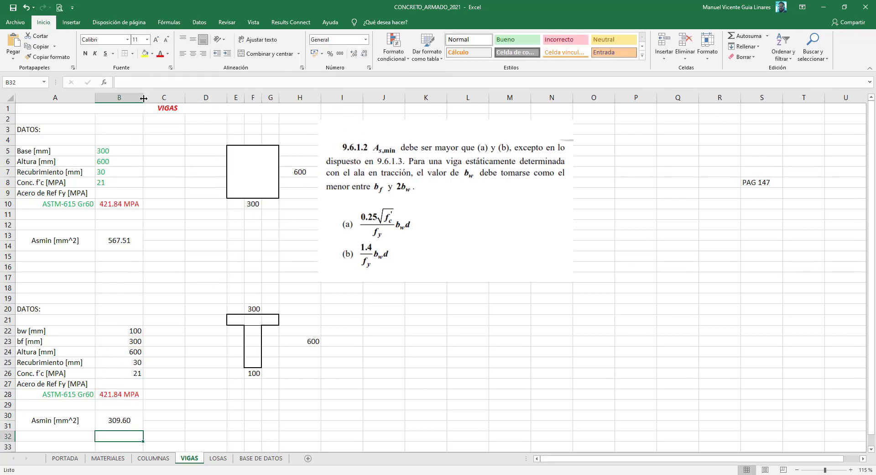
{"action": "scroll", "coordinate": [255, 352], "scroll_direction": "down", "scroll_amount": 1}
{"action": "scroll", "coordinate": [255, 351], "scroll_direction": "down", "scroll_amount": 1}
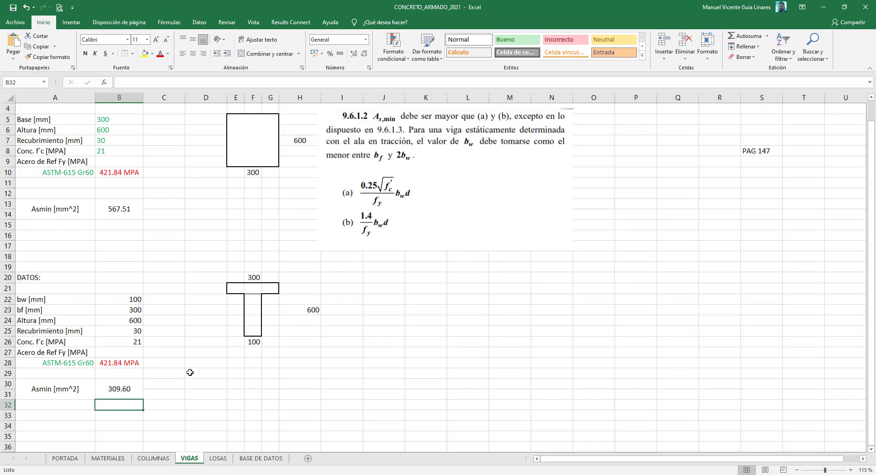
{"action": "left_click", "coordinate": [137, 385]}
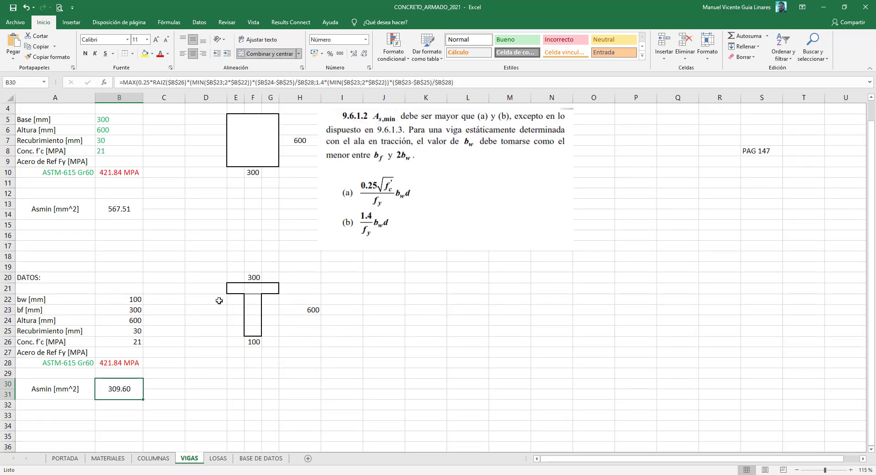
{"action": "scroll", "coordinate": [244, 287], "scroll_direction": "up", "scroll_amount": 2}
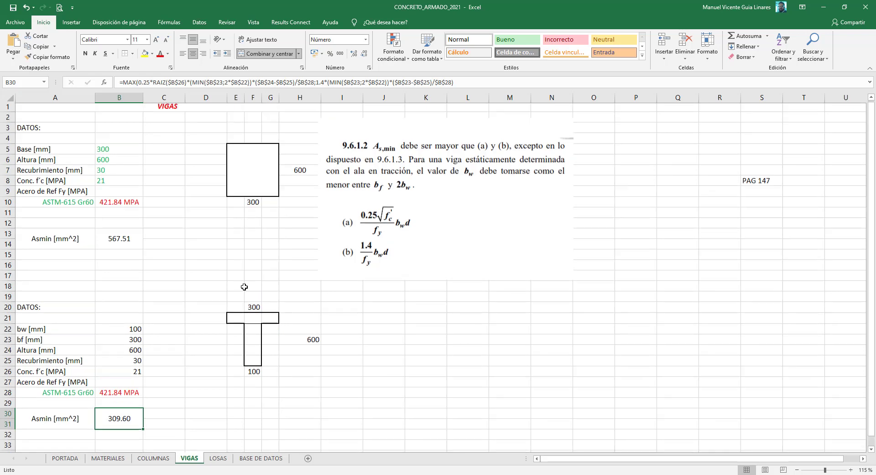
{"action": "scroll", "coordinate": [244, 287], "scroll_direction": "down", "scroll_amount": 2}
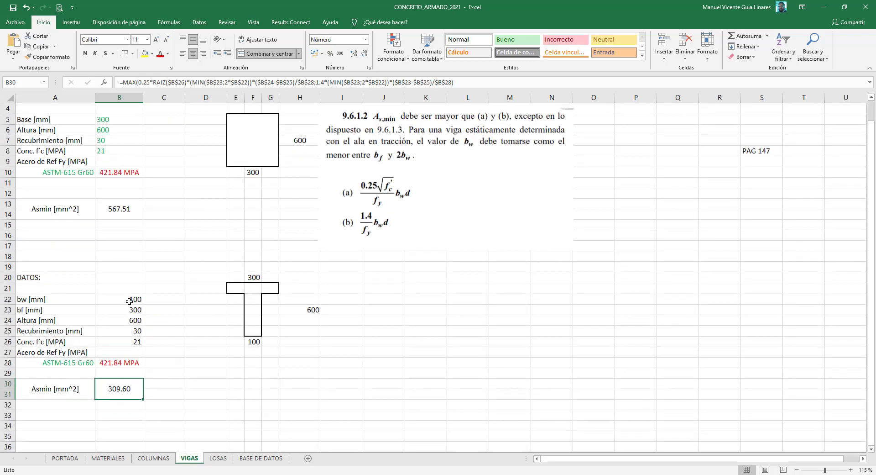
Step: Set the T-section bw in B22 to 300, raising Asmin in B30 to 464.40
{"action": "left_click", "coordinate": [130, 300]}
{"action": "type", "text": "300"}
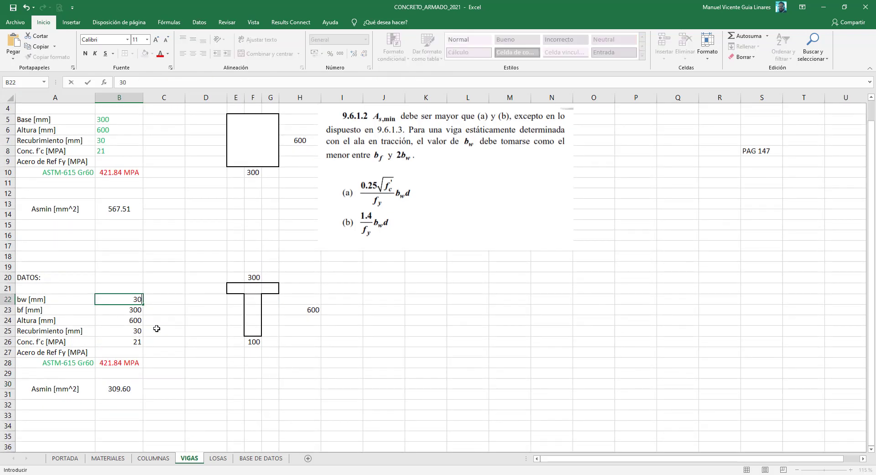
{"action": "key", "text": "Return"}
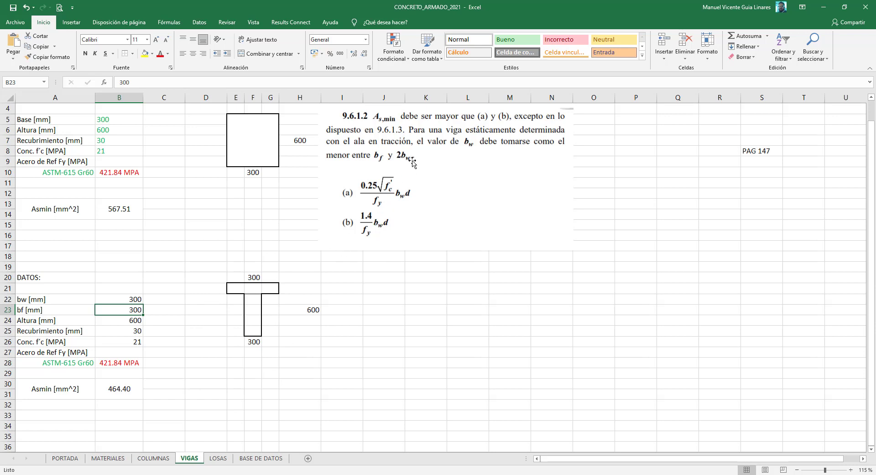
{"action": "scroll", "coordinate": [418, 194], "scroll_direction": "up", "scroll_amount": 1}
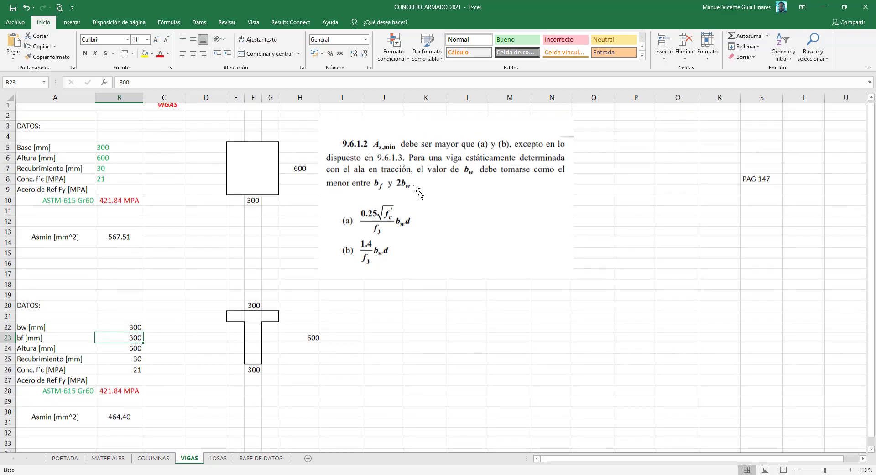
{"action": "scroll", "coordinate": [419, 196], "scroll_direction": "down", "scroll_amount": 1}
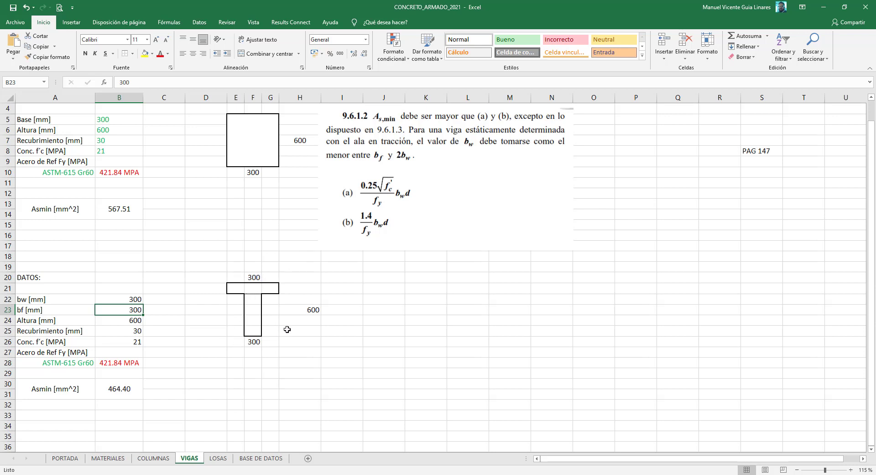
{"action": "scroll", "coordinate": [287, 328], "scroll_direction": "up", "scroll_amount": 1}
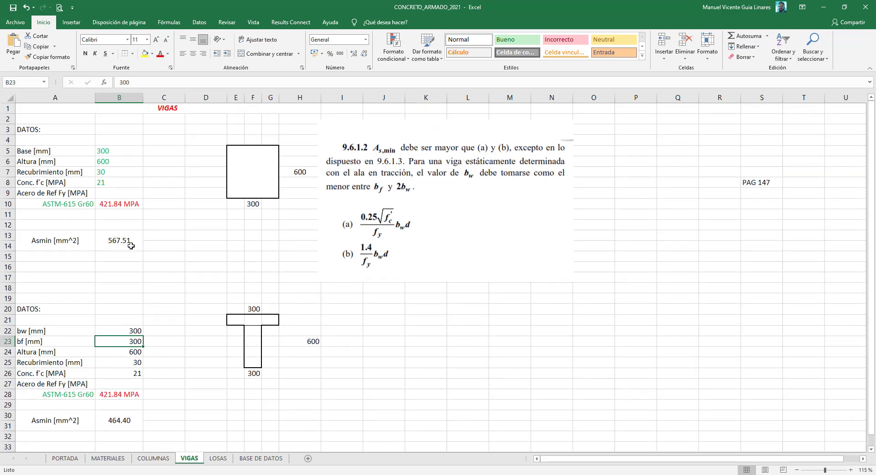
{"action": "left_click", "coordinate": [126, 424]}
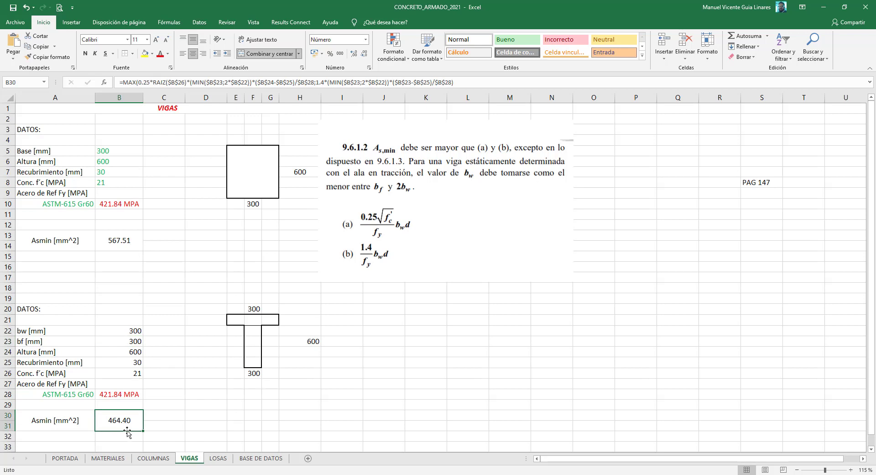
{"action": "double_click", "coordinate": [132, 417]}
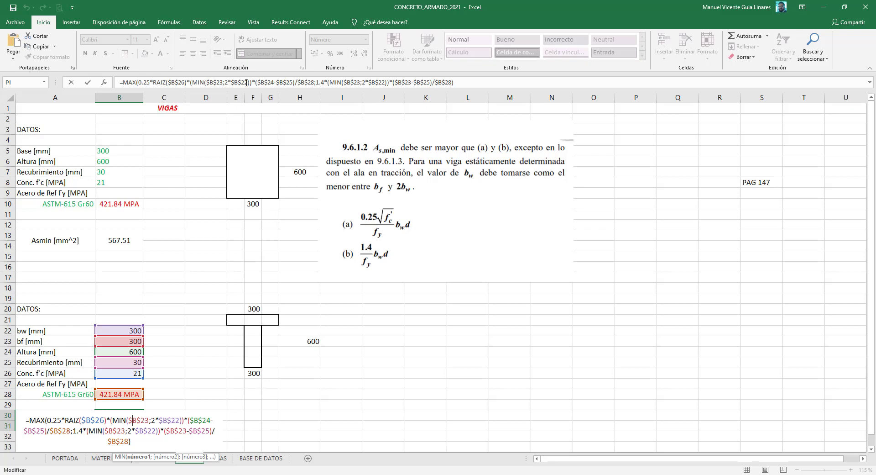
{"action": "left_click_drag", "start_coordinate": [231, 82], "coordinate": [248, 82]}
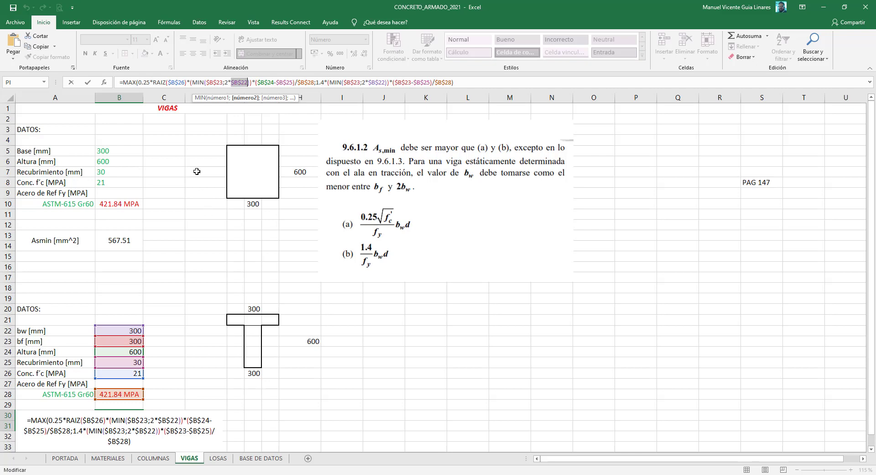
{"action": "left_click_drag", "start_coordinate": [207, 83], "coordinate": [223, 83]}
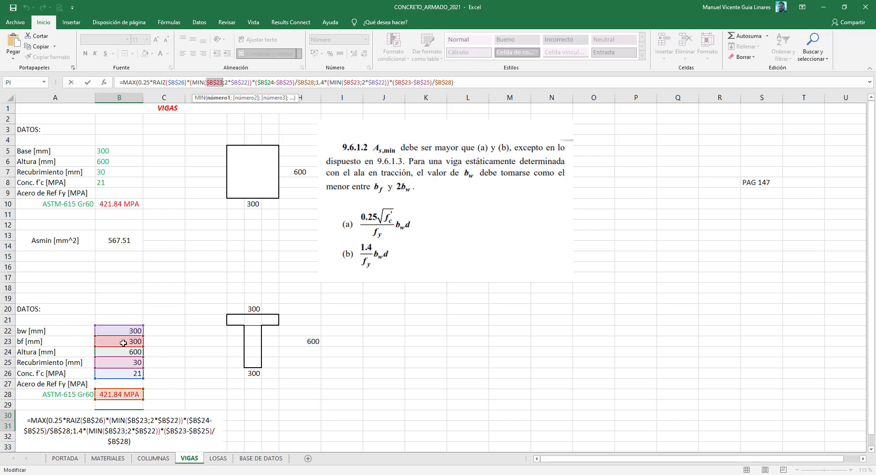
{"action": "key", "text": "ctrl+Return"}
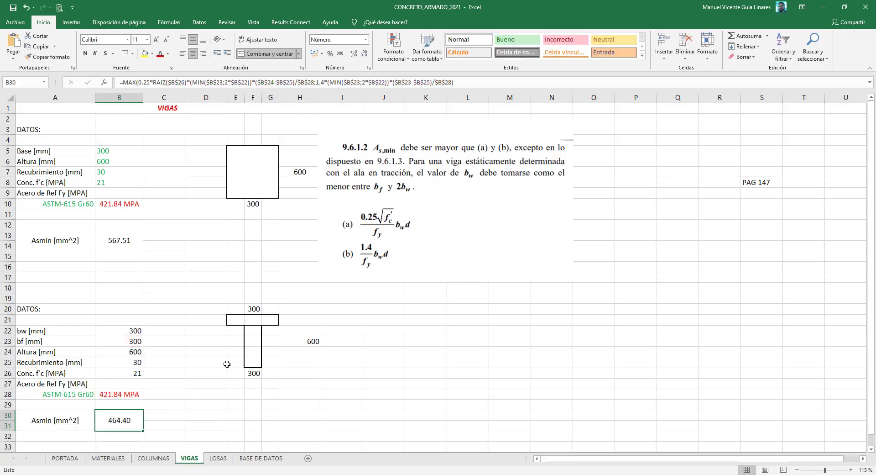
Step: Enter =F20 in bw (B22) and =F26 in bf (B23), accepting the circular-reference warning
{"action": "left_click", "coordinate": [129, 329]}
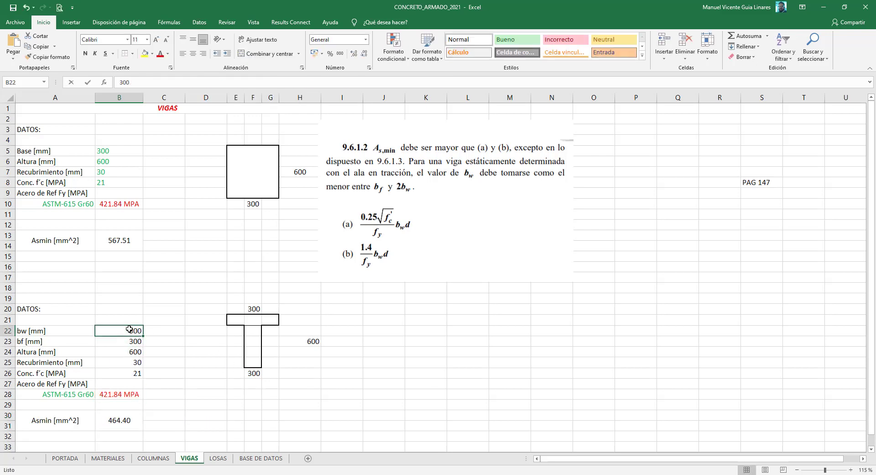
{"action": "left_click", "coordinate": [255, 373]}
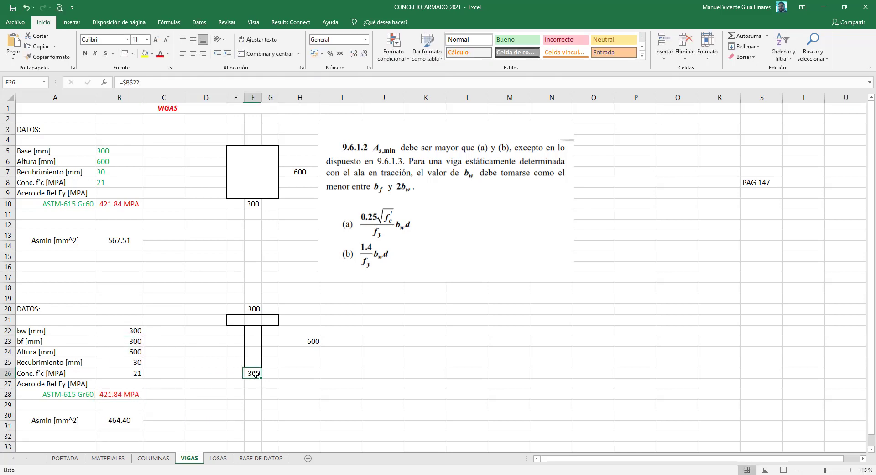
{"action": "left_click", "coordinate": [130, 331]}
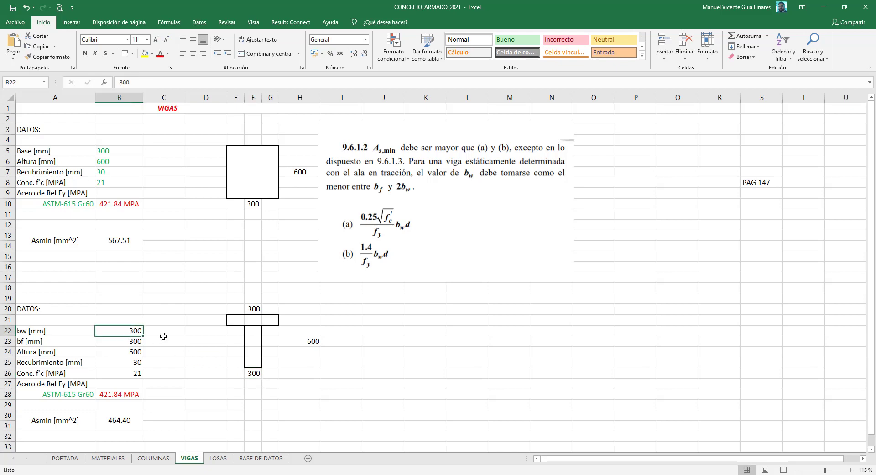
{"action": "type", "text": "="}
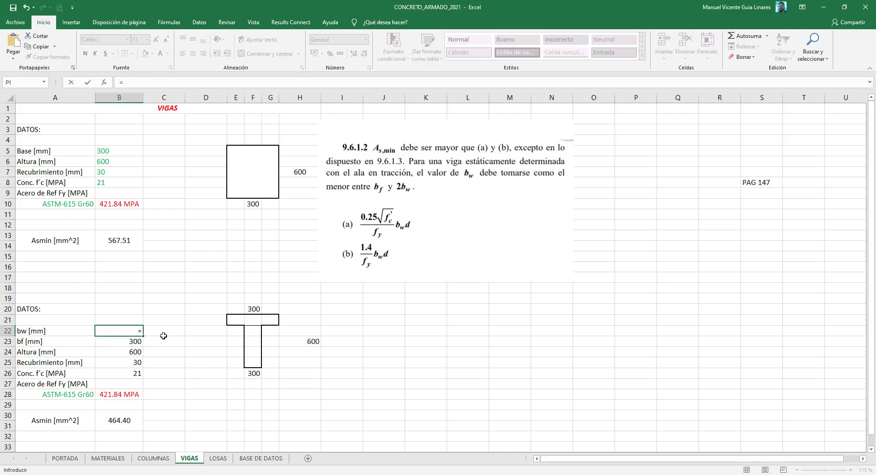
{"action": "left_click", "coordinate": [250, 308]}
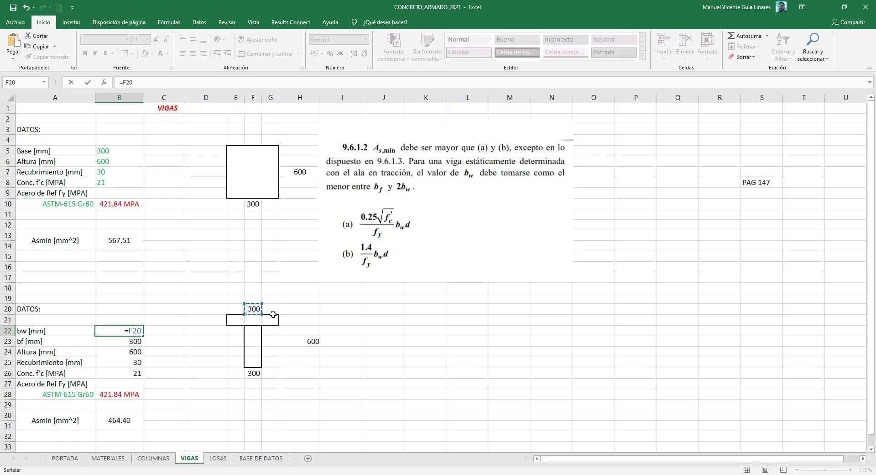
{"action": "key", "text": "Return"}
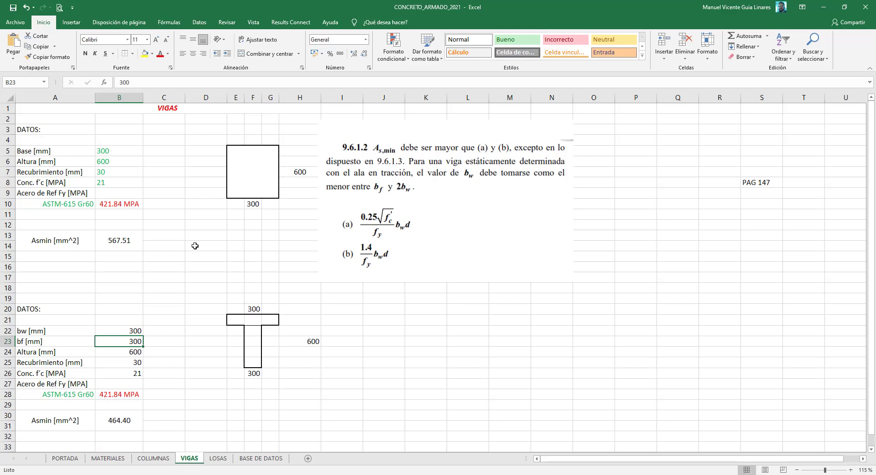
{"action": "type", "text": "="}
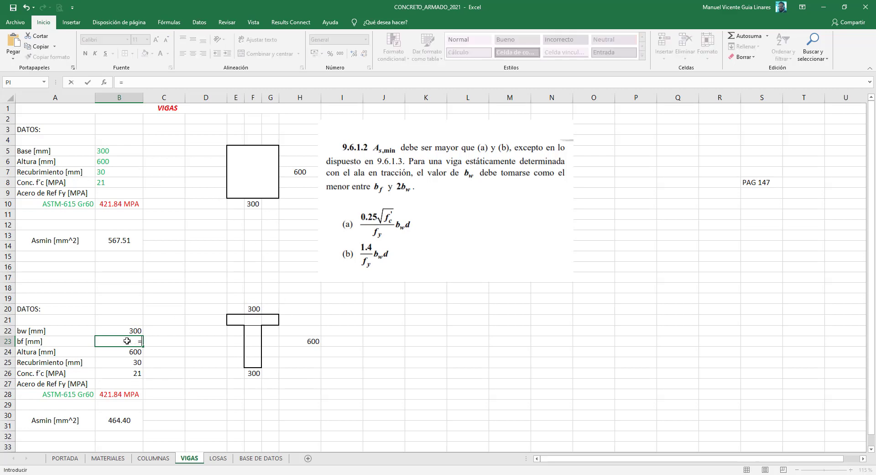
{"action": "left_click", "coordinate": [256, 374]}
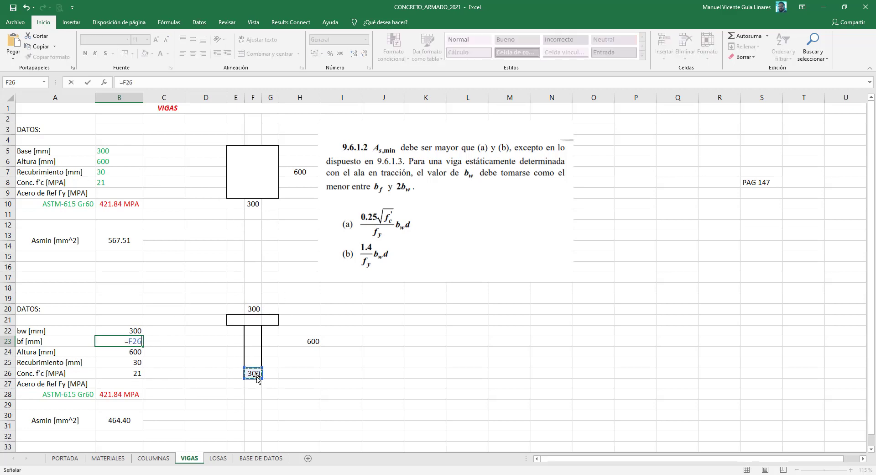
{"action": "key", "text": "Return"}
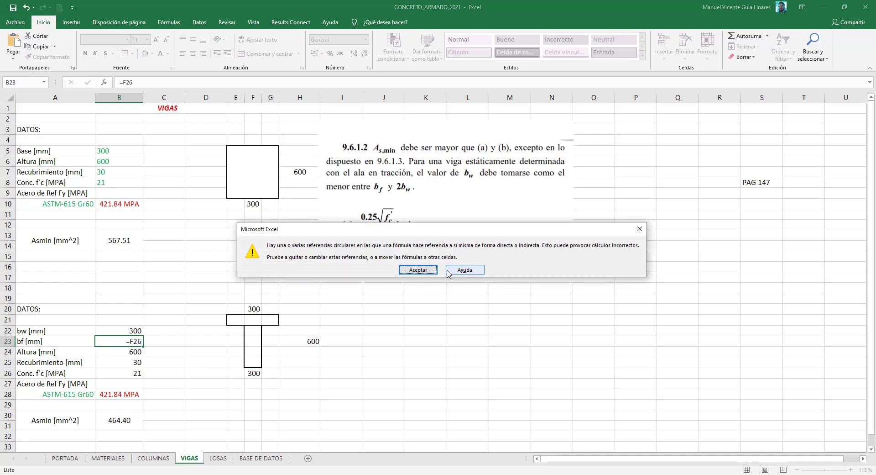
{"action": "left_click", "coordinate": [418, 270]}
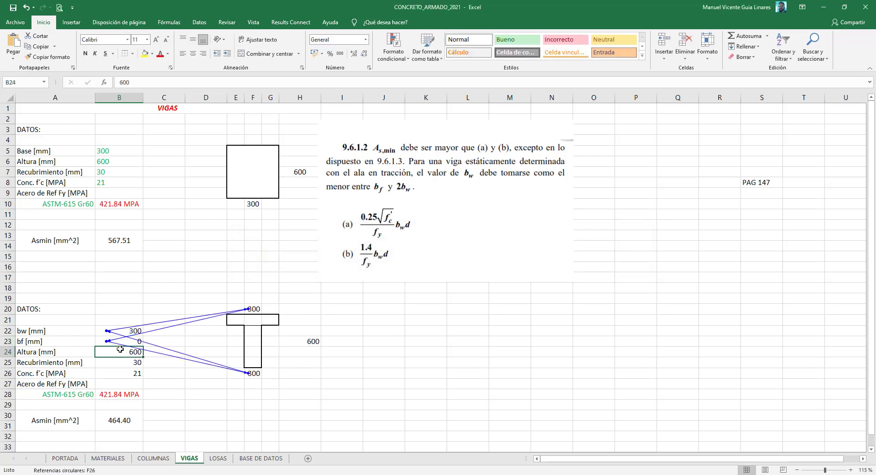
Step: Recommit the T-section Asmin formula in B30, then clear it
{"action": "left_click", "coordinate": [127, 414]}
{"action": "left_click", "coordinate": [484, 80]}
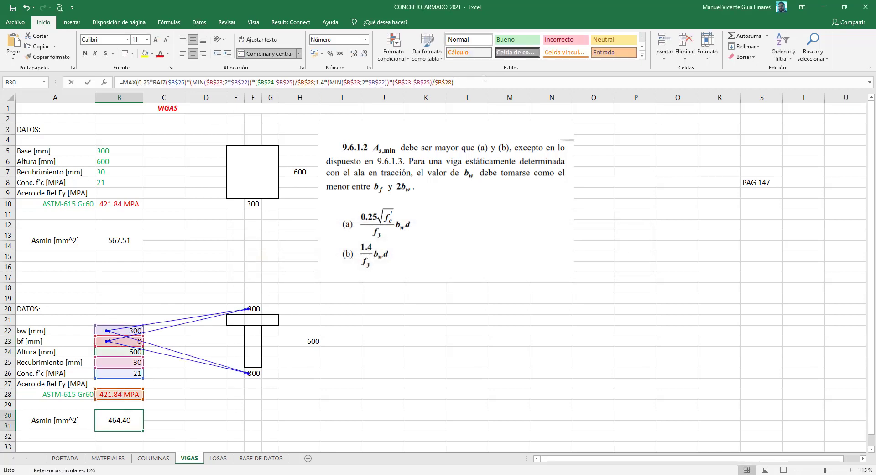
{"action": "left_click", "coordinate": [468, 81]}
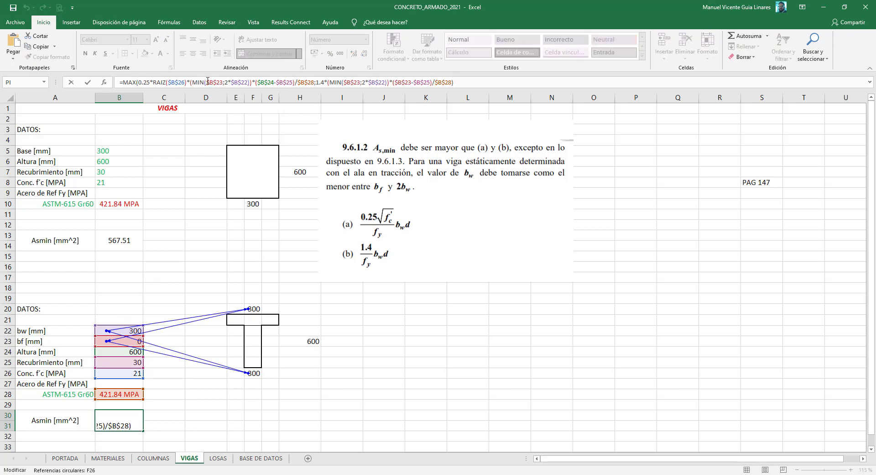
{"action": "key", "text": "ctrl+Return"}
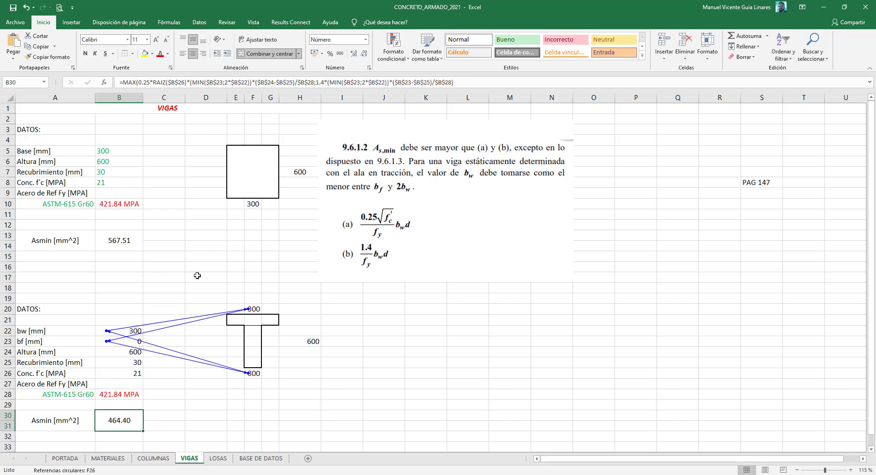
{"action": "key", "text": "Delete"}
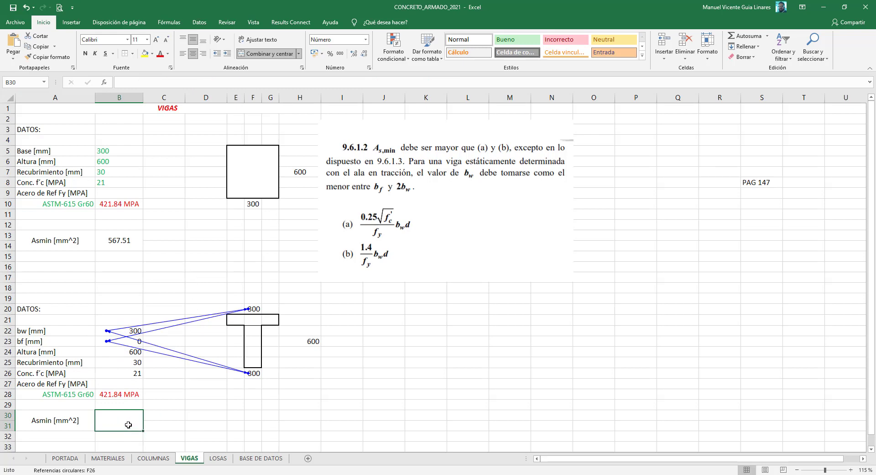
{"action": "left_click", "coordinate": [219, 413]}
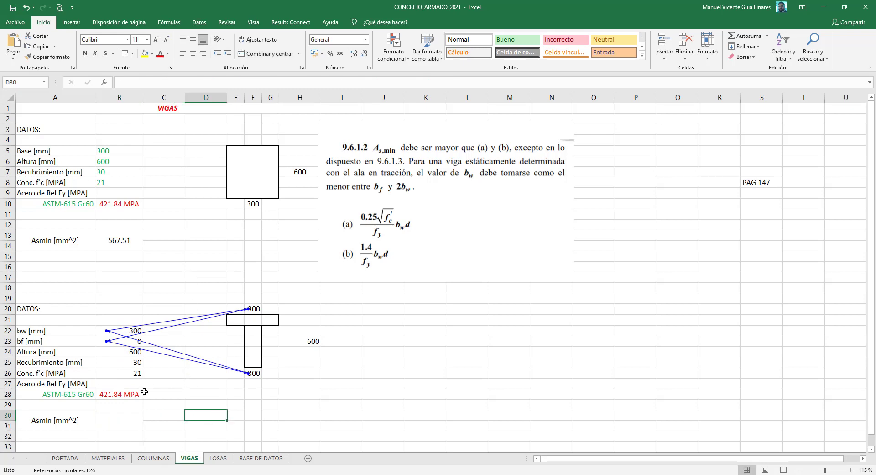
Step: Follow the circular trace arrows and delete the F20, H23 and F26 dimension labels
{"action": "double_click", "coordinate": [117, 333]}
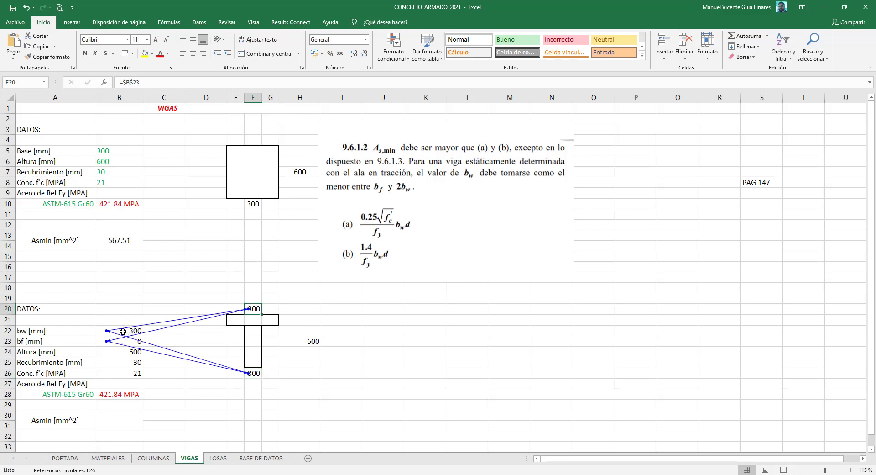
{"action": "double_click", "coordinate": [123, 334]}
{"action": "left_click", "coordinate": [251, 309]}
{"action": "key", "text": "Delete"}
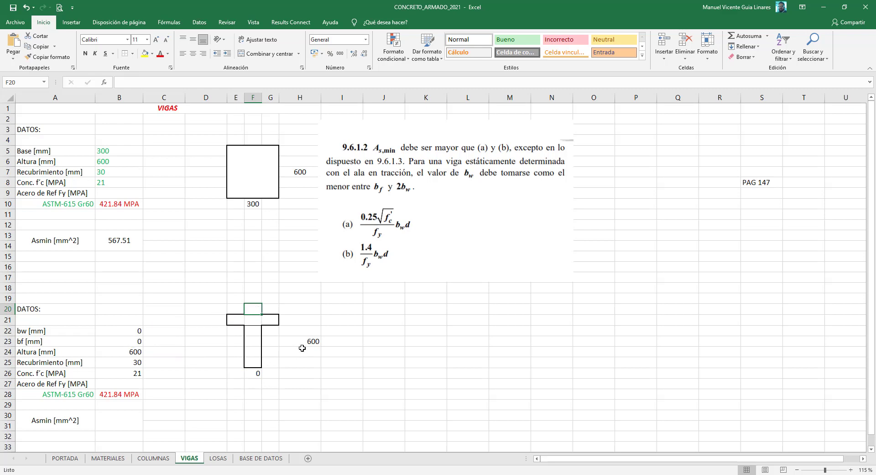
{"action": "left_click", "coordinate": [303, 343]}
{"action": "key", "text": "Delete"}
{"action": "left_click", "coordinate": [254, 376]}
{"action": "key", "text": "Delete"}
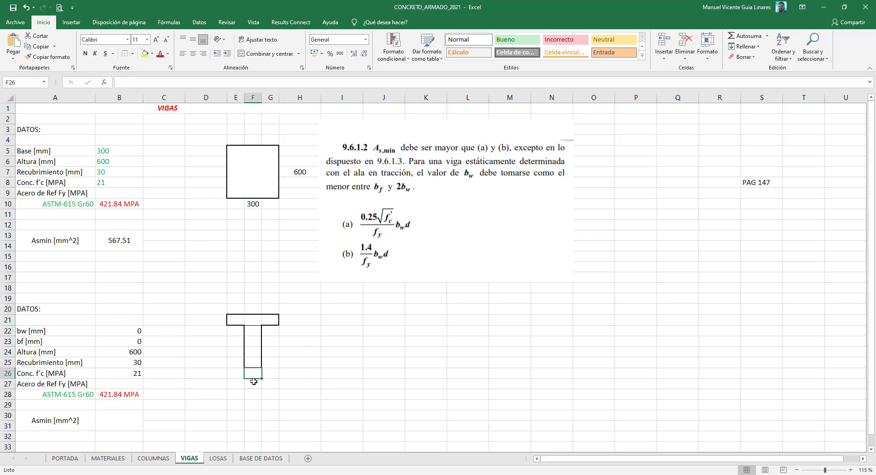
Step: Undo the label deletions and dismiss the circular-reference warning and its help page
{"action": "key", "text": "ctrl+z"}
{"action": "key", "text": "ctrl+z"}
{"action": "key", "text": "ctrl+z"}
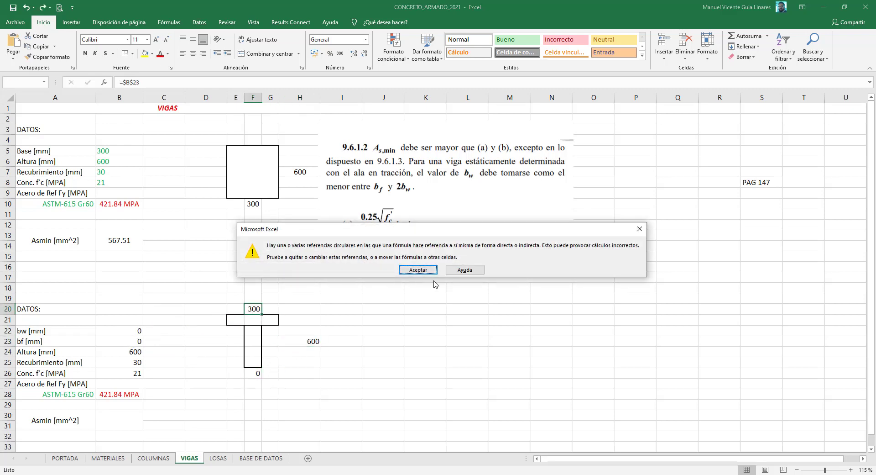
{"action": "left_click", "coordinate": [464, 270]}
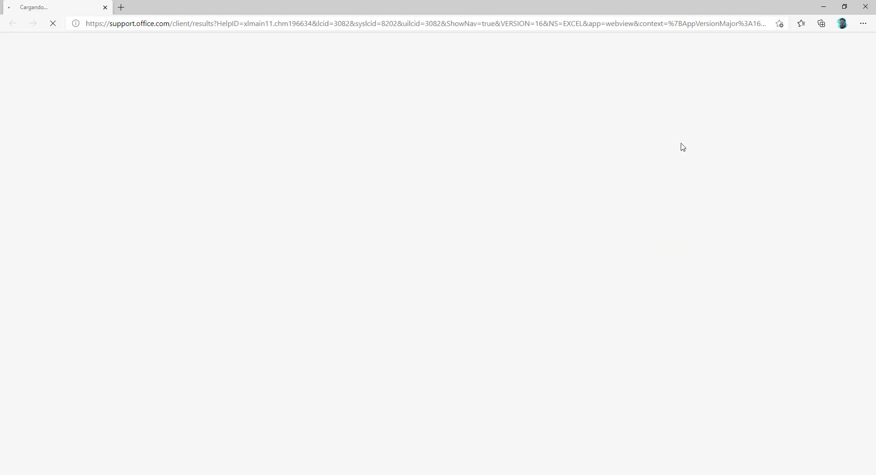
{"action": "left_click", "coordinate": [866, 6]}
{"action": "left_click", "coordinate": [410, 273]}
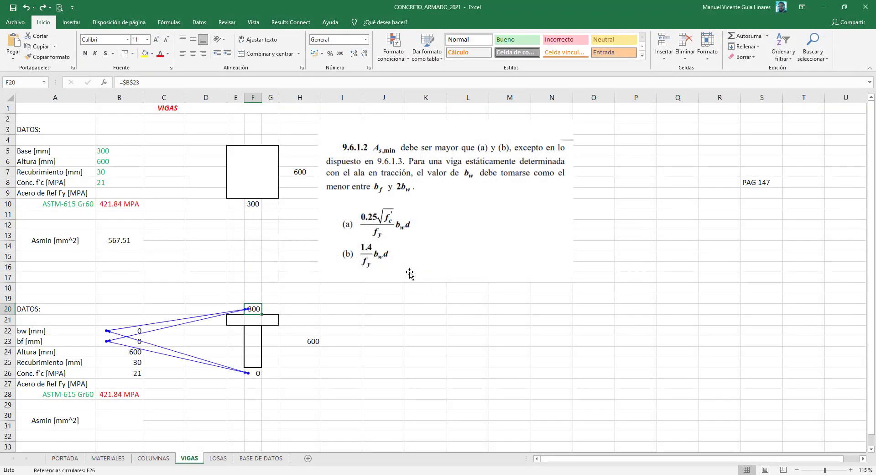
{"action": "key", "text": "ctrl+z"}
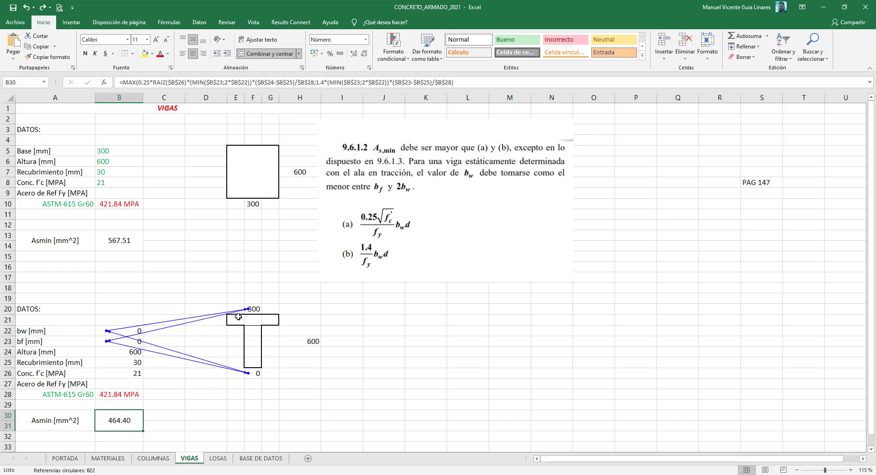
Step: Delete the F20, H23 and F26 labels again and inspect the bw formula in B22
{"action": "left_click", "coordinate": [254, 308]}
{"action": "key", "text": "Delete"}
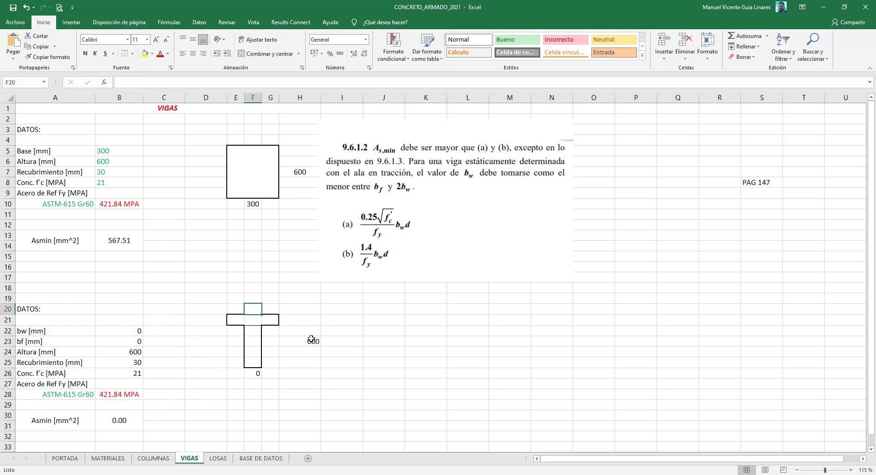
{"action": "left_click", "coordinate": [313, 341]}
{"action": "key", "text": "Delete"}
{"action": "left_click", "coordinate": [254, 373]}
{"action": "key", "text": "Delete"}
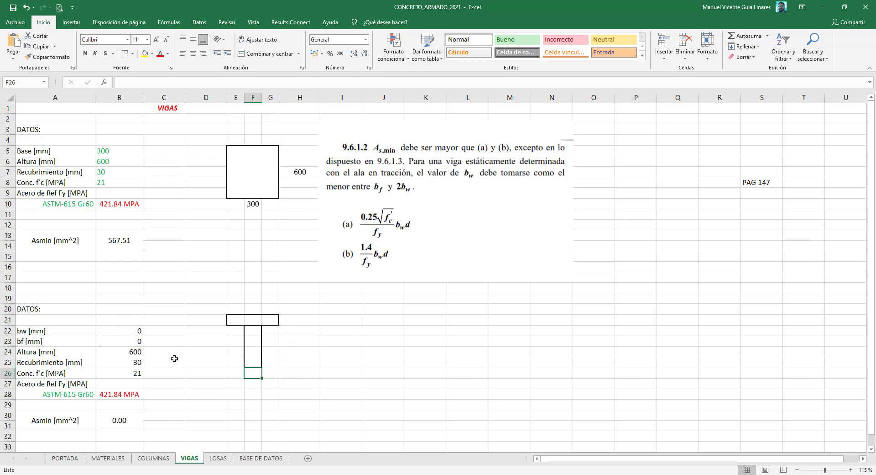
{"action": "left_click", "coordinate": [132, 332]}
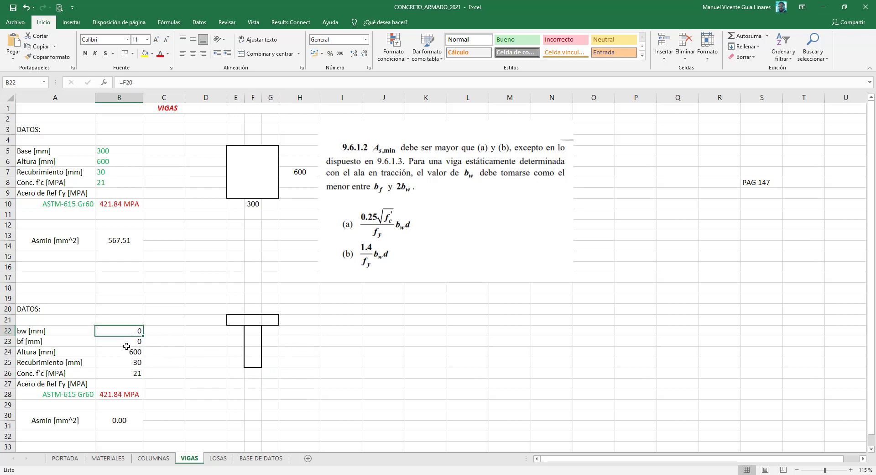
Step: Restore the Altura input cell B24 to 600 after a mistaken formula entry
{"action": "left_click", "coordinate": [130, 352]}
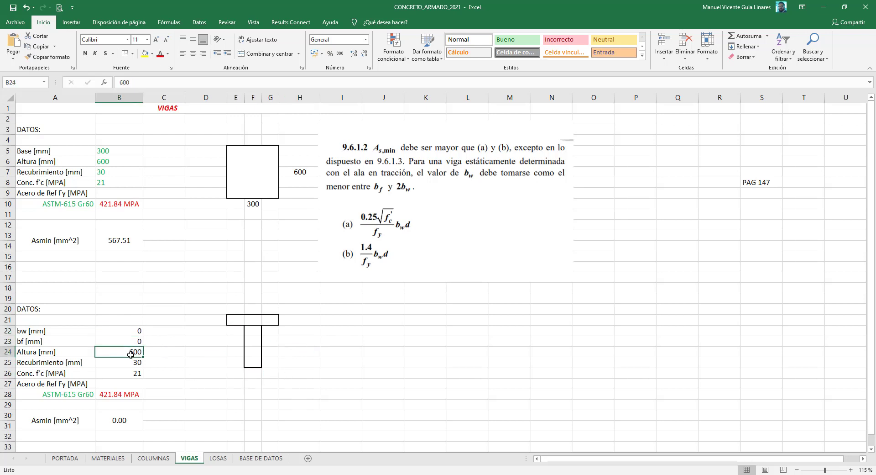
{"action": "type", "text": "="}
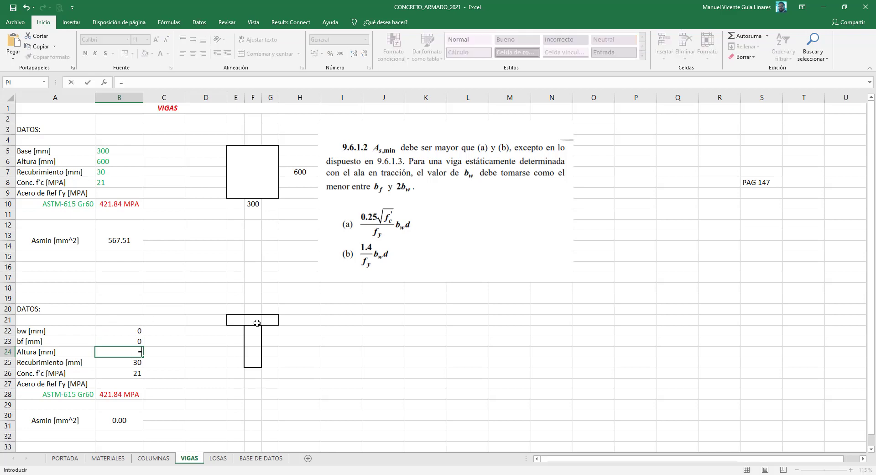
{"action": "left_click", "coordinate": [312, 345]}
{"action": "key", "text": "Return"}
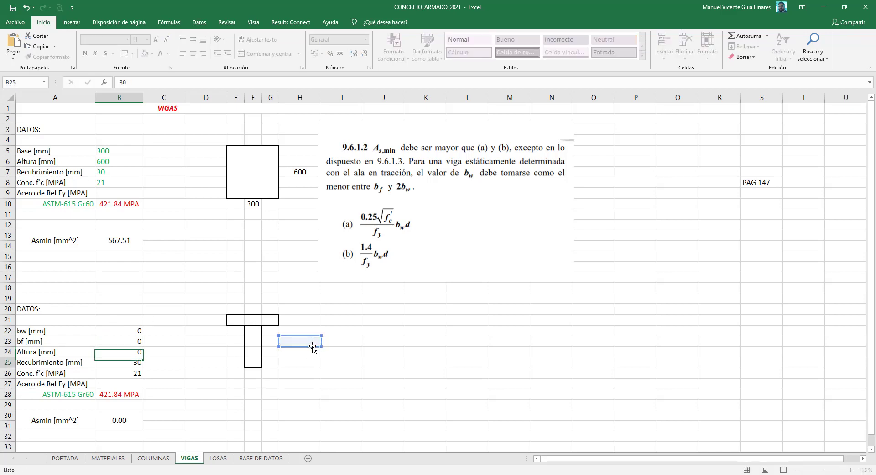
{"action": "left_click", "coordinate": [127, 349]}
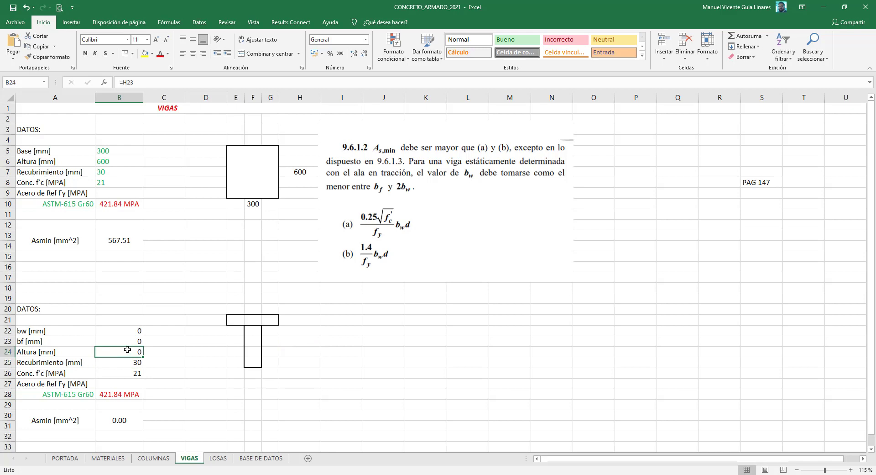
{"action": "type", "text": "600"}
{"action": "key", "text": "Return"}
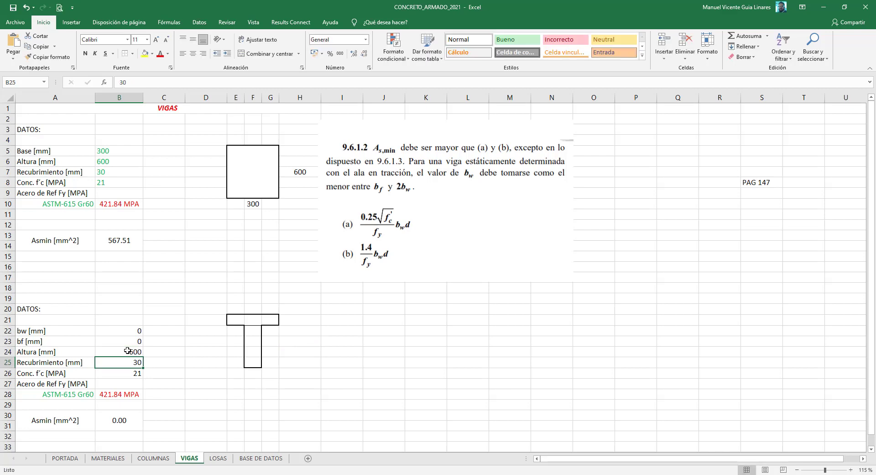
Step: Link the height label H23 to Altura with =B24, so it shows 600
{"action": "left_click", "coordinate": [303, 342]}
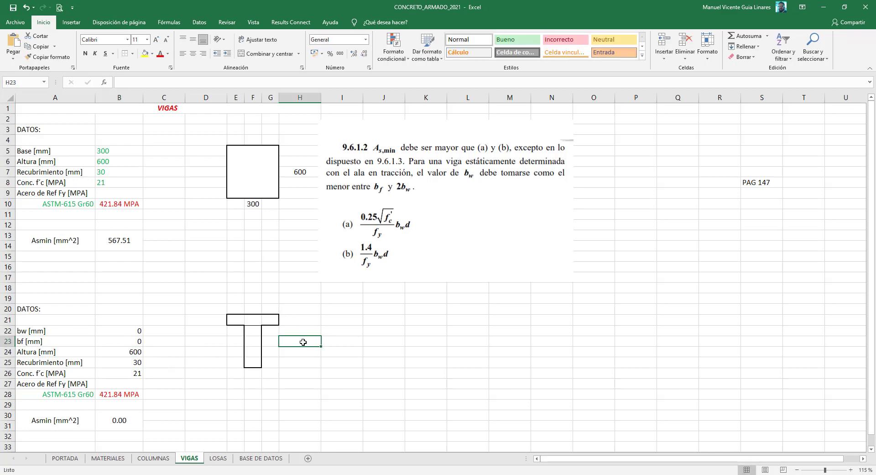
{"action": "type", "text": "="}
{"action": "key", "text": "Left"}
{"action": "key", "text": "Left"}
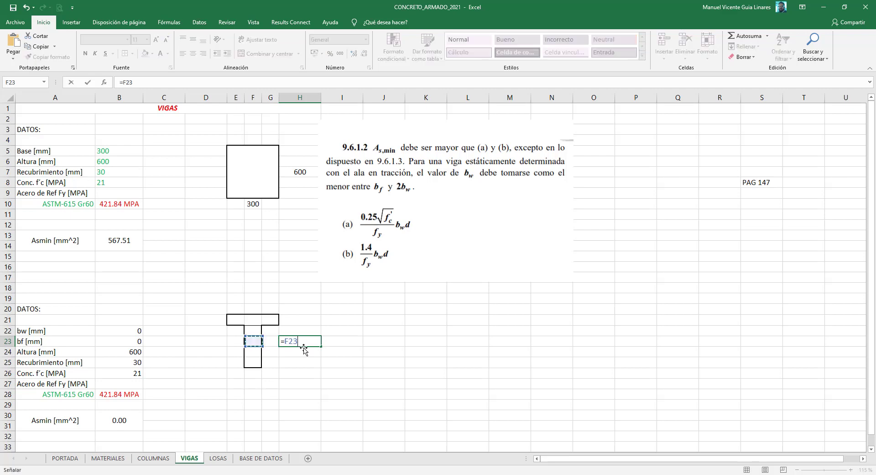
{"action": "key", "text": "Left"}
{"action": "key", "text": "Left"}
{"action": "key", "text": "Left"}
{"action": "key", "text": "Left"}
{"action": "key", "text": "Down"}
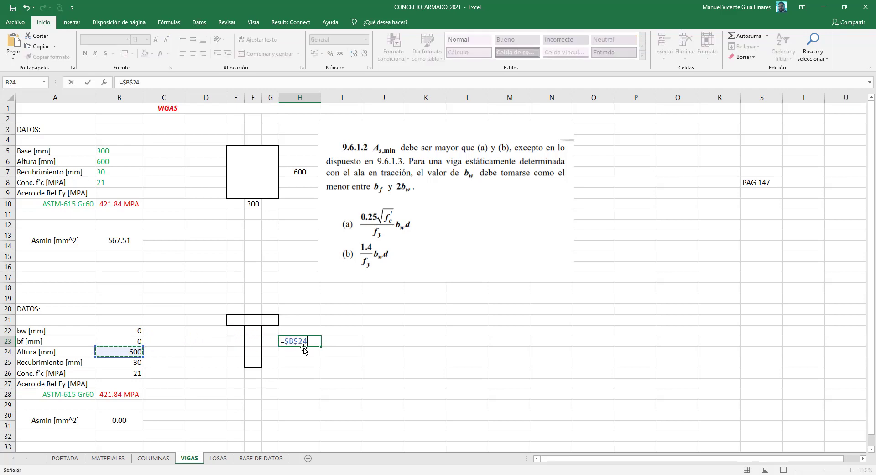
{"action": "key", "text": "Return"}
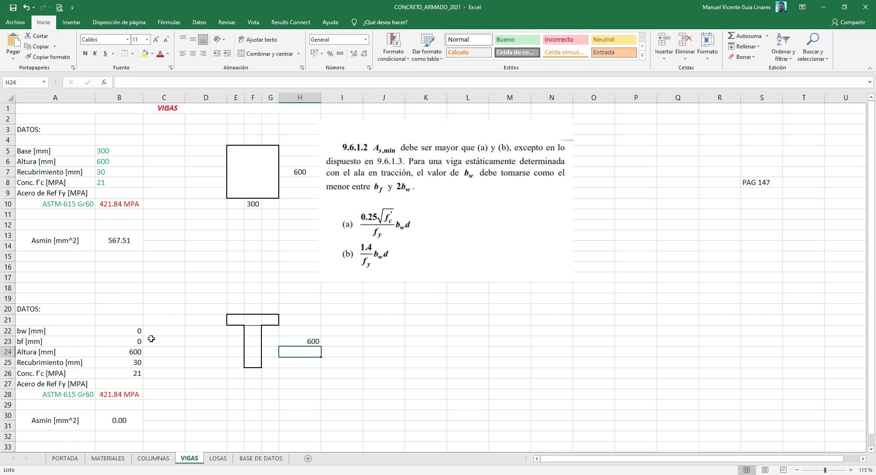
{"action": "left_click", "coordinate": [137, 342]}
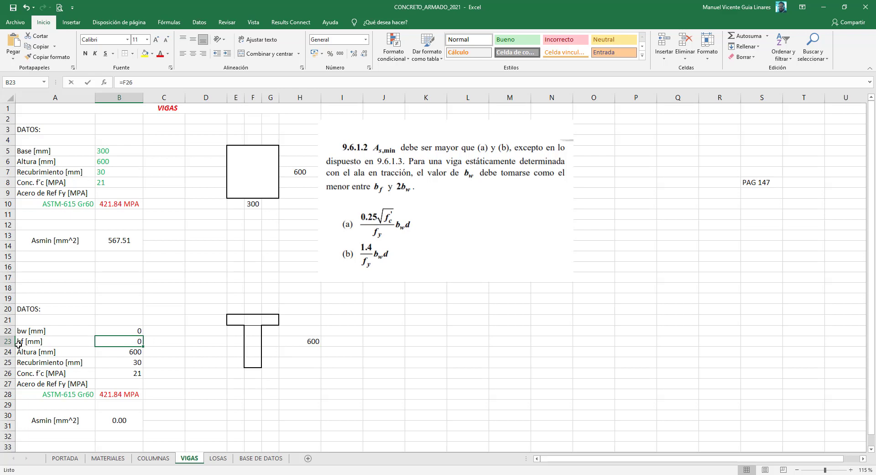
Step: Link the T-section's top width label to the bf input cell
{"action": "type", "text": "="}
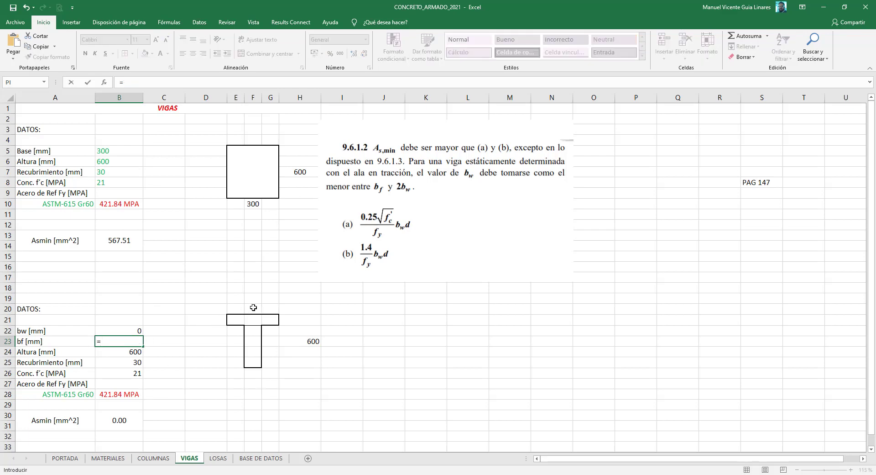
{"action": "key", "text": "Escape"}
{"action": "left_click", "coordinate": [254, 308]}
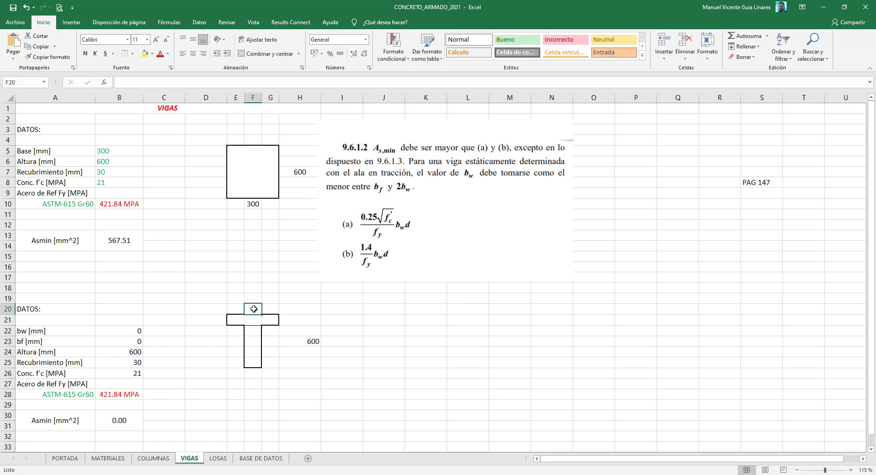
{"action": "type", "text": "="}
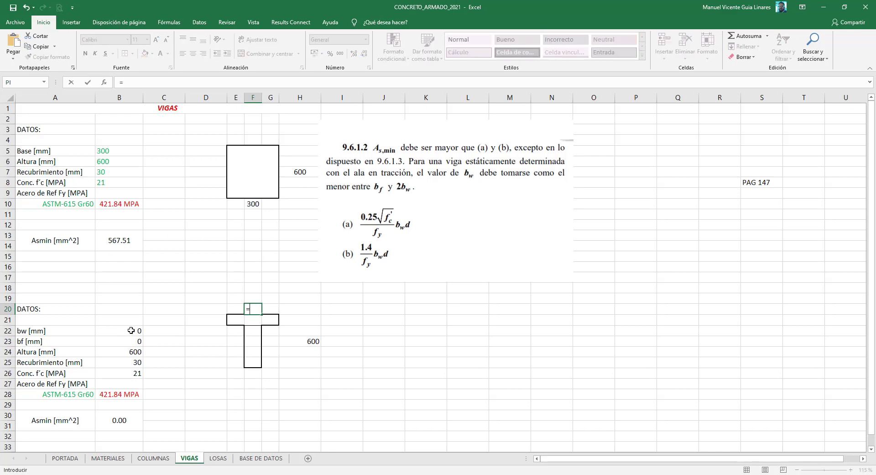
{"action": "left_click", "coordinate": [140, 341]}
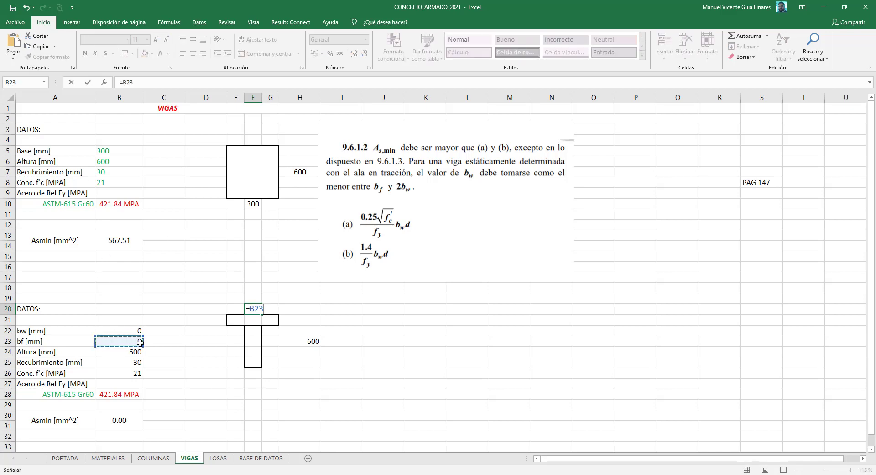
{"action": "key", "text": "Return"}
Step: Set the bf input value to 300
{"action": "key", "text": "Up"}
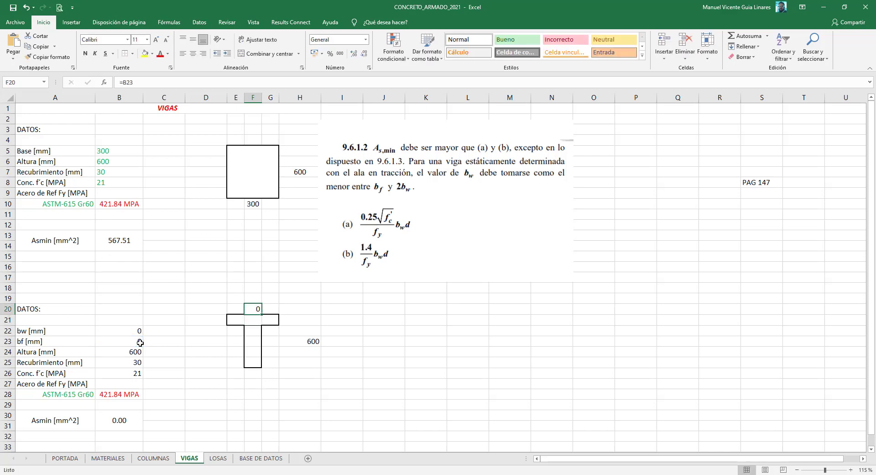
{"action": "key", "text": "Left"}
{"action": "key", "text": "Left"}
{"action": "key", "text": "Left"}
{"action": "key", "text": "Left"}
{"action": "key", "text": "Down"}
{"action": "key", "text": "Down"}
{"action": "key", "text": "Down"}
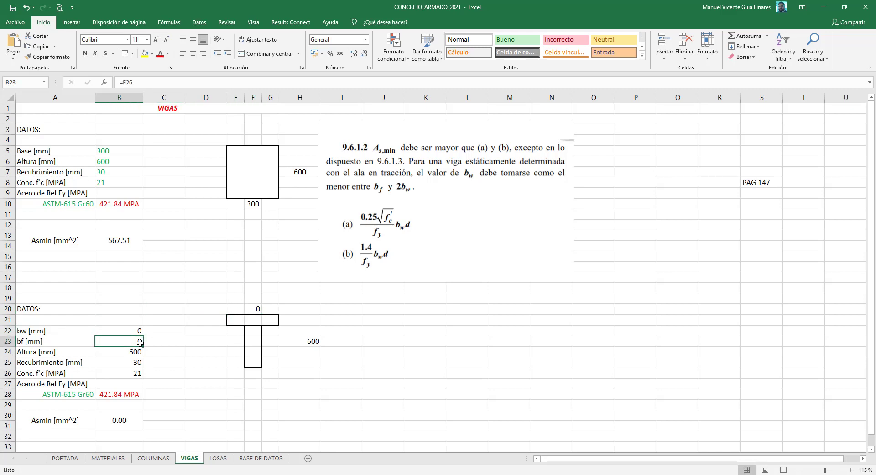
{"action": "type", "text": "300"}
{"action": "key", "text": "Return"}
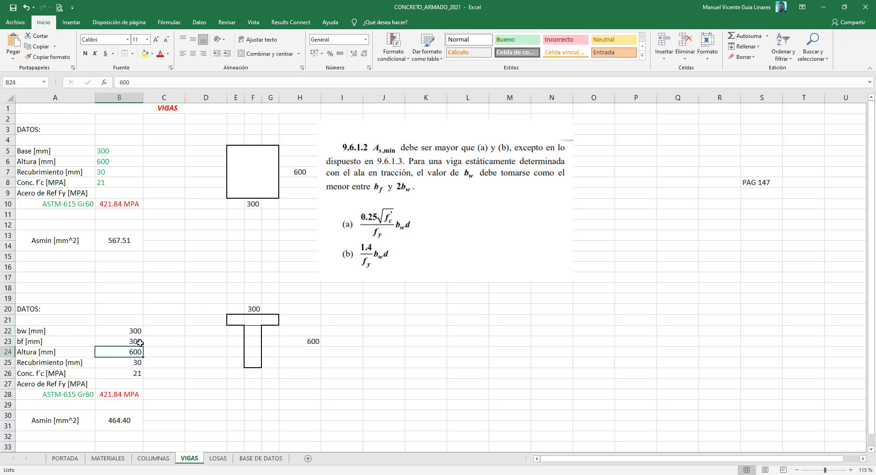
Step: Link the web label F26 to bw with =B22, showing 300, and check Asmin 464.40
{"action": "key", "text": "Up"}
{"action": "key", "text": "Up"}
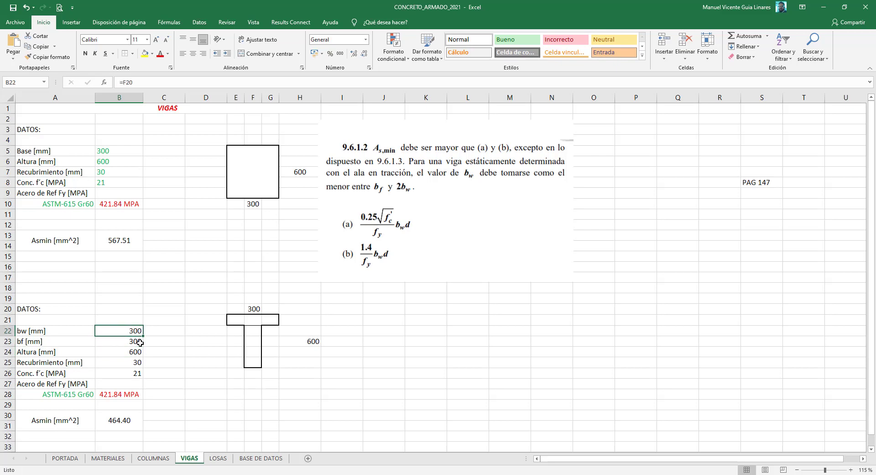
{"action": "type", "text": "="}
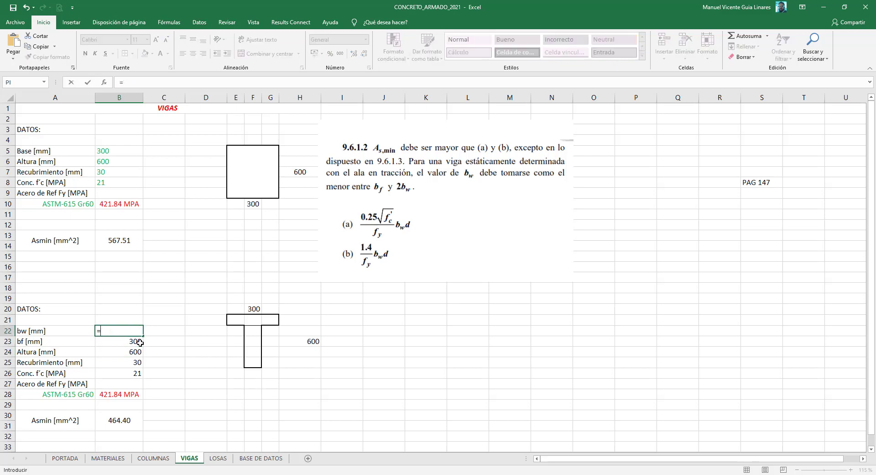
{"action": "key", "text": "Escape"}
{"action": "left_click", "coordinate": [257, 375]}
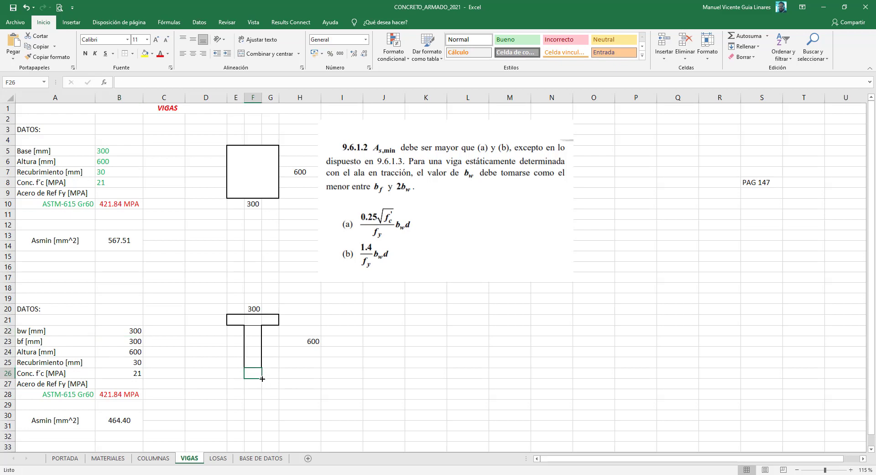
{"action": "type", "text": "="}
{"action": "left_click", "coordinate": [137, 332]}
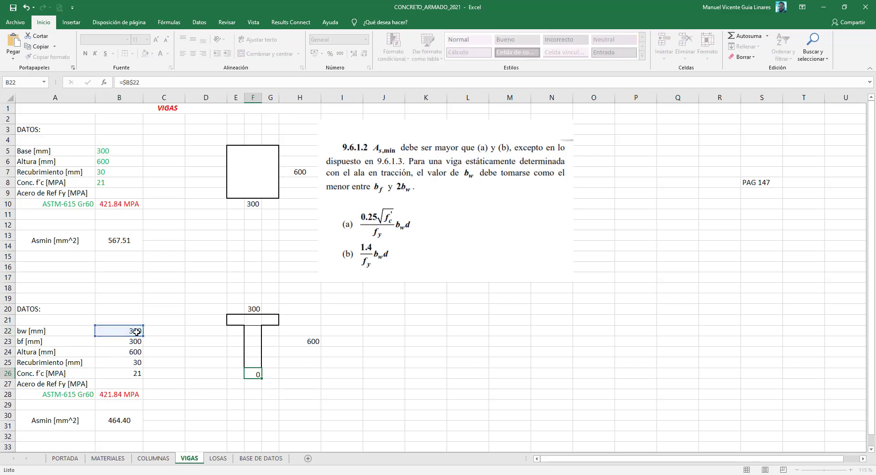
{"action": "key", "text": "Return"}
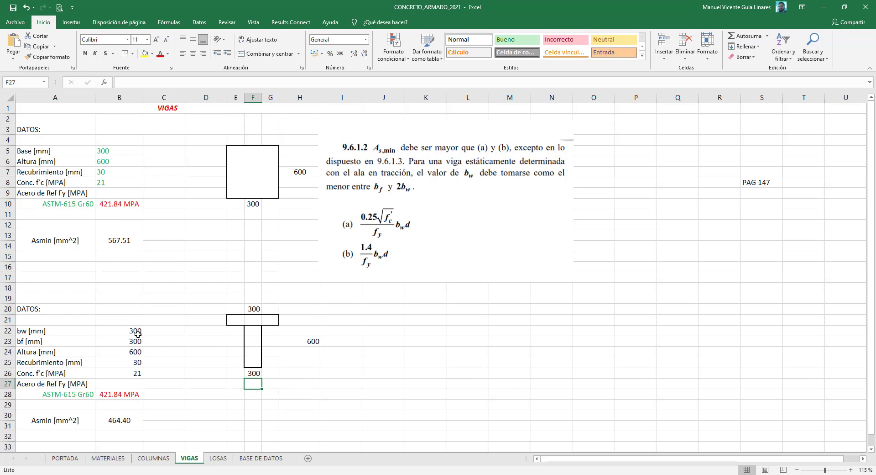
{"action": "left_click", "coordinate": [133, 419]}
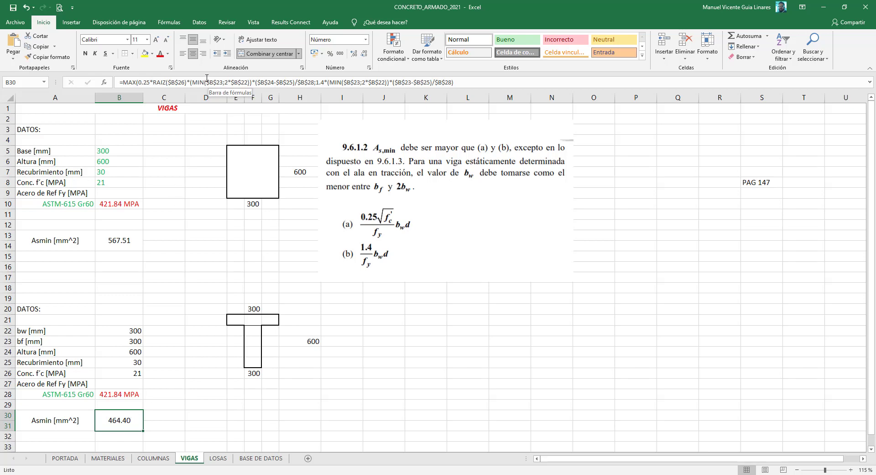
{"action": "left_click_drag", "start_coordinate": [207, 78], "coordinate": [223, 78]}
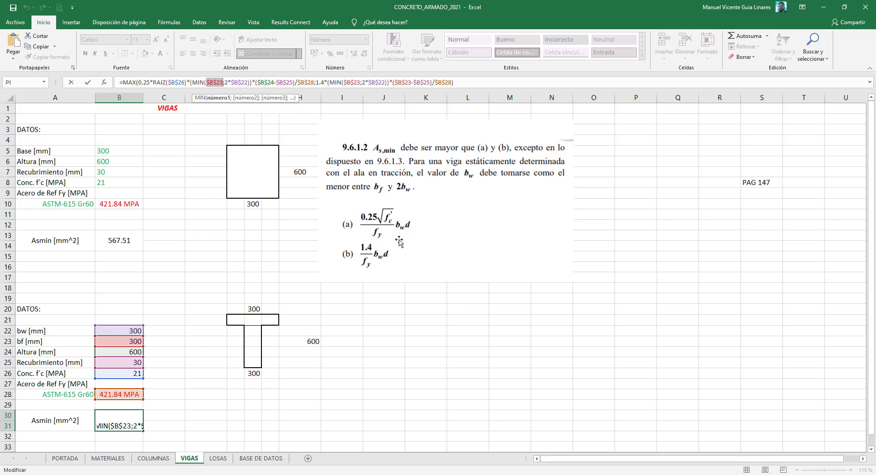
{"action": "left_click", "coordinate": [109, 329]}
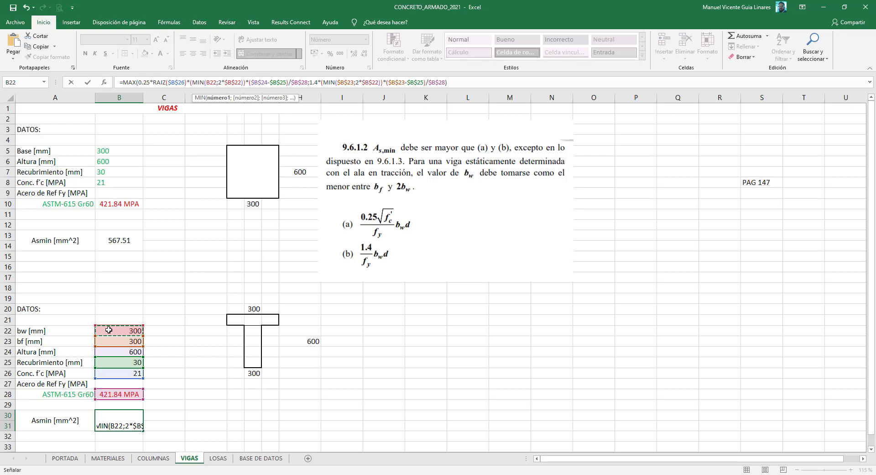
{"action": "key", "text": "F4"}
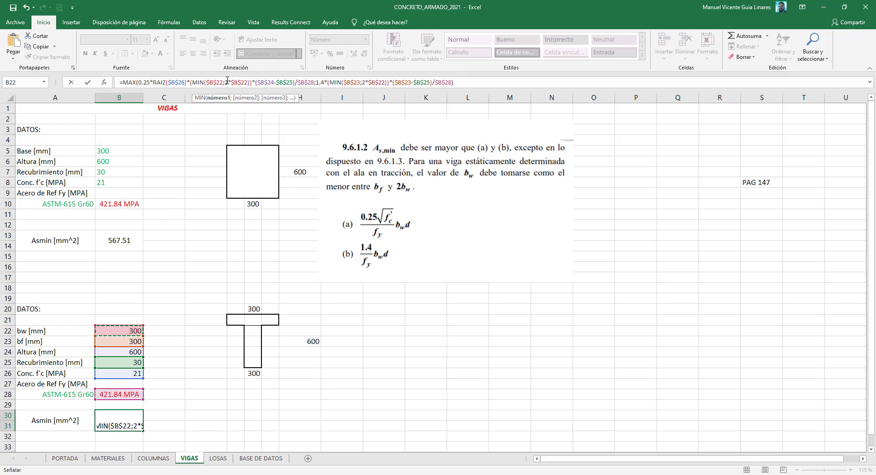
{"action": "left_click_drag", "start_coordinate": [241, 82], "coordinate": [247, 82]}
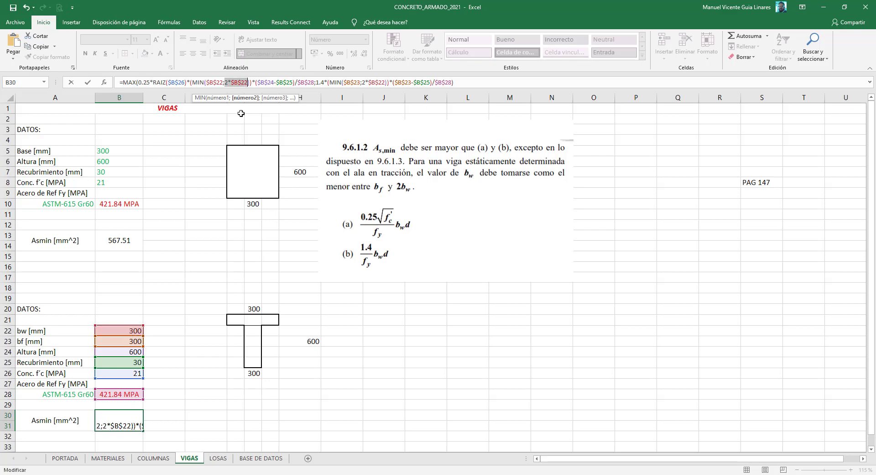
{"action": "left_click", "coordinate": [233, 81]}
{"action": "left_click", "coordinate": [225, 81]}
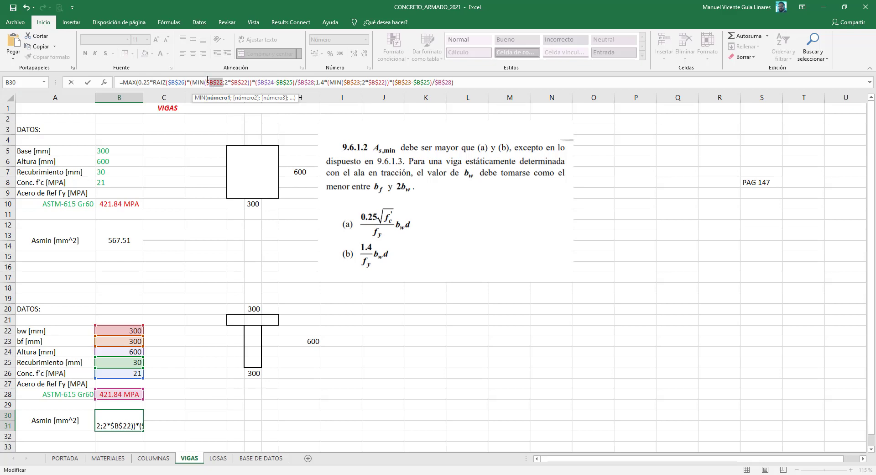
{"action": "left_click_drag", "start_coordinate": [208, 79], "coordinate": [221, 83]}
{"action": "left_click", "coordinate": [117, 341]}
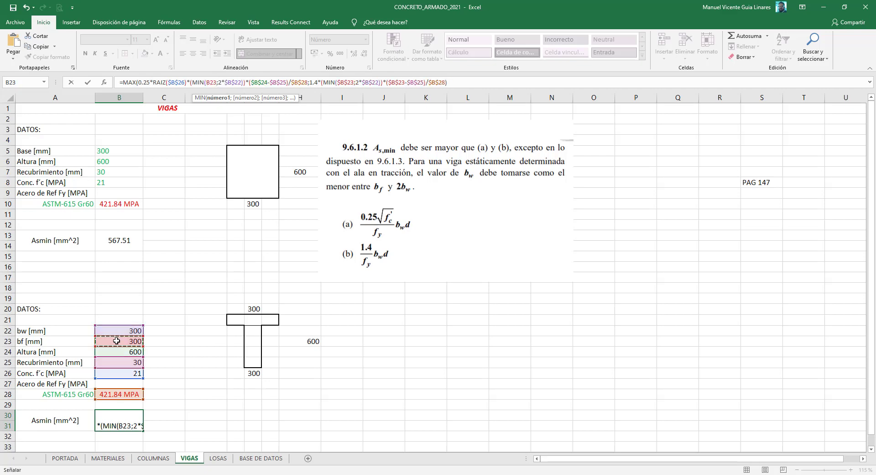
{"action": "key", "text": "F4"}
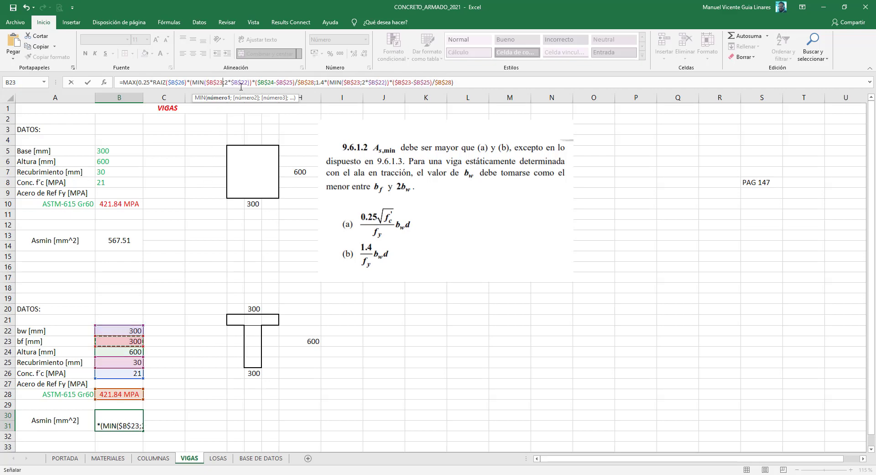
{"action": "key", "text": "Return"}
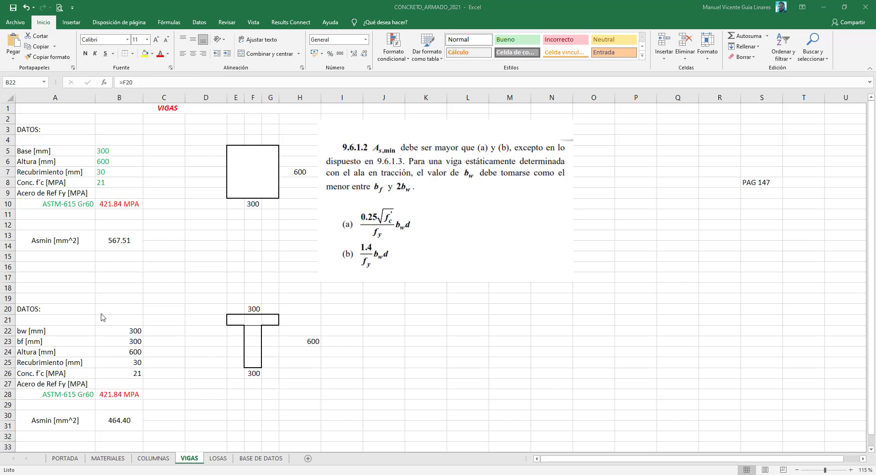
{"action": "left_click", "coordinate": [122, 327]}
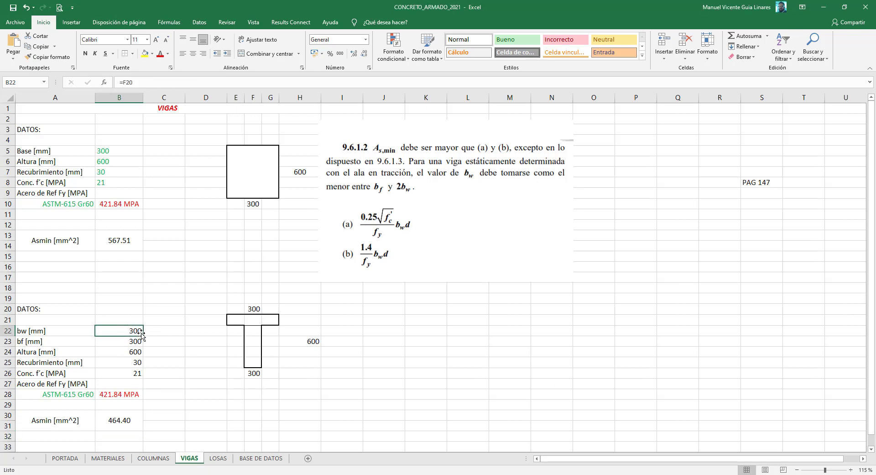
Step: Change bw in B22 to 100 so Asmin reads 309.60, and glance at the ACI code PDF
{"action": "left_click", "coordinate": [254, 373]}
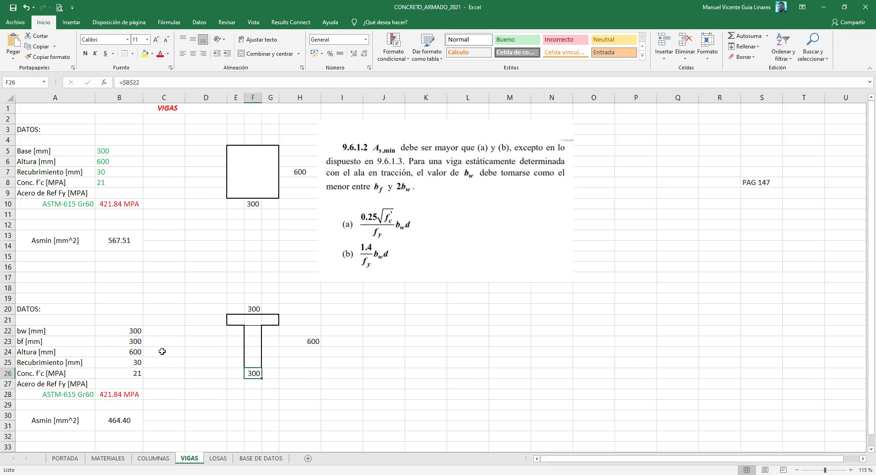
{"action": "left_click", "coordinate": [136, 333]}
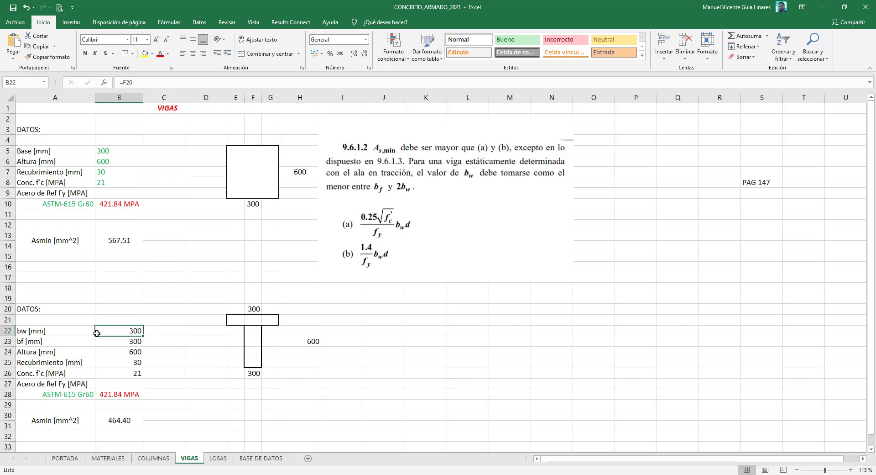
{"action": "type", "text": "10"}
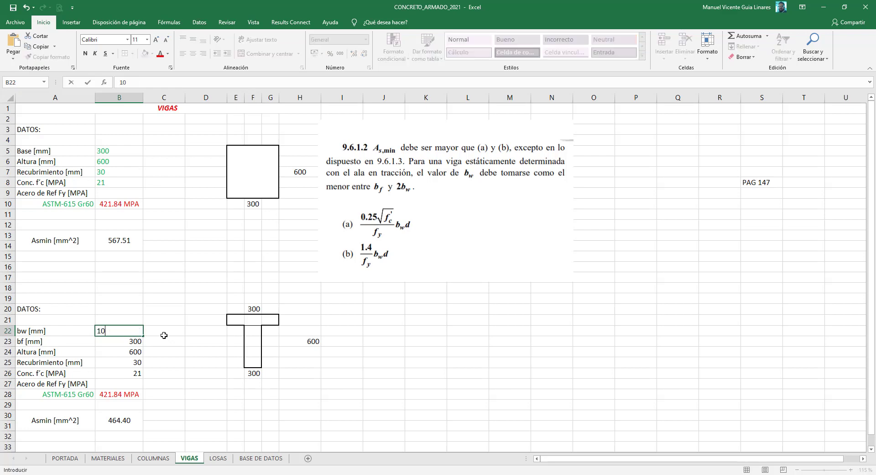
{"action": "key", "text": "Return"}
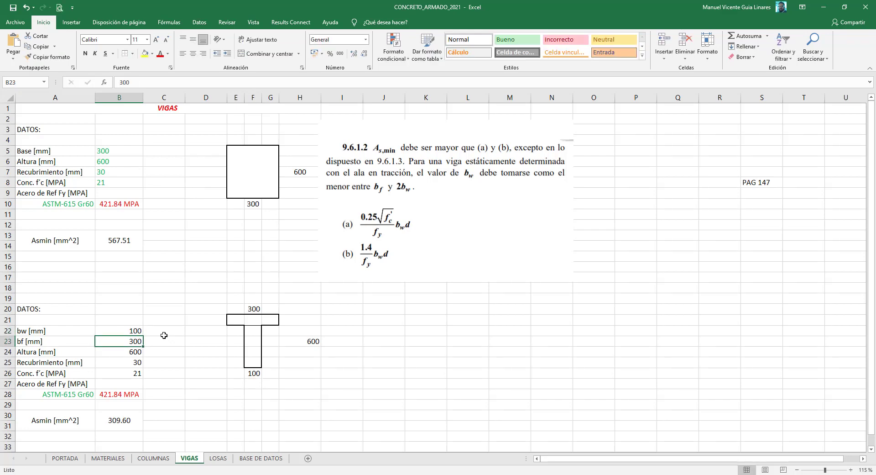
{"action": "key", "text": "Right"}
{"action": "key", "text": "Right"}
{"action": "key", "text": "Right"}
{"action": "key", "text": "Right"}
{"action": "key", "text": "Left"}
{"action": "key", "text": "Left"}
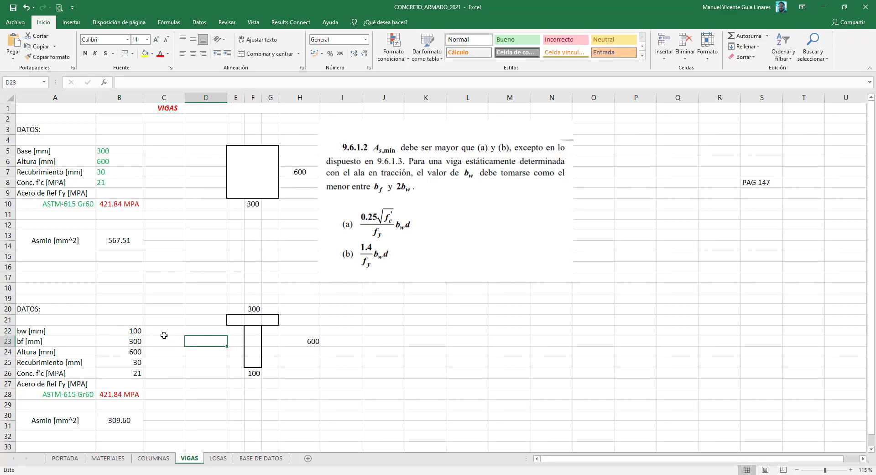
{"action": "key", "text": "Left"}
{"action": "key", "text": "Left"}
{"action": "key", "text": "Up"}
{"action": "key", "text": "Down"}
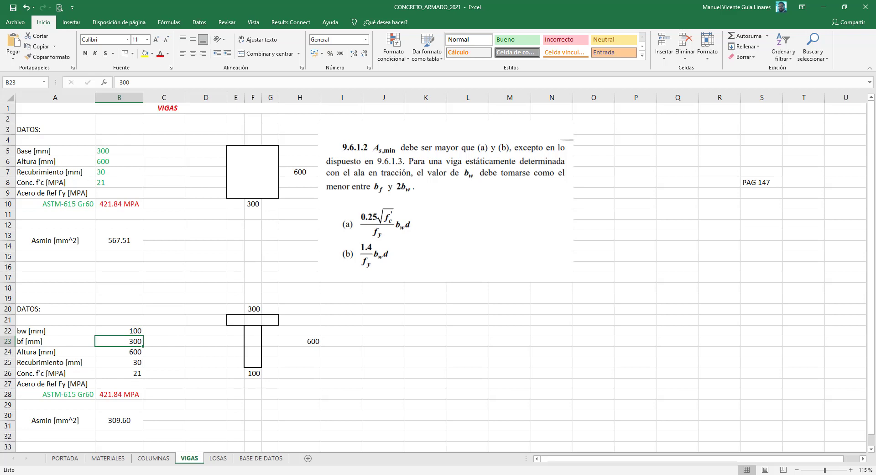
{"action": "left_click_drag", "start_coordinate": [875, 18], "coordinate": [649, 18]}
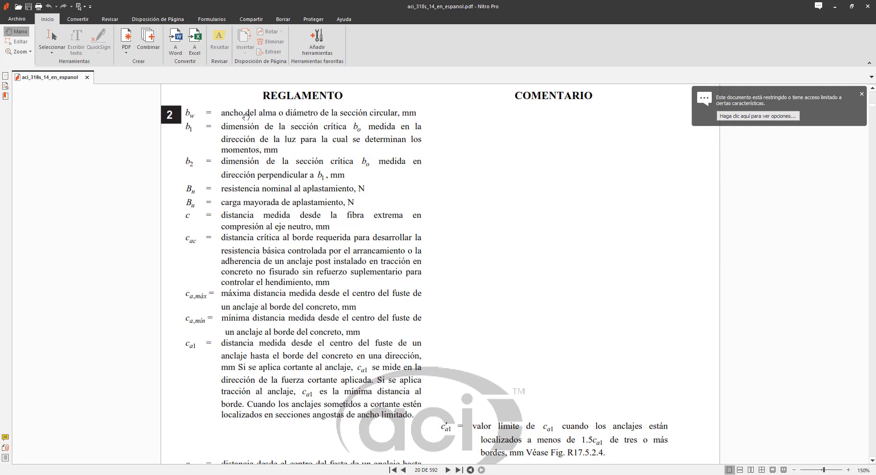
{"action": "left_click_drag", "start_coordinate": [369, 5], "coordinate": [875, 5]}
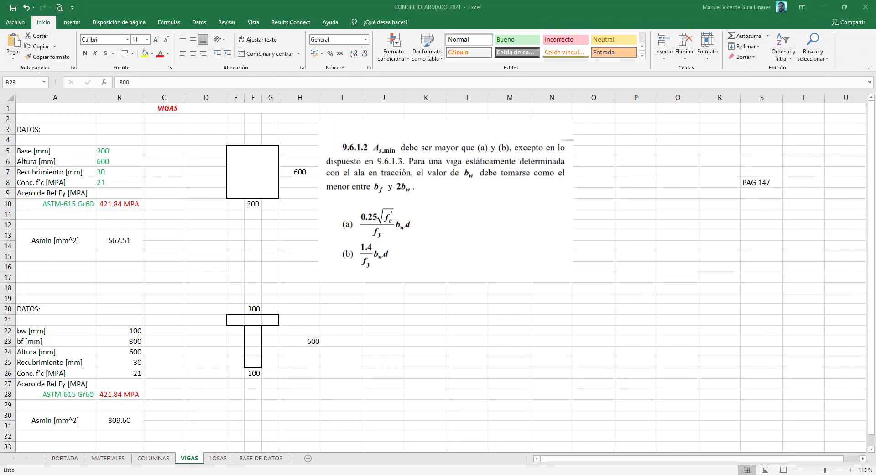
Step: Reset bw in B22 to 300 so the web label shows 300 and Asmin 464.40
{"action": "left_click", "coordinate": [119, 335]}
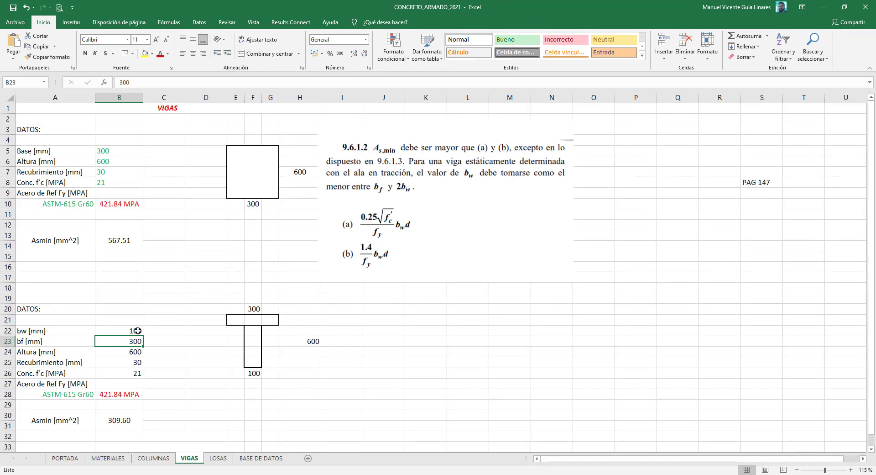
{"action": "left_click", "coordinate": [136, 330]}
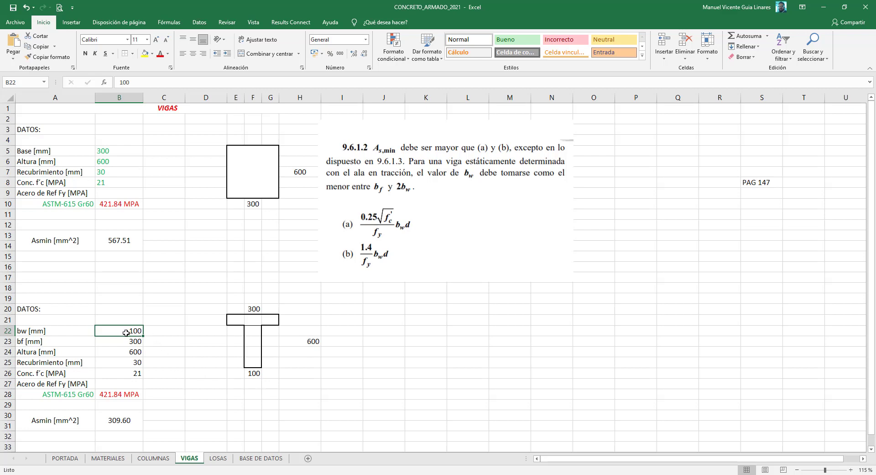
{"action": "type", "text": "300"}
{"action": "key", "text": "Return"}
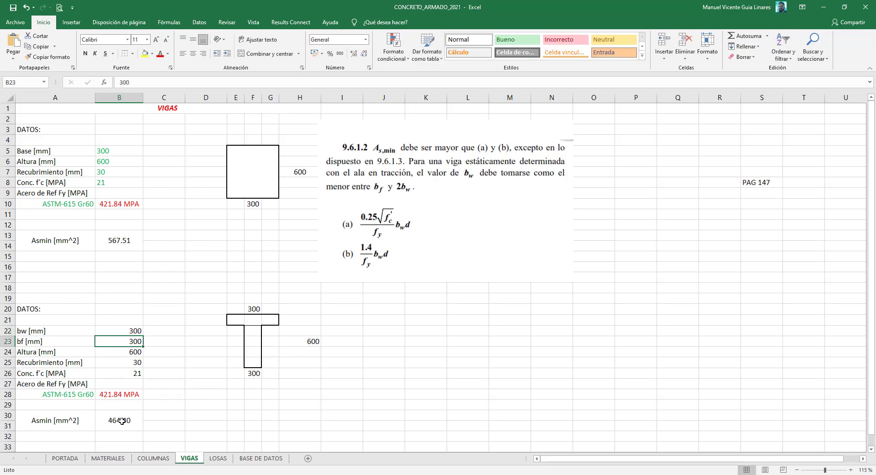
{"action": "left_click", "coordinate": [213, 413]}
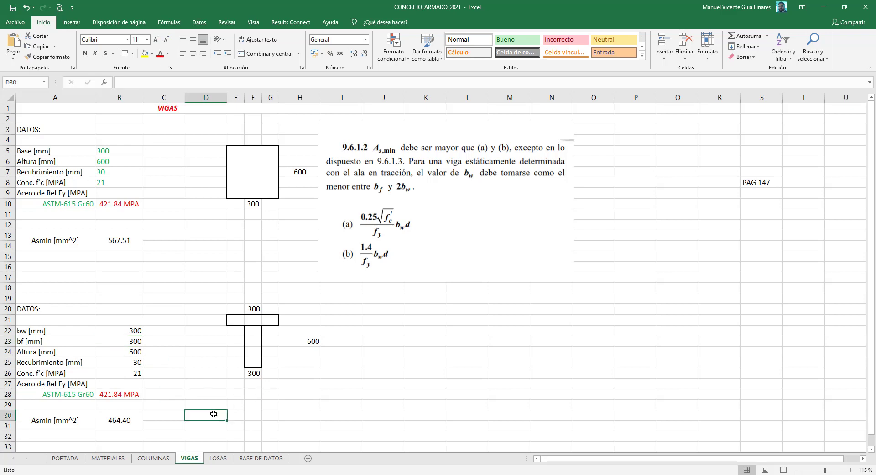
{"action": "type", "text": "="}
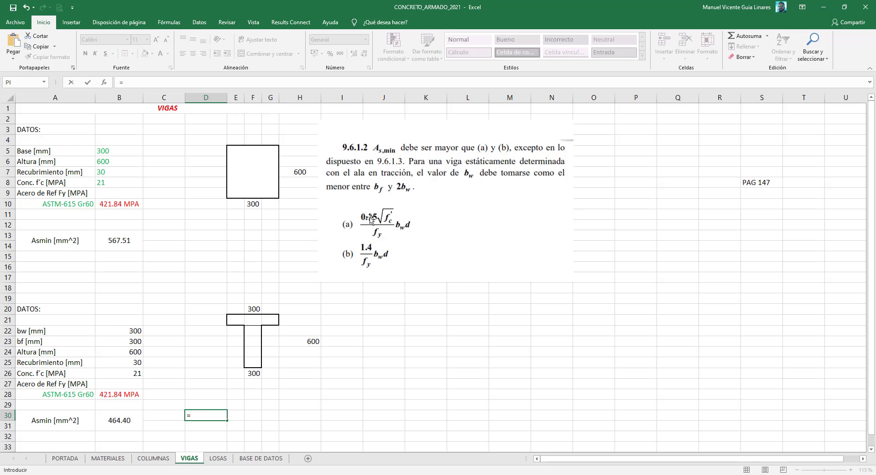
{"action": "type", "text": ".25*"}
{"action": "type", "text": "raiz("}
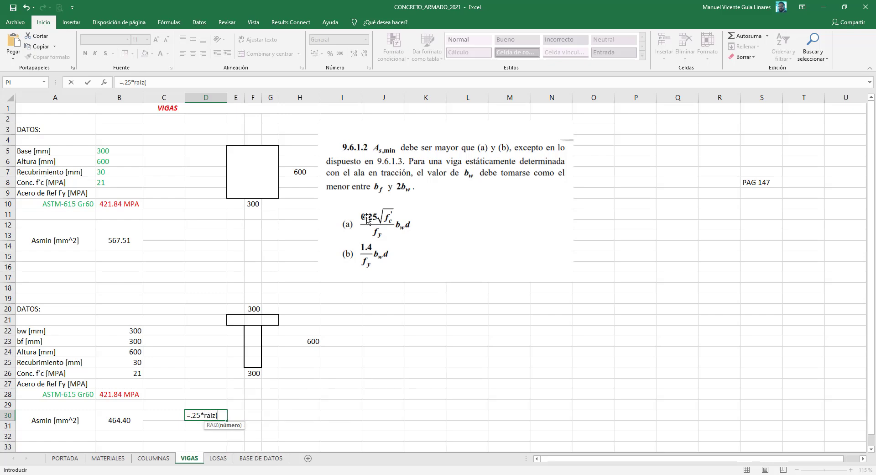
{"action": "left_click", "coordinate": [131, 372]}
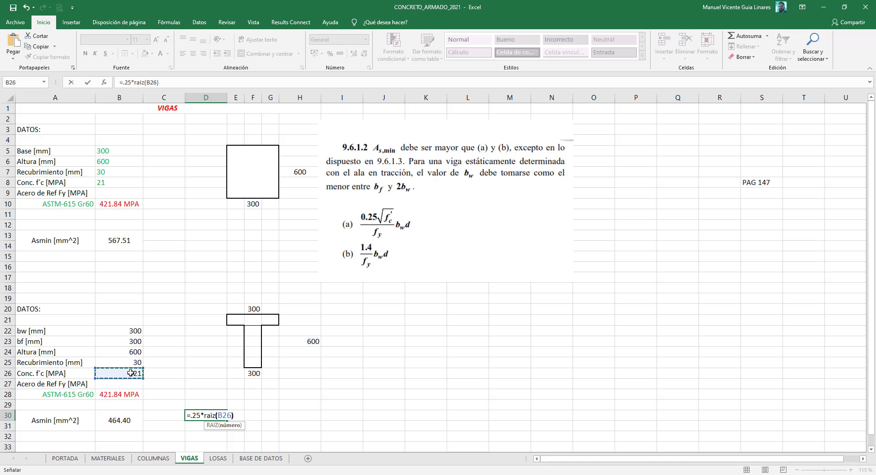
{"action": "type", "text": ")"}
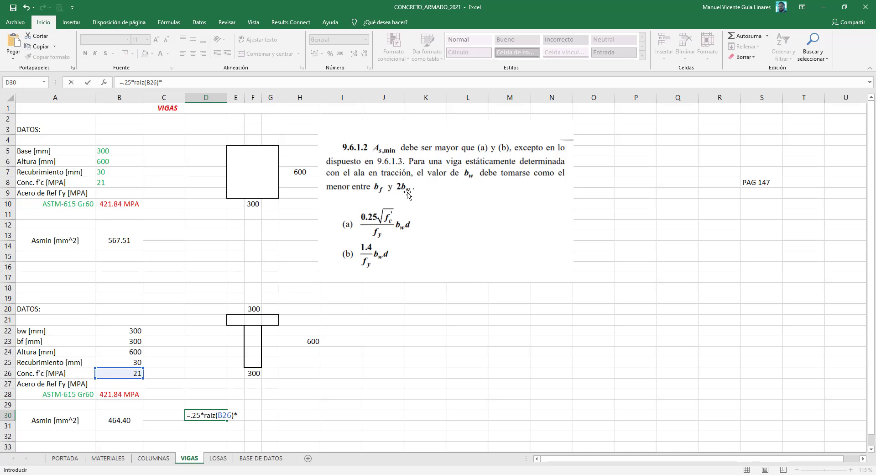
{"action": "left_click", "coordinate": [258, 310]}
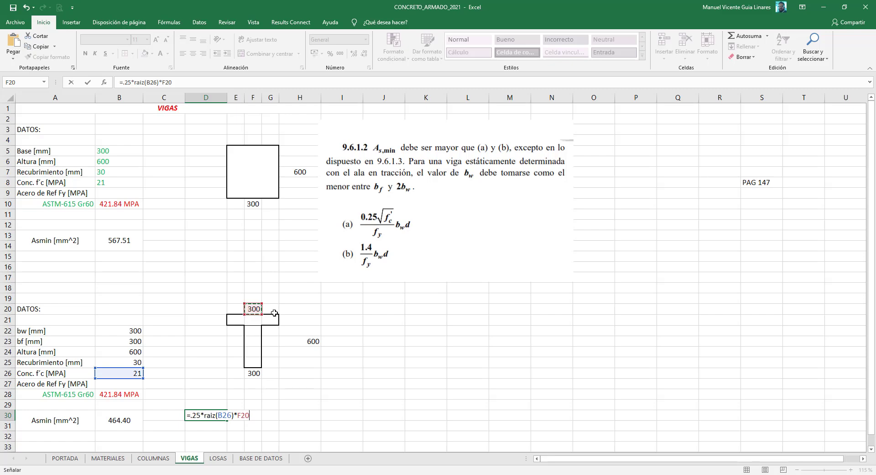
Step: Cancel the D30 entry, set bw in B22 to 100, and inspect B30's Asmin formula
{"action": "key", "text": "Escape"}
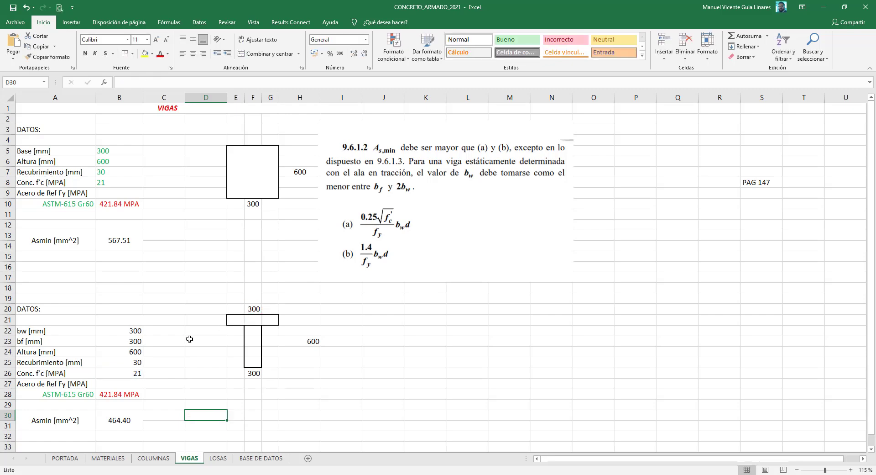
{"action": "left_click", "coordinate": [126, 334]}
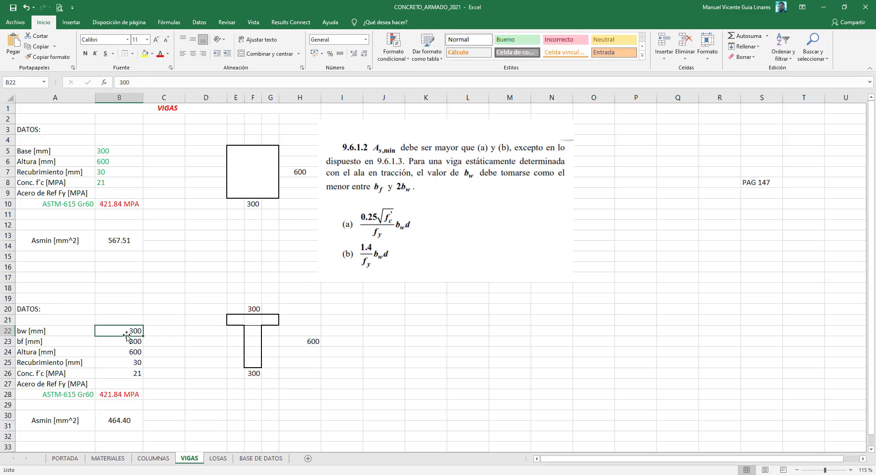
{"action": "type", "text": "100"}
{"action": "key", "text": "Return"}
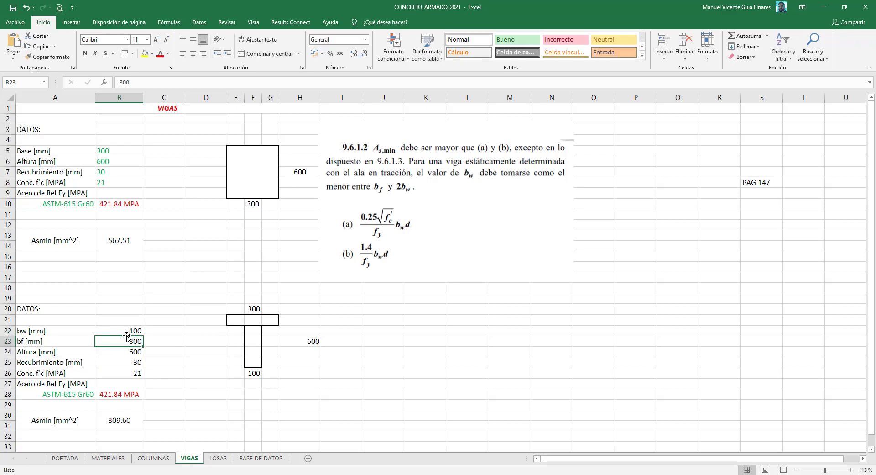
{"action": "left_click", "coordinate": [118, 422]}
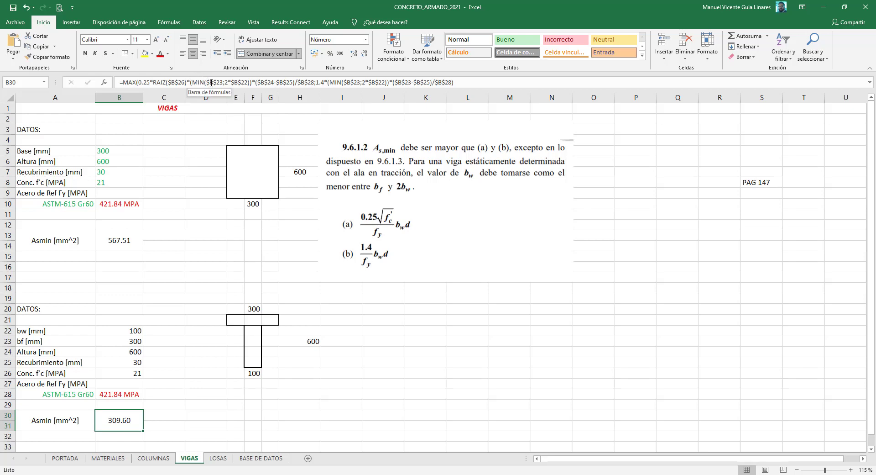
{"action": "left_click_drag", "start_coordinate": [206, 81], "coordinate": [224, 82]}
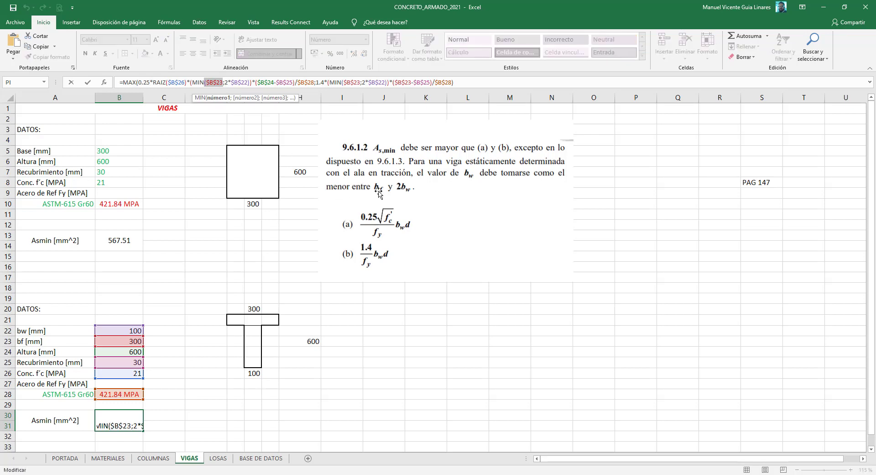
{"action": "key", "text": "Return"}
Step: Replace the absolute $B$23 in B30's first MIN term with relative B23
{"action": "left_click", "coordinate": [131, 341]}
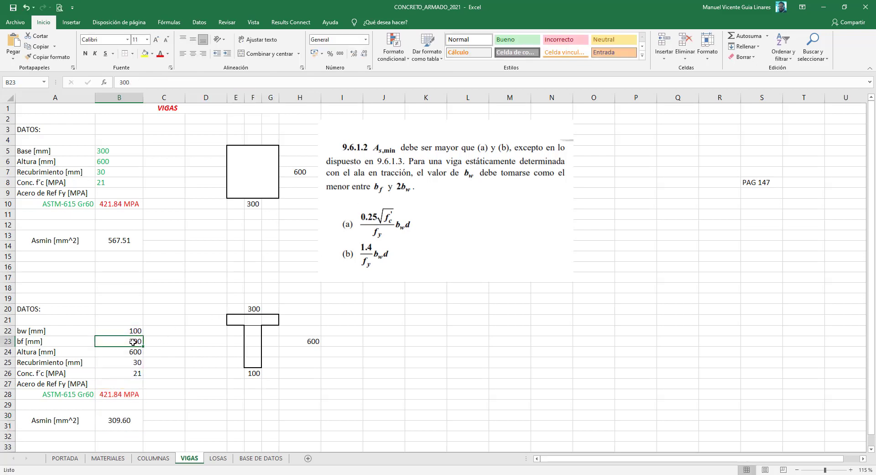
{"action": "double_click", "coordinate": [130, 413]}
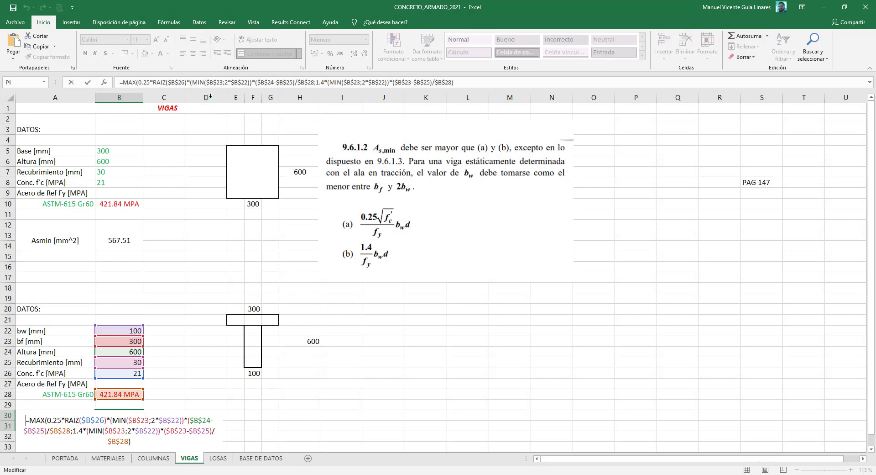
{"action": "left_click_drag", "start_coordinate": [206, 82], "coordinate": [223, 83]}
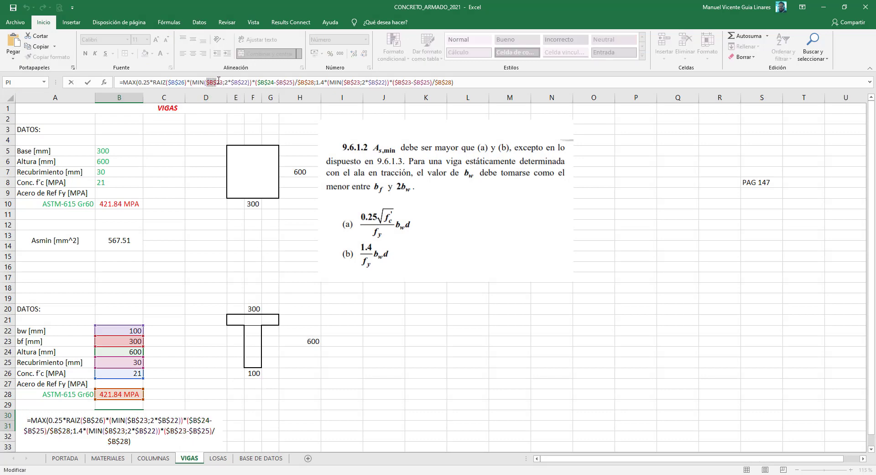
{"action": "left_click", "coordinate": [133, 341]}
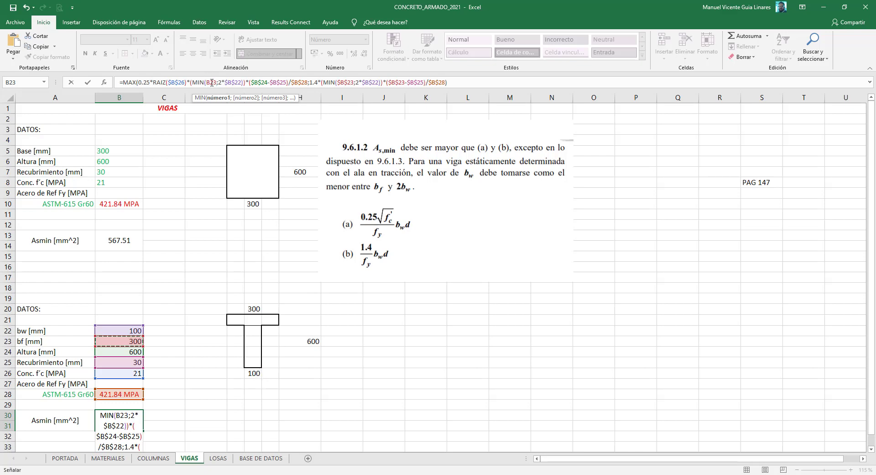
{"action": "left_click", "coordinate": [217, 84]}
{"action": "type", "text": "("}
{"action": "left_click_drag", "start_coordinate": [191, 83], "coordinate": [244, 83]}
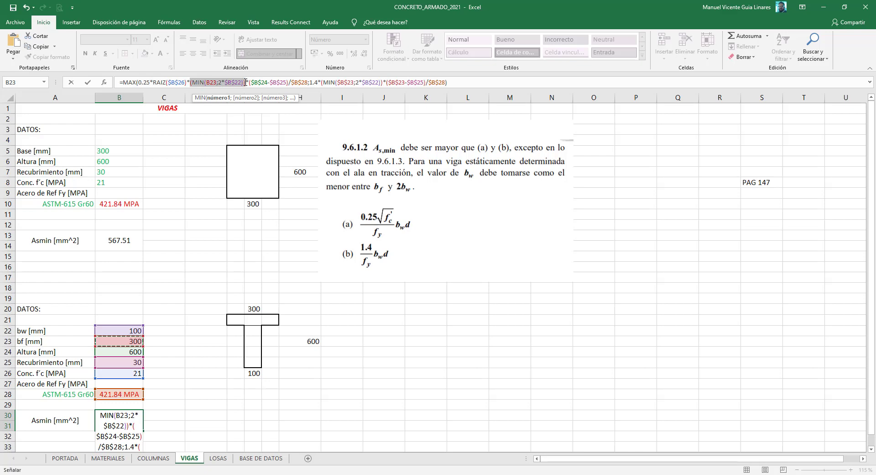
{"action": "left_click", "coordinate": [245, 82]}
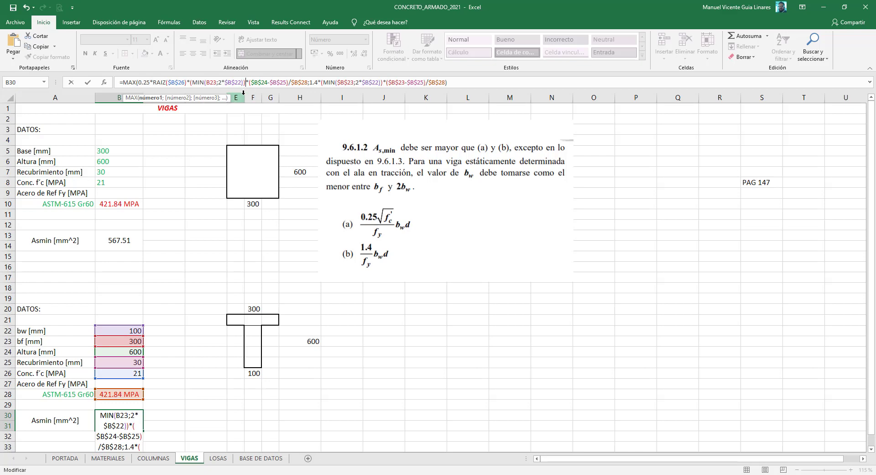
Step: Remove extra parentheses and paste MIN(B23;2*$B$22) over B30's second MIN term, keeping 309.60
{"action": "key", "text": "BackSpace"}
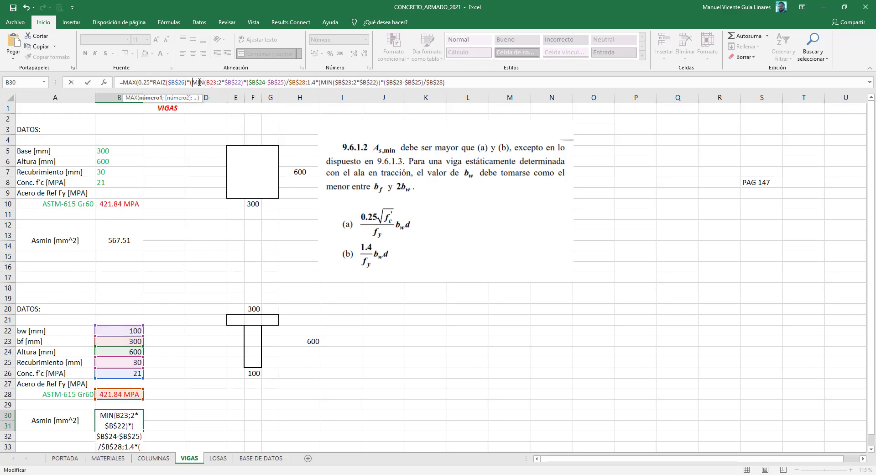
{"action": "key", "text": "BackSpace"}
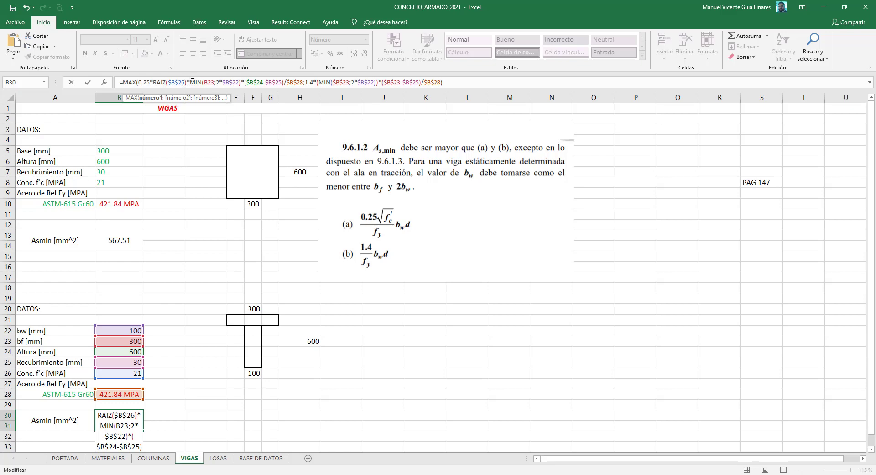
{"action": "left_click_drag", "start_coordinate": [190, 82], "coordinate": [242, 79]}
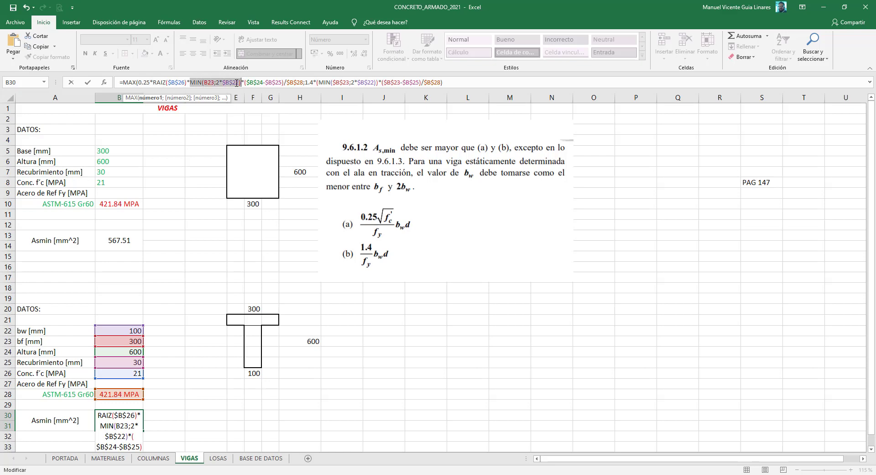
{"action": "right_click", "coordinate": [242, 81]}
{"action": "left_click", "coordinate": [256, 101]}
{"action": "left_click_drag", "start_coordinate": [317, 80], "coordinate": [378, 83]}
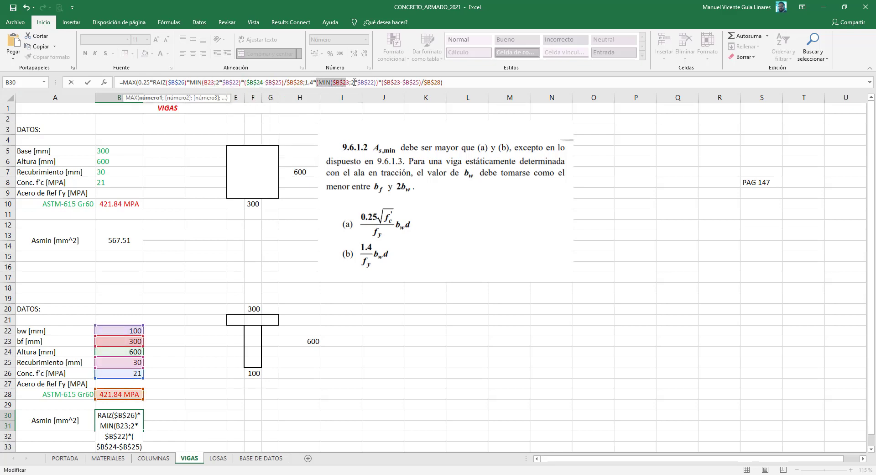
{"action": "right_click", "coordinate": [378, 83]}
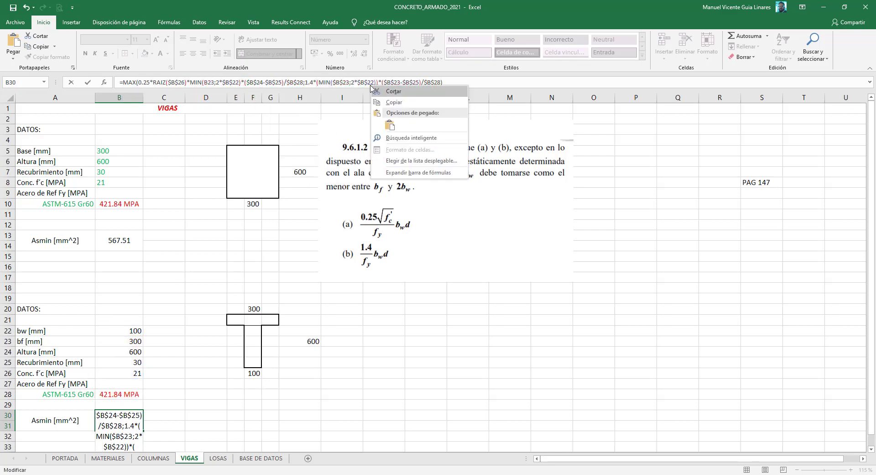
{"action": "left_click", "coordinate": [387, 124]}
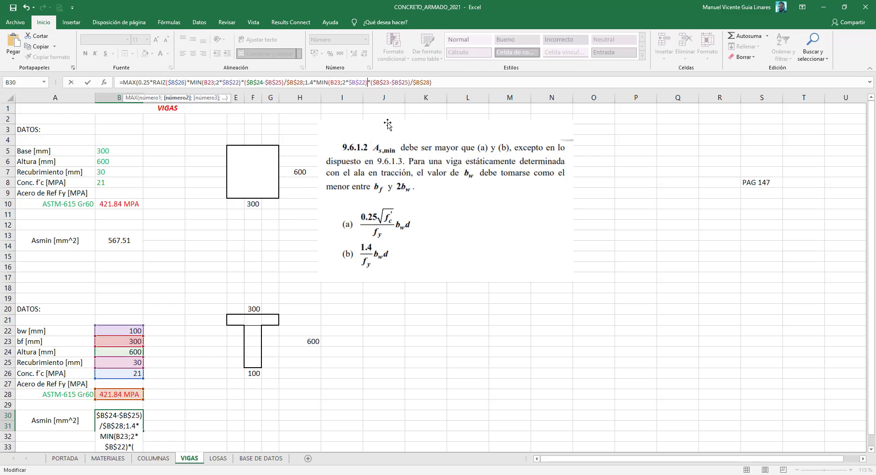
{"action": "key", "text": "Return"}
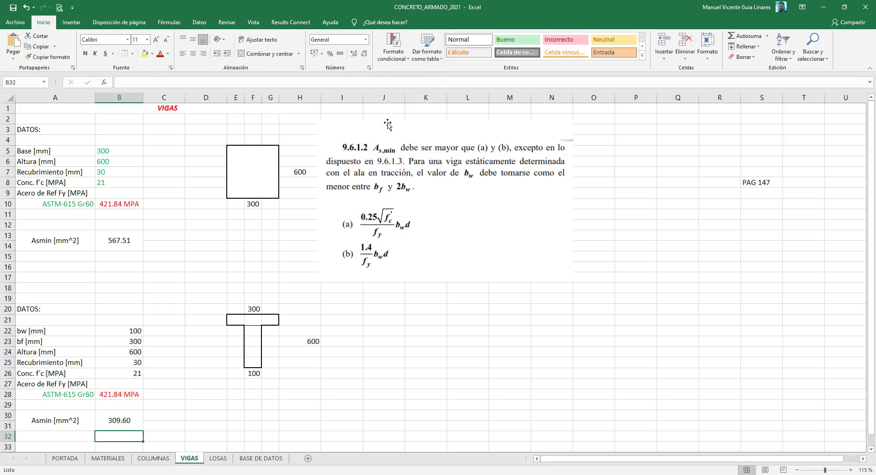
{"action": "left_click", "coordinate": [117, 421]}
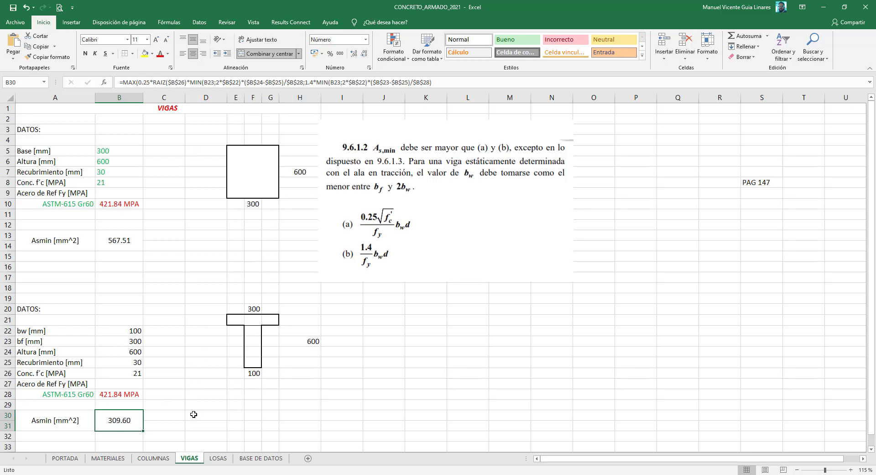
{"action": "left_click_drag", "start_coordinate": [124, 87], "coordinate": [317, 97]}
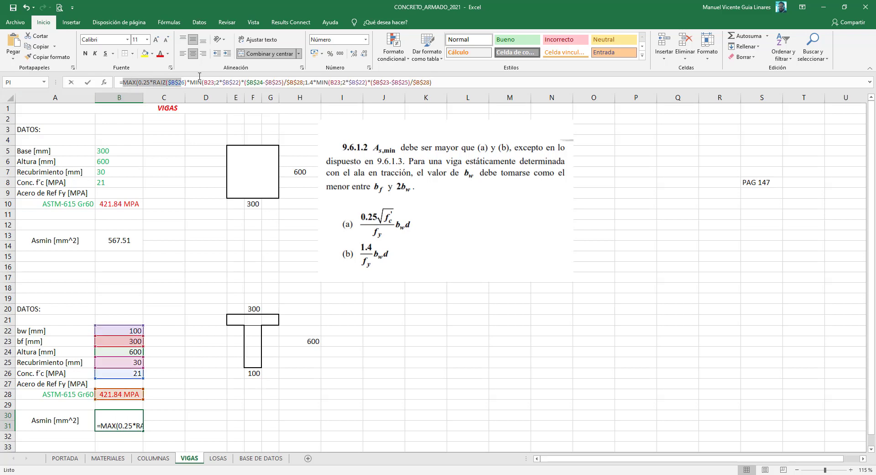
Step: Put the first Asmin term into J23 as a standalone formula without the MAX wrapper
{"action": "left_click", "coordinate": [297, 83]}
{"action": "right_click", "coordinate": [297, 85]}
{"action": "left_click", "coordinate": [320, 99]}
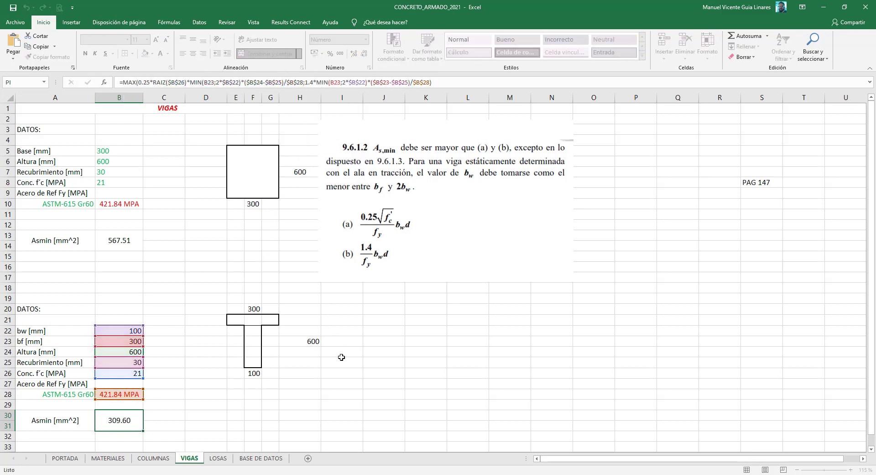
{"action": "left_click", "coordinate": [388, 341]}
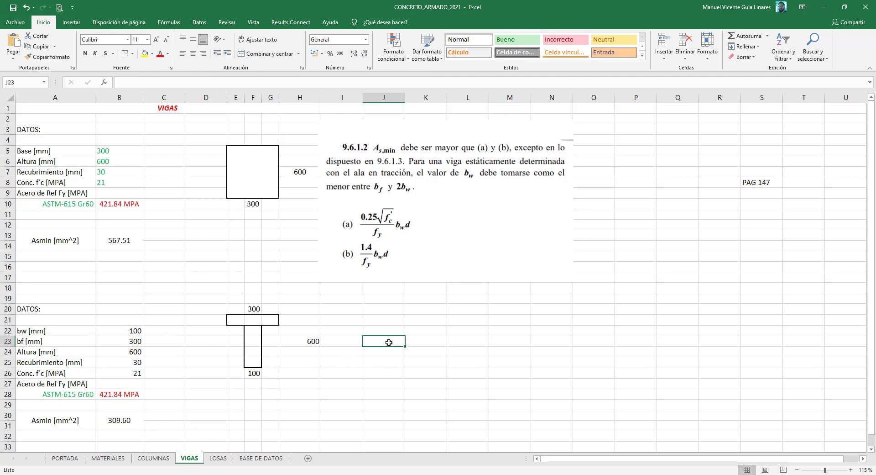
{"action": "type", "text": "="}
{"action": "key", "text": "ctrl+v"}
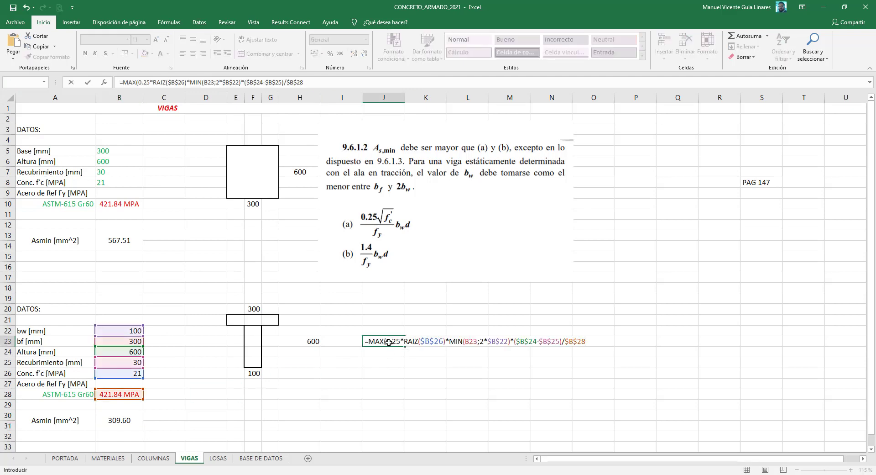
{"action": "key", "text": "Return"}
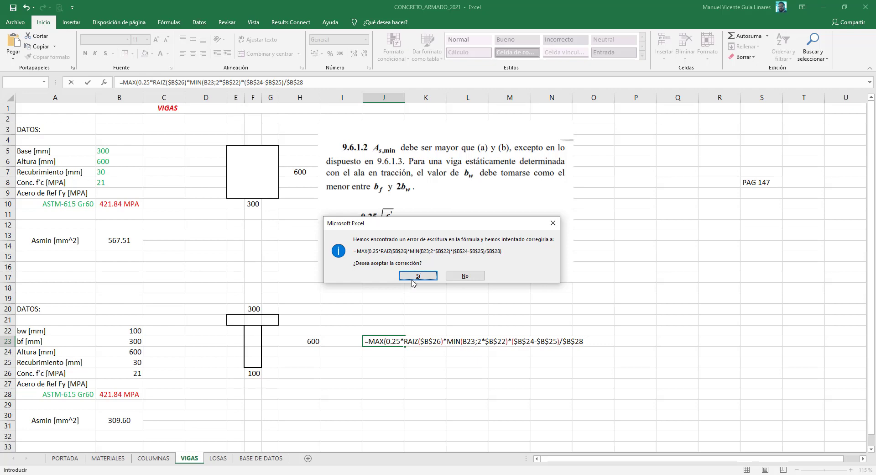
{"action": "left_click", "coordinate": [414, 276]}
{"action": "left_click", "coordinate": [386, 343]}
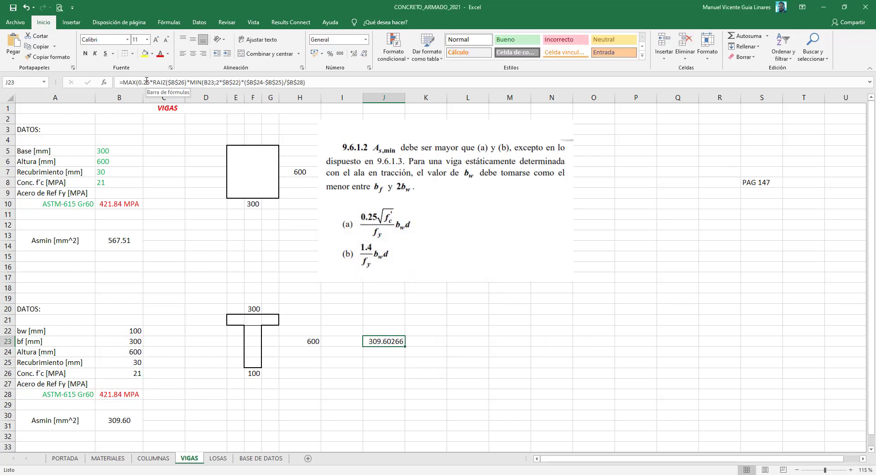
{"action": "left_click_drag", "start_coordinate": [168, 82], "coordinate": [190, 82]}
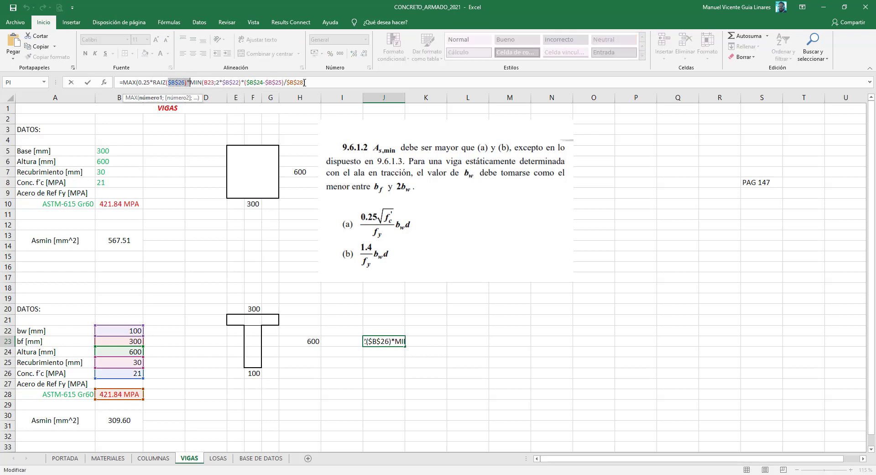
{"action": "type", "text": ")"}
{"action": "left_click_drag", "start_coordinate": [137, 82], "coordinate": [124, 82]}
{"action": "key", "text": "Delete"}
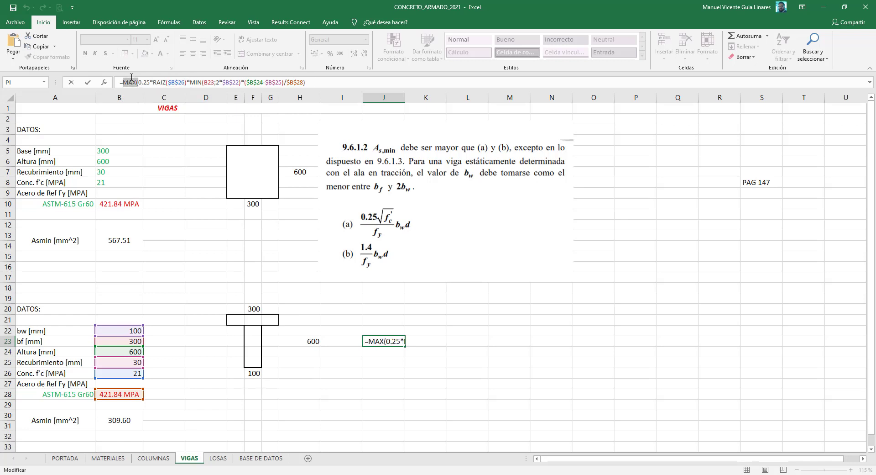
{"action": "key", "text": "Delete"}
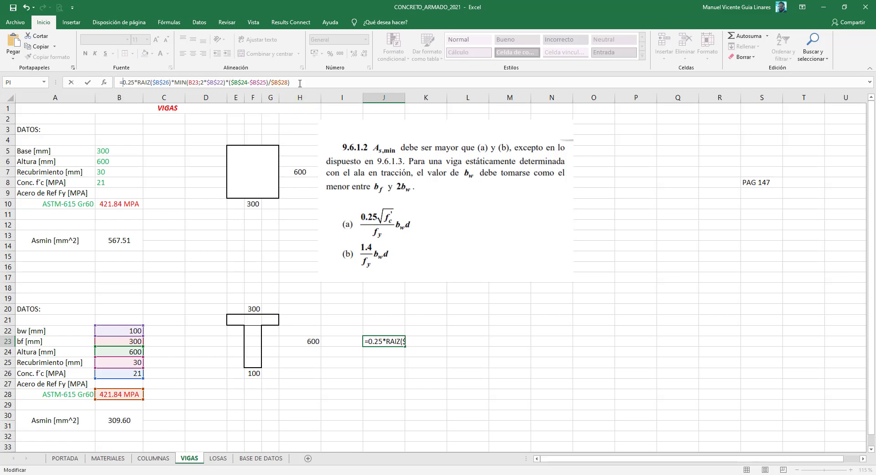
{"action": "left_click", "coordinate": [299, 83]}
{"action": "key", "text": "Return"}
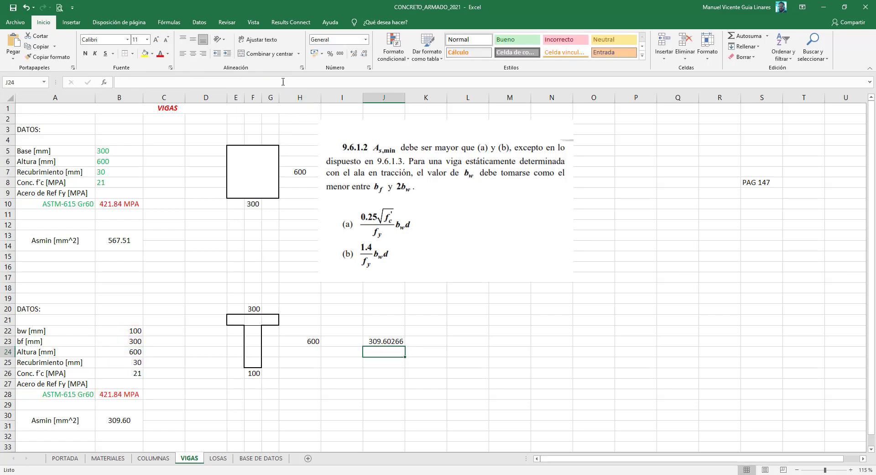
Step: Copy the second 1.4*MIN(...) Asmin term from B30 into J24 as a formula
{"action": "left_click", "coordinate": [127, 415]}
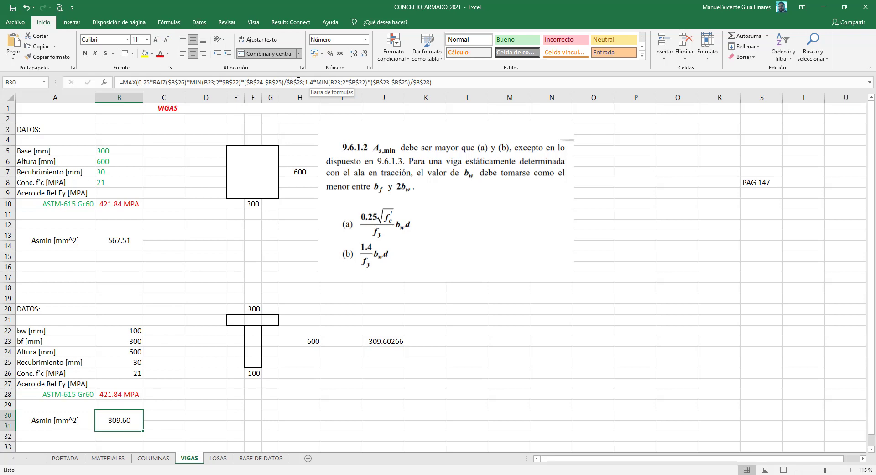
{"action": "left_click_drag", "start_coordinate": [306, 81], "coordinate": [426, 83]}
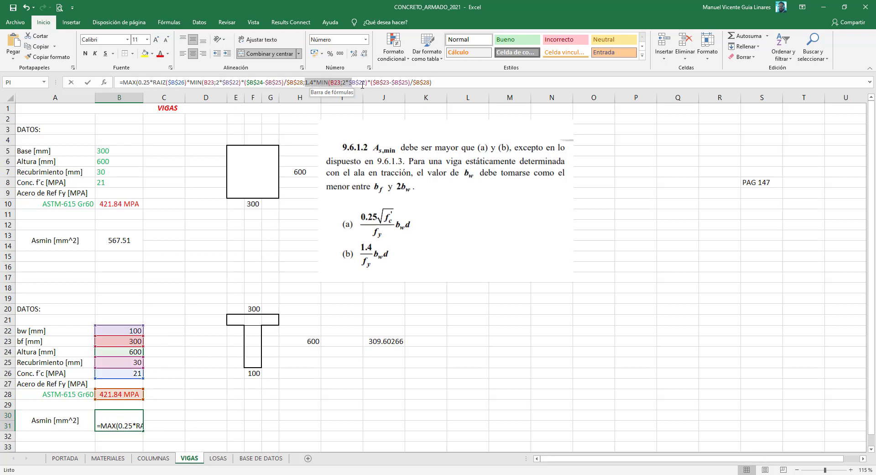
{"action": "right_click", "coordinate": [427, 84]}
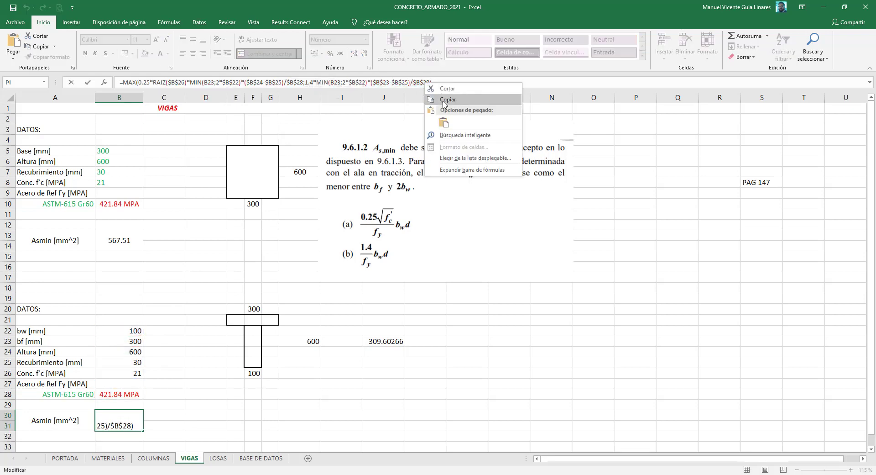
{"action": "left_click", "coordinate": [445, 96]}
{"action": "key", "text": "Escape"}
{"action": "left_click", "coordinate": [381, 354]}
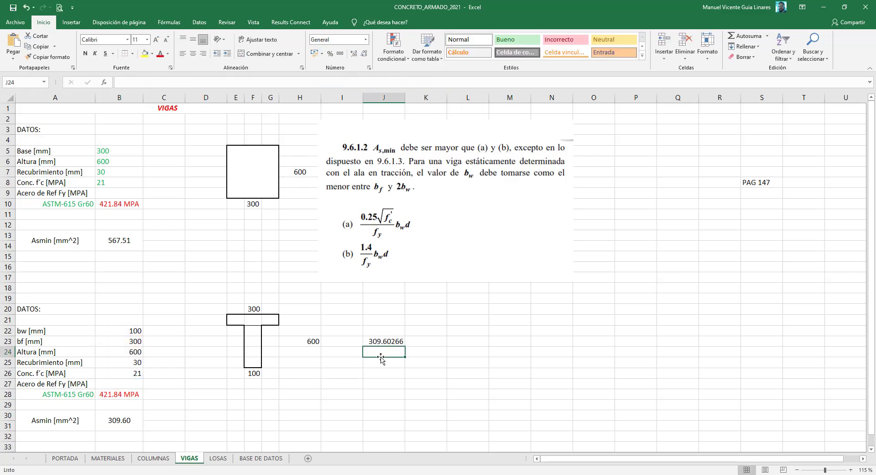
{"action": "type", "text": "="}
{"action": "key", "text": "ctrl+v"}
{"action": "key", "text": "Return"}
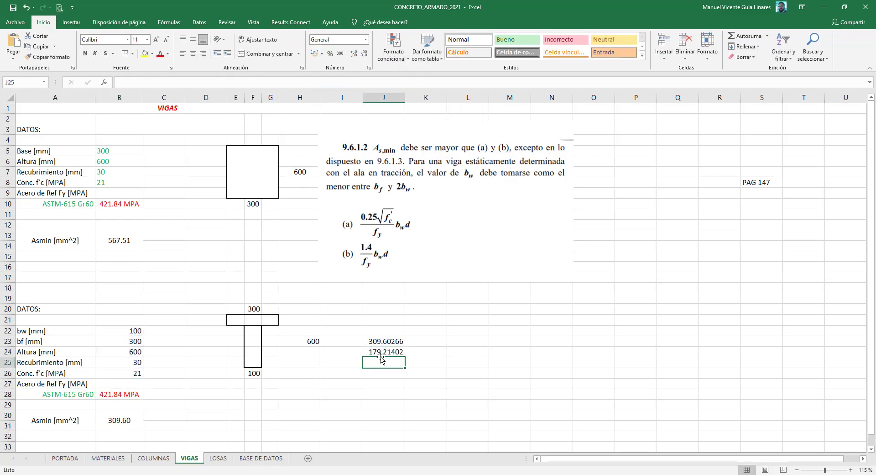
{"action": "left_click", "coordinate": [389, 351]}
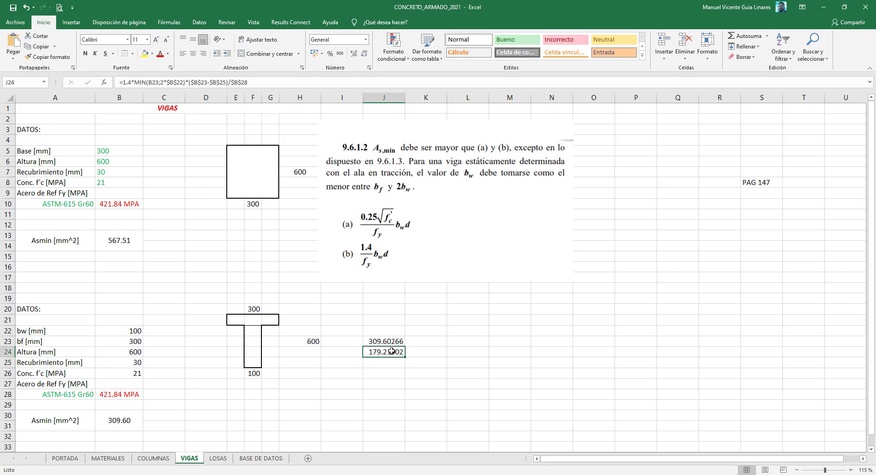
Step: Set bw in B22 back to 300 so the T-section Asmin becomes 464.40
{"action": "left_click", "coordinate": [137, 330]}
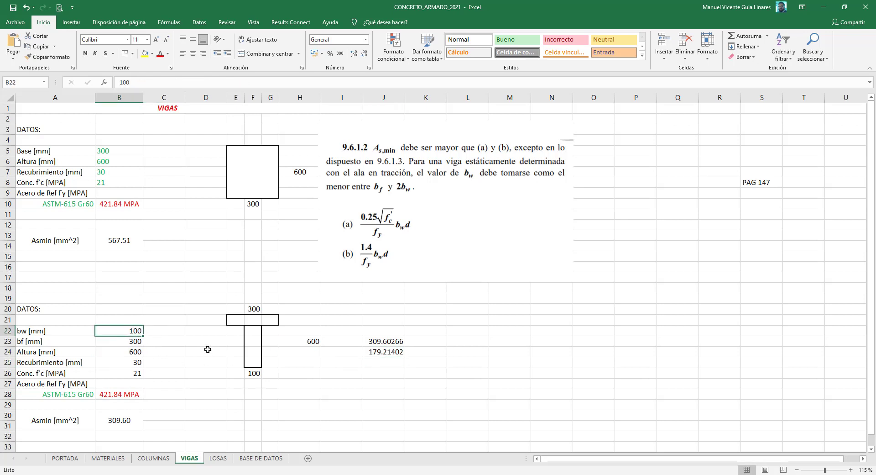
{"action": "type", "text": "300"}
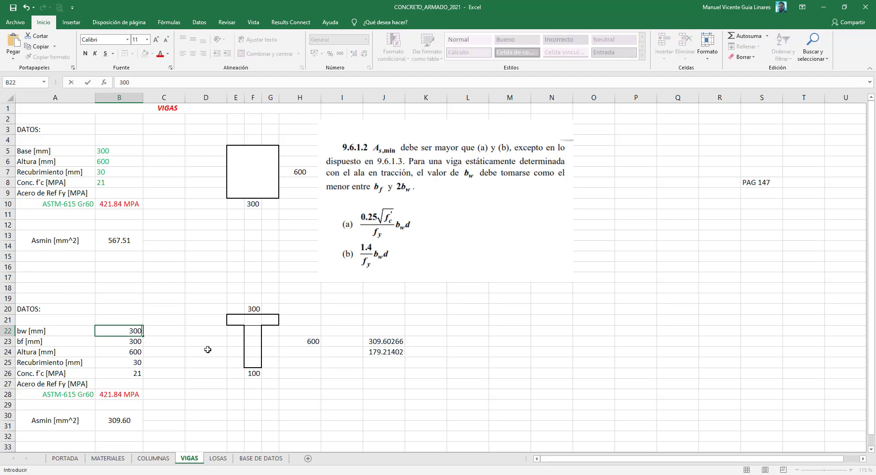
{"action": "key", "text": "Return"}
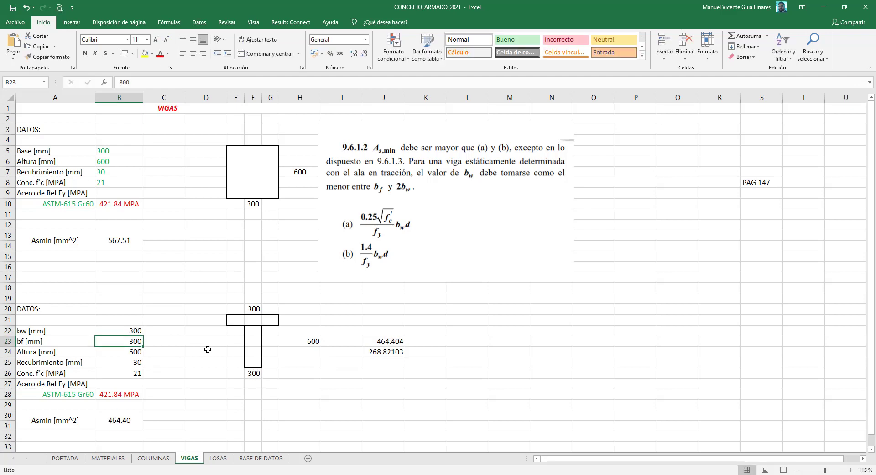
{"action": "left_click", "coordinate": [113, 236]}
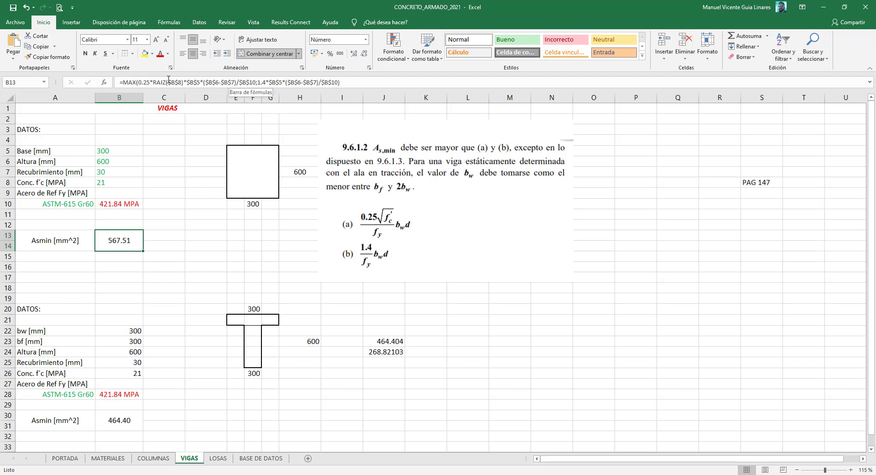
Step: Evaluate the first term of B13's MAX formula in D13, giving 464.404
{"action": "left_click_drag", "start_coordinate": [139, 80], "coordinate": [256, 80]}
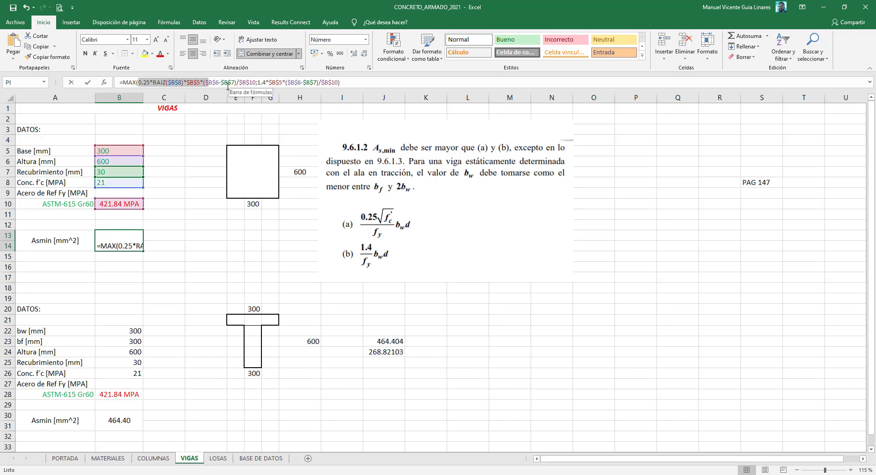
{"action": "right_click", "coordinate": [257, 81]}
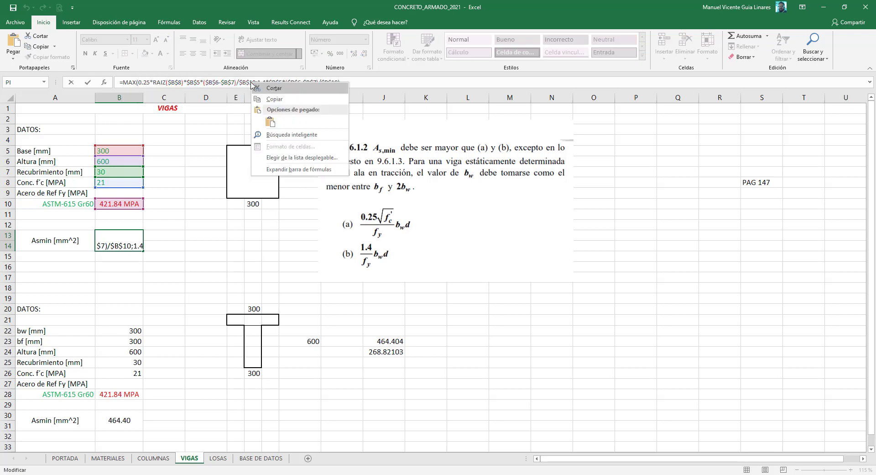
{"action": "left_click", "coordinate": [283, 103]}
{"action": "key", "text": "Escape"}
{"action": "left_click", "coordinate": [201, 237]}
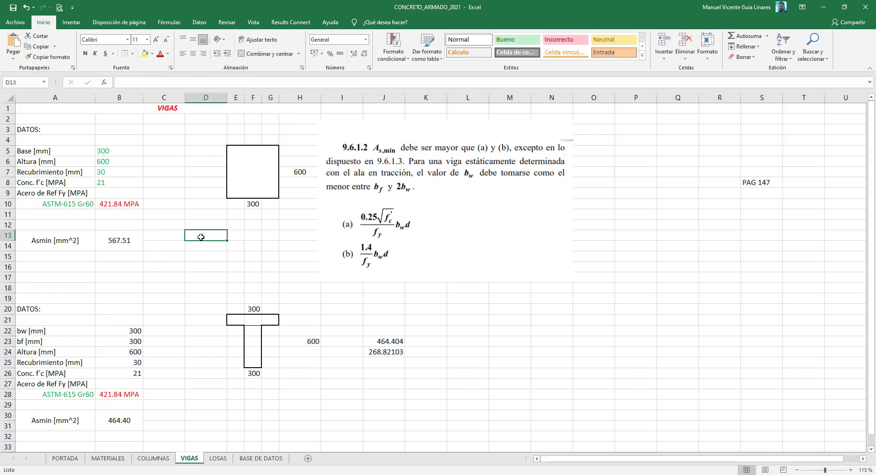
{"action": "type", "text": "="}
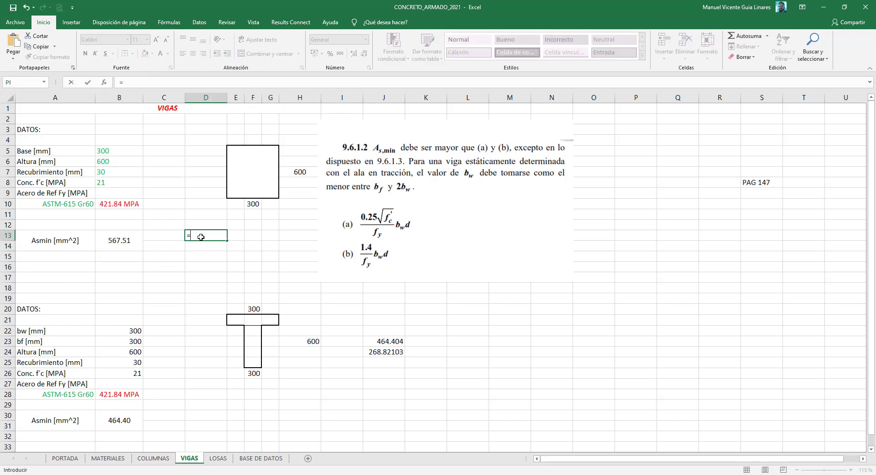
{"action": "key", "text": "ctrl+v"}
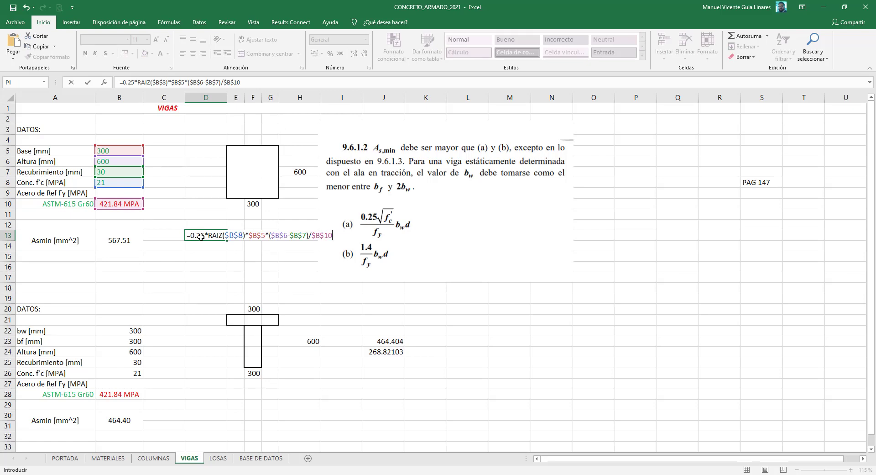
{"action": "key", "text": "Return"}
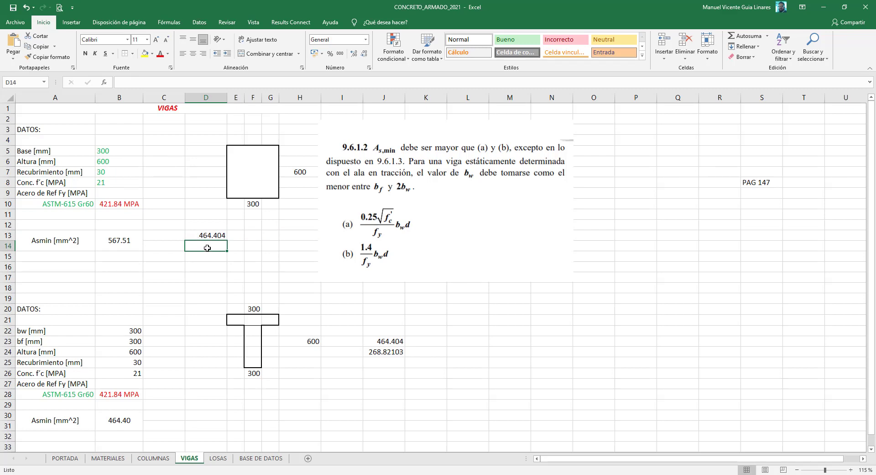
Step: Evaluate the second term of B13's MAX formula in D14, giving 567.51106
{"action": "left_click", "coordinate": [121, 236]}
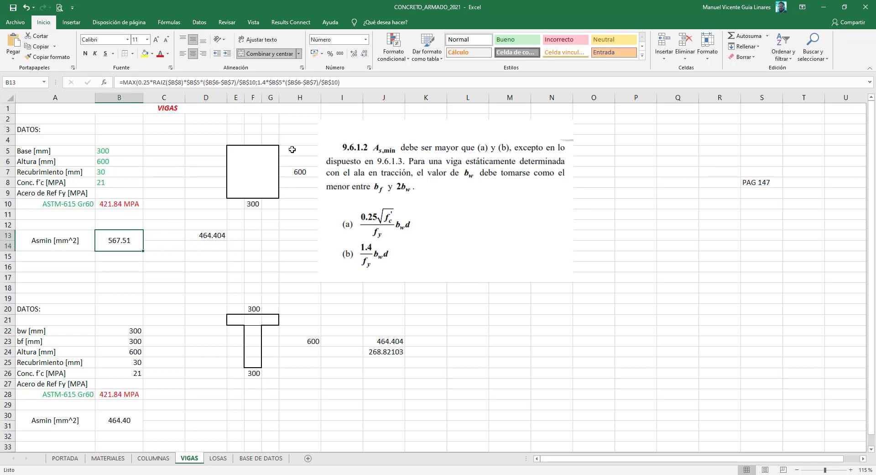
{"action": "left_click", "coordinate": [265, 82]}
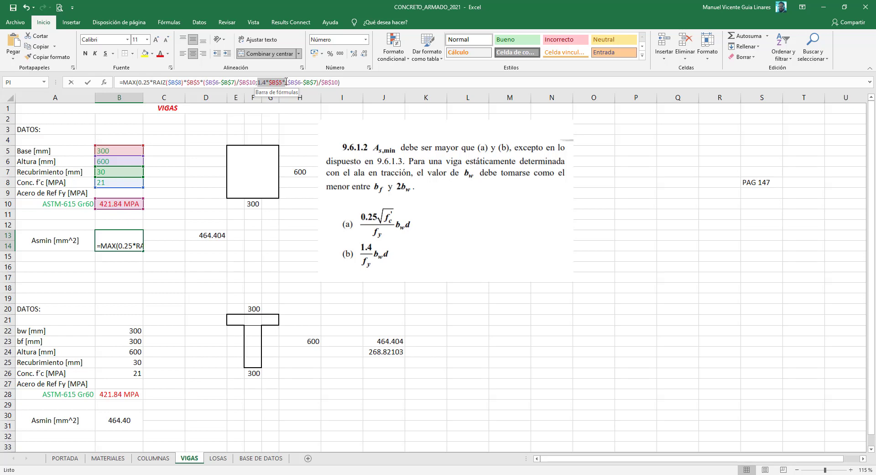
{"action": "left_click_drag", "start_coordinate": [286, 81], "coordinate": [286, 82]}
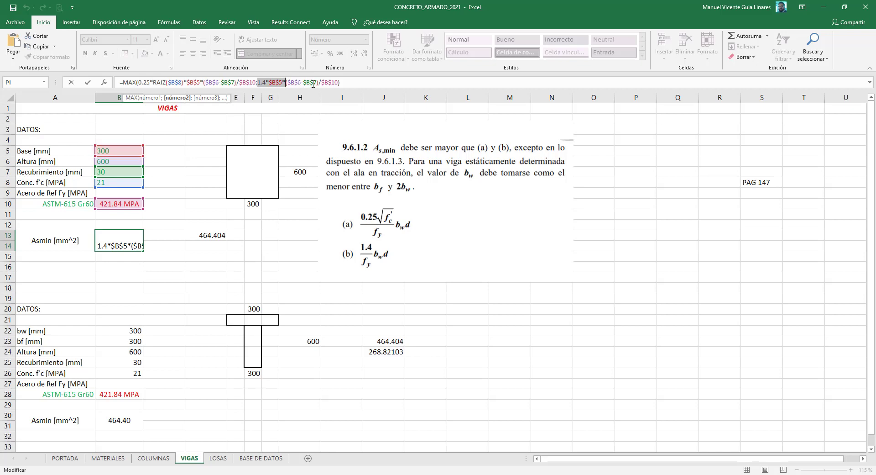
{"action": "left_click_drag", "start_coordinate": [338, 82], "coordinate": [266, 84]}
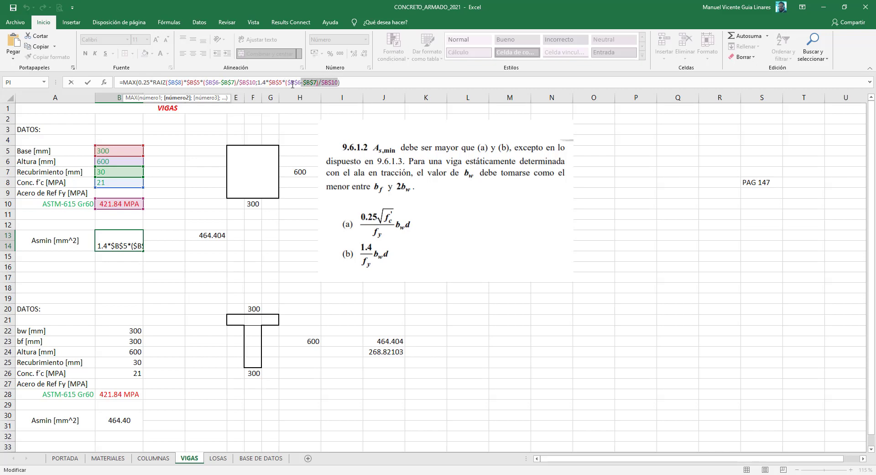
{"action": "right_click", "coordinate": [267, 83]}
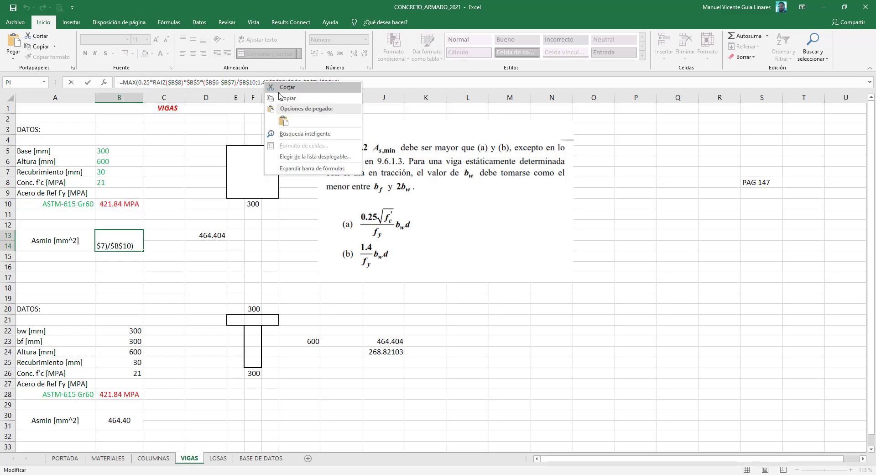
{"action": "left_click", "coordinate": [278, 98]}
{"action": "left_click", "coordinate": [207, 235]}
{"action": "left_click", "coordinate": [207, 245]}
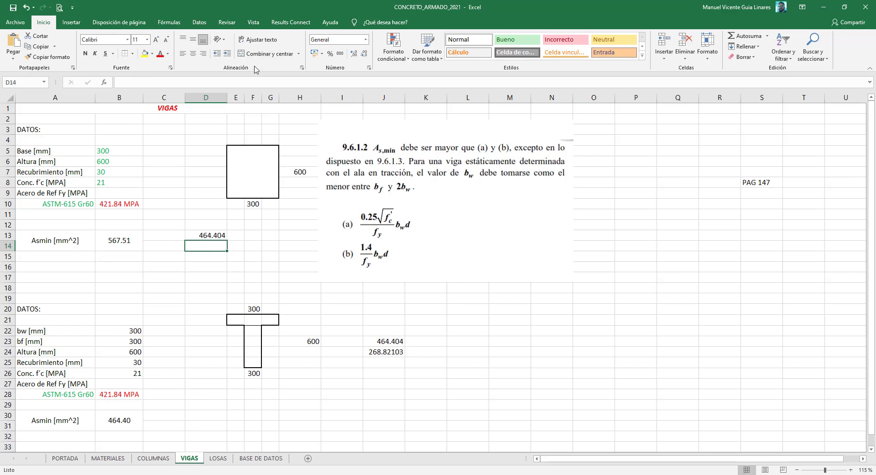
{"action": "left_click", "coordinate": [249, 83]}
{"action": "right_click", "coordinate": [246, 83]}
{"action": "left_click", "coordinate": [241, 82]}
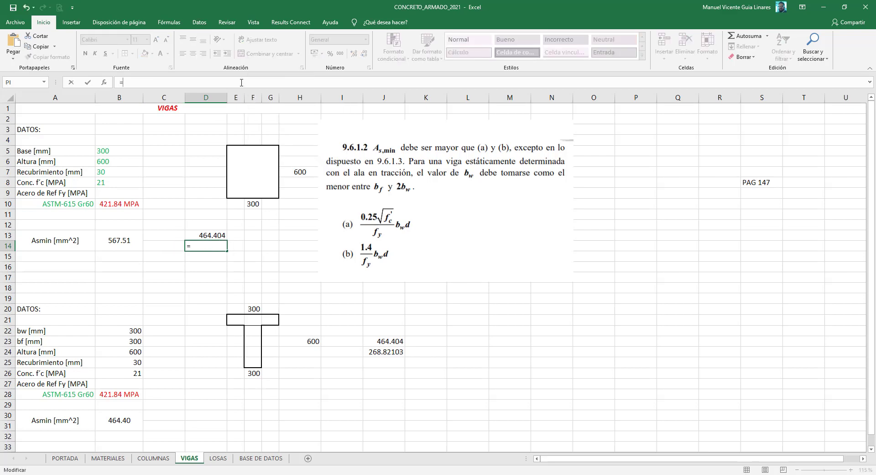
{"action": "key", "text": "ctrl+v"}
{"action": "key", "text": "Return"}
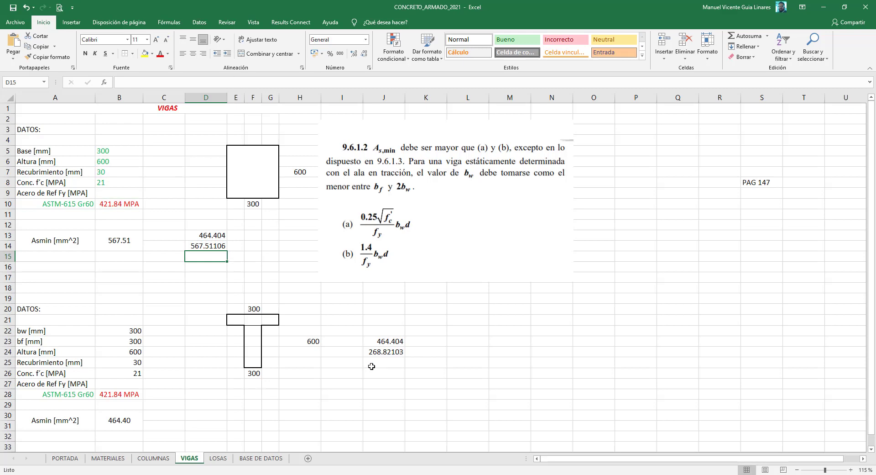
{"action": "left_click", "coordinate": [382, 354]}
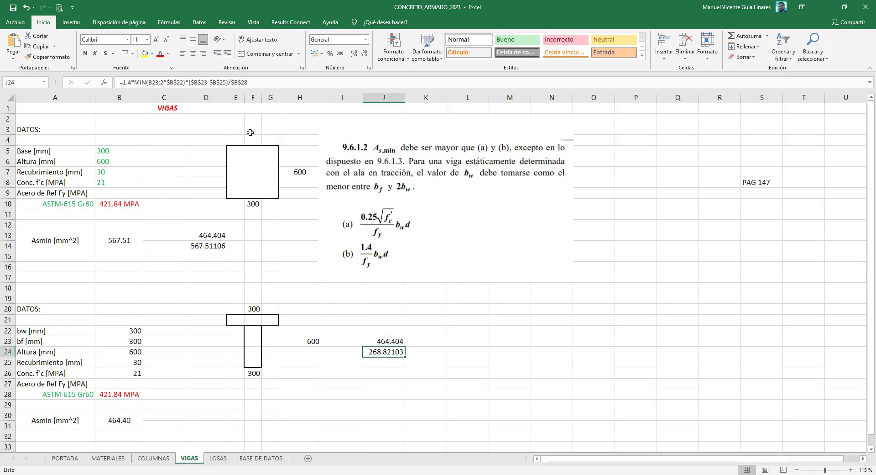
Step: Correct J24's formula to use Altura B24 instead of $B$23, giving 567.51106
{"action": "left_click", "coordinate": [160, 82]}
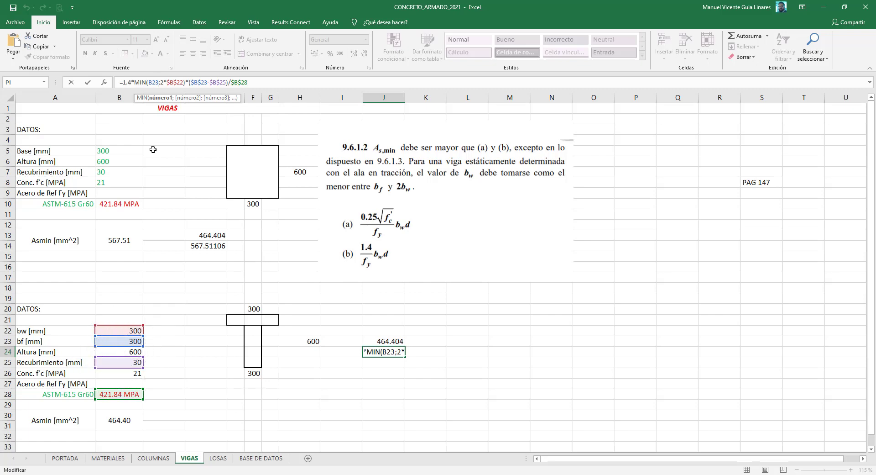
{"action": "left_click_drag", "start_coordinate": [207, 82], "coordinate": [196, 82]}
{"action": "left_click", "coordinate": [118, 350]}
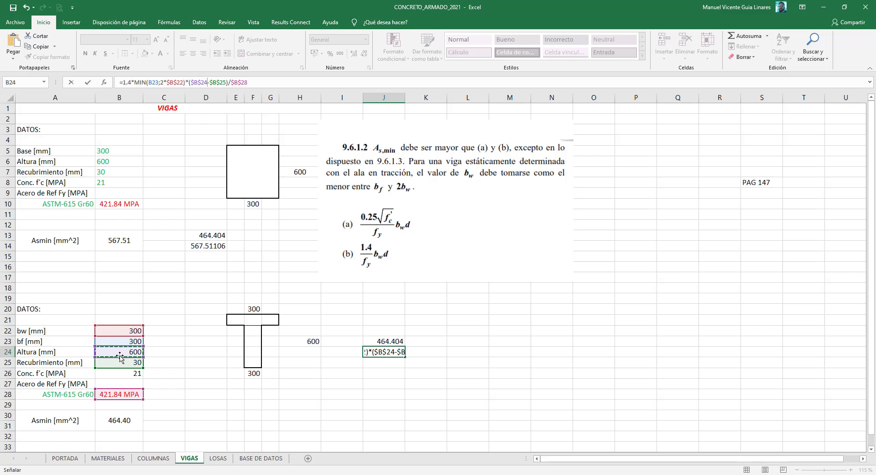
{"action": "key", "text": "Return"}
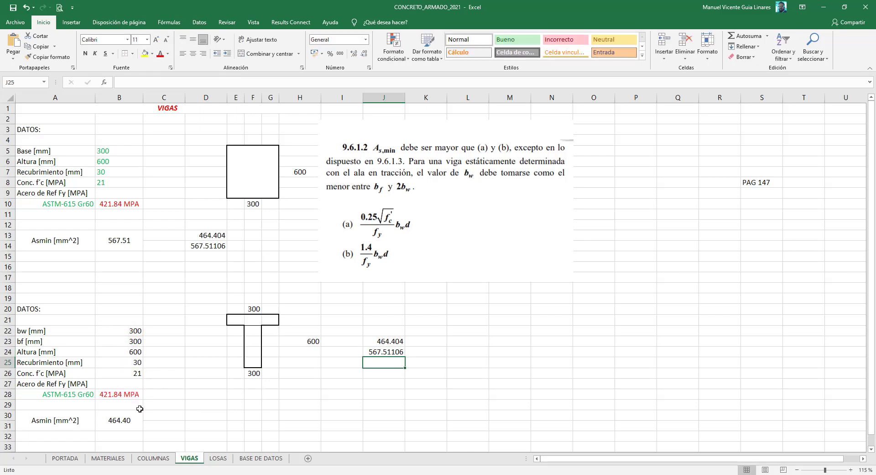
Step: Point B30's last term at B24 and remove the stray digit, so Asmin reads 567.51
{"action": "left_click", "coordinate": [130, 419]}
{"action": "left_click", "coordinate": [379, 81]}
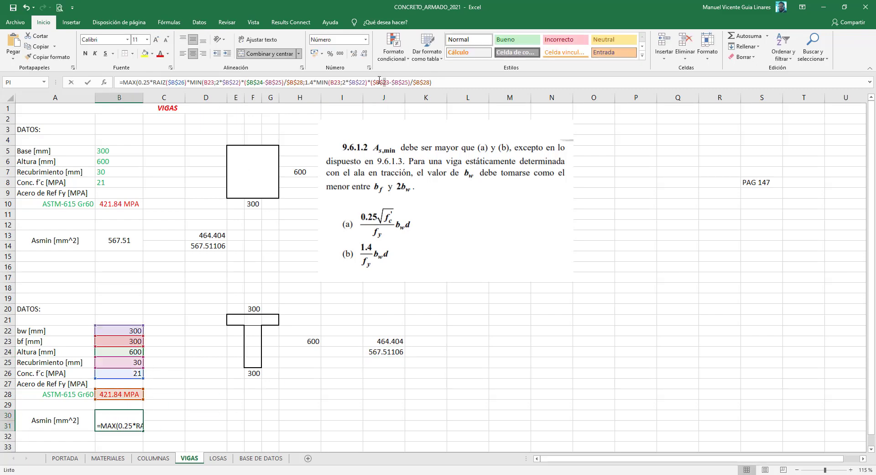
{"action": "left_click_drag", "start_coordinate": [379, 81], "coordinate": [372, 81]}
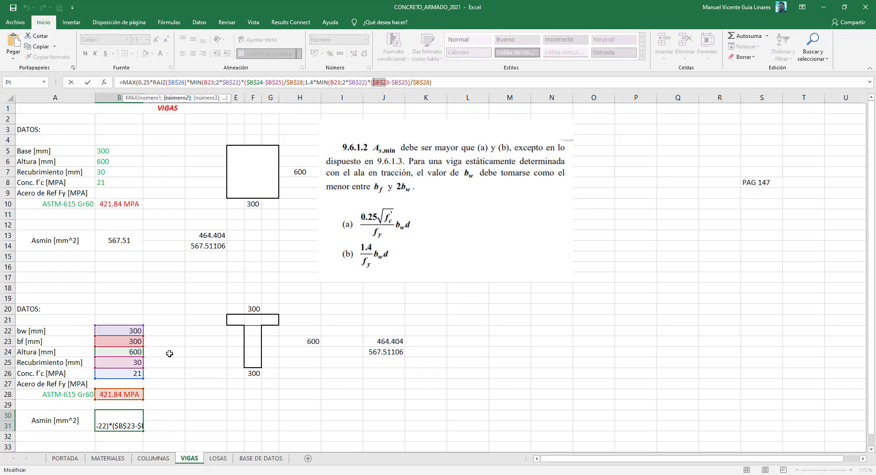
{"action": "left_click", "coordinate": [115, 352]}
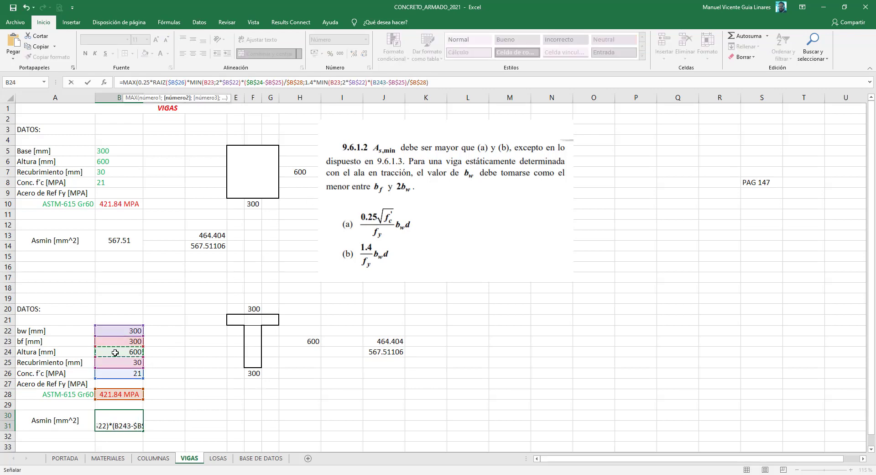
{"action": "key", "text": "Delete"}
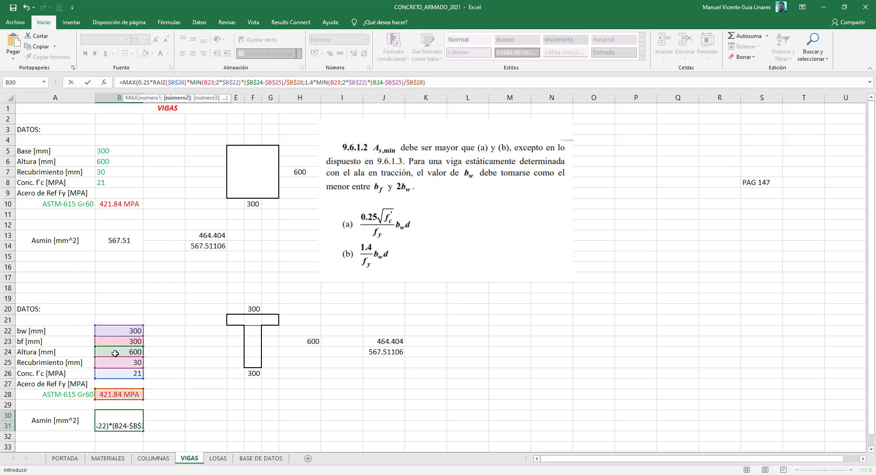
{"action": "key", "text": "Return"}
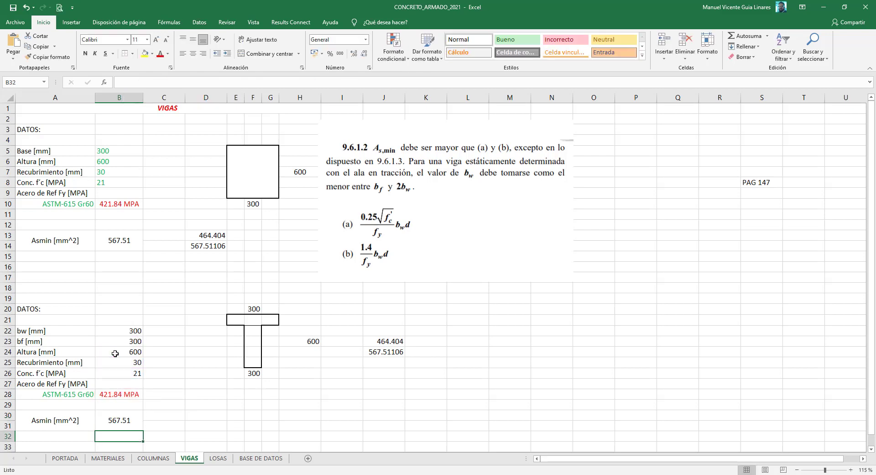
Step: Clear the leftover check values 464.404 and 567.51 beside the T-section
{"action": "left_click_drag", "start_coordinate": [425, 372], "coordinate": [369, 325]}
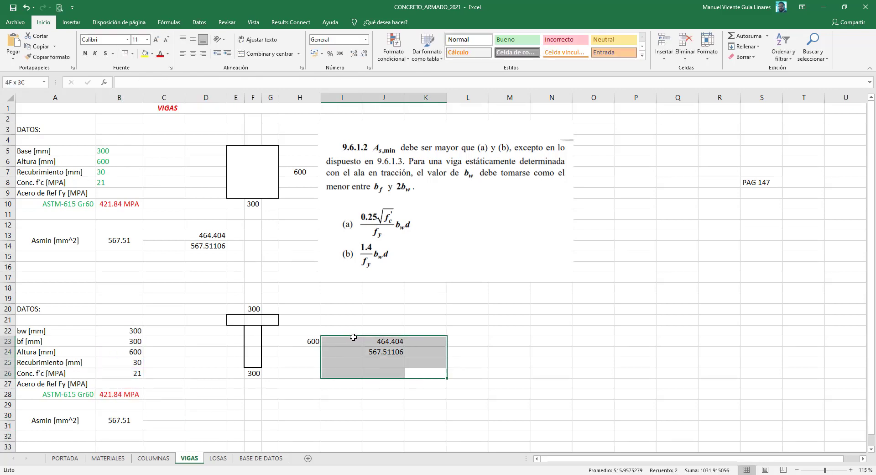
{"action": "key", "text": "Delete"}
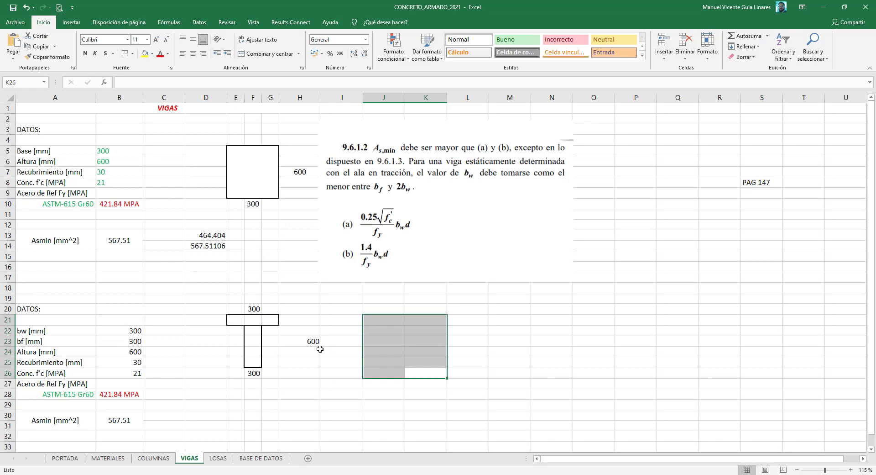
{"action": "left_click", "coordinate": [310, 340]}
Step: Remove the existing borders from F21:F22 at the top of the T web
{"action": "left_click_drag", "start_coordinate": [259, 319], "coordinate": [254, 329]}
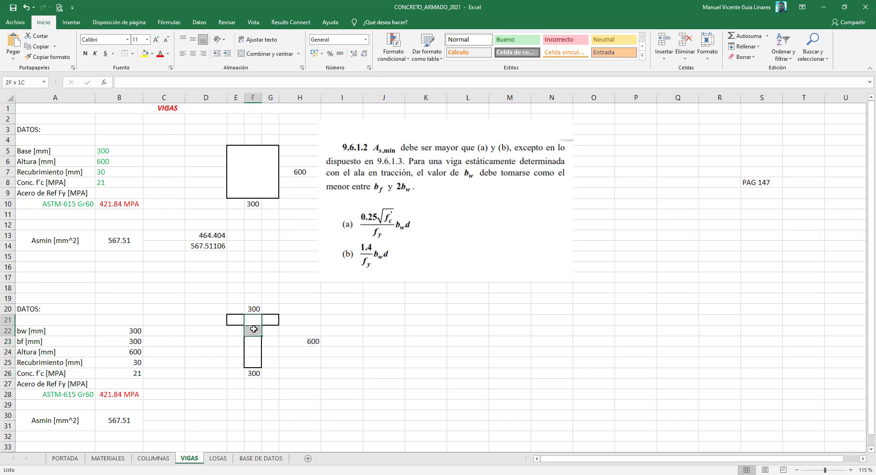
{"action": "left_click", "coordinate": [132, 53]}
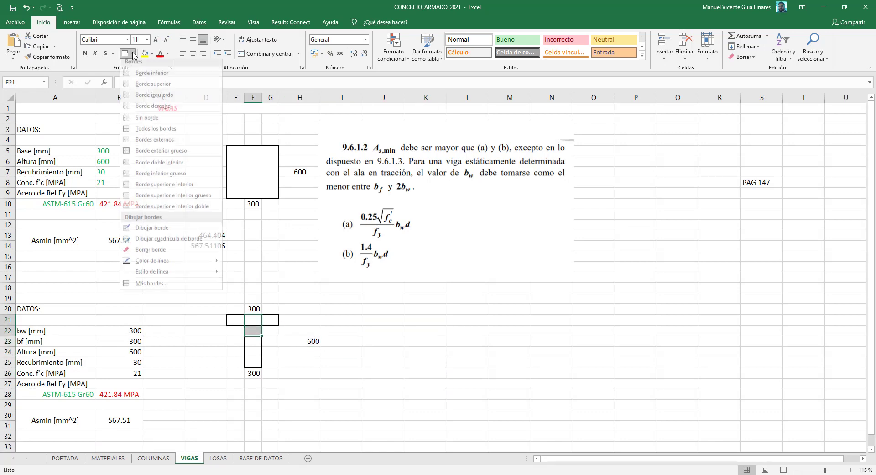
{"action": "left_click", "coordinate": [137, 121]}
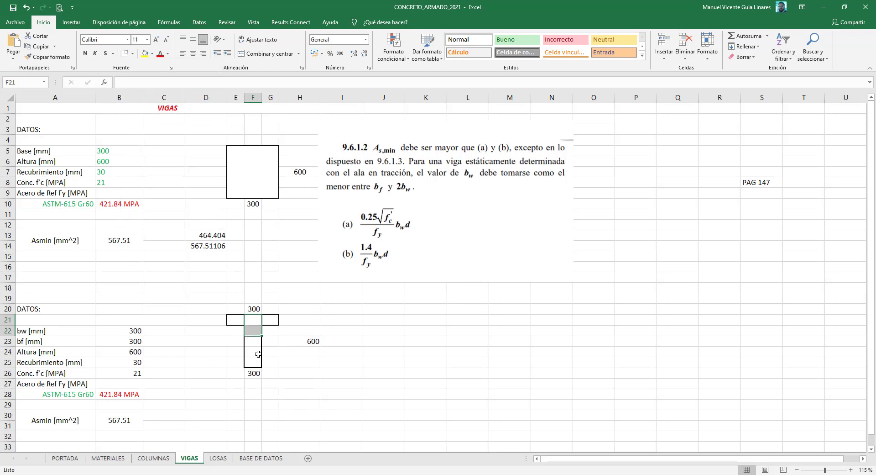
{"action": "left_click", "coordinate": [257, 354]}
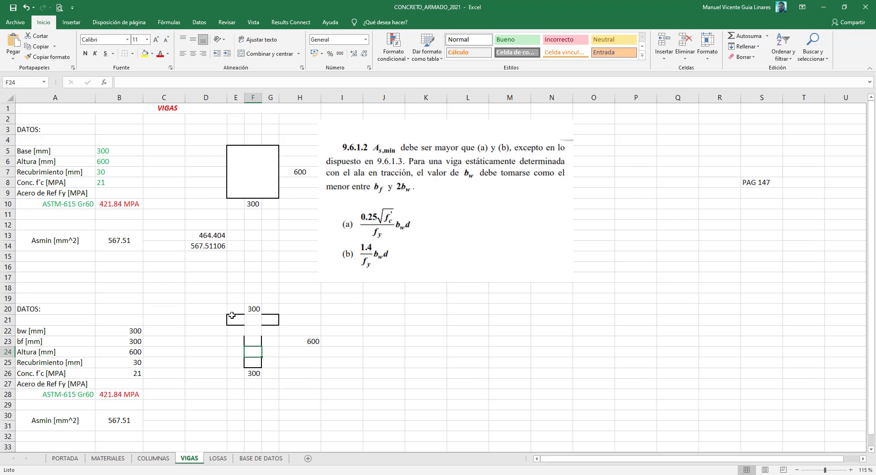
{"action": "left_click_drag", "start_coordinate": [253, 319], "coordinate": [253, 329]}
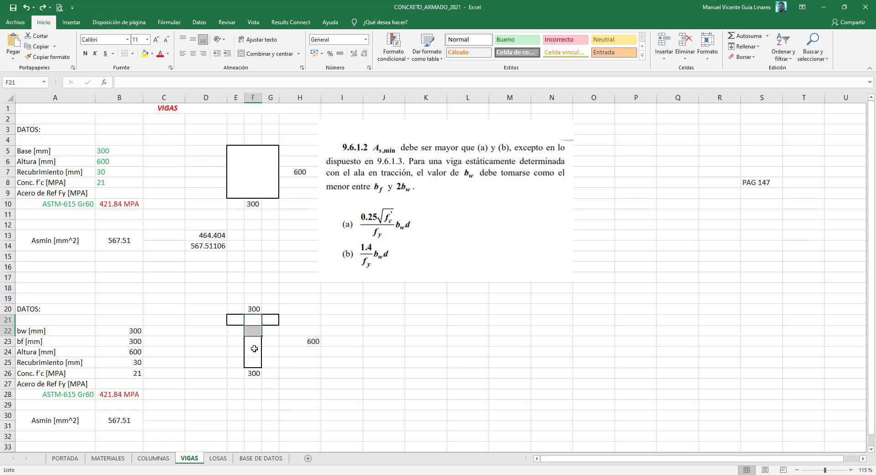
{"action": "left_click", "coordinate": [253, 329]}
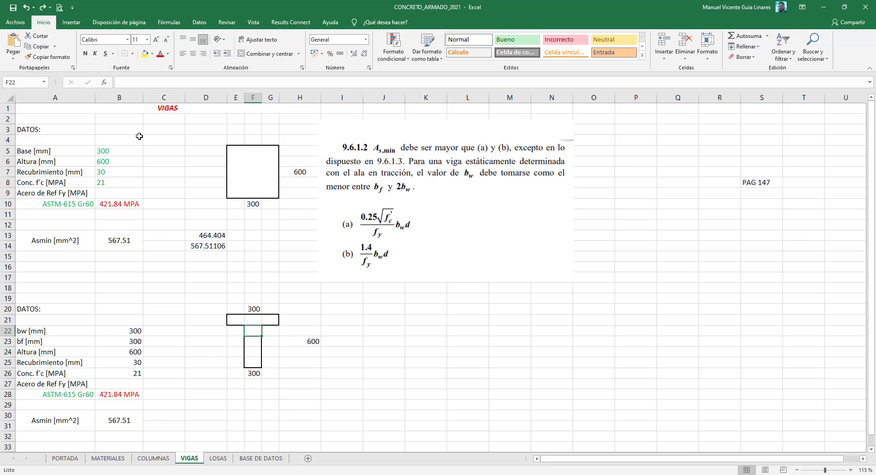
{"action": "left_click", "coordinate": [132, 54]}
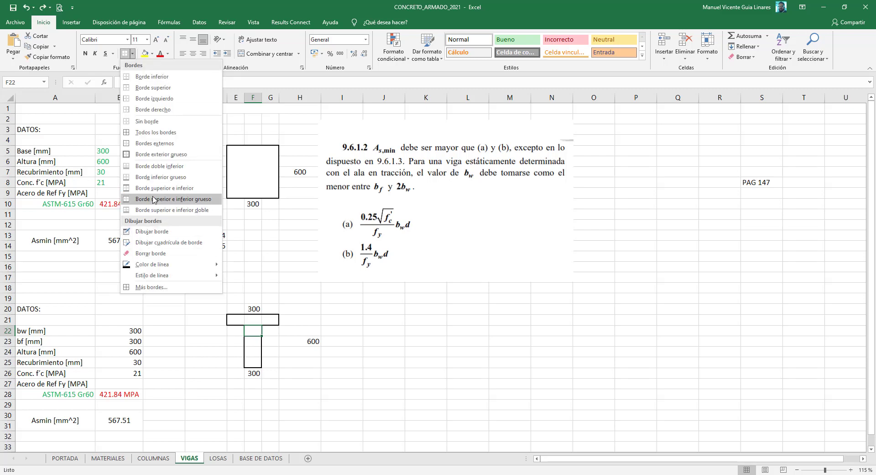
{"action": "key", "text": "Escape"}
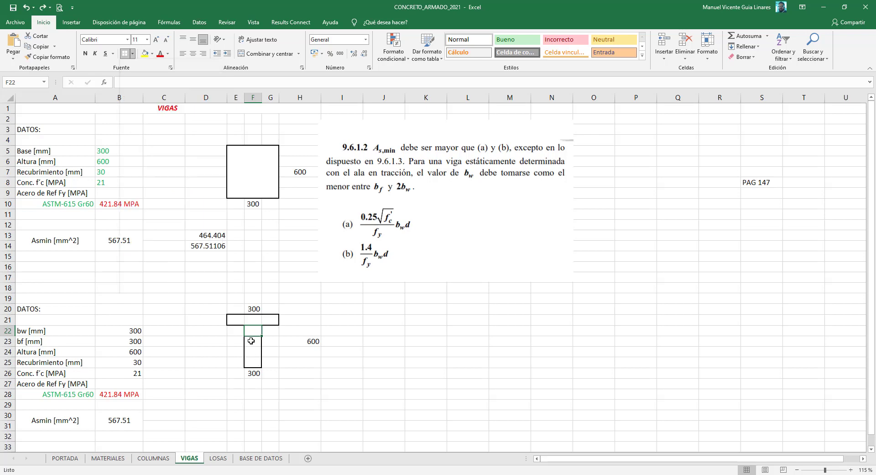
Step: Apply Top and Bottom Border to the web column F21:F25
{"action": "left_click_drag", "start_coordinate": [253, 319], "coordinate": [254, 362]}
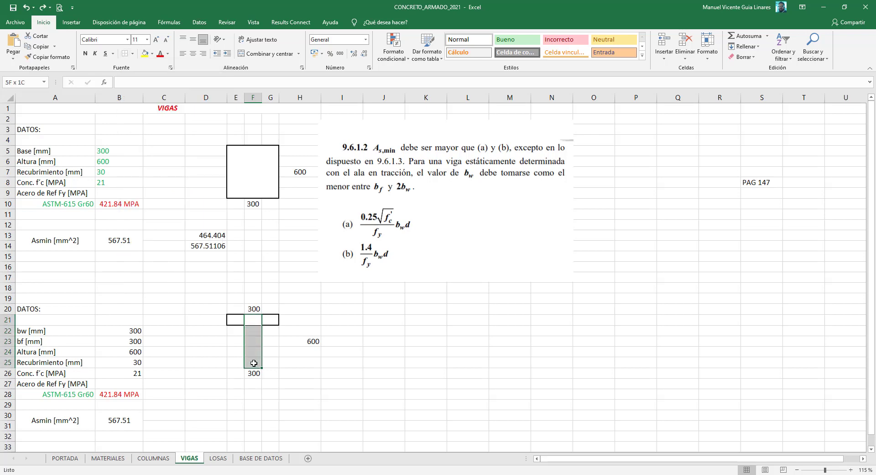
{"action": "left_click", "coordinate": [132, 54]}
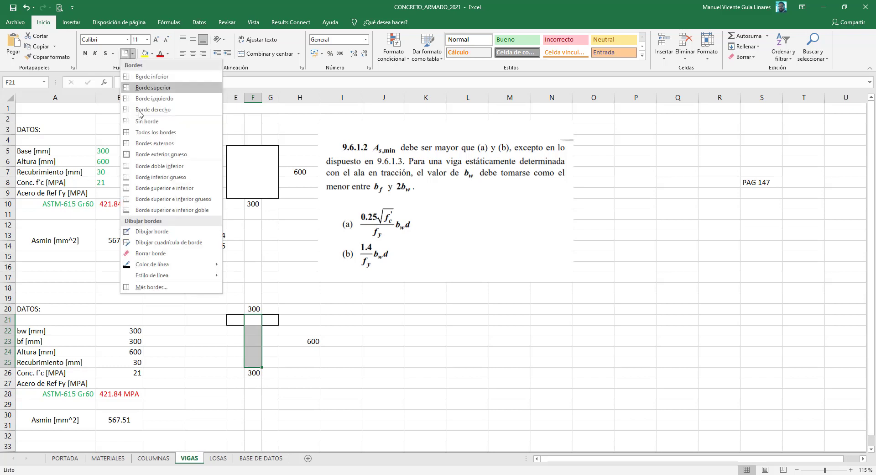
{"action": "left_click", "coordinate": [134, 131]}
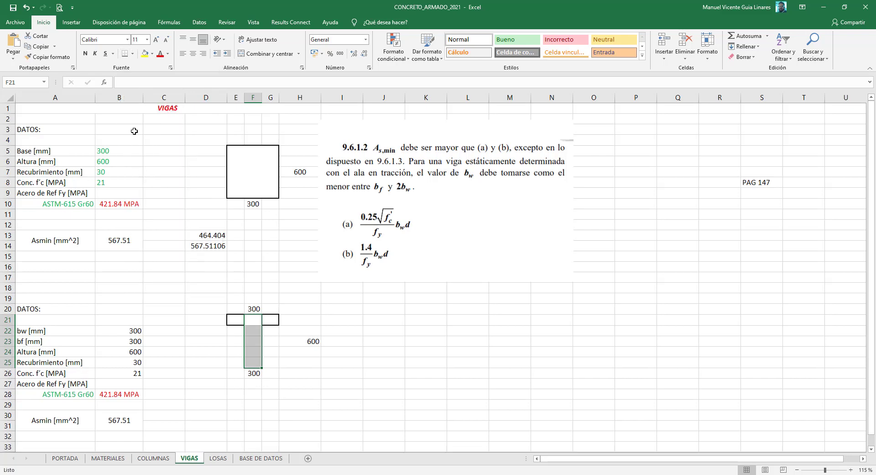
{"action": "left_click", "coordinate": [132, 54]}
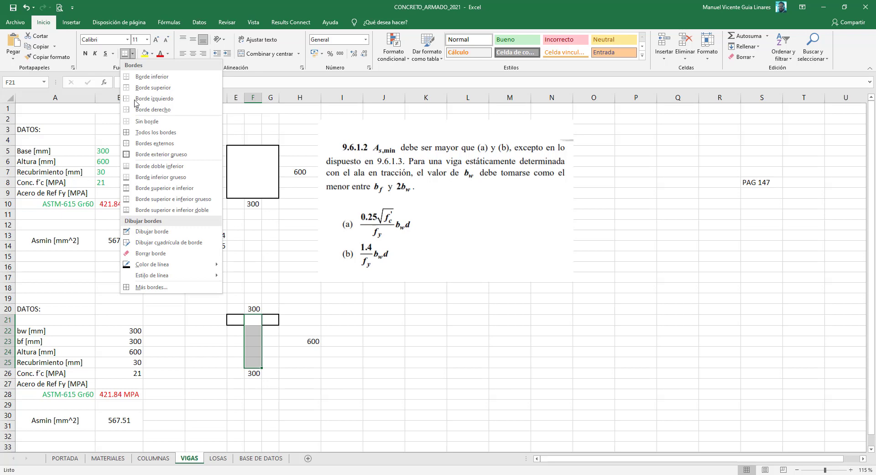
{"action": "left_click", "coordinate": [148, 189]}
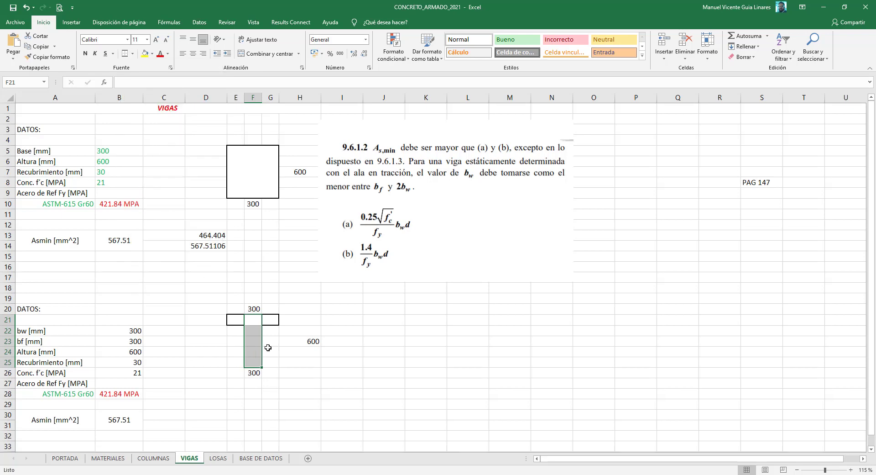
{"action": "left_click", "coordinate": [269, 348]}
{"action": "left_click", "coordinate": [250, 318]}
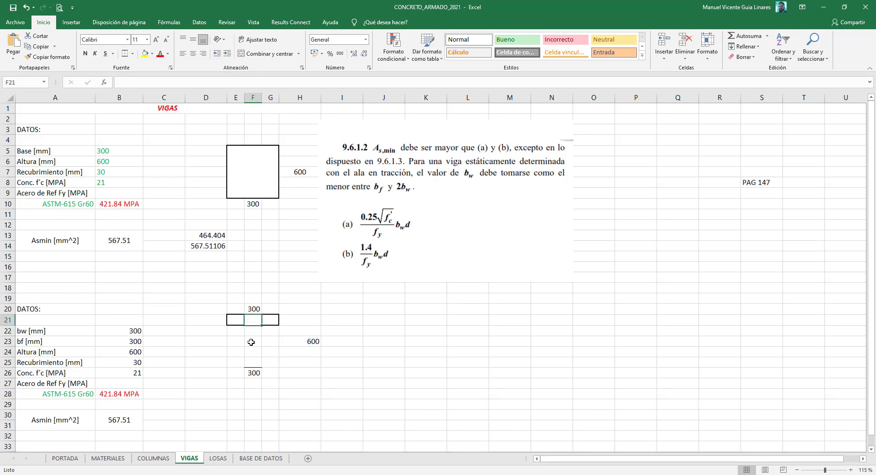
{"action": "left_click_drag", "start_coordinate": [251, 341], "coordinate": [256, 364]}
{"action": "left_click", "coordinate": [131, 53]}
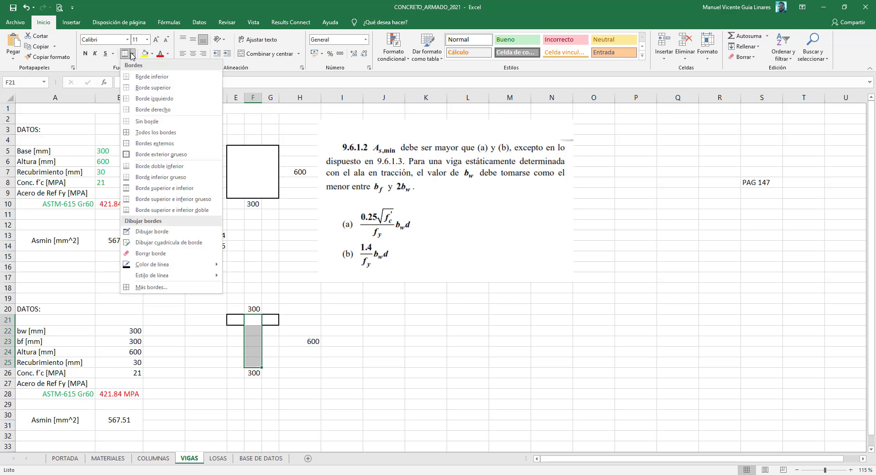
{"action": "left_click", "coordinate": [164, 188]}
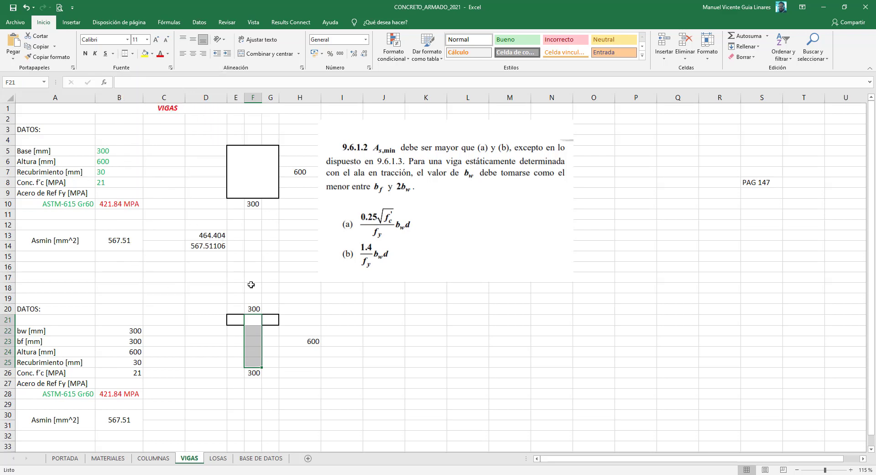
{"action": "left_click", "coordinate": [256, 319]}
Step: Put thick outside borders around the web F21:F25 and the flange E21:G21
{"action": "left_click_drag", "start_coordinate": [253, 343], "coordinate": [254, 364]}
{"action": "left_click", "coordinate": [131, 54]}
{"action": "left_click", "coordinate": [142, 154]}
{"action": "left_click_drag", "start_coordinate": [231, 320], "coordinate": [269, 320]}
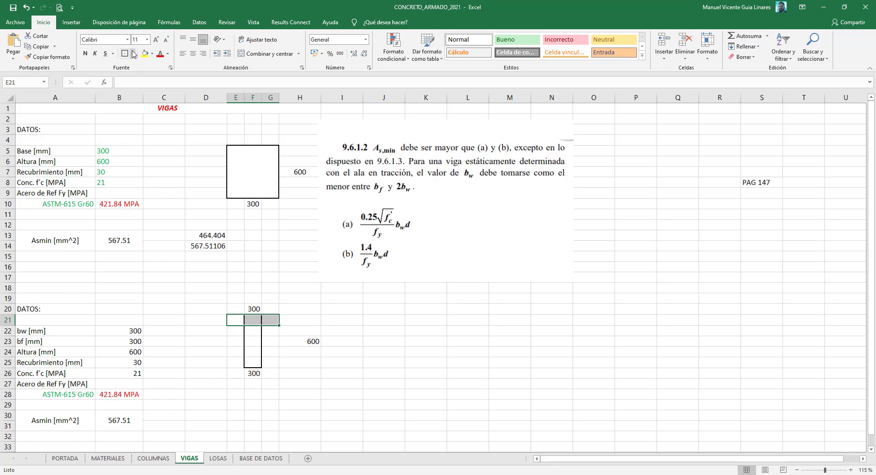
{"action": "left_click", "coordinate": [251, 323]}
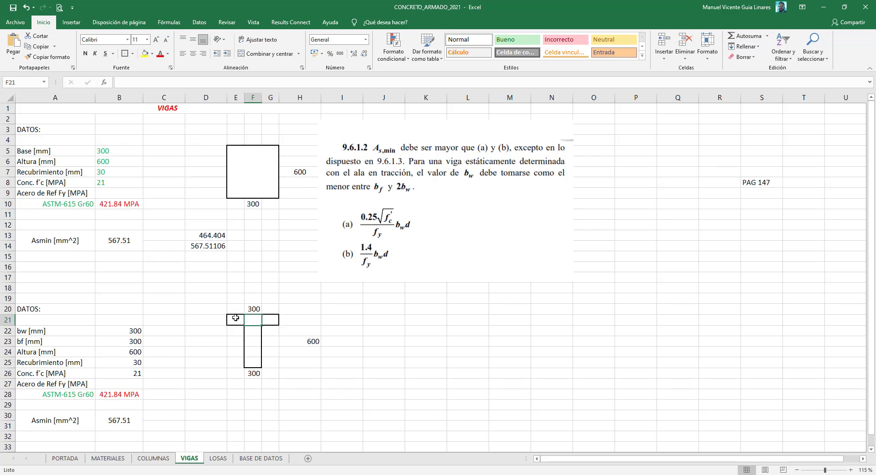
{"action": "left_click_drag", "start_coordinate": [236, 317], "coordinate": [269, 319]}
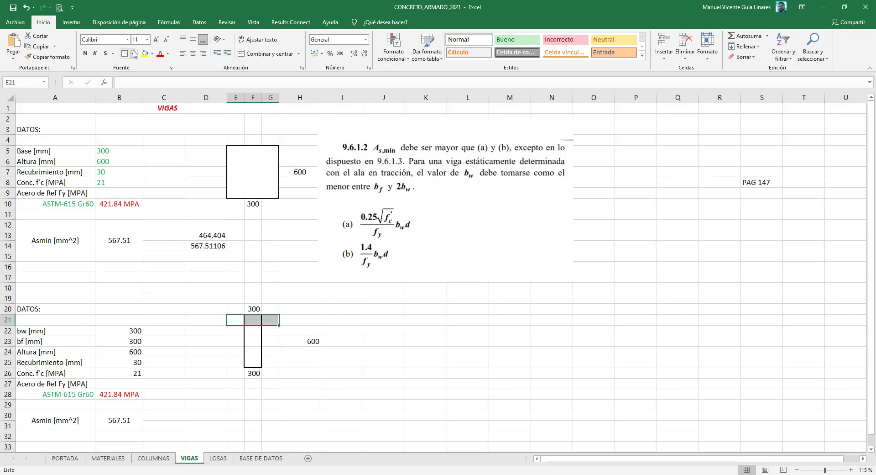
{"action": "left_click", "coordinate": [270, 361]}
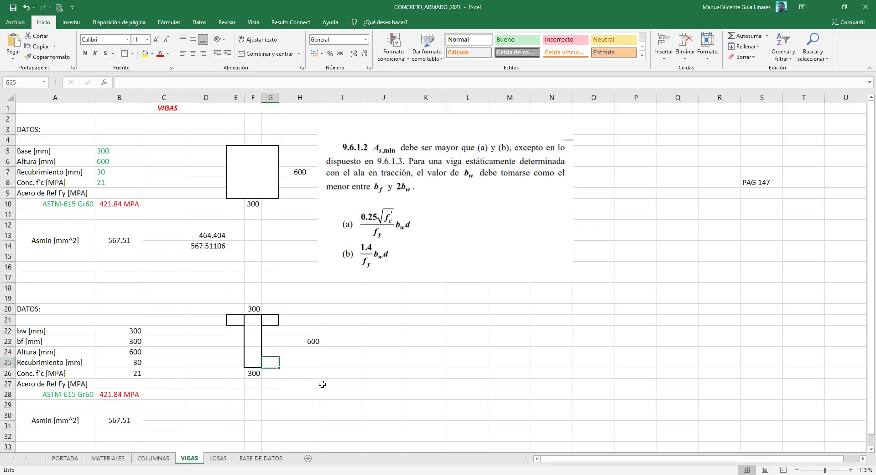
Step: Undo the last change and clear the check values in J22:J26
{"action": "key", "text": "ctrl+z"}
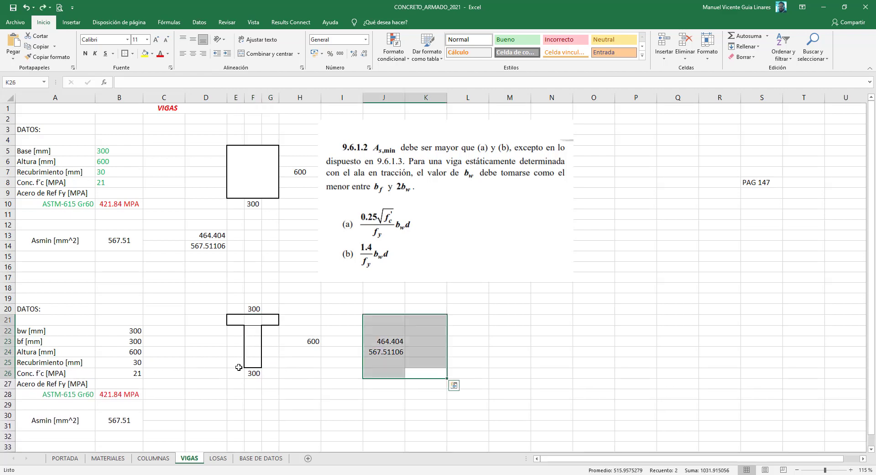
{"action": "left_click", "coordinate": [305, 361]}
{"action": "left_click", "coordinate": [377, 384]}
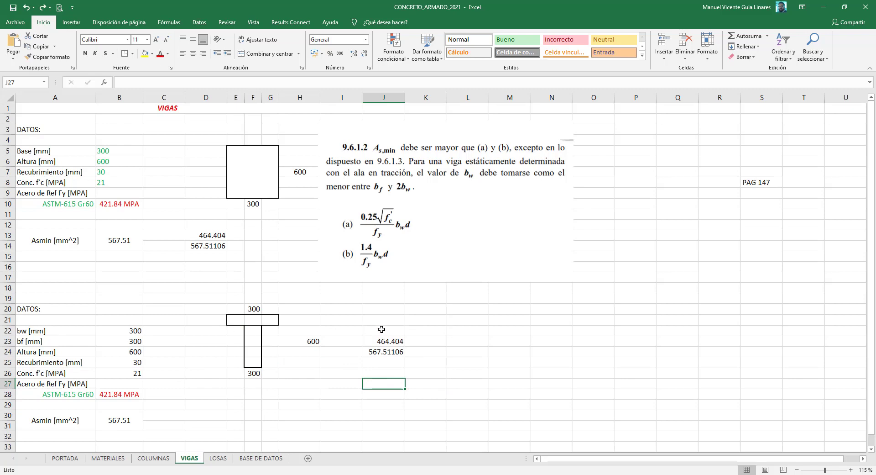
{"action": "left_click_drag", "start_coordinate": [384, 336], "coordinate": [385, 375]}
{"action": "key", "text": "Delete"}
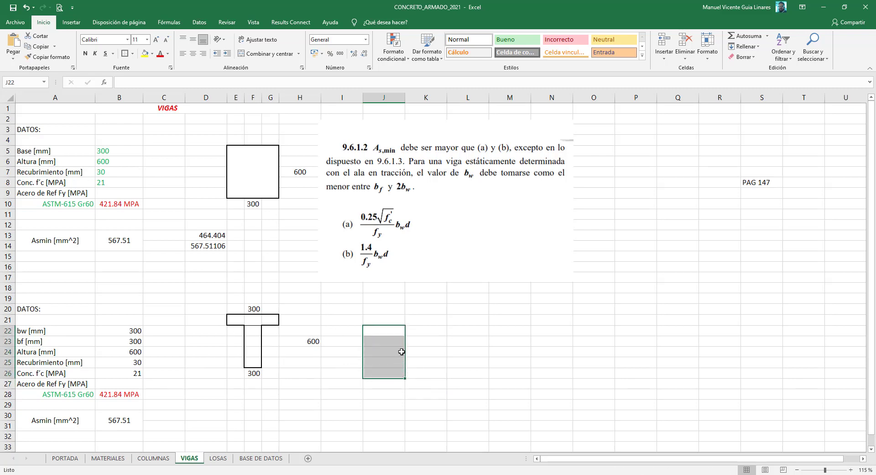
Step: Enter 100 as bw in B22 so Asmin becomes 378.34, then reposition the code image
{"action": "left_click", "coordinate": [137, 331]}
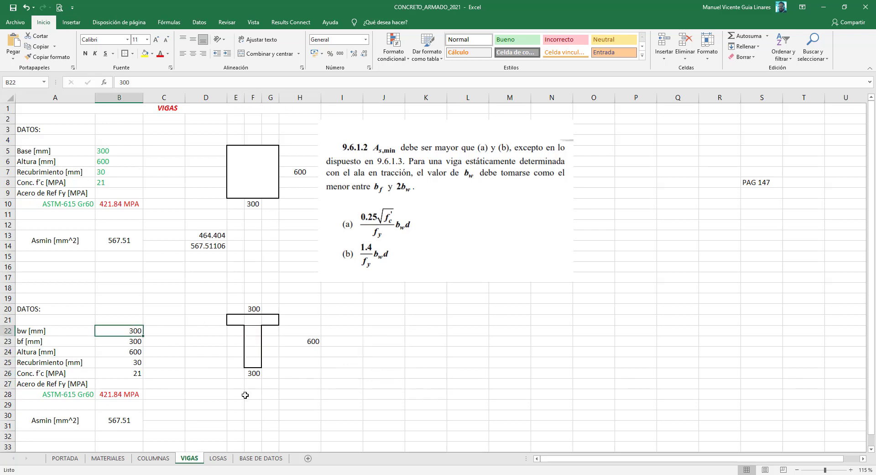
{"action": "type", "text": "100"}
{"action": "key", "text": "Return"}
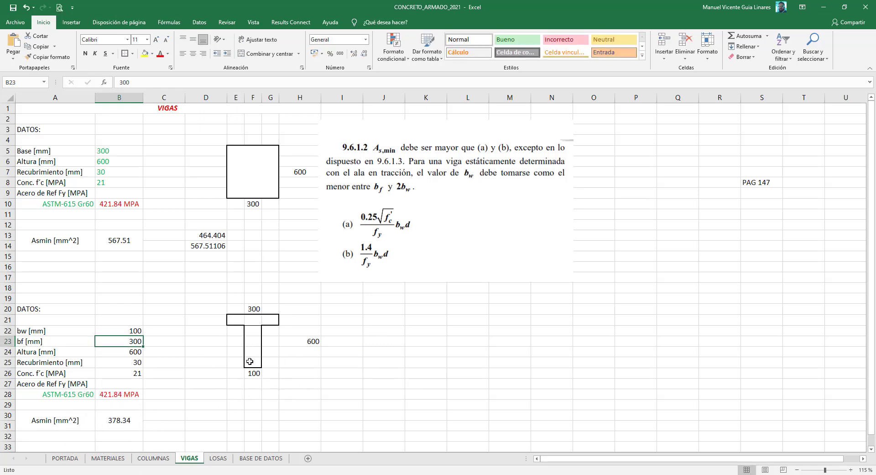
{"action": "left_click_drag", "start_coordinate": [428, 207], "coordinate": [486, 258]}
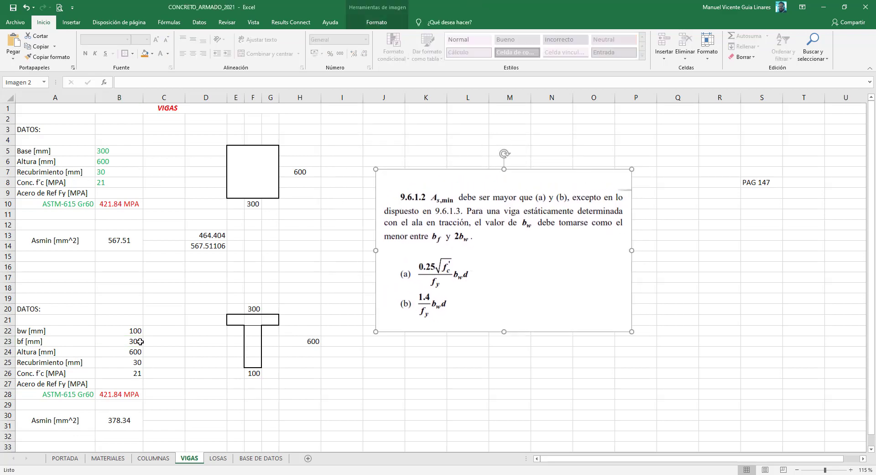
Step: Label A2 'RECTANGULARES' and A19 'SECCIÓN T', correcting the SECCIÓN spelling
{"action": "left_click", "coordinate": [44, 120]}
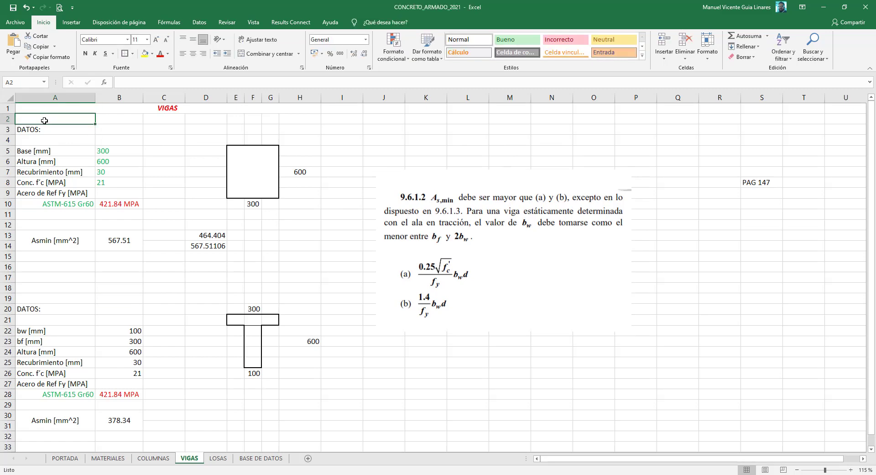
{"action": "type", "text": "rectangul"}
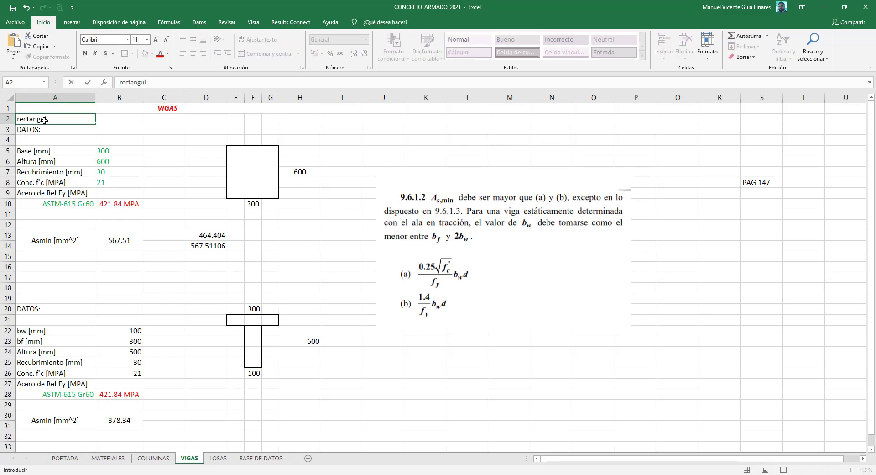
{"action": "key", "text": "BackSpace"}
{"action": "key", "text": "BackSpace"}
{"action": "key", "text": "BackSpace"}
{"action": "key", "text": "BackSpace"}
{"action": "key", "text": "BackSpace"}
{"action": "key", "text": "BackSpace"}
{"action": "type", "text": "RECTA"}
{"action": "type", "text": "NGUL"}
{"action": "key", "text": "Return"}
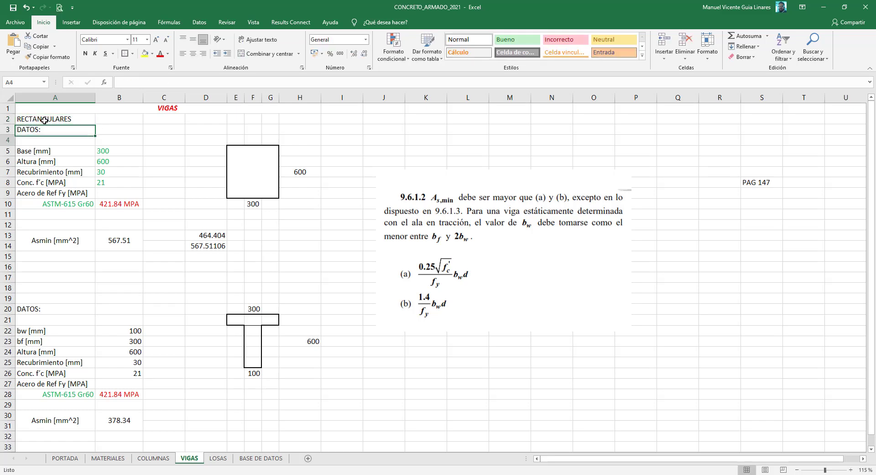
{"action": "key", "text": "Down"}
{"action": "key", "text": "Down"}
{"action": "key", "text": "Down"}
{"action": "key", "text": "Down"}
{"action": "key", "text": "Down"}
{"action": "key", "text": "Down"}
{"action": "key", "text": "Down"}
{"action": "key", "text": "Down"}
{"action": "key", "text": "Down"}
{"action": "key", "text": "Down"}
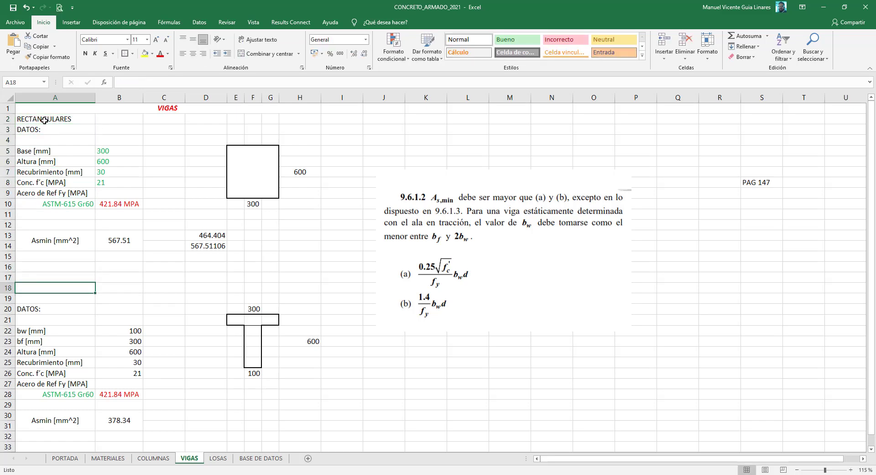
{"action": "key", "text": "Down"}
{"action": "key", "text": "Down"}
{"action": "key", "text": "Up"}
{"action": "type", "text": "SE"}
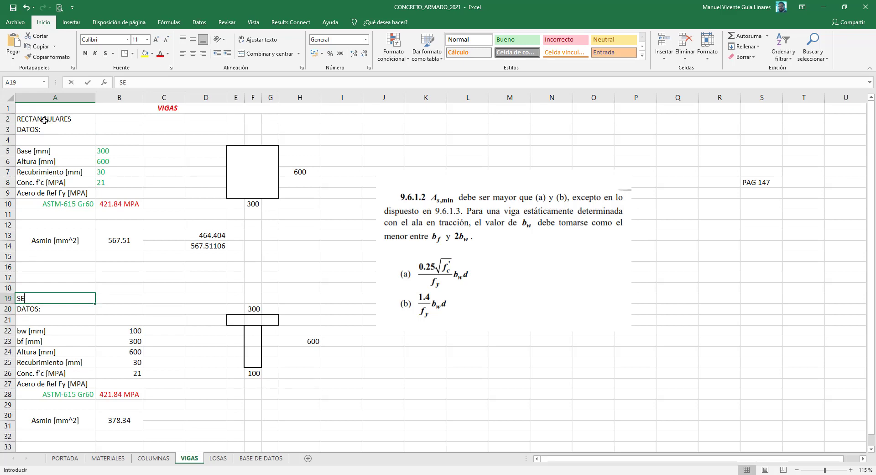
{"action": "type", "text": "CIÓN T"}
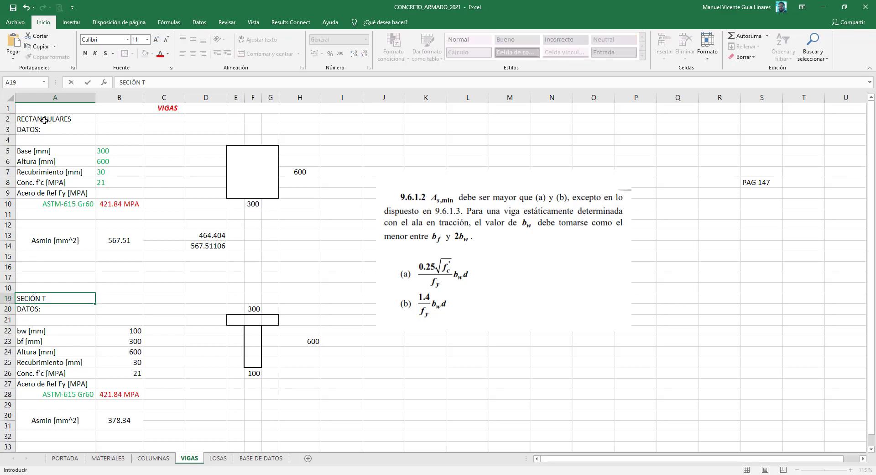
{"action": "key", "text": "Return"}
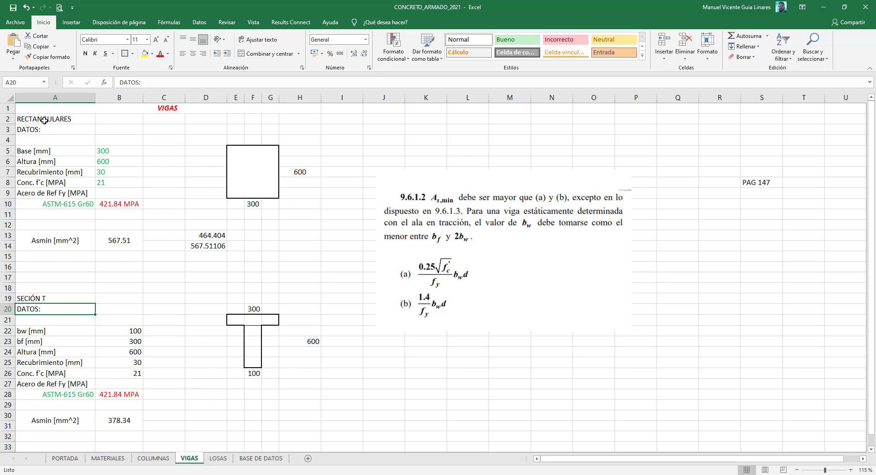
{"action": "key", "text": "Up"}
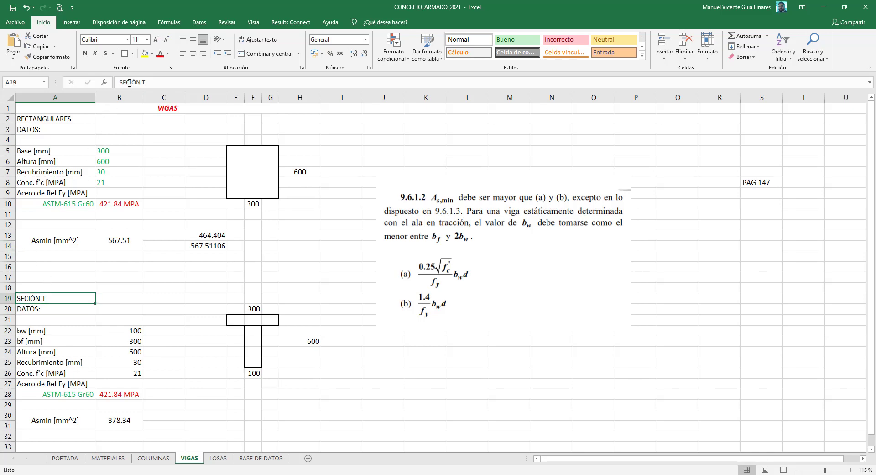
{"action": "left_click", "coordinate": [130, 83]}
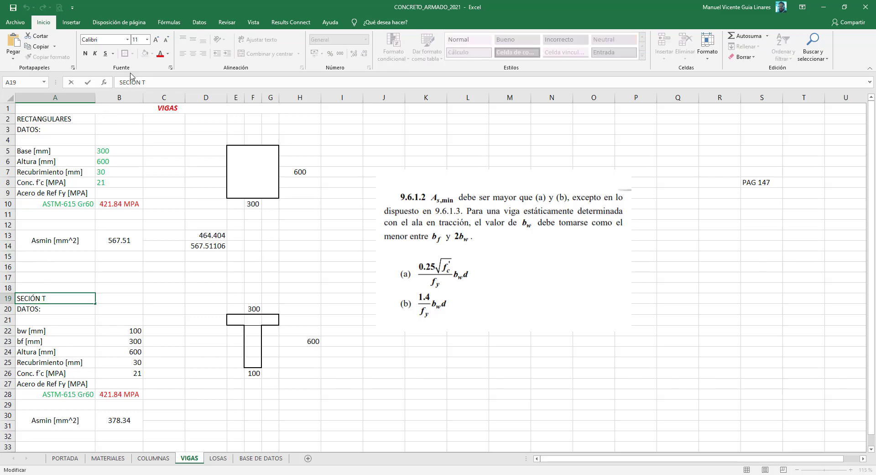
{"action": "type", "text": "C"}
{"action": "key", "text": "Return"}
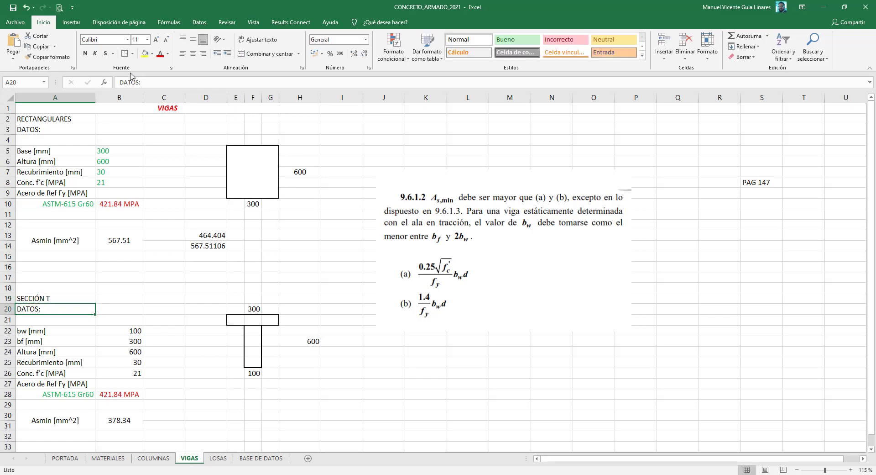
Step: Colour both the SECCIÓN T and RECTANGULARES labels light blue
{"action": "left_click", "coordinate": [74, 296]}
{"action": "key", "text": "super+space"}
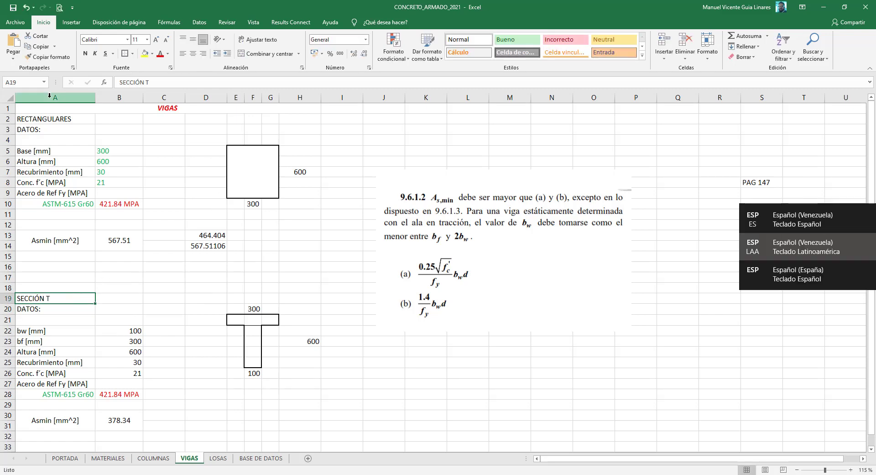
{"action": "left_click", "coordinate": [80, 117], "text": "ctrl"}
{"action": "left_click", "coordinate": [168, 54]}
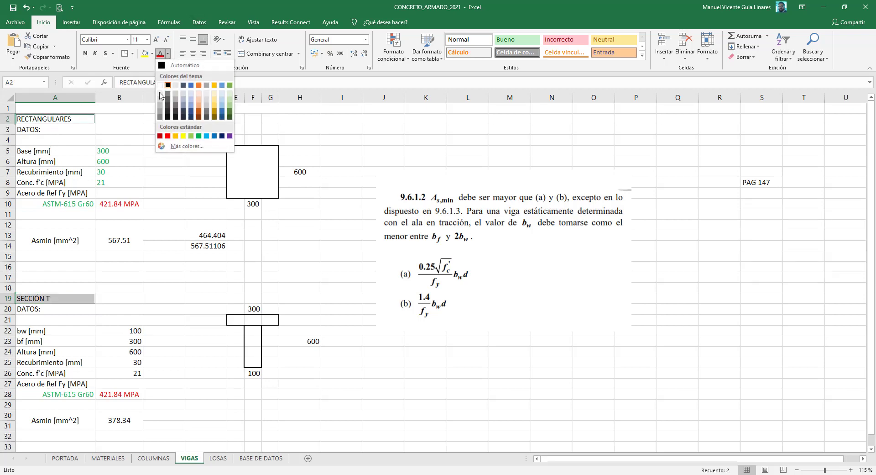
{"action": "left_click", "coordinate": [206, 136]}
{"action": "left_click", "coordinate": [342, 139]}
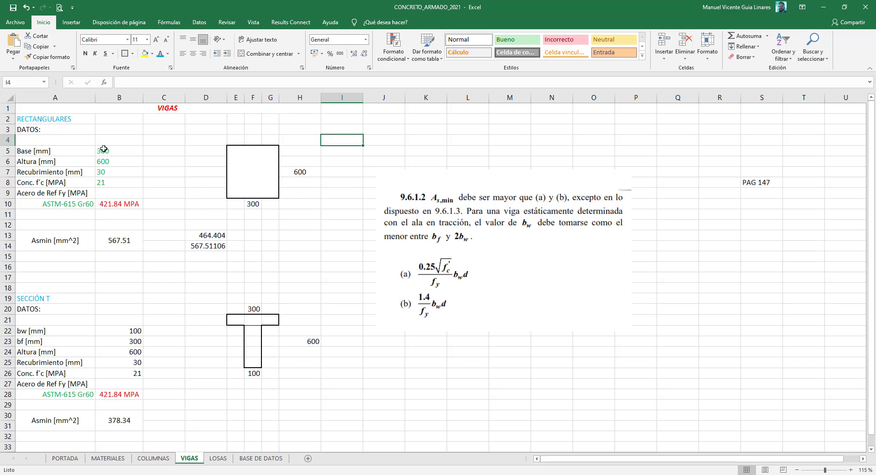
Step: Copy the rectangular Asmin block with its VIGAS title and paste it at A1 of LOSAS
{"action": "left_click_drag", "start_coordinate": [22, 124], "coordinate": [328, 243]}
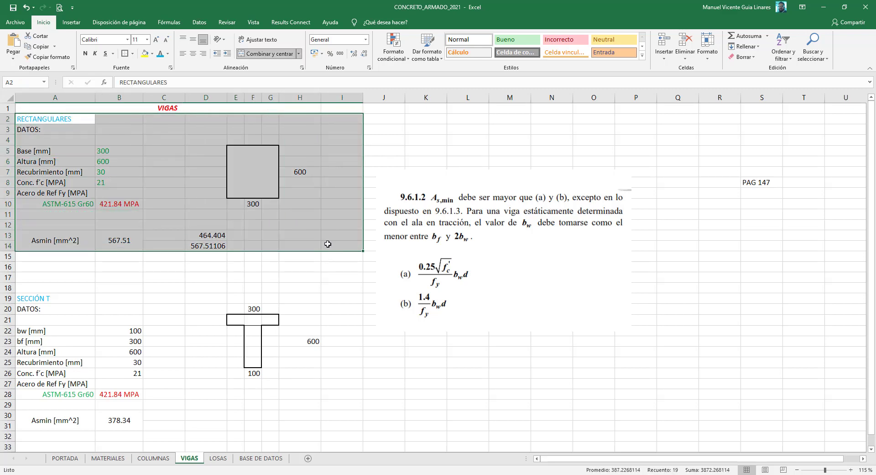
{"action": "left_click_drag", "start_coordinate": [48, 108], "coordinate": [201, 251]}
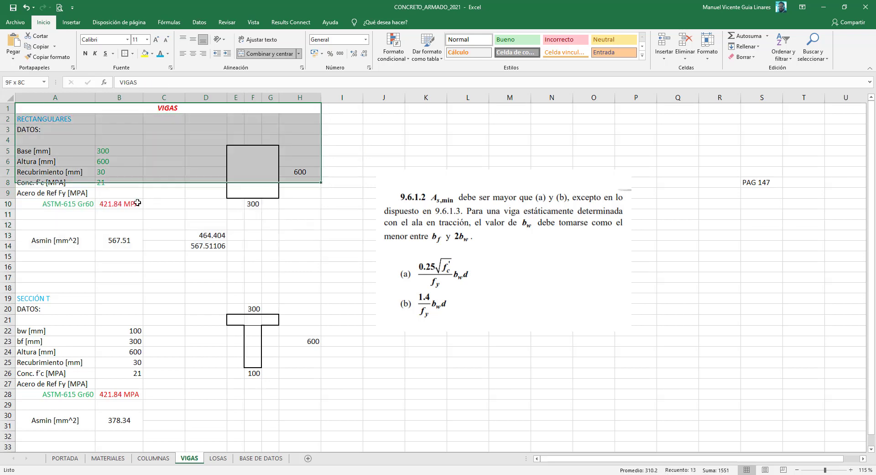
{"action": "right_click", "coordinate": [47, 109]}
{"action": "left_click", "coordinate": [68, 125]}
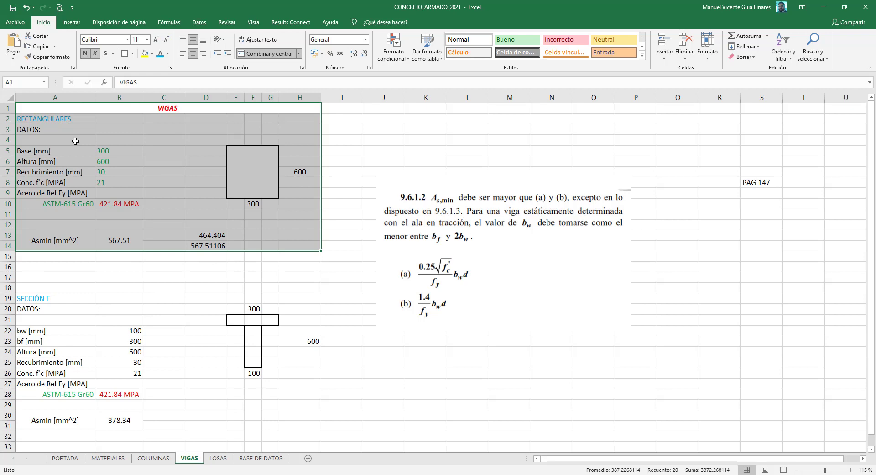
{"action": "left_click", "coordinate": [217, 458]}
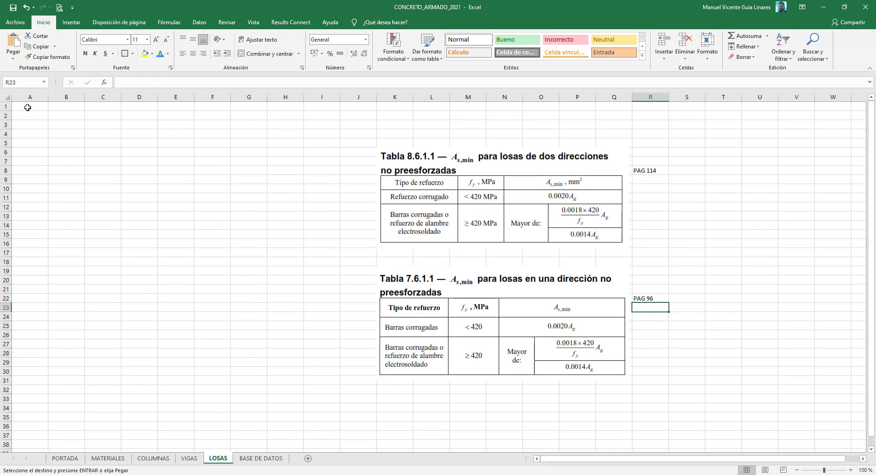
{"action": "right_click", "coordinate": [28, 108]}
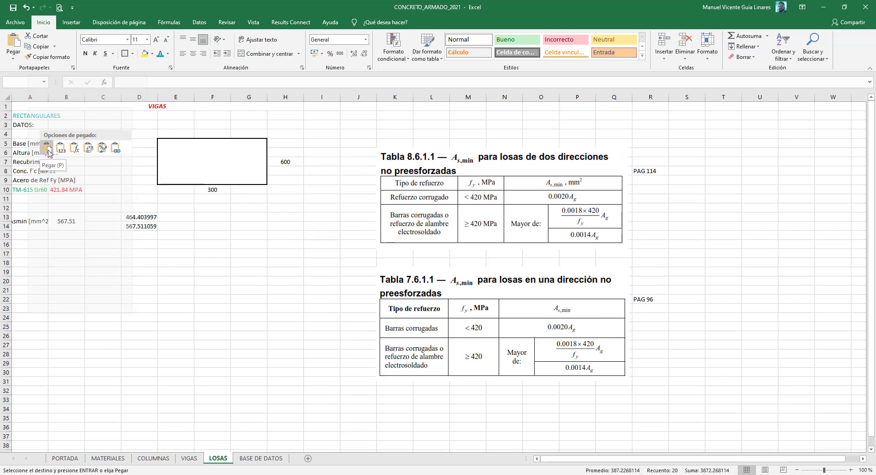
{"action": "left_click", "coordinate": [47, 147]}
Step: Retitle A1 as 'LOSAS' and nudge the Tabla 8.6.1.1 and 7.6.1.1 images up
{"action": "type", "text": "L"}
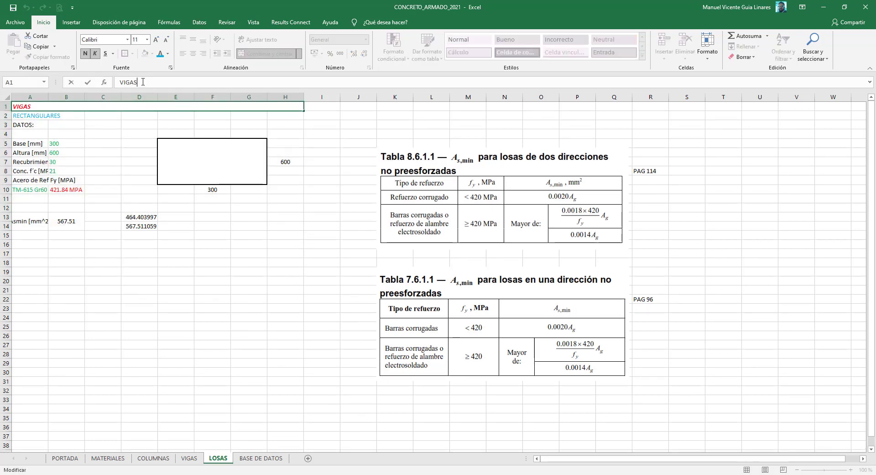
{"action": "type", "text": "OS"}
{"action": "key", "text": "Return"}
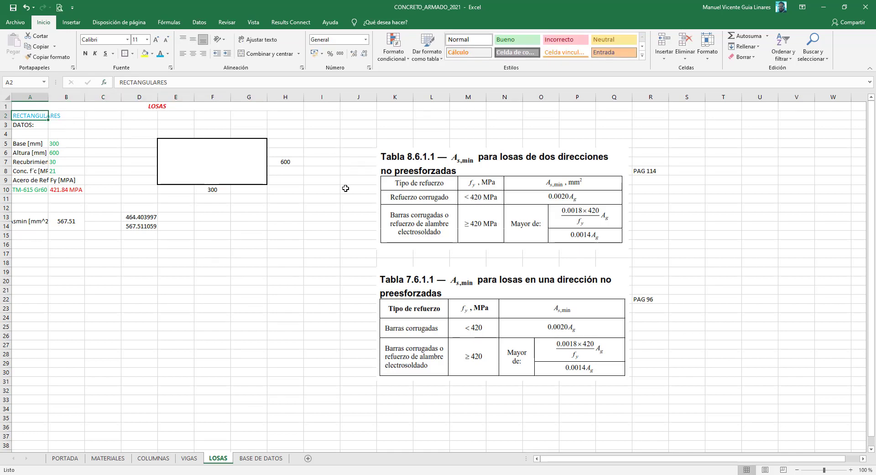
{"action": "mouse_move", "coordinate": [517, 240]}
{"action": "left_mouse_down"}
{"action": "mouse_move", "coordinate": [513, 214]}
{"action": "mouse_move", "coordinate": [511, 230]}
{"action": "left_mouse_up"}
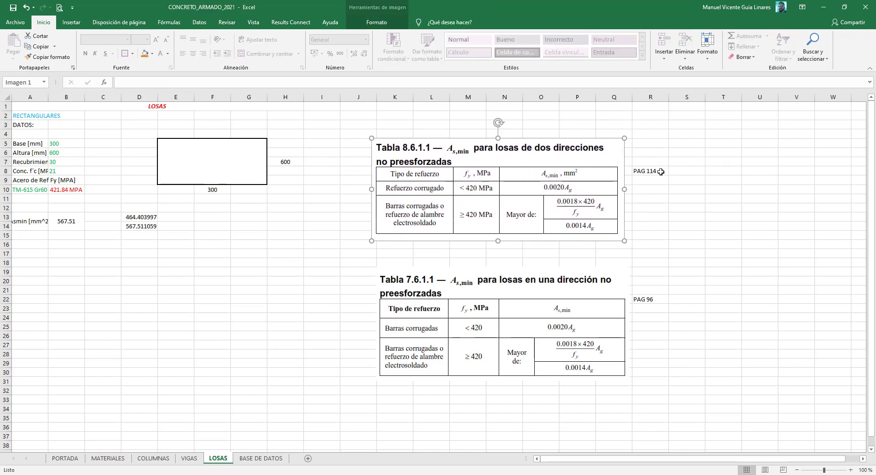
{"action": "left_click", "coordinate": [659, 170]}
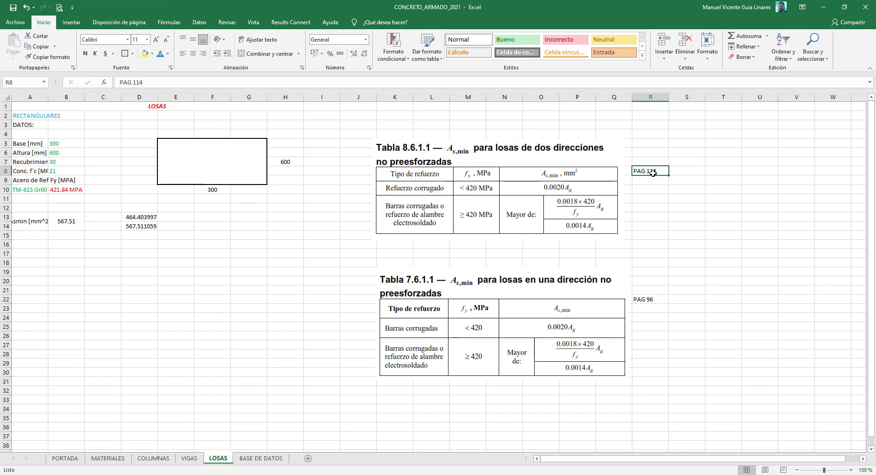
{"action": "left_click_drag", "start_coordinate": [565, 304], "coordinate": [561, 295]}
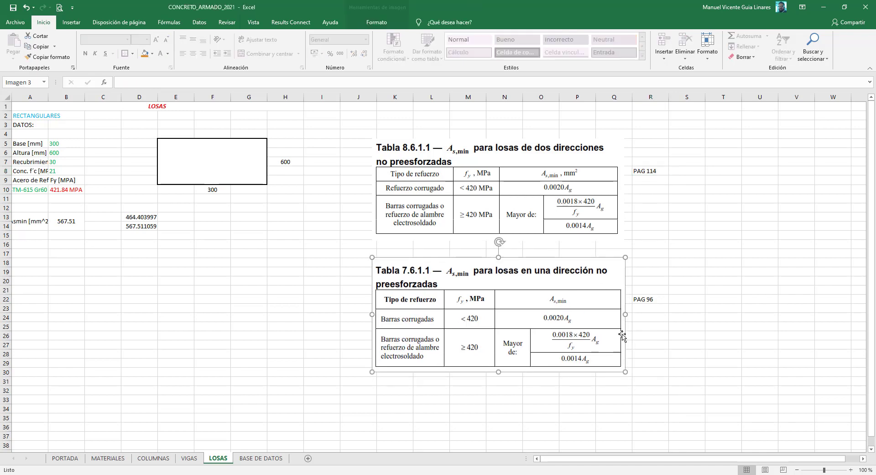
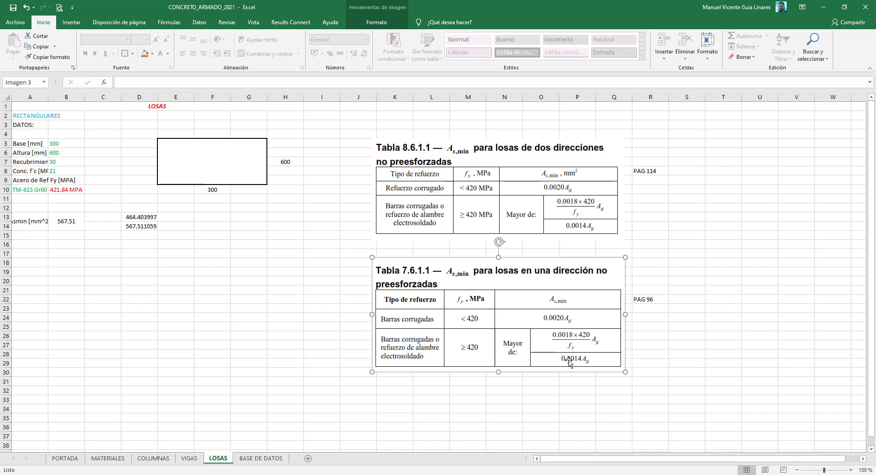
Step: Shrink the Tabla 8.6.1.1 and 7.6.1.1 images together and stack them up and left beside the slab data
{"action": "left_click_drag", "start_coordinate": [557, 332], "coordinate": [557, 328]}
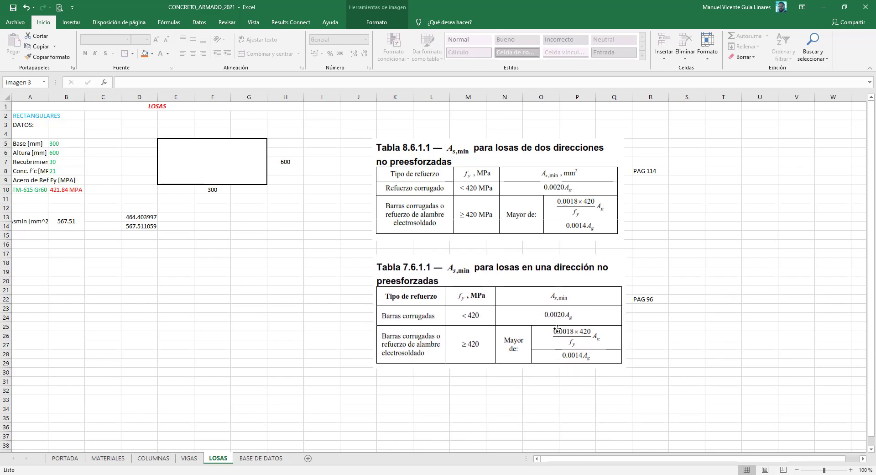
{"action": "left_click", "coordinate": [219, 154]}
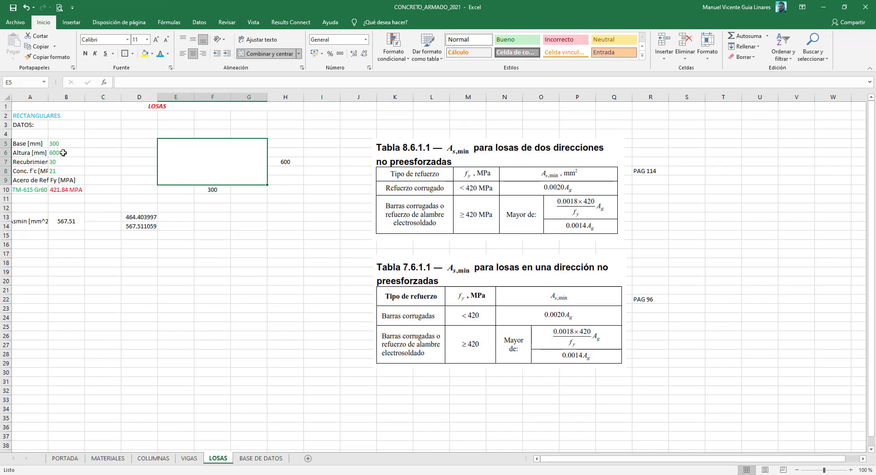
{"action": "scroll", "coordinate": [69, 151], "scroll_direction": "up", "scroll_amount": 2, "text": "ctrl"}
{"action": "left_click", "coordinate": [676, 243]}
{"action": "left_click", "coordinate": [718, 372], "text": "ctrl"}
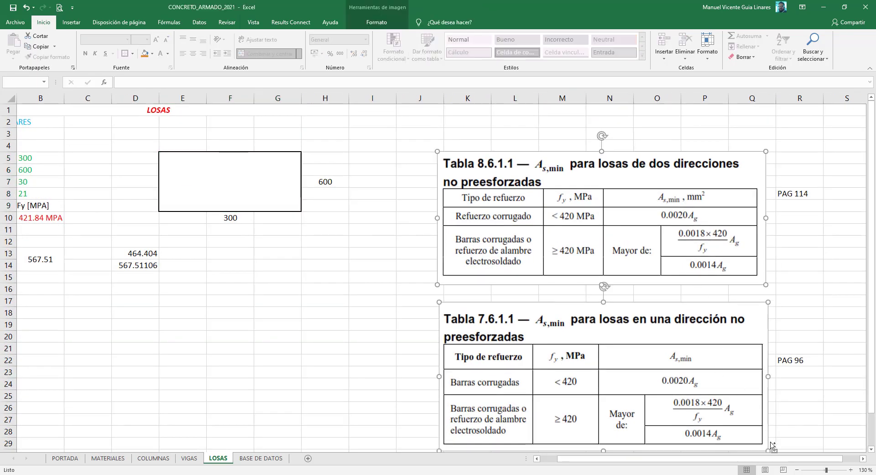
{"action": "left_click_drag", "start_coordinate": [771, 157], "coordinate": [678, 194]}
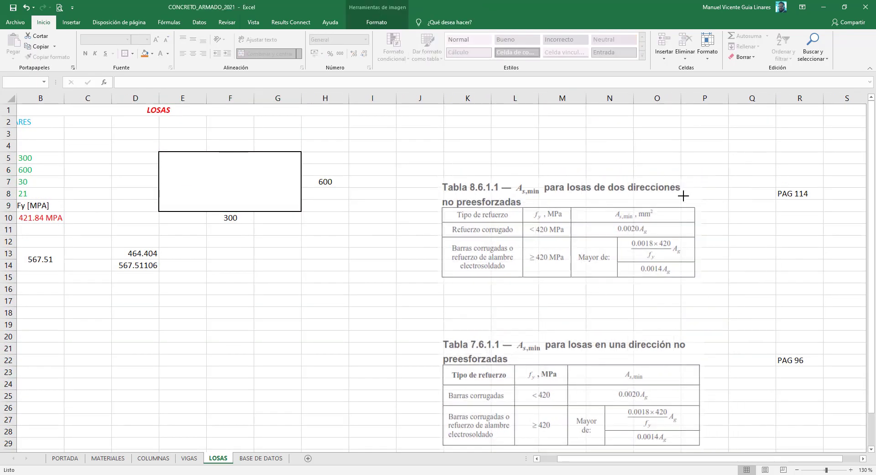
{"action": "mouse_move", "coordinate": [569, 408]}
{"action": "left_mouse_down"}
{"action": "mouse_move", "coordinate": [546, 345]}
{"action": "mouse_move", "coordinate": [557, 284]}
{"action": "left_mouse_up"}
{"action": "left_click", "coordinate": [559, 324]}
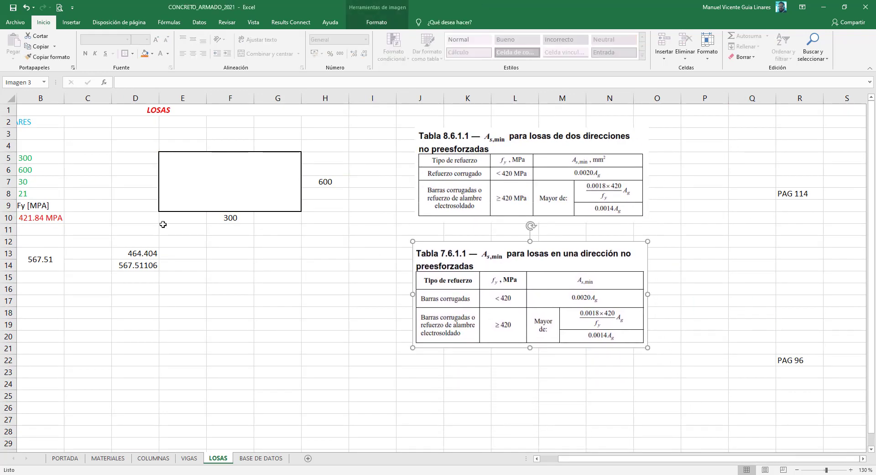
{"action": "scroll", "coordinate": [162, 279], "scroll_direction": "up", "scroll_amount": 3}
{"action": "left_click_drag", "start_coordinate": [584, 460], "coordinate": [524, 456]}
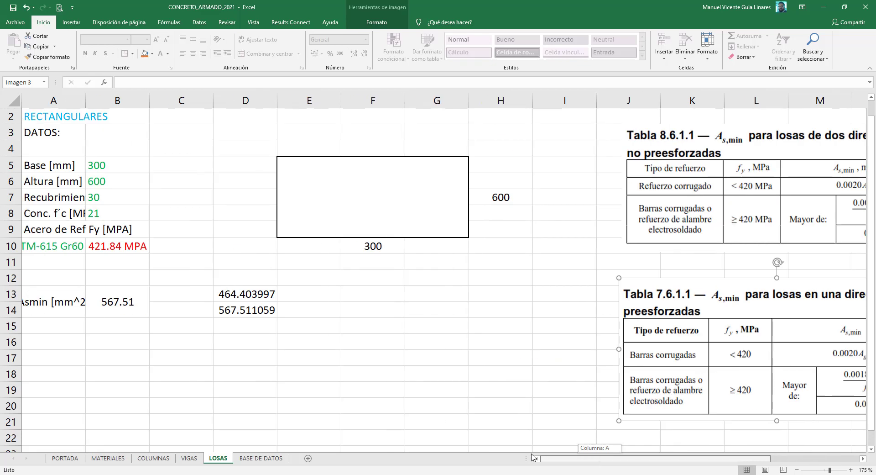
Step: Enter slab base 1000 and height 200 in B5:B6, and widen column A to fit its labels
{"action": "left_click", "coordinate": [95, 168]}
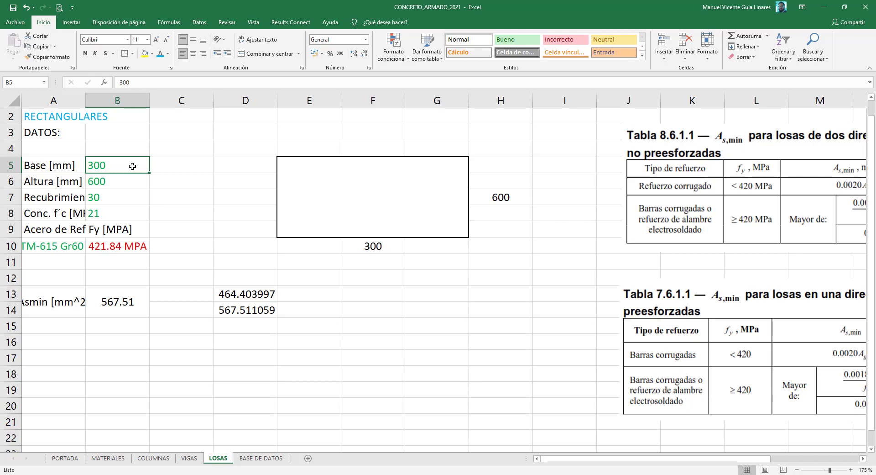
{"action": "type", "text": "10"}
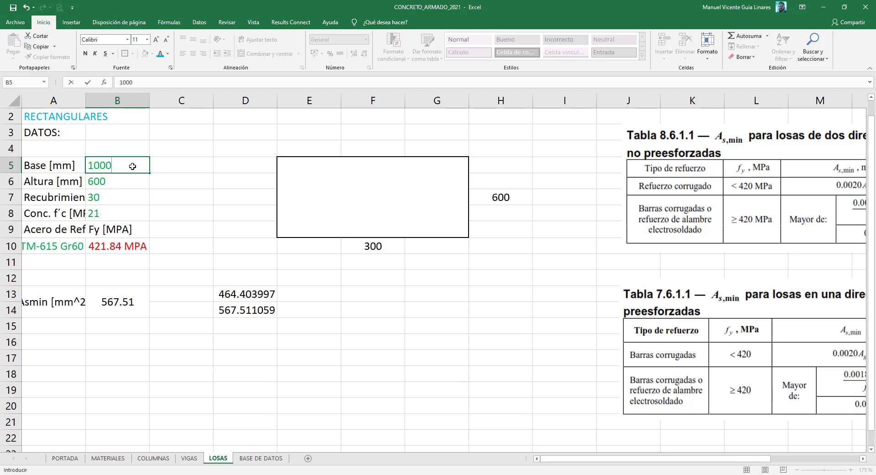
{"action": "key", "text": "Return"}
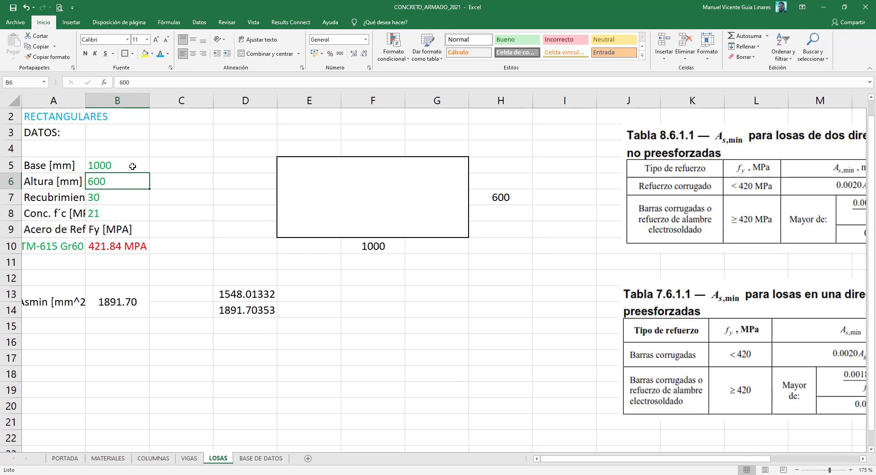
{"action": "type", "text": "200"}
{"action": "key", "text": "Return"}
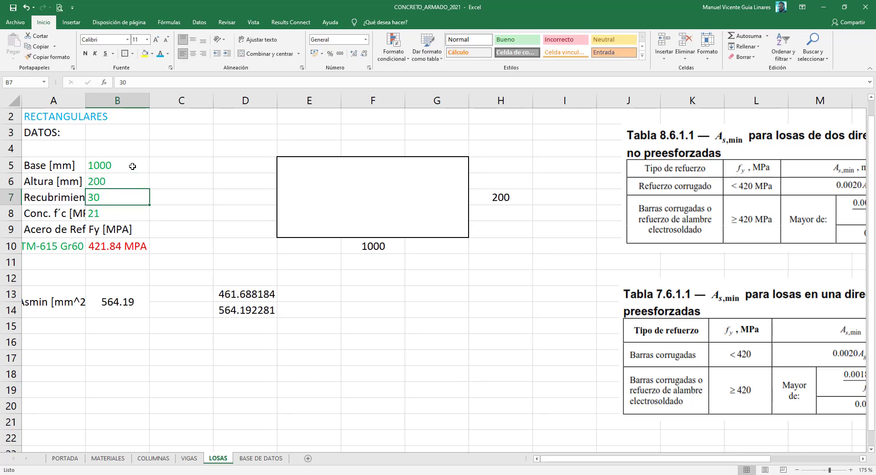
{"action": "left_click_drag", "start_coordinate": [87, 95], "coordinate": [143, 104]}
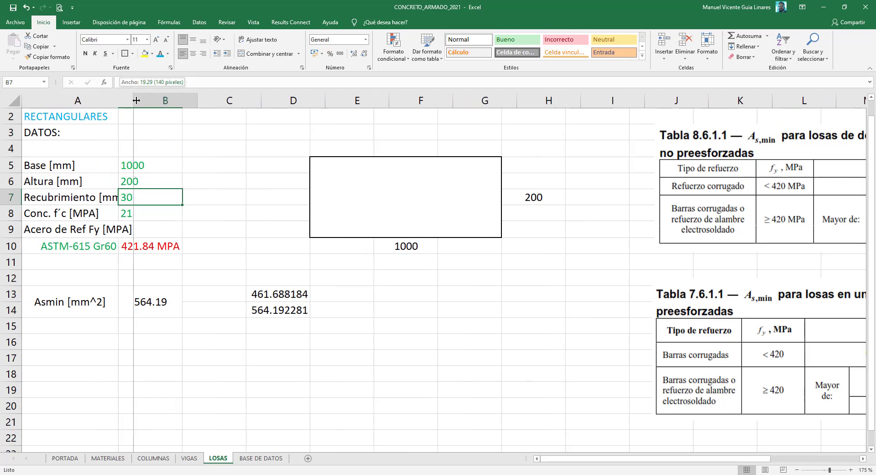
Step: Move both table images left, then shift Tabla 8.6.1.1 right until the 200 label shows
{"action": "left_click", "coordinate": [173, 213]}
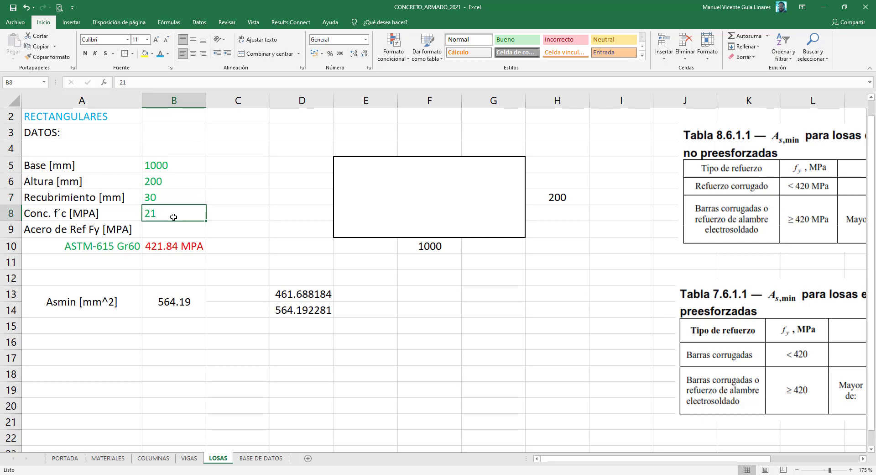
{"action": "left_click", "coordinate": [162, 247]}
{"action": "left_click", "coordinate": [123, 249]}
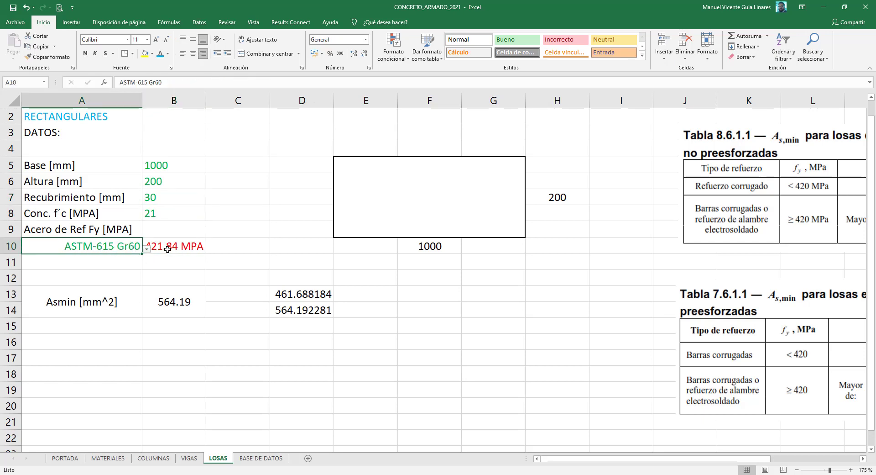
{"action": "left_click_drag", "start_coordinate": [773, 205], "coordinate": [723, 205]}
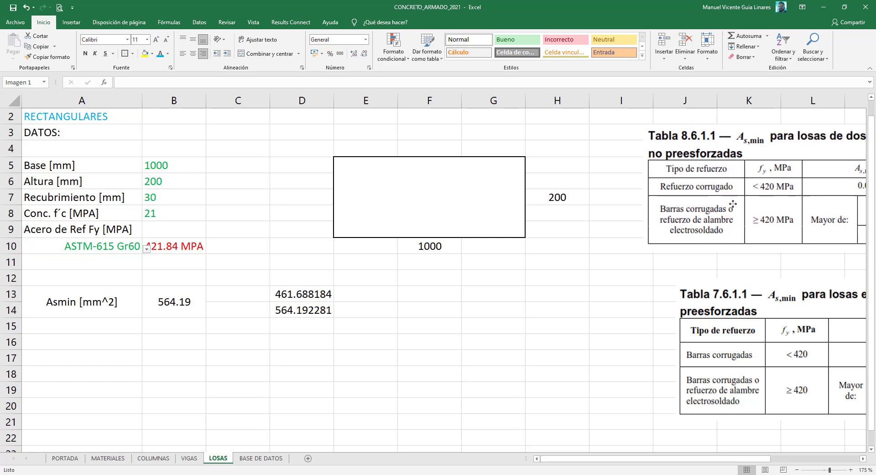
{"action": "left_click_drag", "start_coordinate": [796, 346], "coordinate": [751, 333]}
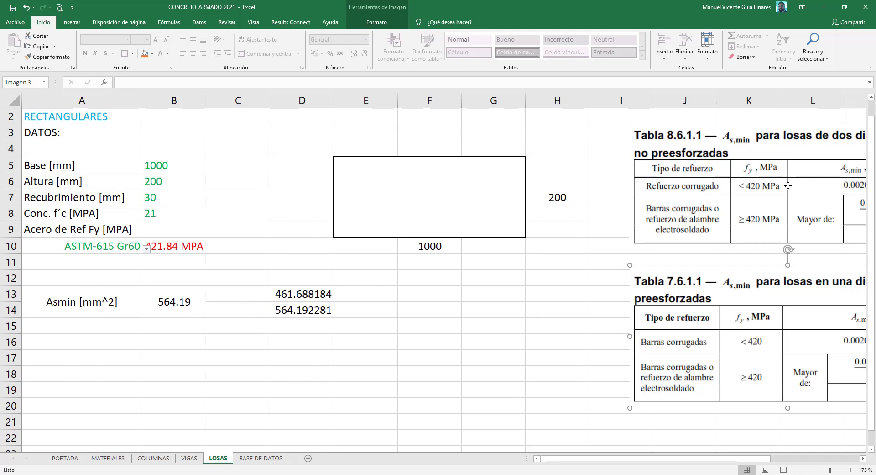
{"action": "left_click_drag", "start_coordinate": [787, 185], "coordinate": [686, 184]}
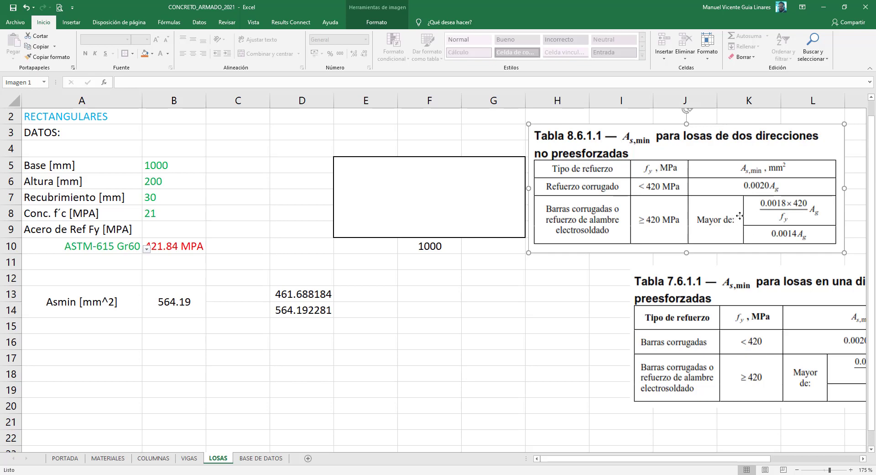
{"action": "left_click_drag", "start_coordinate": [741, 217], "coordinate": [798, 217]}
{"action": "left_click", "coordinate": [181, 299]}
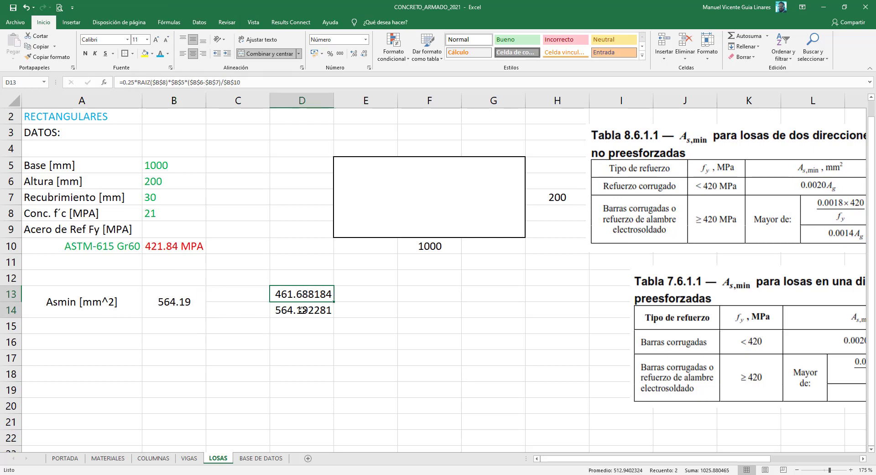
Step: Clear D13:D15 and begin an =SI($B$10<420; formula in D13
{"action": "left_click_drag", "start_coordinate": [302, 293], "coordinate": [305, 320]}
{"action": "key", "text": "Delete"}
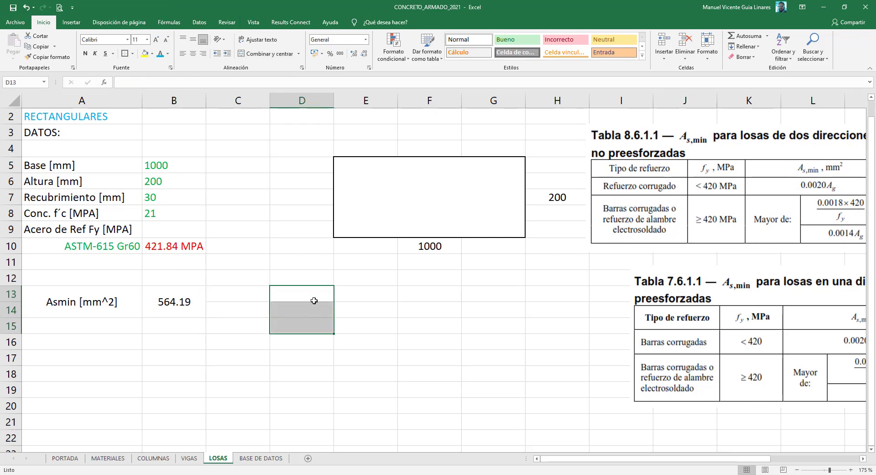
{"action": "left_click", "coordinate": [313, 293]}
{"action": "type", "text": "="}
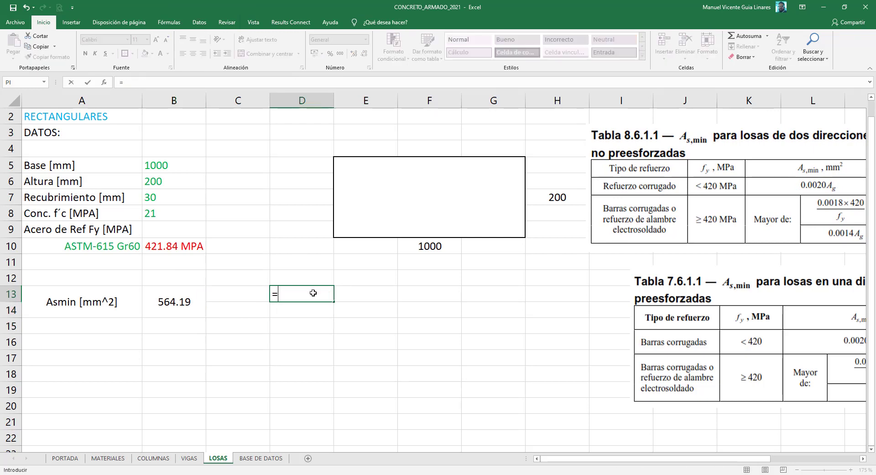
{"action": "type", "text": "SI"}
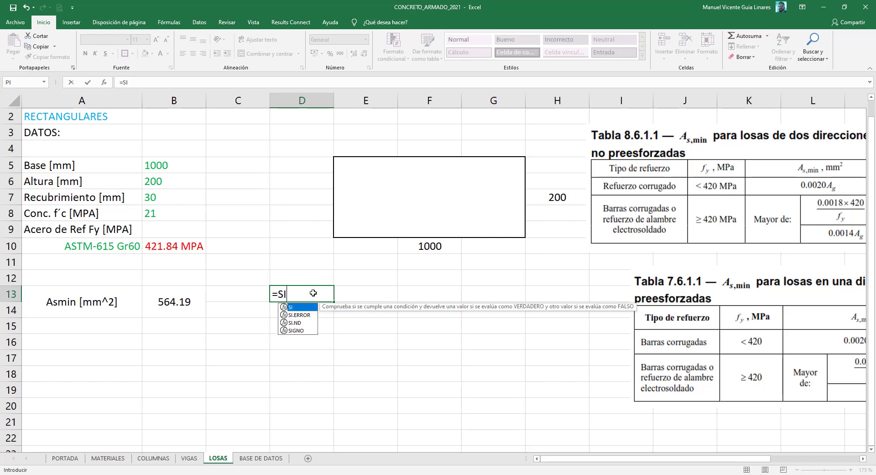
{"action": "type", "text": "("}
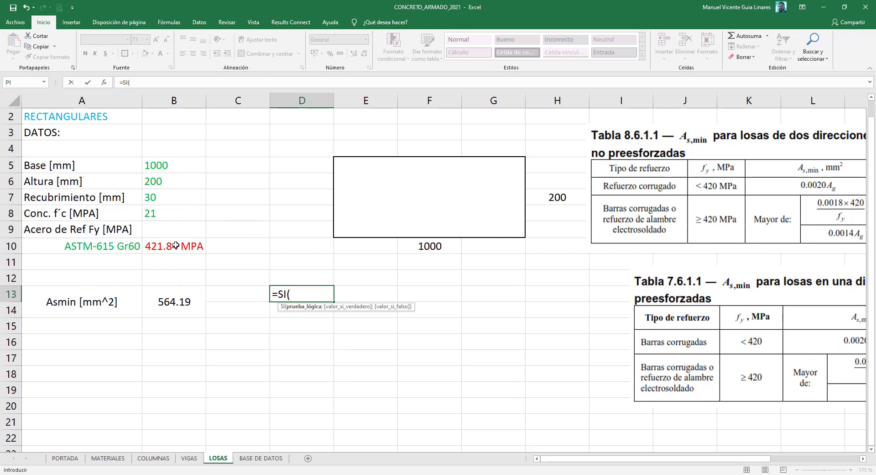
{"action": "left_click", "coordinate": [176, 245]}
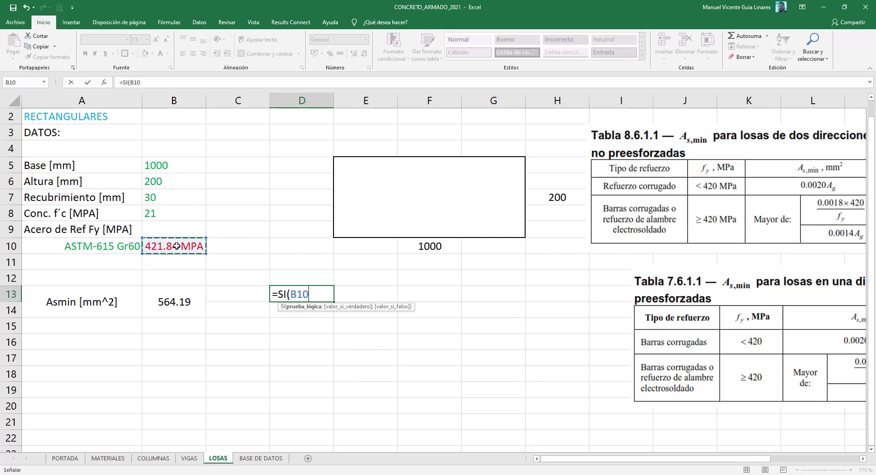
{"action": "key", "text": "F4"}
{"action": "type", "text": "$B$10<4"}
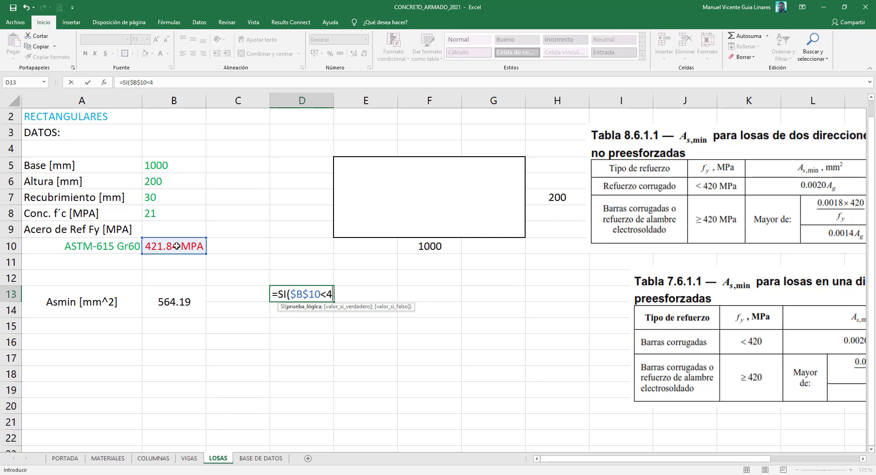
{"action": "type", "text": "20"}
{"action": "type", "text": ";"}
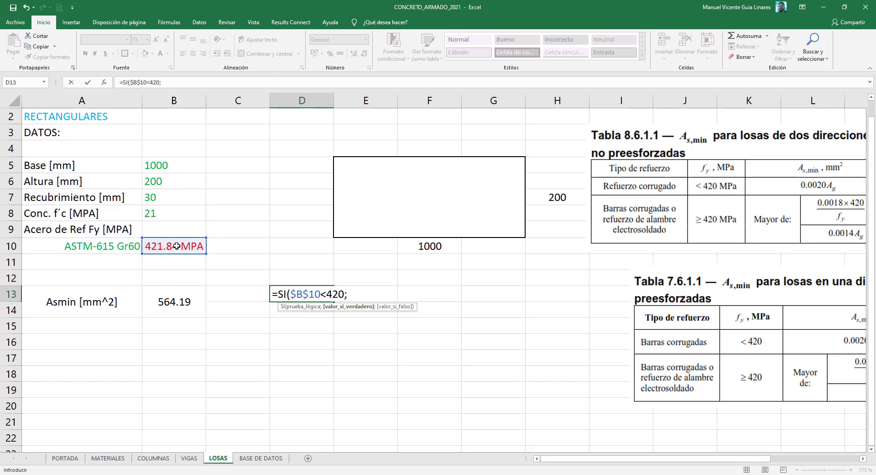
Step: Discard the SI formula and restart D13 as a reference to the COLUMNAS sheet
{"action": "key", "text": "Escape"}
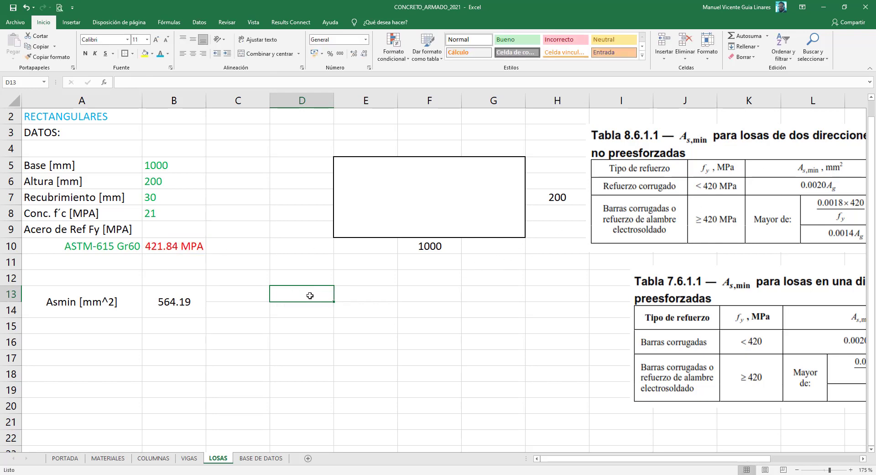
{"action": "type", "text": "="}
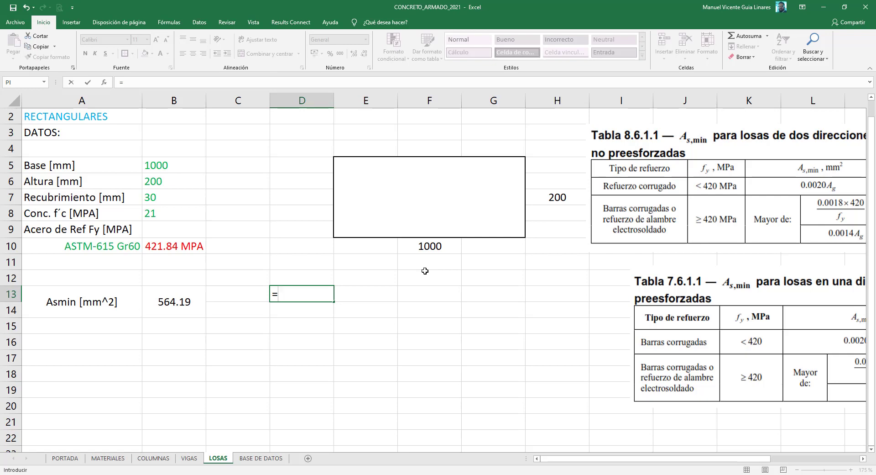
{"action": "left_click", "coordinate": [162, 457]}
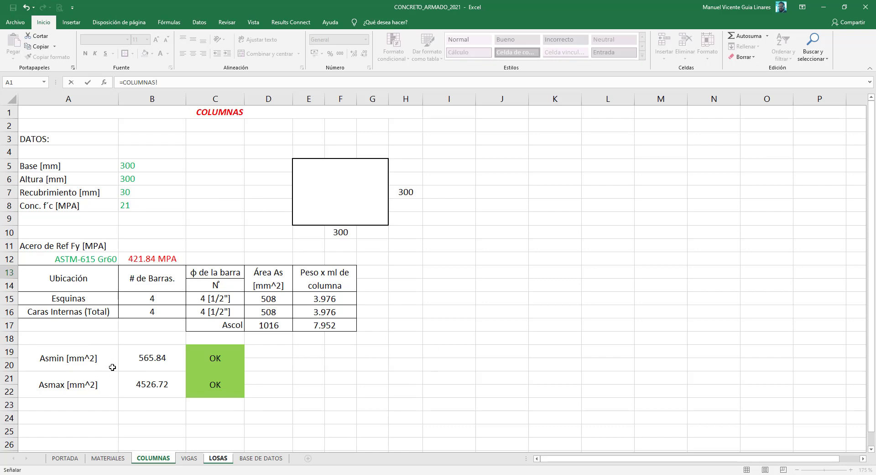
Step: Copy the COLUMNAS rebar table A13:F17 and paste it at LOSAS A16
{"action": "left_click_drag", "start_coordinate": [30, 268], "coordinate": [352, 325]}
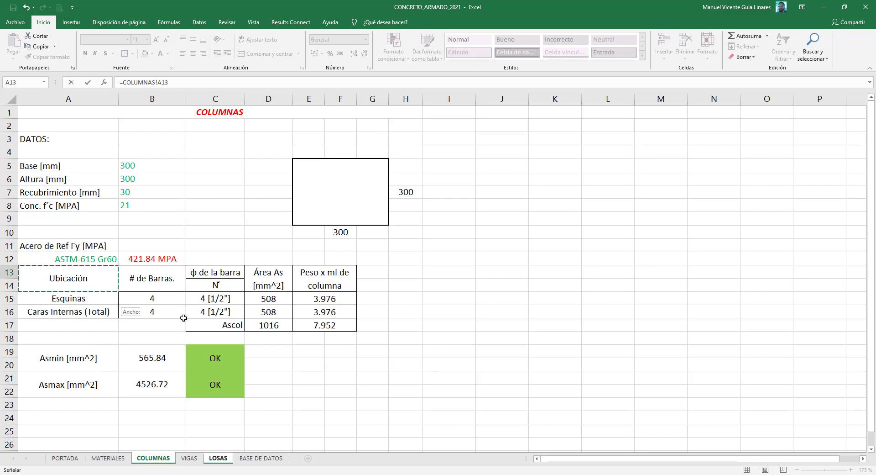
{"action": "key", "text": "Return"}
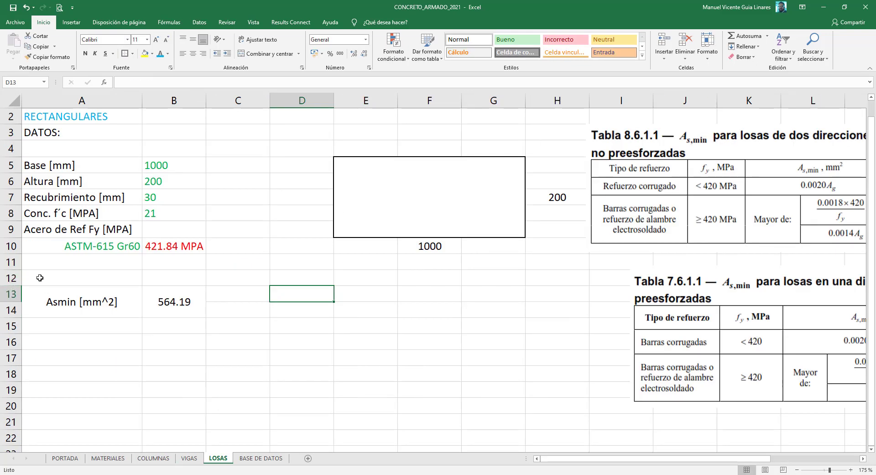
{"action": "left_click", "coordinate": [151, 458]}
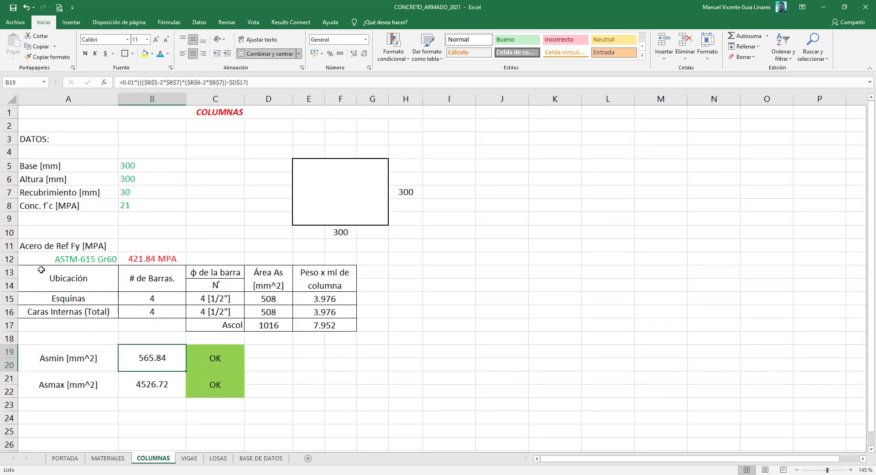
{"action": "left_click_drag", "start_coordinate": [41, 270], "coordinate": [316, 326]}
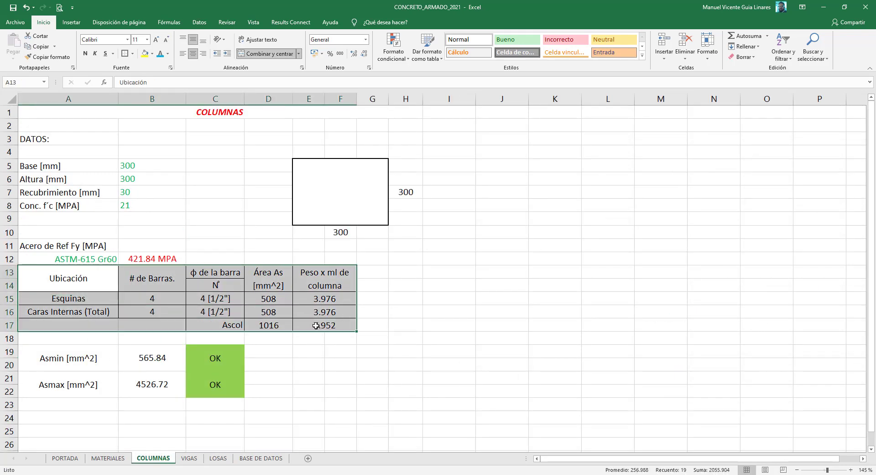
{"action": "key", "text": "ctrl+c"}
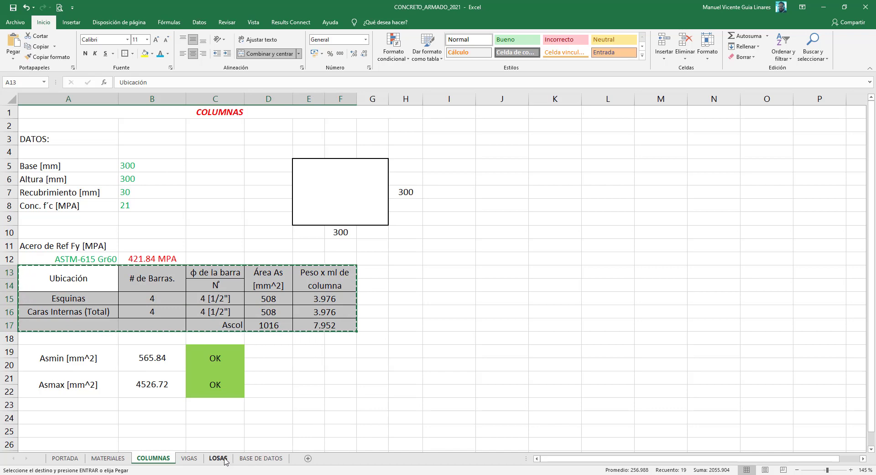
{"action": "left_click", "coordinate": [218, 458]}
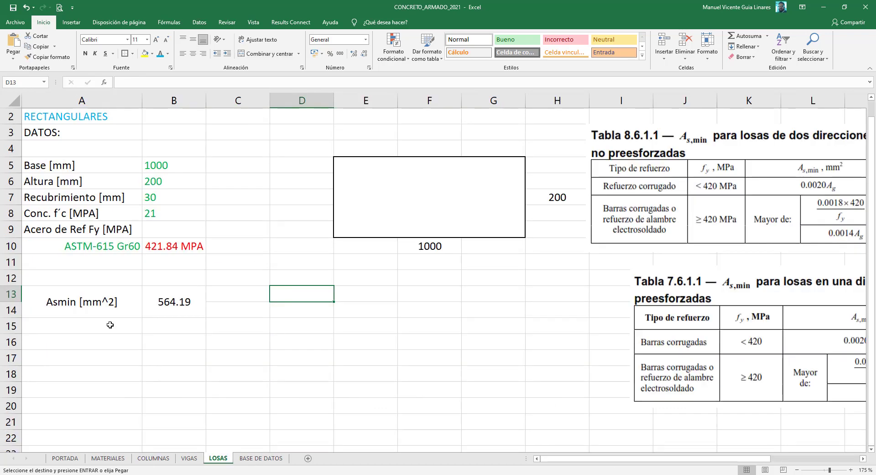
{"action": "left_click", "coordinate": [39, 340]}
{"action": "key", "text": "ctrl+v"}
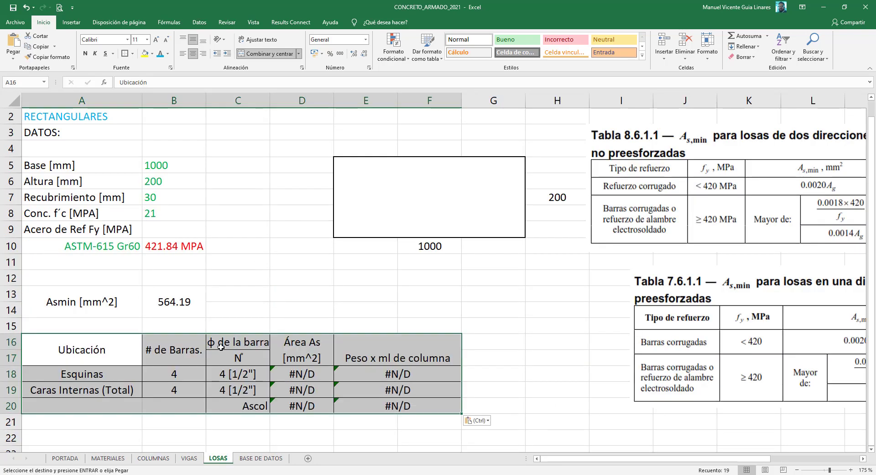
Step: Clear the Asmin label and value and delete those cells, shifting the table up
{"action": "left_click_drag", "start_coordinate": [120, 301], "coordinate": [179, 300]}
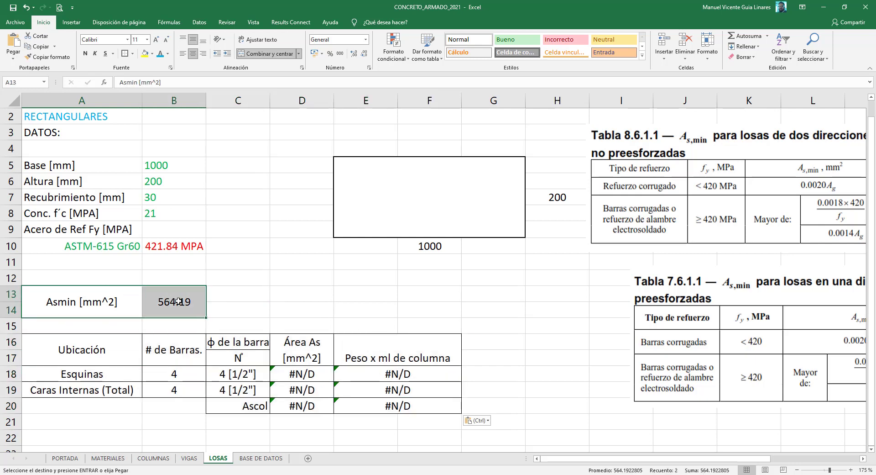
{"action": "key", "text": "Delete"}
{"action": "right_click", "coordinate": [179, 301]}
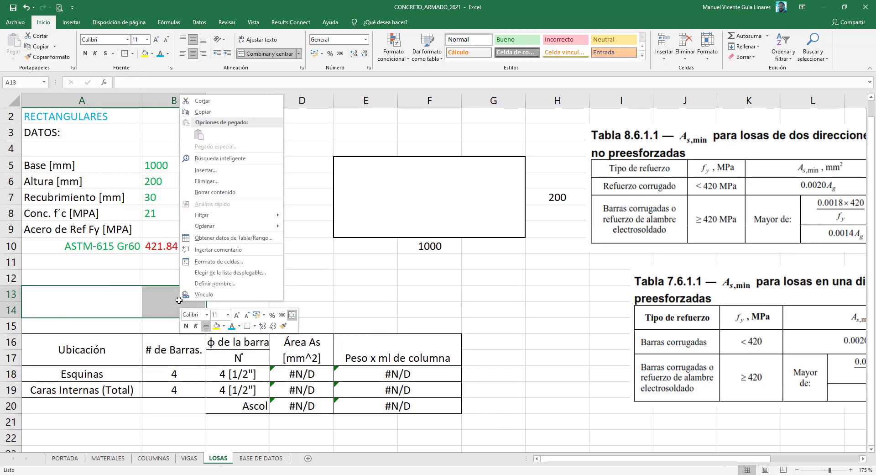
{"action": "left_click", "coordinate": [206, 190]}
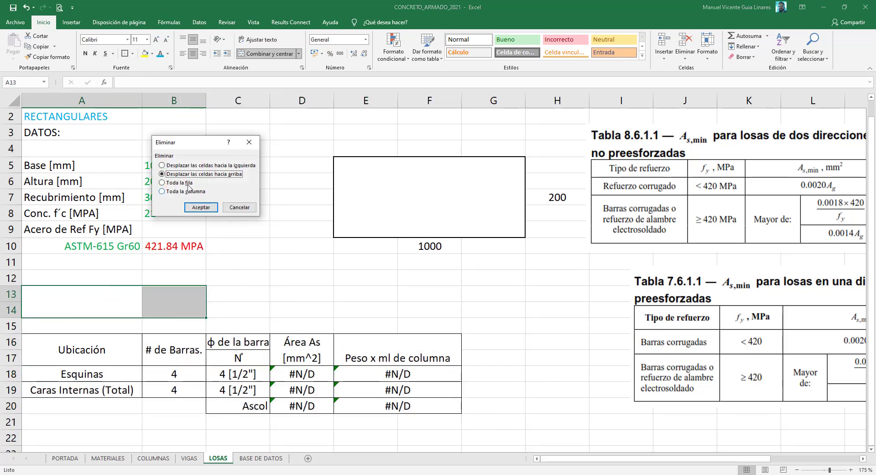
{"action": "left_click", "coordinate": [200, 206]}
{"action": "left_click", "coordinate": [294, 341]}
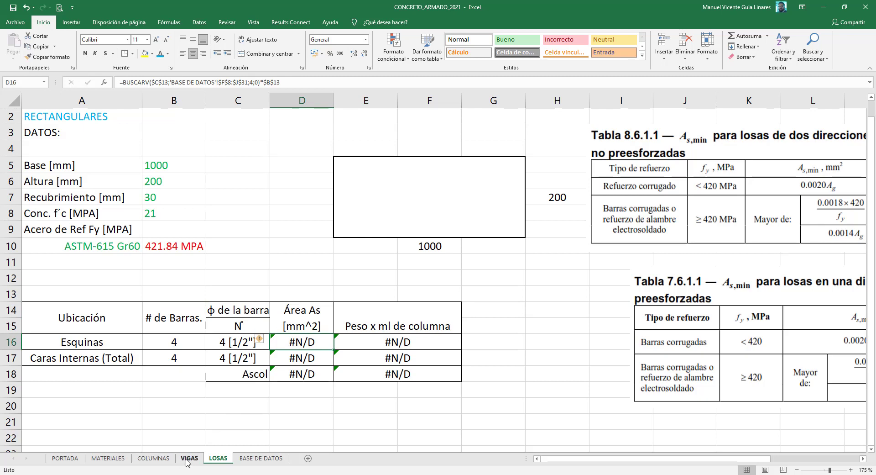
Step: Copy the bar diameters C15:C16 from COLUMNAS into the LOSAS table at D16
{"action": "left_click", "coordinate": [153, 457]}
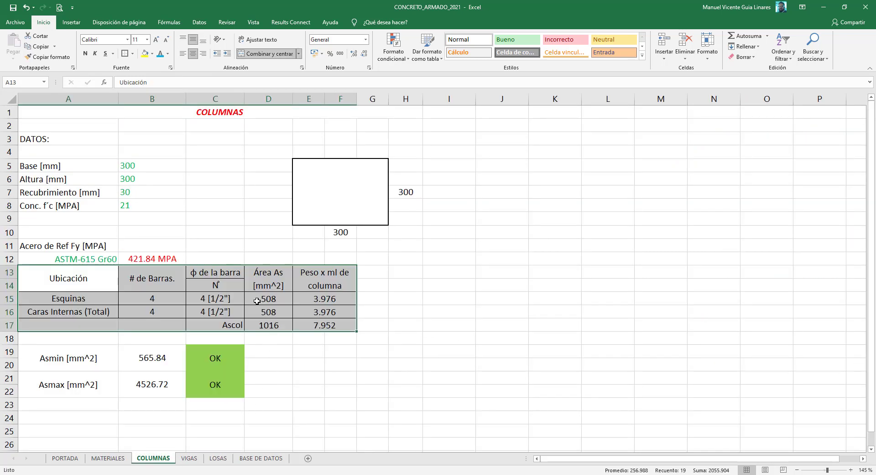
{"action": "left_click", "coordinate": [220, 299]}
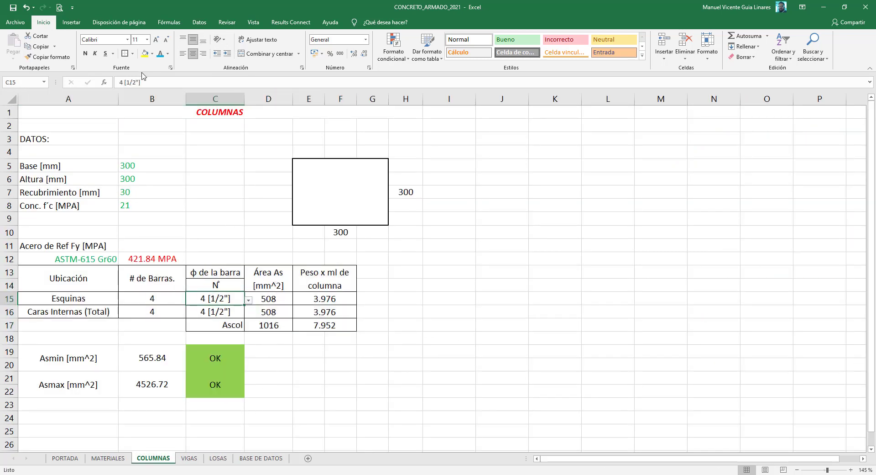
{"action": "left_click", "coordinate": [231, 311]}
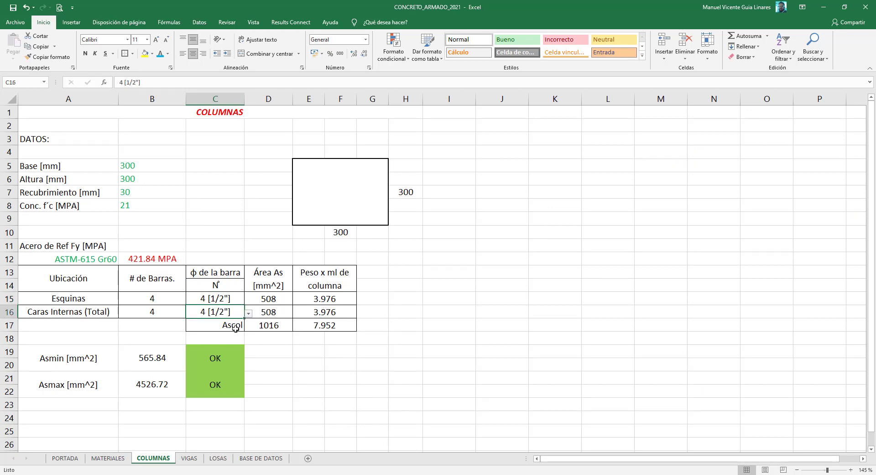
{"action": "left_click", "coordinate": [266, 313]}
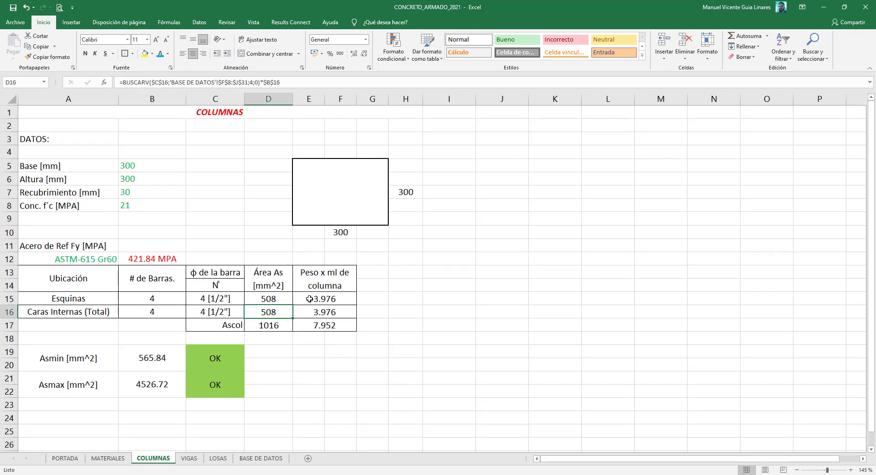
{"action": "left_click_drag", "start_coordinate": [235, 299], "coordinate": [231, 309]}
{"action": "right_click", "coordinate": [228, 301]}
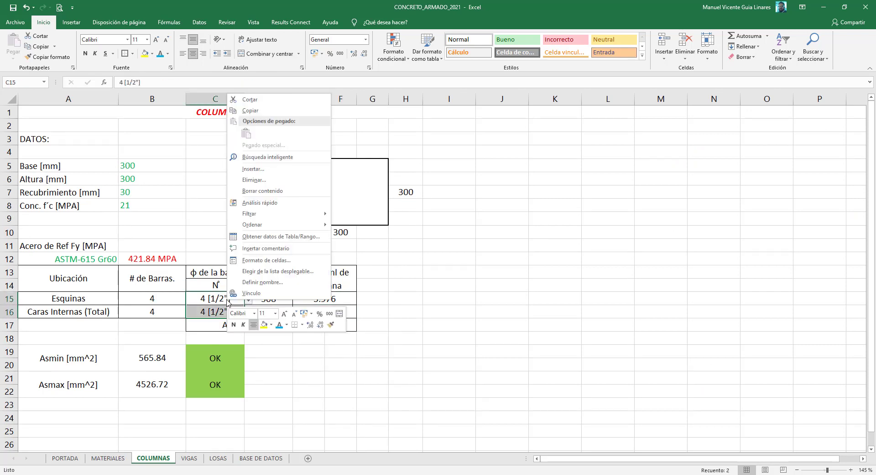
{"action": "left_click", "coordinate": [250, 110]}
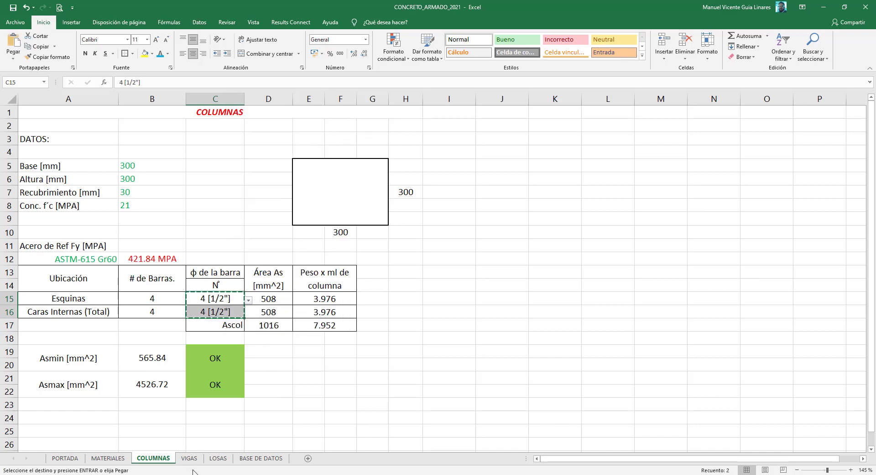
{"action": "left_click", "coordinate": [217, 458]}
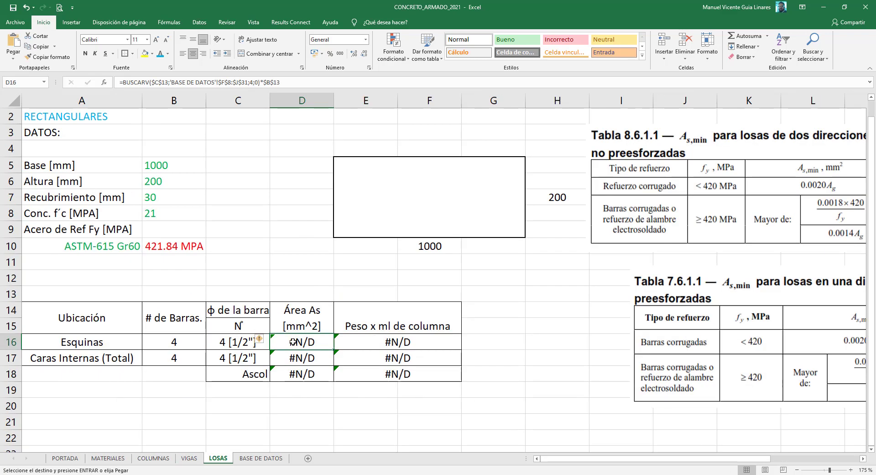
{"action": "key", "text": "shift+Down"}
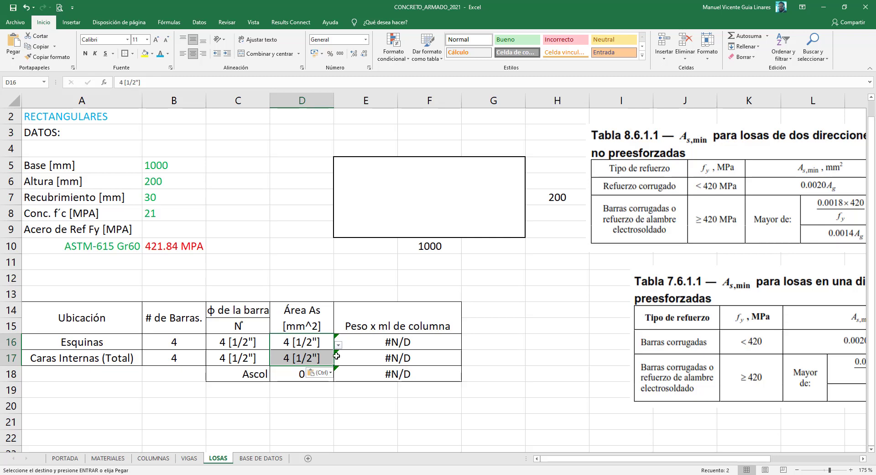
{"action": "left_click", "coordinate": [332, 360]}
{"action": "left_click", "coordinate": [368, 340]}
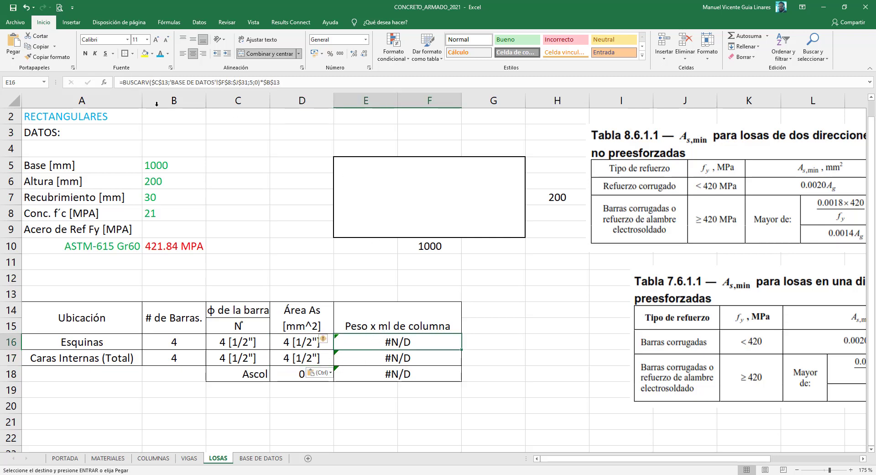
{"action": "key", "text": "Escape"}
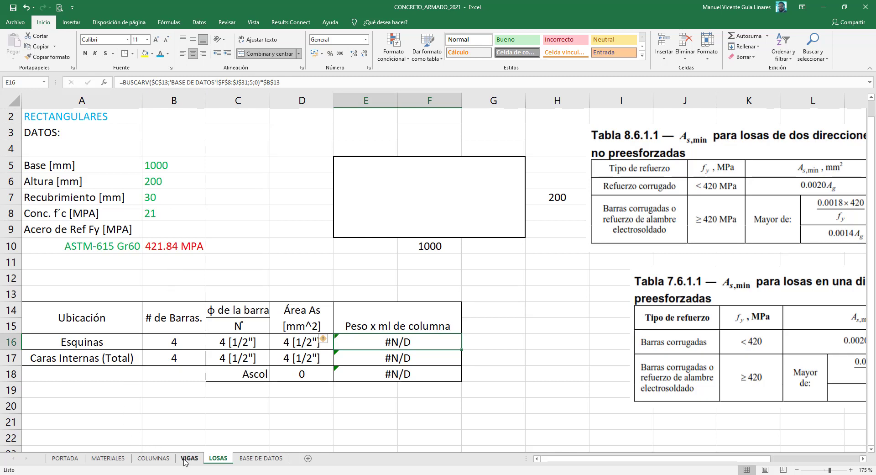
Step: Copy the weight-per-metre cells E15:F16 from COLUMNAS and paste them at LOSAS E16
{"action": "left_click", "coordinate": [154, 458]}
{"action": "left_click_drag", "start_coordinate": [316, 297], "coordinate": [323, 318]}
{"action": "key", "text": "ctrl+c"}
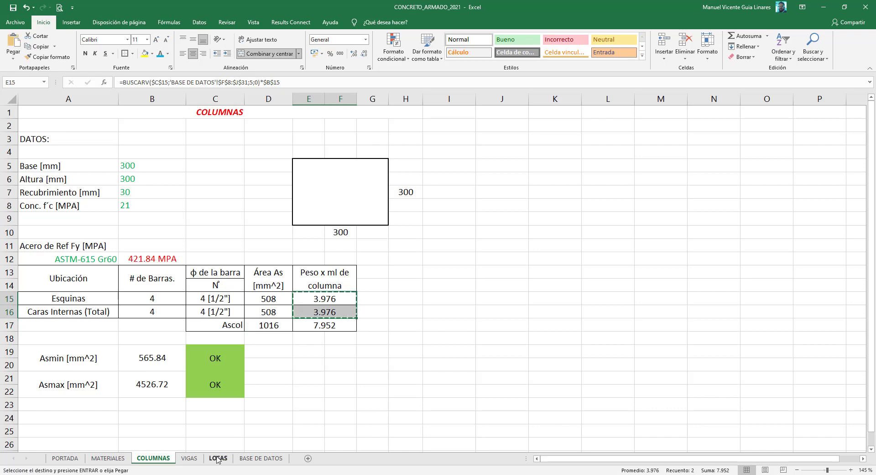
{"action": "left_click", "coordinate": [218, 458]}
{"action": "key", "text": "ctrl+v"}
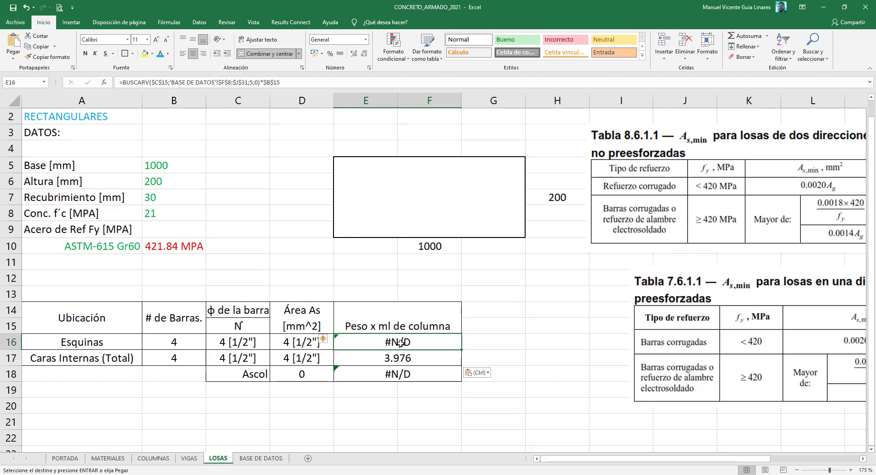
{"action": "left_click_drag", "start_coordinate": [400, 343], "coordinate": [391, 335]}
{"action": "key", "text": "Escape"}
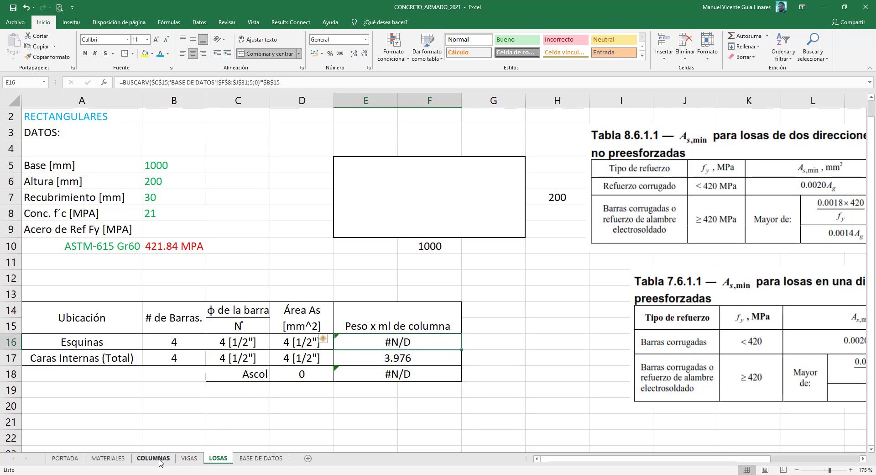
Step: Compare the E15 weight formula on COLUMNAS with the E16 formula on LOSAS
{"action": "left_click", "coordinate": [154, 458]}
{"action": "double_click", "coordinate": [323, 299]}
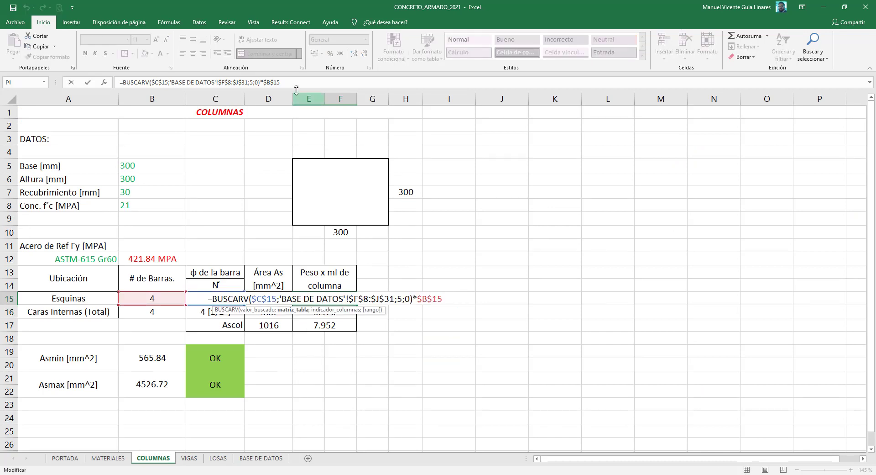
{"action": "key", "text": "Escape"}
{"action": "left_click", "coordinate": [218, 458]}
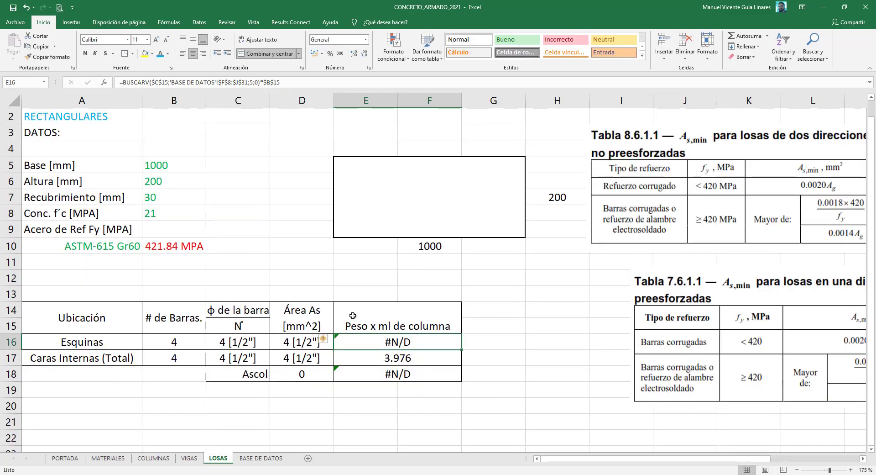
{"action": "double_click", "coordinate": [403, 341]}
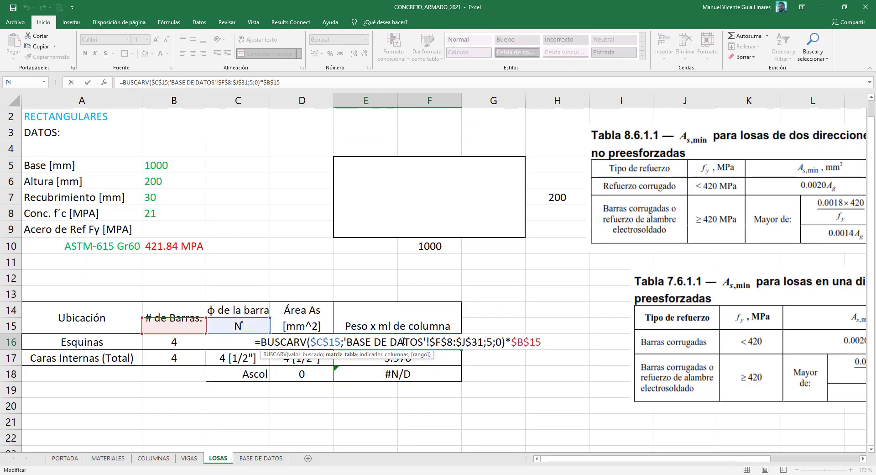
{"action": "key", "text": "Escape"}
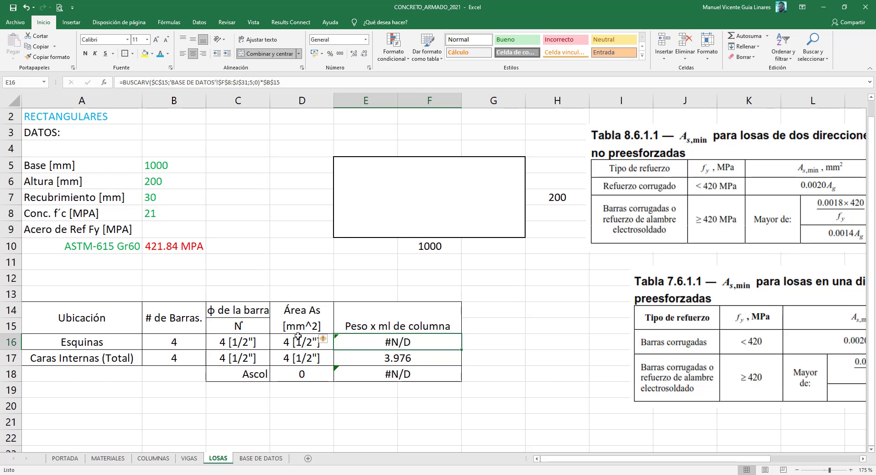
{"action": "left_click_drag", "start_coordinate": [296, 341], "coordinate": [383, 356]}
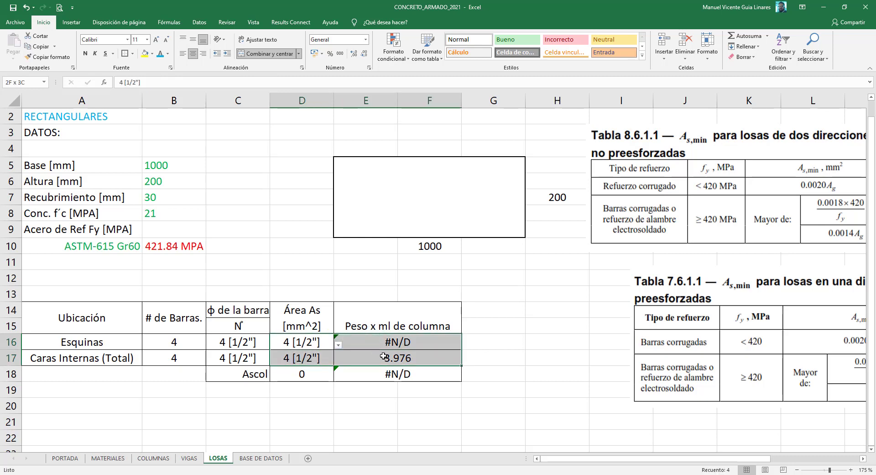
Step: Relabel the Esquinas row of the bar table as PLANO
{"action": "left_click", "coordinate": [230, 350]}
{"action": "left_click", "coordinate": [167, 345]}
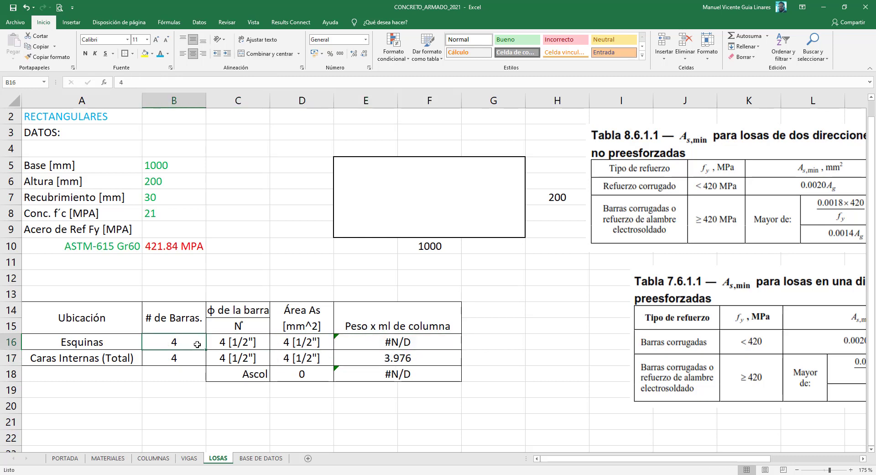
{"action": "left_click", "coordinate": [121, 360]}
{"action": "right_click", "coordinate": [120, 358]}
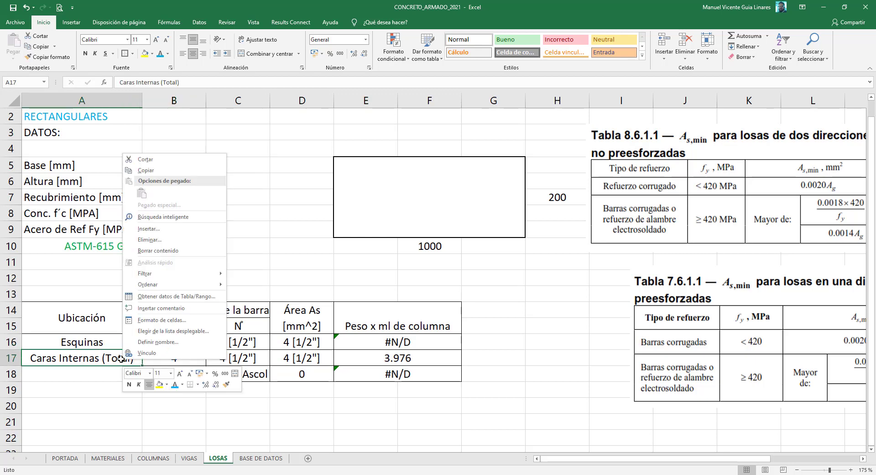
{"action": "left_click", "coordinate": [84, 344]}
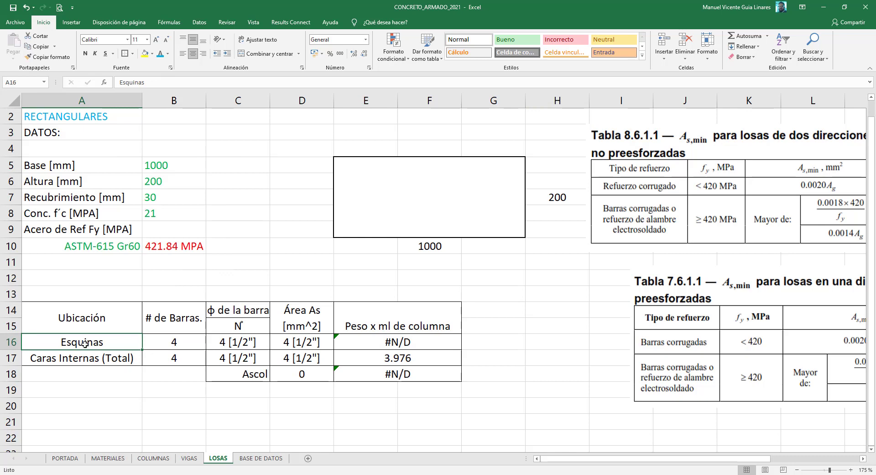
{"action": "type", "text": "PLA"}
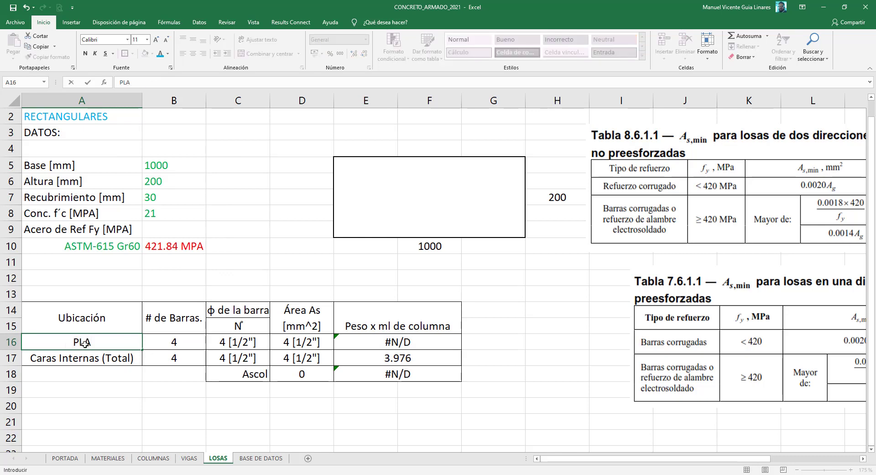
{"action": "type", "text": "NO"}
{"action": "key", "text": "Return"}
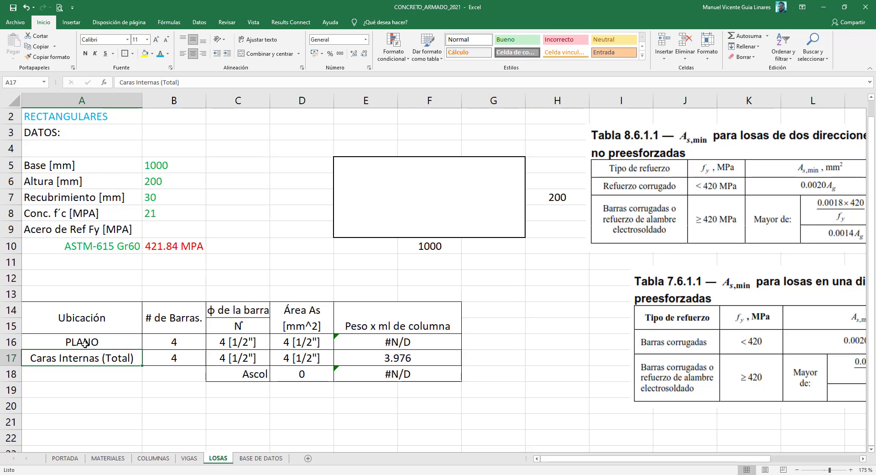
Step: Delete the entire Caras Internas (Total) row 17
{"action": "right_click", "coordinate": [93, 359]}
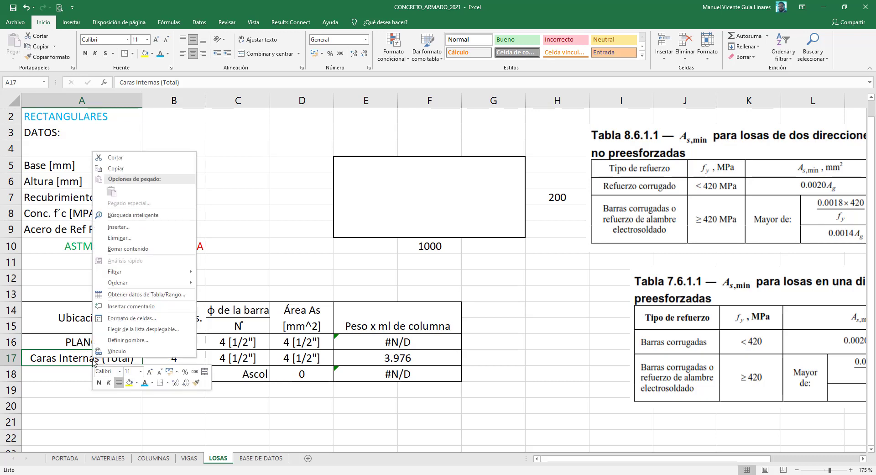
{"action": "left_click", "coordinate": [131, 238]}
{"action": "left_click", "coordinate": [125, 265]}
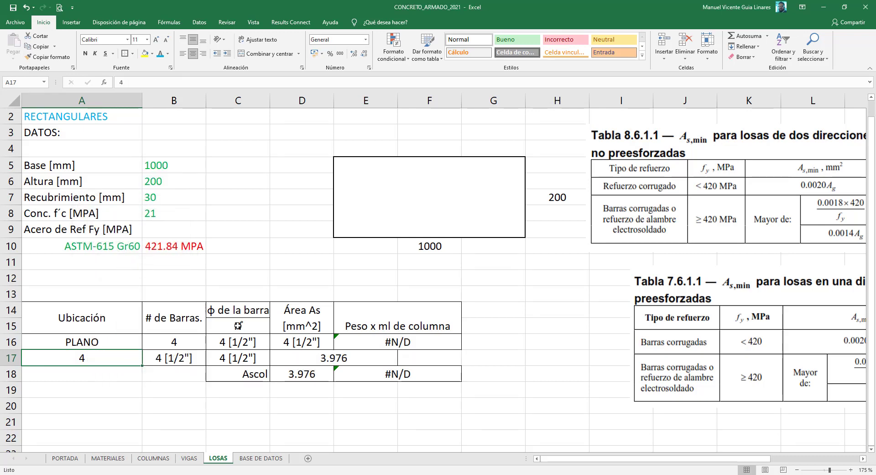
{"action": "right_click", "coordinate": [55, 360]}
{"action": "left_click", "coordinate": [87, 241]}
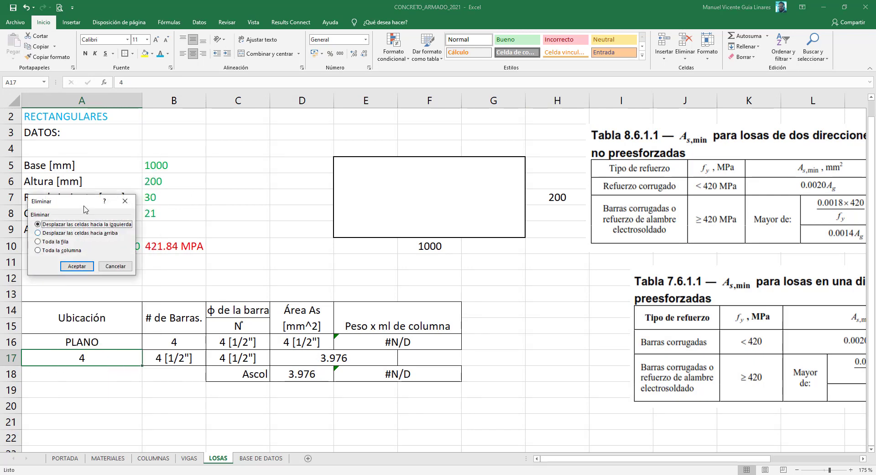
{"action": "left_click", "coordinate": [59, 242]}
{"action": "left_click", "coordinate": [77, 266]}
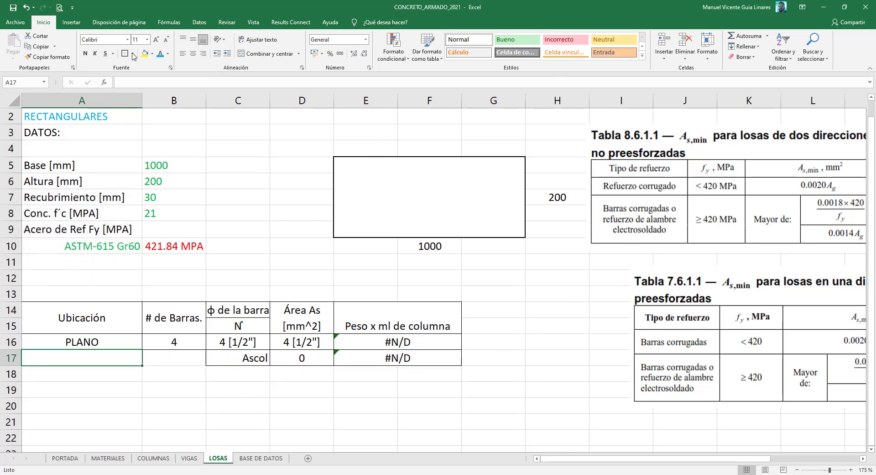
{"action": "left_click", "coordinate": [71, 22]}
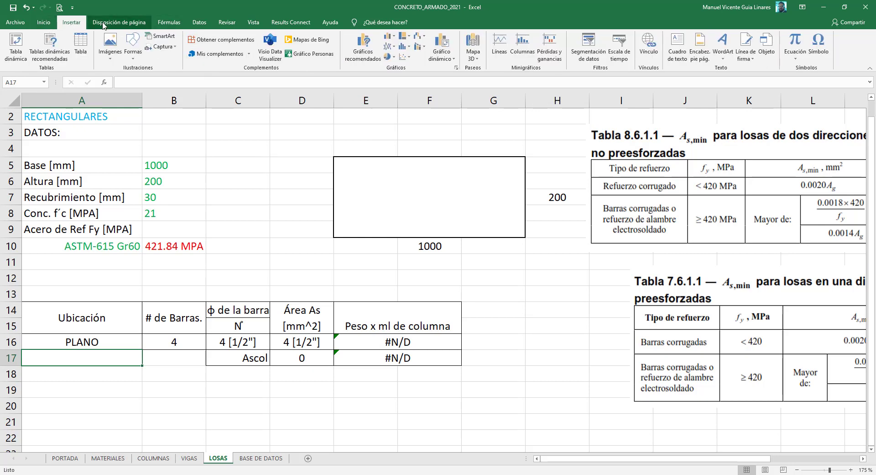
Step: Draw a small circle at the slab sketch's bottom-left and paste a copy beside it
{"action": "scroll", "coordinate": [442, 173], "scroll_direction": "up", "scroll_amount": 1}
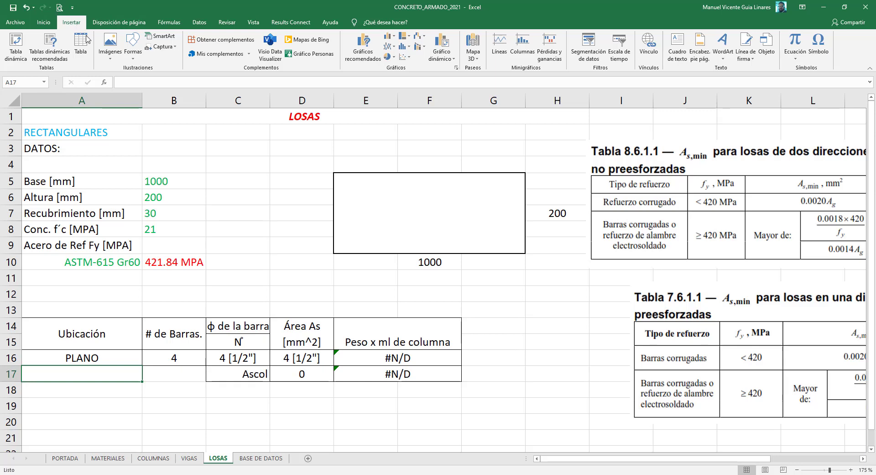
{"action": "left_click", "coordinate": [133, 59]}
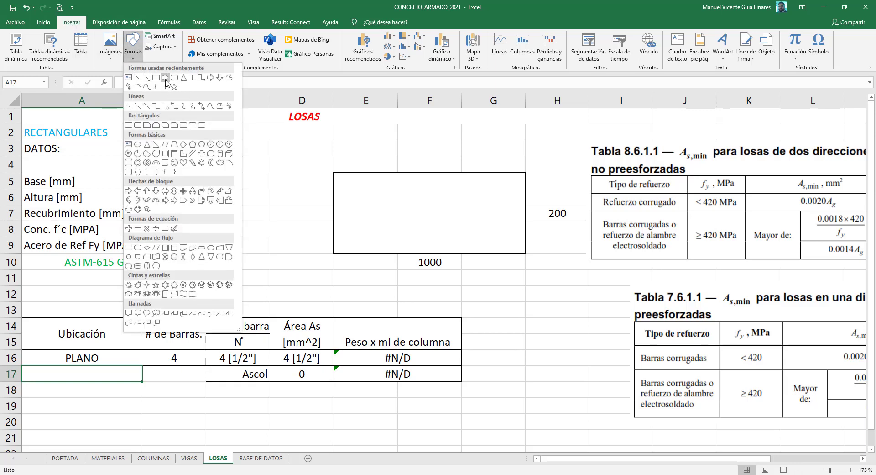
{"action": "key", "text": "Escape"}
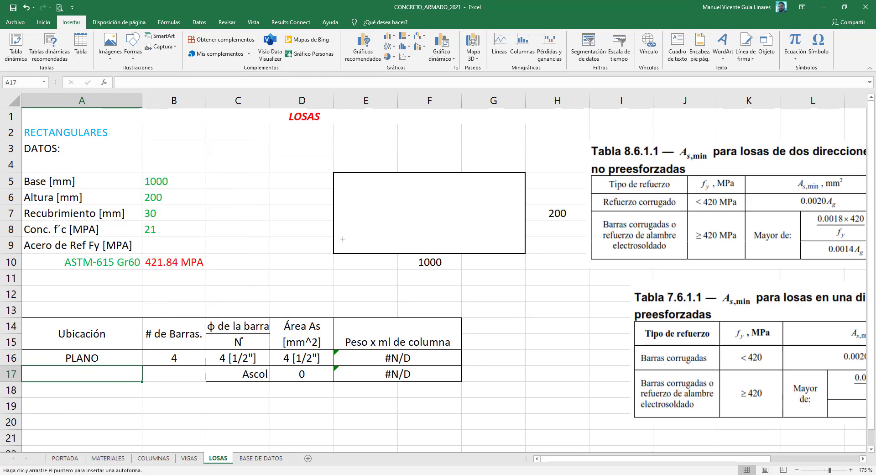
{"action": "left_click_drag", "start_coordinate": [345, 232], "coordinate": [354, 239]}
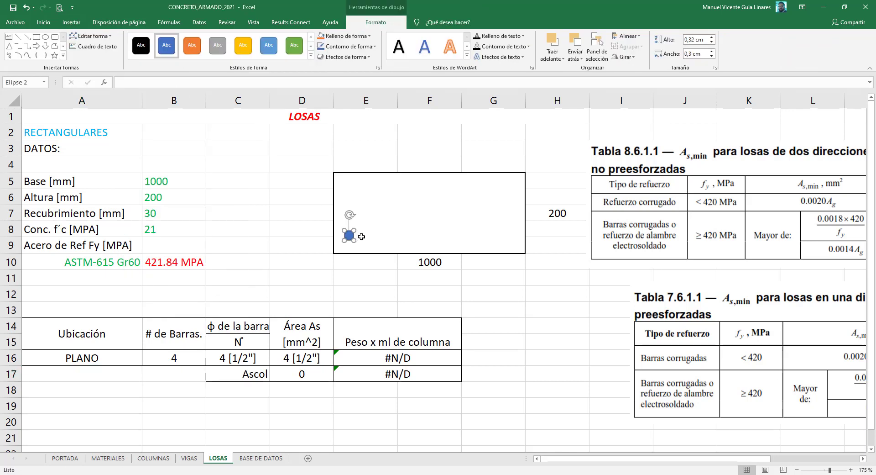
{"action": "left_click", "coordinate": [361, 237]}
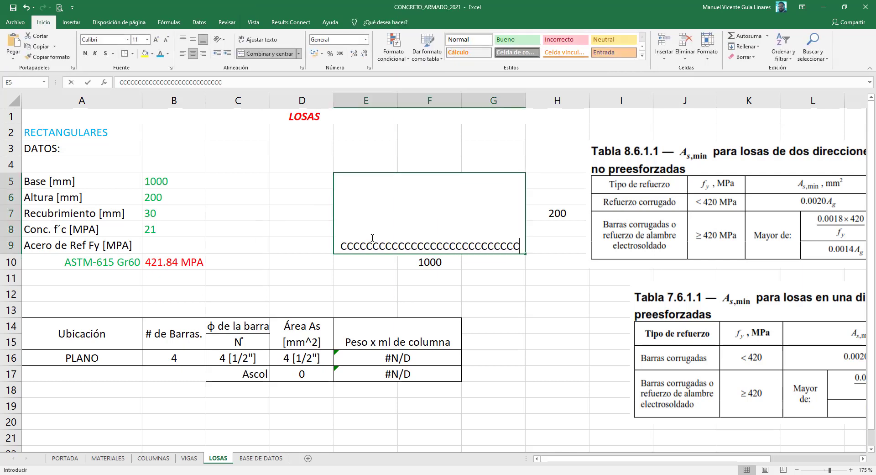
{"action": "key", "text": "ctrl+v"}
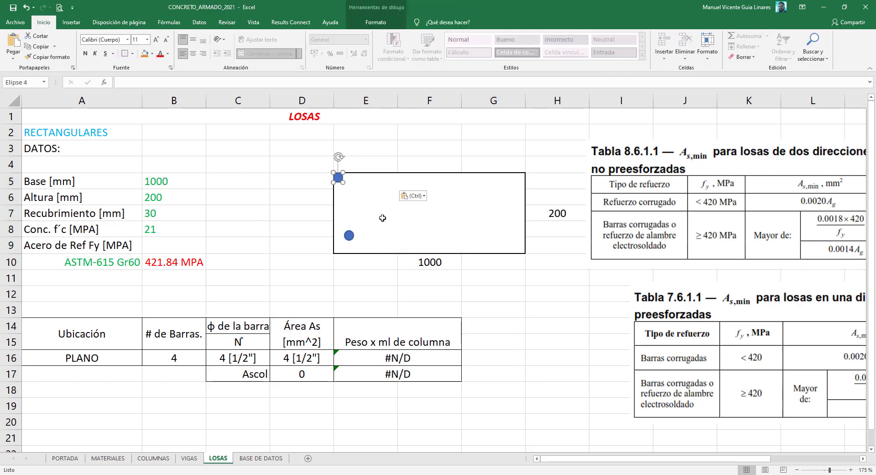
{"action": "left_click_drag", "start_coordinate": [340, 178], "coordinate": [385, 234]}
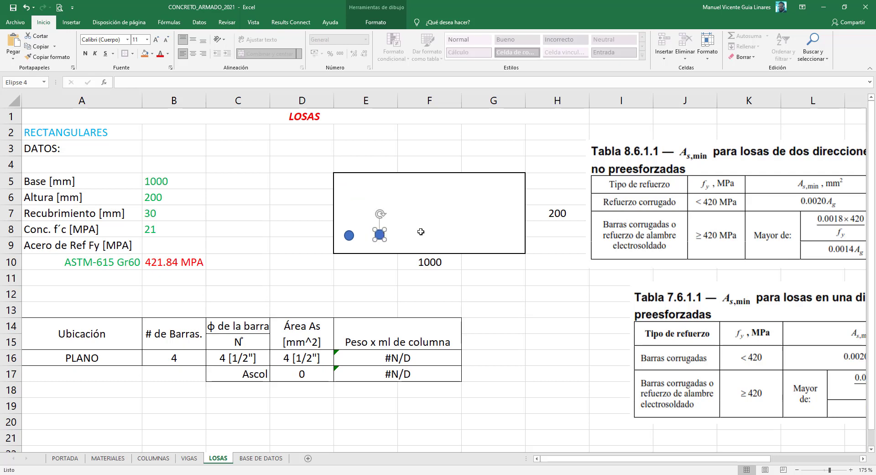
Step: Add more circle copies and even their spacing into a row of seven along the slab bottom
{"action": "key", "text": "ctrl+v"}
{"action": "left_click_drag", "start_coordinate": [395, 223], "coordinate": [415, 235]}
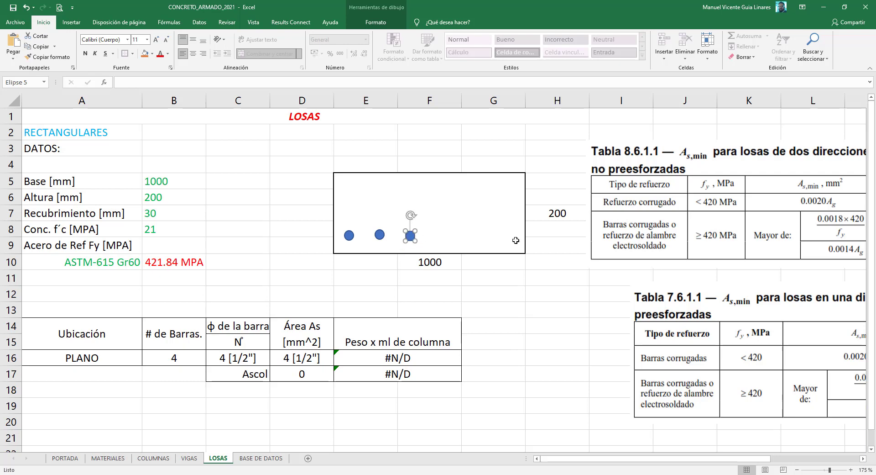
{"action": "key", "text": "ctrl+v"}
{"action": "left_click_drag", "start_coordinate": [428, 250], "coordinate": [444, 237]}
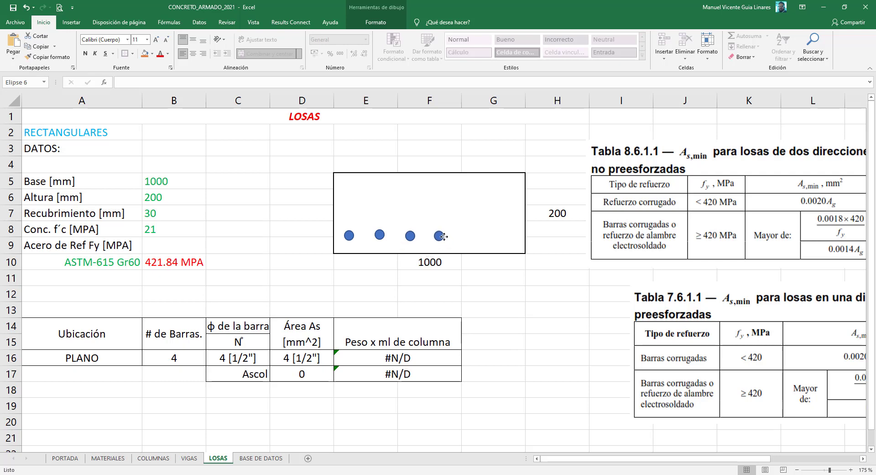
{"action": "left_click_drag", "start_coordinate": [444, 236], "coordinate": [500, 235]}
{"action": "key", "text": "ctrl+v"}
{"action": "key", "text": "ctrl+v"}
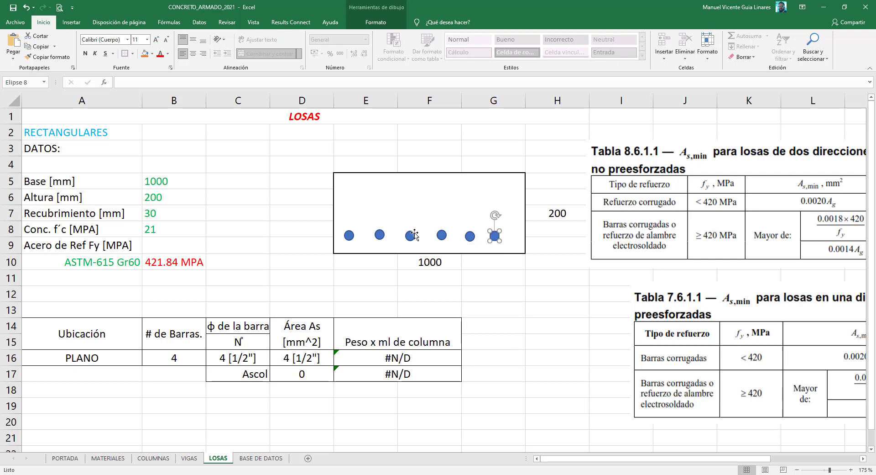
{"action": "left_click", "coordinate": [436, 233]}
{"action": "left_click_drag", "start_coordinate": [435, 233], "coordinate": [406, 235]}
{"action": "left_click", "coordinate": [410, 234]}
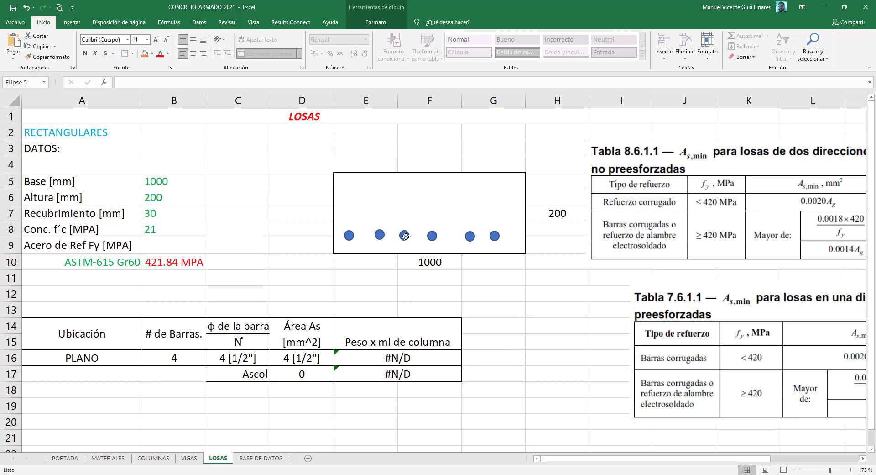
{"action": "mouse_move", "coordinate": [468, 236]}
{"action": "left_mouse_down"}
{"action": "mouse_move", "coordinate": [454, 234]}
{"action": "mouse_move", "coordinate": [502, 235]}
{"action": "left_mouse_up"}
{"action": "key", "text": "ctrl+d"}
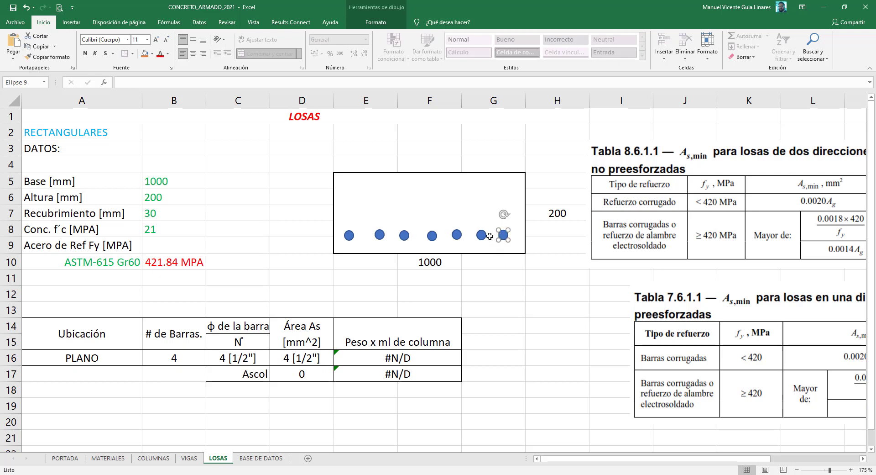
{"action": "left_click_drag", "start_coordinate": [431, 235], "coordinate": [428, 235]}
{"action": "left_click", "coordinate": [405, 295]}
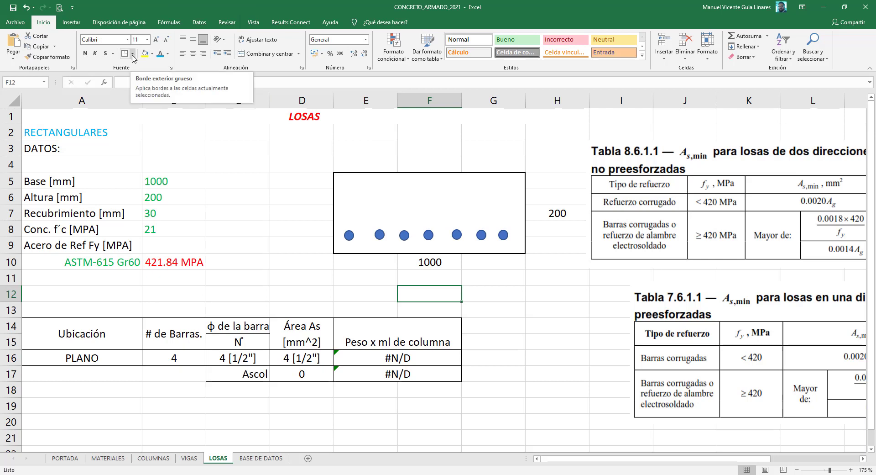
Step: Review the PLANO row's bar count B16 and select C16:F16, leaving the bar-diameter cell empty
{"action": "left_click", "coordinate": [69, 24]}
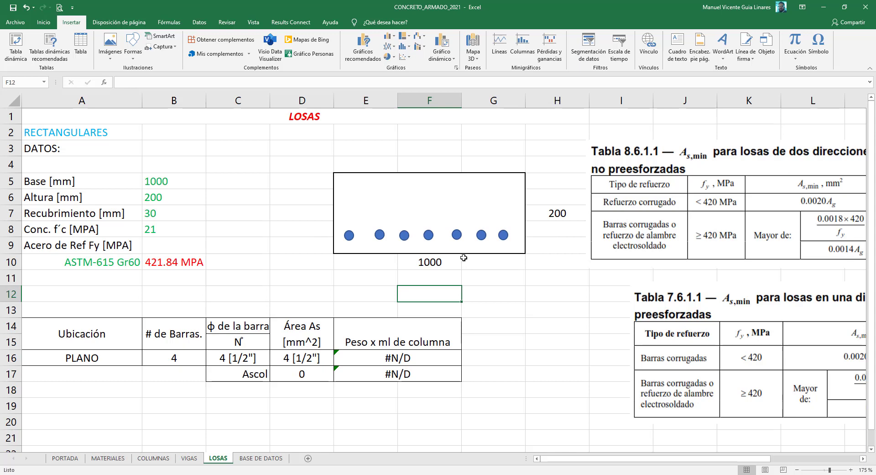
{"action": "left_click", "coordinate": [503, 235]}
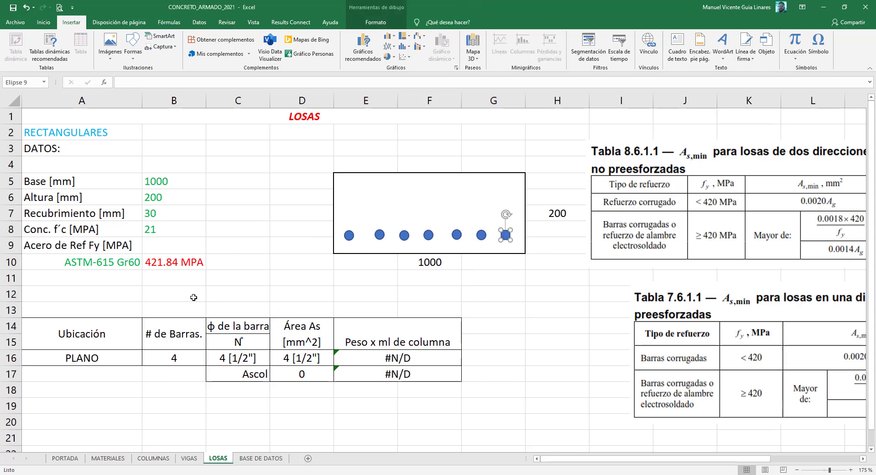
{"action": "left_click", "coordinate": [187, 360]}
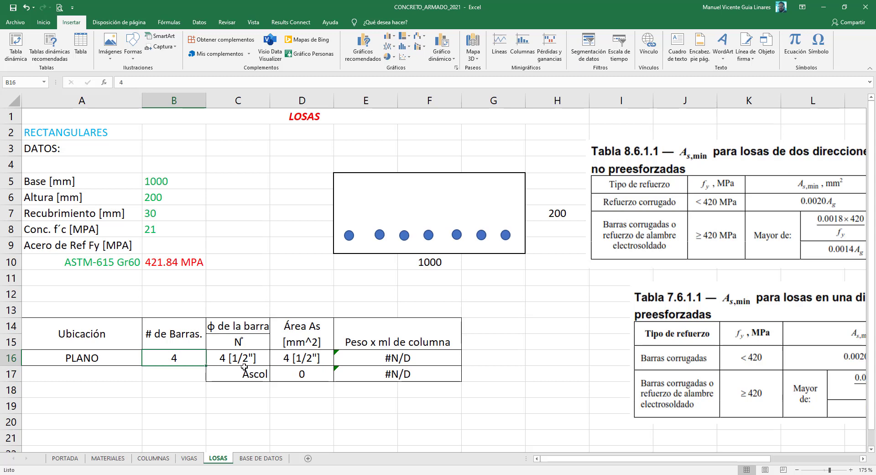
{"action": "left_click", "coordinate": [252, 357]}
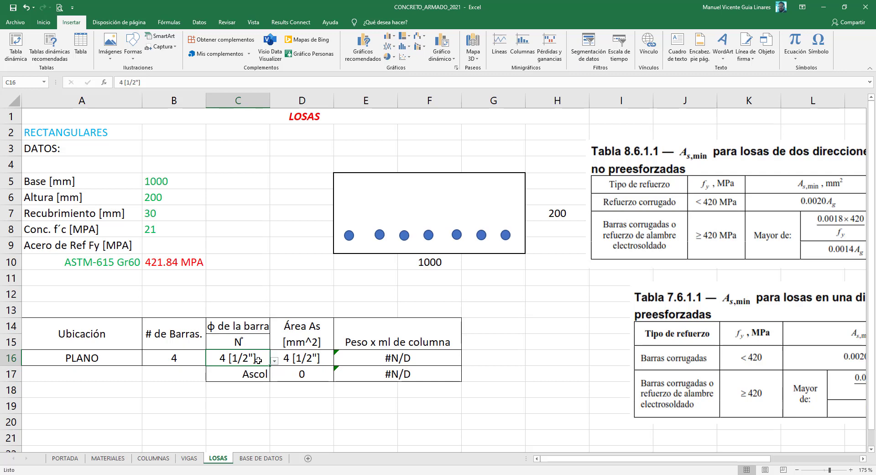
{"action": "mouse_move", "coordinate": [241, 360]}
{"action": "left_mouse_down"}
{"action": "mouse_move", "coordinate": [338, 365]}
{"action": "mouse_move", "coordinate": [264, 361]}
{"action": "left_mouse_up"}
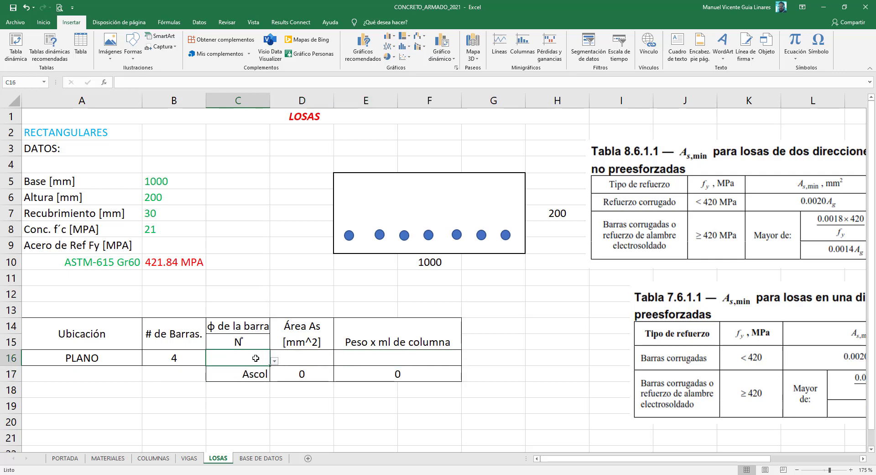
{"action": "right_click", "coordinate": [257, 361]}
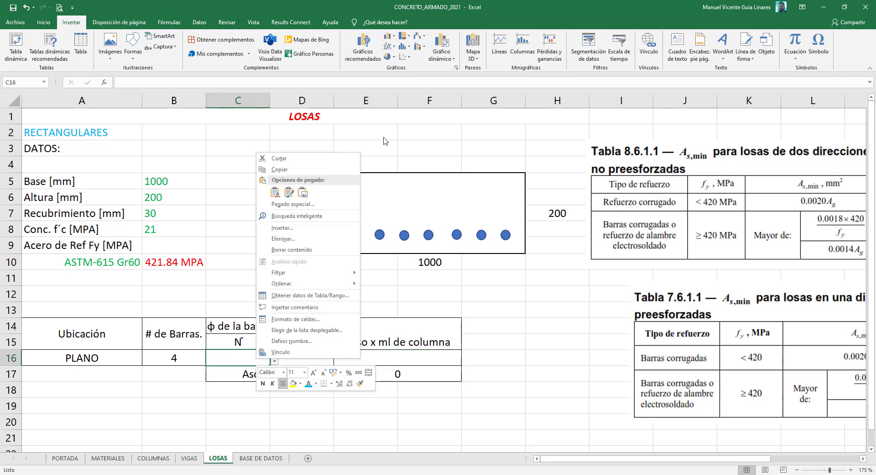
{"action": "key", "text": "Escape"}
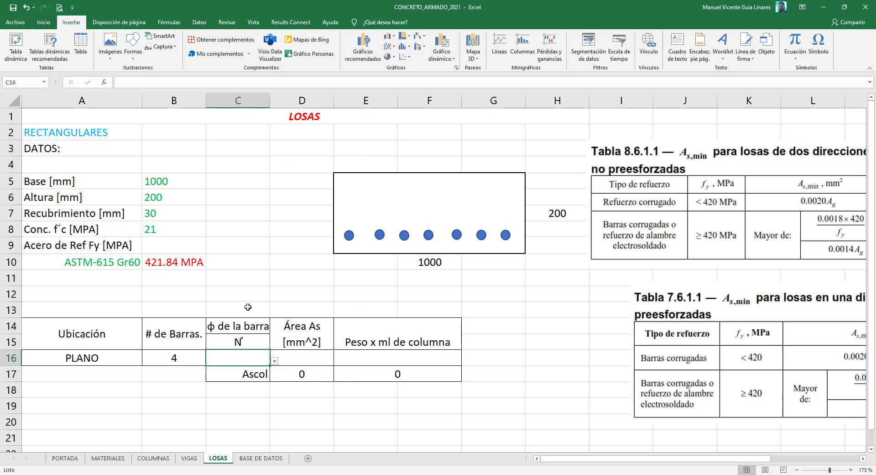
{"action": "left_click", "coordinate": [45, 23]}
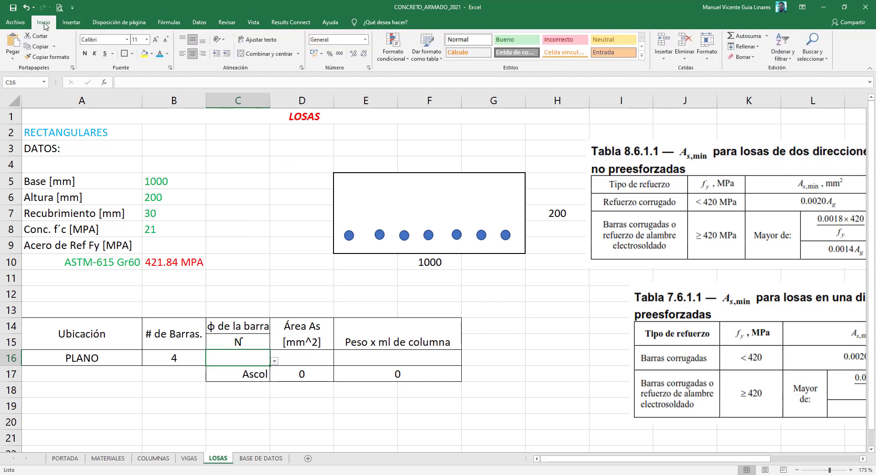
Step: Inspect C16's data-validation list rule, find its #REF! source, then view the COLUMNAS sheet
{"action": "left_click", "coordinate": [200, 22]}
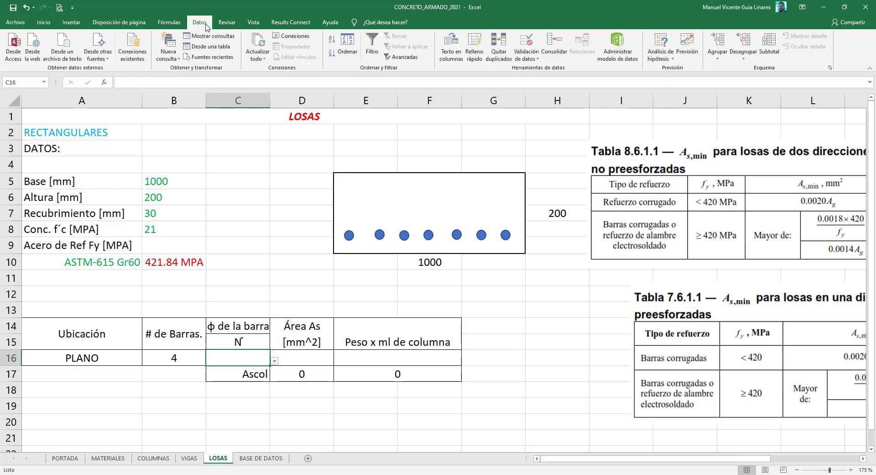
{"action": "left_click", "coordinate": [538, 60]}
{"action": "left_click", "coordinate": [542, 68]}
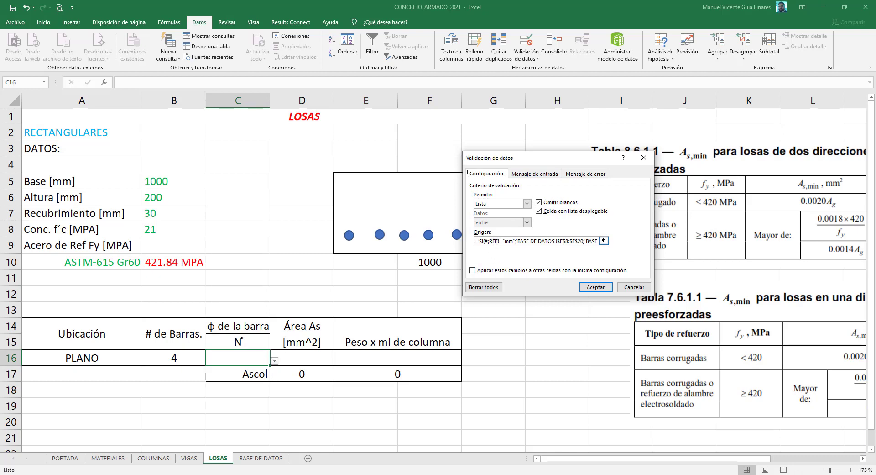
{"action": "left_click_drag", "start_coordinate": [500, 241], "coordinate": [485, 243]}
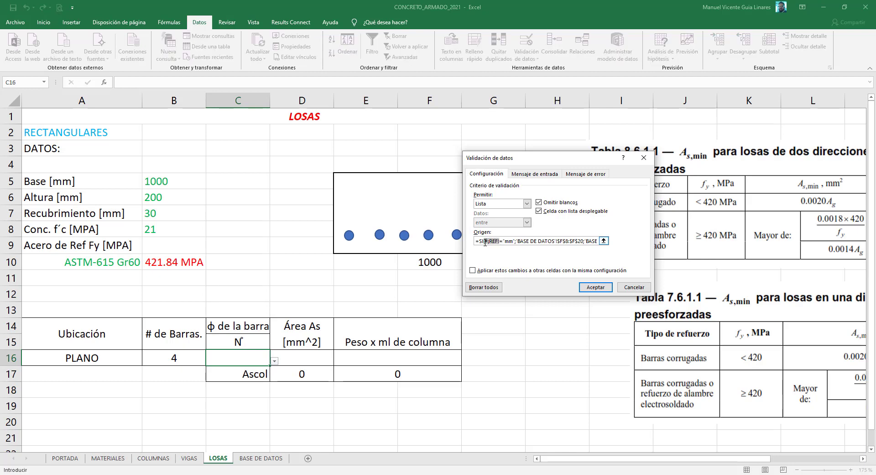
{"action": "key", "text": "Escape"}
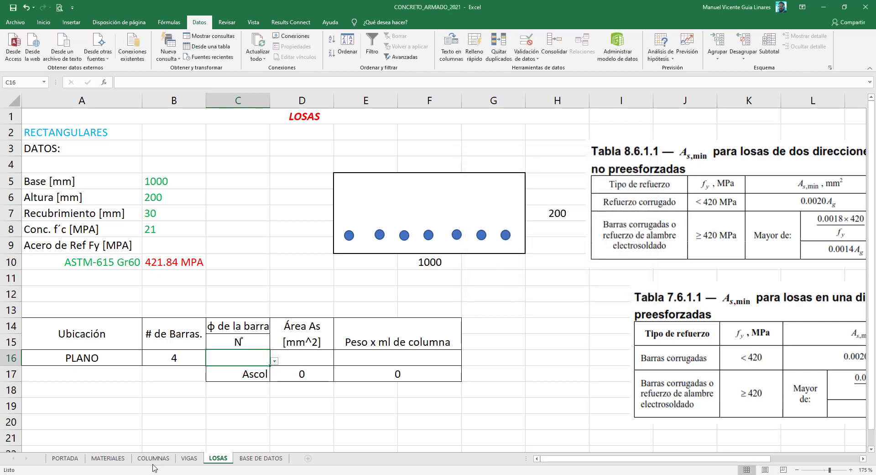
{"action": "left_click", "coordinate": [153, 458]}
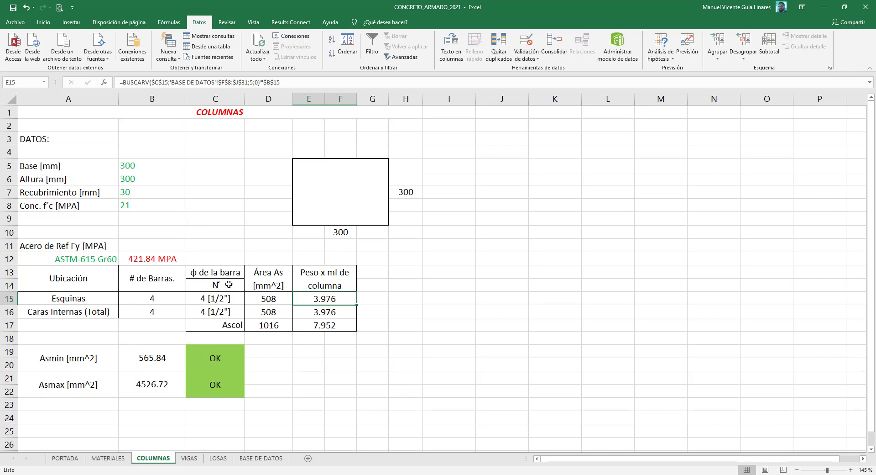
{"action": "left_click", "coordinate": [223, 298]}
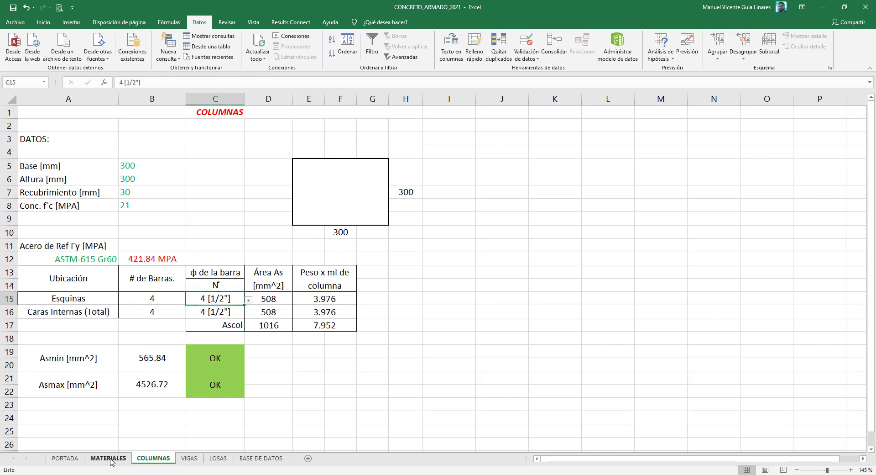
{"action": "left_click", "coordinate": [249, 300]}
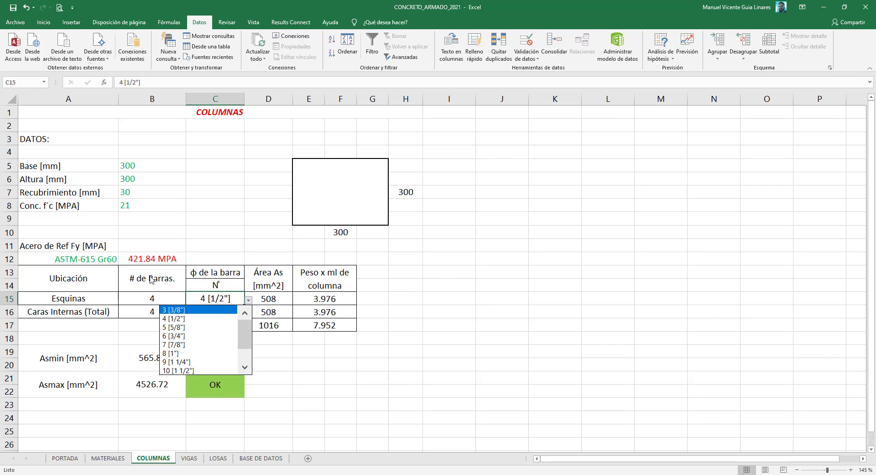
{"action": "key", "text": "Escape"}
{"action": "left_click", "coordinate": [155, 262]}
{"action": "left_click", "coordinate": [114, 263]}
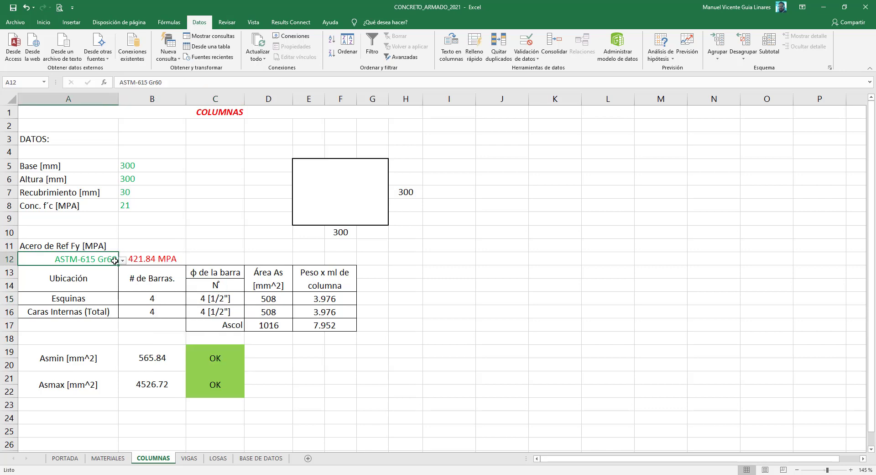
{"action": "left_click", "coordinate": [123, 261]}
{"action": "key", "text": "Escape"}
{"action": "left_click", "coordinate": [138, 203]}
{"action": "left_click", "coordinate": [173, 179]}
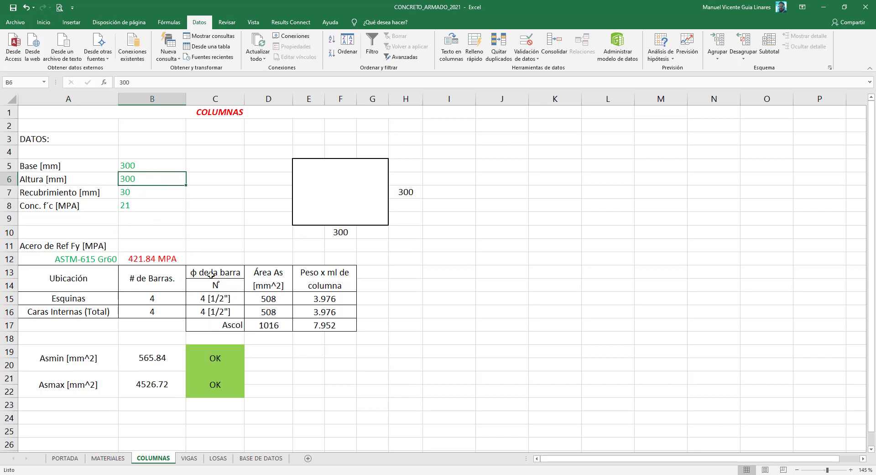
{"action": "left_click", "coordinate": [227, 300]}
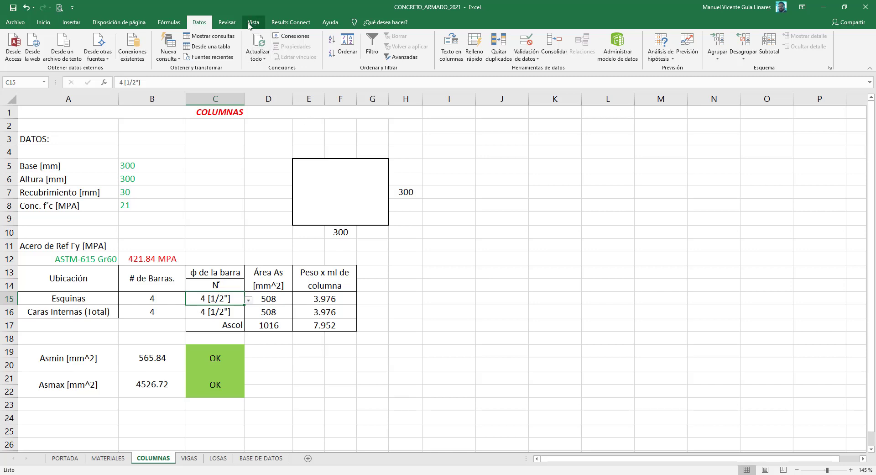
{"action": "left_click", "coordinate": [527, 58]}
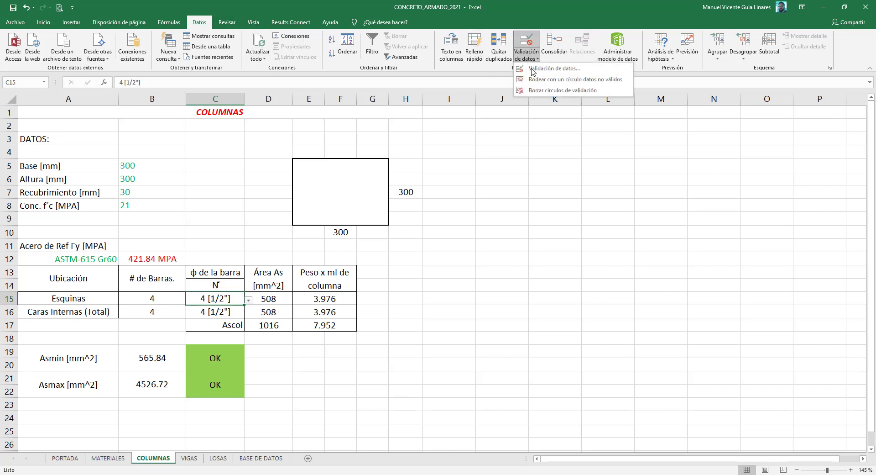
{"action": "left_click", "coordinate": [532, 69]}
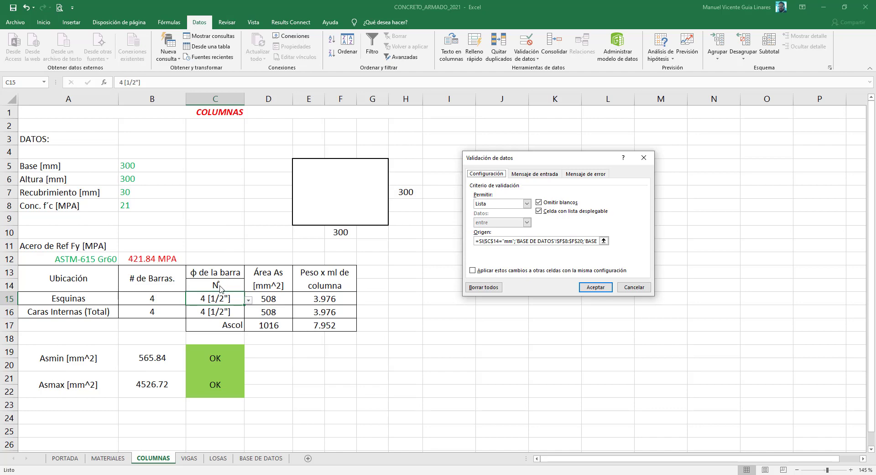
{"action": "key", "text": "Escape"}
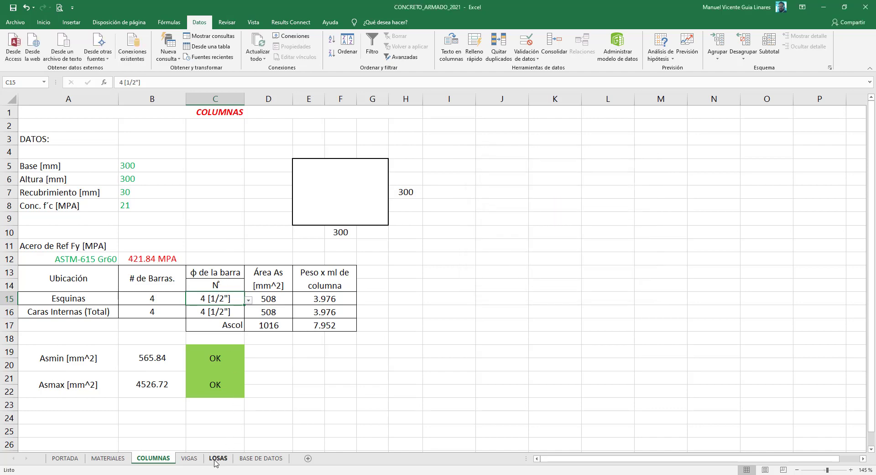
Step: On the LOSAS sheet, keep N° as the unit choice in cell C15
{"action": "left_click", "coordinate": [218, 458]}
{"action": "left_click", "coordinate": [262, 343]}
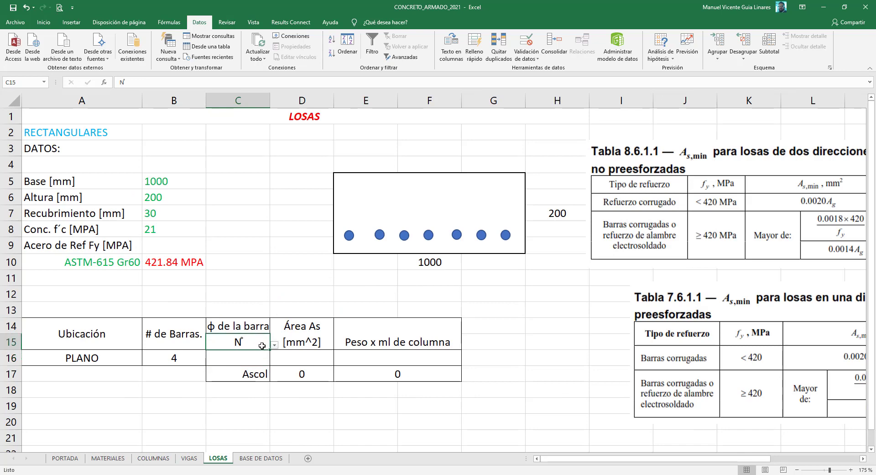
{"action": "left_click", "coordinate": [275, 345]}
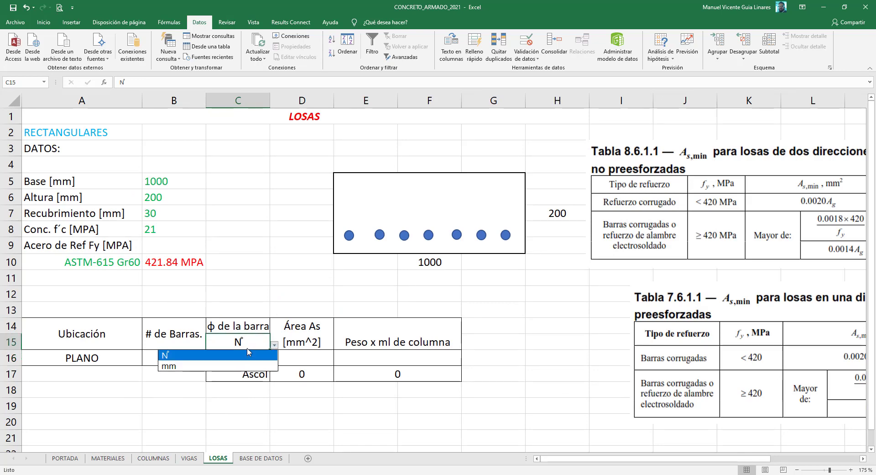
{"action": "left_click", "coordinate": [235, 355]}
Step: Review the inch bar designations F21:F31 in BASE DE DATOS, then return to LOSAS cell C16
{"action": "left_click", "coordinate": [272, 461]}
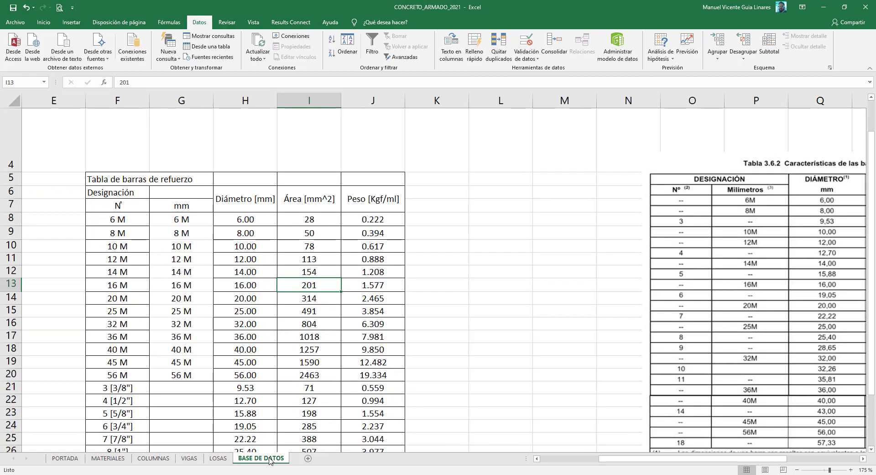
{"action": "scroll", "coordinate": [175, 216], "scroll_direction": "down", "scroll_amount": 1}
{"action": "scroll", "coordinate": [176, 216], "scroll_direction": "up", "scroll_amount": 1}
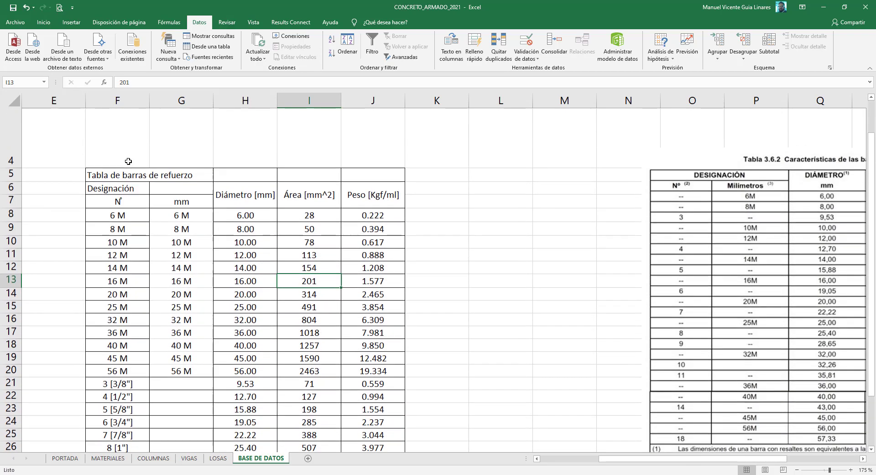
{"action": "left_click_drag", "start_coordinate": [117, 219], "coordinate": [138, 375]}
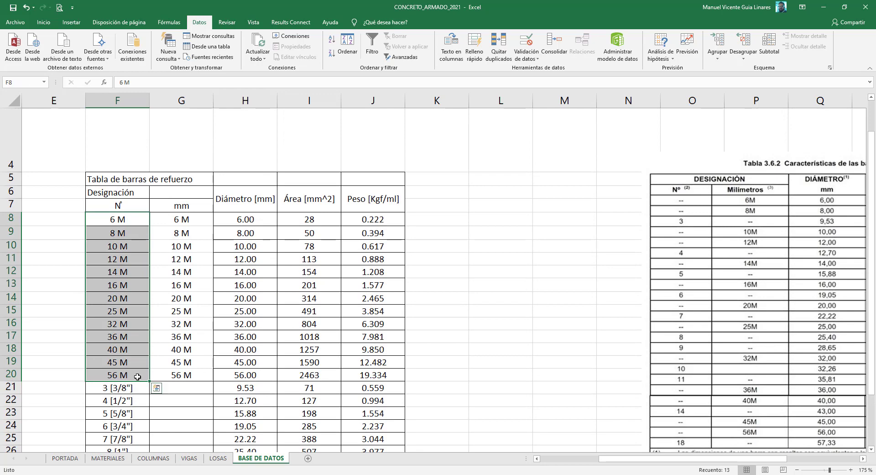
{"action": "scroll", "coordinate": [138, 375], "scroll_direction": "down", "scroll_amount": 2}
{"action": "left_click_drag", "start_coordinate": [135, 297], "coordinate": [137, 424]}
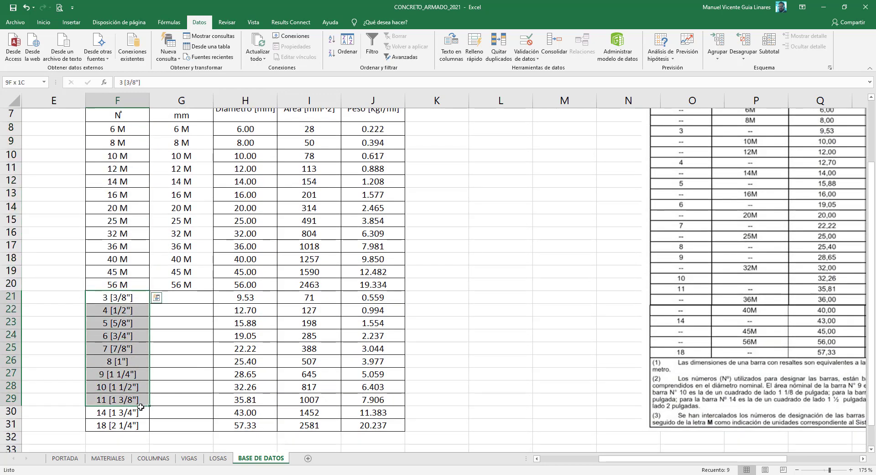
{"action": "scroll", "coordinate": [137, 302], "scroll_direction": "up", "scroll_amount": 2}
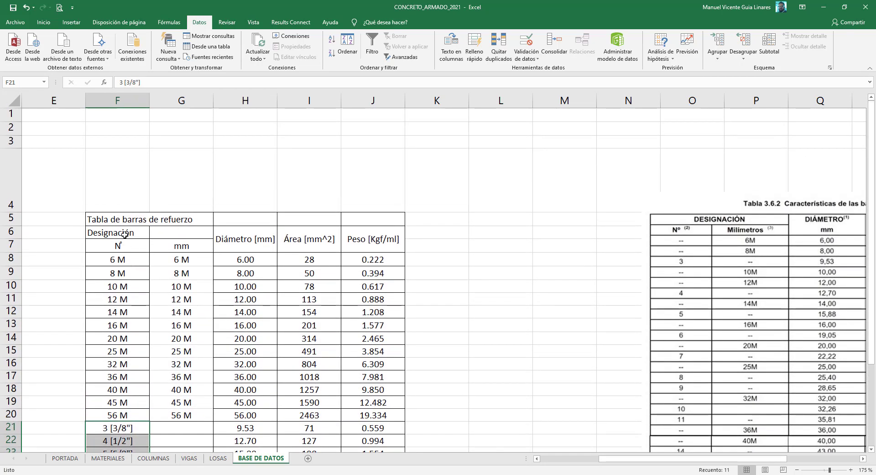
{"action": "scroll", "coordinate": [124, 293], "scroll_direction": "down", "scroll_amount": 2}
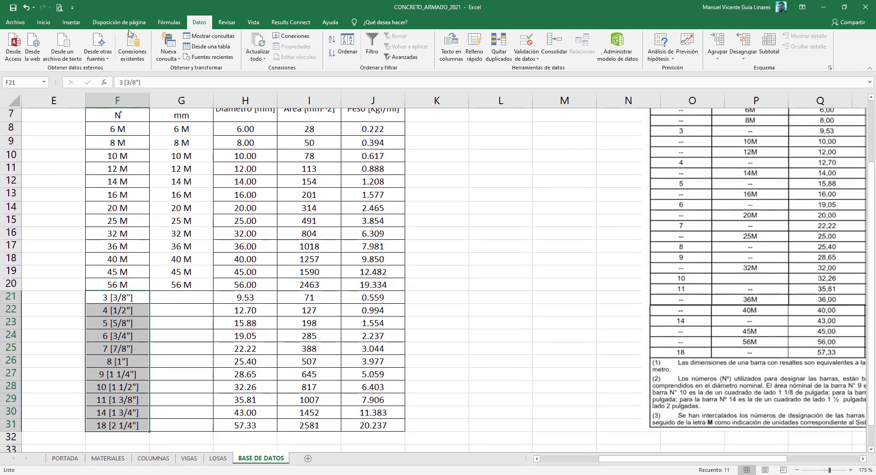
{"action": "left_click", "coordinate": [218, 459]}
{"action": "left_click", "coordinate": [253, 355]}
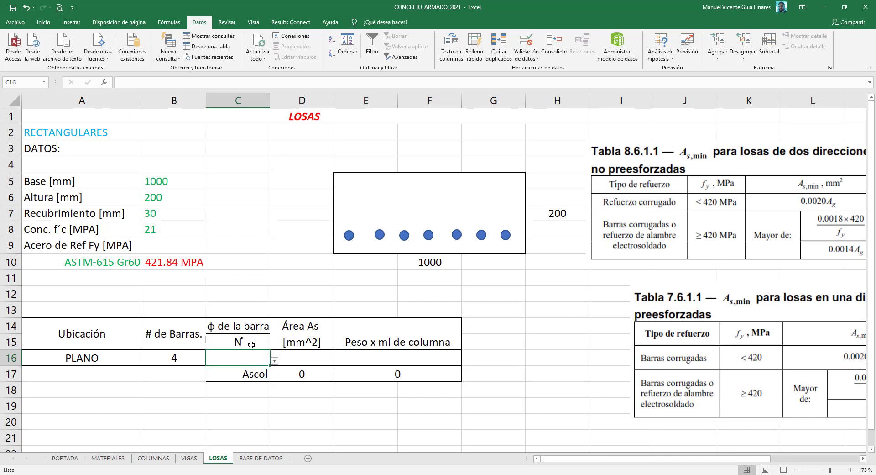
Step: Try replacing the #REF! reference in C16's list source with C15 and apply it
{"action": "left_click", "coordinate": [532, 59]}
{"action": "left_click", "coordinate": [548, 81]}
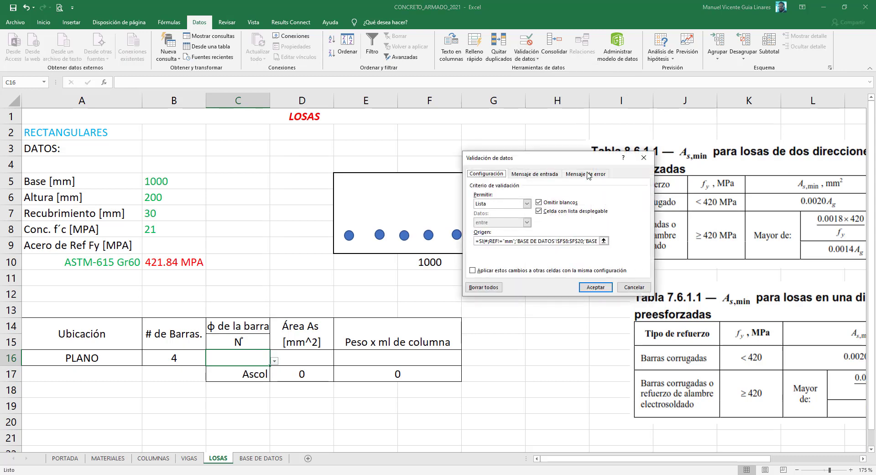
{"action": "left_click", "coordinate": [488, 241]}
{"action": "double_click", "coordinate": [500, 242]}
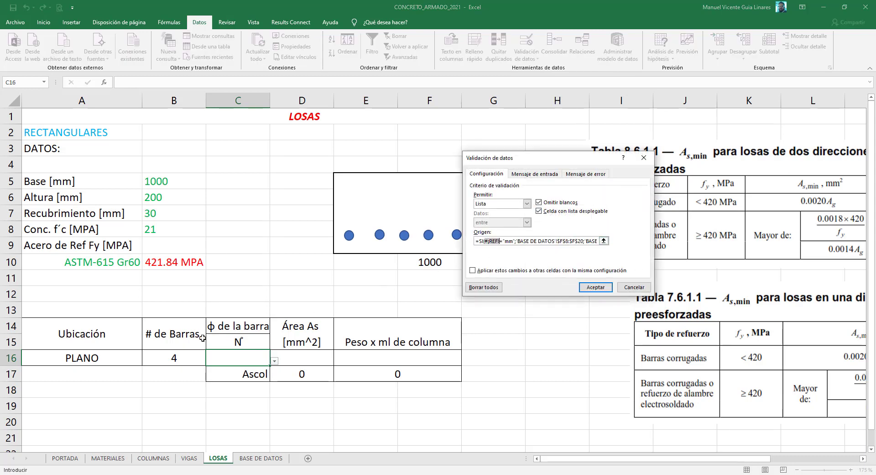
{"action": "left_click", "coordinate": [245, 339]}
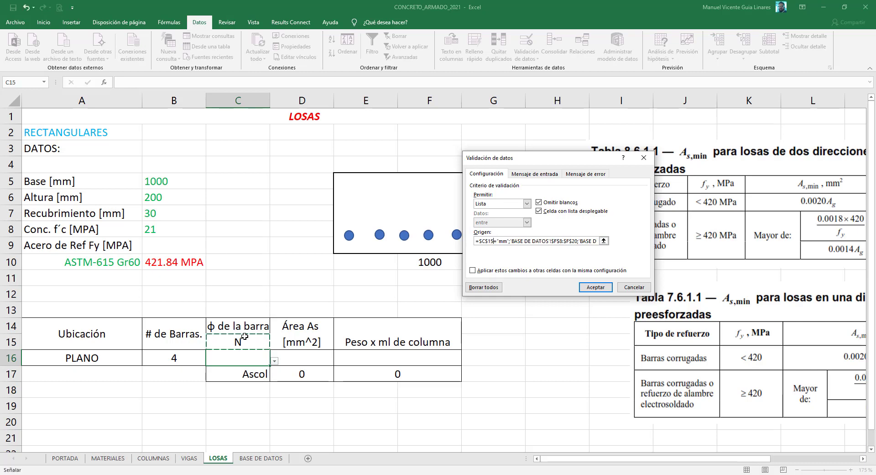
{"action": "key", "text": "F4"}
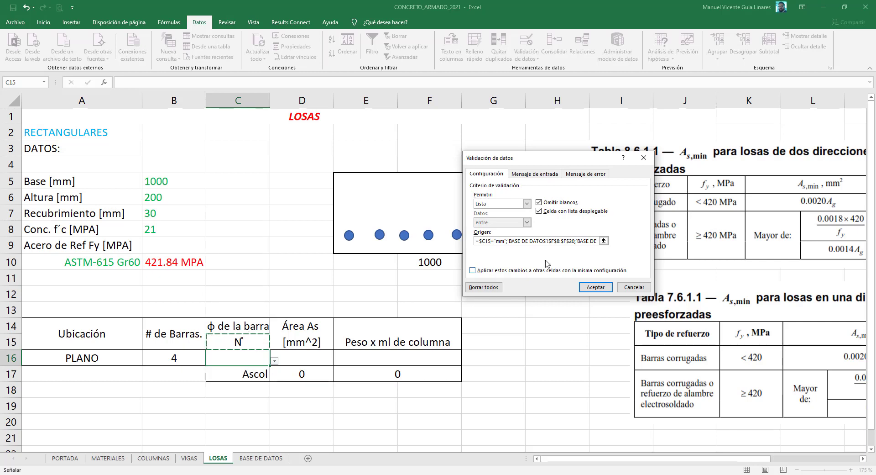
{"action": "left_click", "coordinate": [547, 240]}
{"action": "key", "text": "shift+Home"}
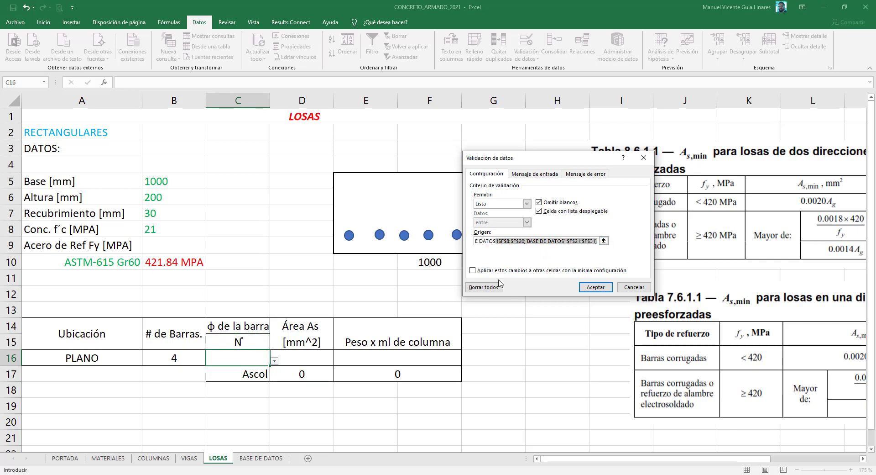
{"action": "left_click", "coordinate": [607, 288]}
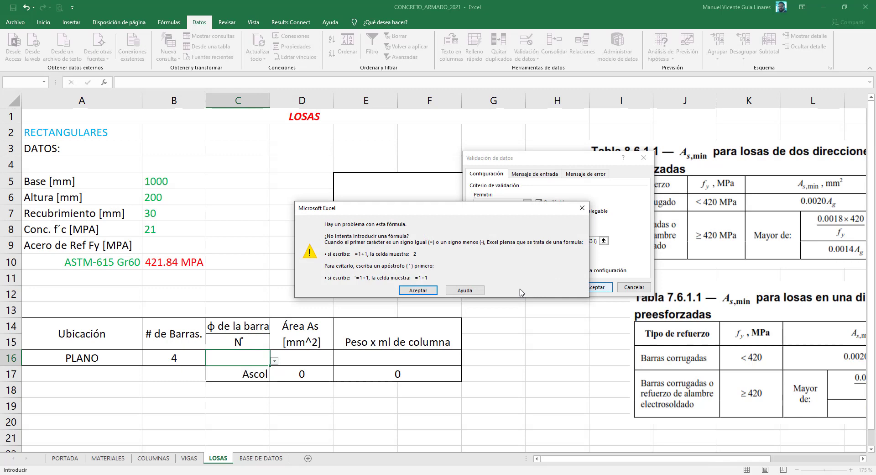
Step: Dismiss the formula error, cancel the validation edit and reopen the data validation options
{"action": "left_click", "coordinate": [430, 292]}
{"action": "key", "text": "Escape"}
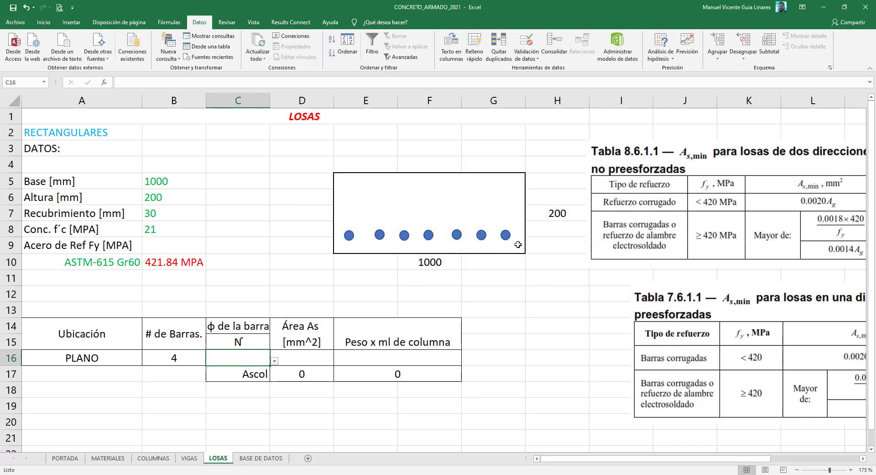
{"action": "left_click", "coordinate": [526, 56]}
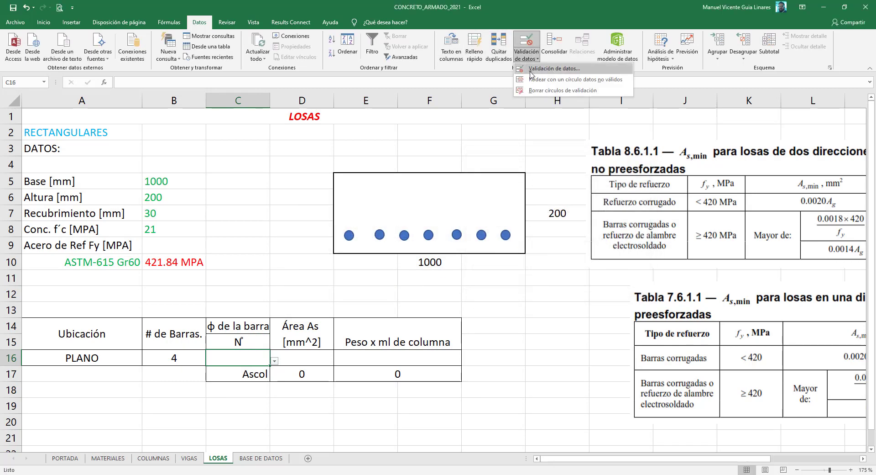
Step: Replace the broken #¡REF reference in C16's list source with $C$15
{"action": "left_click", "coordinate": [530, 68]}
{"action": "left_click", "coordinate": [488, 241]}
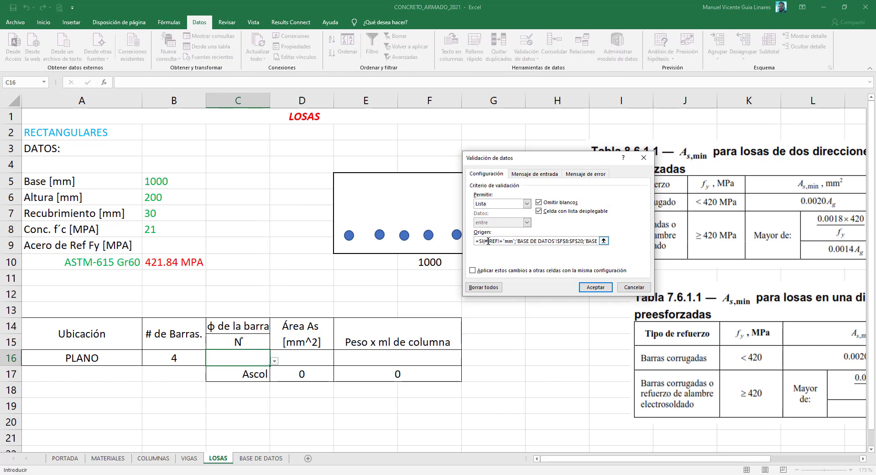
{"action": "double_click", "coordinate": [494, 243]}
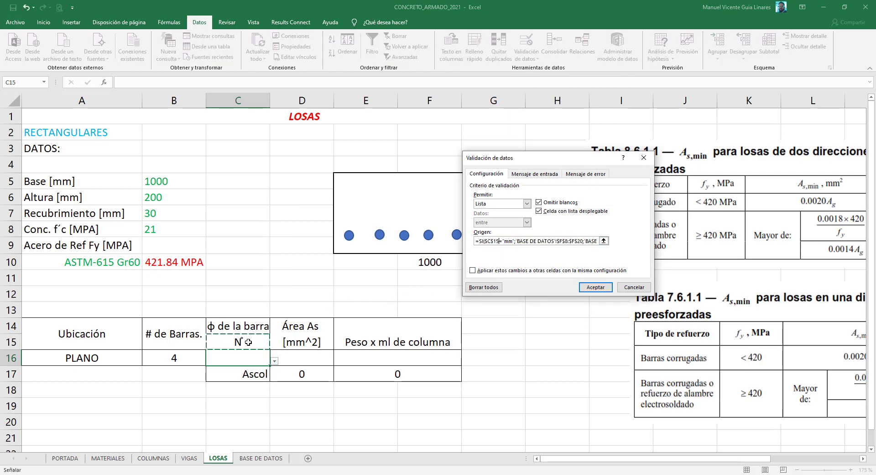
{"action": "key", "text": "Escape"}
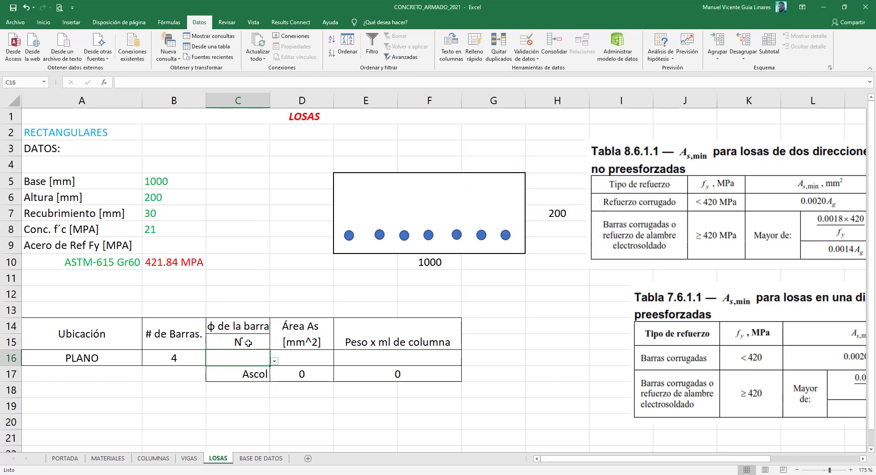
Step: Switch the C15 unit to mm and check that C16 now lists metric bar sizes
{"action": "left_click", "coordinate": [274, 363]}
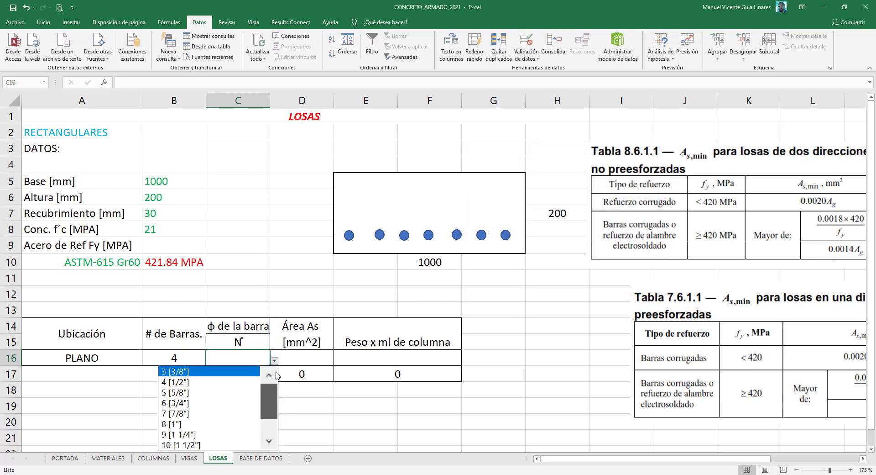
{"action": "left_click", "coordinate": [262, 343]}
{"action": "left_click", "coordinate": [275, 347]}
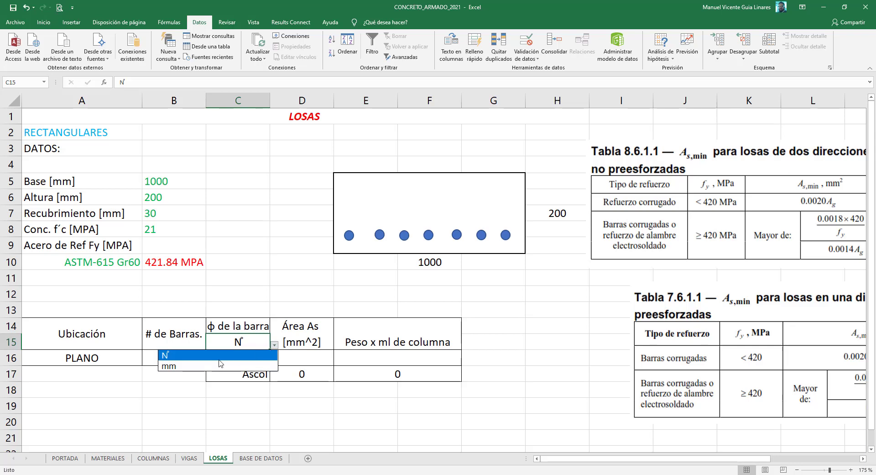
{"action": "left_click", "coordinate": [207, 366]}
{"action": "left_click", "coordinate": [271, 360]}
{"action": "left_click", "coordinate": [274, 361]}
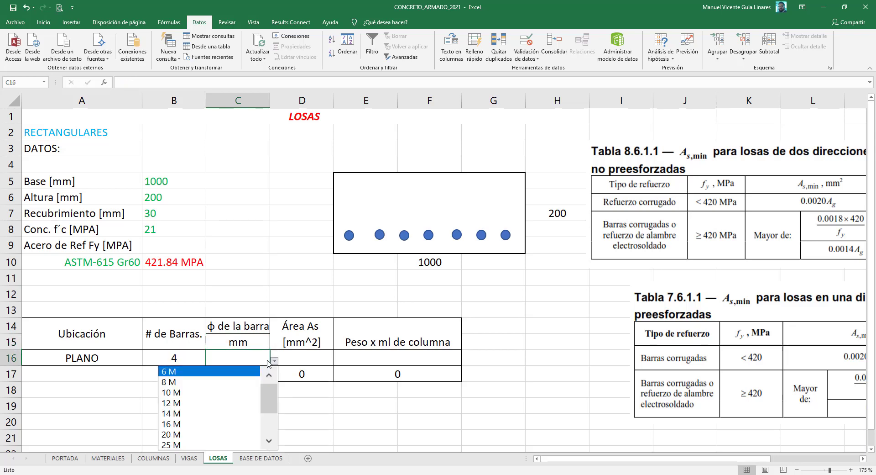
{"action": "mouse_move", "coordinate": [274, 396]}
{"action": "left_mouse_down"}
{"action": "mouse_move", "coordinate": [274, 407]}
{"action": "mouse_move", "coordinate": [274, 383]}
{"action": "left_mouse_up"}
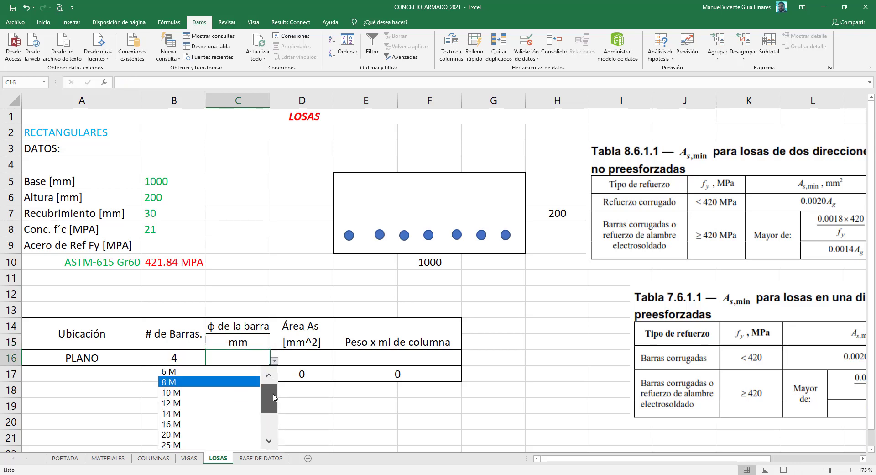
{"action": "scroll", "coordinate": [372, 396], "scroll_direction": "down", "scroll_amount": 1}
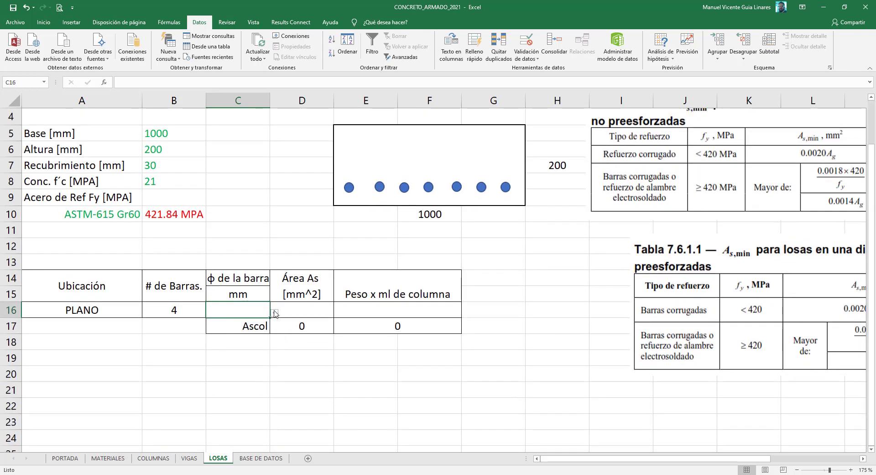
Step: Set C15 back to N° and choose bar size 4 [1/2"] in C16
{"action": "left_click", "coordinate": [258, 296]}
{"action": "left_click", "coordinate": [274, 298]}
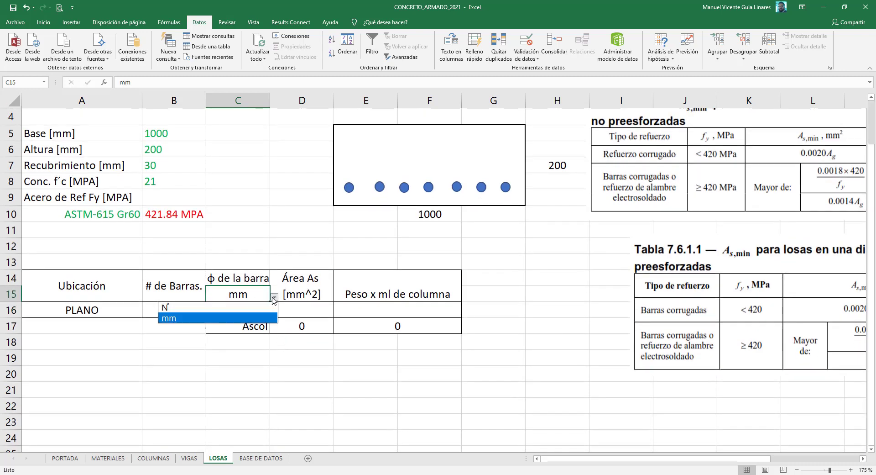
{"action": "left_click", "coordinate": [211, 307]}
{"action": "left_click", "coordinate": [266, 314]}
{"action": "left_click", "coordinate": [275, 312]}
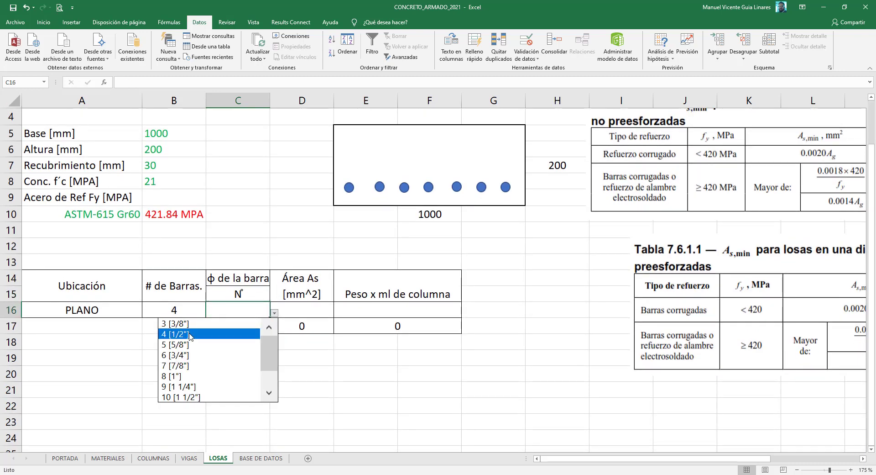
{"action": "left_click", "coordinate": [189, 334]}
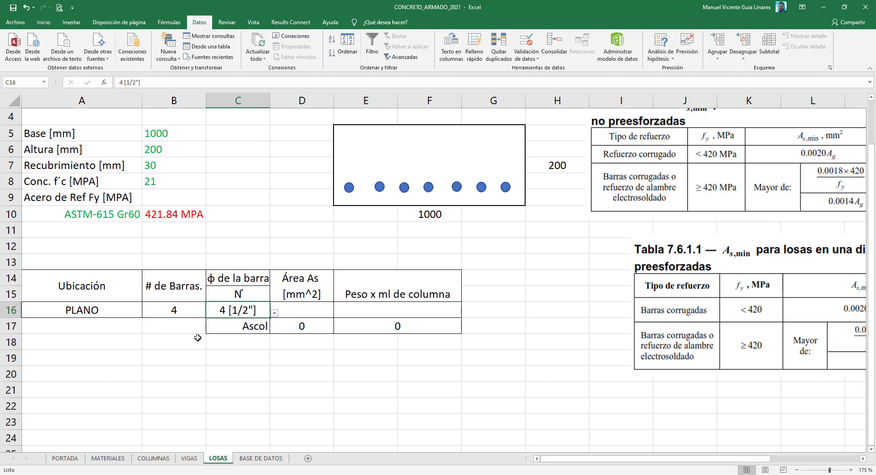
Step: Change D16's list source reference from $C$14 to $C$15 and check its bar-size choices
{"action": "left_click", "coordinate": [313, 311]}
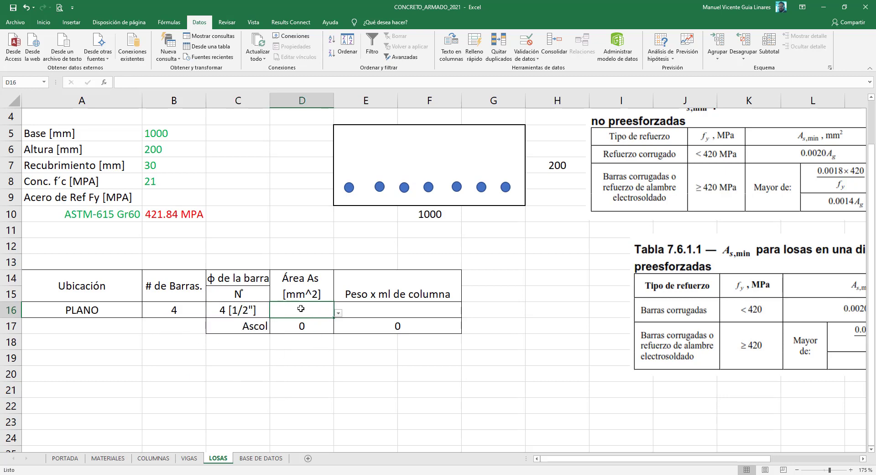
{"action": "left_click", "coordinate": [339, 313]}
{"action": "left_click", "coordinate": [338, 313]}
{"action": "left_click", "coordinate": [539, 61]}
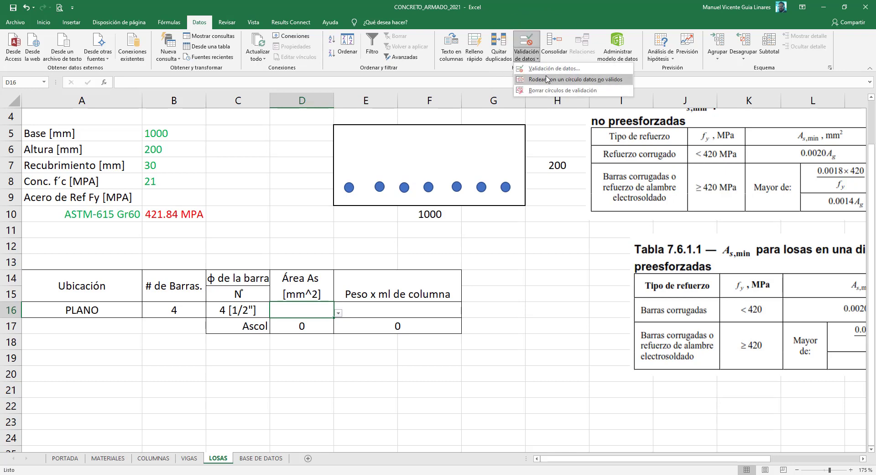
{"action": "left_click", "coordinate": [545, 75]}
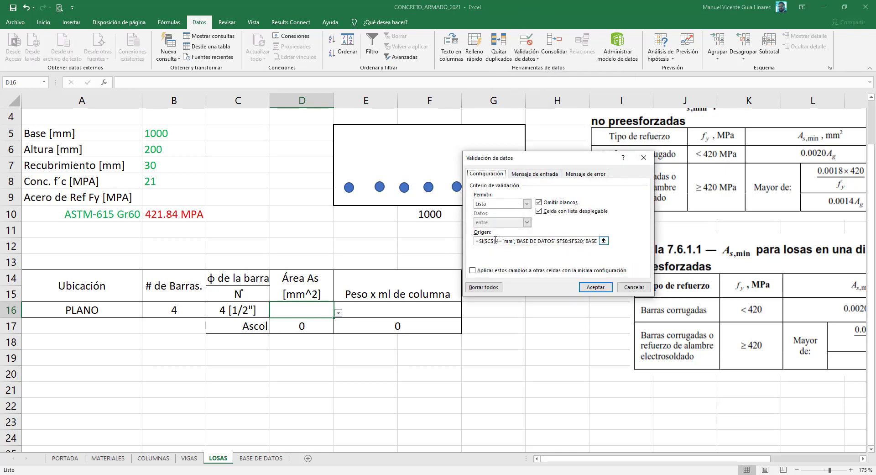
{"action": "left_click", "coordinate": [500, 241]}
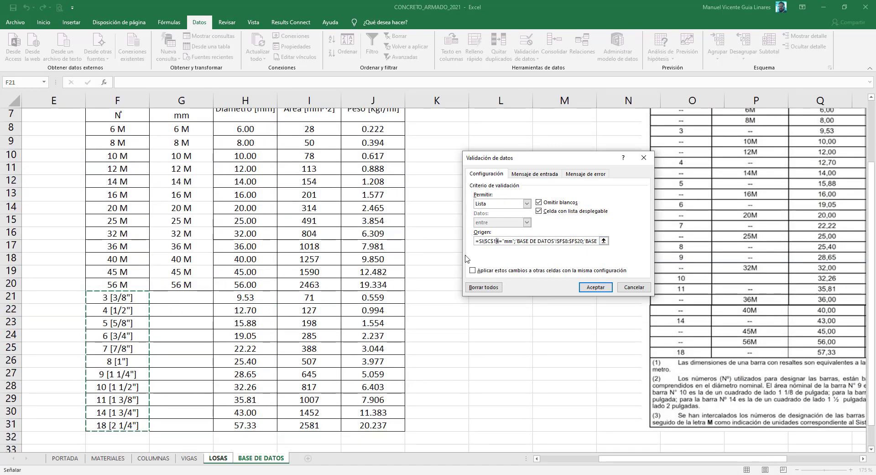
{"action": "key", "text": "Delete"}
{"action": "type", "text": "5"}
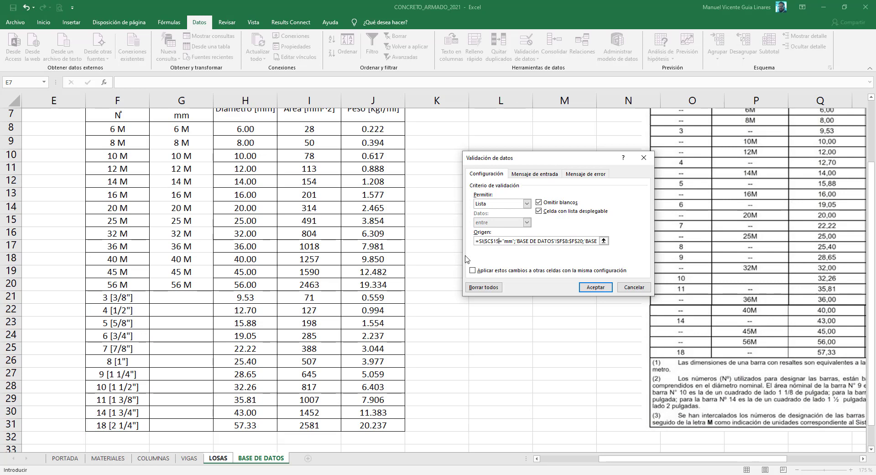
{"action": "key", "text": "Return"}
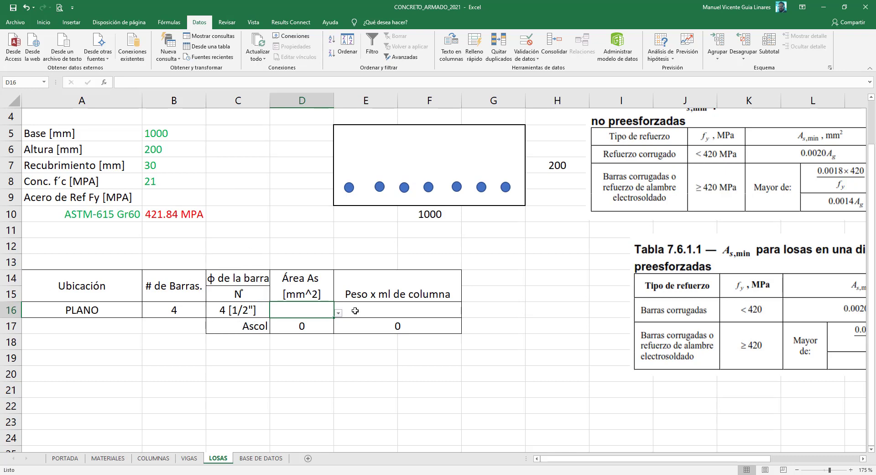
{"action": "left_click", "coordinate": [339, 313]}
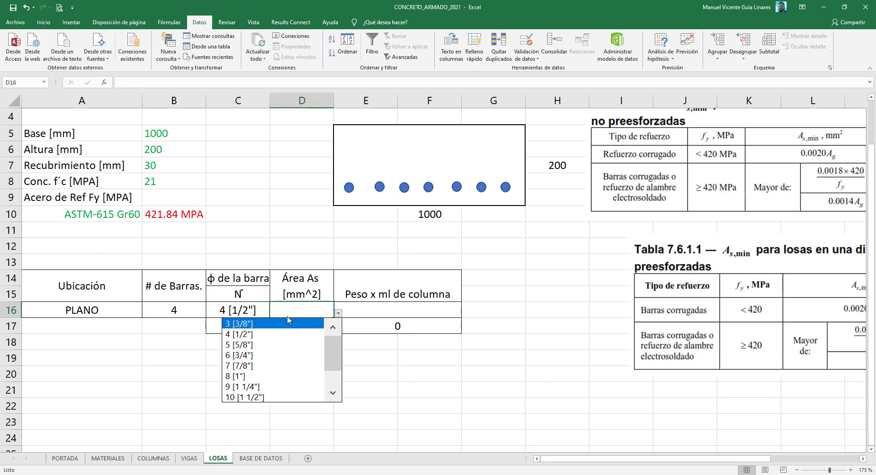
{"action": "left_click", "coordinate": [301, 310]}
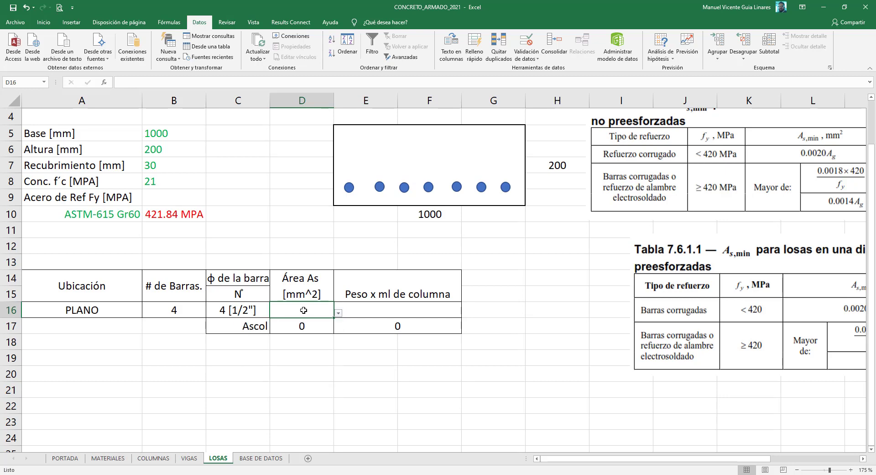
{"action": "key", "text": "Left"}
Step: Inspect the area formula D15 and weight formula E15 on the COLUMNAS sheet
{"action": "key", "text": "Right"}
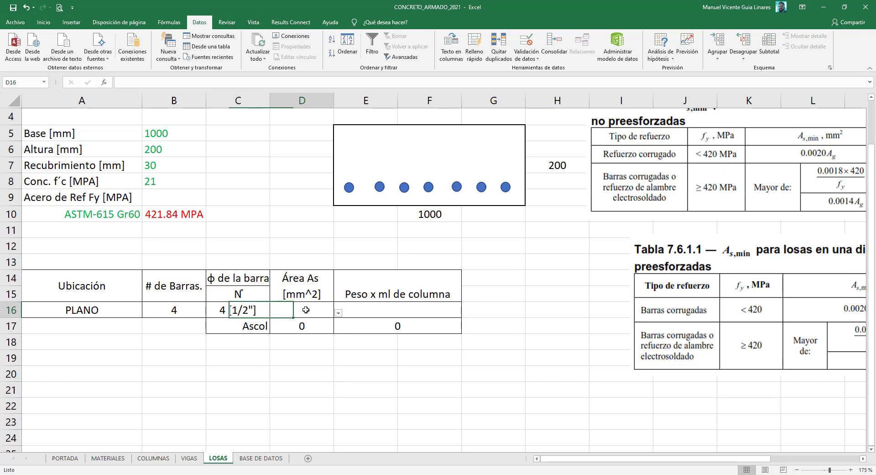
{"action": "left_click", "coordinate": [155, 458]}
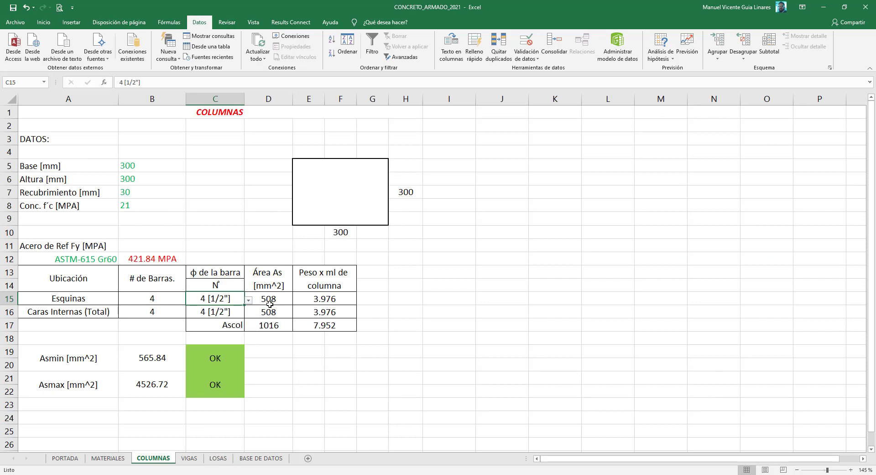
{"action": "left_click", "coordinate": [271, 301]}
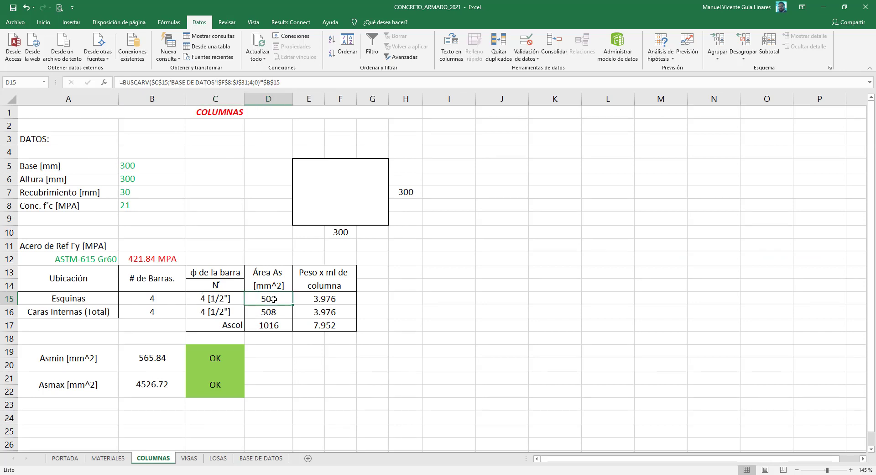
{"action": "left_click", "coordinate": [316, 297]}
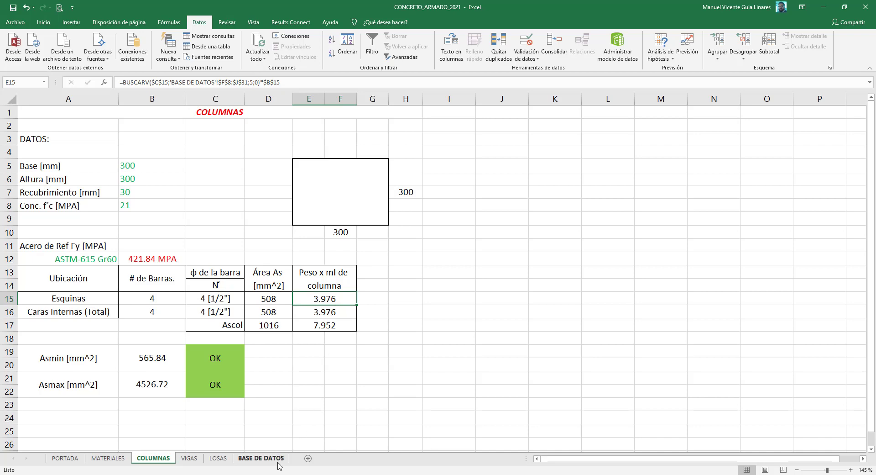
{"action": "left_click", "coordinate": [226, 460]}
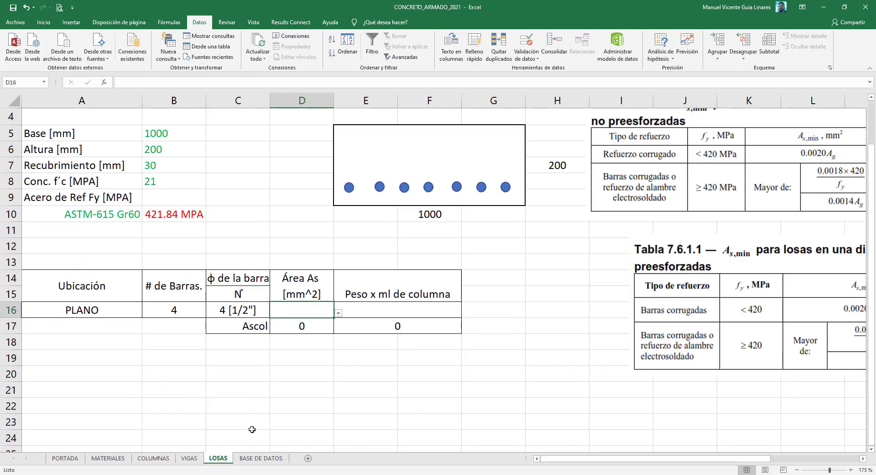
{"action": "left_click", "coordinate": [153, 458]}
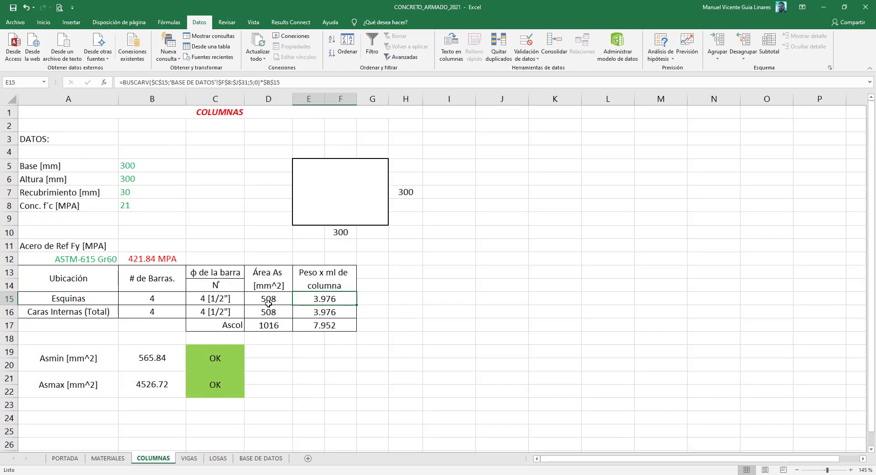
Step: Open the D15 BUSCARV formula, leave it unchanged, and return to LOSAS
{"action": "left_click", "coordinate": [268, 299]}
{"action": "key", "text": "F2"}
{"action": "key", "text": "shift+Home"}
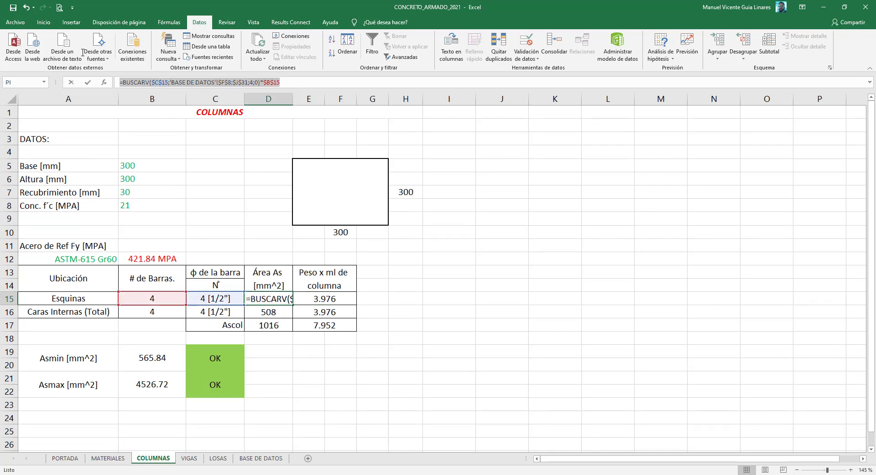
{"action": "right_click", "coordinate": [143, 83]}
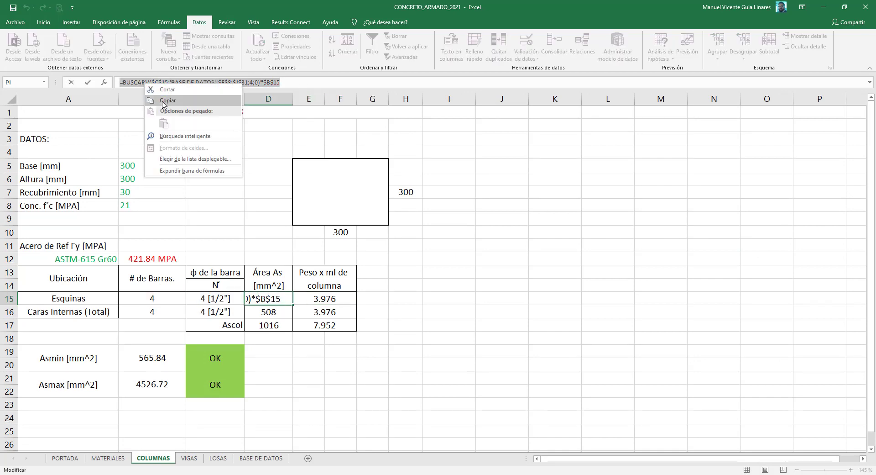
{"action": "left_click", "coordinate": [178, 108]}
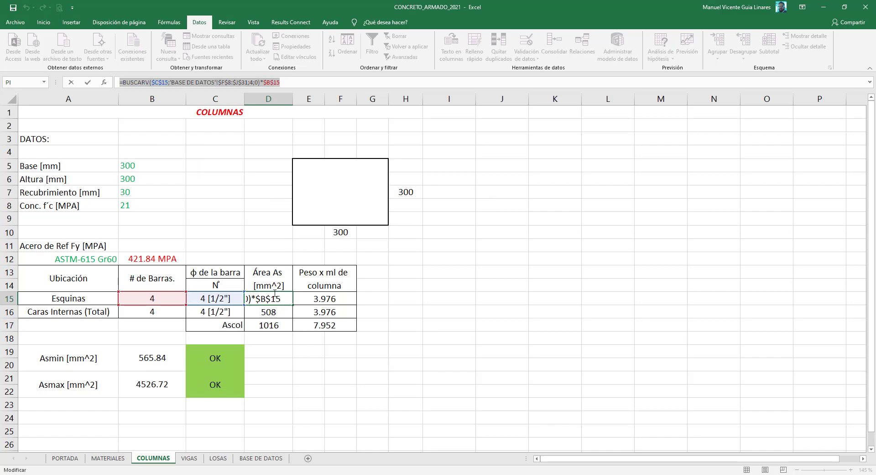
{"action": "key", "text": "Escape"}
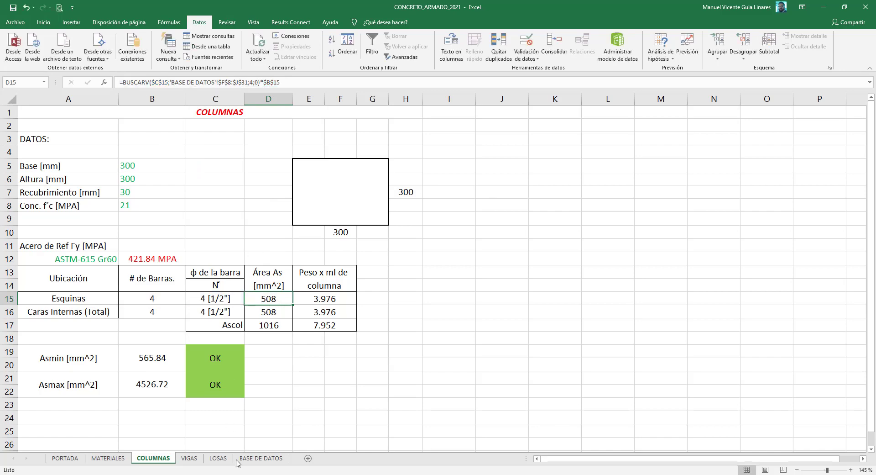
{"action": "left_click", "coordinate": [219, 459]}
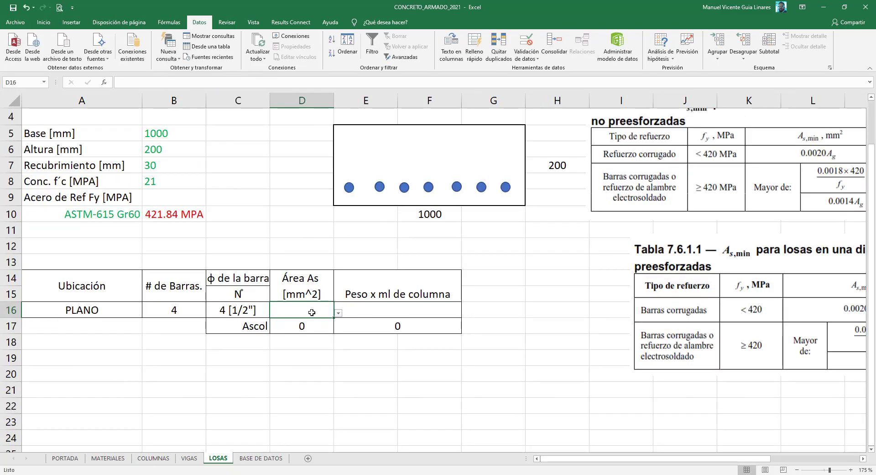
Step: Clear all data validation from D16 with Borrar todos, then cancel a started formula
{"action": "left_click", "coordinate": [338, 312]}
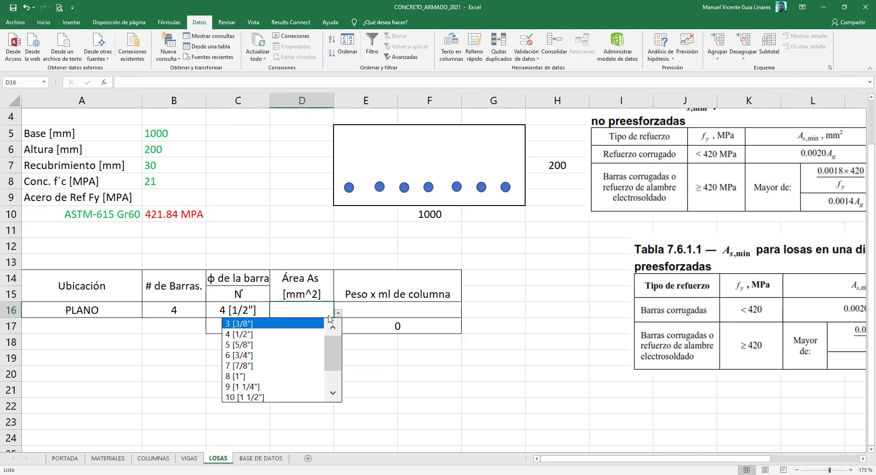
{"action": "left_click", "coordinate": [328, 316]}
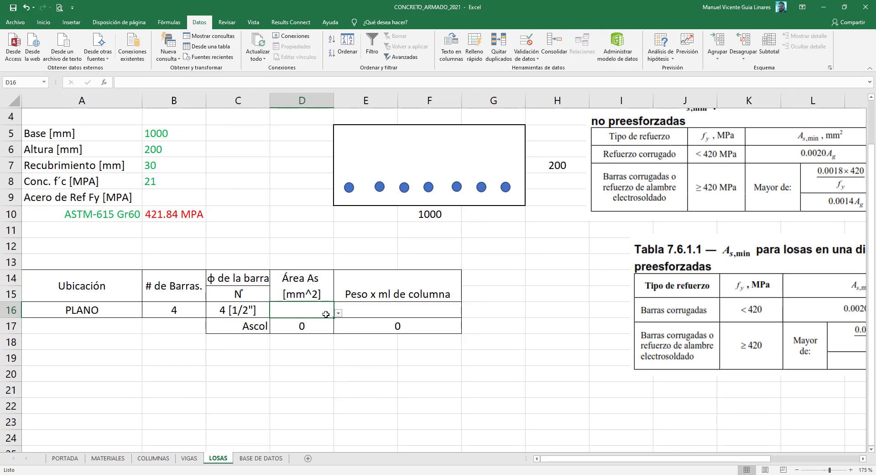
{"action": "left_click", "coordinate": [540, 64]}
{"action": "left_click", "coordinate": [552, 80]}
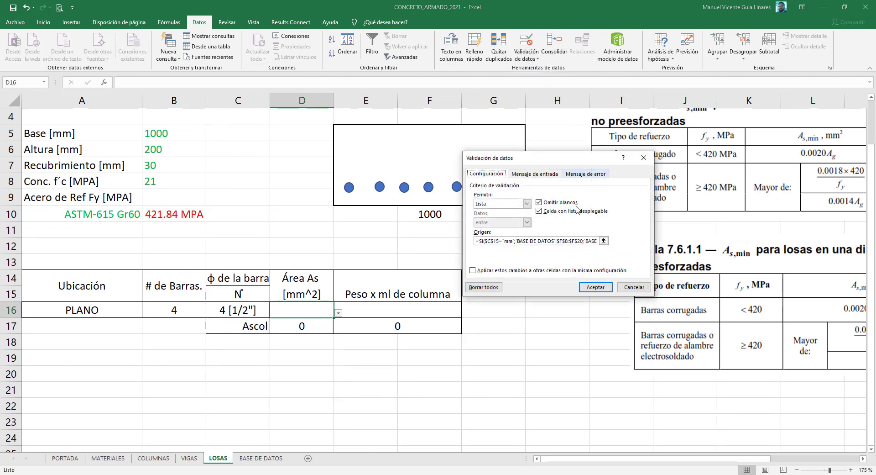
{"action": "left_click", "coordinate": [489, 288]}
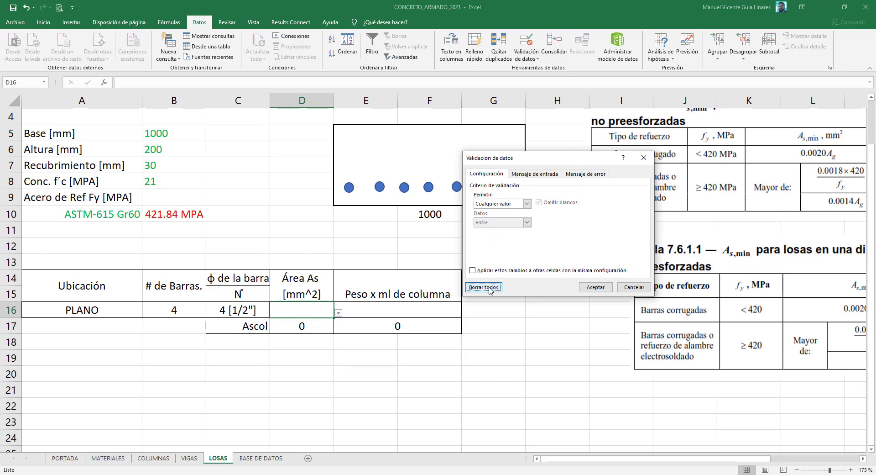
{"action": "left_click", "coordinate": [598, 287]}
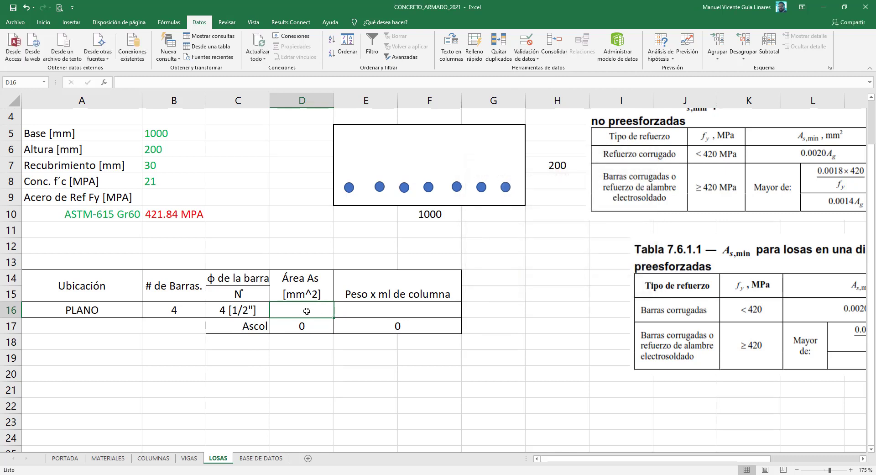
{"action": "key", "text": "Return"}
{"action": "type", "text": "="}
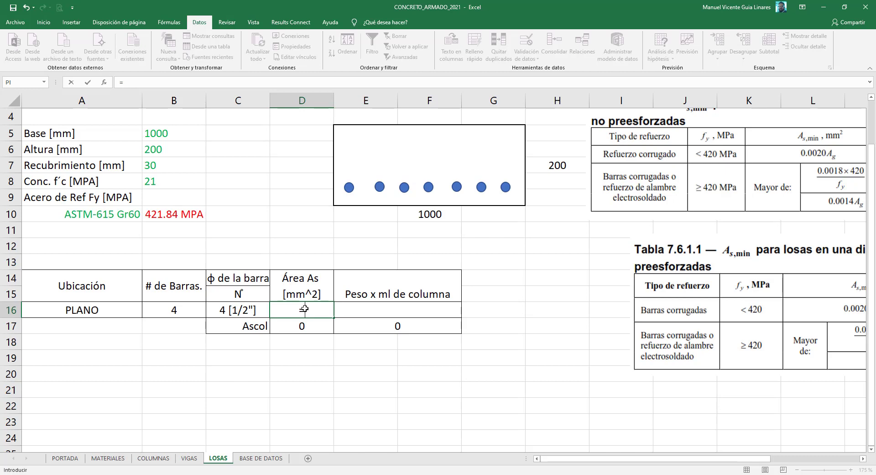
{"action": "key", "text": "Escape"}
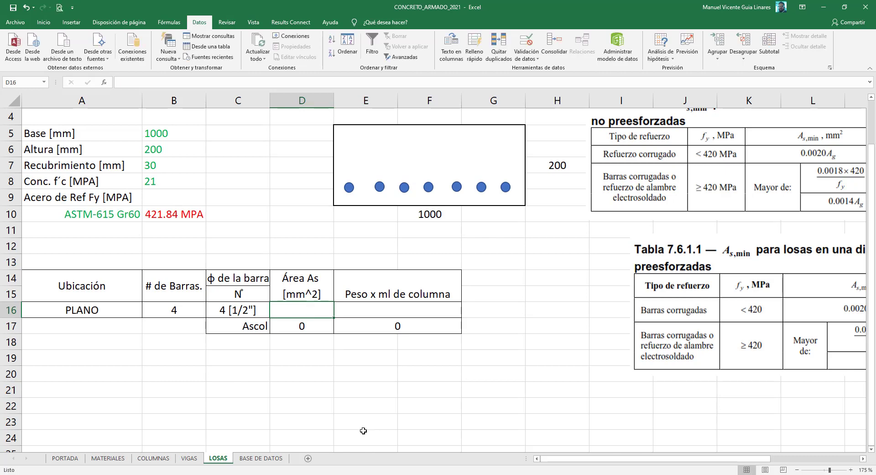
Step: Review the Área and Peso values in BASE DE DATOS, then type = in LOSAS D16
{"action": "left_click", "coordinate": [280, 456]}
{"action": "scroll", "coordinate": [325, 264], "scroll_direction": "up", "scroll_amount": 2}
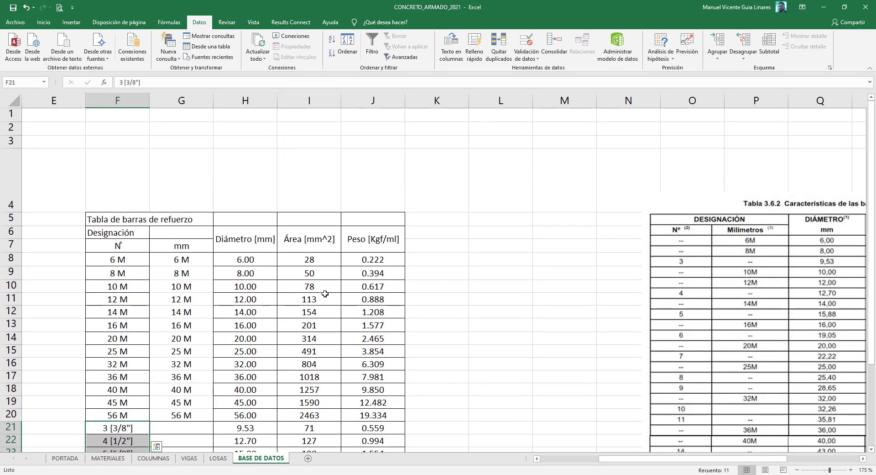
{"action": "left_click_drag", "start_coordinate": [325, 257], "coordinate": [315, 311]}
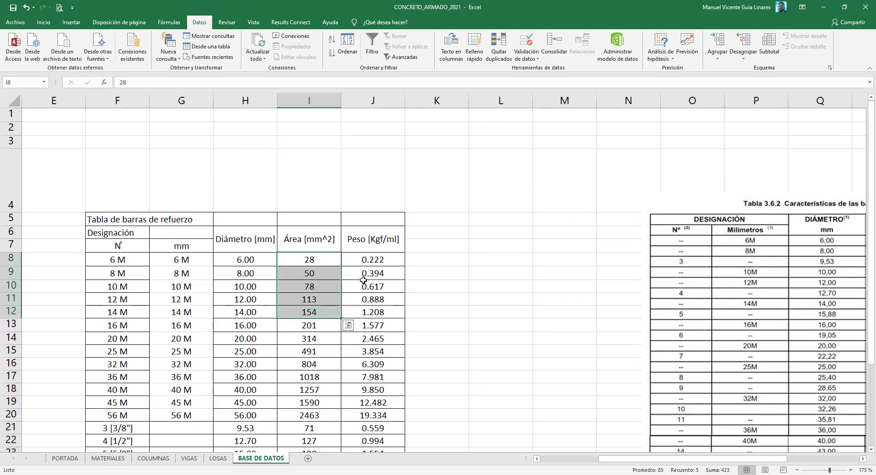
{"action": "left_click_drag", "start_coordinate": [371, 259], "coordinate": [372, 299]}
{"action": "left_click_drag", "start_coordinate": [325, 258], "coordinate": [319, 402]}
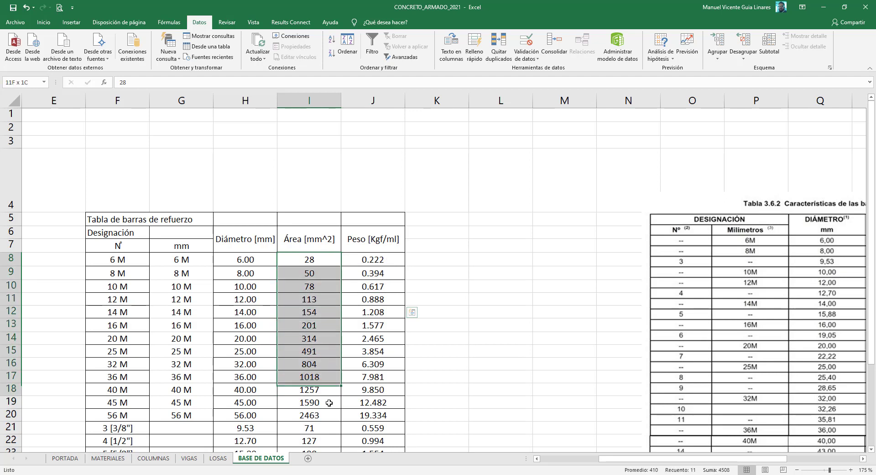
{"action": "left_click", "coordinate": [218, 458]}
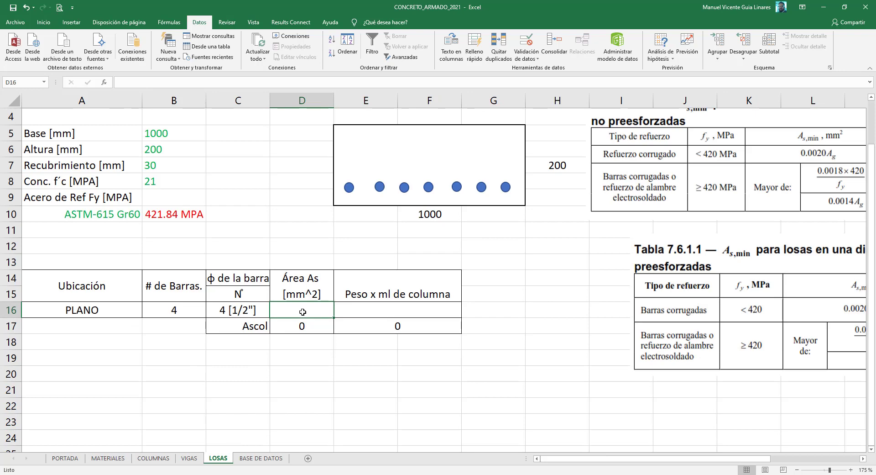
{"action": "type", "text": "="}
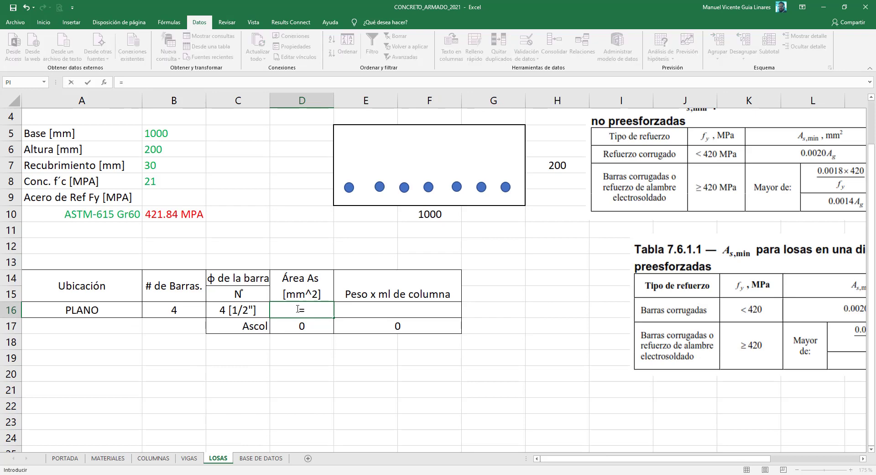
Step: Start D16's formula as the bar count B16 multiplied by a BUSCARV lookup
{"action": "left_click", "coordinate": [190, 312]}
{"action": "type", "text": "*"}
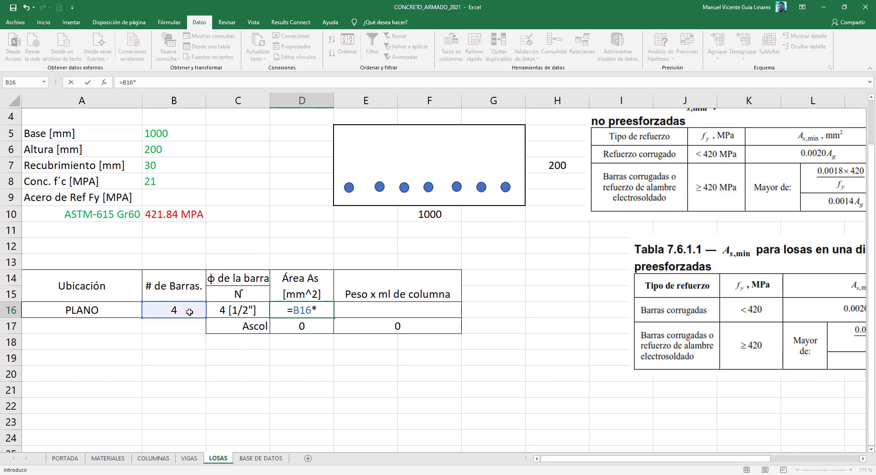
{"action": "type", "text": "B"}
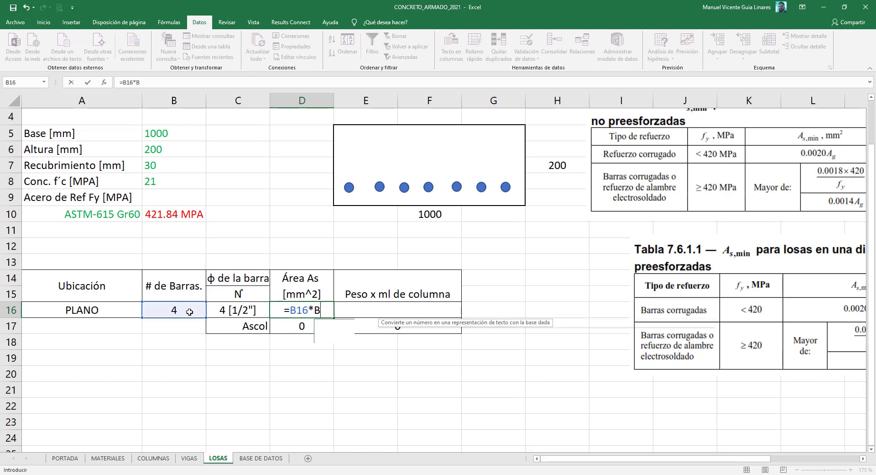
{"action": "type", "text": "USCAR"}
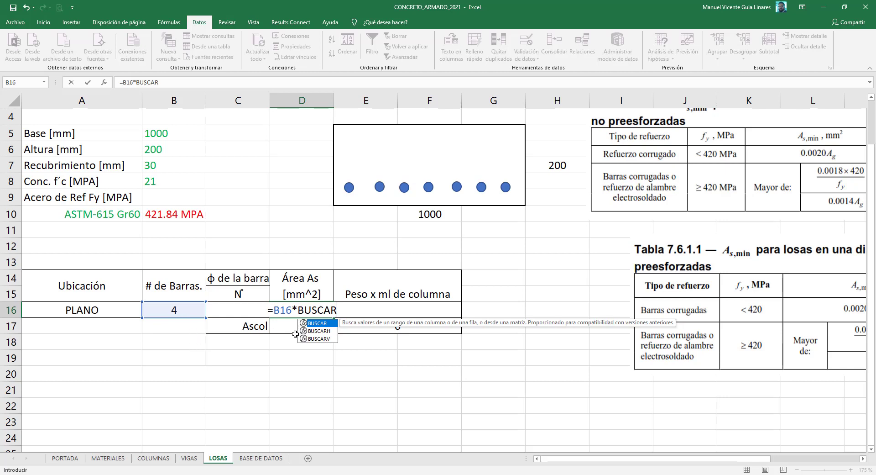
{"action": "left_click", "coordinate": [313, 340]}
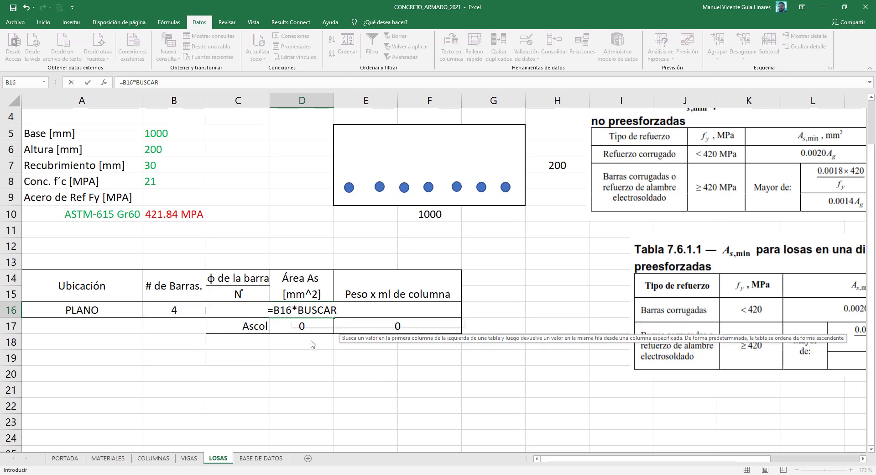
{"action": "double_click", "coordinate": [312, 339]}
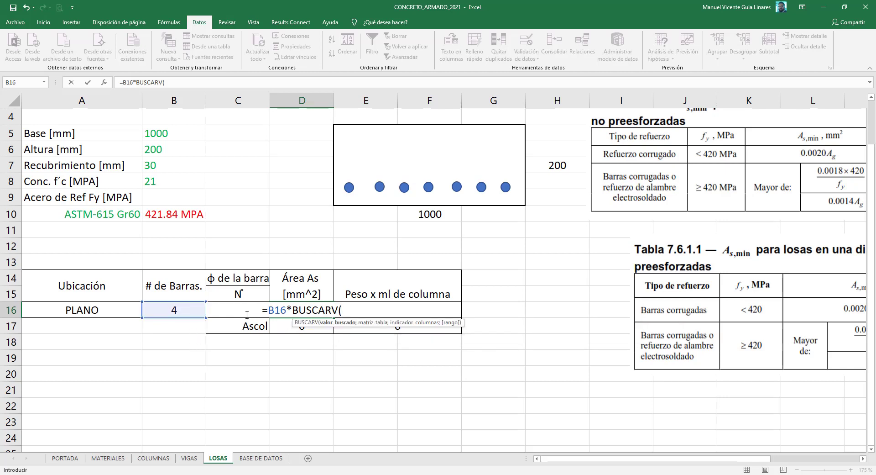
{"action": "key", "text": "F2"}
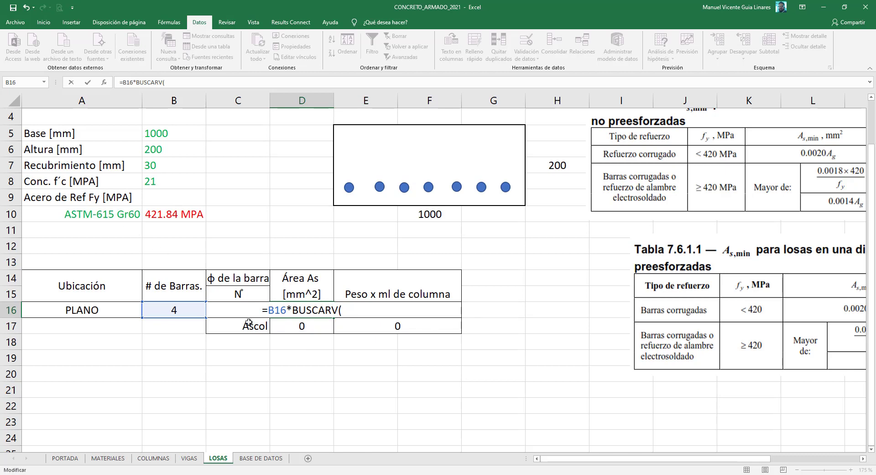
{"action": "type", "text": "="}
{"action": "left_click", "coordinate": [252, 343]}
{"action": "key", "text": "Up"}
{"action": "key", "text": "Up"}
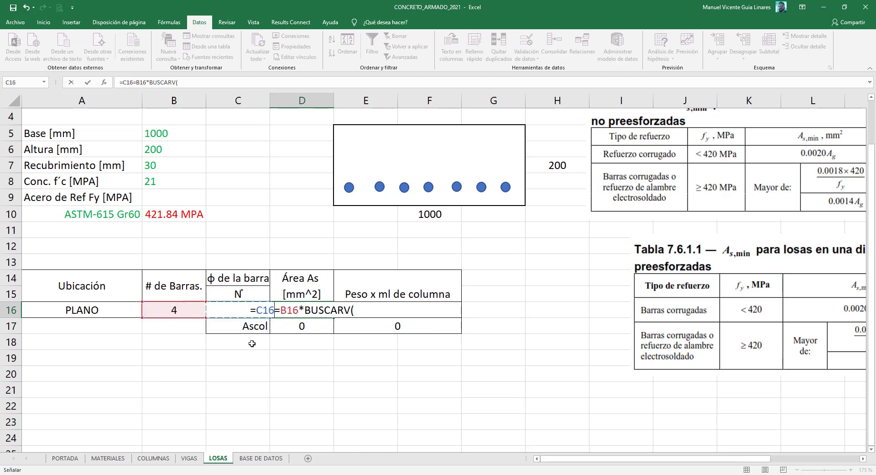
Step: Move the C16 reference inside BUSCARV as the absolute lookup value $C$16
{"action": "left_click_drag", "start_coordinate": [275, 309], "coordinate": [256, 306]}
{"action": "right_click", "coordinate": [263, 312]}
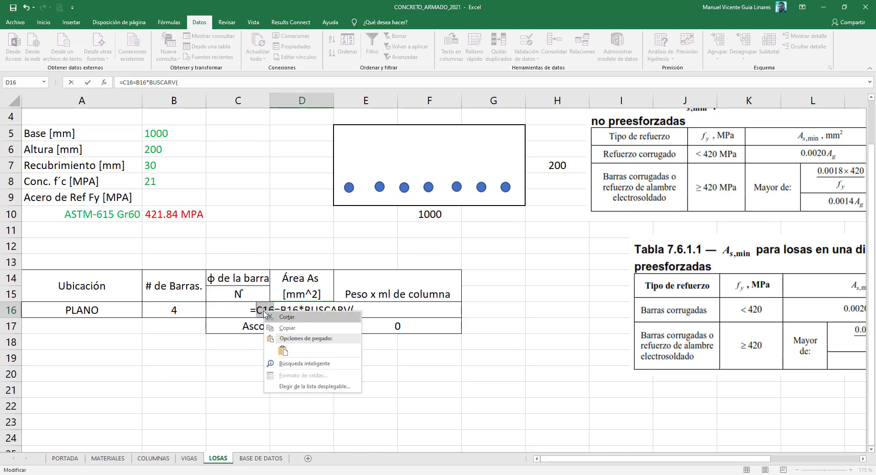
{"action": "left_click", "coordinate": [283, 317]}
{"action": "key", "text": "Delete"}
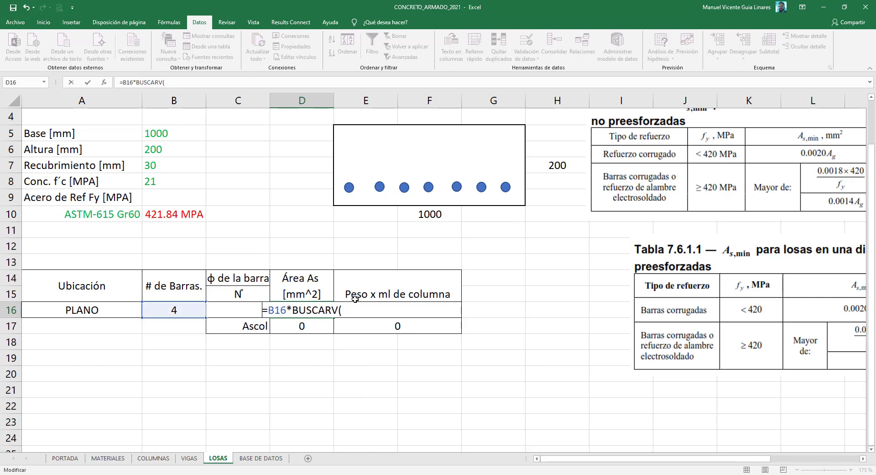
{"action": "right_click", "coordinate": [363, 313]}
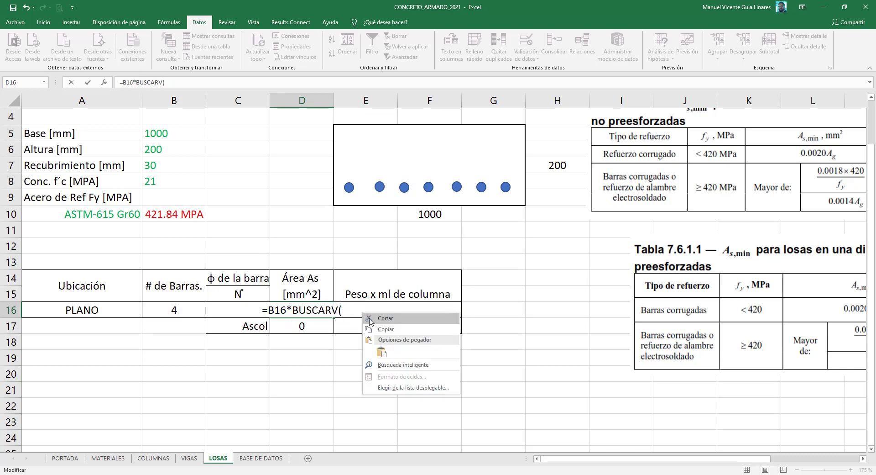
{"action": "left_click", "coordinate": [382, 352]}
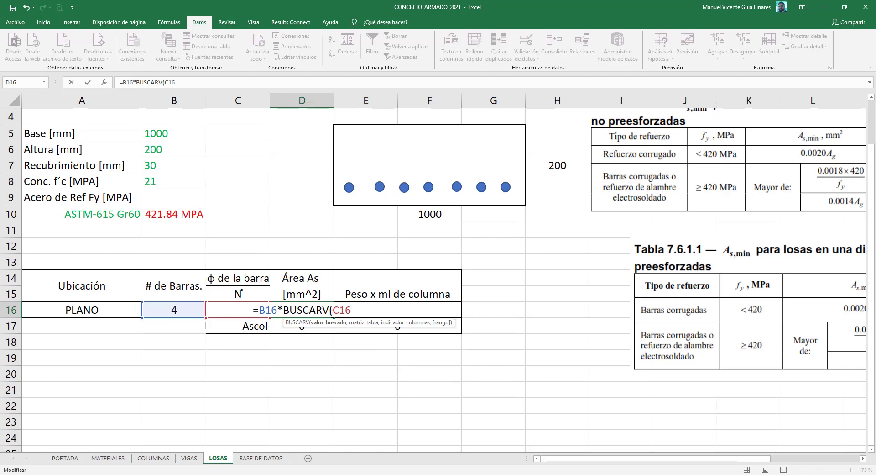
{"action": "key", "text": "F4"}
{"action": "type", "text": ";"}
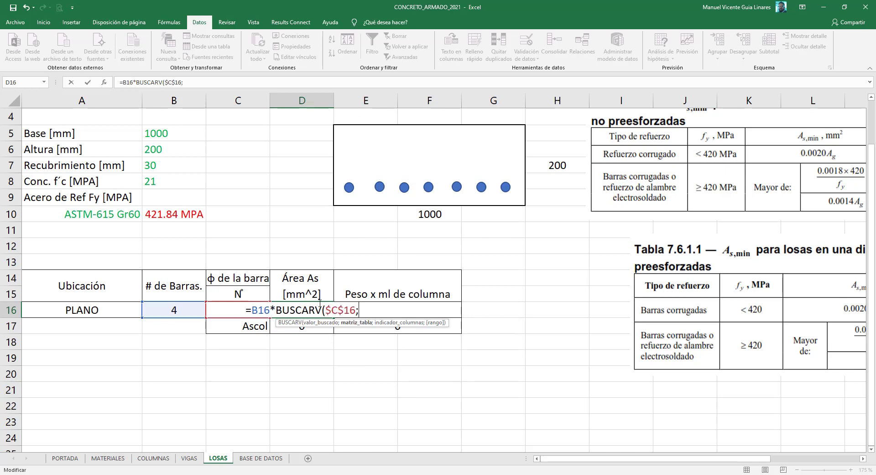
Step: Set the lookup range to 'BASE DE DATOS'!F8:J31, column 4, exact match, and commit
{"action": "left_click", "coordinate": [261, 458]}
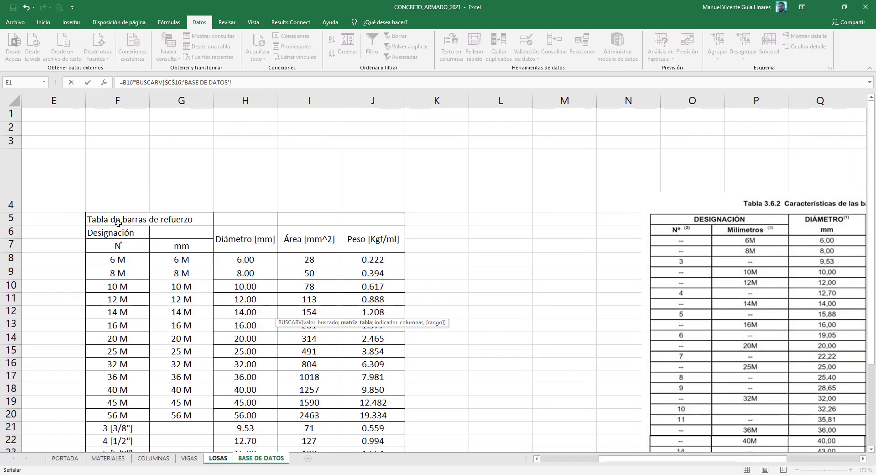
{"action": "left_click_drag", "start_coordinate": [103, 257], "coordinate": [357, 413]}
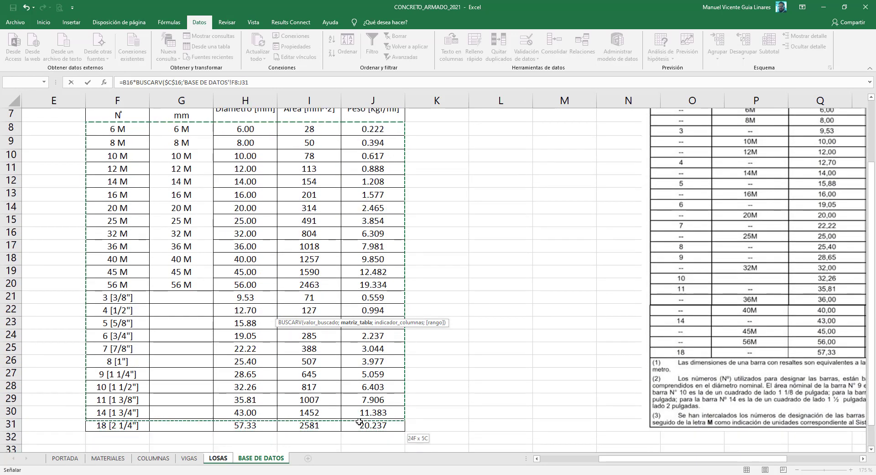
{"action": "left_click_drag", "start_coordinate": [357, 413], "coordinate": [314, 206]}
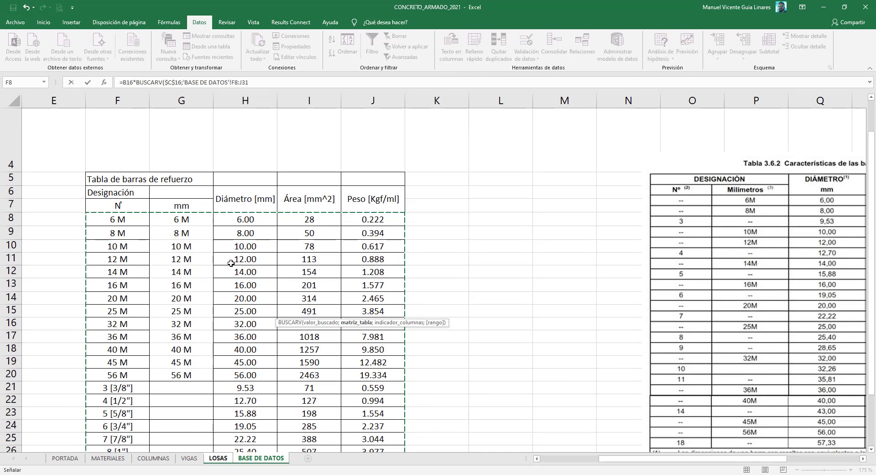
{"action": "left_click", "coordinate": [263, 83]}
{"action": "type", "text": ";"}
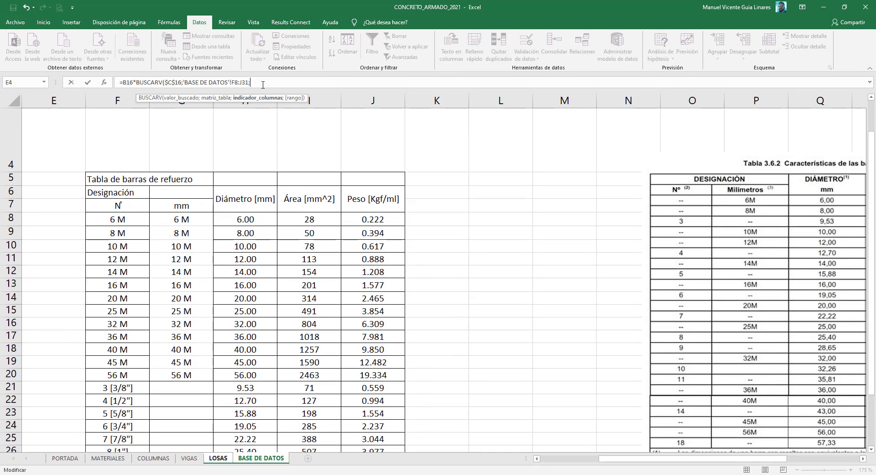
{"action": "type", "text": "4;0"}
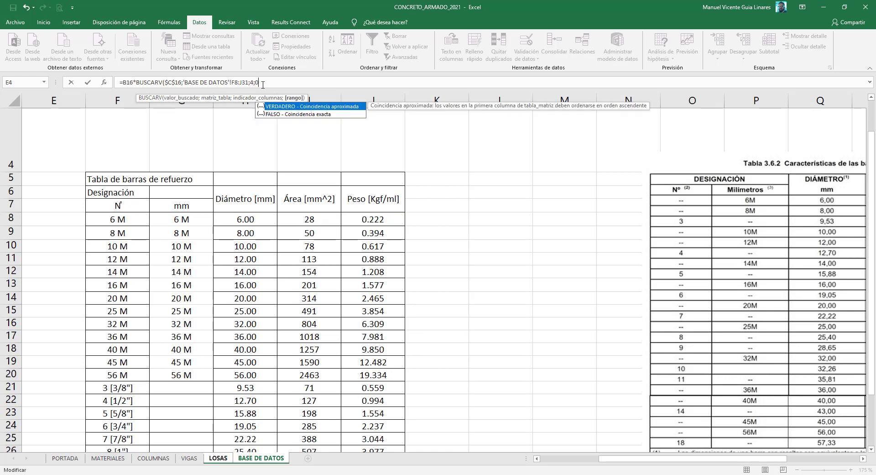
{"action": "type", "text": ")"}
{"action": "key", "text": "Return"}
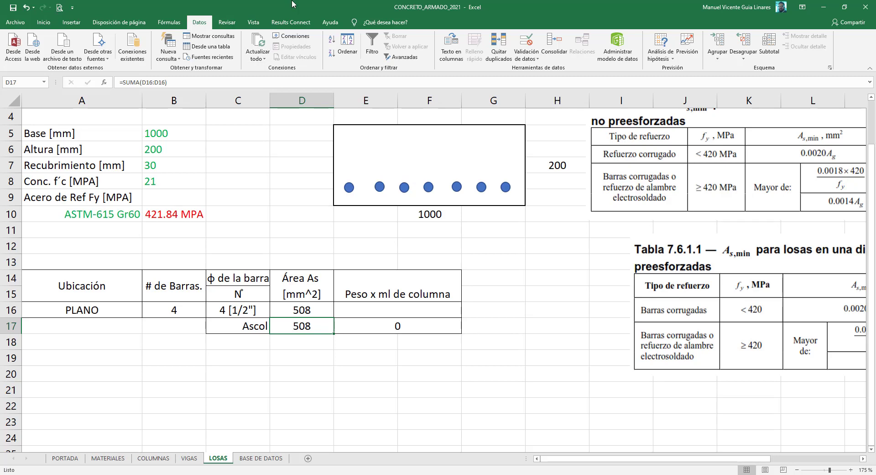
Step: Set B16 to 1 bar and check the 4 [1/2"] row's area in BASE DE DATOS
{"action": "left_click", "coordinate": [189, 309]}
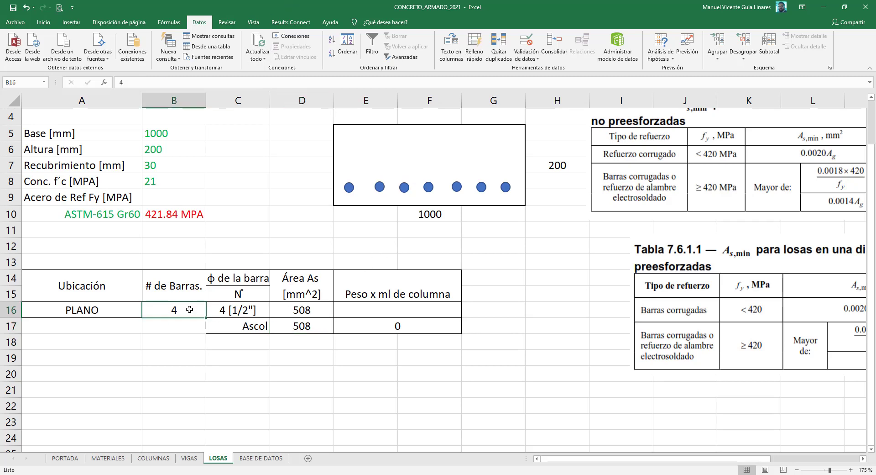
{"action": "type", "text": "1"}
{"action": "key", "text": "Return"}
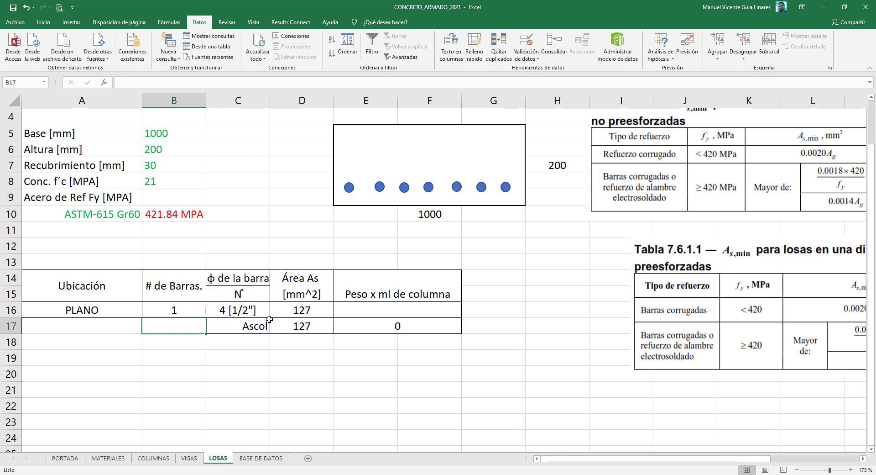
{"action": "left_click", "coordinate": [263, 458]}
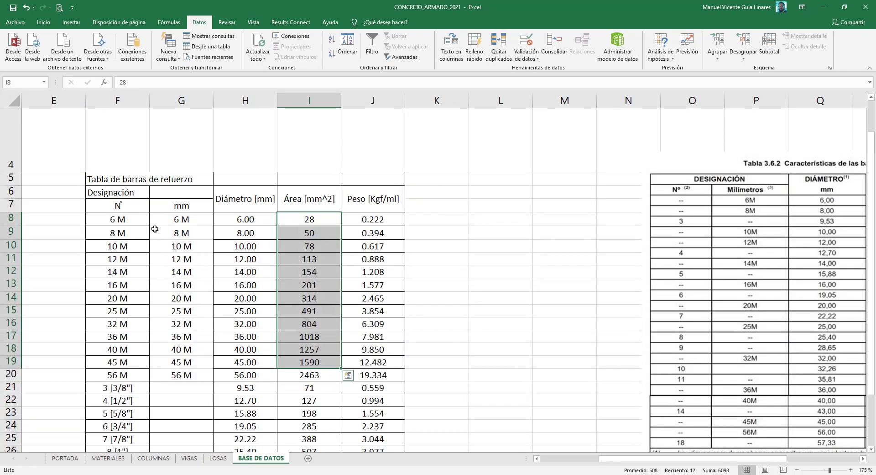
{"action": "left_click_drag", "start_coordinate": [116, 399], "coordinate": [312, 399]}
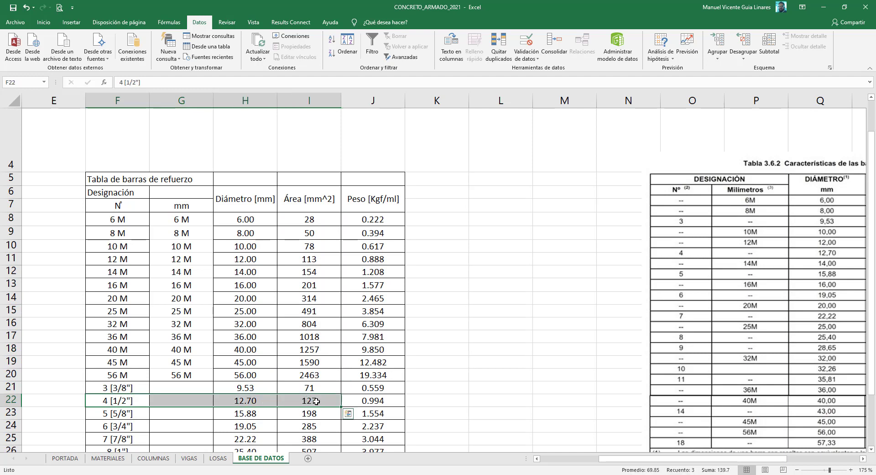
{"action": "left_click", "coordinate": [218, 458]}
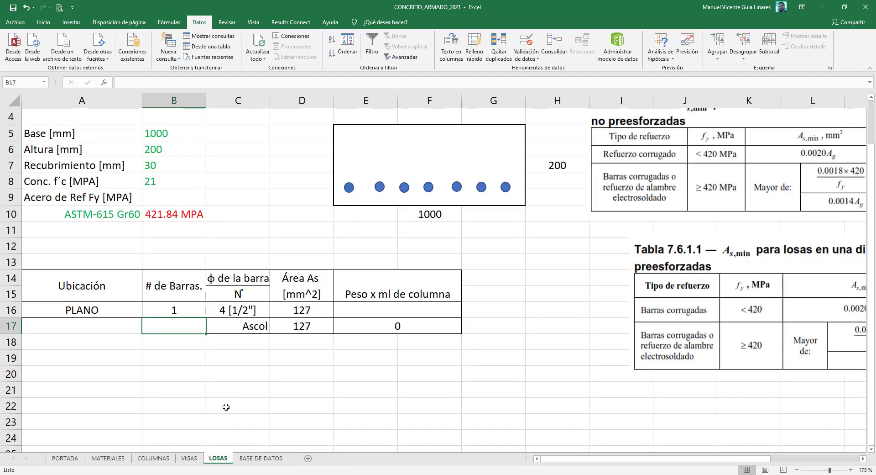
{"action": "left_click", "coordinate": [202, 311]}
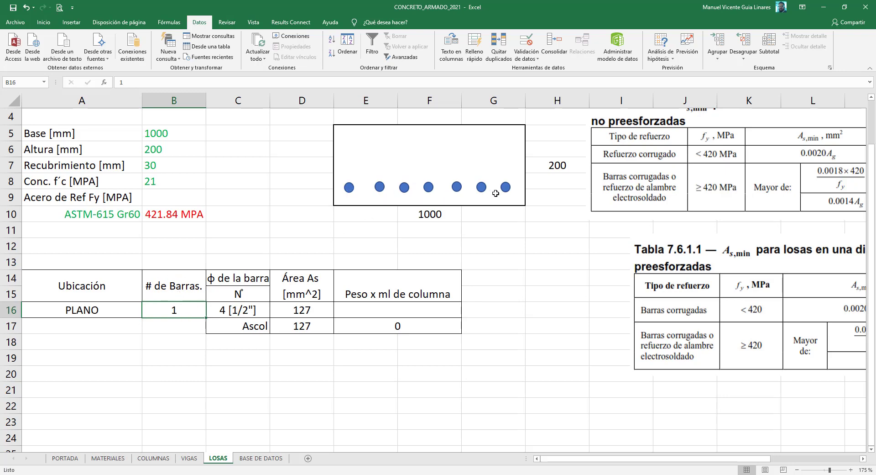
Step: Delete the Peso x ml de columna heading in E14:F15 and clear the 0 total below it
{"action": "left_click", "coordinate": [403, 288]}
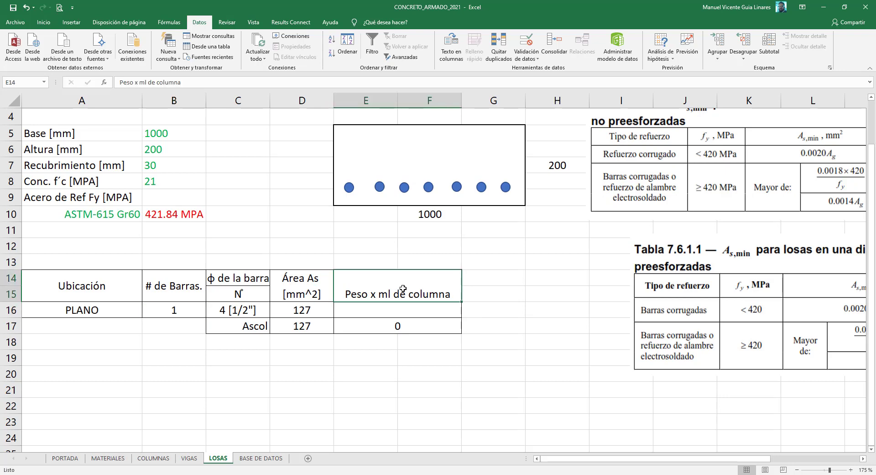
{"action": "key", "text": "Delete"}
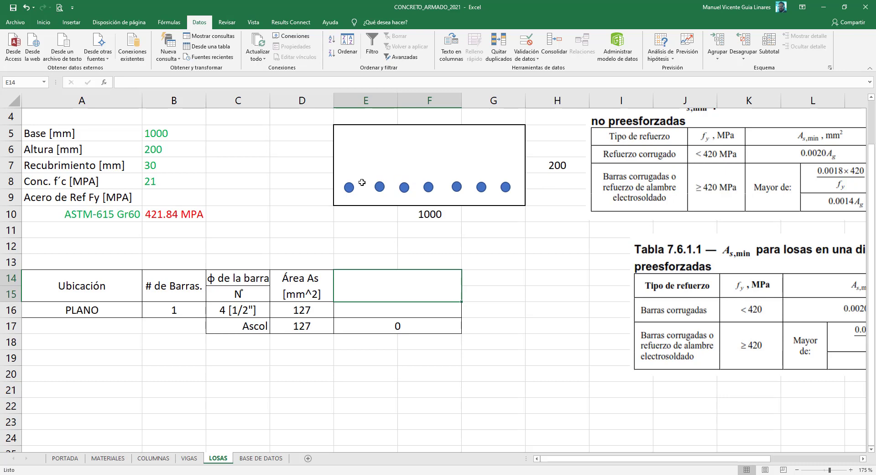
{"action": "left_click_drag", "start_coordinate": [404, 288], "coordinate": [409, 327]}
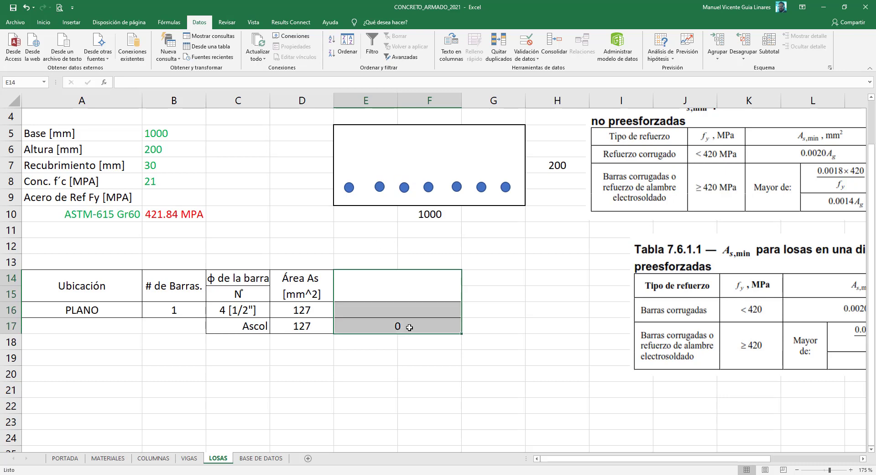
{"action": "left_click", "coordinate": [378, 282]}
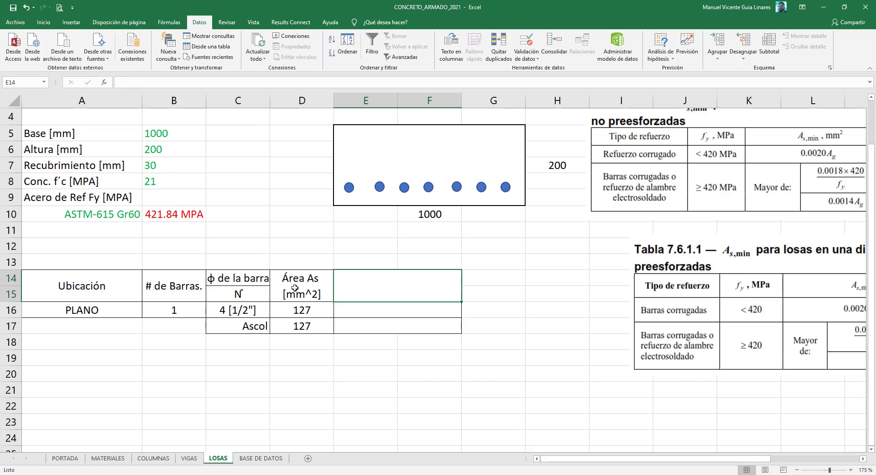
{"action": "left_click", "coordinate": [253, 279]}
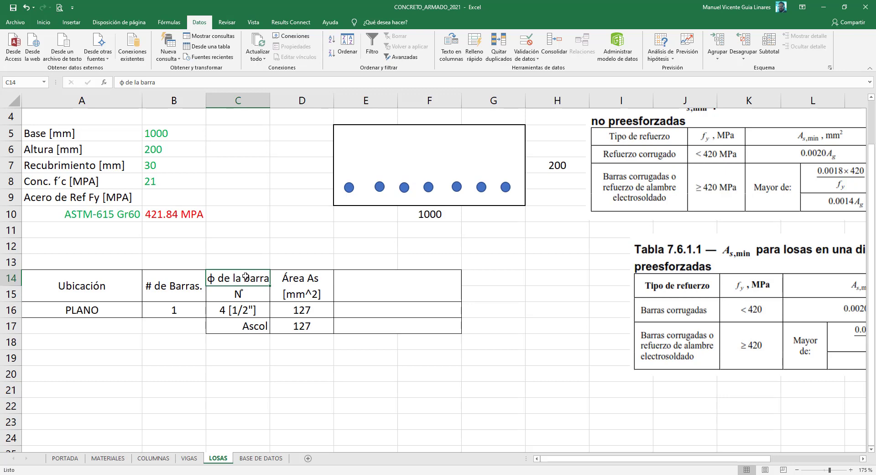
Step: Insert an entire new column at C14
{"action": "right_click", "coordinate": [239, 276]}
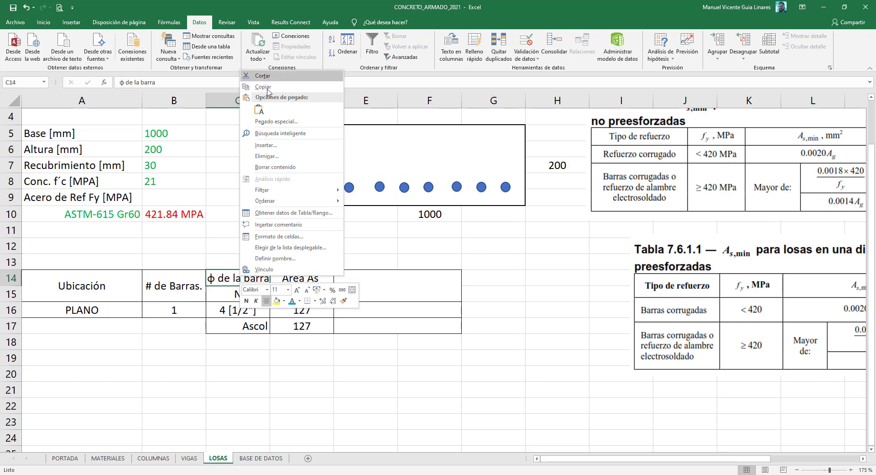
{"action": "key", "text": "Escape"}
{"action": "left_click", "coordinate": [273, 155]}
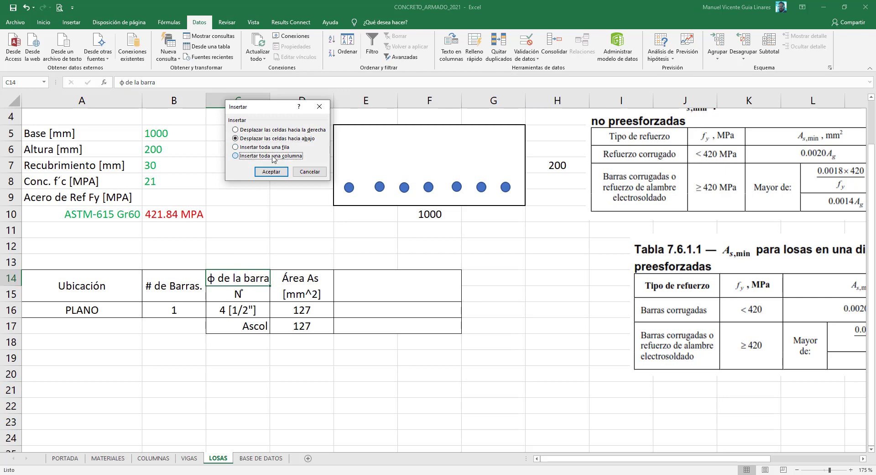
{"action": "left_click", "coordinate": [271, 172]}
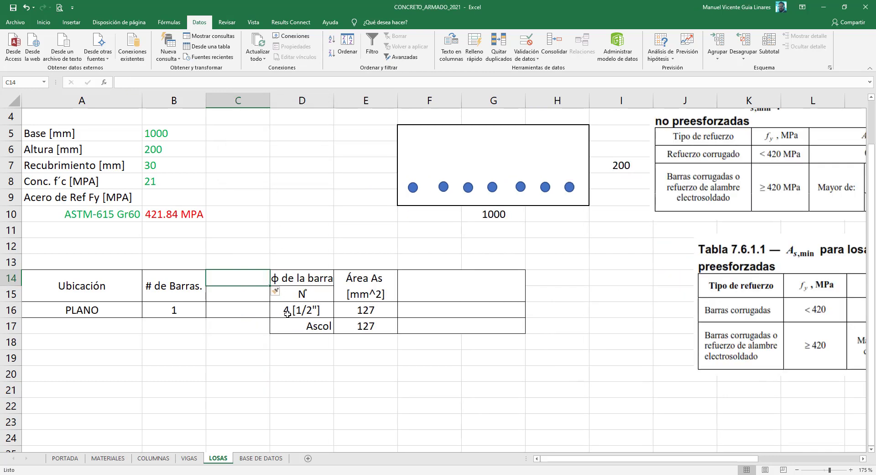
Step: Move the # de Barras. heading and count into column C, confirming the Área As formula updated
{"action": "left_click", "coordinate": [287, 314]}
{"action": "left_click", "coordinate": [195, 311]}
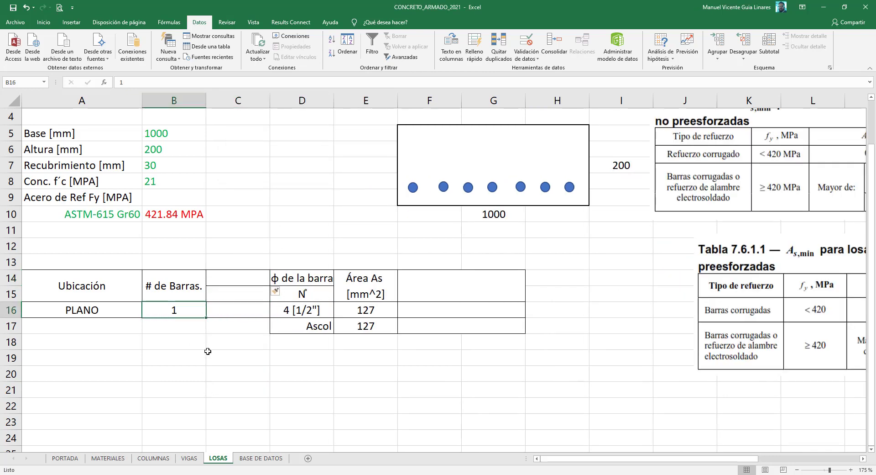
{"action": "left_click", "coordinate": [196, 283]}
{"action": "mouse_move", "coordinate": [194, 300]}
{"action": "left_mouse_down"}
{"action": "mouse_move", "coordinate": [194, 311]}
{"action": "mouse_move", "coordinate": [258, 300]}
{"action": "left_mouse_up"}
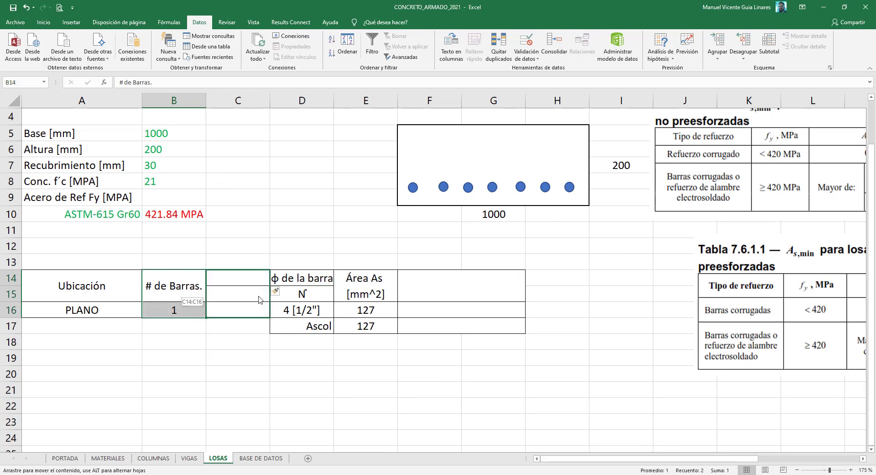
{"action": "double_click", "coordinate": [312, 310]}
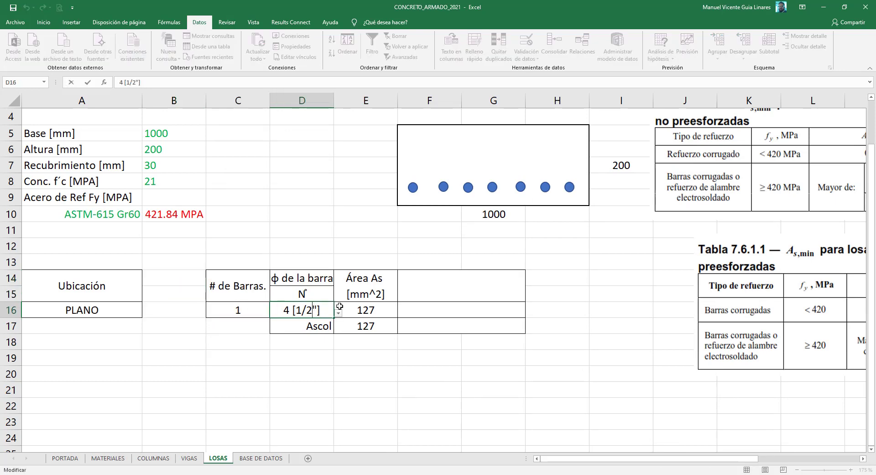
{"action": "double_click", "coordinate": [365, 310]}
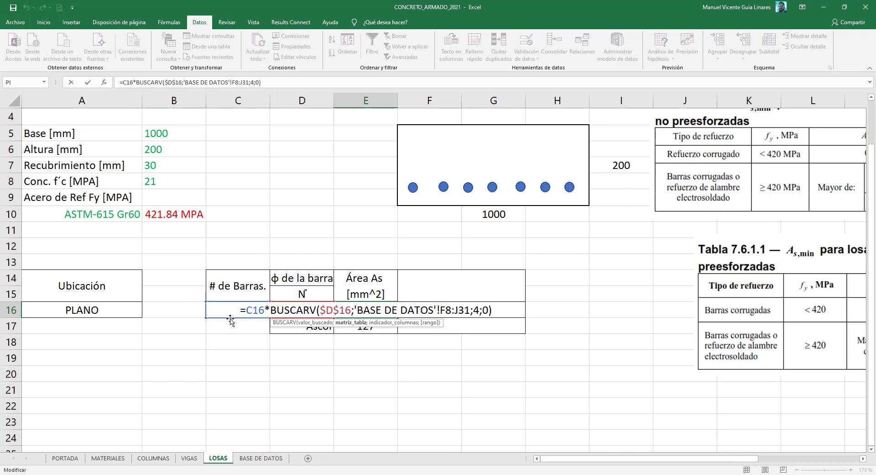
{"action": "key", "text": "Escape"}
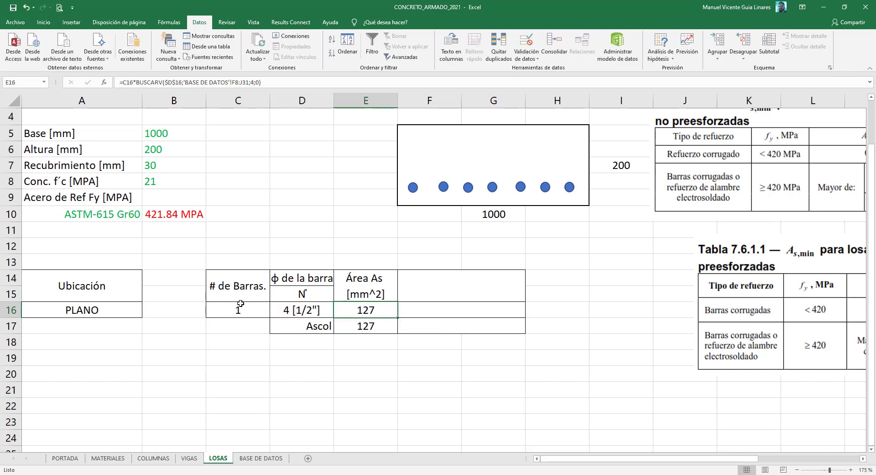
{"action": "left_click_drag", "start_coordinate": [181, 272], "coordinate": [187, 295]}
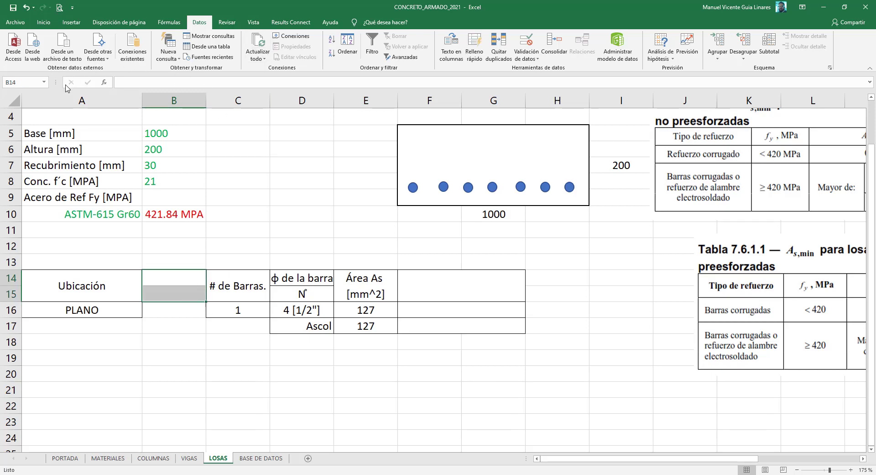
Step: Merge and centre B14:B15 and enter the heading SE
{"action": "left_click", "coordinate": [43, 22]}
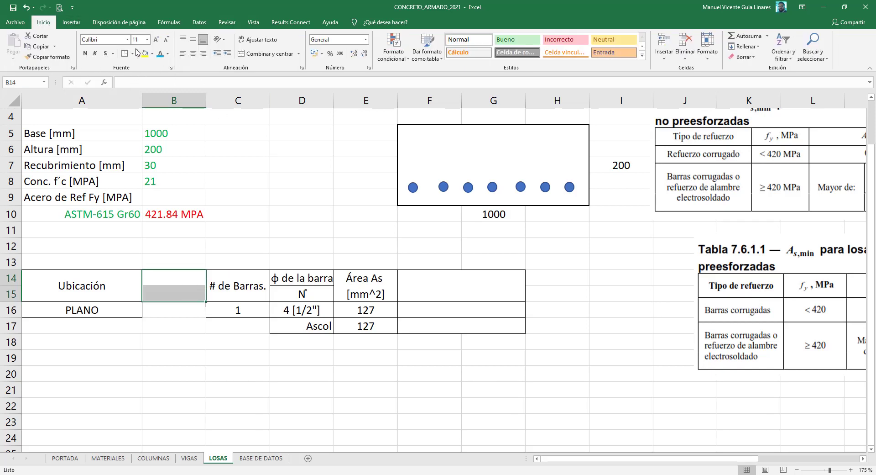
{"action": "left_click", "coordinate": [264, 54]}
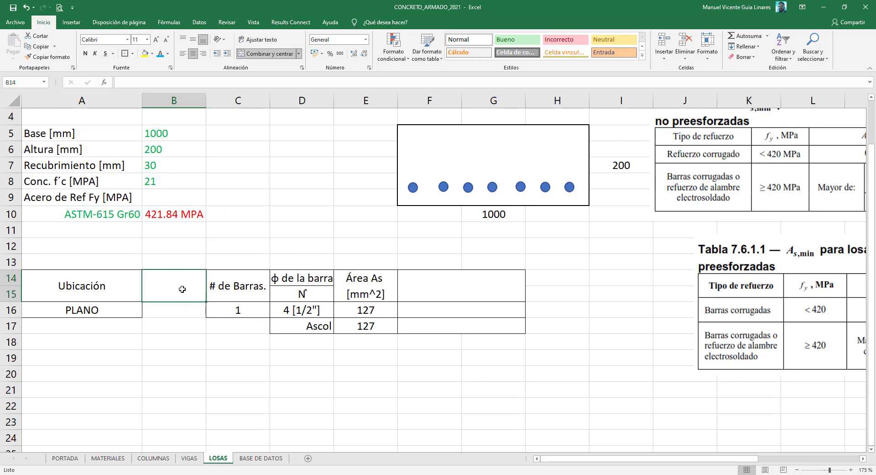
{"action": "type", "text": "SEO"}
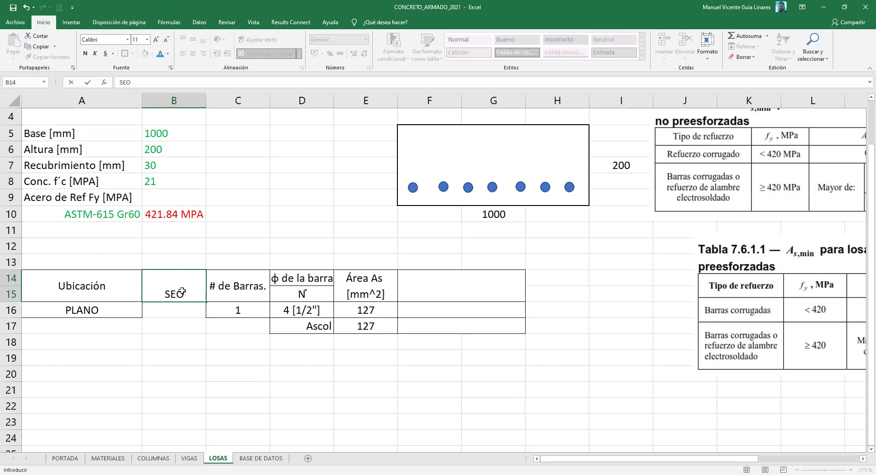
{"action": "key", "text": "BackSpace"}
Step: Reorder the table: ϕ de la barra into column C, # de Barras. into D14:D16, deleting the stray label
{"action": "mouse_move", "coordinate": [233, 280]}
{"action": "left_mouse_down"}
{"action": "mouse_move", "coordinate": [243, 313]}
{"action": "mouse_move", "coordinate": [356, 398]}
{"action": "left_mouse_up"}
{"action": "left_click_drag", "start_coordinate": [313, 279], "coordinate": [315, 324]}
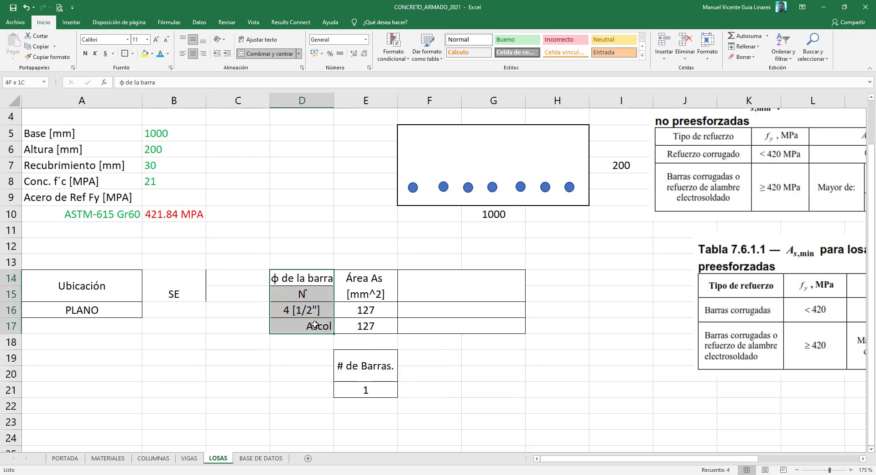
{"action": "left_click", "coordinate": [314, 325]}
{"action": "key", "text": "Delete"}
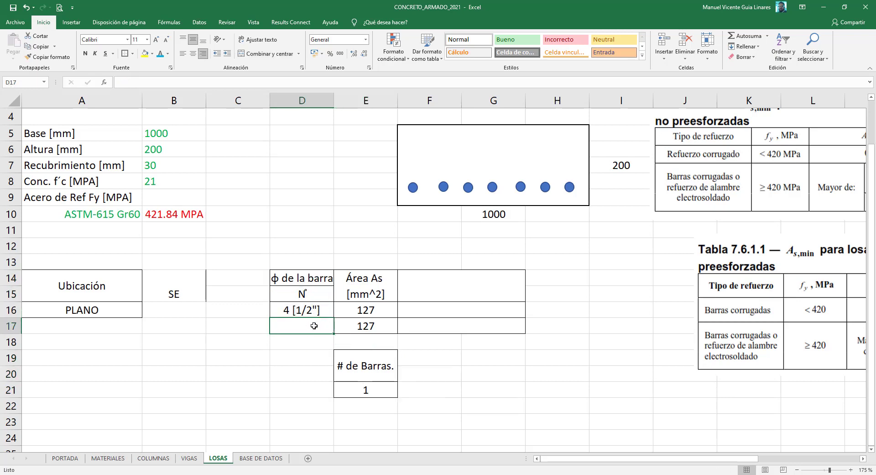
{"action": "mouse_move", "coordinate": [314, 310]}
{"action": "left_mouse_down"}
{"action": "mouse_move", "coordinate": [303, 275]}
{"action": "mouse_move", "coordinate": [238, 272]}
{"action": "left_mouse_up"}
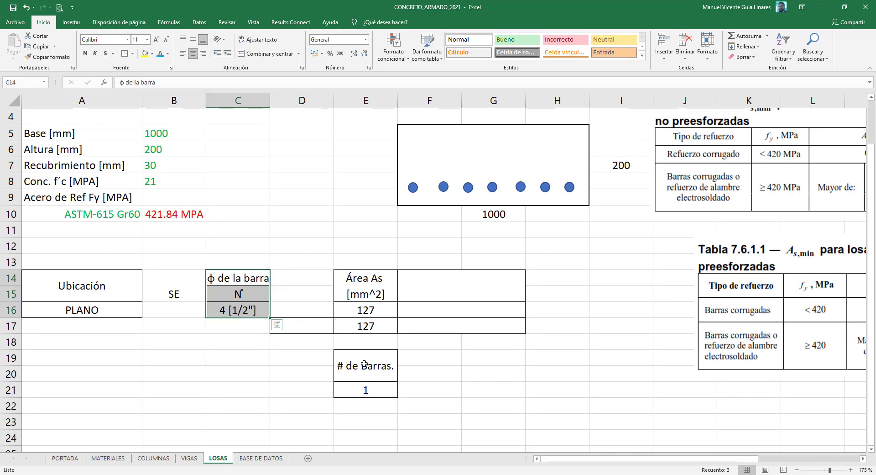
{"action": "left_click_drag", "start_coordinate": [364, 364], "coordinate": [365, 389]}
{"action": "mouse_move", "coordinate": [363, 350]}
{"action": "left_mouse_down"}
{"action": "mouse_move", "coordinate": [292, 296]}
{"action": "mouse_move", "coordinate": [292, 279]}
{"action": "left_mouse_up"}
Step: Verify the BUSCARV area formula in E16 and select the SE heading
{"action": "left_click", "coordinate": [360, 310]}
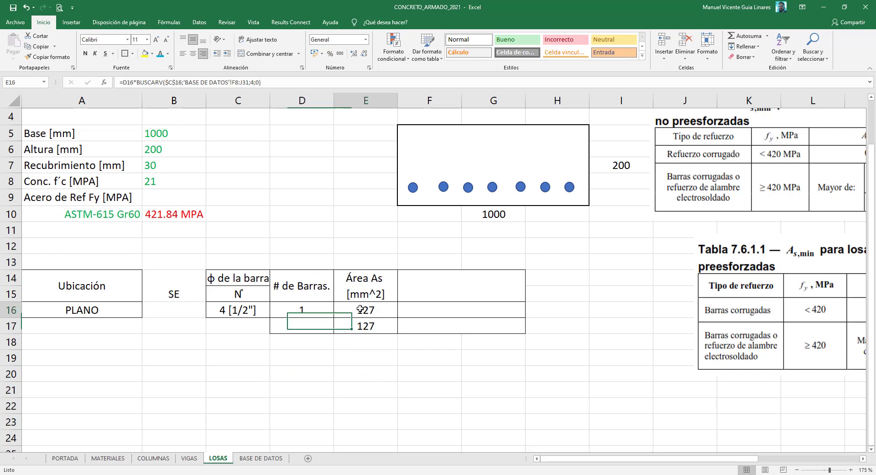
{"action": "double_click", "coordinate": [361, 309]}
{"action": "key", "text": "Escape"}
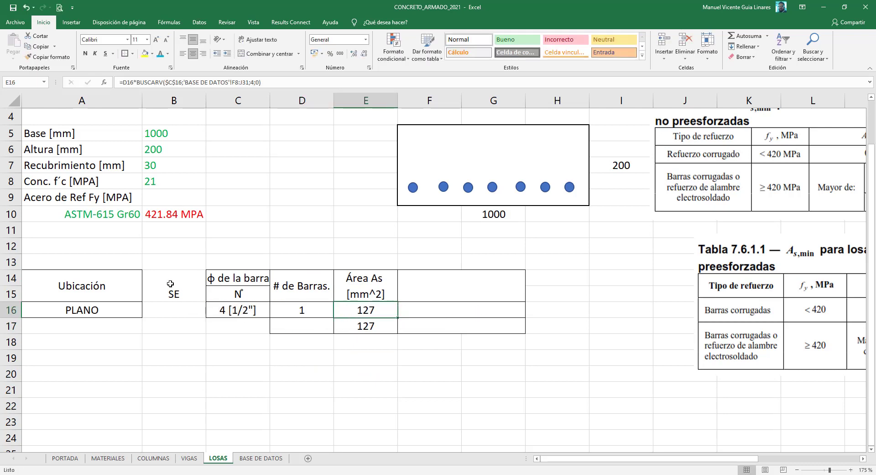
{"action": "left_click", "coordinate": [170, 283]}
Step: Rename the B14 heading to SEPARACIÓN
{"action": "type", "text": "SE"}
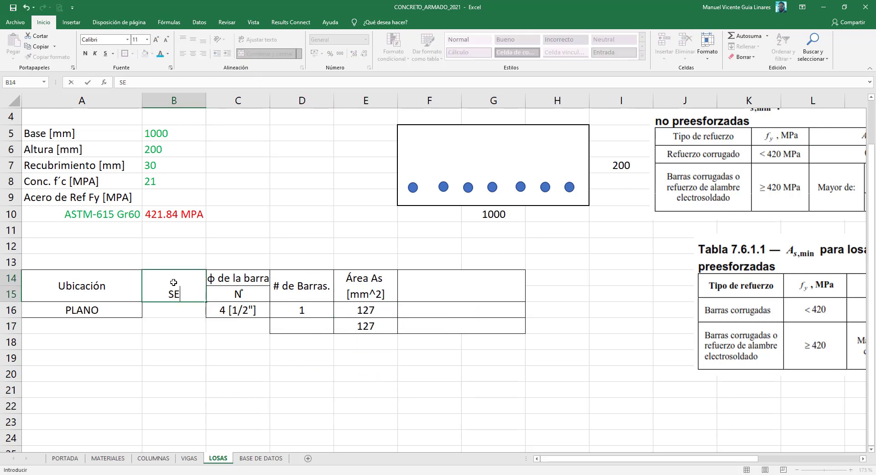
{"action": "type", "text": "PARACI"}
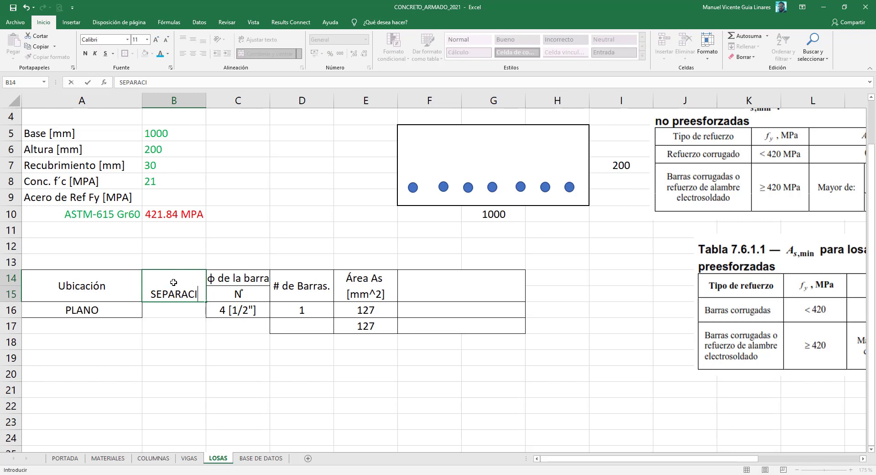
{"action": "type", "text": "{ON"}
{"action": "key", "text": "BackSpace"}
{"action": "key", "text": "BackSpace"}
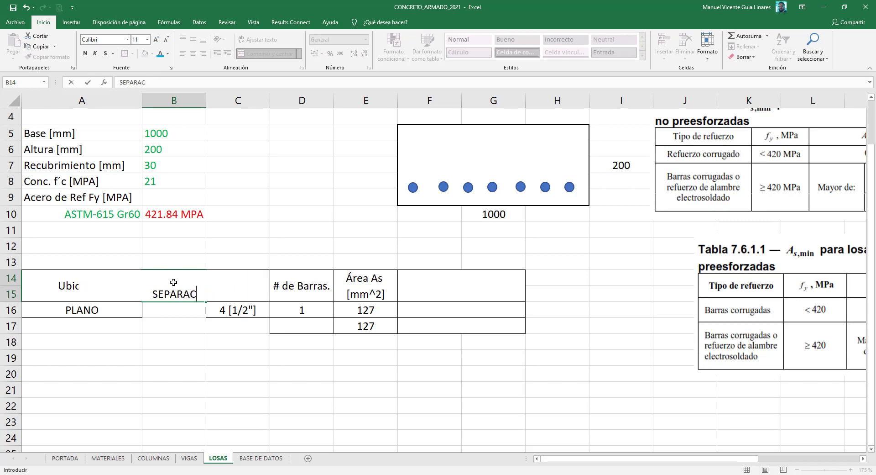
{"action": "type", "text": "Í"}
{"action": "key", "text": "BackSpace"}
{"action": "type", "text": "I"}
{"action": "type", "text": "Ó"}
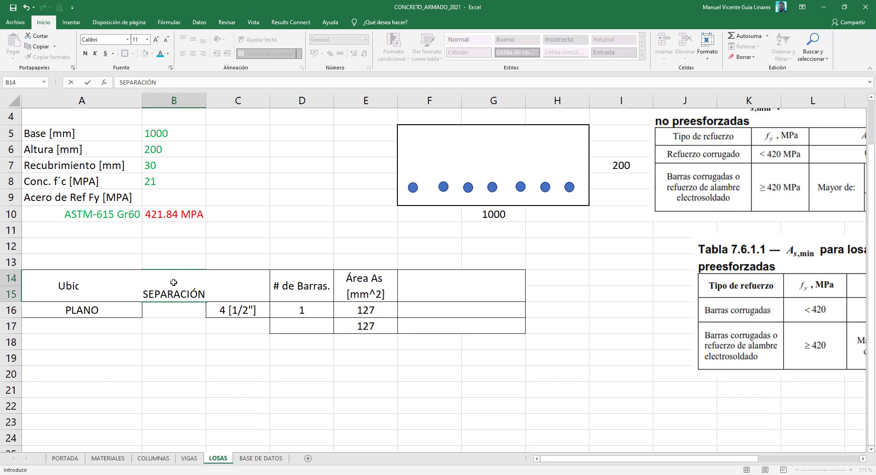
{"action": "type", "text": "N"}
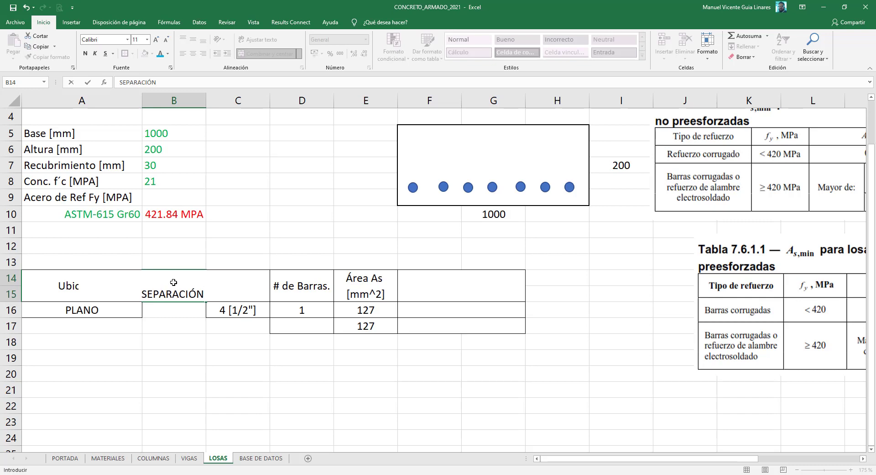
{"action": "type", "text": " mm"}
{"action": "type", "text": "^"}
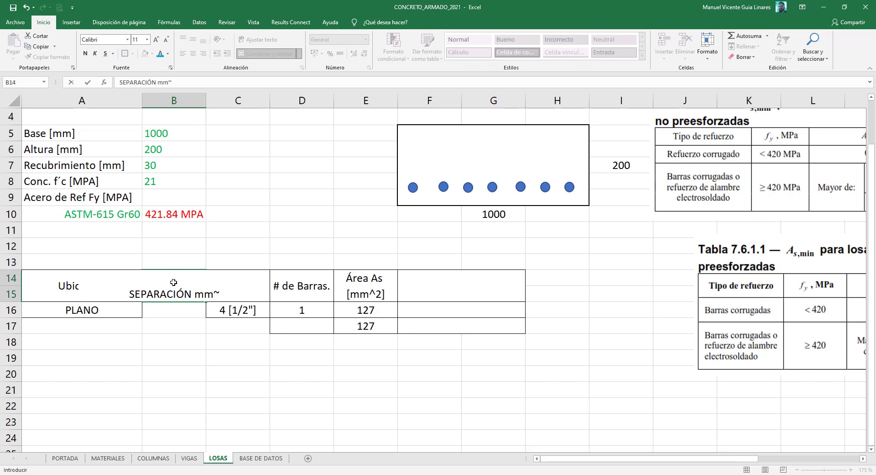
{"action": "key", "text": "BackSpace"}
{"action": "key", "text": "BackSpace"}
{"action": "key", "text": "BackSpace"}
{"action": "key", "text": "BackSpace"}
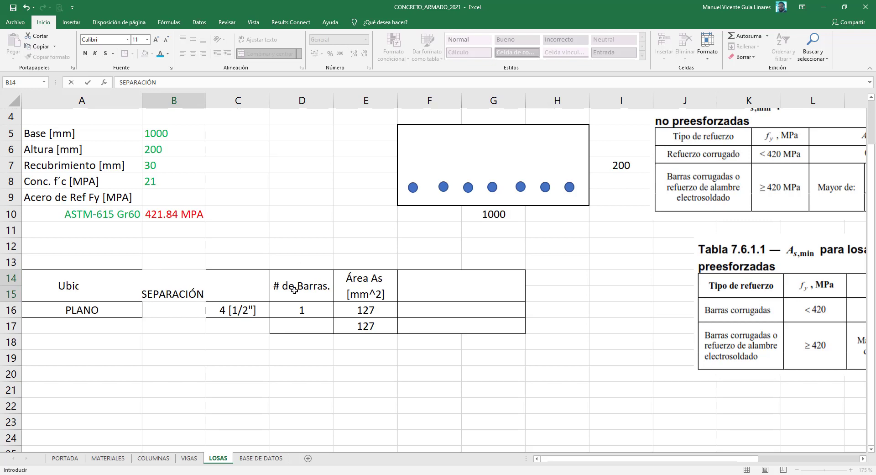
{"action": "key", "text": "Return"}
Step: Copy the [mm^2] unit from the Área As heading into SEPARACIÓN and correct it to [mm2]
{"action": "left_click", "coordinate": [378, 293]}
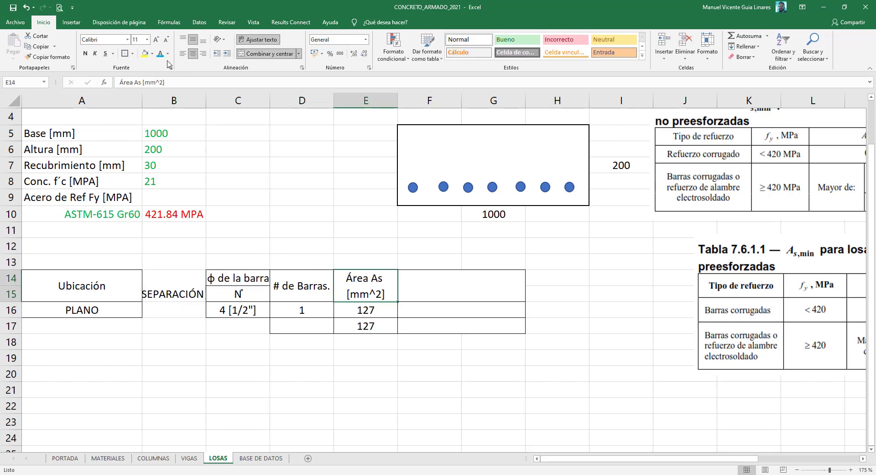
{"action": "left_click_drag", "start_coordinate": [165, 82], "coordinate": [143, 82]}
{"action": "right_click", "coordinate": [142, 82]}
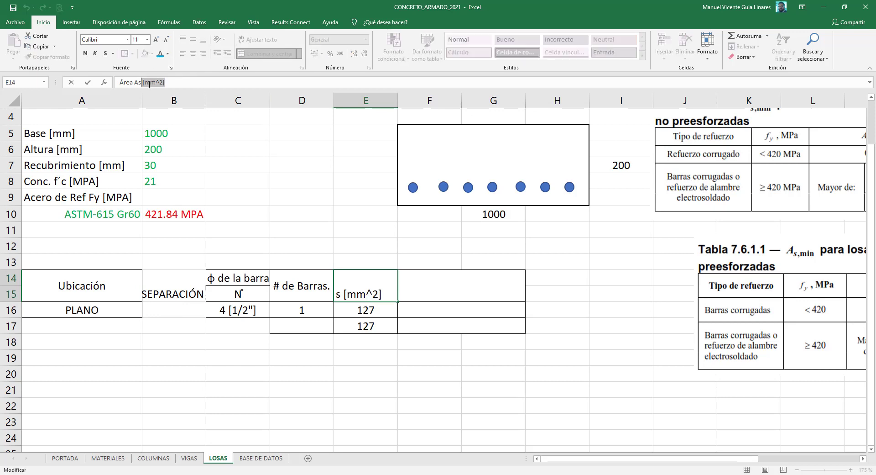
{"action": "left_click", "coordinate": [174, 104]}
{"action": "left_click", "coordinate": [187, 289]}
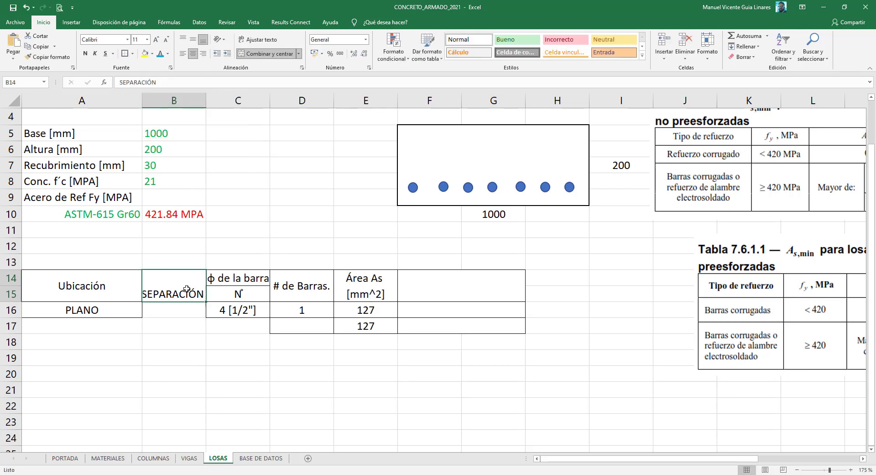
{"action": "left_click", "coordinate": [165, 82]}
{"action": "key", "text": "ctrl+v"}
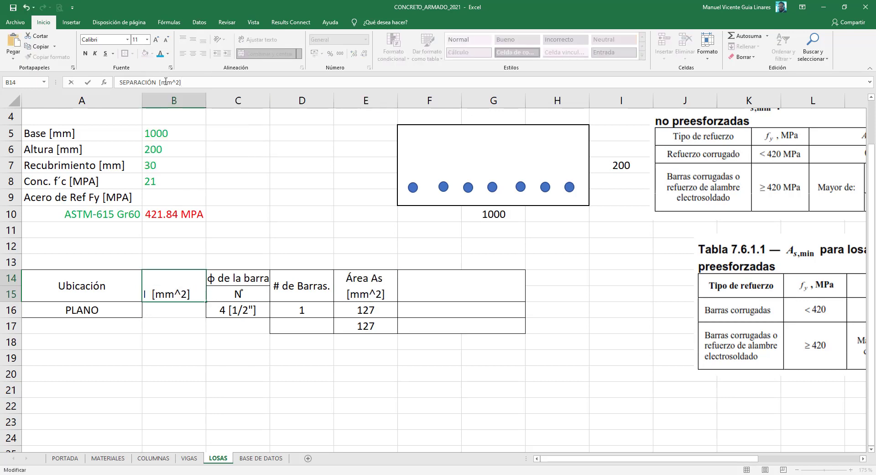
{"action": "left_click", "coordinate": [178, 283]}
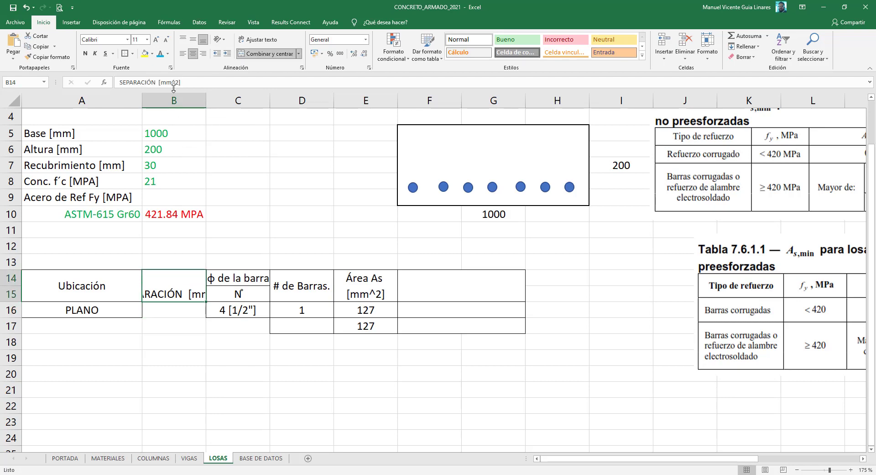
{"action": "left_click", "coordinate": [174, 82]}
{"action": "double_click", "coordinate": [174, 83]}
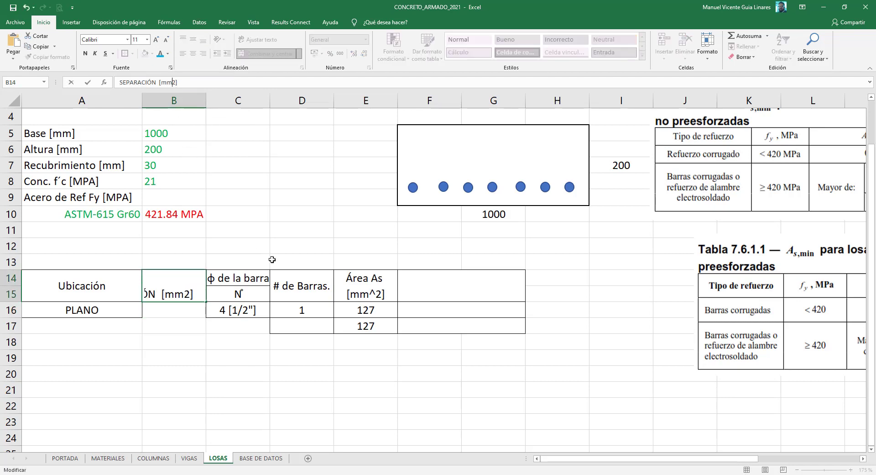
{"action": "left_click", "coordinate": [183, 316]}
Step: Copy the # de Barras merged heading format onto B14:B15 with Format Painter
{"action": "left_click", "coordinate": [293, 278]}
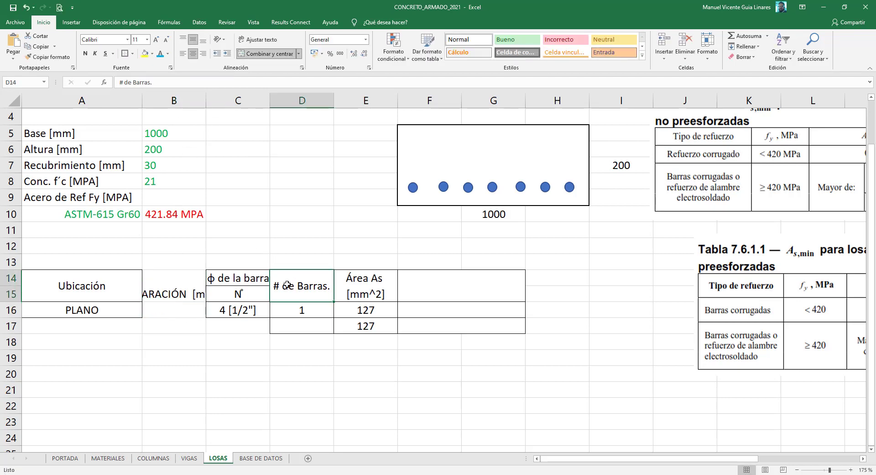
{"action": "left_click", "coordinate": [48, 56]}
{"action": "left_click", "coordinate": [168, 284]}
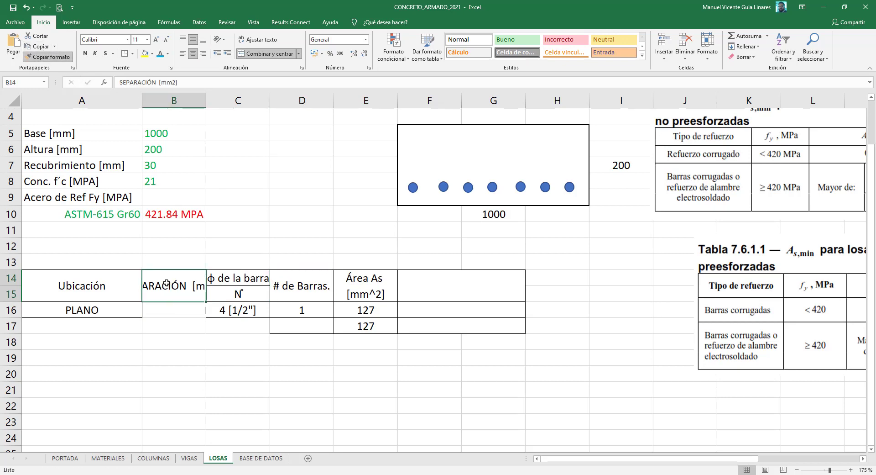
Step: Turn on Ajustar texto for the SEPARACIÓN [mm2] heading and widen column B to fit
{"action": "right_click", "coordinate": [178, 282]}
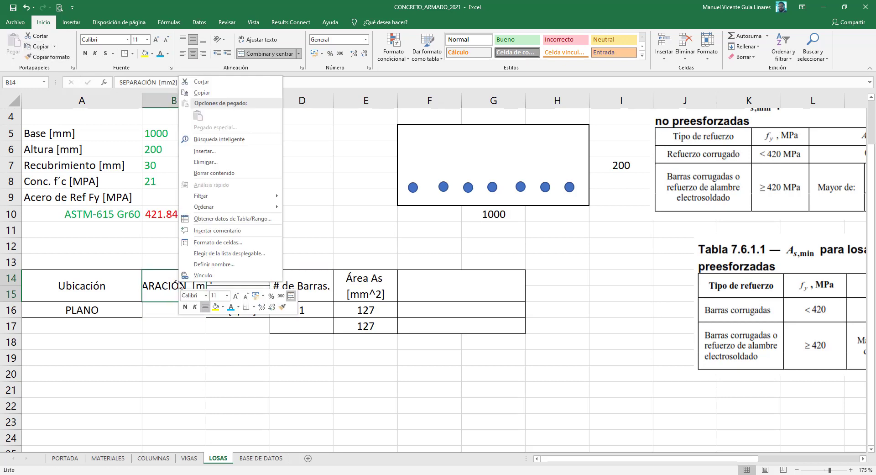
{"action": "left_click", "coordinate": [213, 243]}
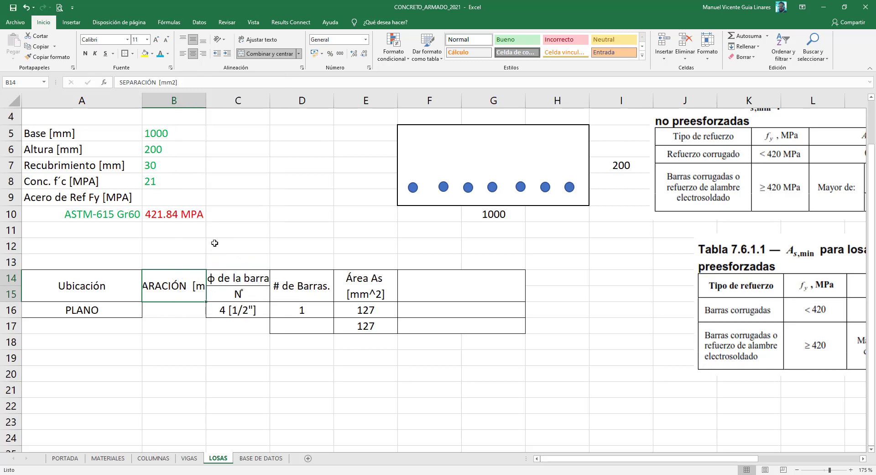
{"action": "left_click", "coordinate": [137, 148]}
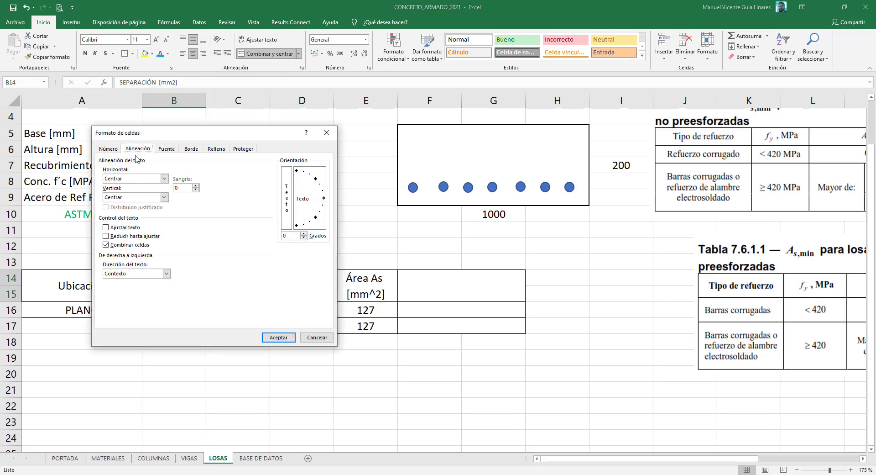
{"action": "left_click", "coordinate": [122, 232]}
{"action": "left_click", "coordinate": [122, 233]}
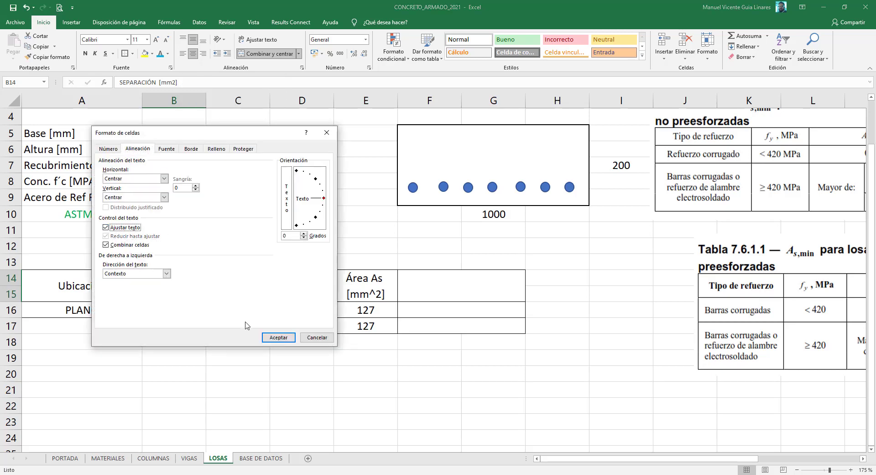
{"action": "left_click", "coordinate": [279, 336]}
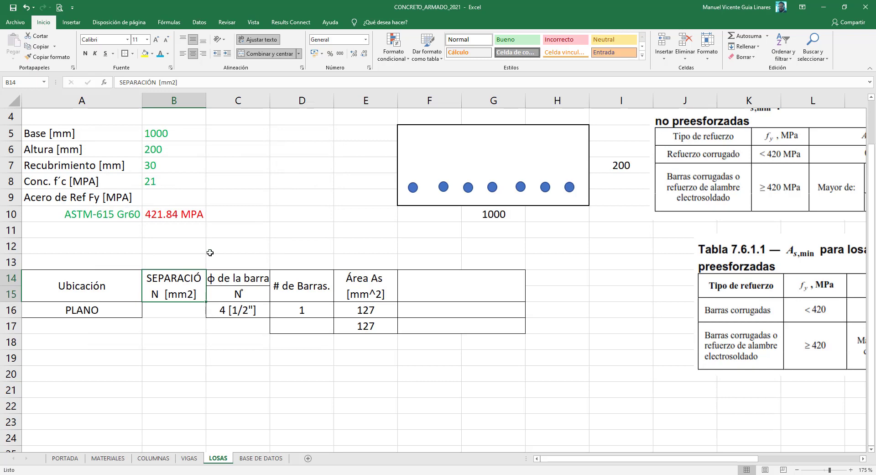
{"action": "left_click_drag", "start_coordinate": [206, 100], "coordinate": [211, 99]}
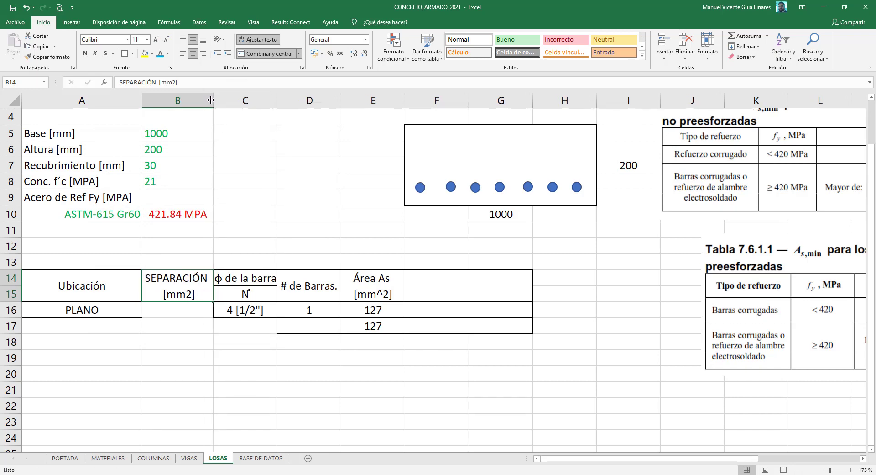
{"action": "left_click", "coordinate": [190, 307]}
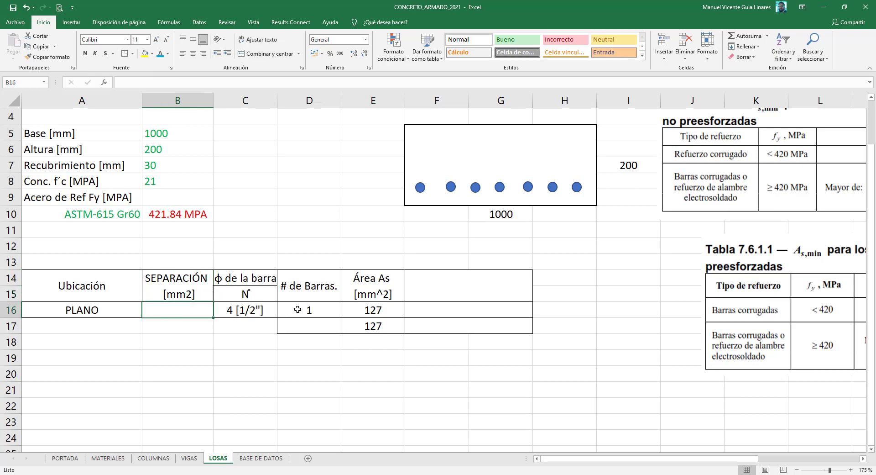
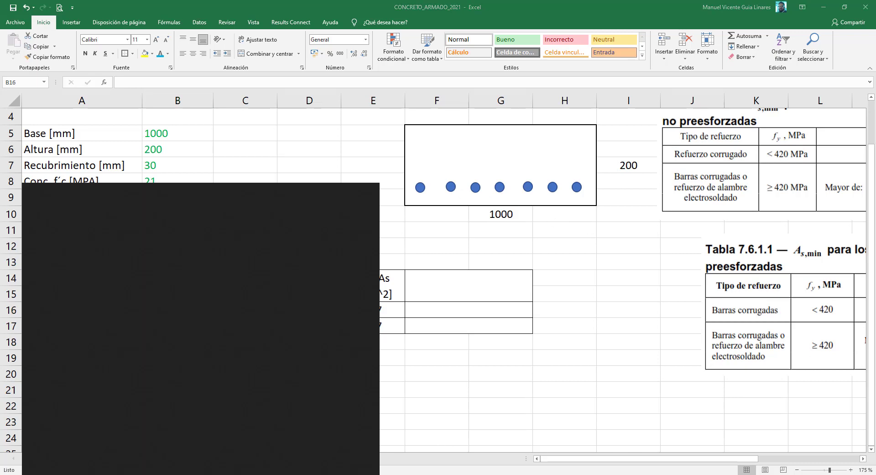
Step: Launch Recorte y anotación from Start search and snip the whole Excel LOSAS sheet
{"action": "type", "text": "reccccccccccccccccccccccccccc"}
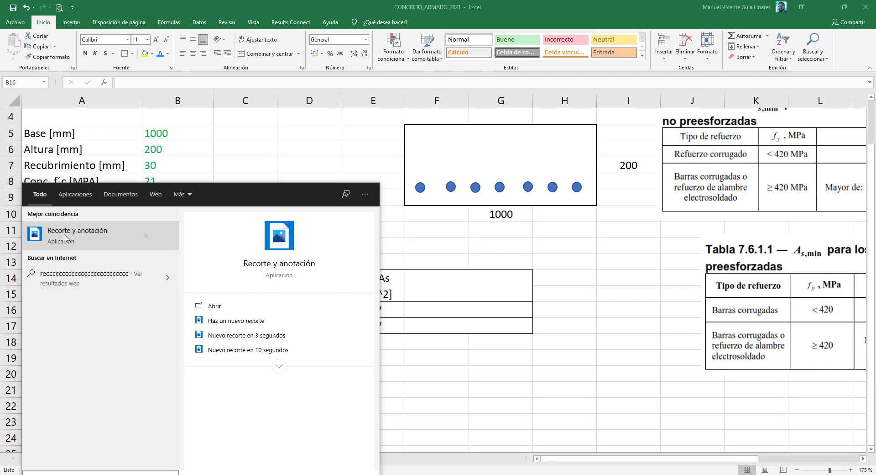
{"action": "left_click", "coordinate": [65, 238]}
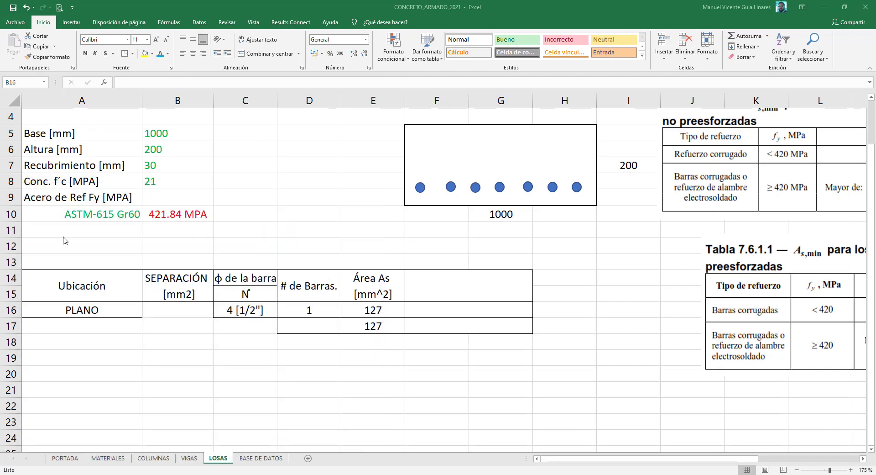
{"action": "left_click", "coordinate": [24, 25]}
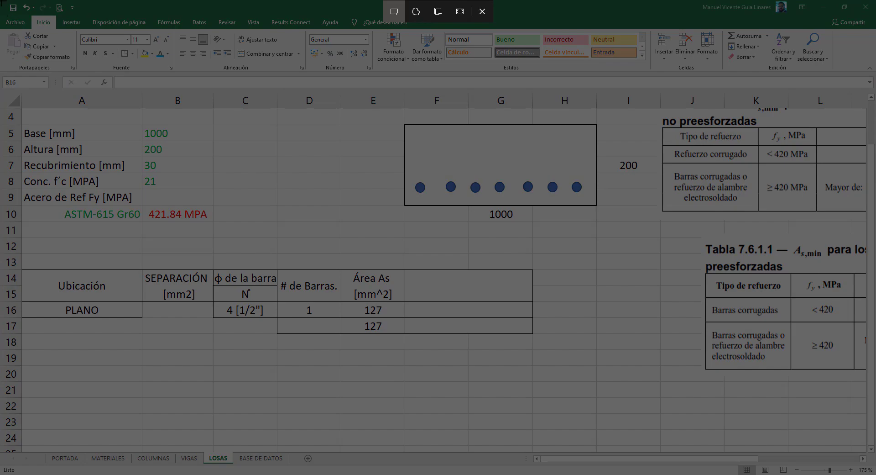
{"action": "mouse_move", "coordinate": [0, 0]}
{"action": "left_mouse_down"}
{"action": "mouse_move", "coordinate": [797, 471]}
{"action": "mouse_move", "coordinate": [869, 462]}
{"action": "left_mouse_up"}
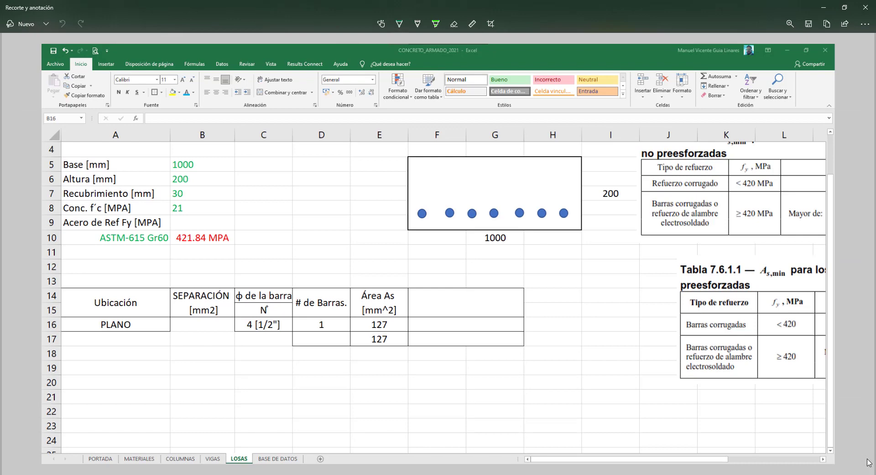
Step: Mark bar spacing, point arrows at SEPARACIÓN and diameter, note As,min and Ag, underline < 420 MPa
{"action": "mouse_move", "coordinate": [420, 194]}
{"action": "left_mouse_down"}
{"action": "mouse_move", "coordinate": [421, 202]}
{"action": "mouse_move", "coordinate": [453, 195]}
{"action": "mouse_move", "coordinate": [428, 191]}
{"action": "mouse_move", "coordinate": [450, 192]}
{"action": "left_mouse_up"}
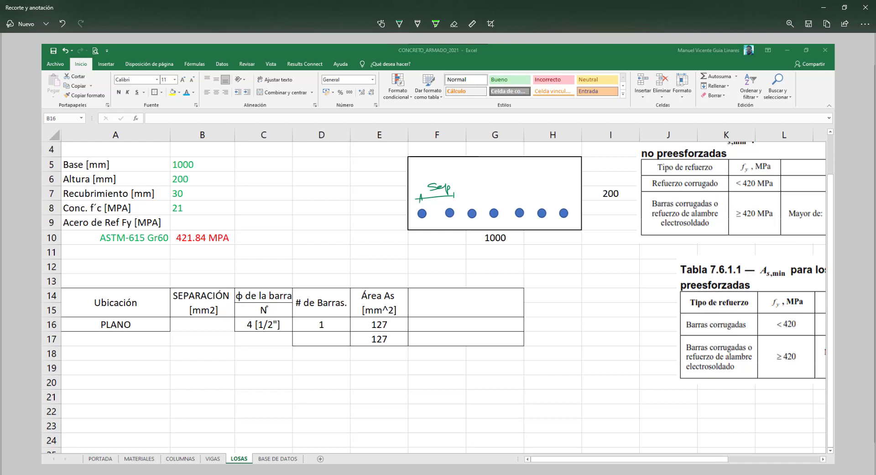
{"action": "mouse_move", "coordinate": [200, 268]}
{"action": "left_mouse_down"}
{"action": "mouse_move", "coordinate": [200, 283]}
{"action": "mouse_move", "coordinate": [210, 278]}
{"action": "mouse_move", "coordinate": [187, 286]}
{"action": "left_mouse_up"}
{"action": "mouse_move", "coordinate": [268, 268]}
{"action": "left_mouse_down"}
{"action": "mouse_move", "coordinate": [267, 283]}
{"action": "mouse_move", "coordinate": [279, 278]}
{"action": "left_mouse_up"}
{"action": "left_click_drag", "start_coordinate": [276, 280], "coordinate": [256, 285]}
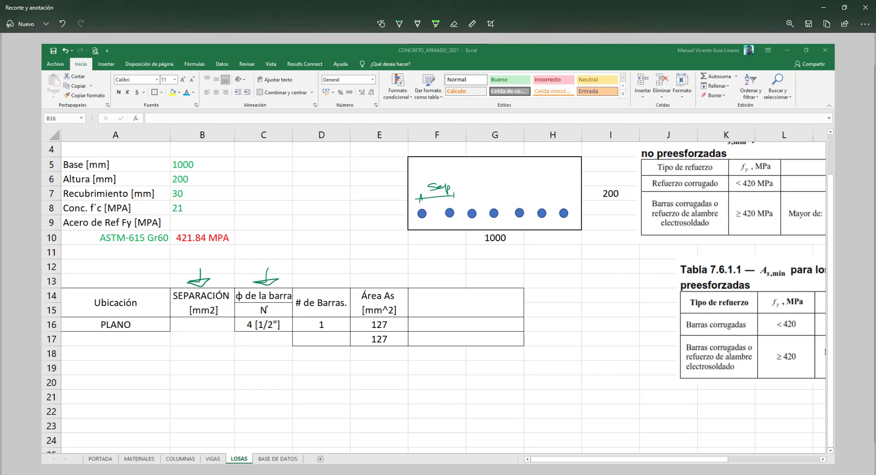
{"action": "mouse_move", "coordinate": [436, 301]}
{"action": "left_mouse_down"}
{"action": "mouse_move", "coordinate": [494, 302]}
{"action": "mouse_move", "coordinate": [502, 292]}
{"action": "mouse_move", "coordinate": [472, 292]}
{"action": "left_mouse_up"}
{"action": "left_click_drag", "start_coordinate": [548, 298], "coordinate": [582, 290]}
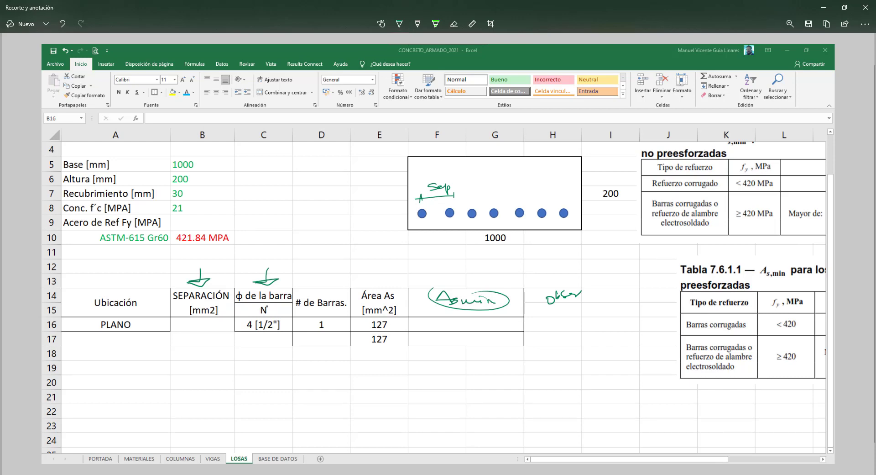
{"action": "mouse_move", "coordinate": [286, 224]}
{"action": "left_mouse_down"}
{"action": "mouse_move", "coordinate": [300, 225]}
{"action": "mouse_move", "coordinate": [306, 213]}
{"action": "mouse_move", "coordinate": [302, 232]}
{"action": "left_mouse_up"}
{"action": "left_click_drag", "start_coordinate": [748, 194], "coordinate": [778, 193]}
Step: Check the sheet, then handwrite 'Asmin = 0.002Ag' near row 11 and return to Excel
{"action": "left_click", "coordinate": [828, 10]}
{"action": "scroll", "coordinate": [483, 205], "scroll_direction": "up", "scroll_amount": 1}
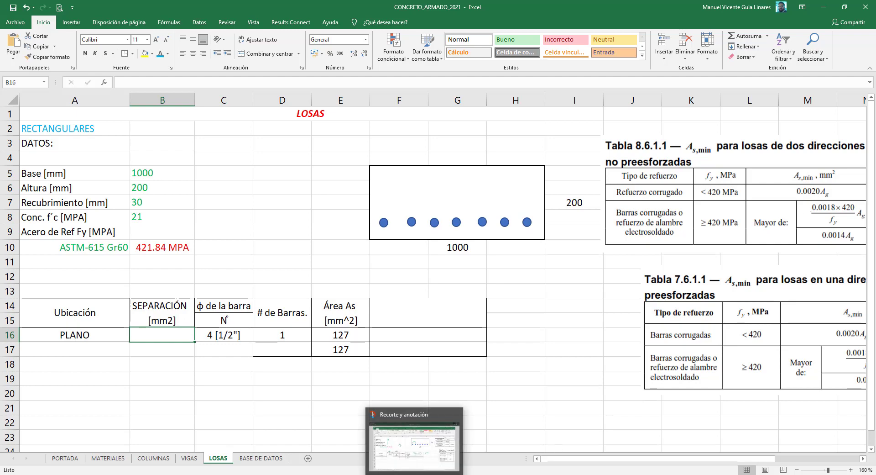
{"action": "left_click", "coordinate": [422, 452]}
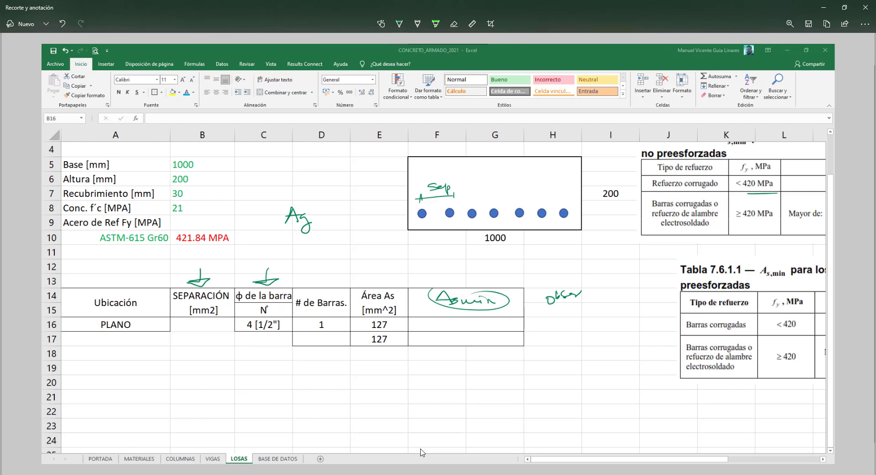
{"action": "left_click_drag", "start_coordinate": [336, 259], "coordinate": [424, 252]}
{"action": "left_click_drag", "start_coordinate": [426, 250], "coordinate": [442, 256]}
{"action": "left_click_drag", "start_coordinate": [446, 247], "coordinate": [451, 258]}
{"action": "mouse_move", "coordinate": [443, 254]}
{"action": "left_mouse_down"}
{"action": "mouse_move", "coordinate": [458, 252]}
{"action": "mouse_move", "coordinate": [454, 268]}
{"action": "left_mouse_up"}
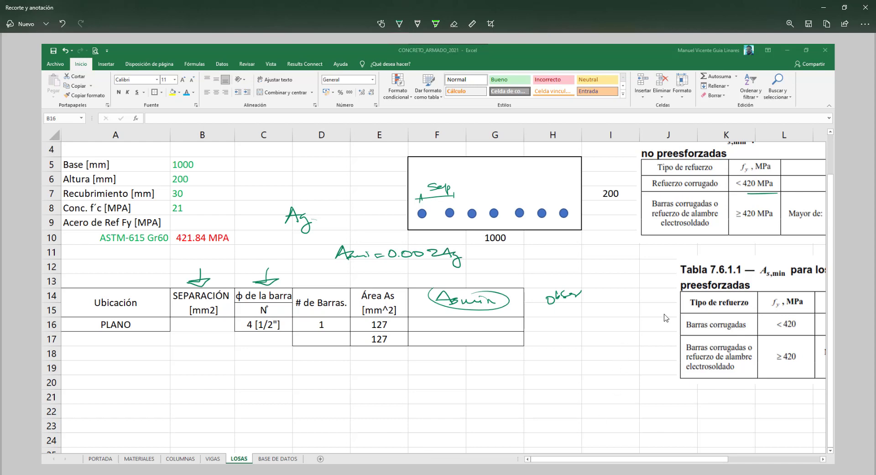
{"action": "left_click", "coordinate": [824, 8]}
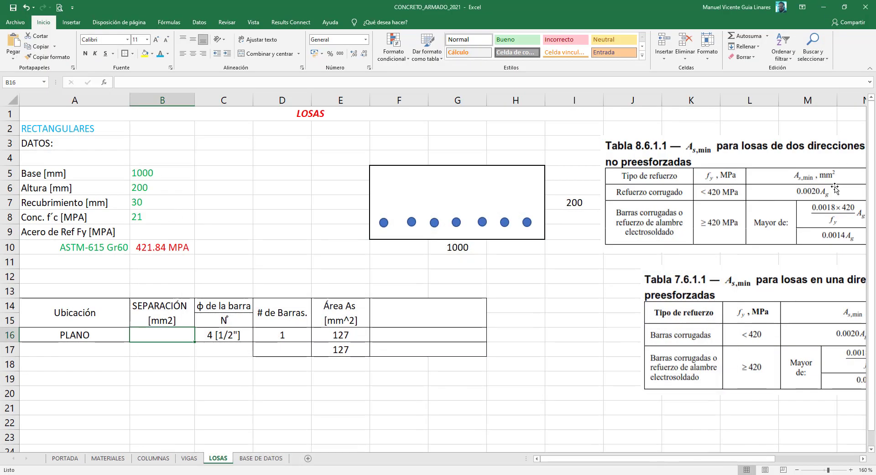
Step: Back on the snip, write the As,min term 0.002[1000x200
{"action": "key", "text": "alt+Tab"}
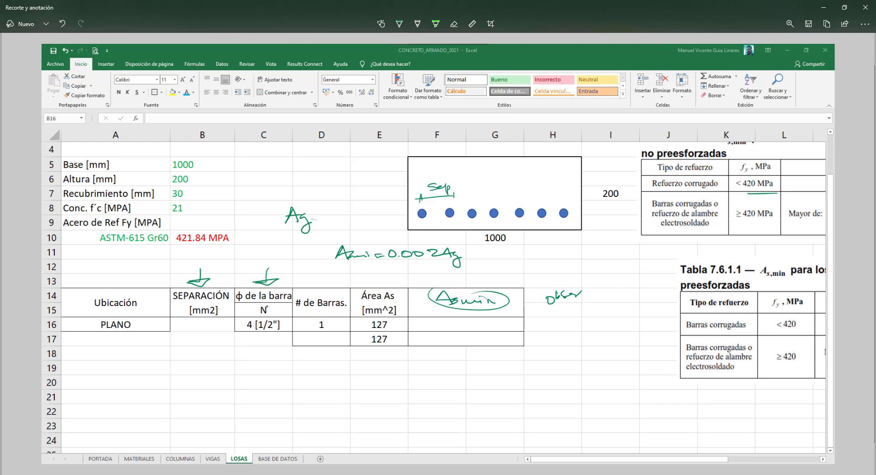
{"action": "mouse_move", "coordinate": [492, 252]}
{"action": "left_mouse_down"}
{"action": "mouse_move", "coordinate": [546, 256]}
{"action": "mouse_move", "coordinate": [549, 271]}
{"action": "mouse_move", "coordinate": [585, 251]}
{"action": "left_mouse_up"}
{"action": "left_click_drag", "start_coordinate": [593, 251], "coordinate": [609, 257]}
{"action": "left_click_drag", "start_coordinate": [612, 252], "coordinate": [618, 252]}
{"action": "left_click", "coordinate": [626, 254]}
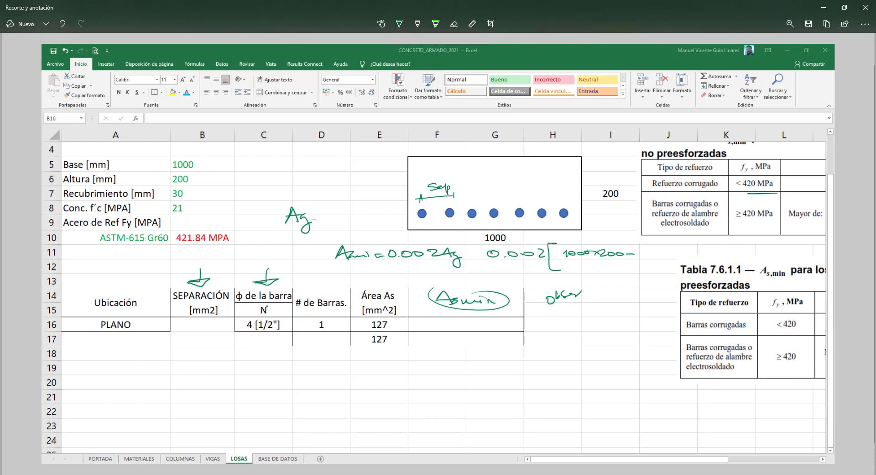
Step: Circle the 127 mm² bar area and extend the expression with a subtraction times one bar
{"action": "left_click_drag", "start_coordinate": [371, 311], "coordinate": [396, 315]}
{"action": "left_click_drag", "start_coordinate": [331, 318], "coordinate": [348, 314]}
{"action": "left_click_drag", "start_coordinate": [623, 254], "coordinate": [648, 248]}
{"action": "left_click_drag", "start_coordinate": [587, 265], "coordinate": [592, 263]}
{"action": "left_click_drag", "start_coordinate": [647, 247], "coordinate": [648, 257]}
{"action": "left_click_drag", "start_coordinate": [638, 254], "coordinate": [661, 252]}
{"action": "left_click_drag", "start_coordinate": [665, 248], "coordinate": [669, 268]}
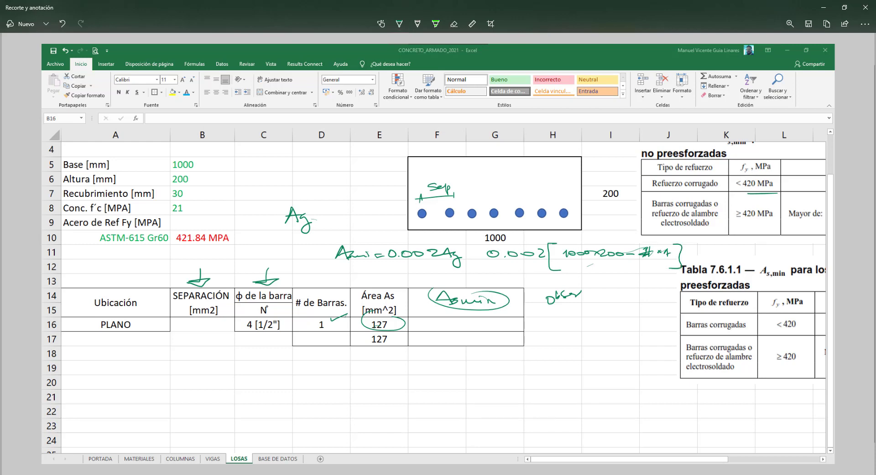
{"action": "mouse_move", "coordinate": [327, 313]}
{"action": "left_mouse_down"}
{"action": "mouse_move", "coordinate": [301, 323]}
{"action": "mouse_move", "coordinate": [342, 321]}
{"action": "left_mouse_up"}
Step: Write the bar-count formula (1000−2R)/(Sep+1), marking the cover at both slab ends
{"action": "mouse_move", "coordinate": [178, 376]}
{"action": "left_mouse_down"}
{"action": "mouse_move", "coordinate": [180, 386]}
{"action": "mouse_move", "coordinate": [231, 382]}
{"action": "left_mouse_up"}
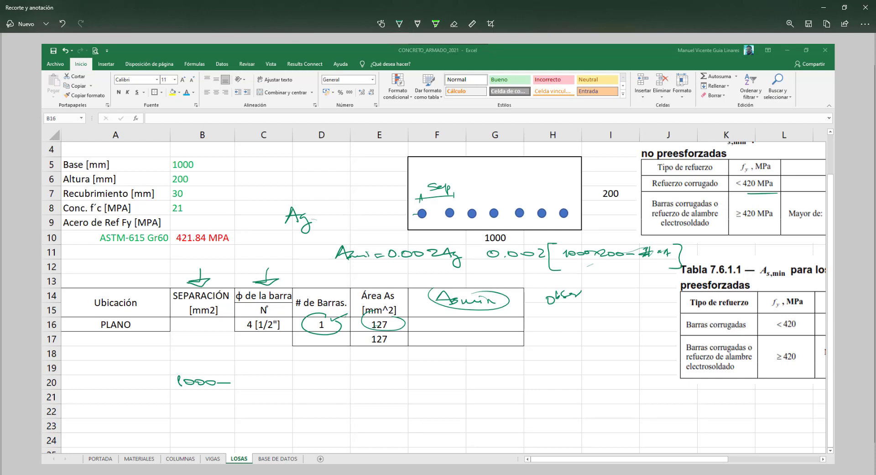
{"action": "left_click_drag", "start_coordinate": [401, 214], "coordinate": [417, 213]}
{"action": "left_click_drag", "start_coordinate": [568, 213], "coordinate": [591, 211]}
{"action": "left_click_drag", "start_coordinate": [238, 376], "coordinate": [261, 386]}
{"action": "left_click_drag", "start_coordinate": [181, 388], "coordinate": [266, 390]}
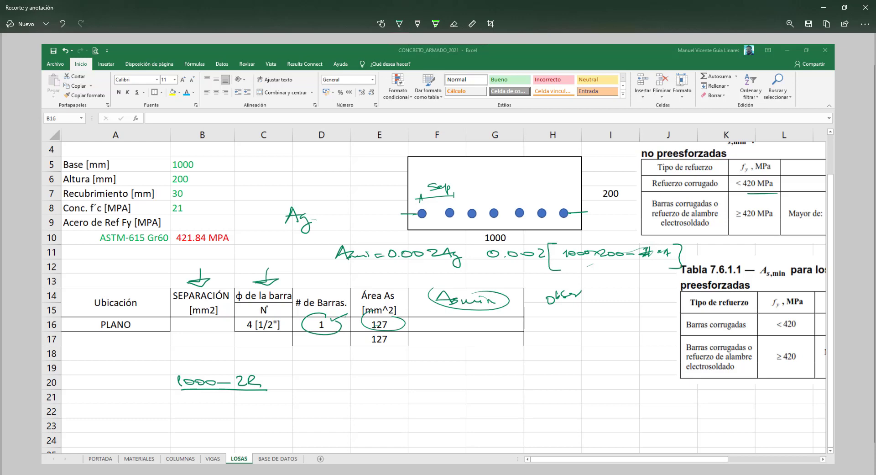
{"action": "mouse_move", "coordinate": [210, 393]}
{"action": "left_mouse_down"}
{"action": "mouse_move", "coordinate": [202, 399]}
{"action": "mouse_move", "coordinate": [231, 403]}
{"action": "left_mouse_up"}
{"action": "left_click_drag", "start_coordinate": [226, 399], "coordinate": [235, 399]}
Step: Substitute the 30 mm cover as 1000 − 2(30) and write 150 under SEPARACIÓN
{"action": "left_click_drag", "start_coordinate": [287, 387], "coordinate": [298, 385]}
{"action": "left_click_drag", "start_coordinate": [287, 392], "coordinate": [333, 386]}
{"action": "left_click_drag", "start_coordinate": [345, 379], "coordinate": [395, 382]}
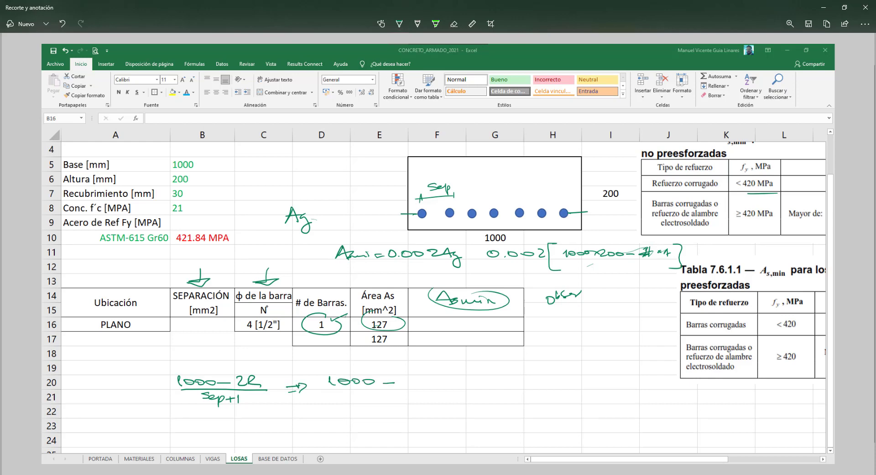
{"action": "left_click_drag", "start_coordinate": [182, 187], "coordinate": [192, 194]}
{"action": "mouse_move", "coordinate": [404, 377]}
{"action": "left_mouse_down"}
{"action": "mouse_move", "coordinate": [418, 389]}
{"action": "mouse_move", "coordinate": [442, 374]}
{"action": "mouse_move", "coordinate": [451, 390]}
{"action": "left_mouse_up"}
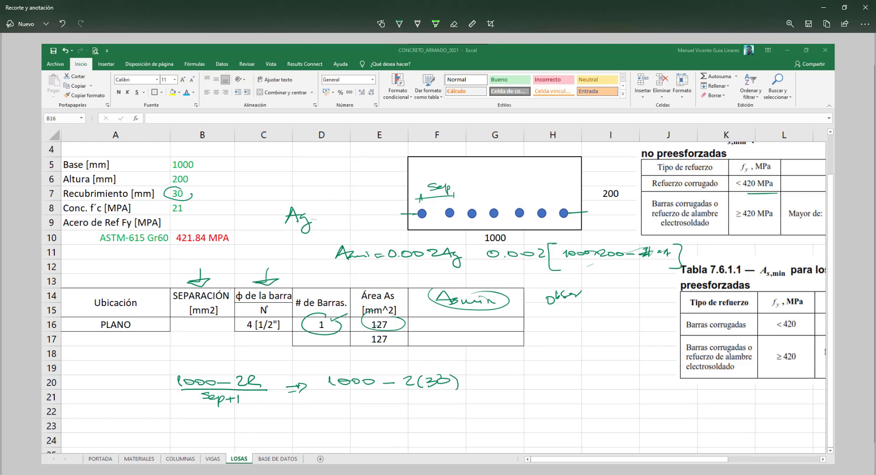
{"action": "left_click_drag", "start_coordinate": [329, 389], "coordinate": [475, 387]}
{"action": "mouse_move", "coordinate": [189, 321]}
{"action": "left_mouse_down"}
{"action": "mouse_move", "coordinate": [192, 329]}
{"action": "mouse_move", "coordinate": [213, 323]}
{"action": "left_mouse_up"}
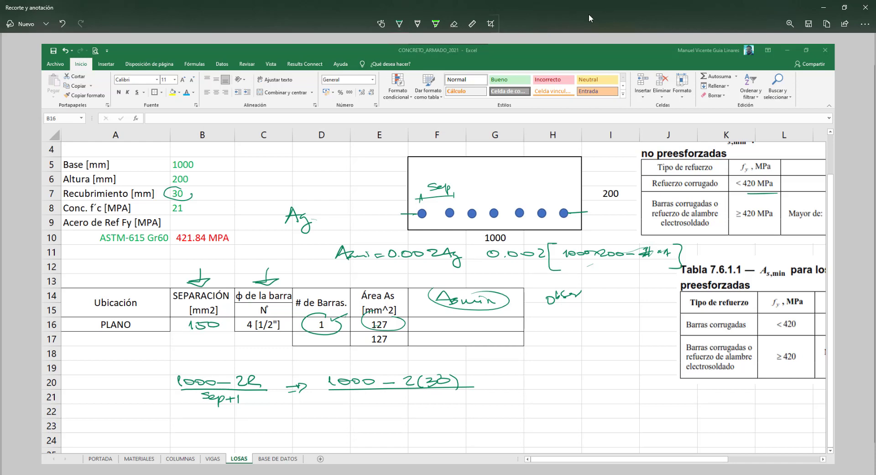
{"action": "left_click", "coordinate": [454, 24]}
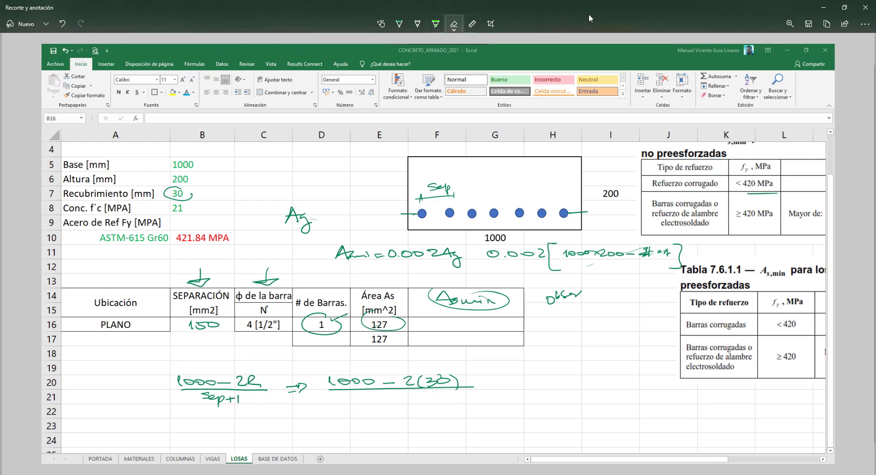
Step: Erase all ink, then rewrite 150 spacing, line the bars and circle the bar count of 1
{"action": "left_click", "coordinate": [453, 24]}
{"action": "left_click", "coordinate": [454, 51]}
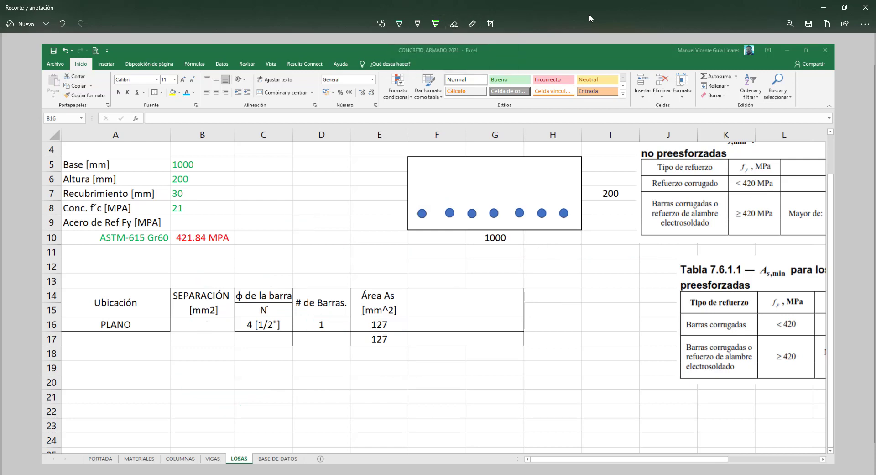
{"action": "mouse_move", "coordinate": [188, 322]}
{"action": "left_mouse_down"}
{"action": "mouse_move", "coordinate": [178, 341]}
{"action": "mouse_move", "coordinate": [204, 322]}
{"action": "left_mouse_up"}
{"action": "left_click_drag", "start_coordinate": [211, 323], "coordinate": [209, 324]}
{"action": "mouse_move", "coordinate": [421, 199]}
{"action": "left_mouse_down"}
{"action": "mouse_move", "coordinate": [571, 194]}
{"action": "mouse_move", "coordinate": [450, 201]}
{"action": "left_mouse_up"}
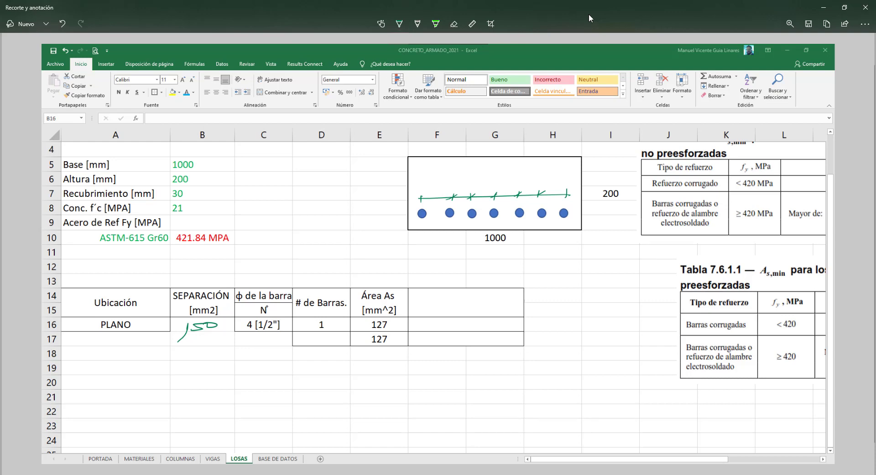
{"action": "left_click_drag", "start_coordinate": [333, 316], "coordinate": [322, 315]}
Step: Write the numerator 1000 − 2rec, with B − 2rec noted above, followed by an equals sign
{"action": "mouse_move", "coordinate": [303, 387]}
{"action": "left_mouse_down"}
{"action": "mouse_move", "coordinate": [304, 402]}
{"action": "mouse_move", "coordinate": [328, 396]}
{"action": "left_mouse_up"}
{"action": "mouse_move", "coordinate": [351, 395]}
{"action": "left_mouse_down"}
{"action": "mouse_move", "coordinate": [342, 396]}
{"action": "mouse_move", "coordinate": [376, 397]}
{"action": "left_mouse_up"}
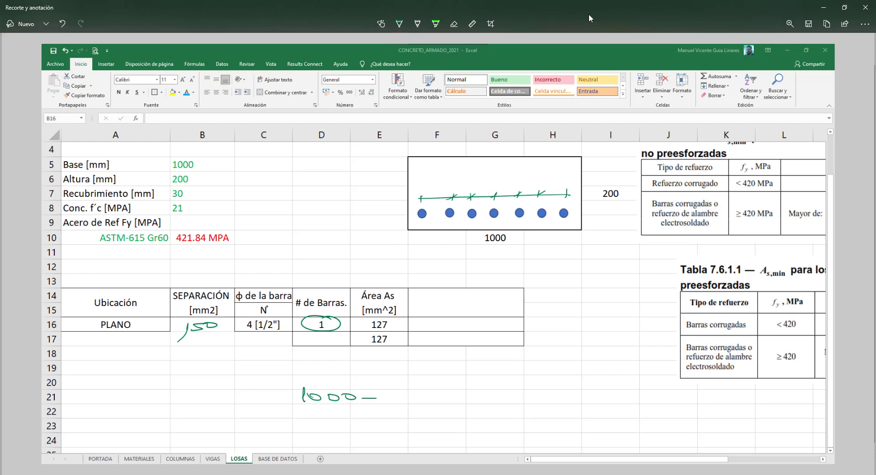
{"action": "left_click_drag", "start_coordinate": [319, 358], "coordinate": [320, 365]}
{"action": "mouse_move", "coordinate": [321, 356]}
{"action": "left_mouse_down"}
{"action": "mouse_move", "coordinate": [338, 365]}
{"action": "mouse_move", "coordinate": [383, 361]}
{"action": "left_mouse_up"}
{"action": "left_click_drag", "start_coordinate": [384, 360], "coordinate": [395, 355]}
{"action": "left_click_drag", "start_coordinate": [392, 356], "coordinate": [401, 352]}
{"action": "left_click_drag", "start_coordinate": [383, 390], "coordinate": [390, 397]}
{"action": "left_click_drag", "start_coordinate": [393, 396], "coordinate": [402, 392]}
{"action": "left_click_drag", "start_coordinate": [404, 392], "coordinate": [416, 398]}
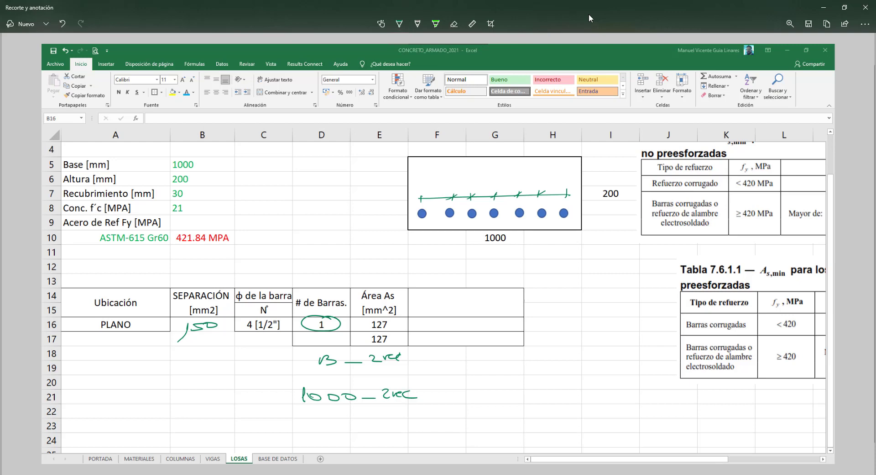
{"action": "left_click_drag", "start_coordinate": [423, 397], "coordinate": [440, 391]}
Step: Draw the 1000 mm width dimension and divide 1000 − 2rec by the 150 spacing
{"action": "mouse_move", "coordinate": [421, 245]}
{"action": "left_mouse_down"}
{"action": "mouse_move", "coordinate": [423, 254]}
{"action": "mouse_move", "coordinate": [568, 256]}
{"action": "left_mouse_up"}
{"action": "left_click_drag", "start_coordinate": [417, 254], "coordinate": [426, 250]}
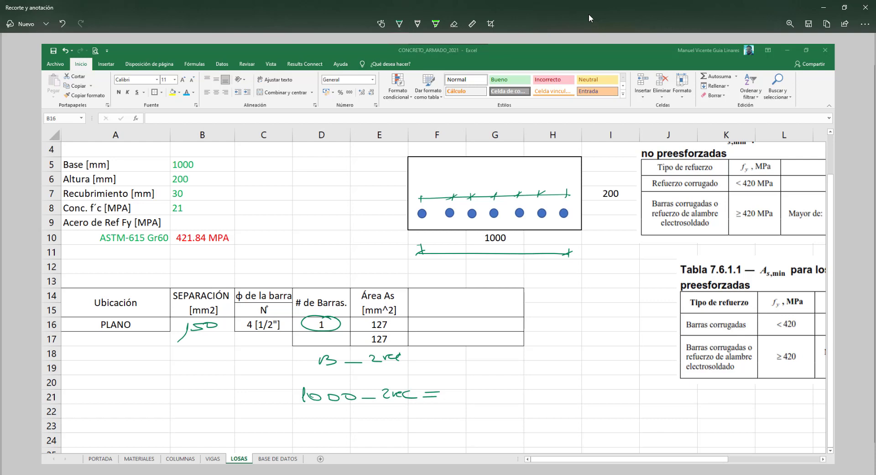
{"action": "left_click_drag", "start_coordinate": [298, 410], "coordinate": [426, 404]}
{"action": "mouse_move", "coordinate": [345, 414]}
{"action": "left_mouse_down"}
{"action": "mouse_move", "coordinate": [348, 424]}
{"action": "mouse_move", "coordinate": [360, 416]}
{"action": "left_mouse_up"}
{"action": "left_click_drag", "start_coordinate": [370, 416], "coordinate": [386, 418]}
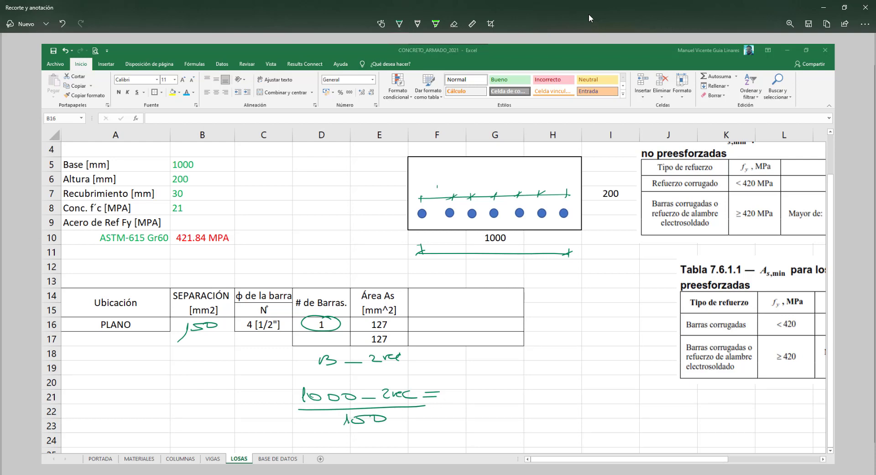
Step: Tick spacing marks along the bars and label the result Espacio → Redondeo + 1
{"action": "left_click_drag", "start_coordinate": [429, 195], "coordinate": [550, 192]}
{"action": "mouse_move", "coordinate": [462, 384]}
{"action": "left_mouse_down"}
{"action": "mouse_move", "coordinate": [474, 395]}
{"action": "mouse_move", "coordinate": [509, 396]}
{"action": "mouse_move", "coordinate": [538, 387]}
{"action": "left_mouse_up"}
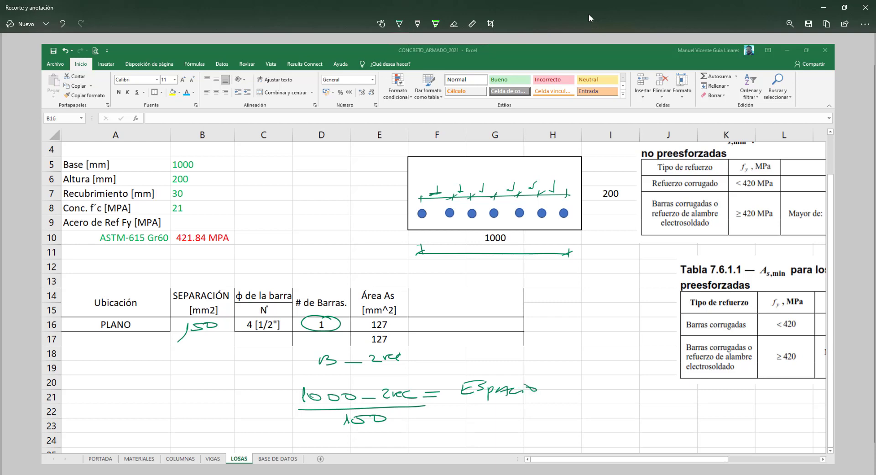
{"action": "left_click_drag", "start_coordinate": [475, 404], "coordinate": [546, 402]}
{"action": "left_click_drag", "start_coordinate": [546, 392], "coordinate": [566, 391]}
{"action": "mouse_move", "coordinate": [550, 387]}
{"action": "left_mouse_down"}
{"action": "mouse_move", "coordinate": [594, 377]}
{"action": "mouse_move", "coordinate": [607, 389]}
{"action": "left_mouse_up"}
{"action": "mouse_move", "coordinate": [607, 388]}
{"action": "left_mouse_down"}
{"action": "mouse_move", "coordinate": [618, 376]}
{"action": "mouse_move", "coordinate": [638, 379]}
{"action": "mouse_move", "coordinate": [641, 405]}
{"action": "left_mouse_up"}
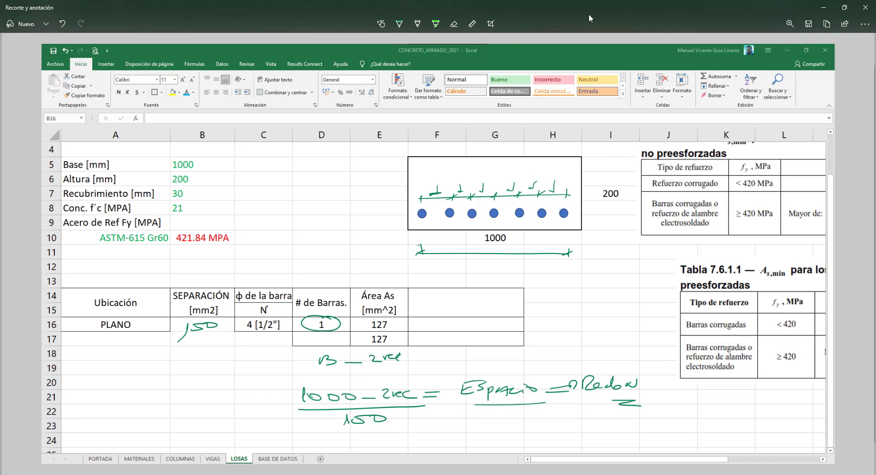
{"action": "mouse_move", "coordinate": [650, 391]}
{"action": "left_mouse_down"}
{"action": "mouse_move", "coordinate": [667, 390]}
{"action": "mouse_move", "coordinate": [659, 394]}
{"action": "left_mouse_up"}
{"action": "left_click_drag", "start_coordinate": [671, 384], "coordinate": [678, 393]}
Step: Back in Excel, enter a spacing of 150 in B16
{"action": "left_click", "coordinate": [823, 8]}
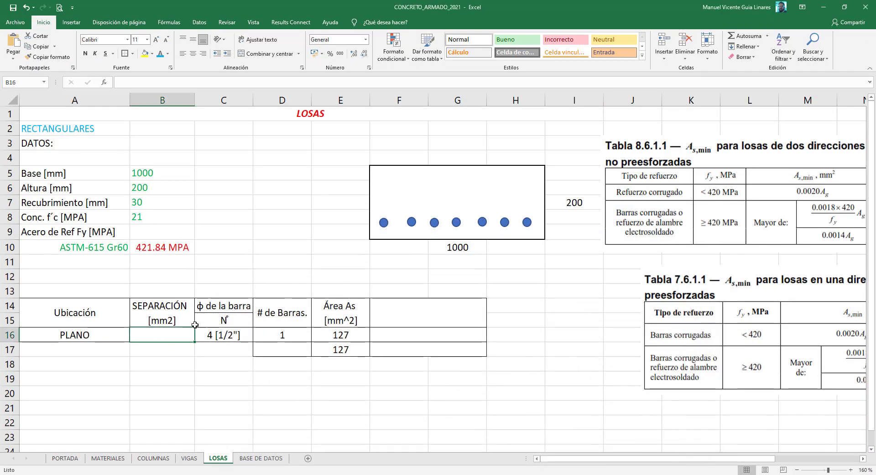
{"action": "type", "text": "15"}
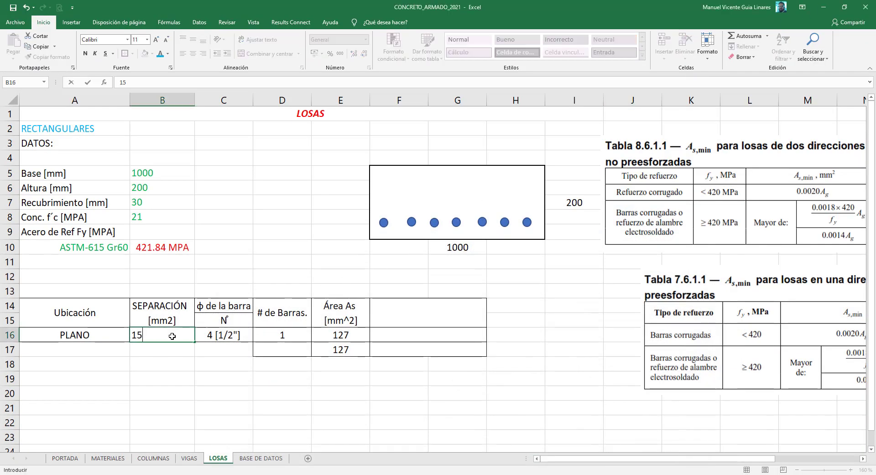
{"action": "type", "text": "0"}
{"action": "key", "text": "Return"}
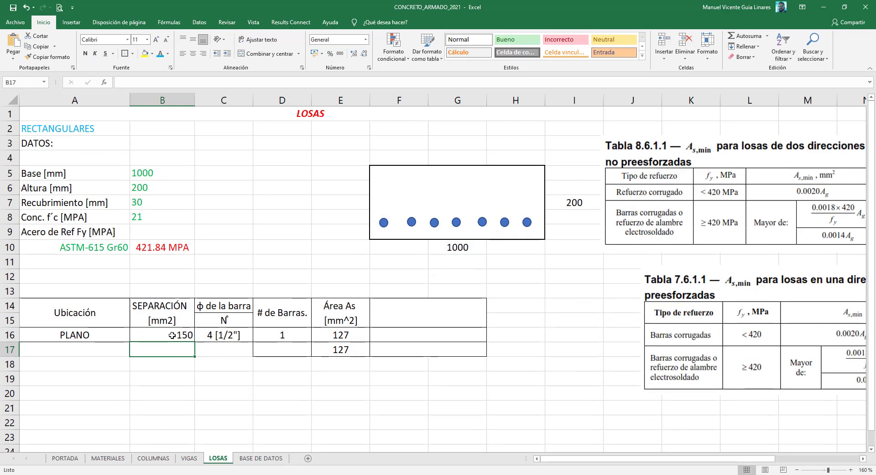
{"action": "left_click", "coordinate": [172, 335]}
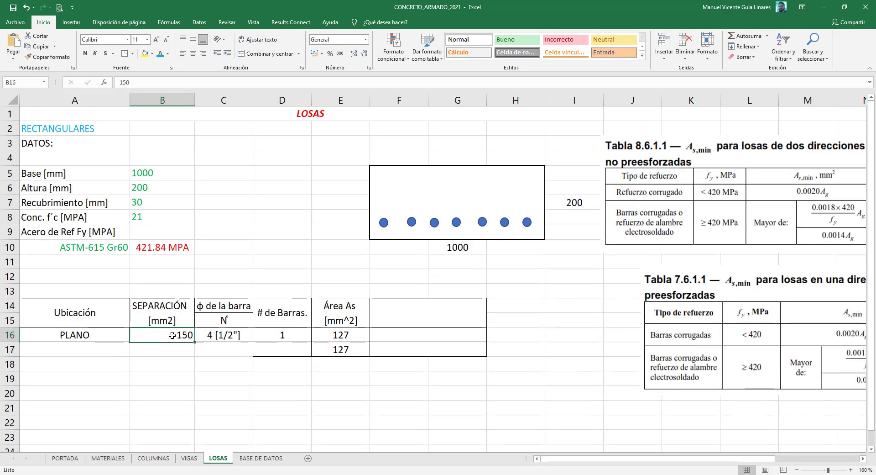
Step: Enter =$B$5-2*B7 in B19 to get the 940 mm net slab width
{"action": "left_click", "coordinate": [167, 378]}
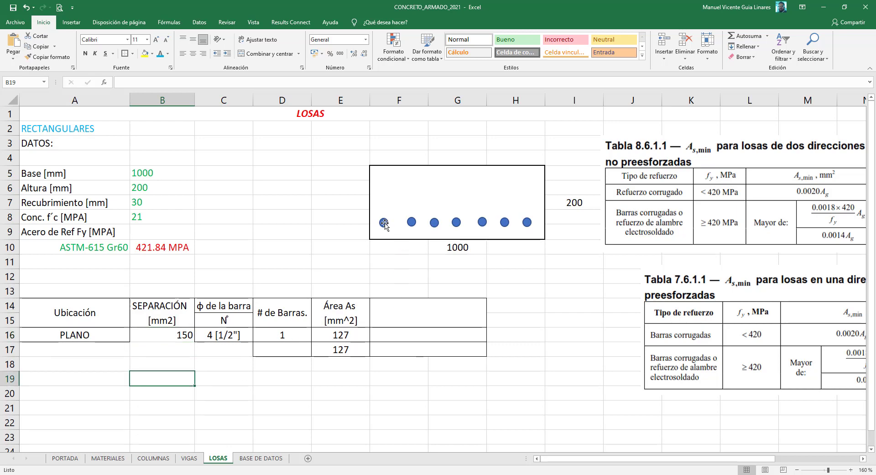
{"action": "type", "text": "="}
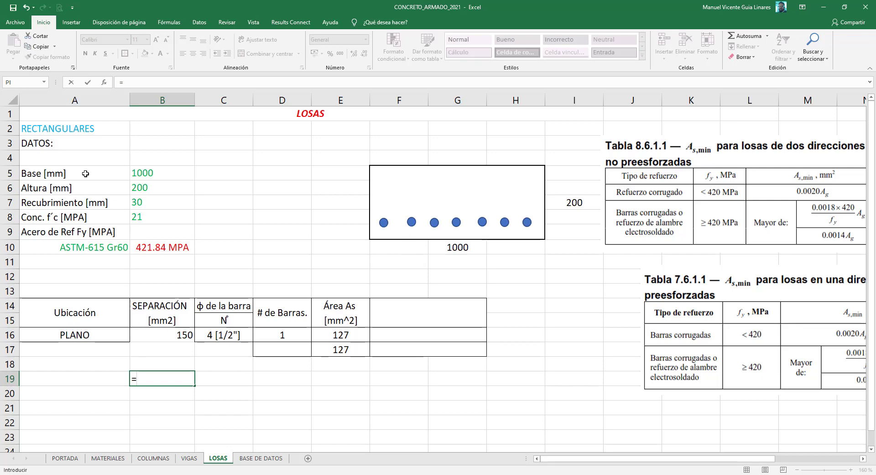
{"action": "left_click", "coordinate": [148, 175]}
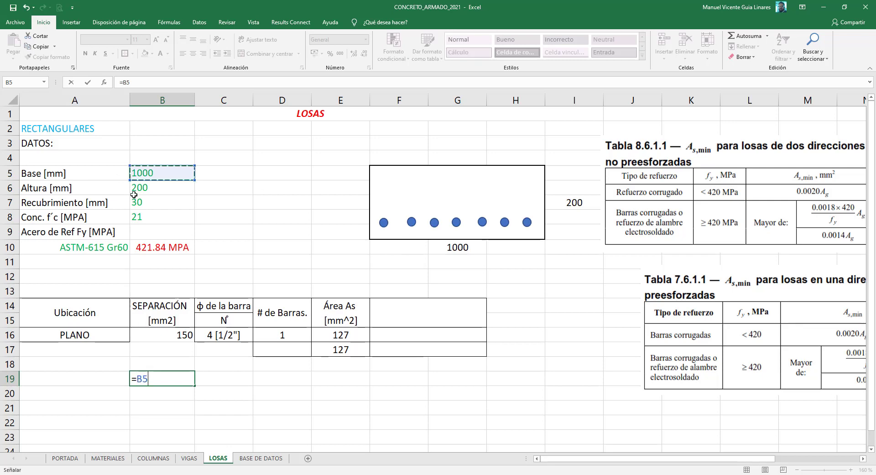
{"action": "key", "text": "F4"}
{"action": "type", "text": "$B$5-"}
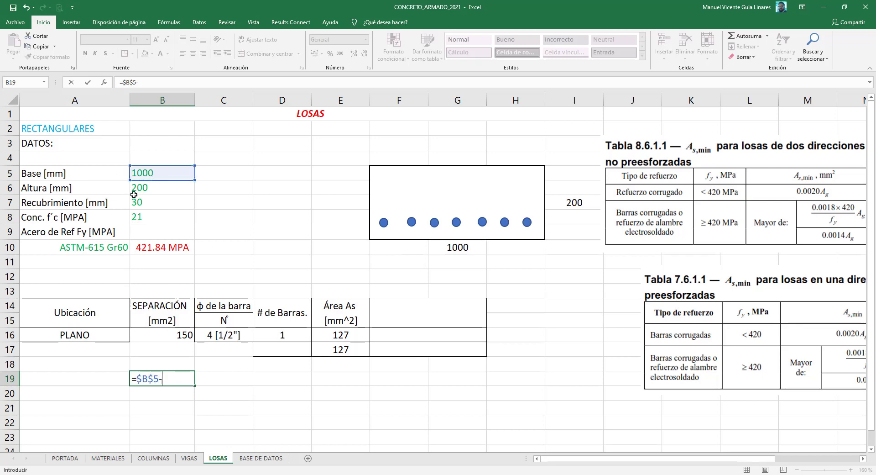
{"action": "type", "text": "2"}
{"action": "type", "text": "*"}
{"action": "left_click", "coordinate": [177, 203]}
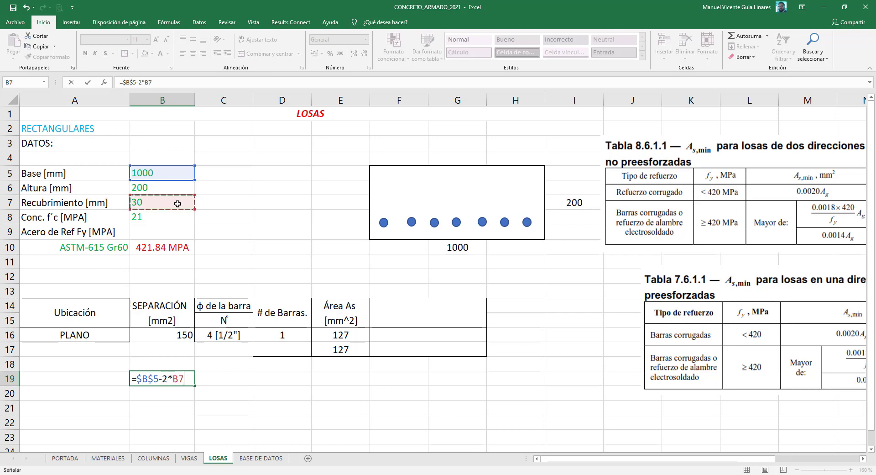
{"action": "key", "text": "F4"}
{"action": "key", "text": "Return"}
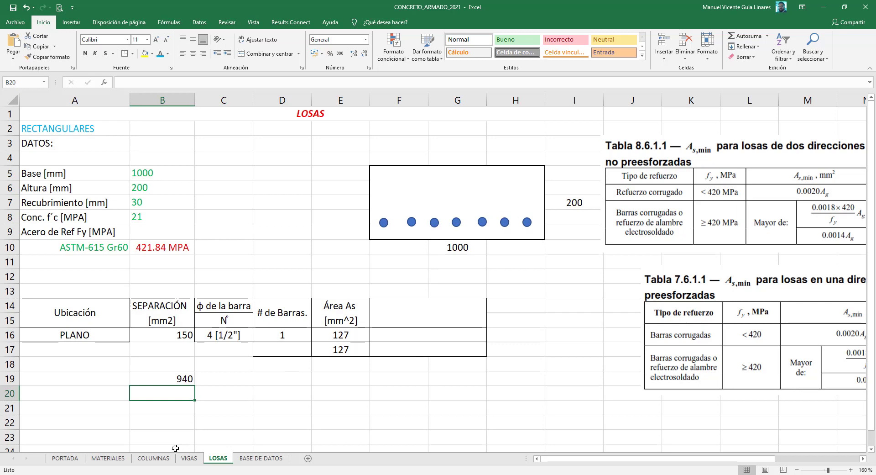
Step: Enter =B19/B16 in B20 to divide the 940 net width by the 150 spacing
{"action": "type", "text": "="}
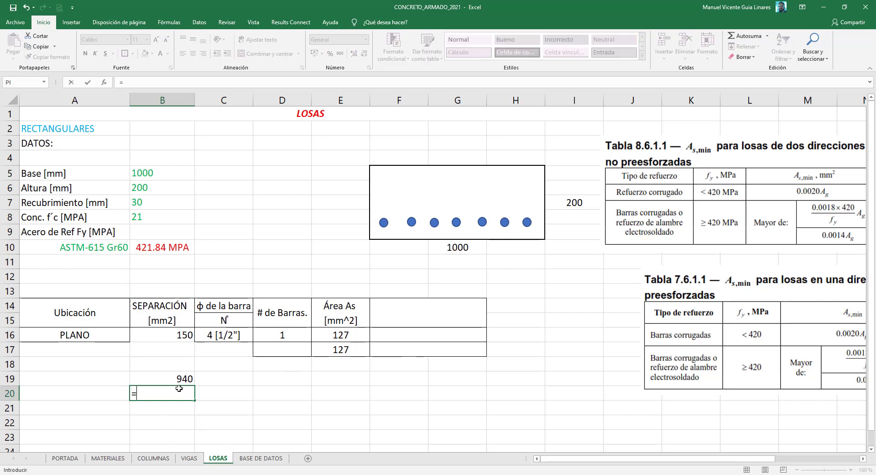
{"action": "key", "text": "Up"}
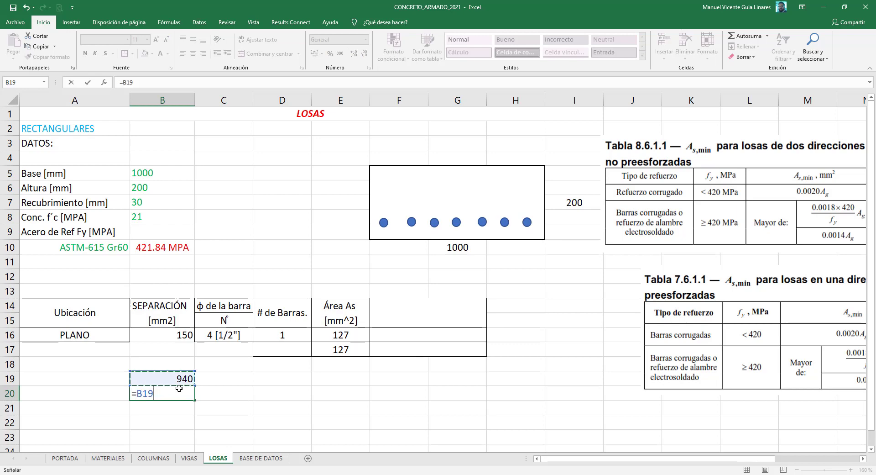
{"action": "type", "text": "/"}
{"action": "left_click", "coordinate": [174, 336]}
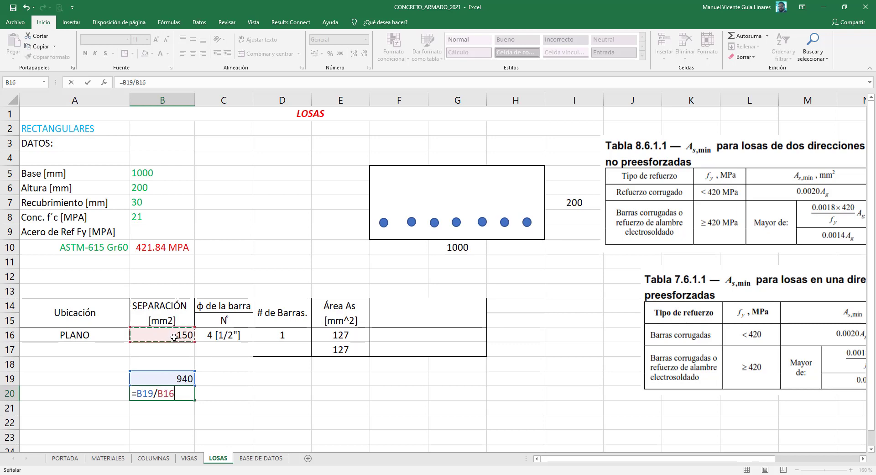
{"action": "key", "text": "Return"}
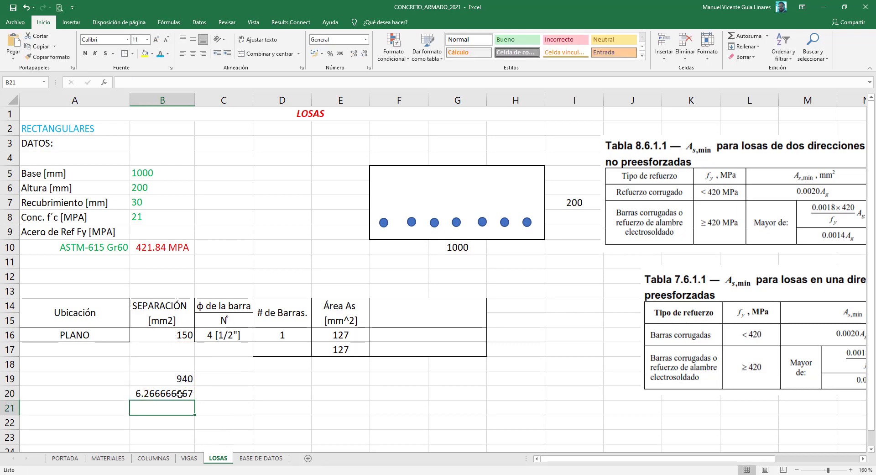
Step: Reduce and then increase B20's displayed decimals so it shows about 6.27
{"action": "left_click", "coordinate": [180, 396]}
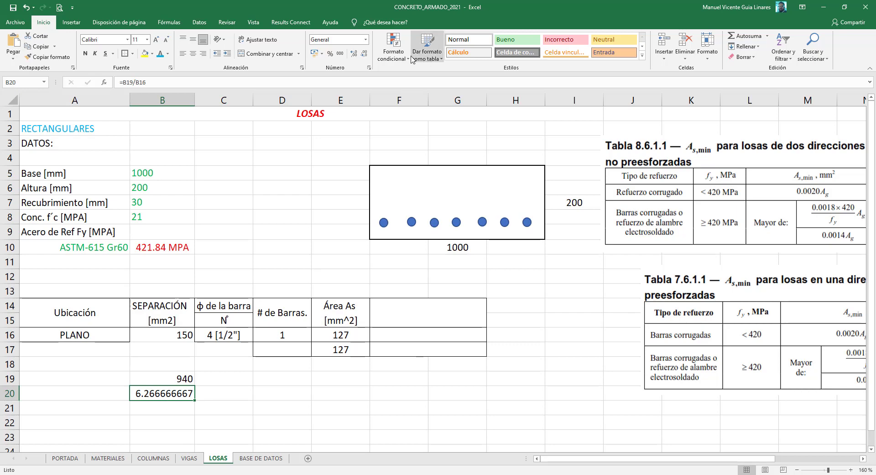
{"action": "left_click", "coordinate": [365, 57]}
{"action": "left_click", "coordinate": [365, 57]}
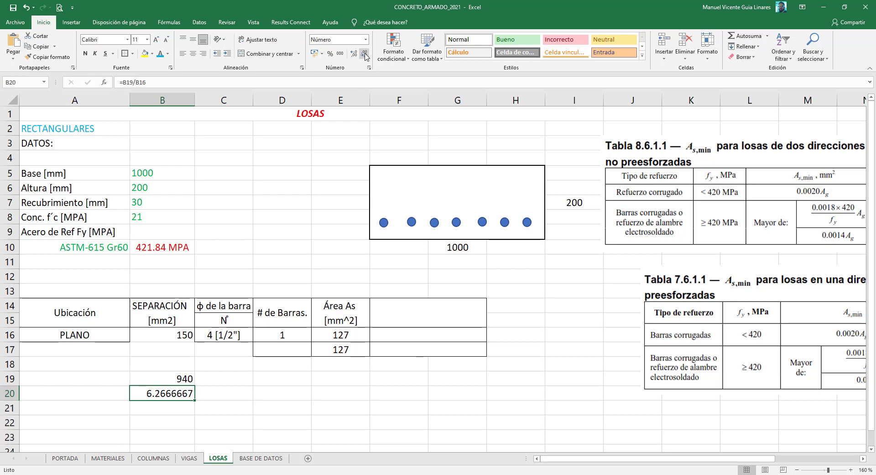
{"action": "left_click", "coordinate": [366, 57]}
{"action": "left_click", "coordinate": [365, 57]}
{"action": "left_click", "coordinate": [365, 57]}
{"action": "left_click", "coordinate": [365, 57]}
{"action": "left_click", "coordinate": [365, 58]}
{"action": "left_click", "coordinate": [365, 57]}
{"action": "left_click", "coordinate": [365, 57]}
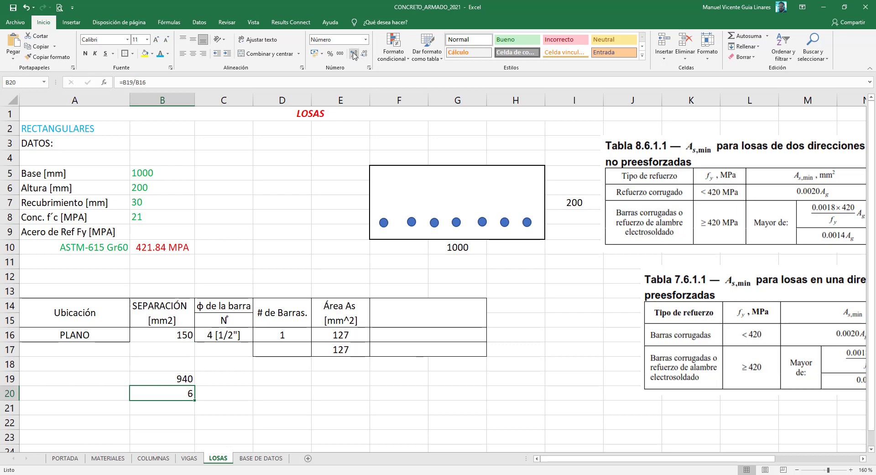
{"action": "left_click", "coordinate": [354, 53]}
{"action": "left_click", "coordinate": [354, 53]}
{"action": "left_click", "coordinate": [353, 54]}
Step: Change B20 to =REDONDEAR.MAS(B19/B16;0), fixing the missing-argument warning
{"action": "left_click", "coordinate": [123, 83]}
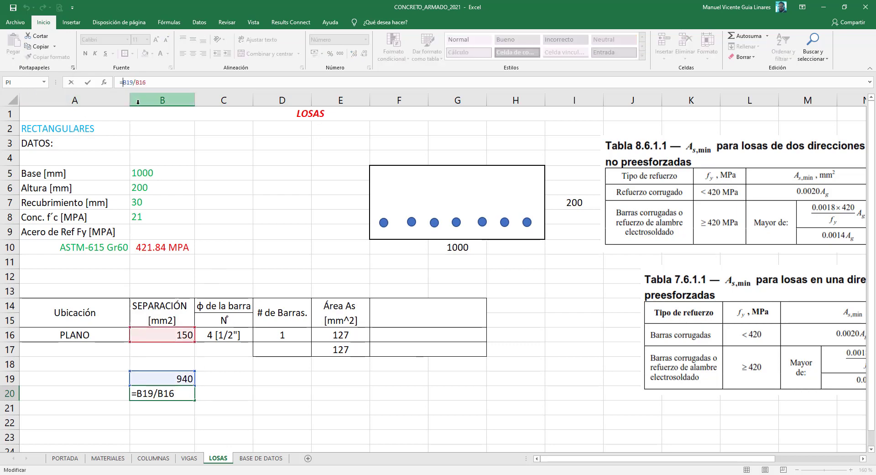
{"action": "type", "text": "redondea"}
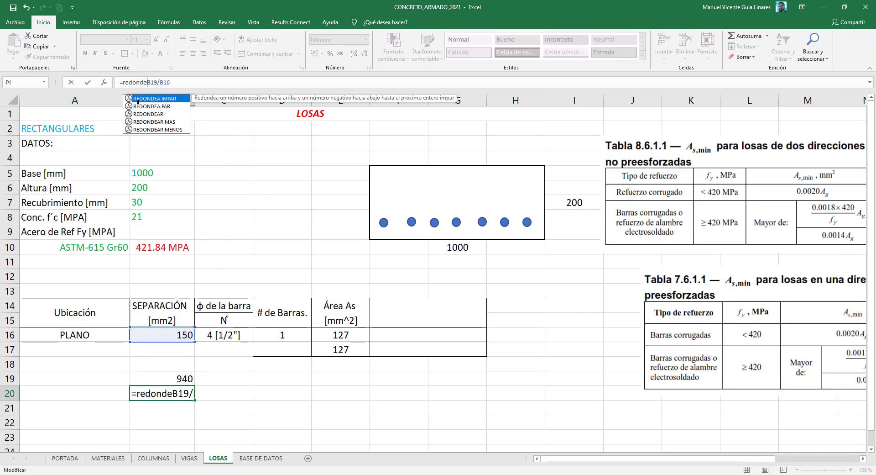
{"action": "type", "text": "r"}
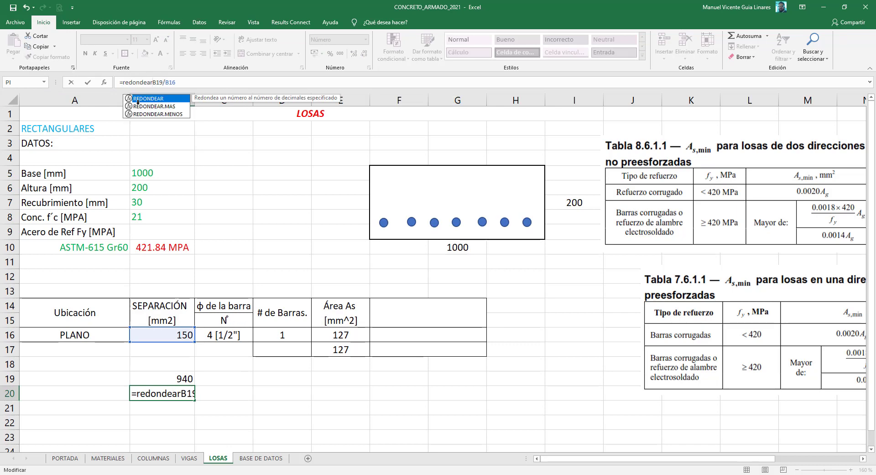
{"action": "type", "text": "("}
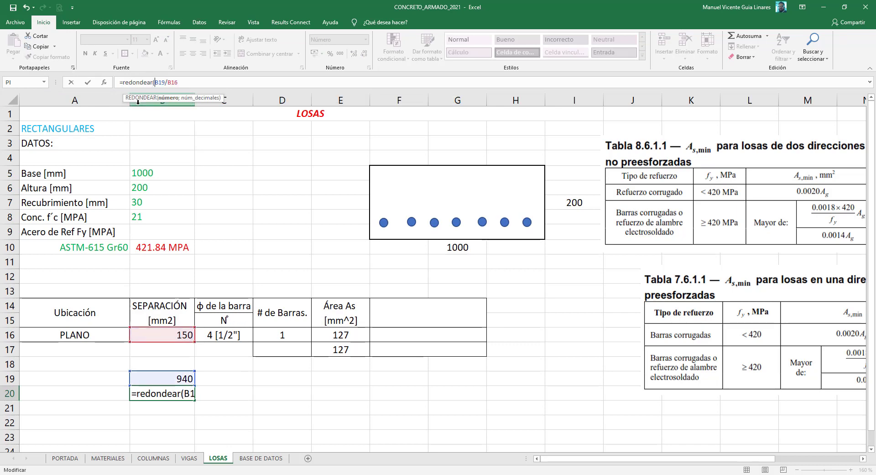
{"action": "key", "text": "BackSpace"}
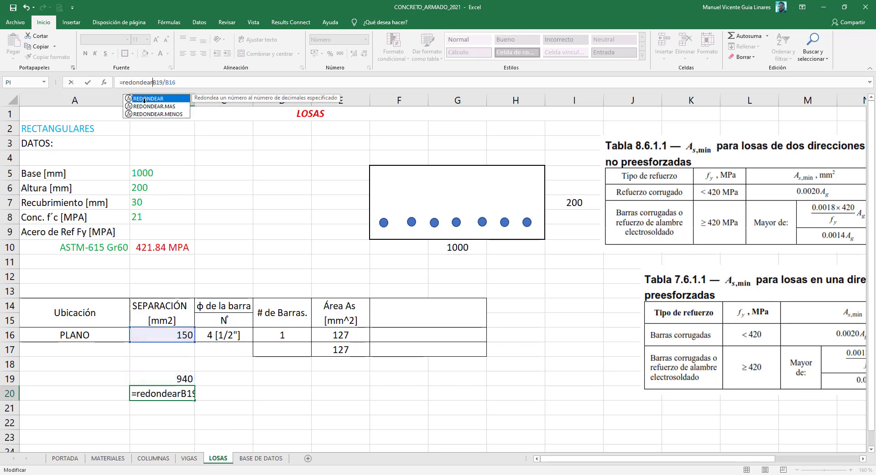
{"action": "left_click", "coordinate": [173, 107]}
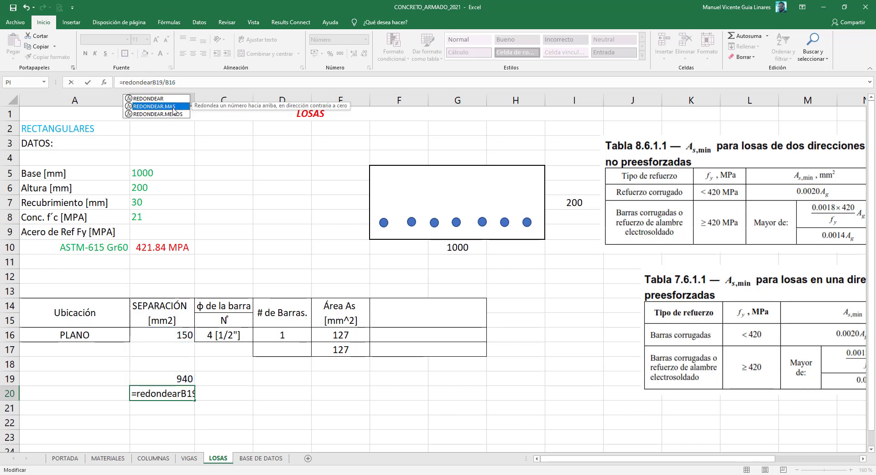
{"action": "double_click", "coordinate": [173, 107]}
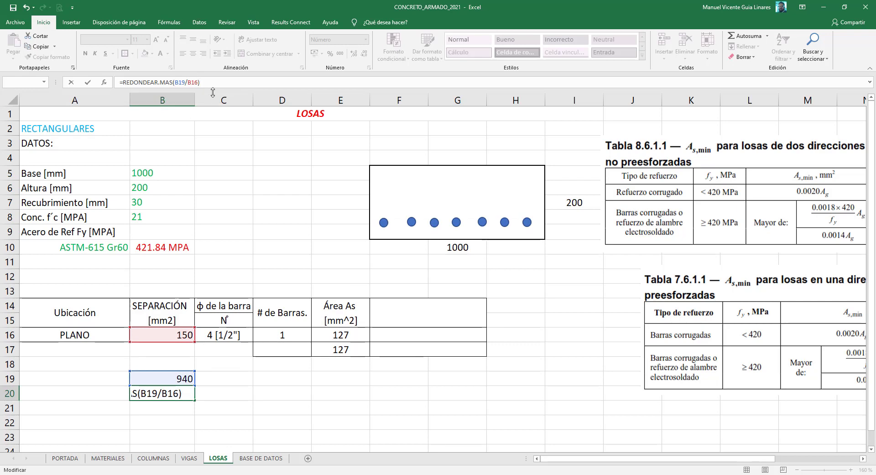
{"action": "key", "text": "Return"}
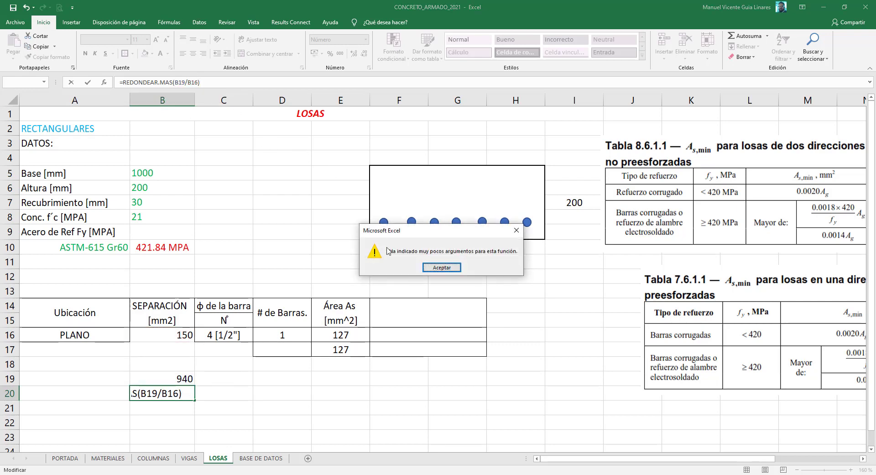
{"action": "key", "text": "Return"}
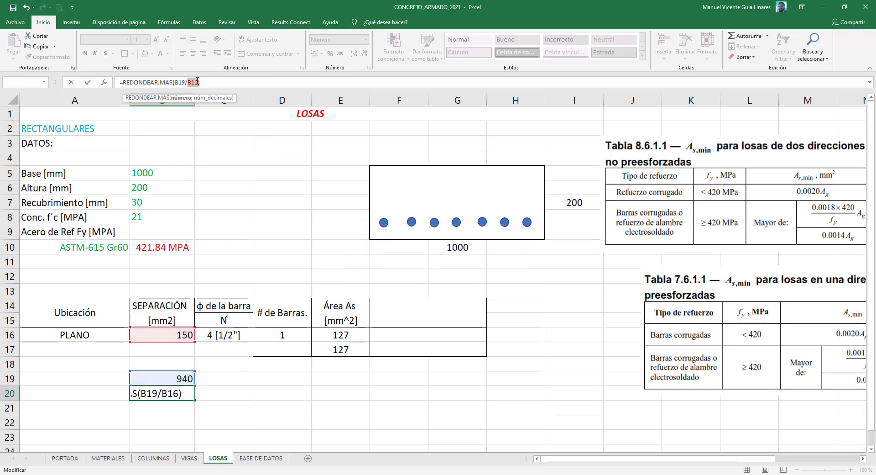
{"action": "left_click", "coordinate": [197, 81]}
{"action": "type", "text": ")"}
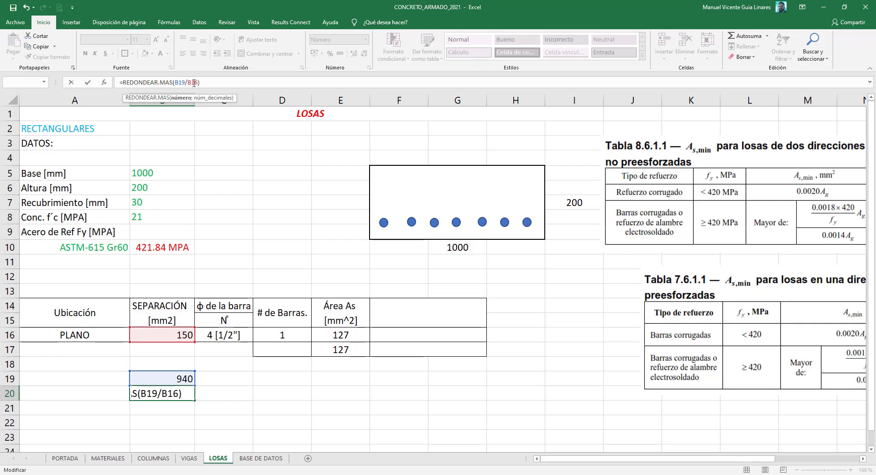
{"action": "type", "text": ";"}
{"action": "type", "text": "0"}
{"action": "key", "text": "Return"}
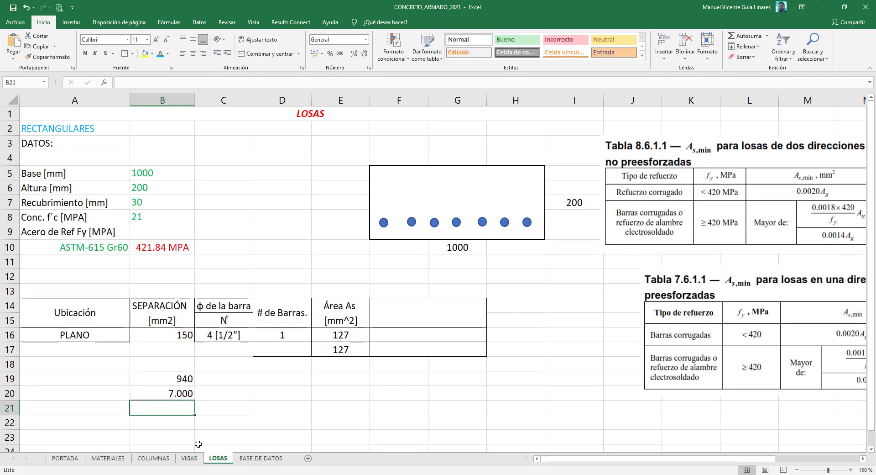
Step: Remove the decimals from B20 so the rounded bar count shows 7
{"action": "key", "text": "Up"}
{"action": "left_click", "coordinate": [367, 54]}
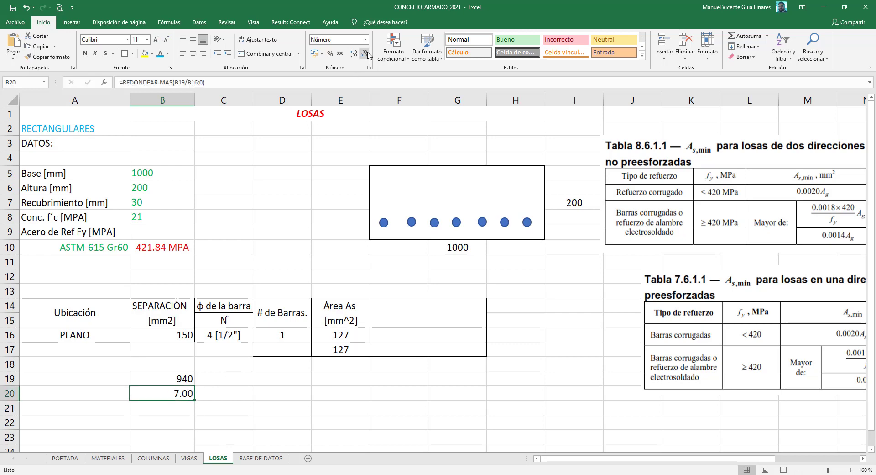
{"action": "left_click", "coordinate": [368, 54]}
{"action": "left_click", "coordinate": [367, 54]}
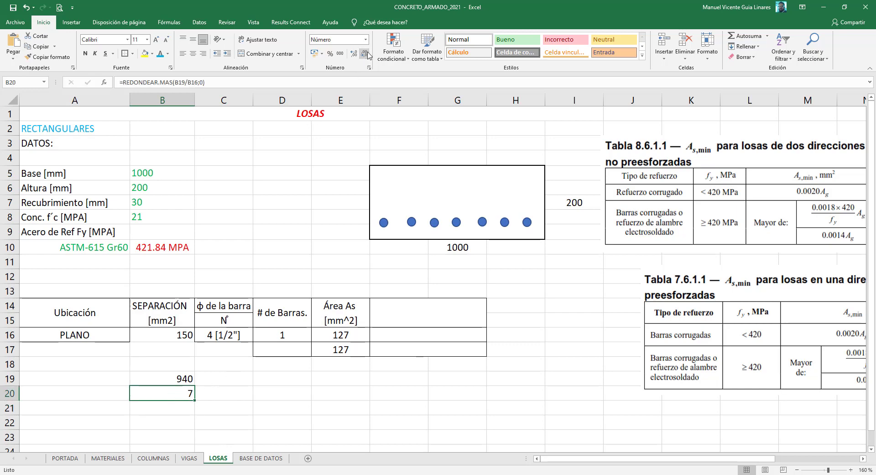
{"action": "left_click", "coordinate": [189, 407]}
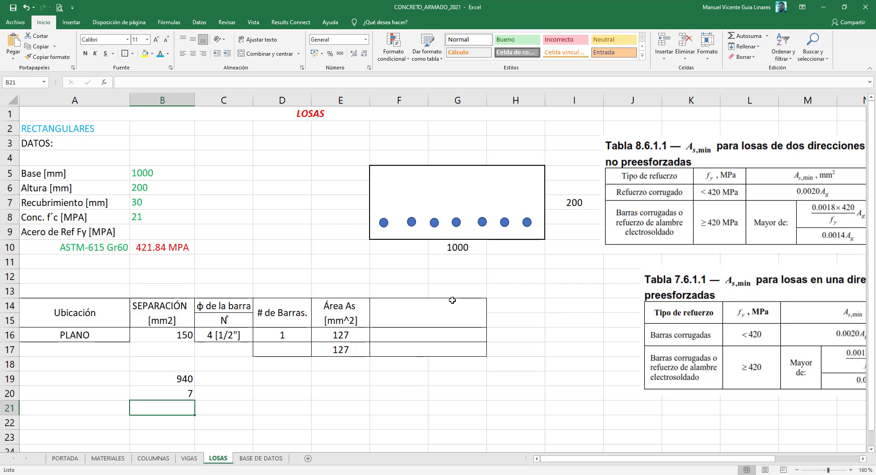
Step: Replace the 1 in D16 with a formula beginning =($B$5
{"action": "left_click", "coordinate": [289, 339]}
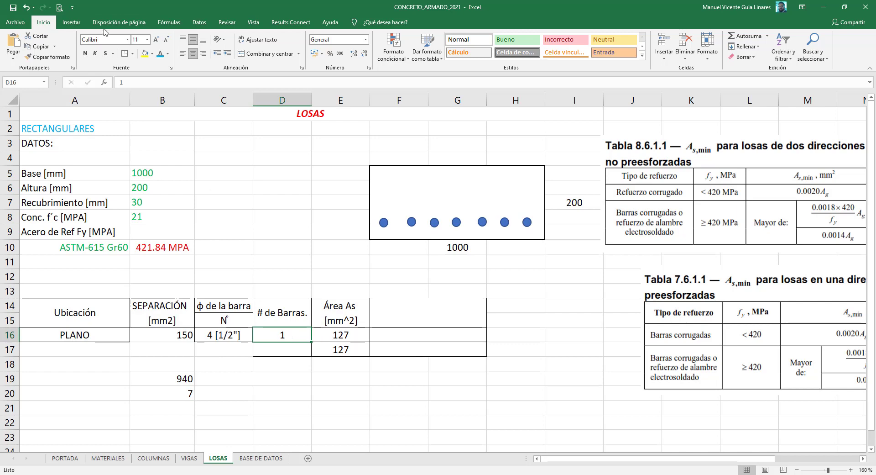
{"action": "left_click", "coordinate": [122, 81]}
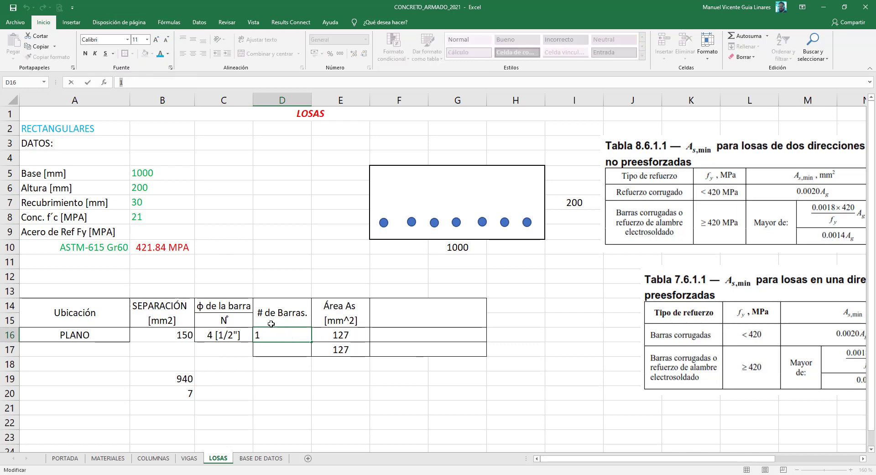
{"action": "left_click", "coordinate": [181, 379]}
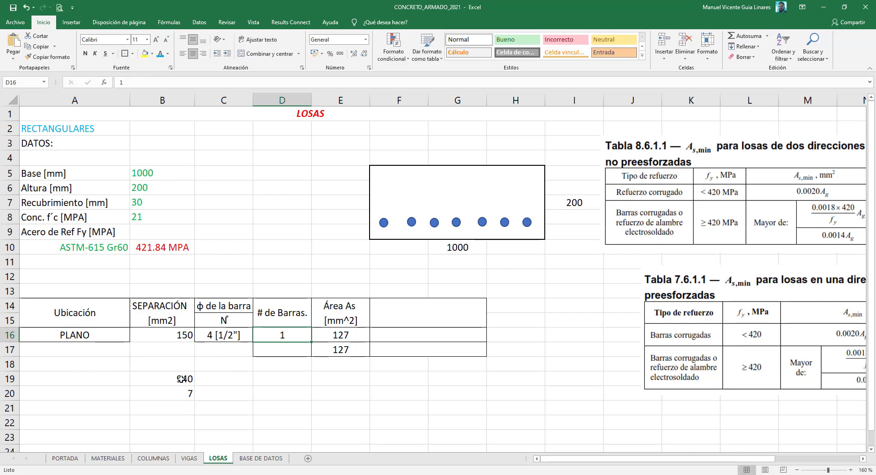
{"action": "left_click", "coordinate": [289, 334]}
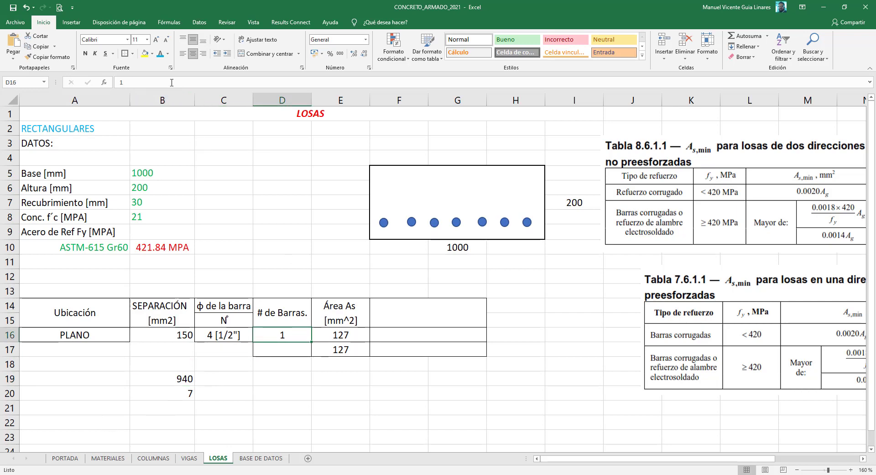
{"action": "left_click_drag", "start_coordinate": [172, 82], "coordinate": [115, 81]}
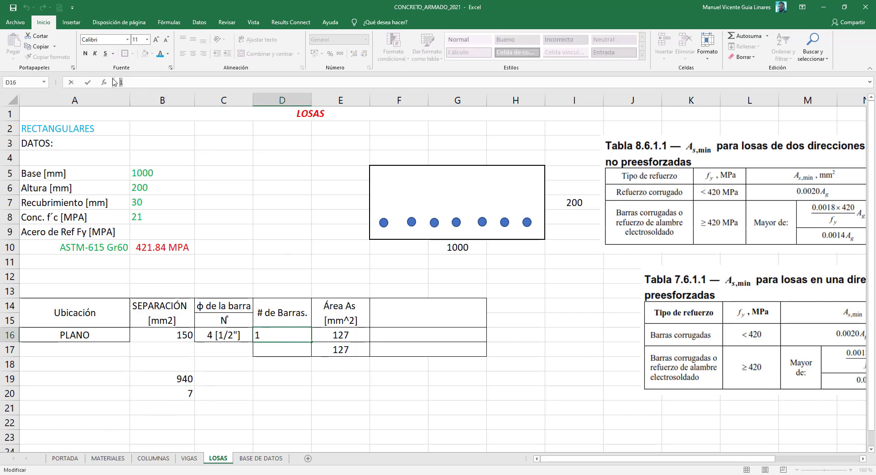
{"action": "type", "text": "="}
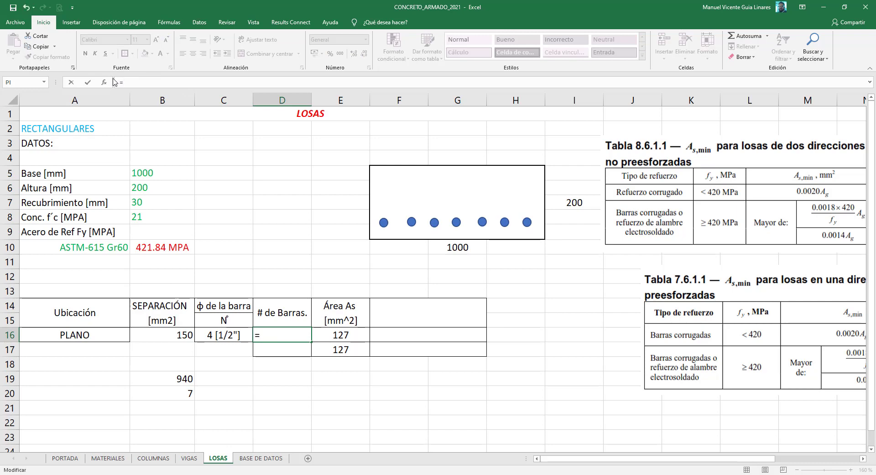
{"action": "left_click", "coordinate": [182, 179]}
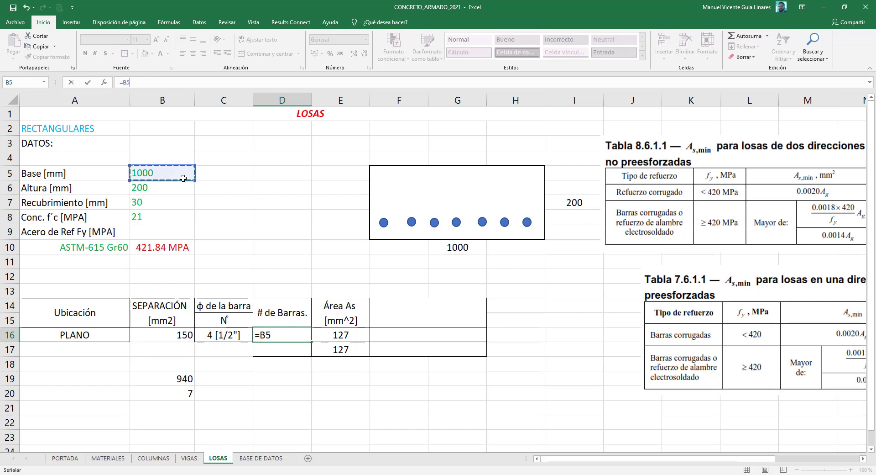
{"action": "left_click", "coordinate": [122, 82]}
{"action": "type", "text": "("}
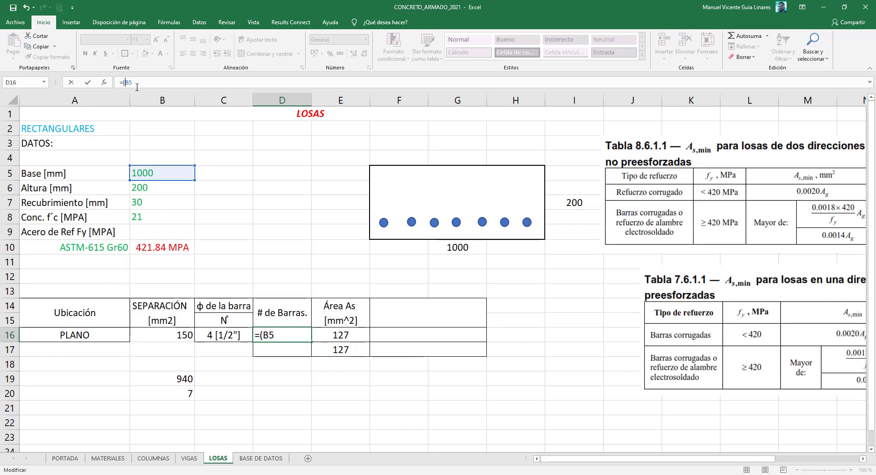
{"action": "key", "text": "F4"}
Step: Complete D16 as =($B$5-2*$B$7)/$B$16, giving 6.27 bars and 795.87 mm² area
{"action": "left_click", "coordinate": [147, 82]}
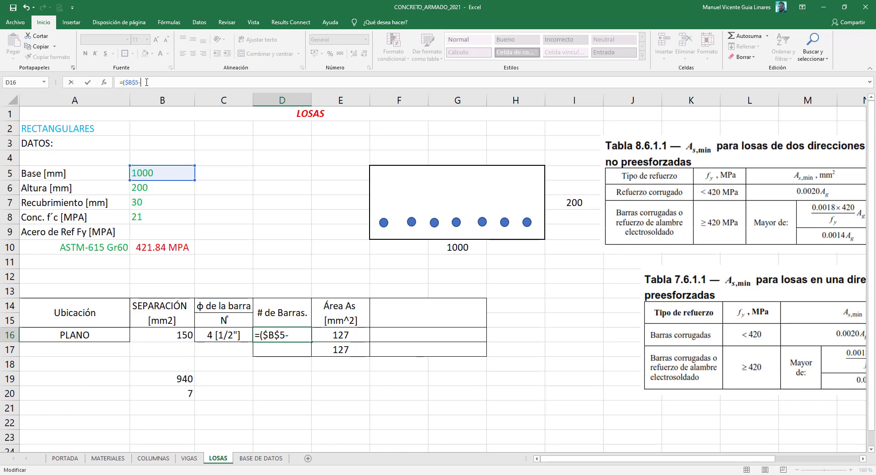
{"action": "type", "text": "2*"}
{"action": "left_click", "coordinate": [155, 205]}
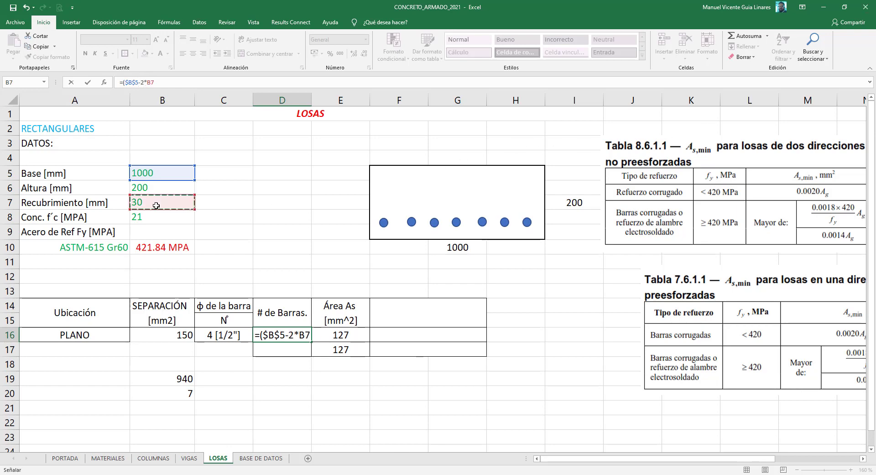
{"action": "key", "text": "F4"}
{"action": "type", "text": ")"}
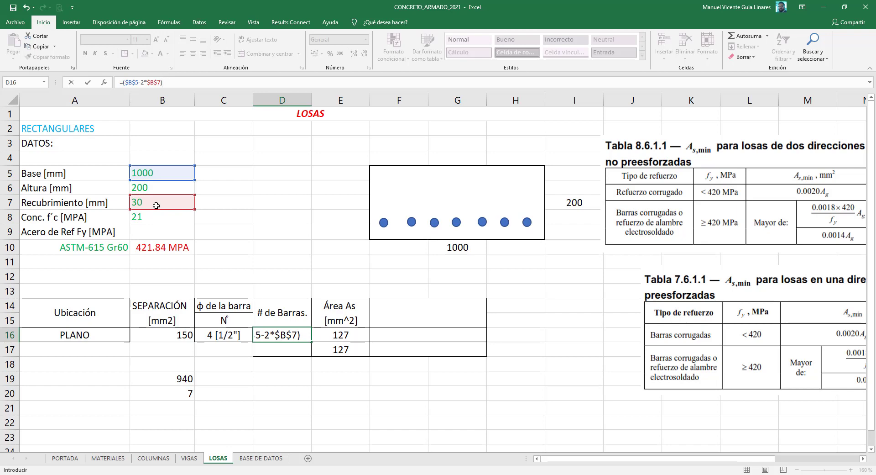
{"action": "type", "text": "/"}
{"action": "left_click", "coordinate": [189, 335]}
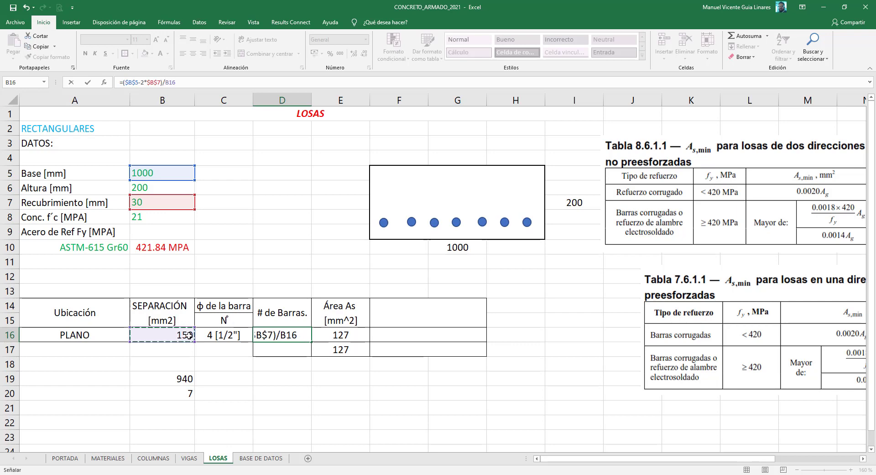
{"action": "key", "text": "F4"}
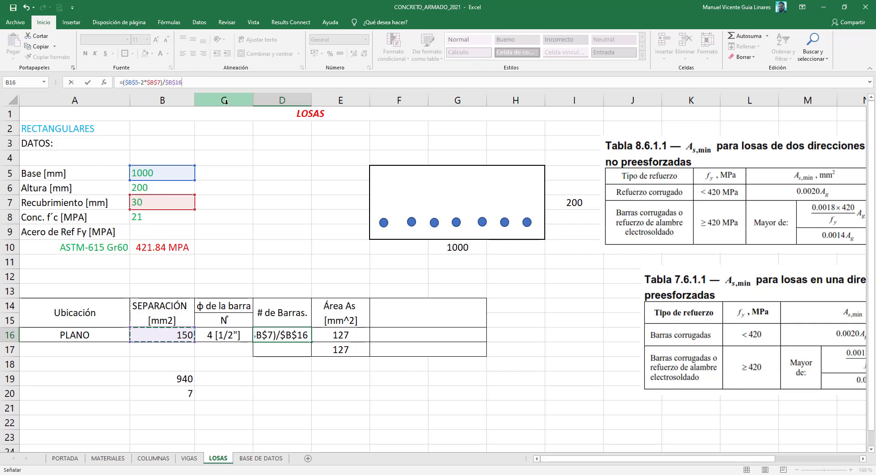
{"action": "key", "text": "Return"}
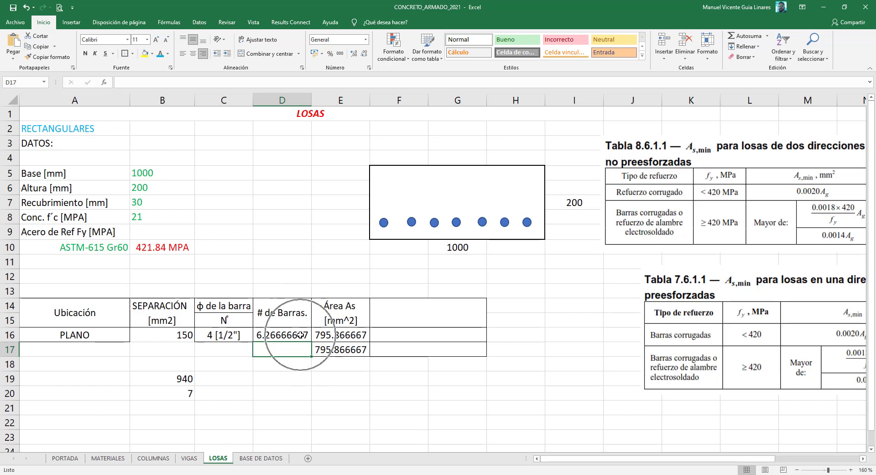
Step: Try typing a rounding function into D16's formula, abandon it, and check B20's rounding function
{"action": "left_click", "coordinate": [300, 335]}
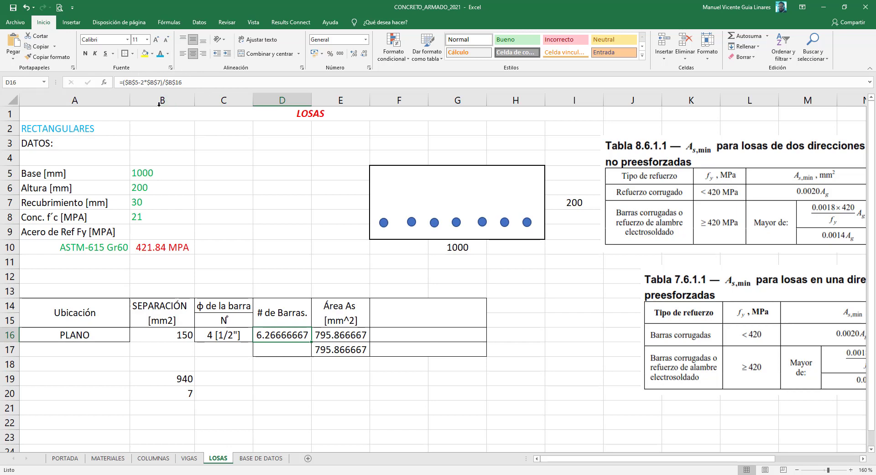
{"action": "left_click", "coordinate": [122, 83]}
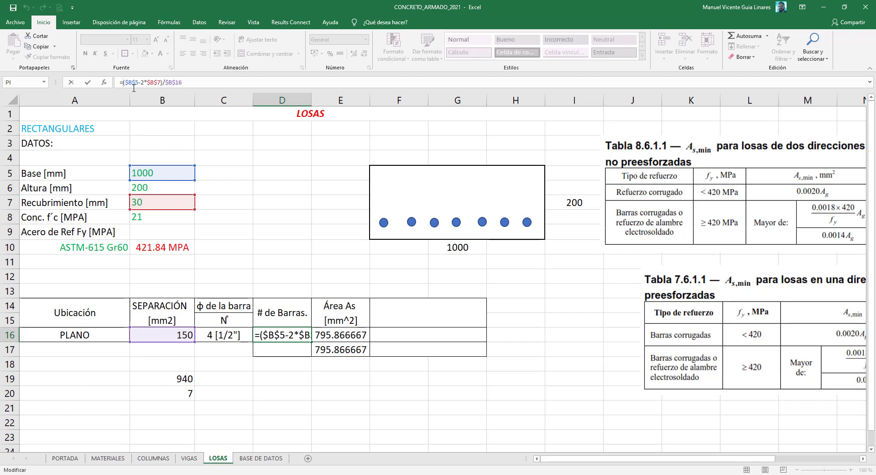
{"action": "type", "text": "rendon"}
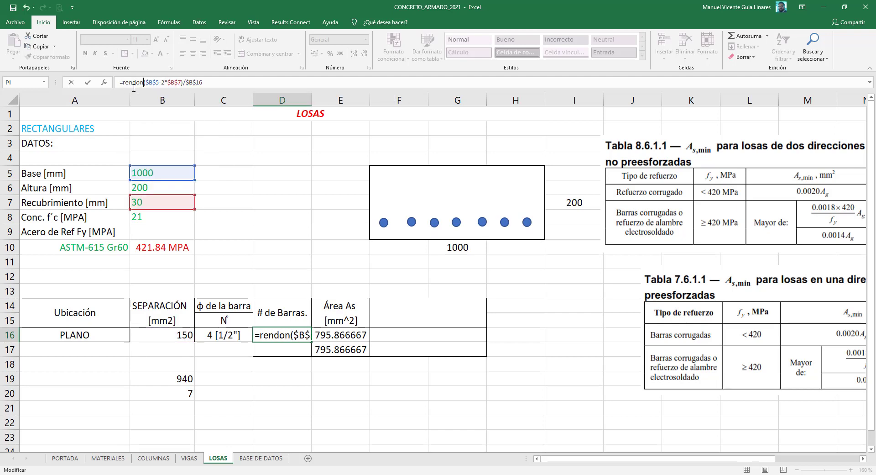
{"action": "key", "text": "BackSpace"}
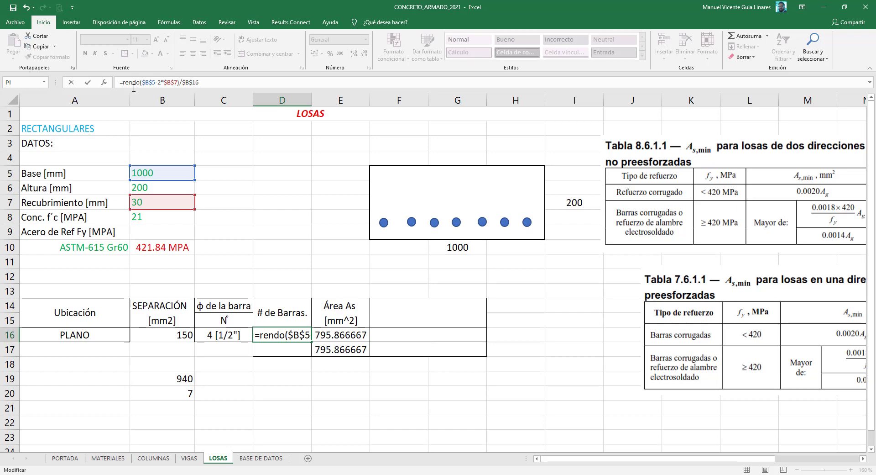
{"action": "type", "text": "nde"}
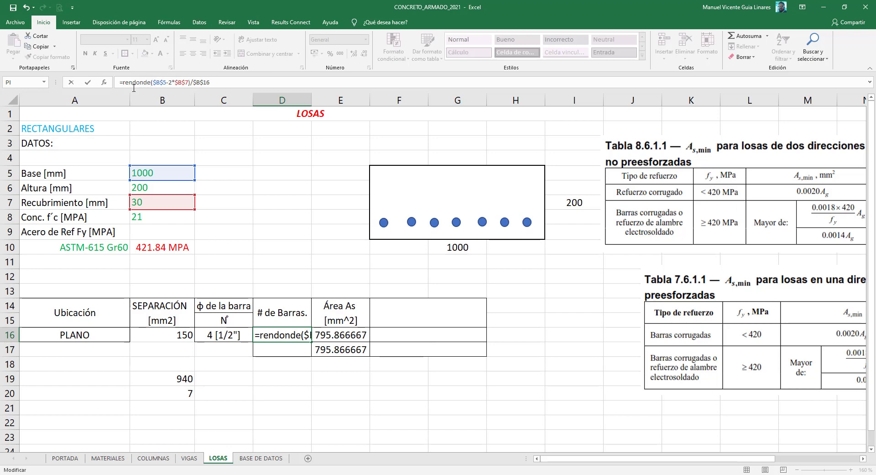
{"action": "key", "text": "BackSpace"}
{"action": "key", "text": "BackSpace"}
{"action": "key", "text": "BackSpace"}
{"action": "key", "text": "BackSpace"}
{"action": "key", "text": "BackSpace"}
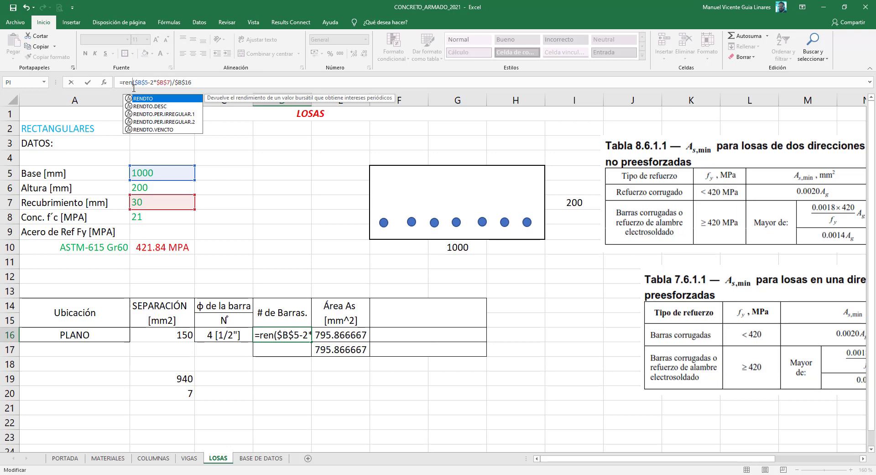
{"action": "type", "text": "do"}
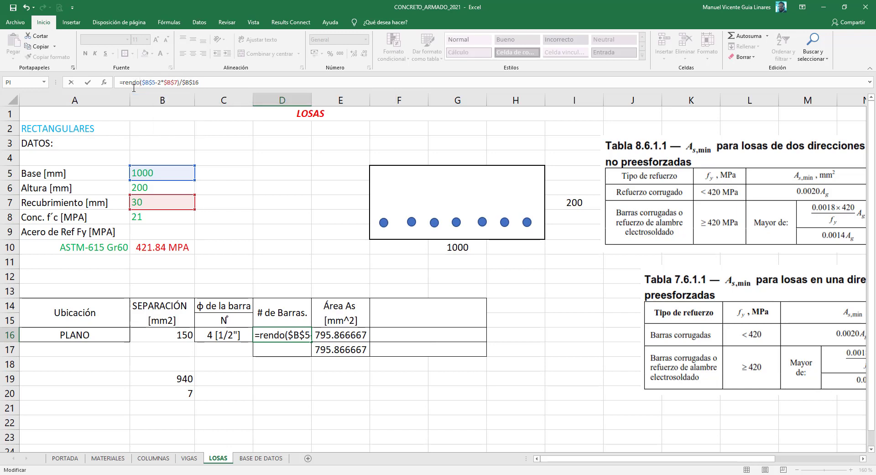
{"action": "type", "text": "n"}
{"action": "key", "text": "Escape"}
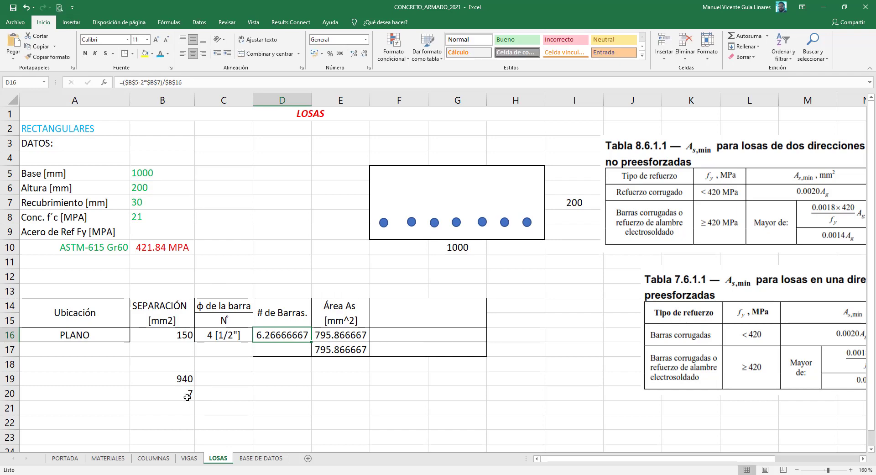
{"action": "left_click", "coordinate": [185, 393]}
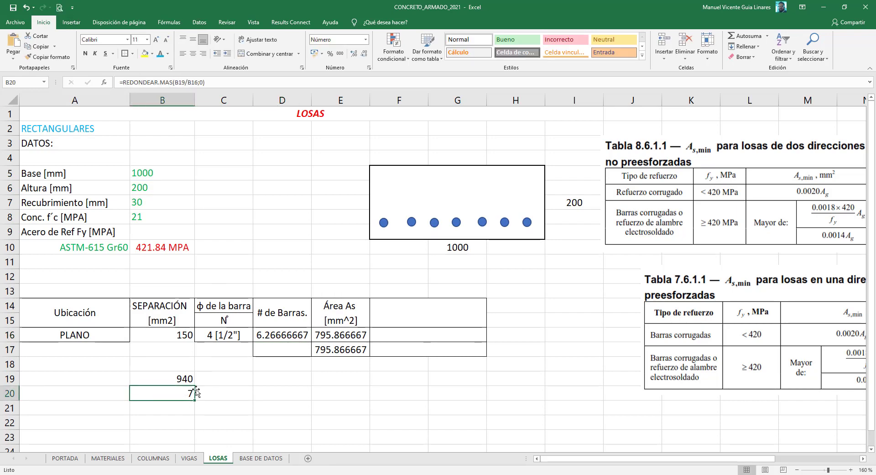
Step: Wrap D16's bar-count formula in REDONDEAR.MAS(...;0) to round it up
{"action": "left_click", "coordinate": [297, 337]}
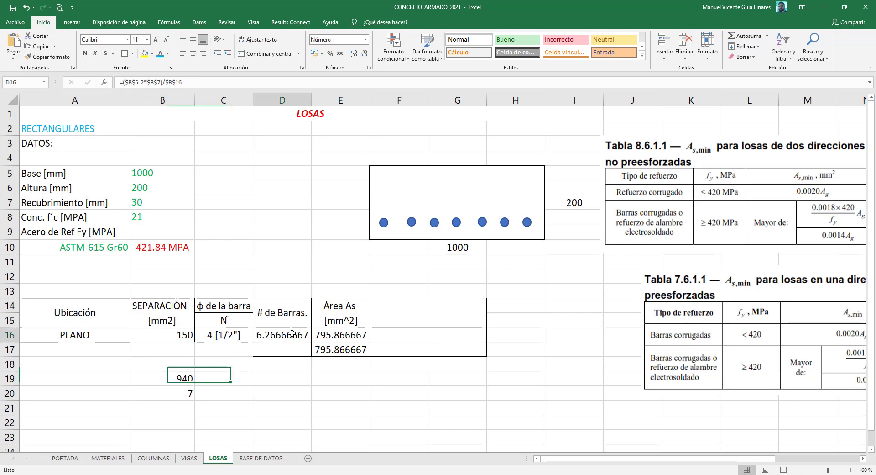
{"action": "left_click", "coordinate": [123, 82]}
{"action": "type", "text": "redo"}
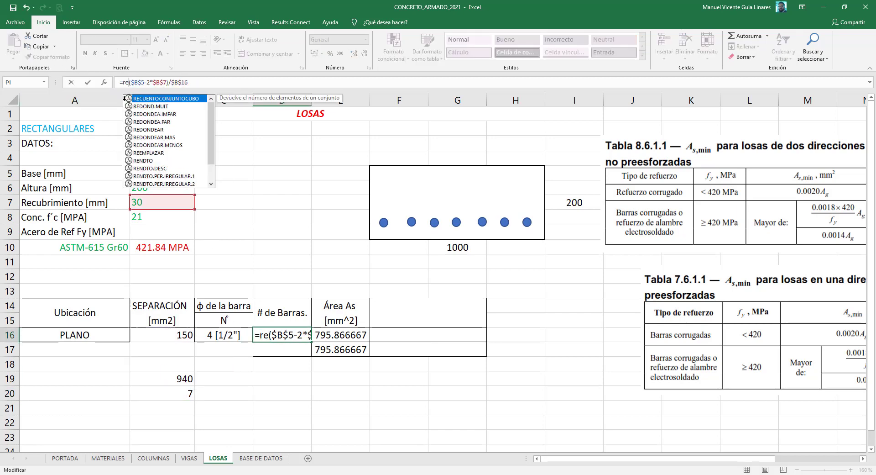
{"action": "type", "text": "n"}
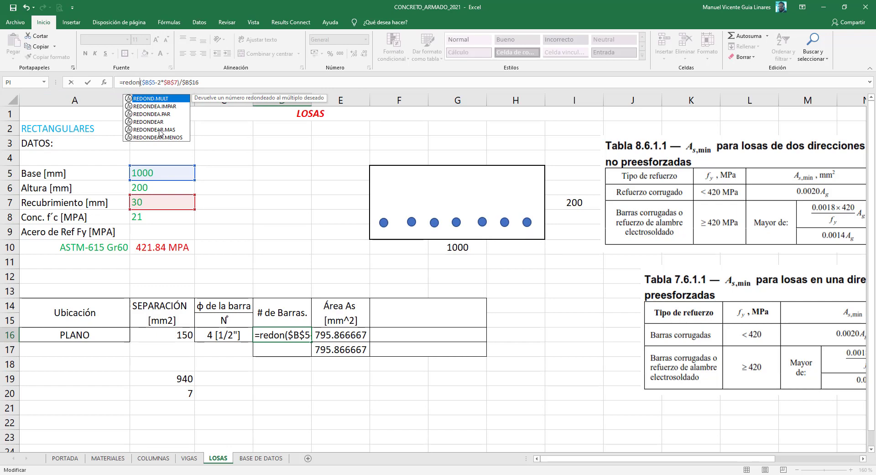
{"action": "double_click", "coordinate": [159, 130]}
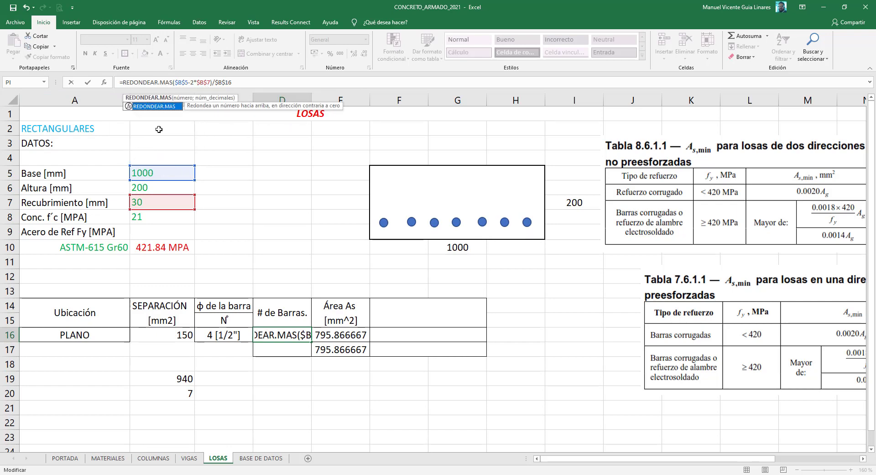
{"action": "left_click", "coordinate": [173, 82]}
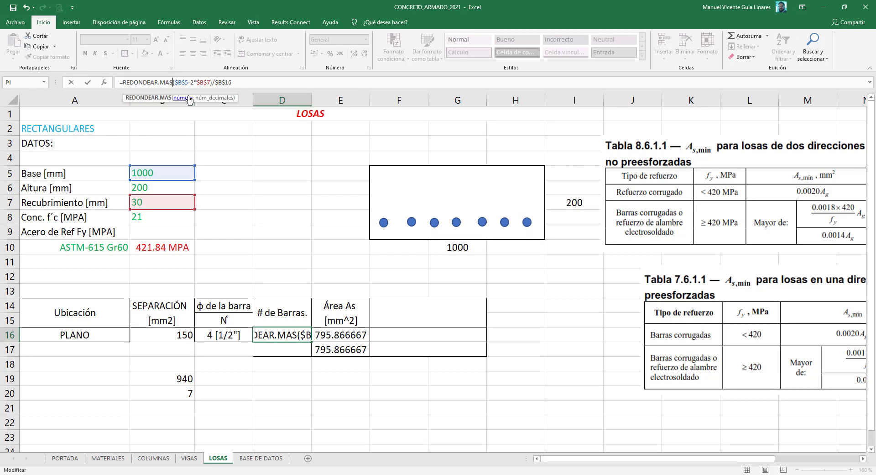
{"action": "type", "text": "("}
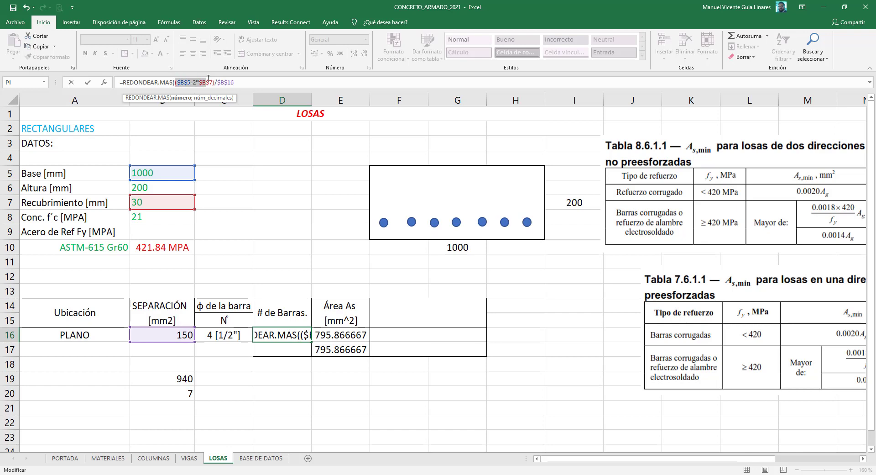
{"action": "left_click", "coordinate": [239, 84]}
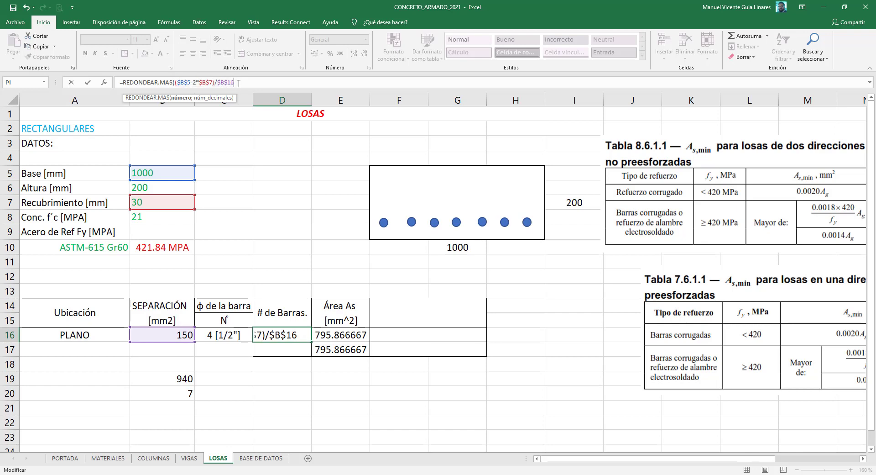
{"action": "type", "text": ";"}
{"action": "type", "text": "0"}
{"action": "type", "text": ")"}
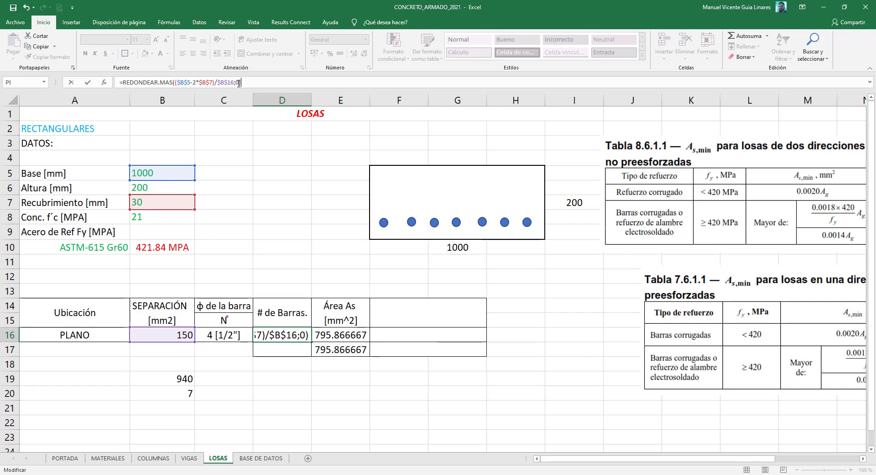
{"action": "key", "text": "Return"}
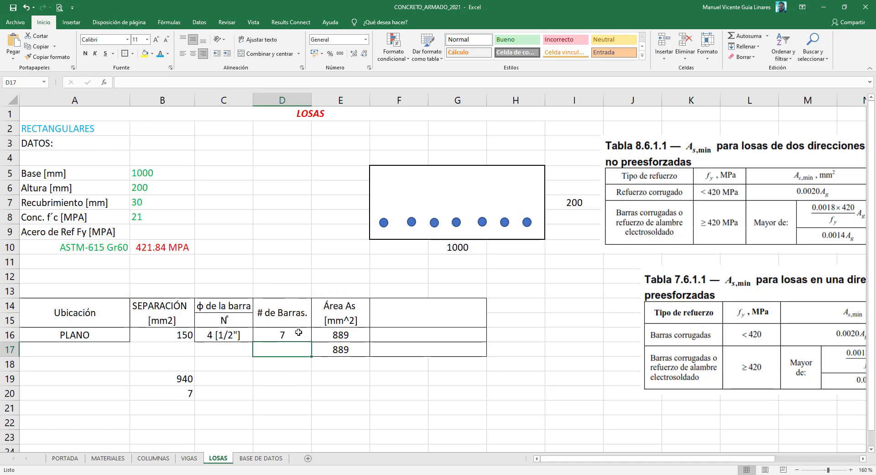
Step: Append +1 to D16's formula so it gives 8 bars and 1016 mm²
{"action": "left_click", "coordinate": [298, 334]}
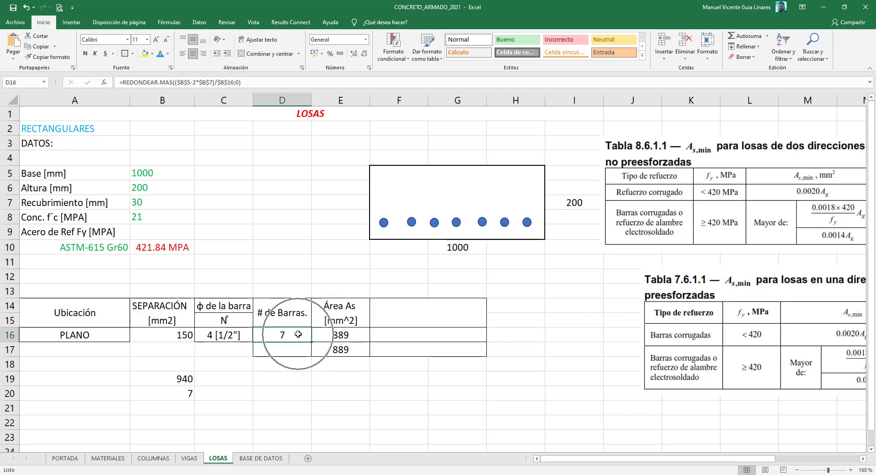
{"action": "left_click", "coordinate": [248, 81]}
{"action": "type", "text": "+1"}
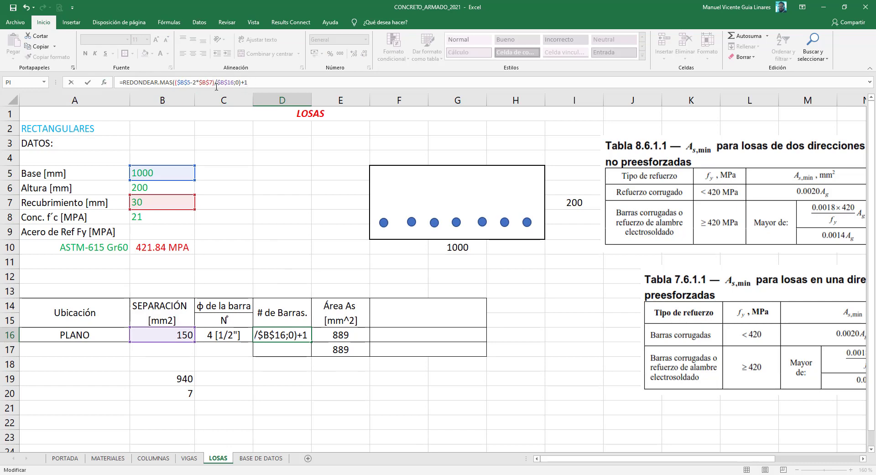
{"action": "key", "text": "Return"}
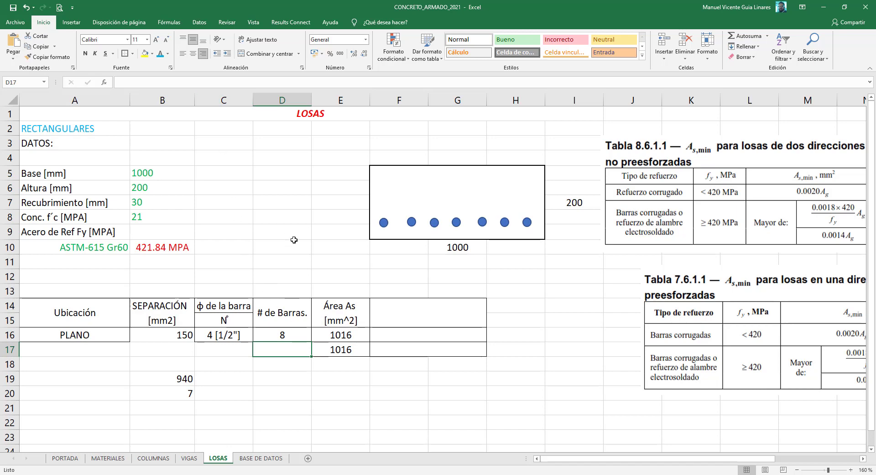
Step: Clear the leftover values 940 and 7 in B19:B20 below the table
{"action": "left_click_drag", "start_coordinate": [190, 376], "coordinate": [191, 394]}
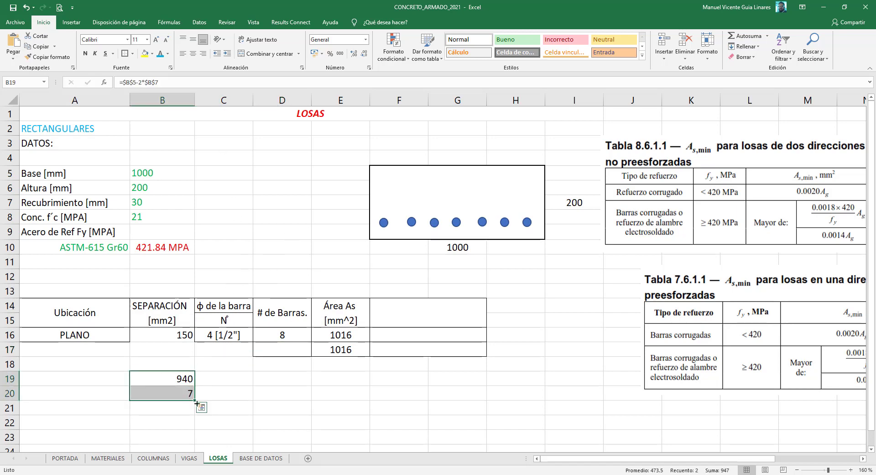
{"action": "key", "text": "Delete"}
{"action": "left_click", "coordinate": [299, 334]}
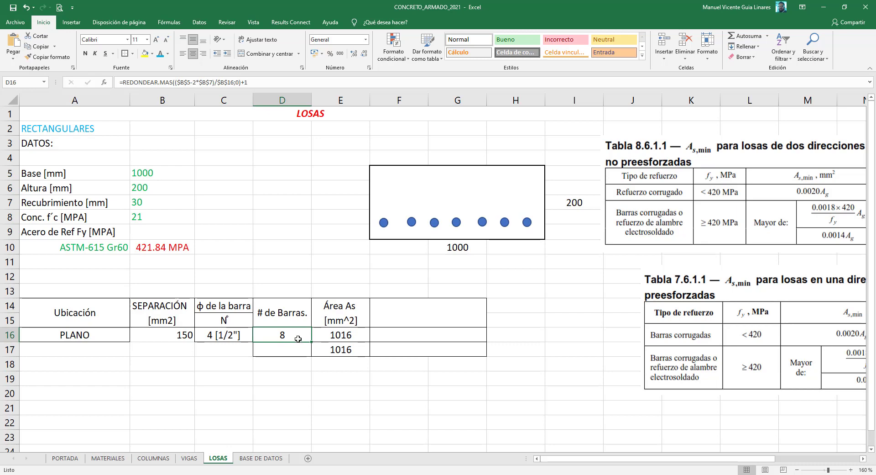
Step: Relabel the B14 spacing header to 'SEPARACIÓN _1 [mm2]'
{"action": "left_click", "coordinate": [176, 310]}
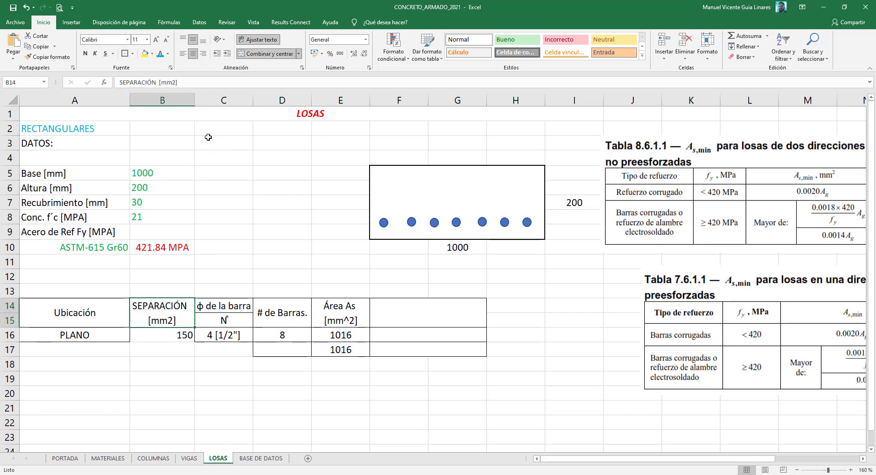
{"action": "left_click", "coordinate": [156, 82]}
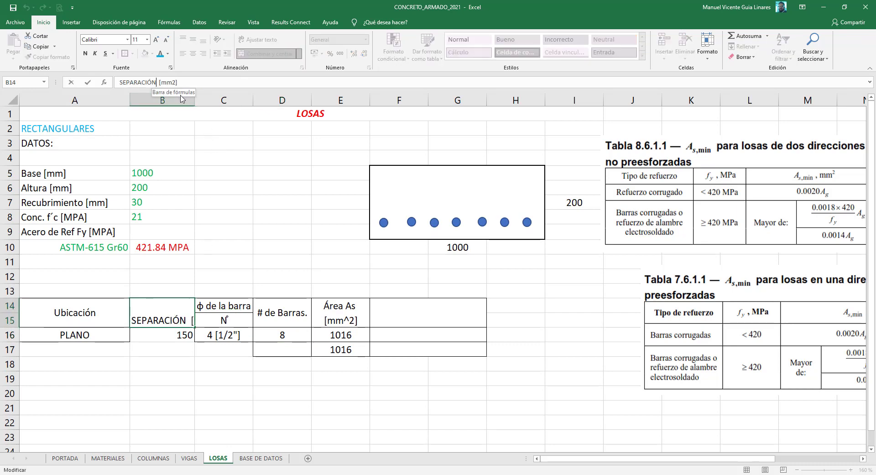
{"action": "type", "text": "_1"}
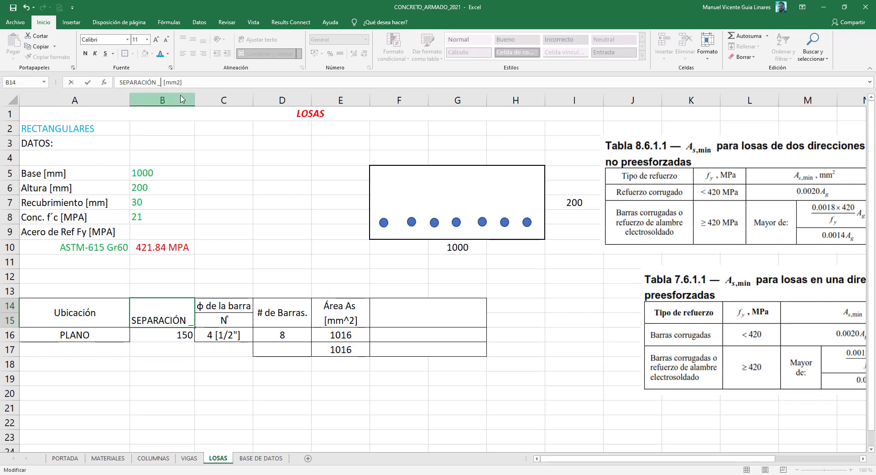
{"action": "key", "text": "Return"}
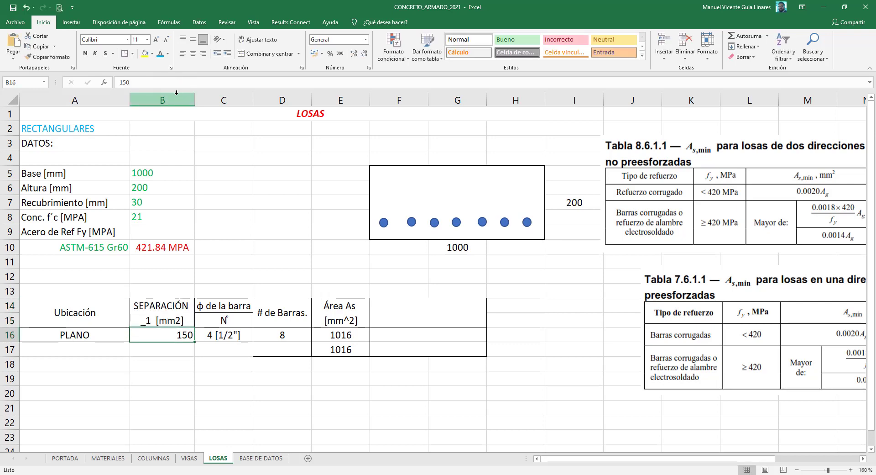
Step: Move the Área As block E14:G17 one column to the right
{"action": "left_click_drag", "start_coordinate": [339, 315], "coordinate": [347, 351]}
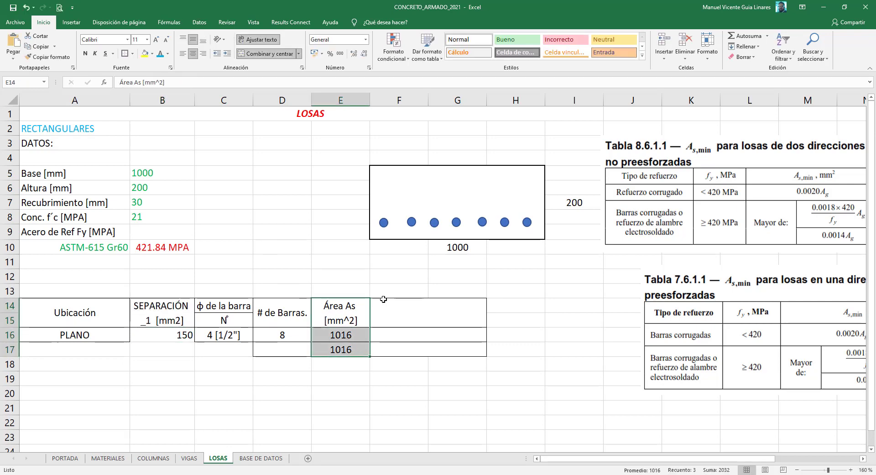
{"action": "left_click", "coordinate": [407, 303]}
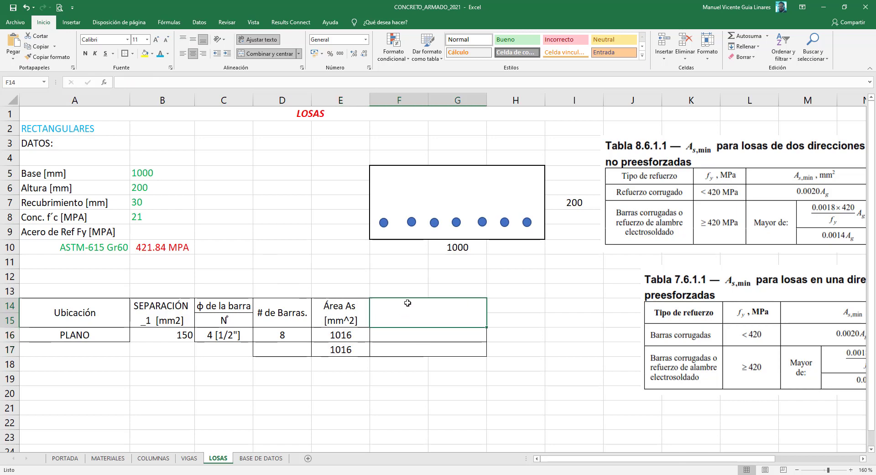
{"action": "left_click_drag", "start_coordinate": [354, 301], "coordinate": [410, 349]}
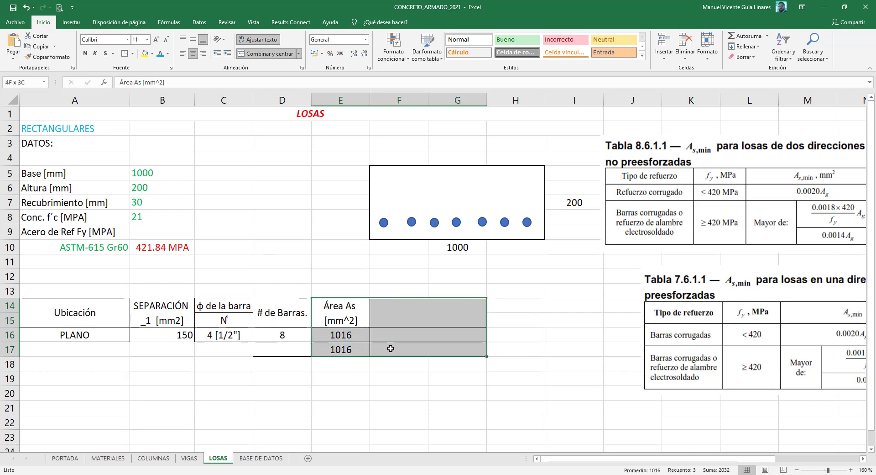
{"action": "mouse_move", "coordinate": [358, 296]}
{"action": "left_mouse_down"}
{"action": "mouse_move", "coordinate": [457, 348]}
{"action": "mouse_move", "coordinate": [419, 365]}
{"action": "mouse_move", "coordinate": [419, 307]}
{"action": "left_mouse_up"}
{"action": "left_click", "coordinate": [347, 304]}
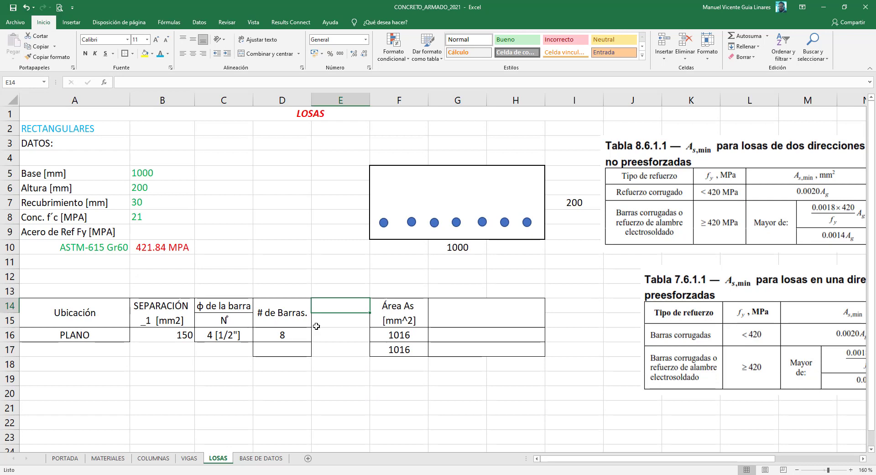
Step: Copy the B14 SEPARACIÓN header into E14
{"action": "type", "text": "sel"}
{"action": "key", "text": "BackSpace"}
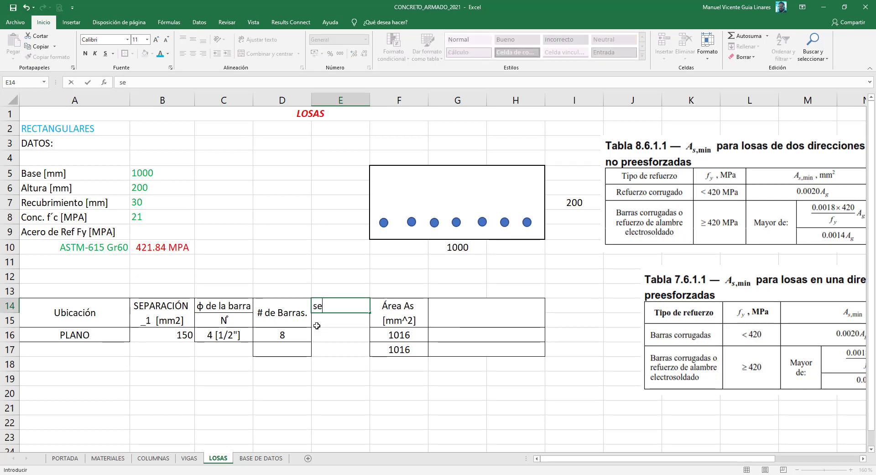
{"action": "key", "text": "BackSpace"}
{"action": "key", "text": "BackSpace"}
{"action": "key", "text": "Escape"}
{"action": "left_click", "coordinate": [188, 314]}
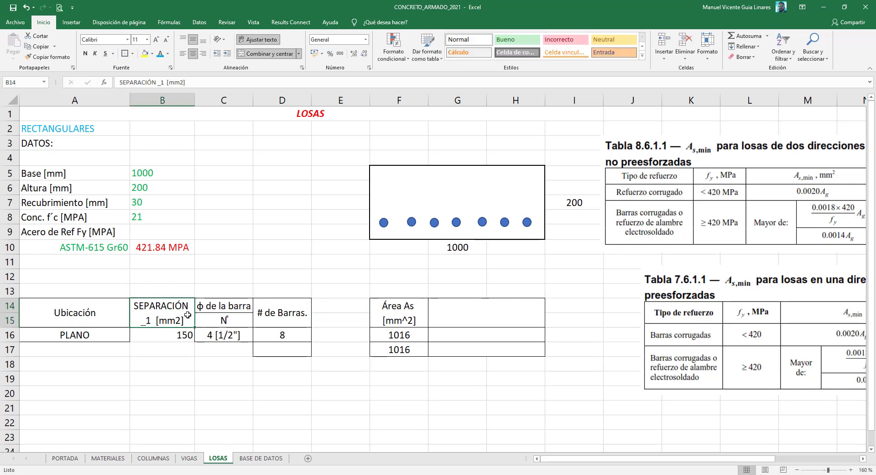
{"action": "key", "text": "ctrl+c"}
{"action": "left_click", "coordinate": [323, 305]}
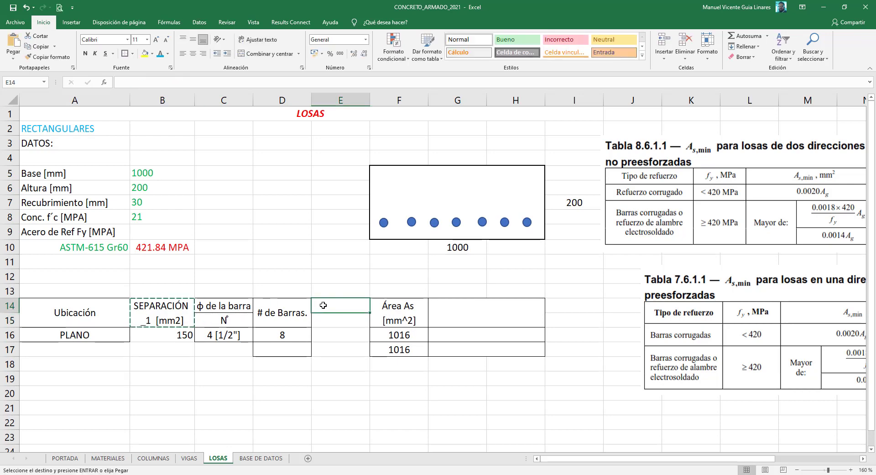
{"action": "key", "text": "ctrl+v"}
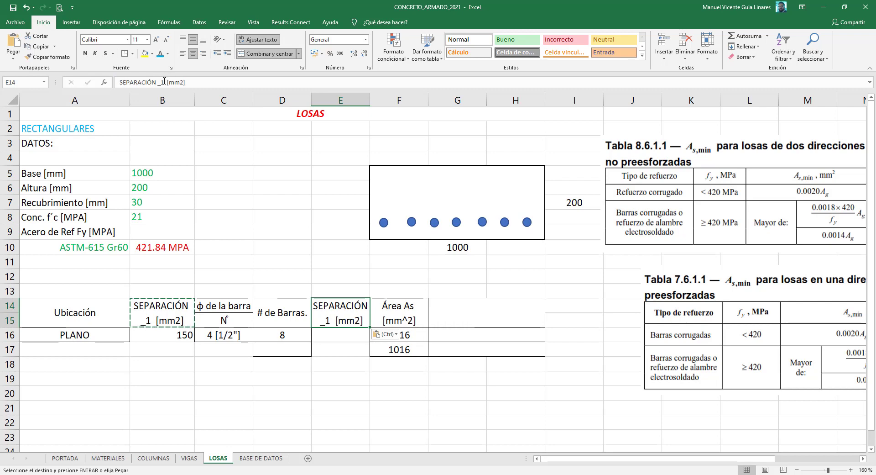
Step: Edit the E14 header to read 'SEPARACIÓN F [mm2]'
{"action": "double_click", "coordinate": [164, 81]}
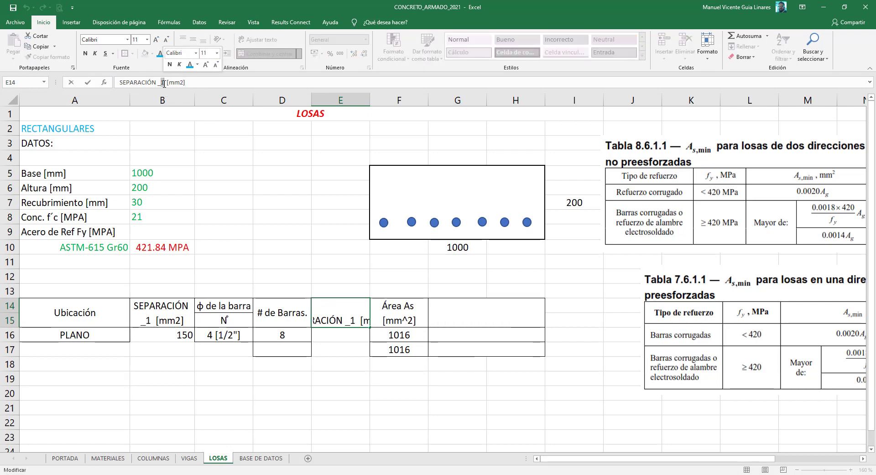
{"action": "type", "text": "f"}
{"action": "key", "text": "Return"}
{"action": "key", "text": "Up"}
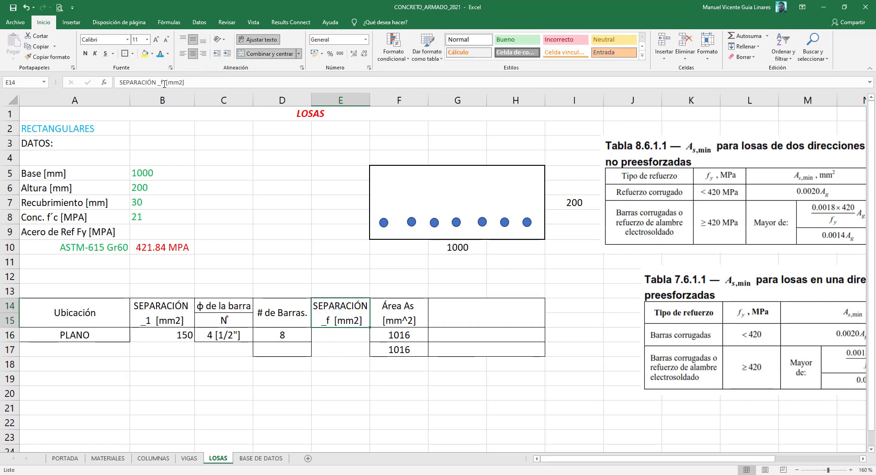
{"action": "left_click", "coordinate": [158, 83]}
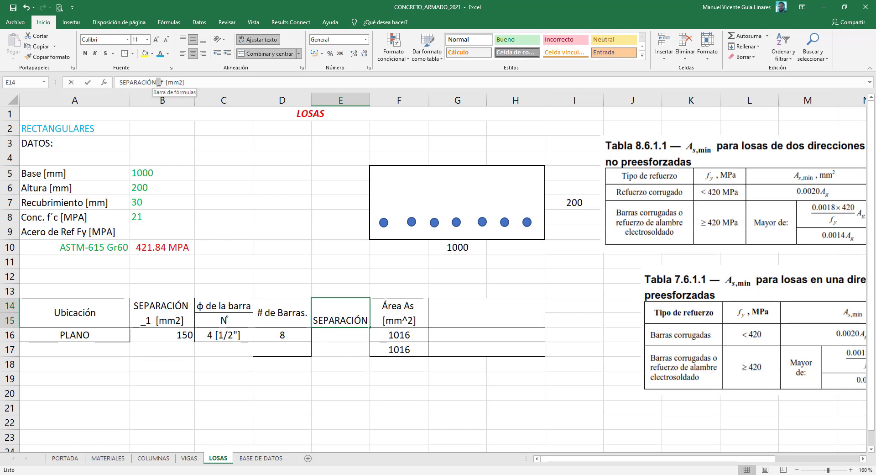
{"action": "key", "text": "BackSpace"}
{"action": "type", "text": "F"}
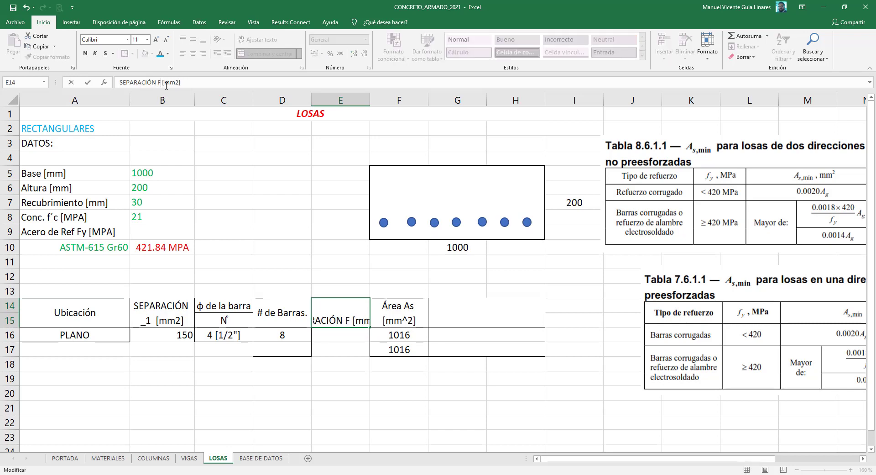
{"action": "key", "text": "Return"}
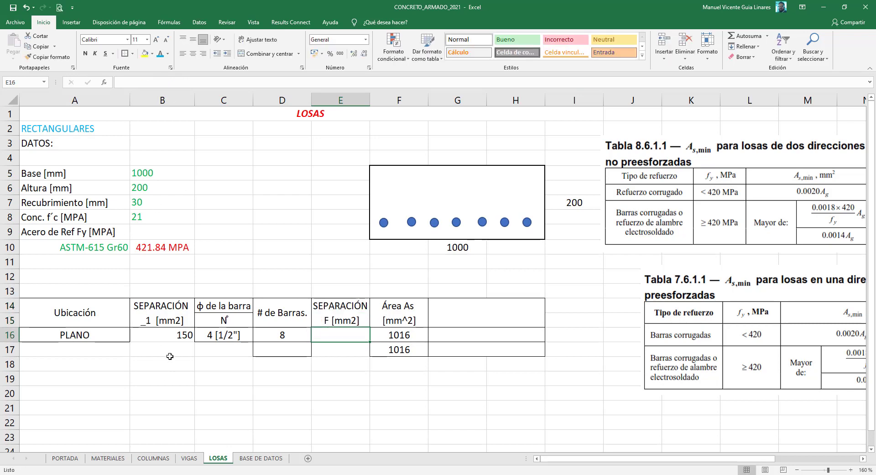
Step: Rename the B14 header to 'SEPARACIÓN I [mm2]'
{"action": "left_click", "coordinate": [162, 316]}
{"action": "left_click", "coordinate": [158, 82]}
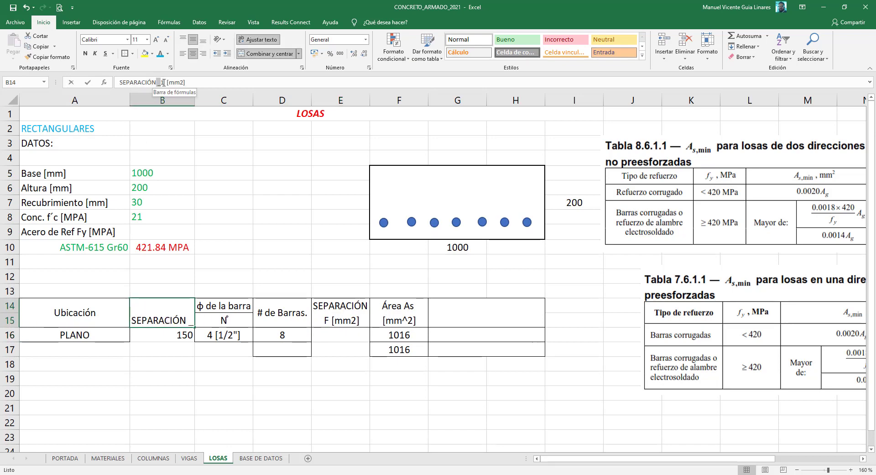
{"action": "key", "text": "Delete"}
{"action": "key", "text": "Delete"}
{"action": "type", "text": "I"}
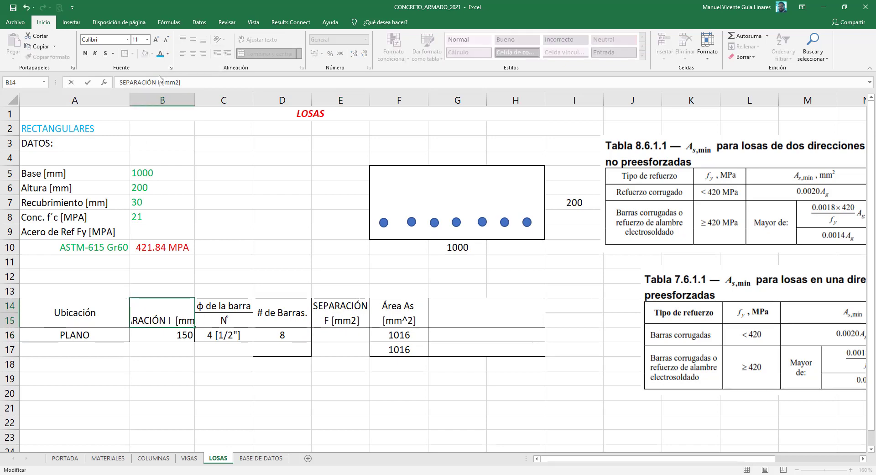
{"action": "key", "text": "Return"}
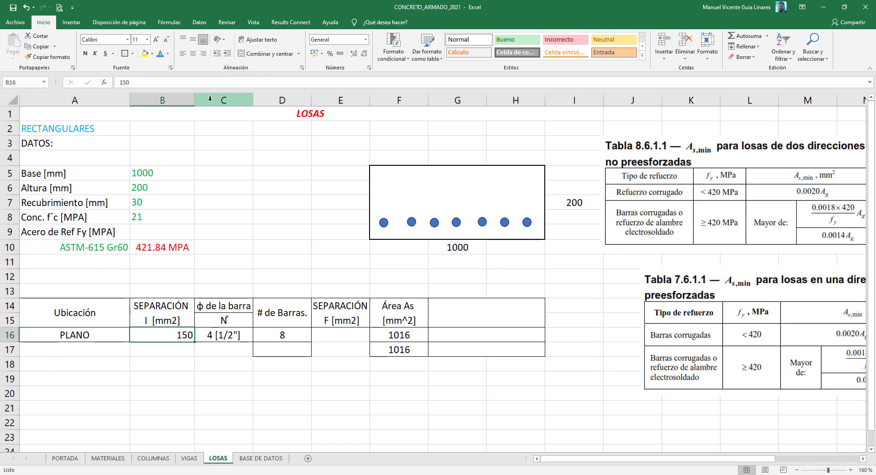
Step: Widen columns B and E to fit the SEPARACIÓN headers
{"action": "left_click_drag", "start_coordinate": [195, 98], "coordinate": [205, 97]}
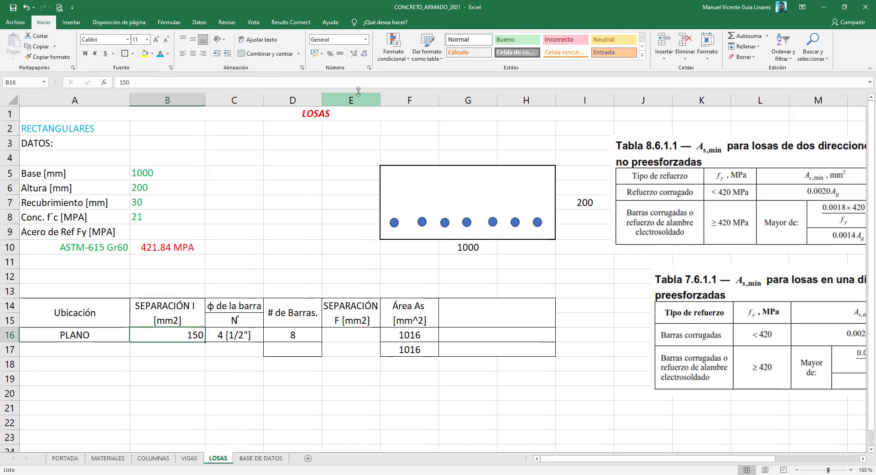
{"action": "left_click_drag", "start_coordinate": [380, 95], "coordinate": [391, 98]}
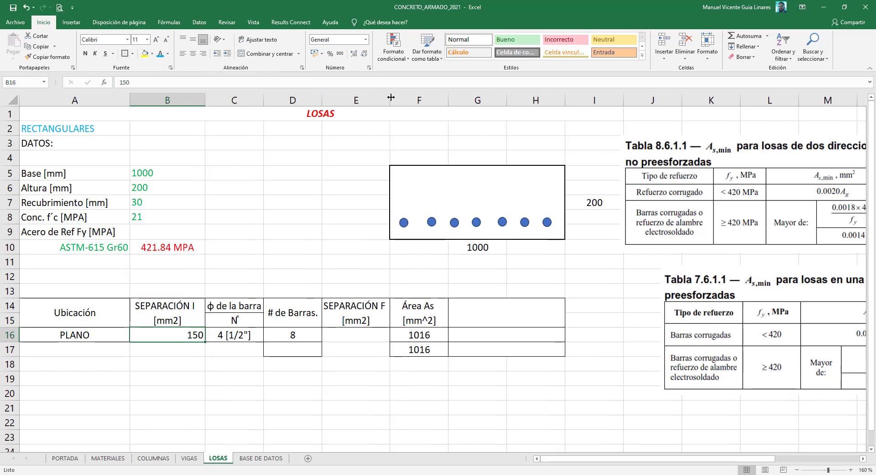
{"action": "left_click", "coordinate": [372, 336]}
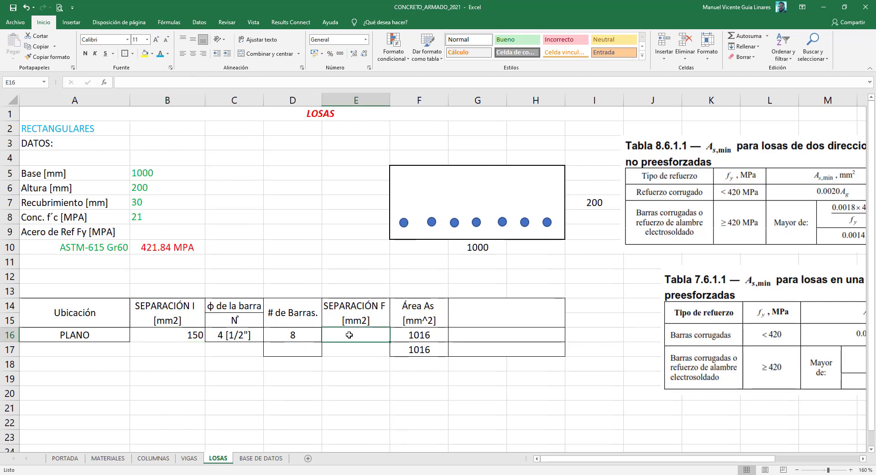
Step: Centre the 150 spacing value in B16 and begin a formula in E16
{"action": "left_click", "coordinate": [179, 334]}
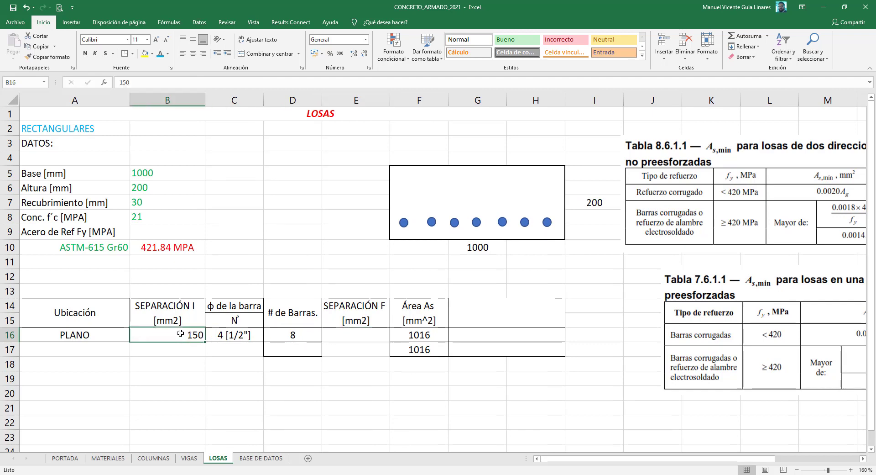
{"action": "left_click", "coordinate": [193, 53]}
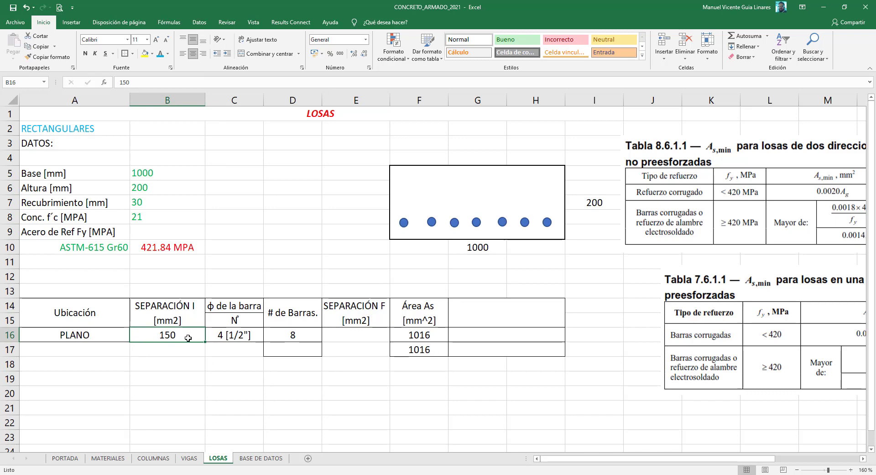
{"action": "left_click", "coordinate": [361, 335]}
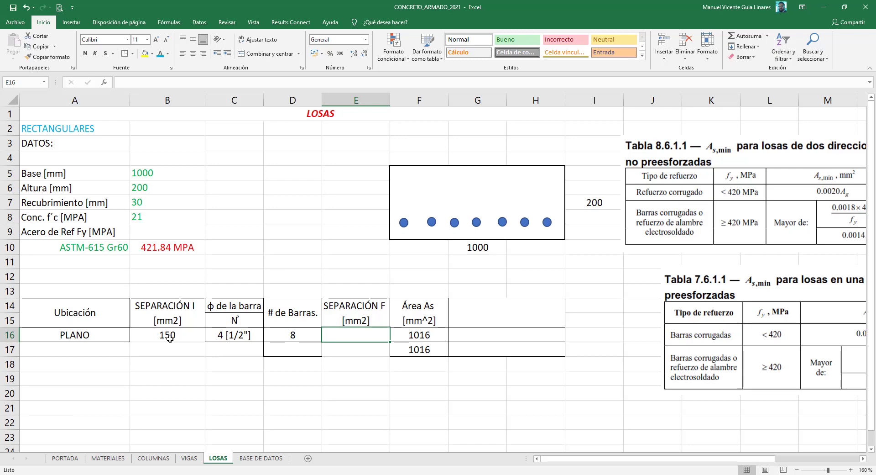
{"action": "type", "text": "="}
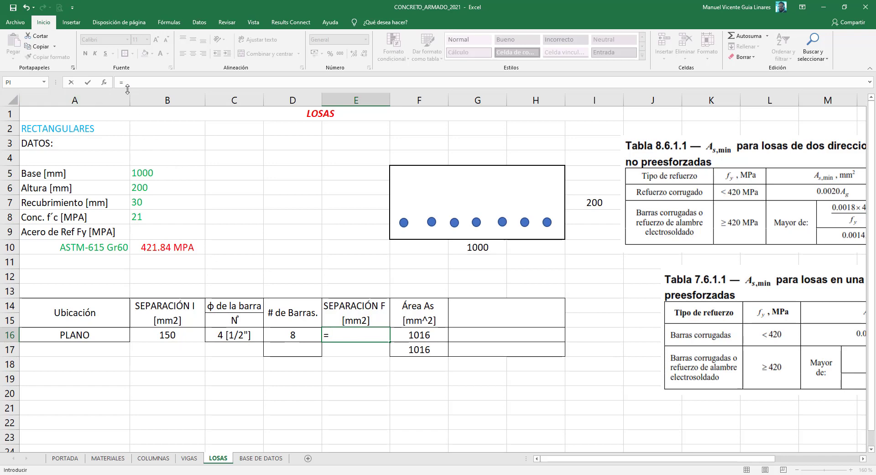
Step: Complete E16 as =($B$5-2*$B$7)/($D$16-1), giving a final spacing of 134.2857143
{"action": "left_click", "coordinate": [150, 83]}
{"action": "left_click", "coordinate": [191, 177]}
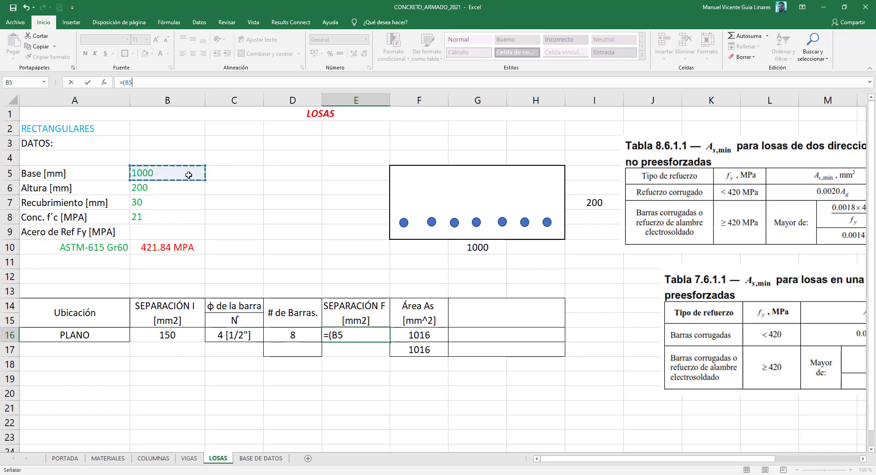
{"action": "key", "text": "F4"}
{"action": "type", "text": "$B$5-2*"}
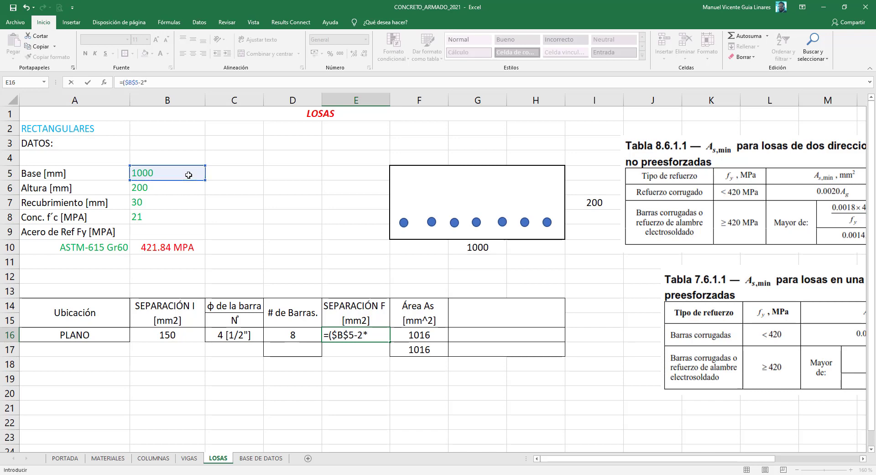
{"action": "left_click", "coordinate": [158, 205]}
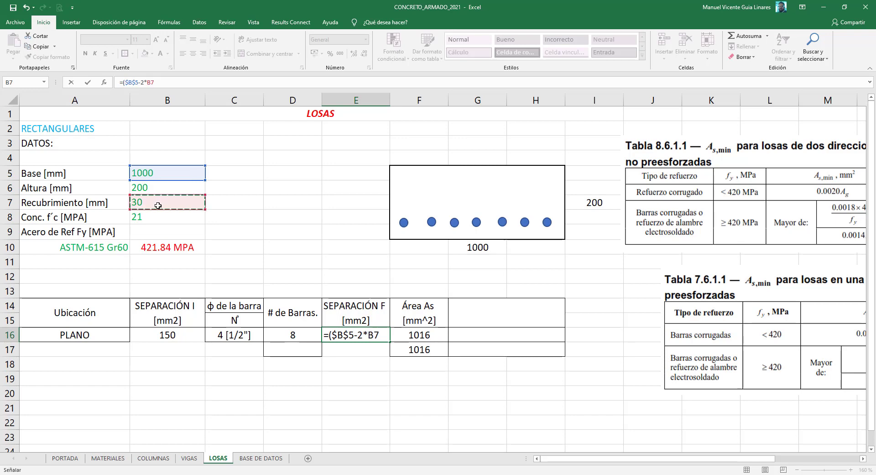
{"action": "key", "text": "F4"}
{"action": "type", "text": "$B$7)/("}
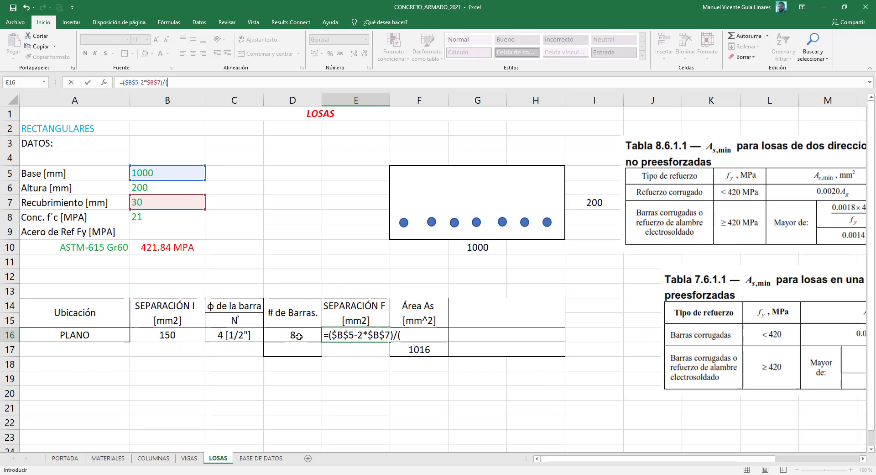
{"action": "left_click", "coordinate": [299, 336]}
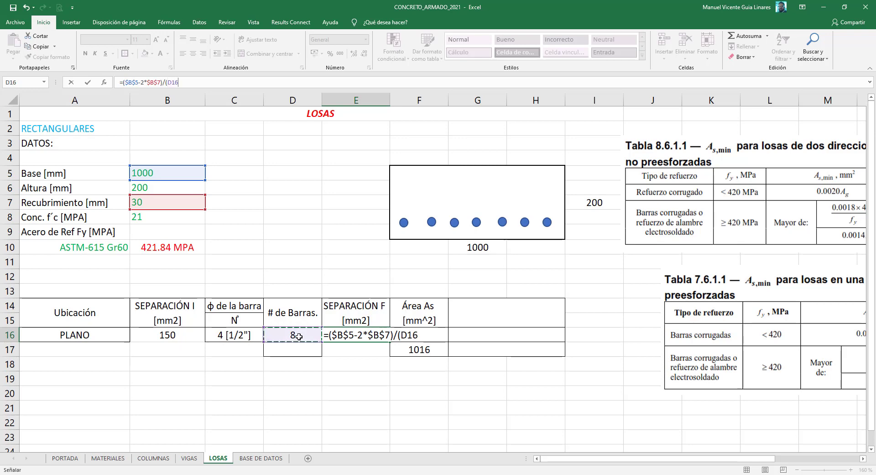
{"action": "type", "text": "-1"}
{"action": "type", "text": ")"}
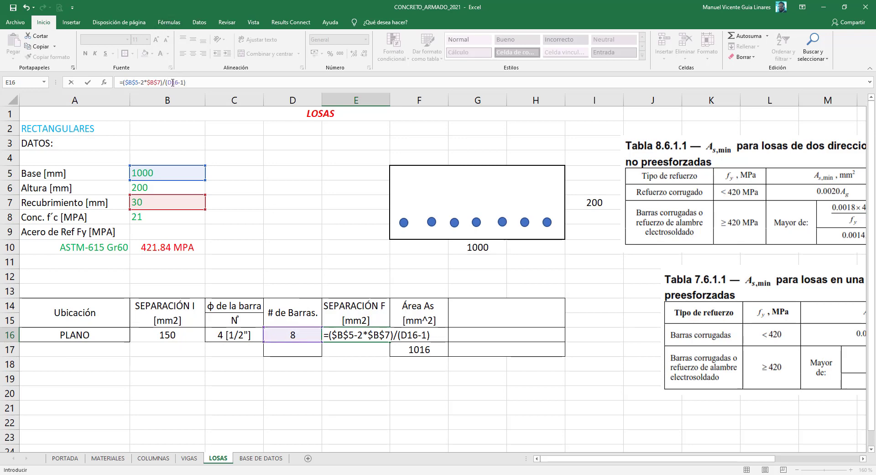
{"action": "left_click", "coordinate": [173, 82]}
{"action": "key", "text": "F4"}
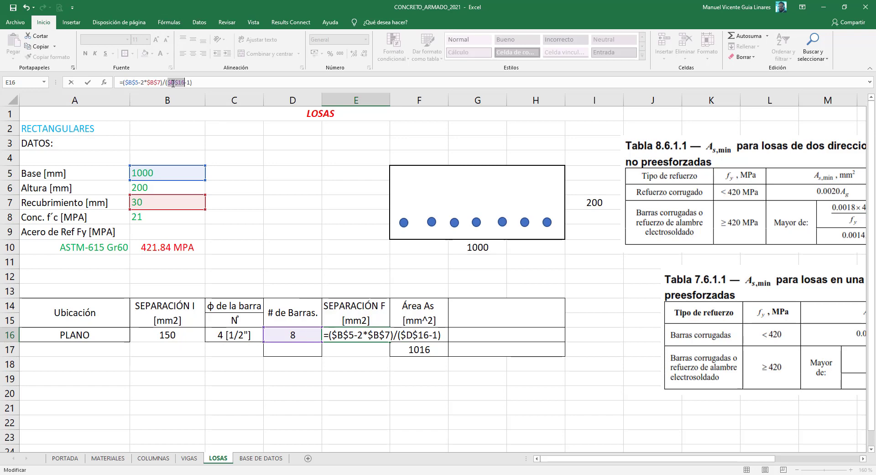
{"action": "key", "text": "Return"}
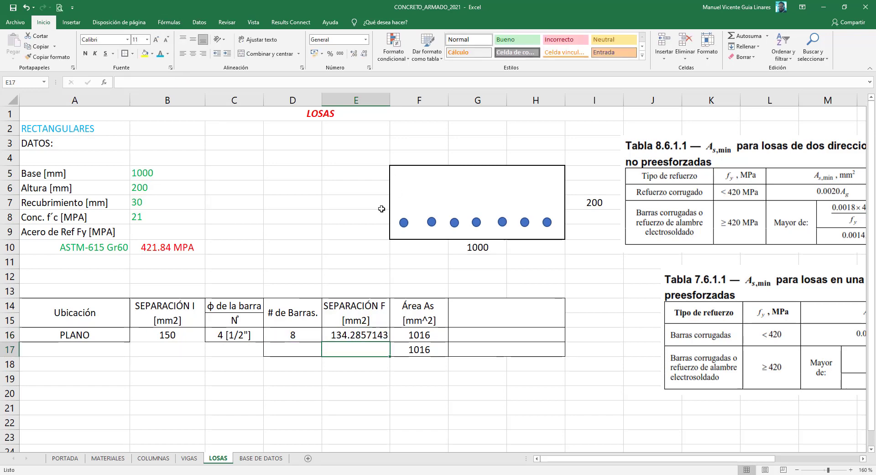
Step: Format E16 to one decimal (134.3) and centre it horizontally and vertically
{"action": "left_click", "coordinate": [367, 332]}
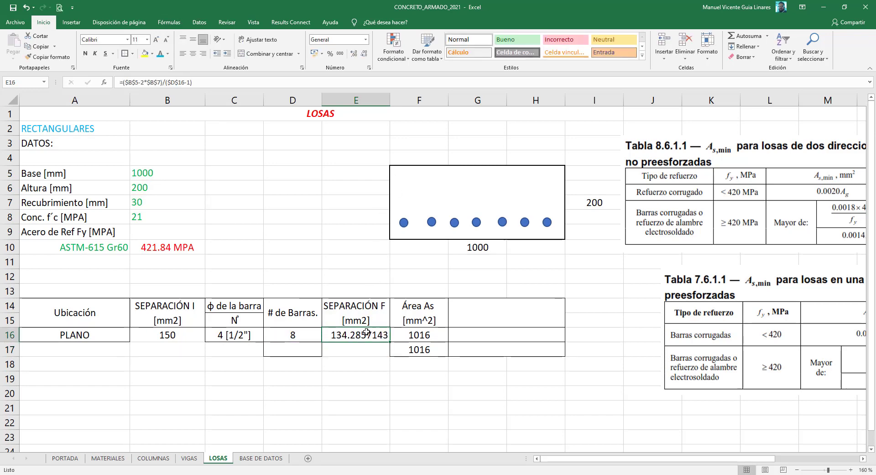
{"action": "left_click", "coordinate": [364, 55]}
{"action": "left_click", "coordinate": [364, 55]}
{"action": "left_click", "coordinate": [365, 54]}
{"action": "left_click", "coordinate": [365, 55]}
{"action": "left_click", "coordinate": [365, 54]}
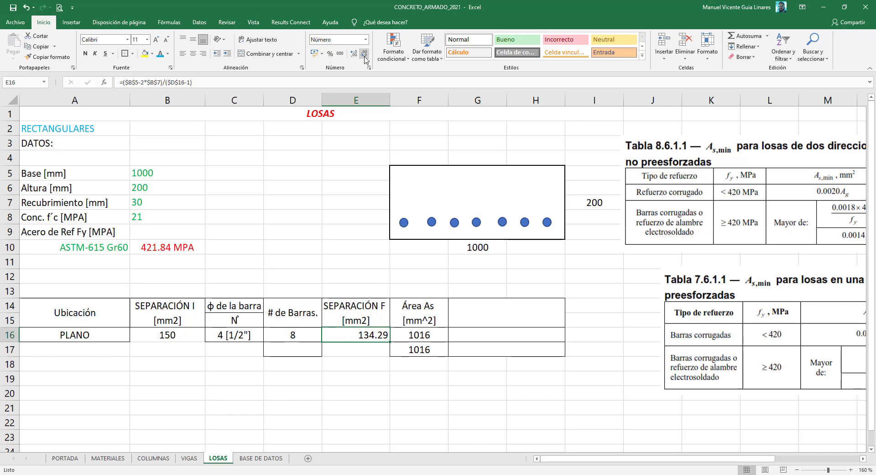
{"action": "left_click", "coordinate": [365, 57]}
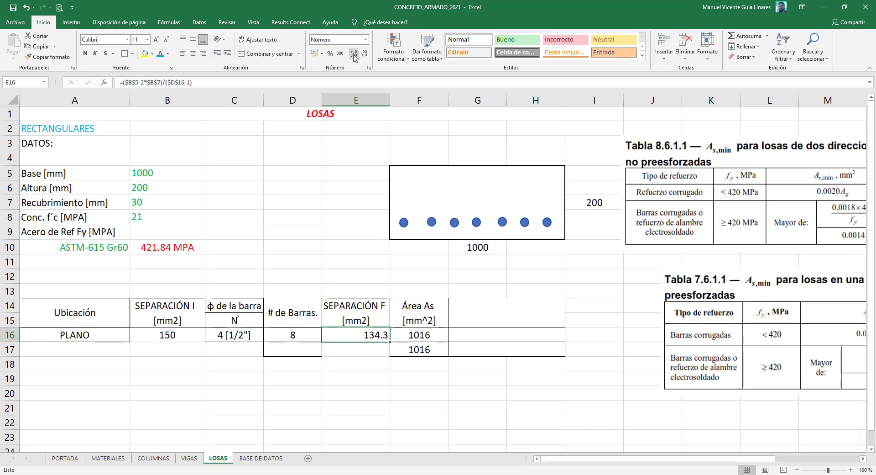
{"action": "left_click", "coordinate": [193, 54]}
{"action": "left_click", "coordinate": [193, 40]}
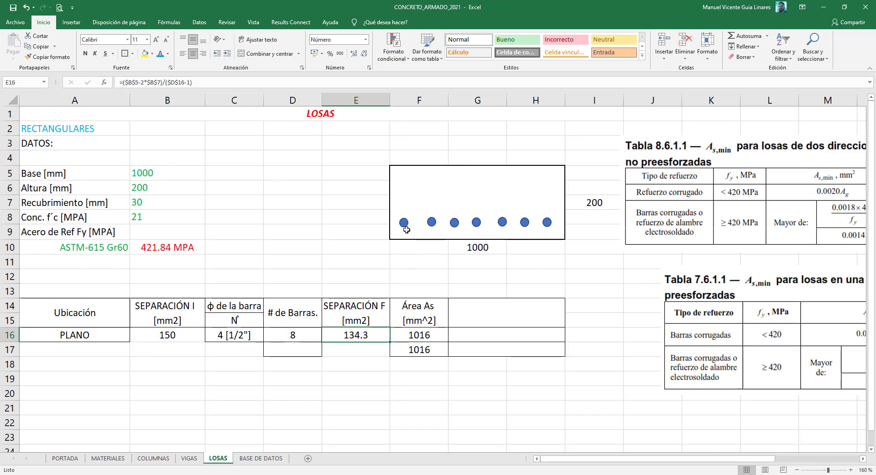
{"action": "left_click", "coordinate": [176, 334]}
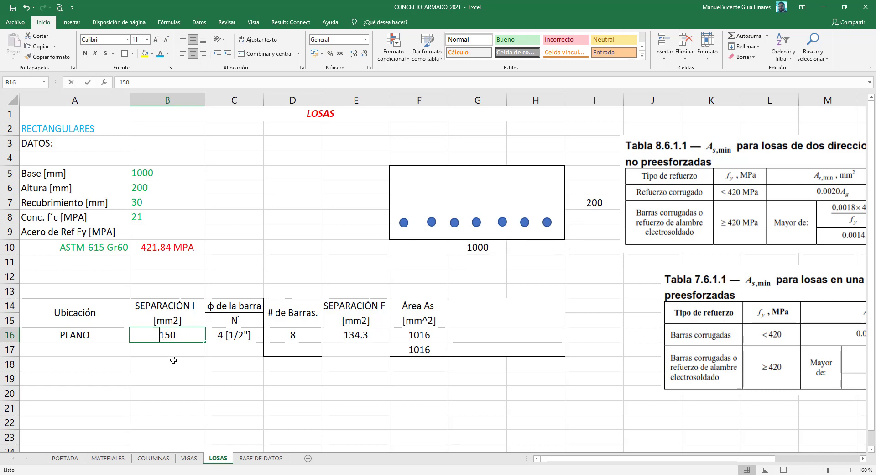
Step: Try initial spacings 100, 110, 105, 200 and finally 250 in B16, giving 5 bars
{"action": "type", "text": "100"}
{"action": "key", "text": "Return"}
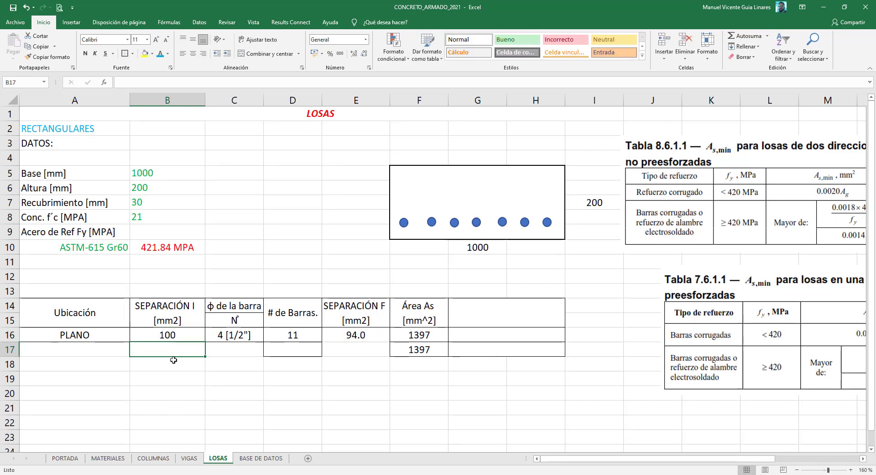
{"action": "key", "text": "Up"}
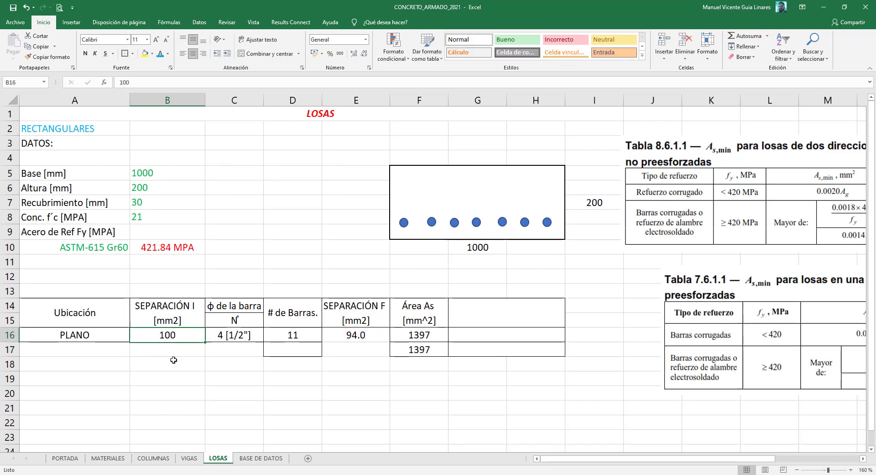
{"action": "type", "text": "110"}
{"action": "key", "text": "Return"}
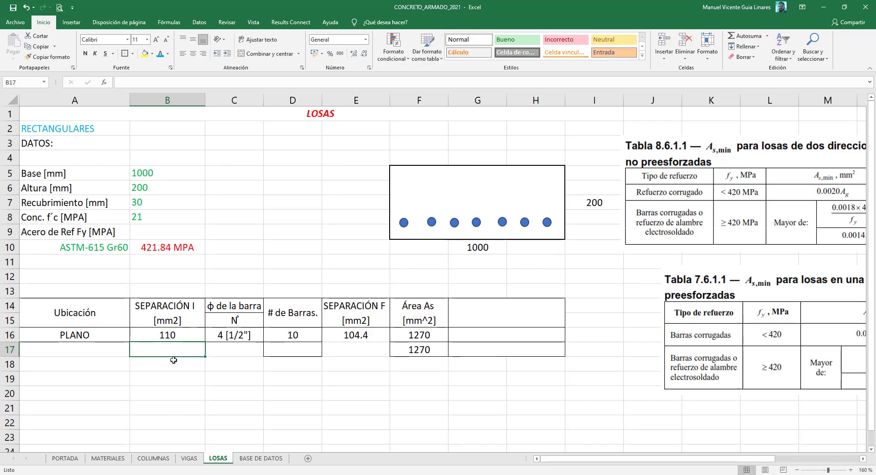
{"action": "key", "text": "Up"}
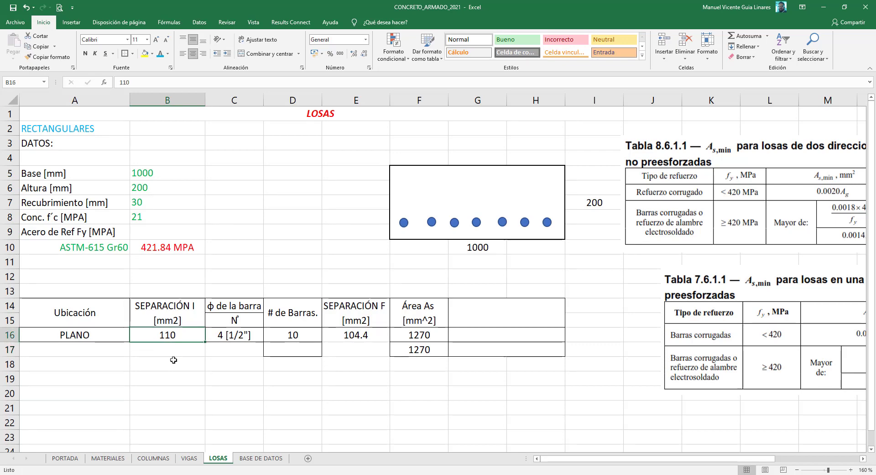
{"action": "type", "text": "105"}
{"action": "key", "text": "Return"}
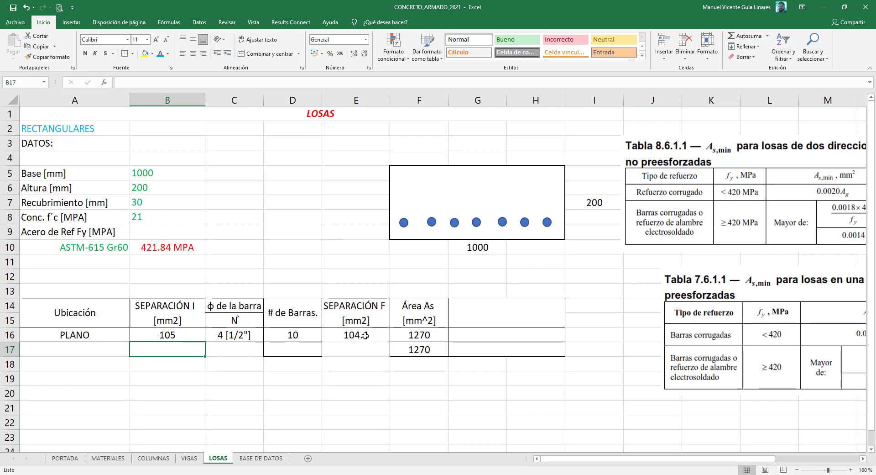
{"action": "left_click", "coordinate": [168, 334]}
{"action": "type", "text": "200"}
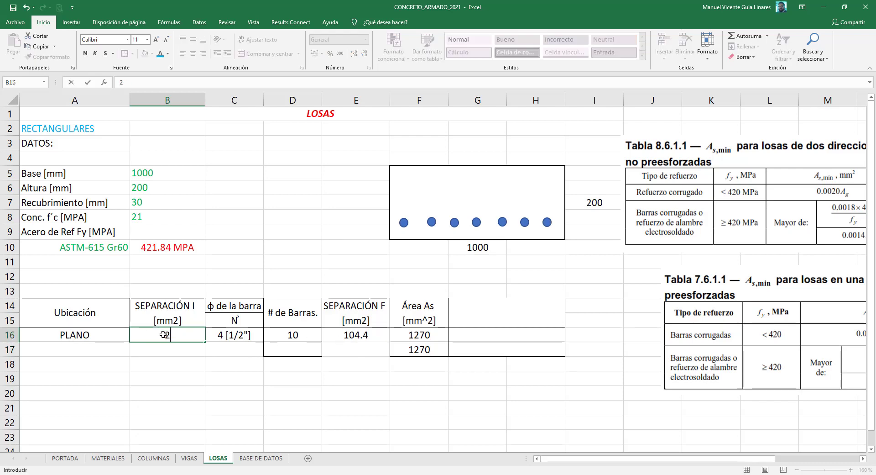
{"action": "key", "text": "Return"}
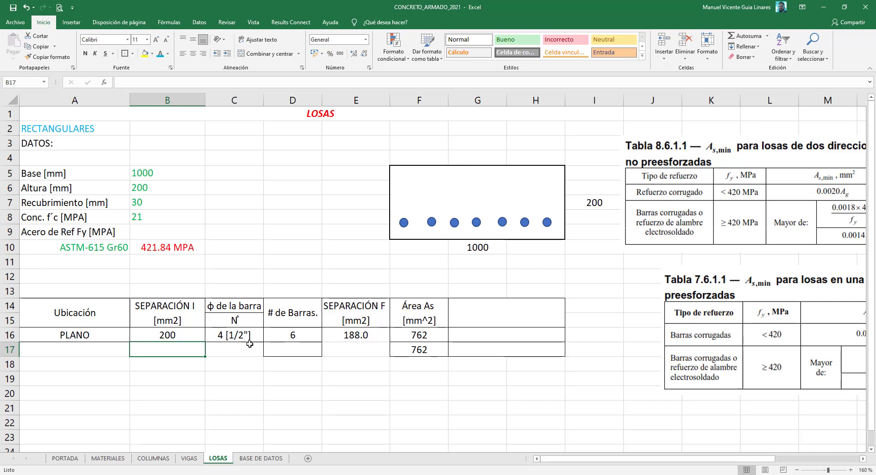
{"action": "left_click", "coordinate": [201, 337]}
{"action": "type", "text": "25"}
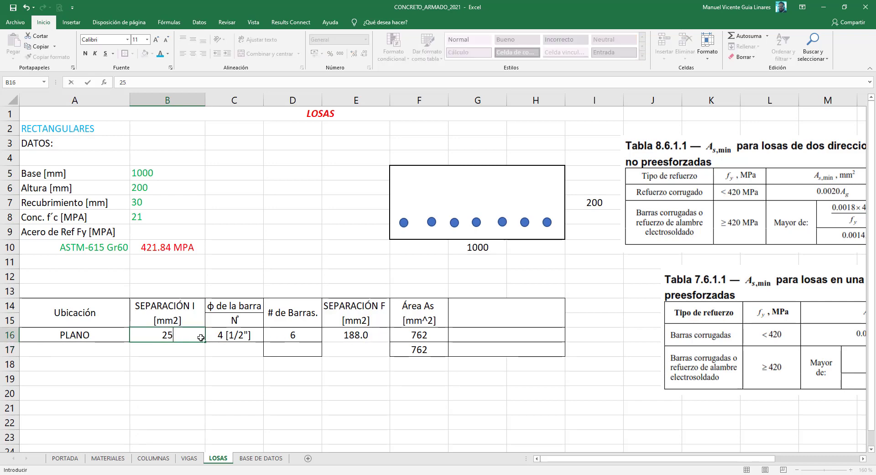
{"action": "type", "text": "0"}
{"action": "key", "text": "Return"}
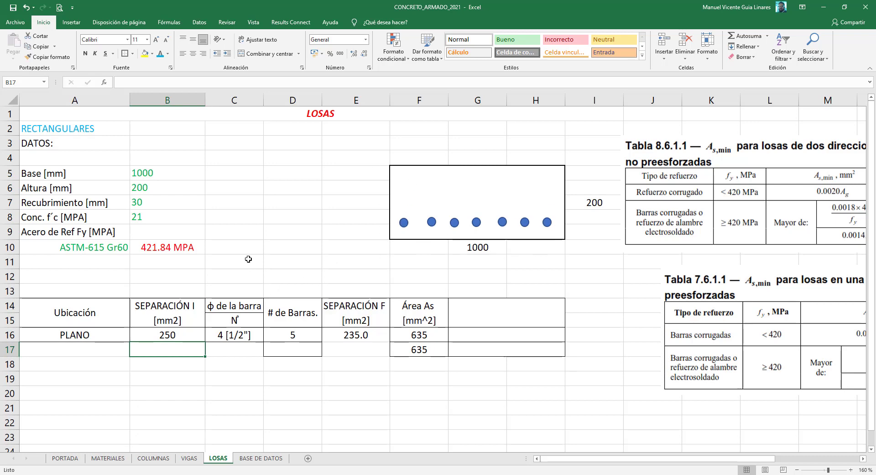
Step: Set the cover in B7 to 0 and the initial spacing in B16 to 150
{"action": "left_click", "coordinate": [148, 202]}
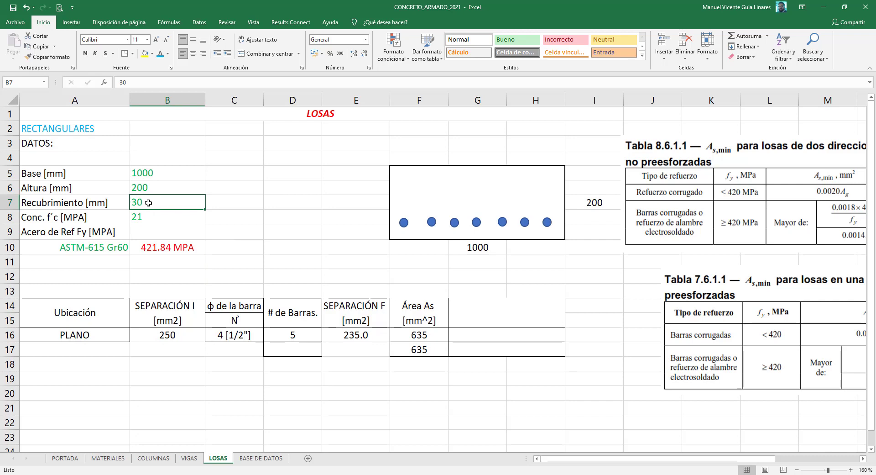
{"action": "type", "text": "0"}
{"action": "key", "text": "Return"}
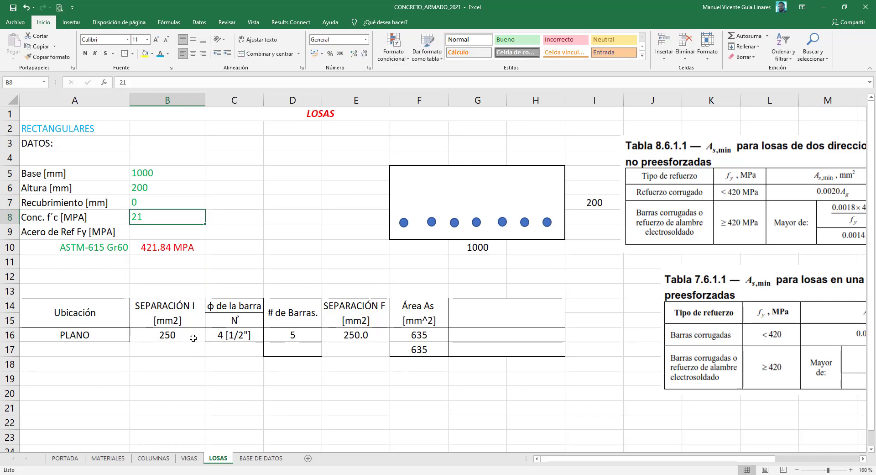
{"action": "left_click", "coordinate": [193, 336]}
{"action": "key", "text": "Delete"}
{"action": "type", "text": "1"}
{"action": "key", "text": "Return"}
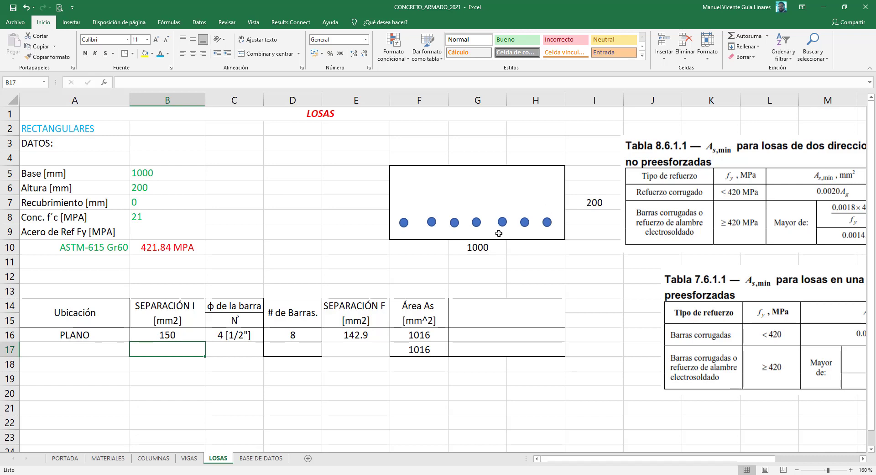
Step: Change the slab base in B5 to 1050, then 4000, and the cover to 30
{"action": "left_click", "coordinate": [171, 172]}
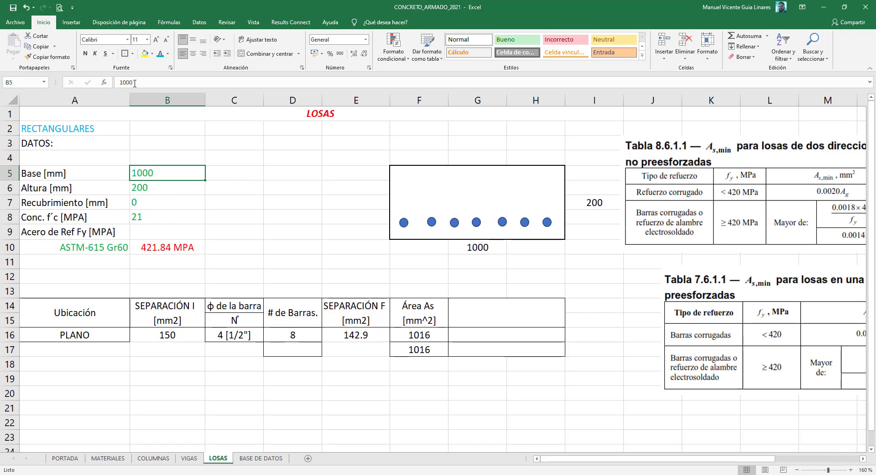
{"action": "left_click", "coordinate": [135, 83]}
{"action": "key", "text": "BackSpace"}
{"action": "key", "text": "BackSpace"}
{"action": "type", "text": "5"}
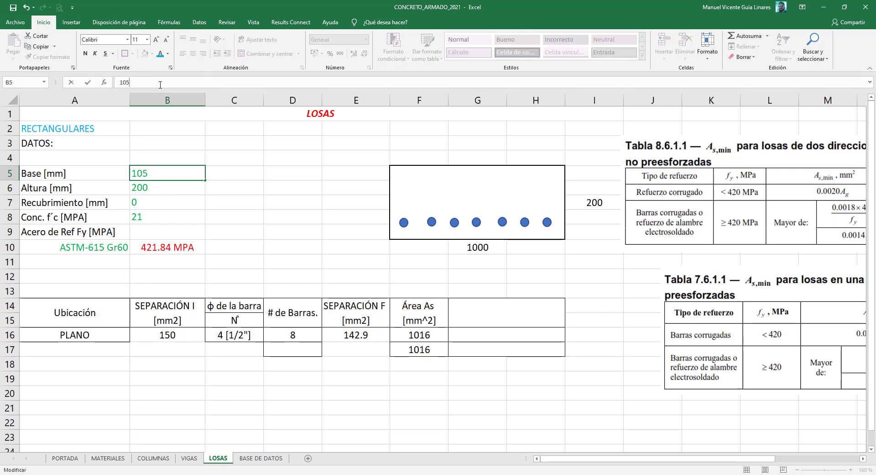
{"action": "key", "text": "Return"}
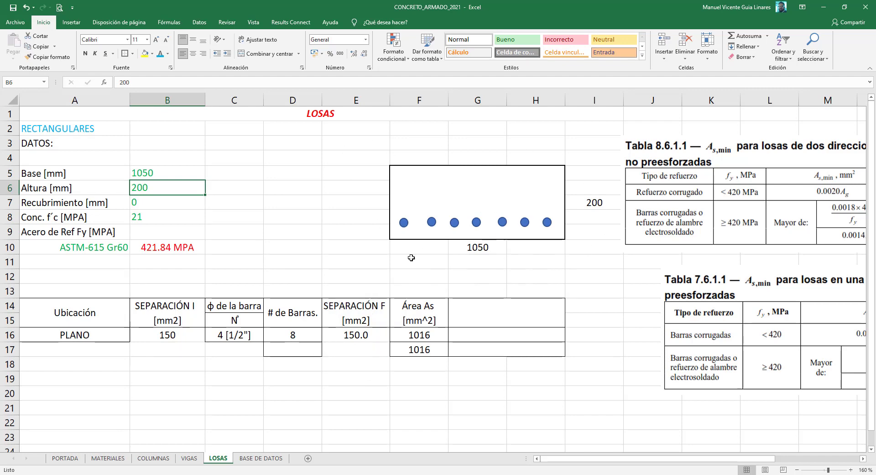
{"action": "left_click", "coordinate": [173, 175]}
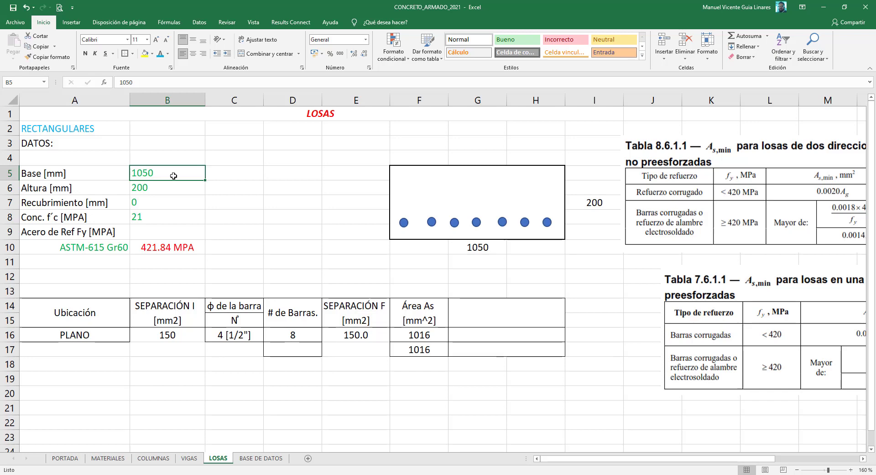
{"action": "type", "text": "40"}
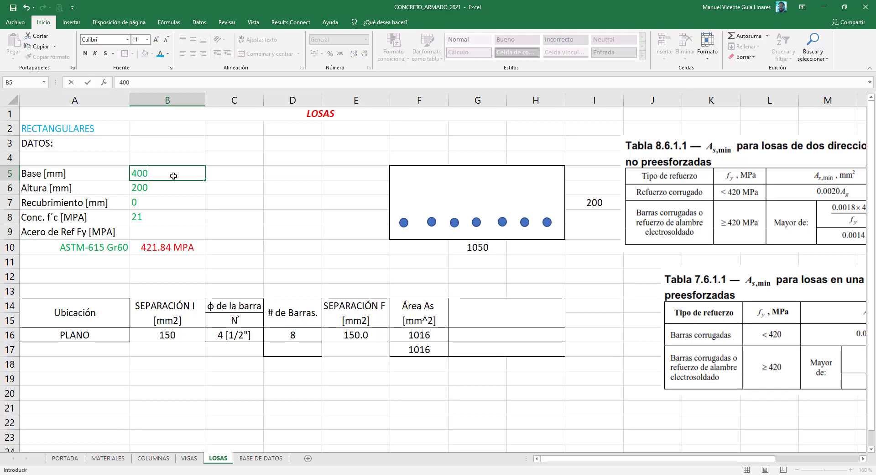
{"action": "type", "text": "0"}
{"action": "key", "text": "Return"}
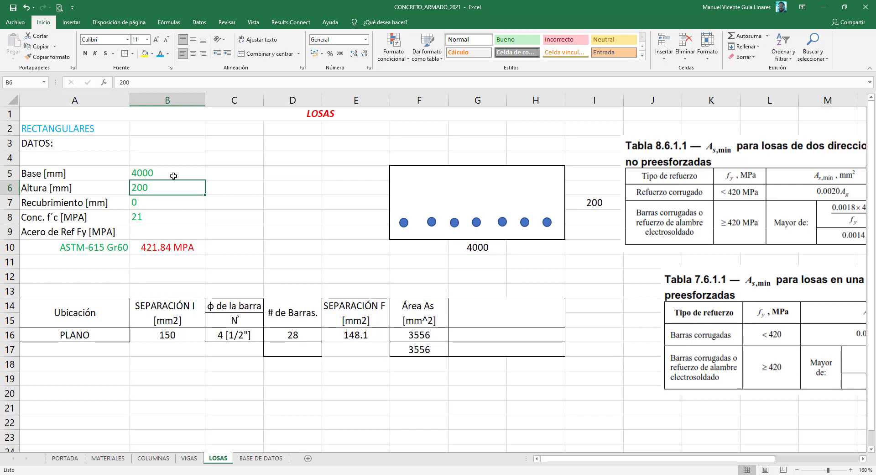
{"action": "key", "text": "Down"}
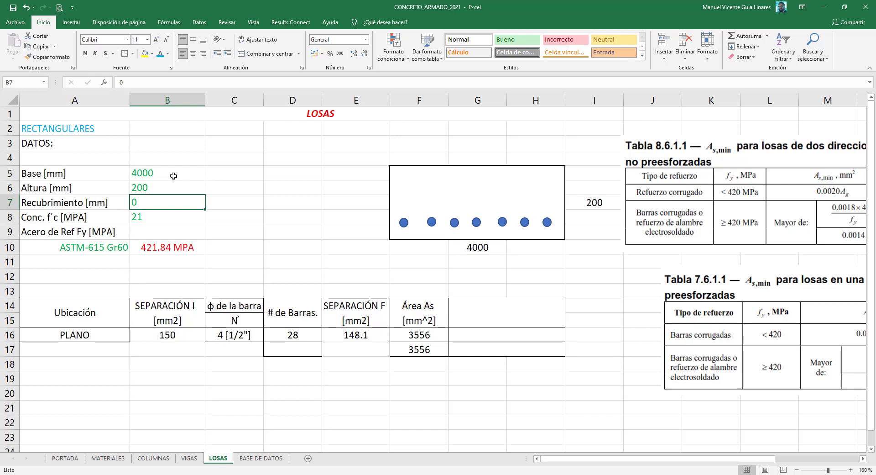
{"action": "type", "text": "30"}
{"action": "key", "text": "Return"}
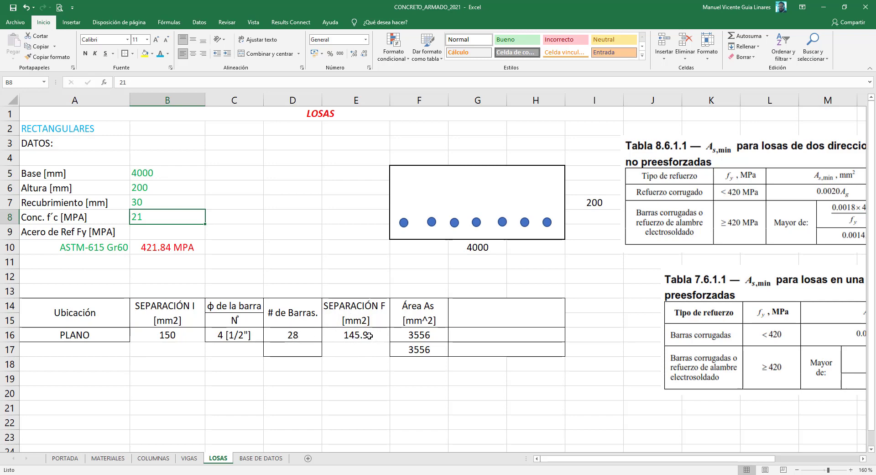
Step: Review F16's =D16*BUSCARV($C$16;'BASE DE DATOS'!F8:J31;4;0) formula, giving 3556 mm²
{"action": "double_click", "coordinate": [420, 333]}
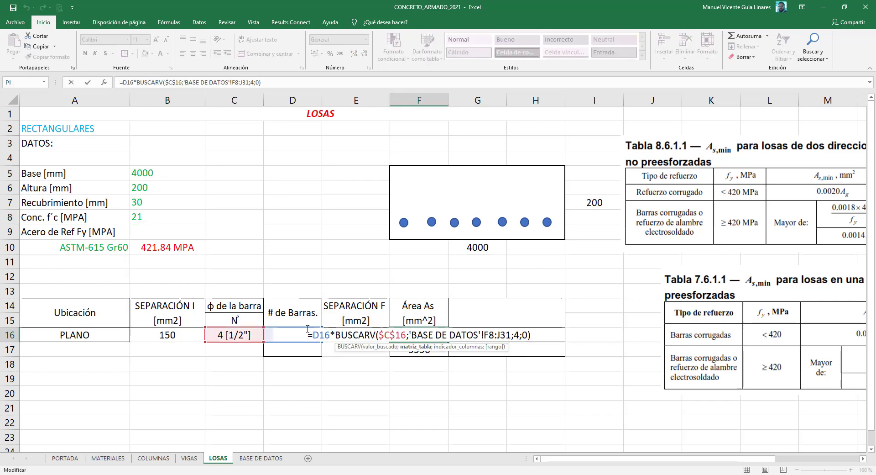
{"action": "key", "text": "Escape"}
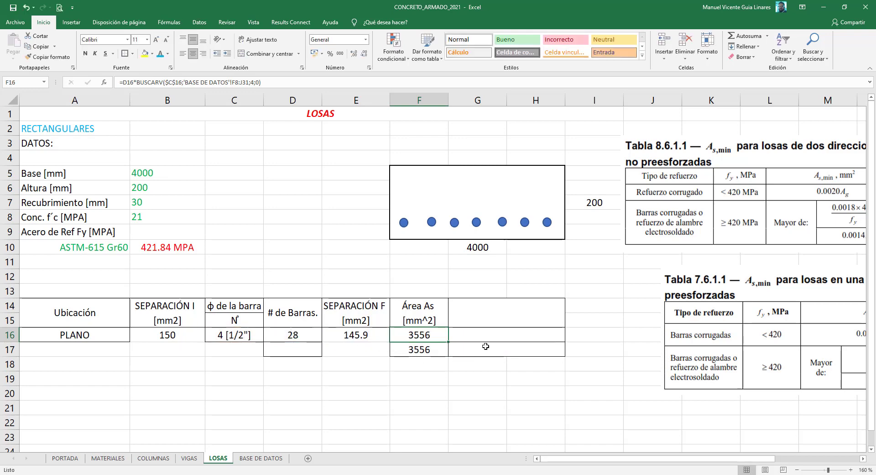
{"action": "left_click", "coordinate": [509, 320]}
{"action": "left_click", "coordinate": [505, 339]}
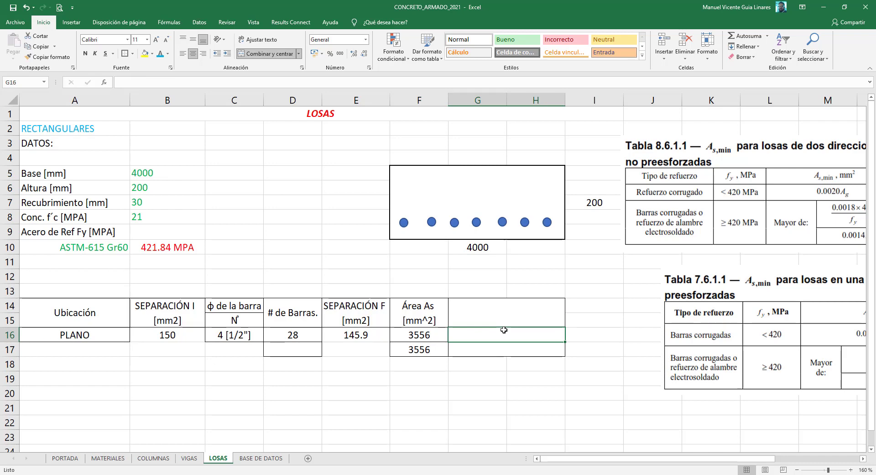
Step: Clear the duplicate 3556 under the table and remove borders from G14:H17
{"action": "left_click_drag", "start_coordinate": [290, 350], "coordinate": [412, 346]}
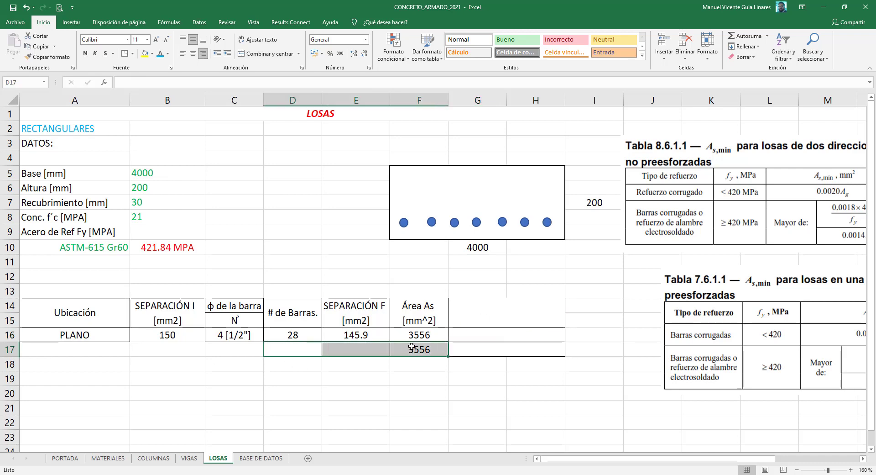
{"action": "key", "text": "Delete"}
{"action": "left_click_drag", "start_coordinate": [498, 351], "coordinate": [480, 312]}
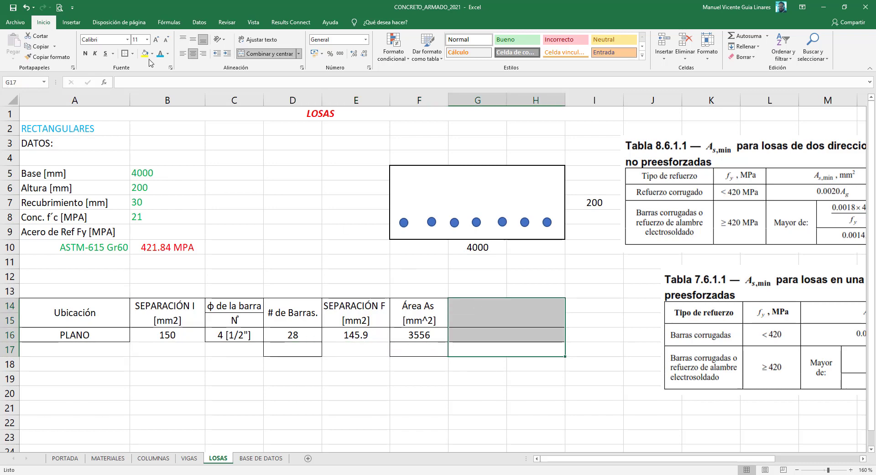
{"action": "left_click", "coordinate": [132, 54]}
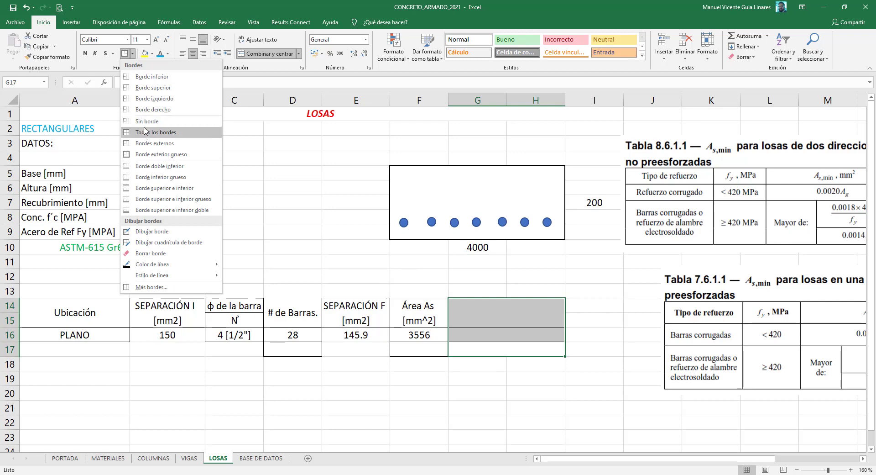
{"action": "left_click", "coordinate": [144, 122]}
Step: Apply All Borders to the table A14:F16
{"action": "left_click_drag", "start_coordinate": [413, 348], "coordinate": [201, 348]}
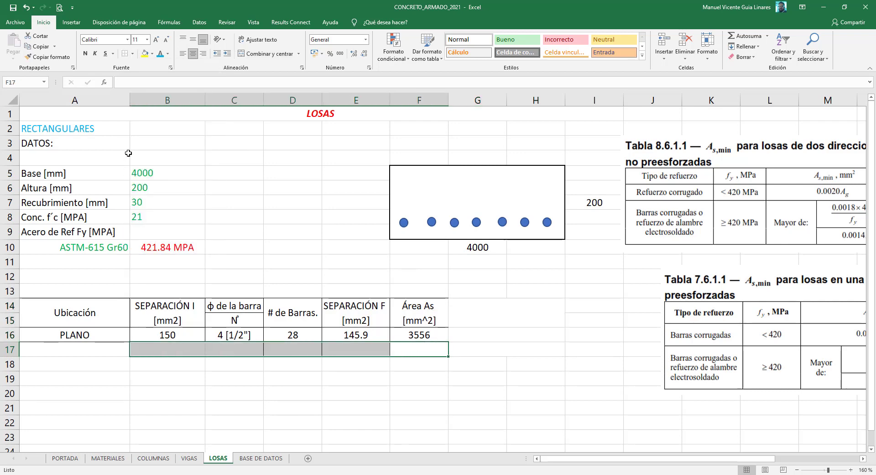
{"action": "left_click", "coordinate": [78, 306]}
{"action": "left_click", "coordinate": [441, 336], "text": "shift"}
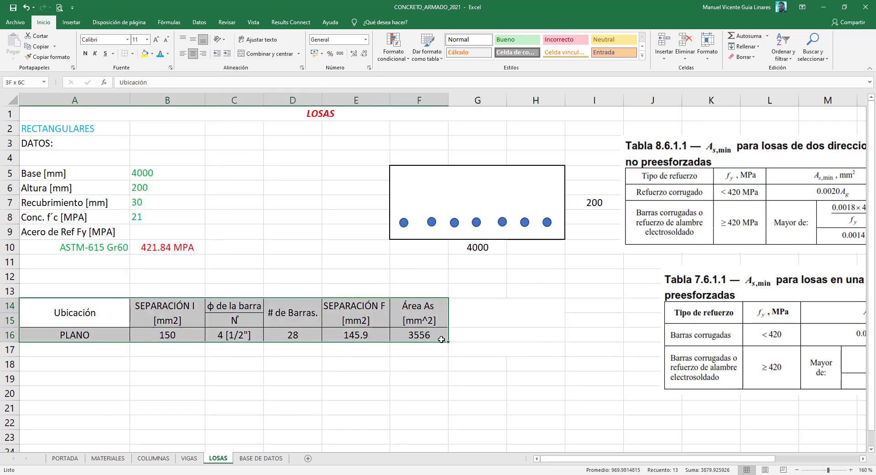
{"action": "left_click", "coordinate": [132, 54]}
{"action": "left_click", "coordinate": [144, 132]}
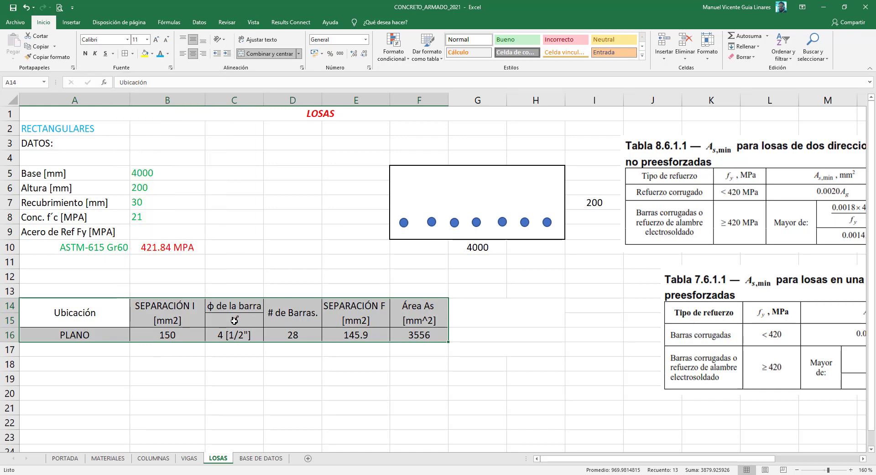
{"action": "left_click", "coordinate": [234, 321]}
Step: Delete the empty rows 12 and 13 entirely
{"action": "left_click_drag", "start_coordinate": [119, 286], "coordinate": [114, 278]}
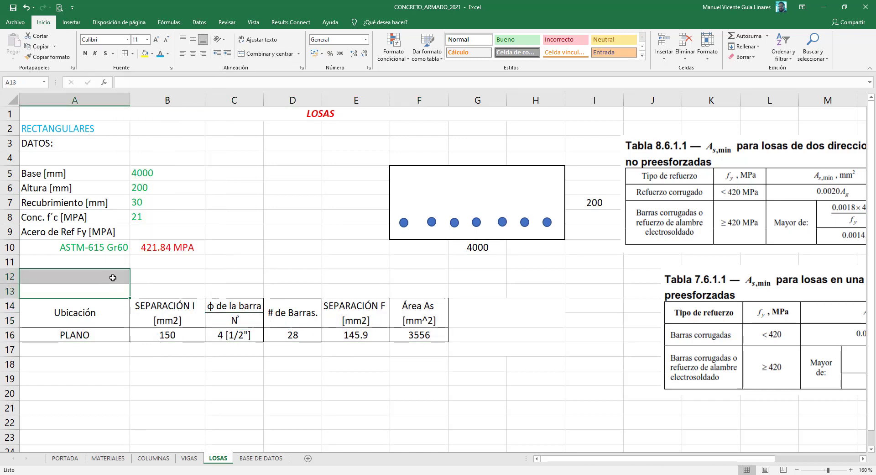
{"action": "right_click", "coordinate": [113, 277]}
{"action": "left_click", "coordinate": [141, 158]}
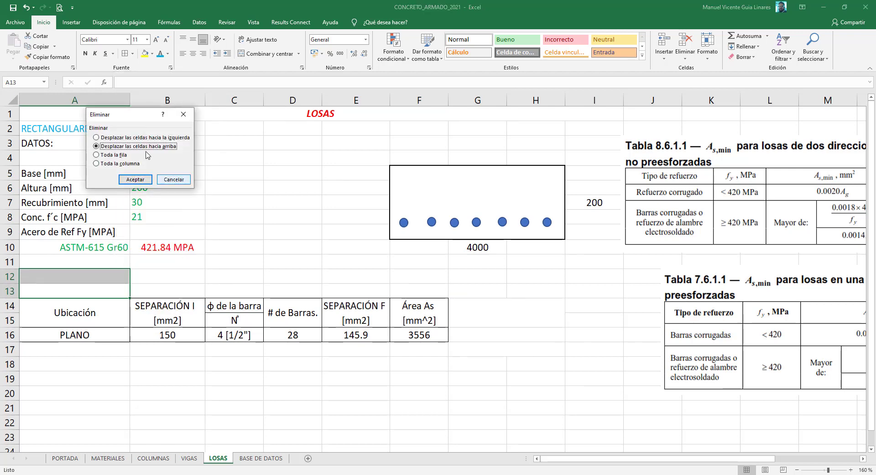
{"action": "left_click", "coordinate": [116, 155]}
{"action": "left_click", "coordinate": [135, 179]}
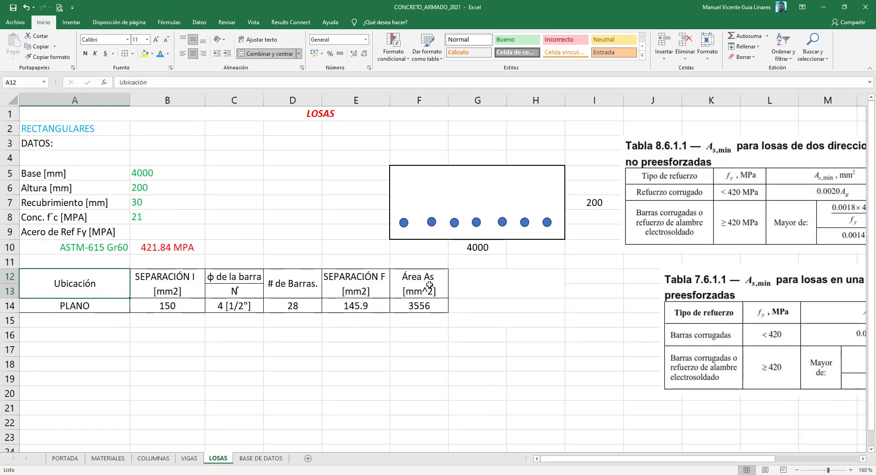
Step: Unmerge the leftover G12:H14 block beside the table
{"action": "left_click", "coordinate": [454, 305]}
{"action": "mouse_move", "coordinate": [502, 270]}
{"action": "left_mouse_down"}
{"action": "mouse_move", "coordinate": [512, 306]}
{"action": "mouse_move", "coordinate": [520, 280]}
{"action": "left_mouse_up"}
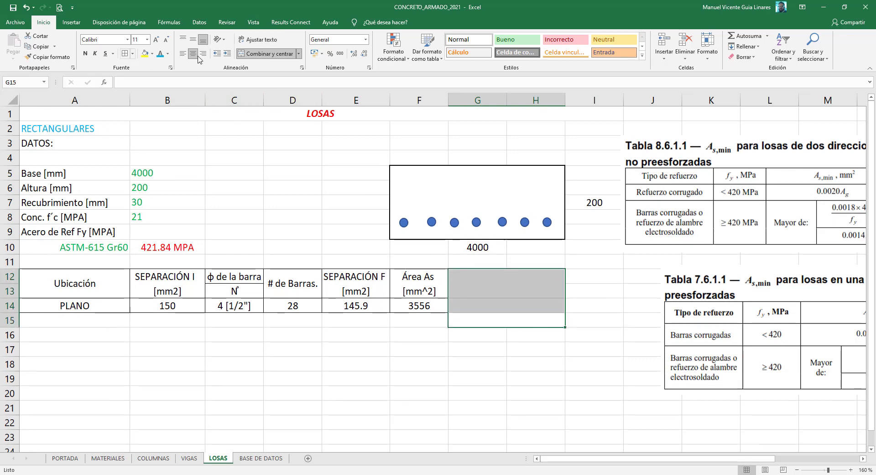
{"action": "left_click", "coordinate": [264, 54]}
{"action": "left_click", "coordinate": [452, 345]}
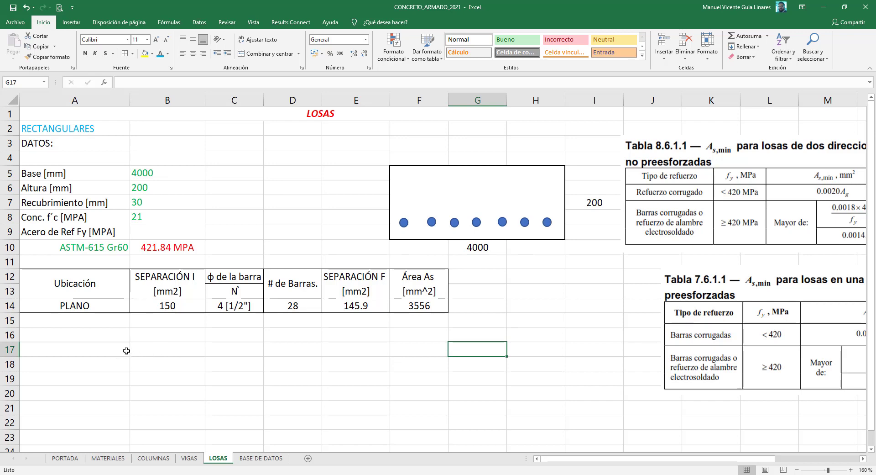
Step: Nudge the Tabla 8.6.1.1 image left and switch A10's steel grade to ASTM-615 Gr40
{"action": "left_click", "coordinate": [156, 351]}
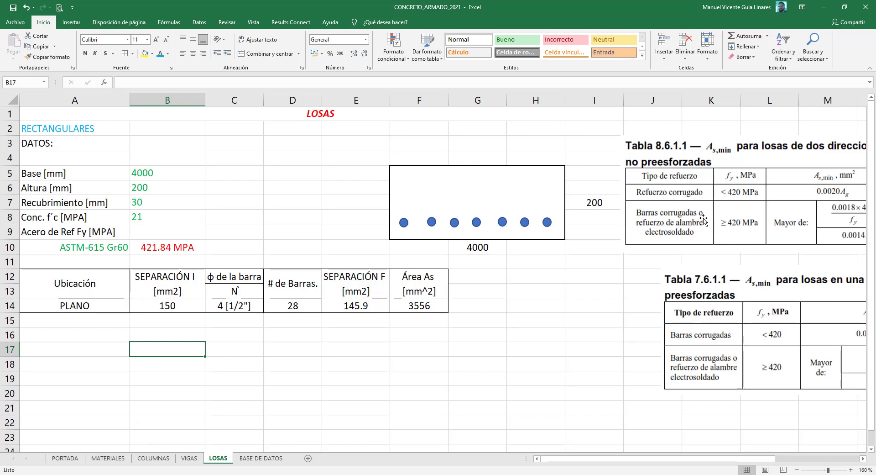
{"action": "left_click_drag", "start_coordinate": [723, 218], "coordinate": [693, 222]}
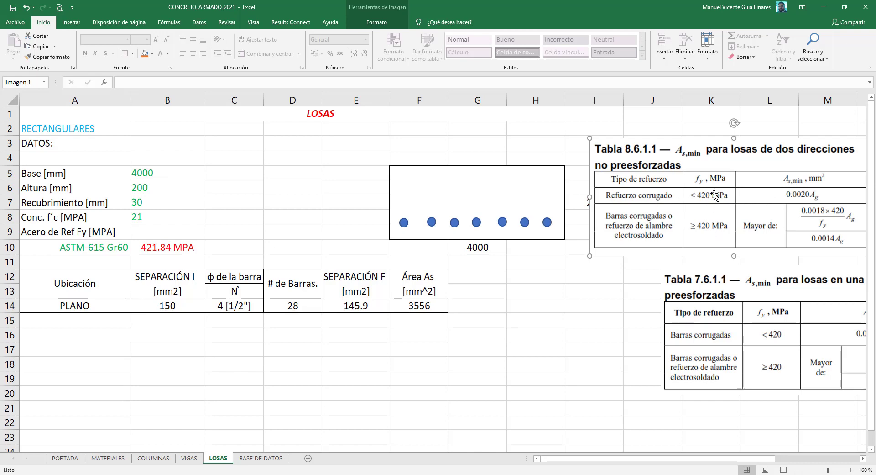
{"action": "left_click", "coordinate": [112, 249]}
{"action": "left_click", "coordinate": [136, 250]}
{"action": "left_click", "coordinate": [111, 258]}
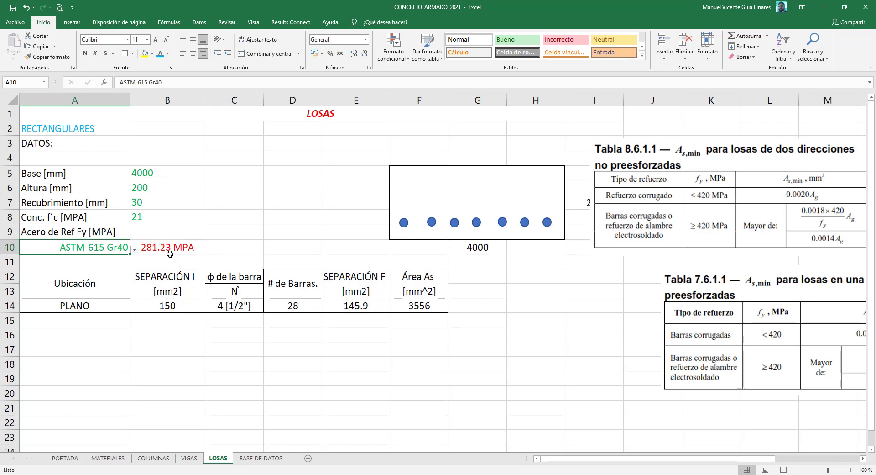
Step: Set the steel grade back to ASTM-615 Gr60 (fy 421.84 MPa), then select cell E17
{"action": "left_click", "coordinate": [135, 250]}
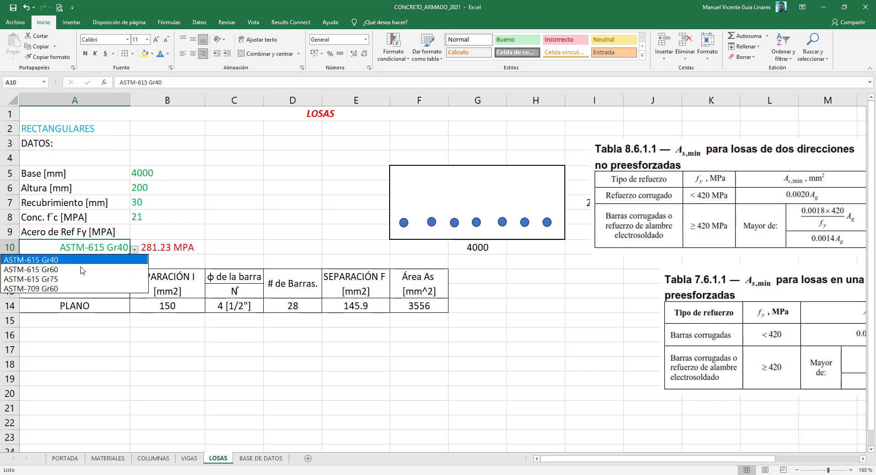
{"action": "left_click", "coordinate": [73, 266]}
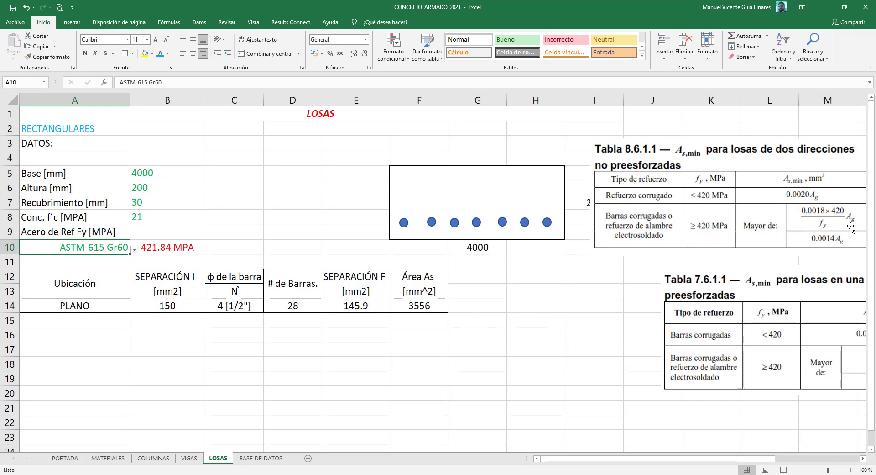
{"action": "left_click", "coordinate": [851, 226]}
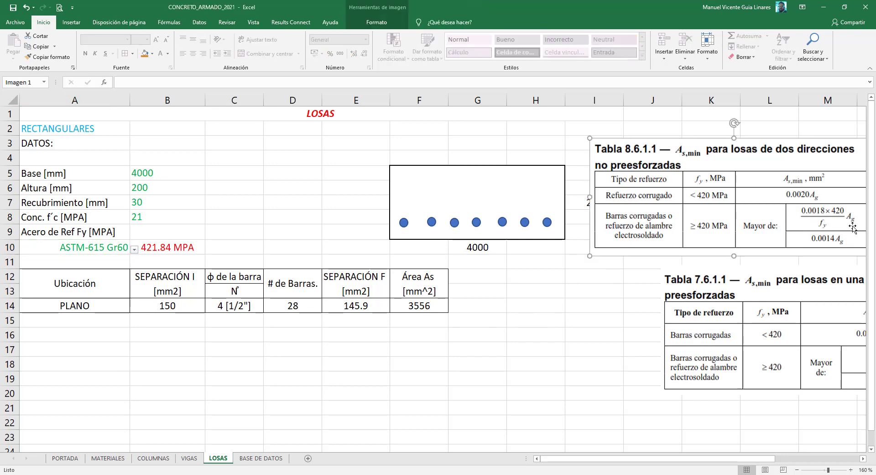
{"action": "left_click", "coordinate": [365, 352]}
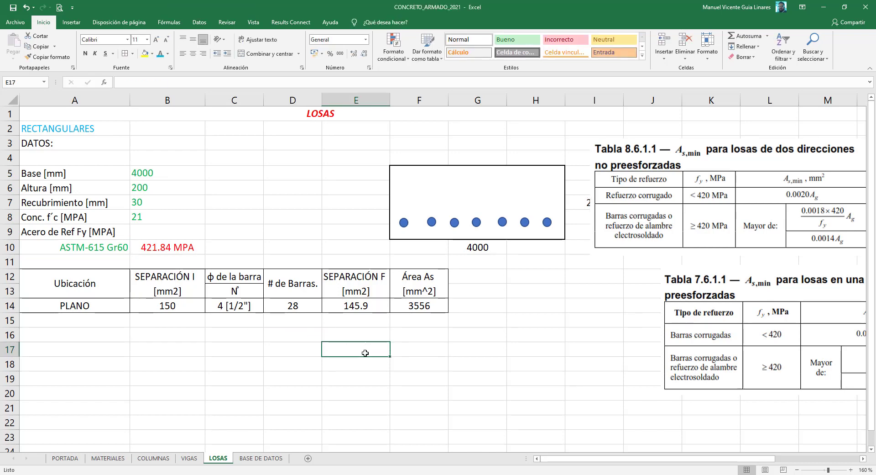
Step: Label E17 'Ag' and start E18's formula as B5 times B6 minus F14
{"action": "type", "text": "aG"}
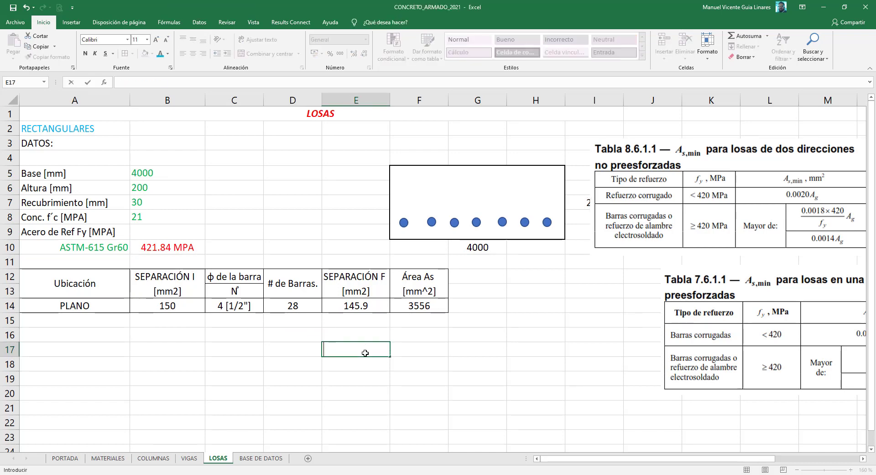
{"action": "type", "text": "Ag"}
{"action": "key", "text": "Return"}
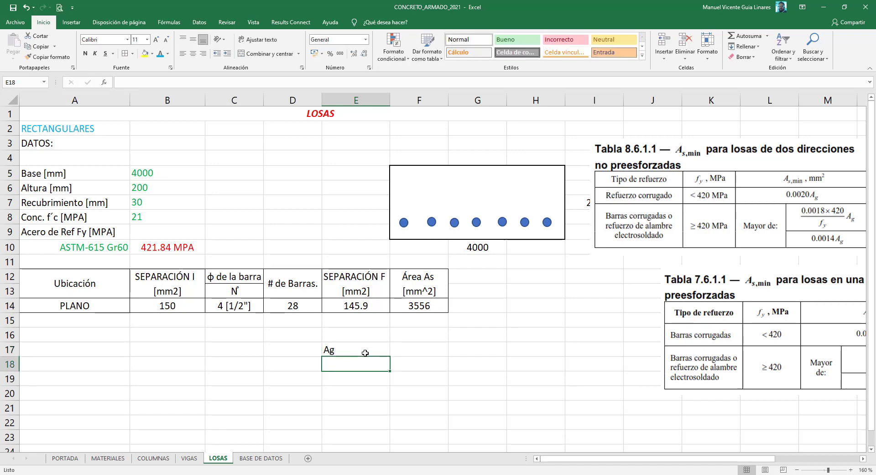
{"action": "type", "text": "="}
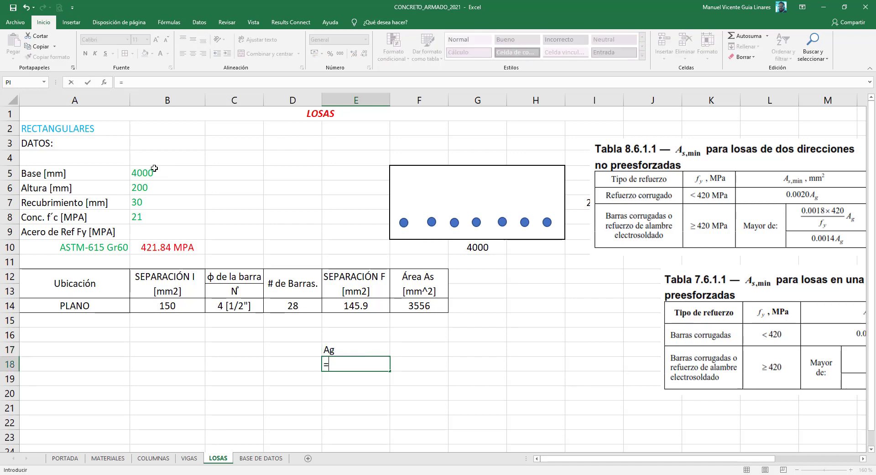
{"action": "left_click", "coordinate": [155, 169]}
{"action": "type", "text": "*"}
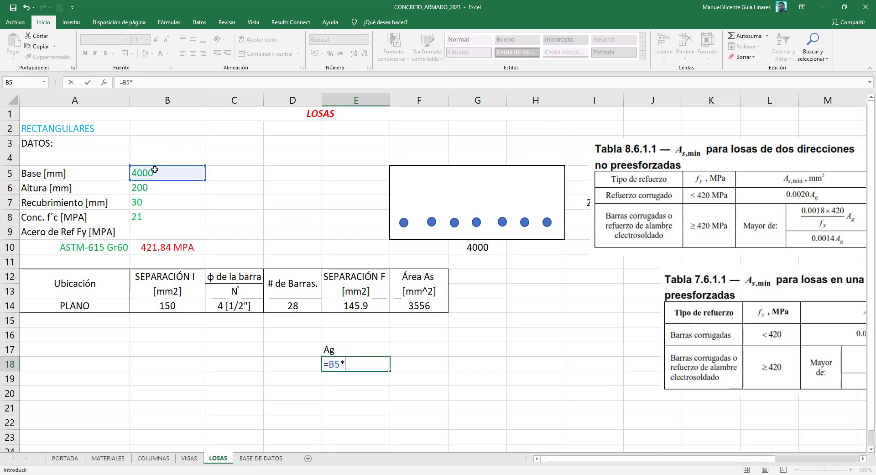
{"action": "left_click", "coordinate": [167, 184]}
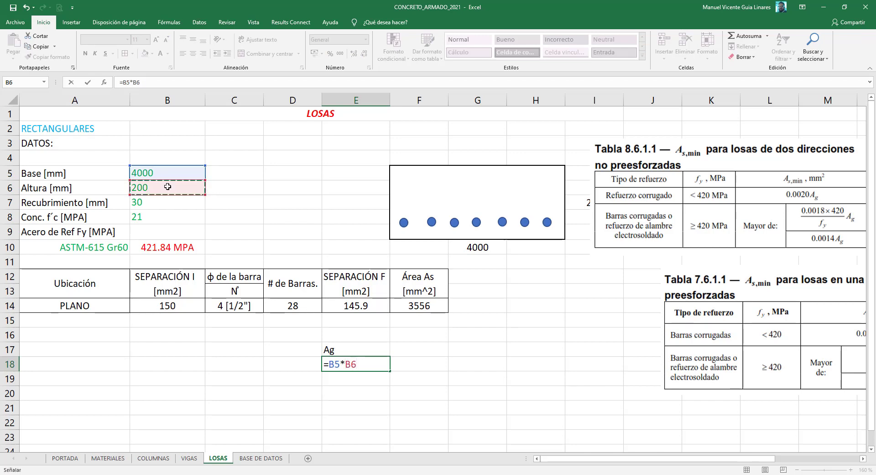
{"action": "type", "text": "¨"}
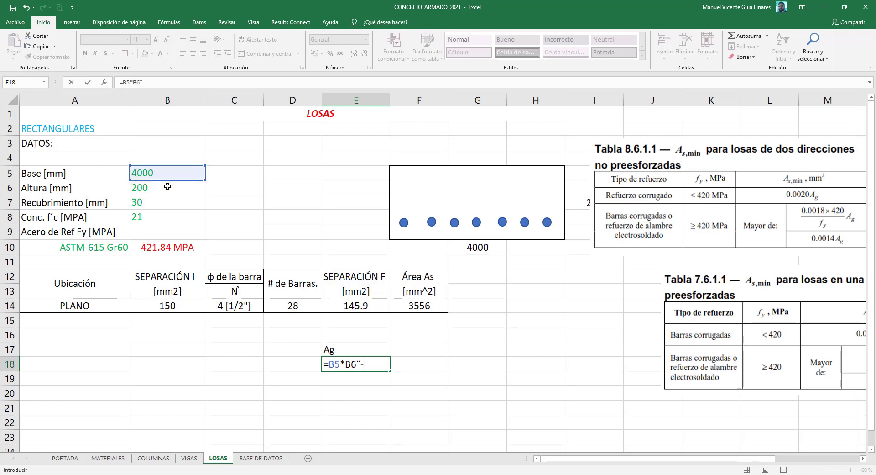
{"action": "type", "text": "-"}
{"action": "key", "text": "BackSpace"}
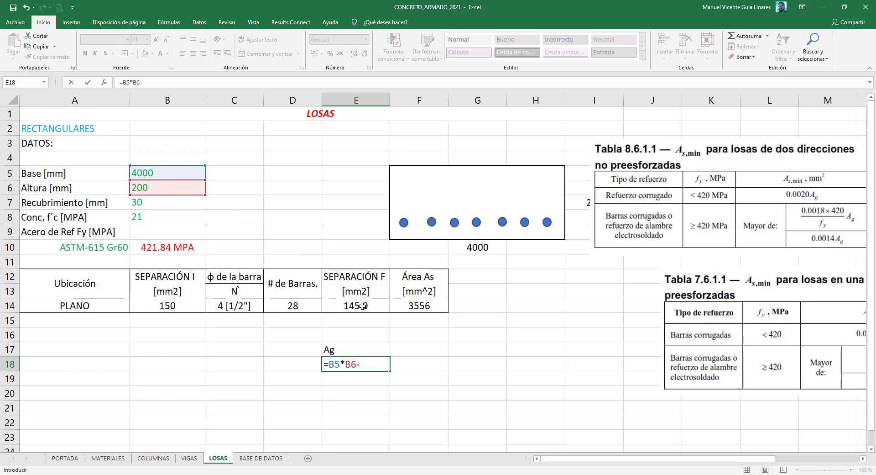
{"action": "left_click", "coordinate": [428, 310]}
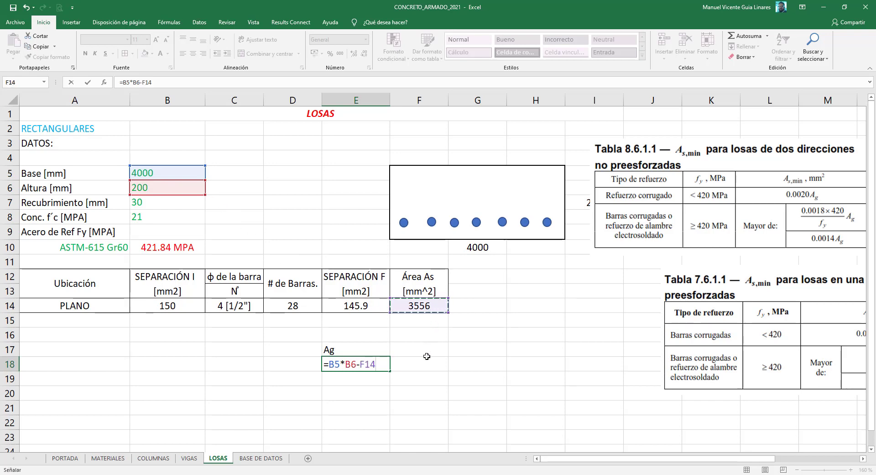
Step: Finish E18 as =($B$5*$B$6)-$F$14 with absolute references, giving 796444
{"action": "left_click", "coordinate": [140, 82]}
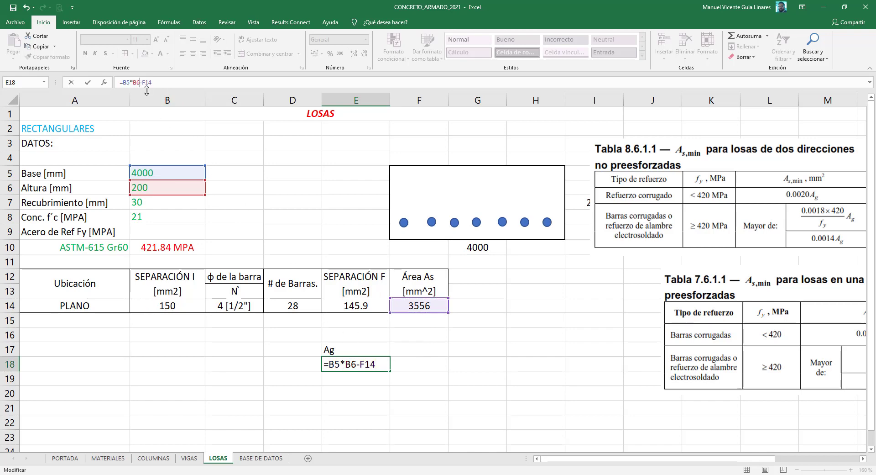
{"action": "type", "text": ")"}
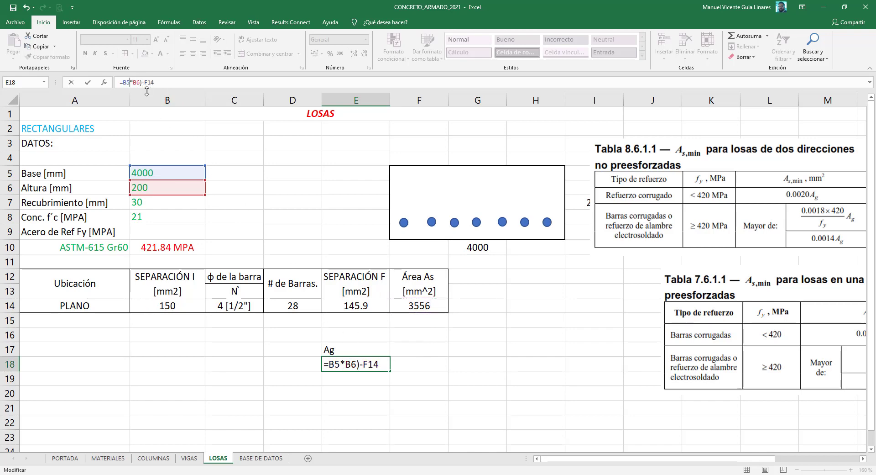
{"action": "key", "text": "Left"}
{"action": "key", "text": "Left"}
{"action": "key", "text": "Left"}
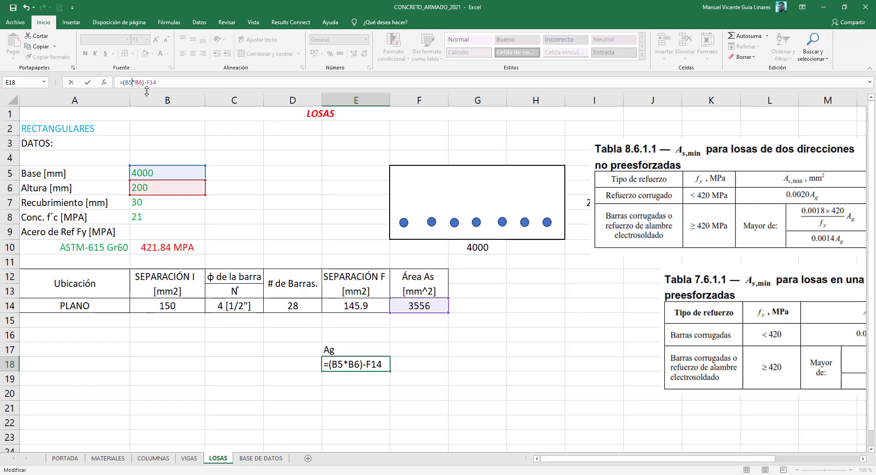
{"action": "key", "text": "F4"}
{"action": "key", "text": "Right"}
{"action": "key", "text": "F4"}
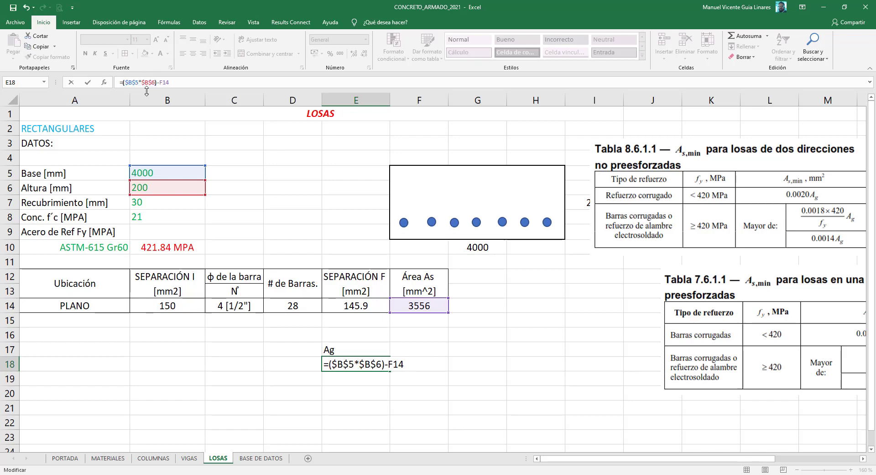
{"action": "key", "text": "F4"}
{"action": "key", "text": "Return"}
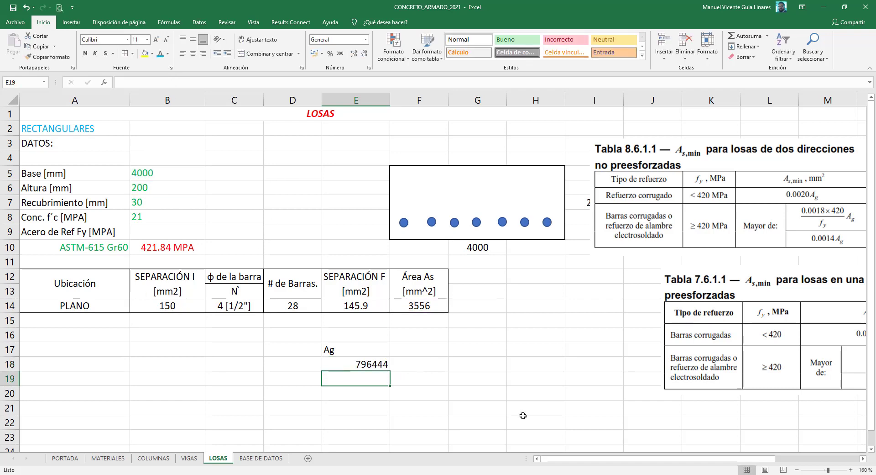
{"action": "left_click", "coordinate": [377, 362]}
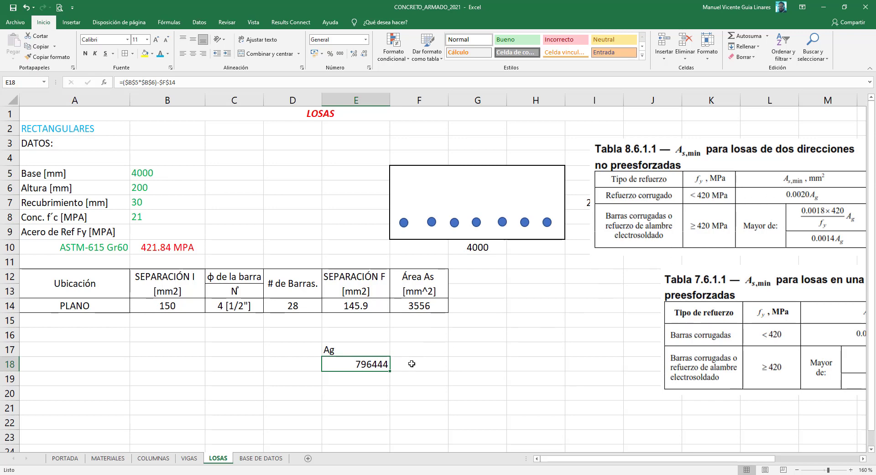
Step: Enter =E18*.002 in F18, giving 1592.888
{"action": "left_click", "coordinate": [430, 365]}
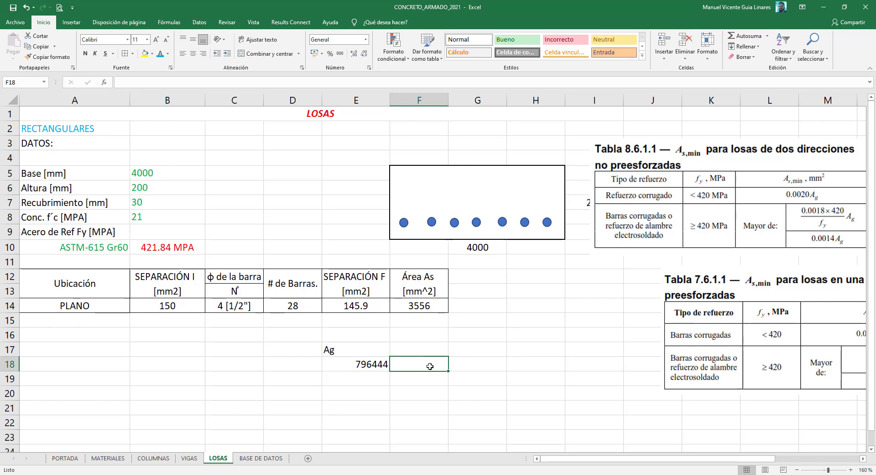
{"action": "type", "text": "="}
{"action": "key", "text": "Left"}
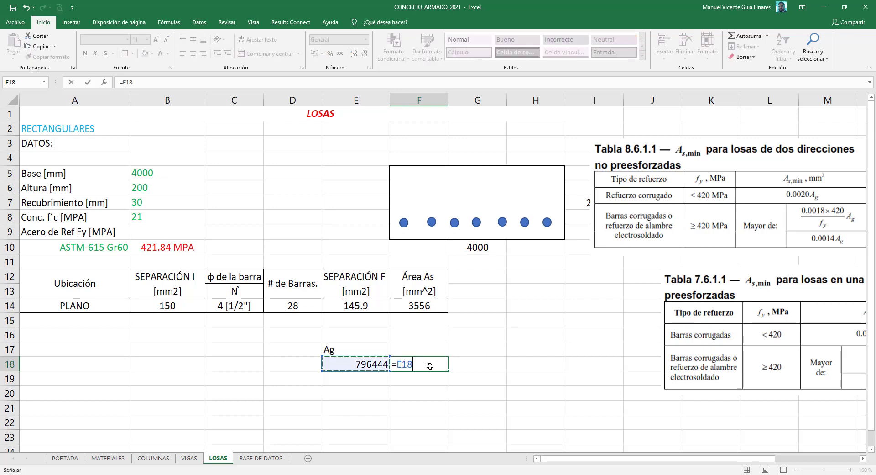
{"action": "type", "text": "*"}
{"action": "type", "text": ".00"}
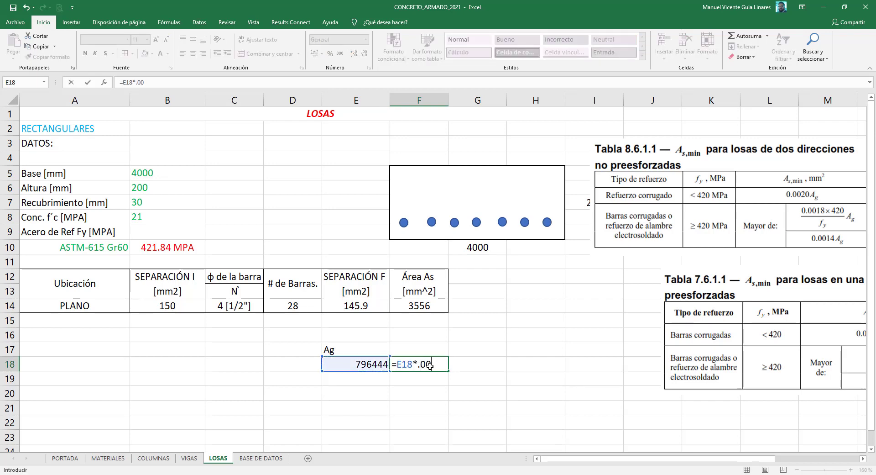
{"action": "type", "text": "2"}
{"action": "key", "text": "Return"}
{"action": "left_click", "coordinate": [430, 365]}
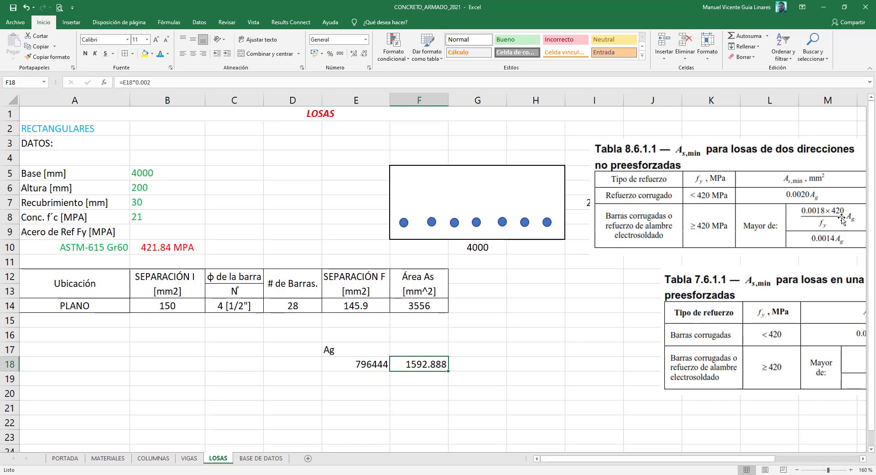
Step: Enter =.0018*420/$B$10*E18 in F20, giving 1427.3393
{"action": "left_click", "coordinate": [354, 394]}
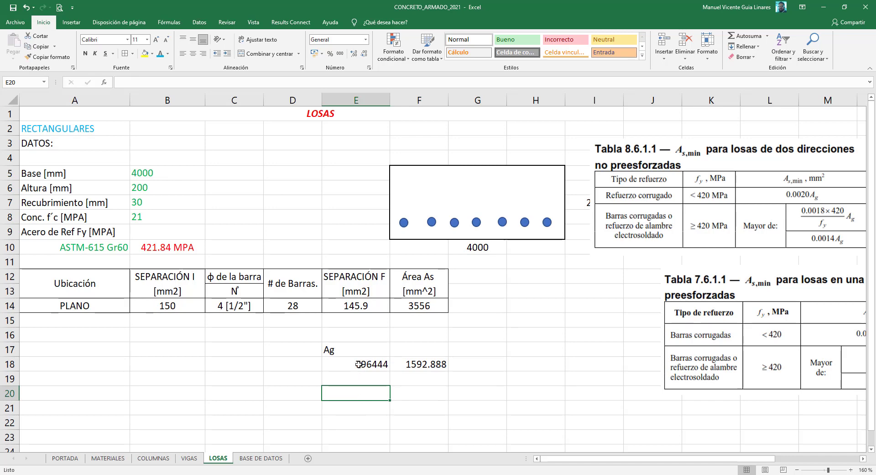
{"action": "left_click", "coordinate": [428, 394]}
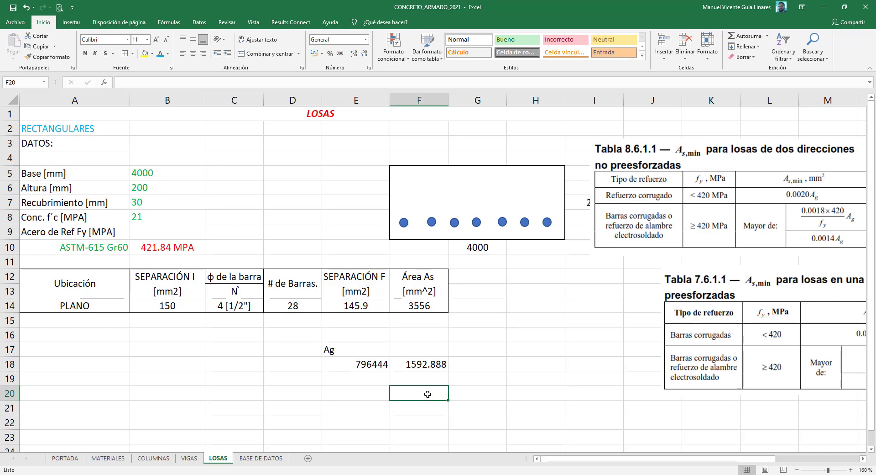
{"action": "type", "text": "="}
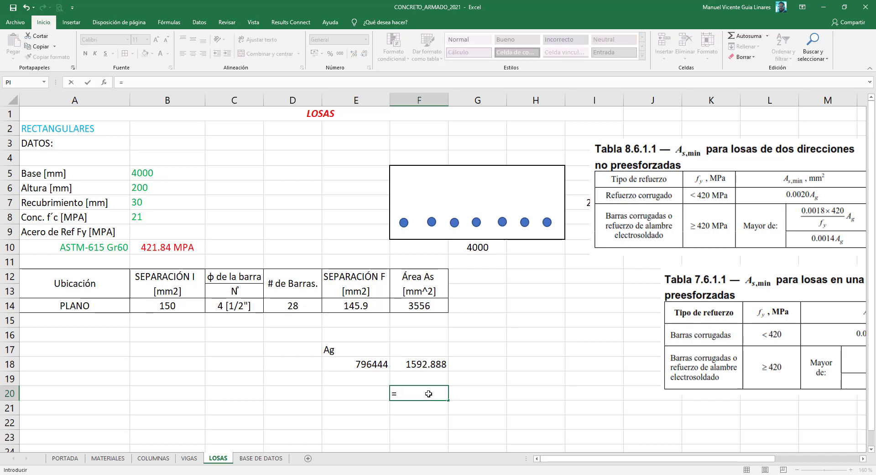
{"action": "type", "text": "."}
{"action": "type", "text": "0018"}
{"action": "type", "text": "*"}
{"action": "type", "text": "42"}
{"action": "type", "text": "0/"}
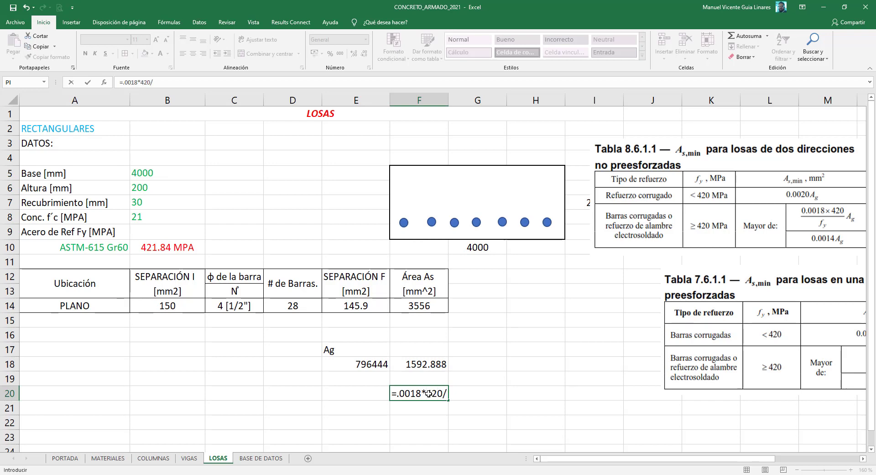
{"action": "left_click", "coordinate": [180, 248]}
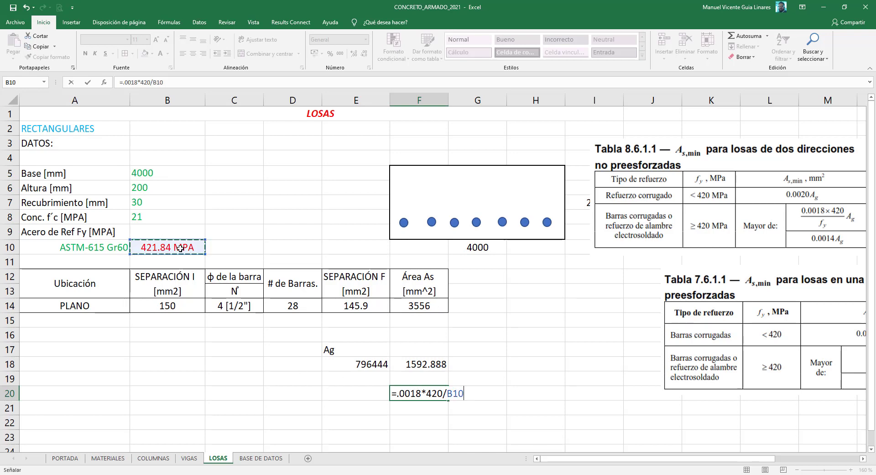
{"action": "key", "text": "F4"}
{"action": "type", "text": "*"}
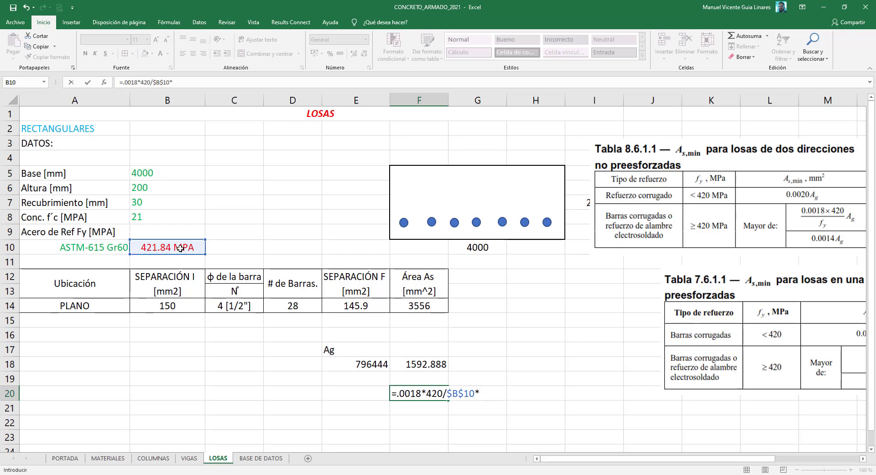
{"action": "left_click", "coordinate": [348, 367]}
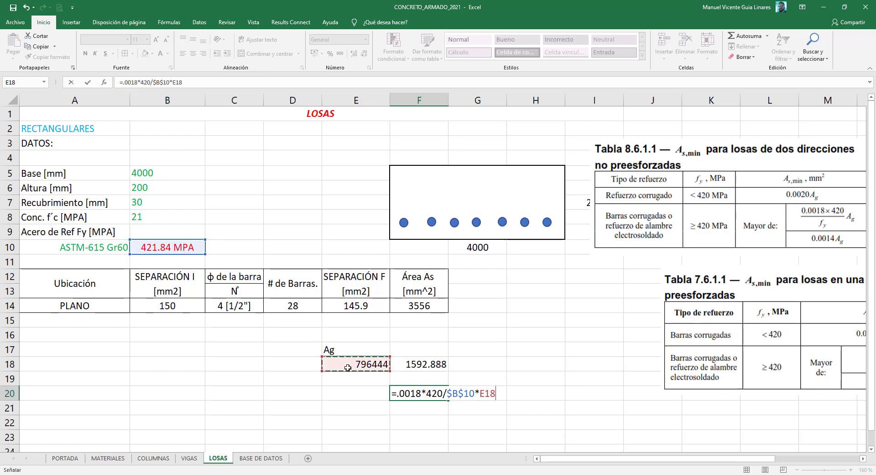
{"action": "key", "text": "Return"}
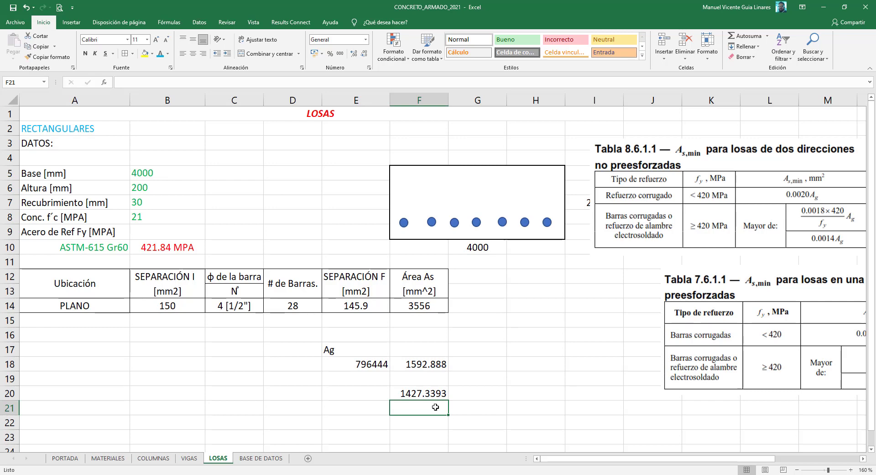
Step: Enter =E18*.0014 in F21 (1115.0216) and select G20:G21 beside the candidates
{"action": "type", "text": "="}
{"action": "key", "text": "Up"}
{"action": "key", "text": "Up"}
{"action": "key", "text": "Up"}
{"action": "key", "text": "Left"}
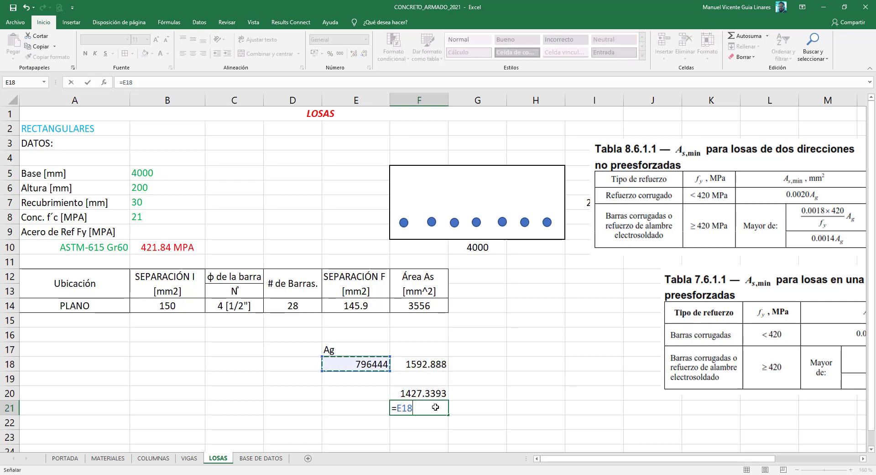
{"action": "type", "text": "*."}
{"action": "type", "text": "00"}
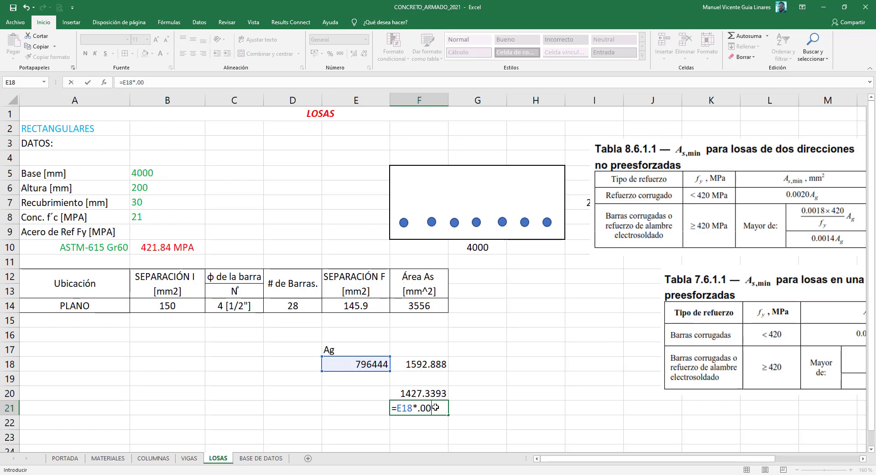
{"action": "type", "text": "14"}
{"action": "key", "text": "Return"}
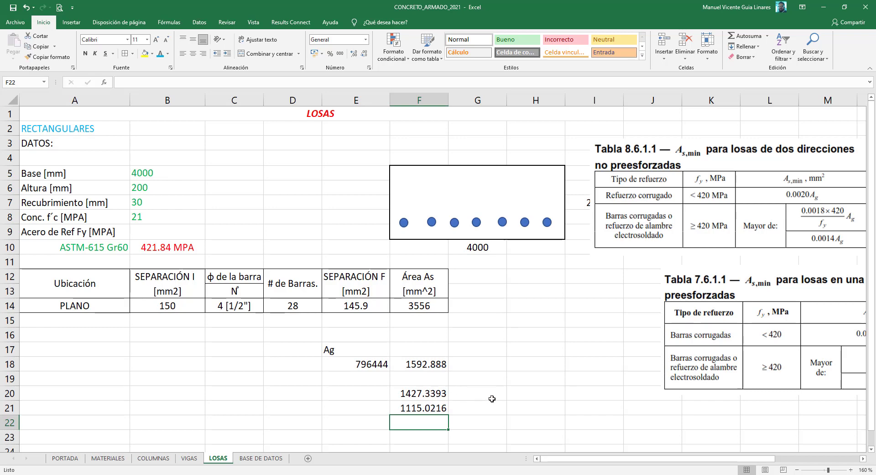
{"action": "left_click_drag", "start_coordinate": [492, 397], "coordinate": [492, 408]}
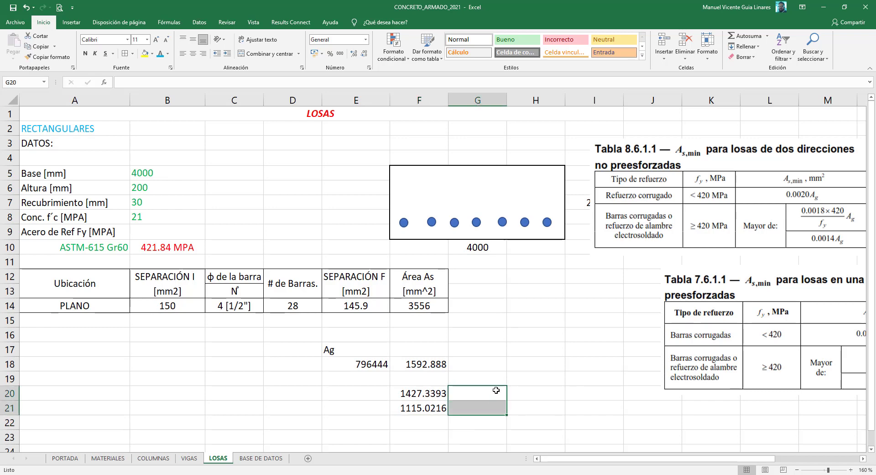
Step: Put =MAX(F20:F21) in G20, returning 1427.3393, and merge cells B18:B19
{"action": "left_click", "coordinate": [496, 390]}
{"action": "type", "text": "="}
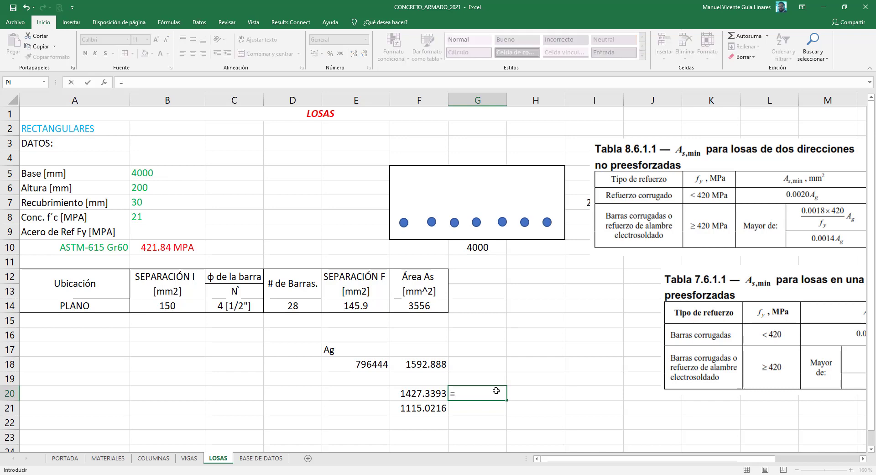
{"action": "type", "text": "max("}
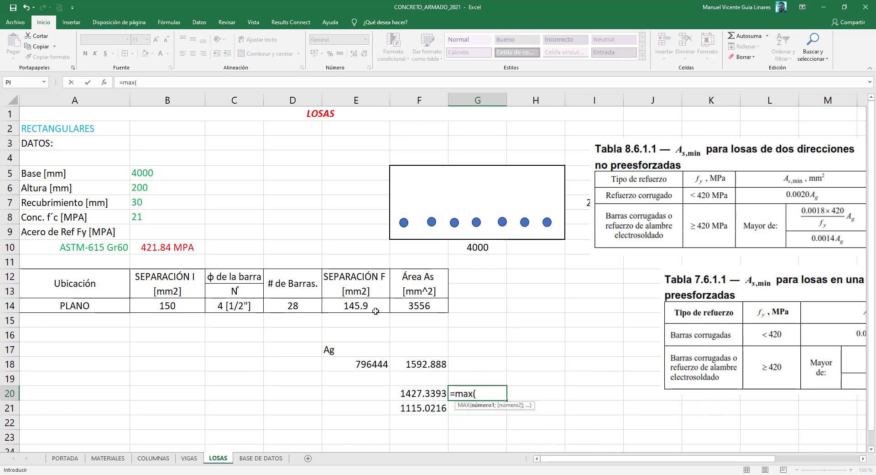
{"action": "left_click_drag", "start_coordinate": [413, 393], "coordinate": [425, 410]}
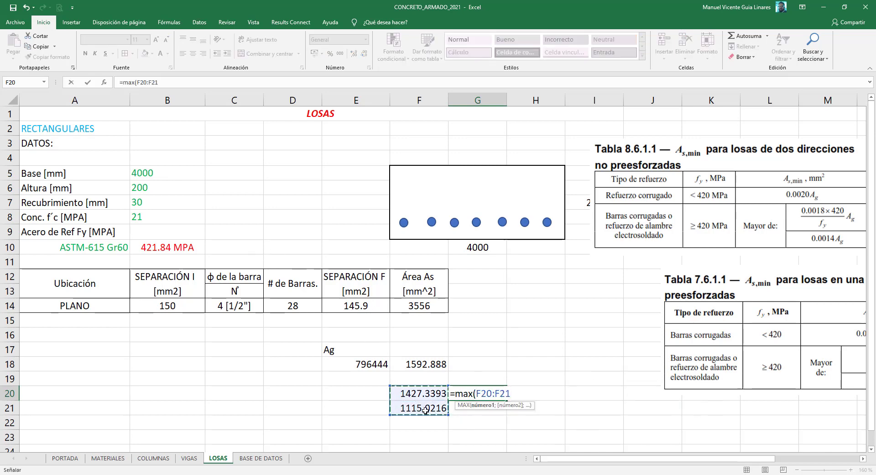
{"action": "type", "text": ")"}
{"action": "key", "text": "Return"}
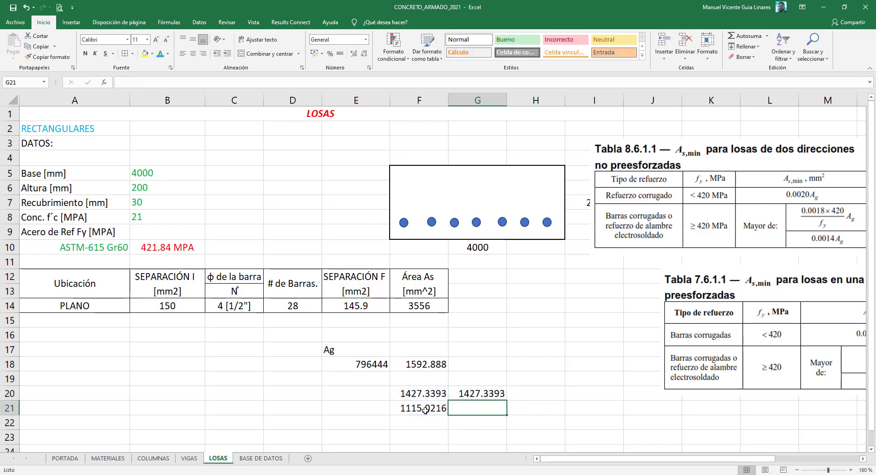
{"action": "left_click", "coordinate": [494, 394]}
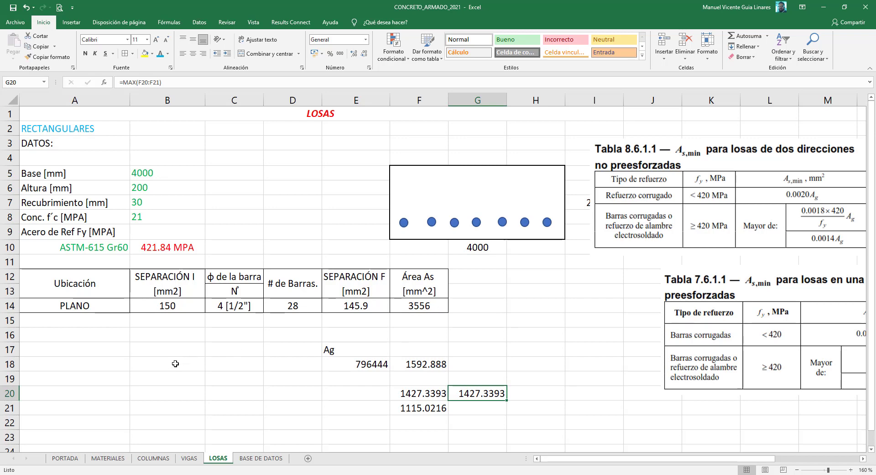
{"action": "left_click_drag", "start_coordinate": [171, 368], "coordinate": [177, 378]}
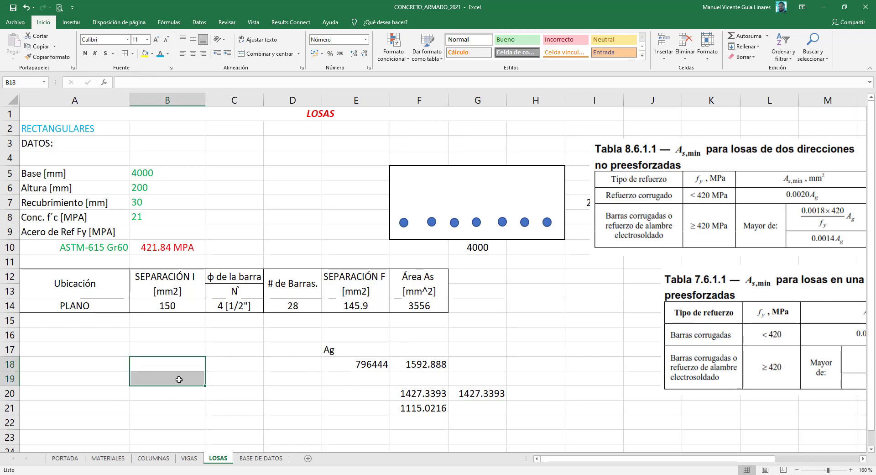
{"action": "left_click", "coordinate": [264, 53]}
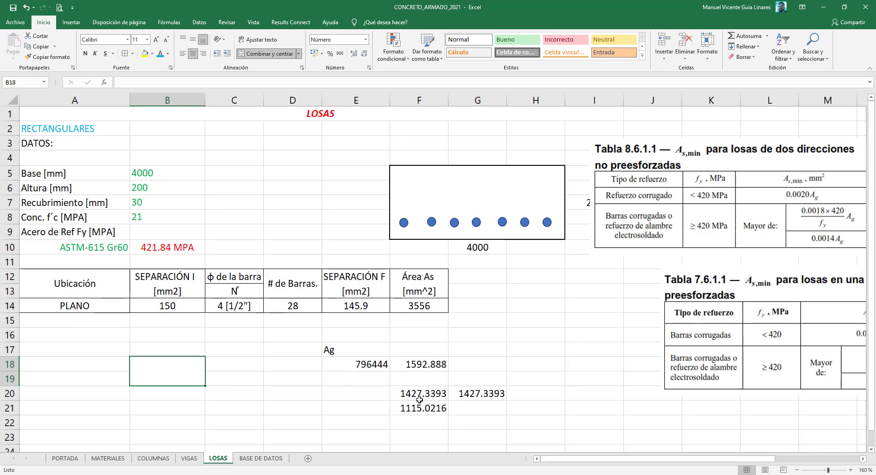
Step: Enter =SI($B$10>=420;G20;F18) in merged cell B18, returning 1427
{"action": "left_click", "coordinate": [135, 83]}
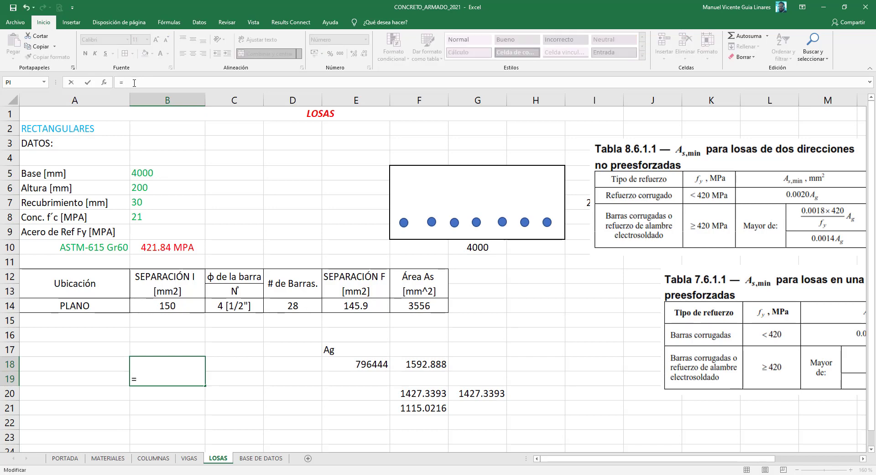
{"action": "type", "text": "=si("}
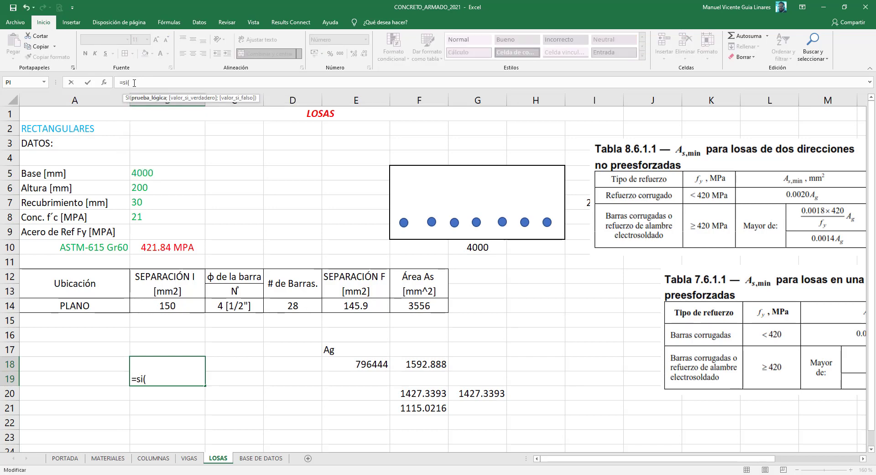
{"action": "left_click", "coordinate": [167, 247]}
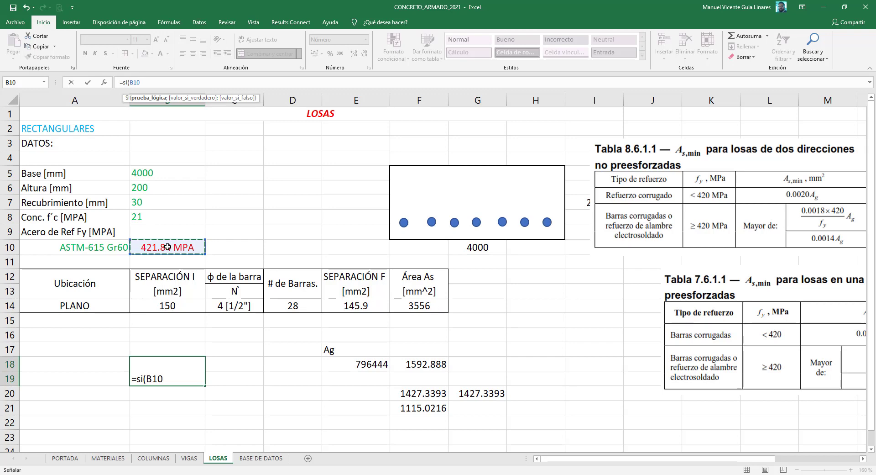
{"action": "key", "text": "F4"}
{"action": "type", "text": ">"}
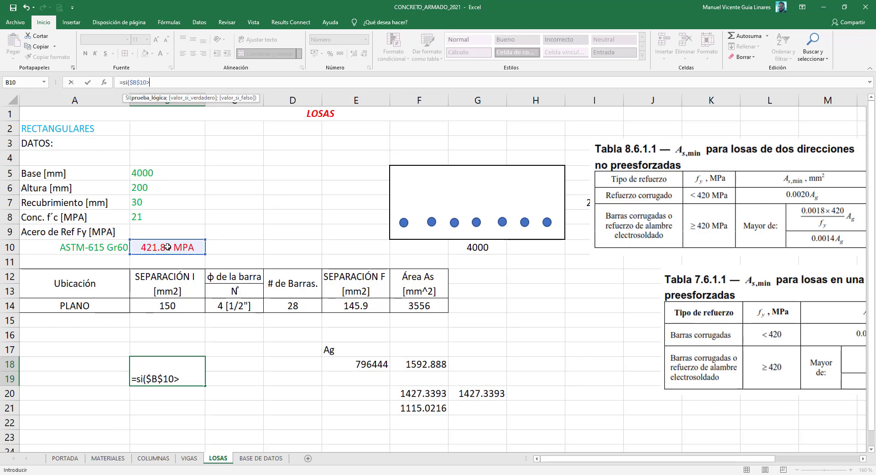
{"action": "type", "text": "="}
{"action": "type", "text": ";"}
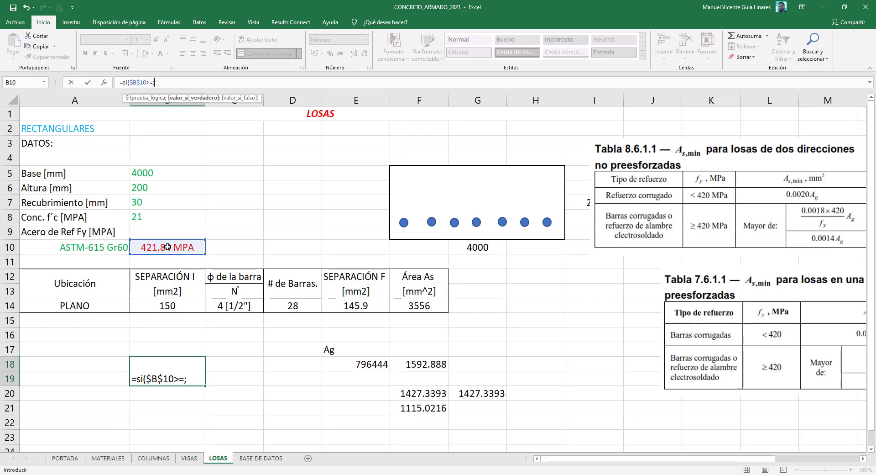
{"action": "key", "text": "BackSpace"}
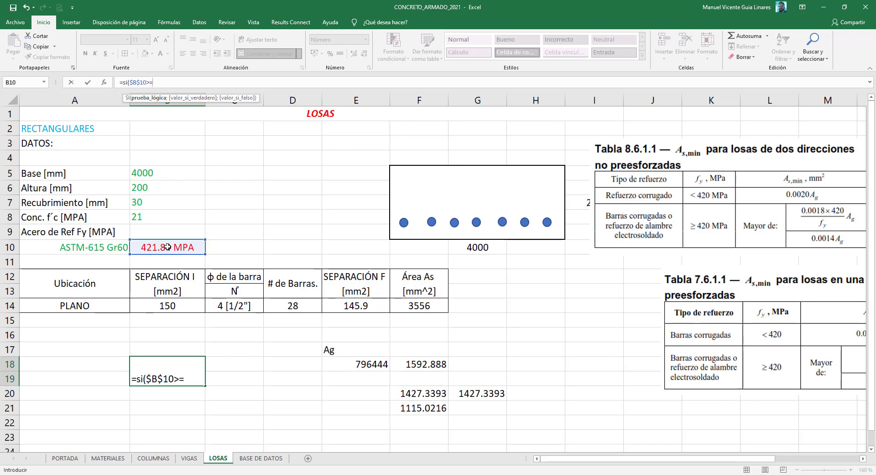
{"action": "type", "text": "420"}
{"action": "type", "text": ";"}
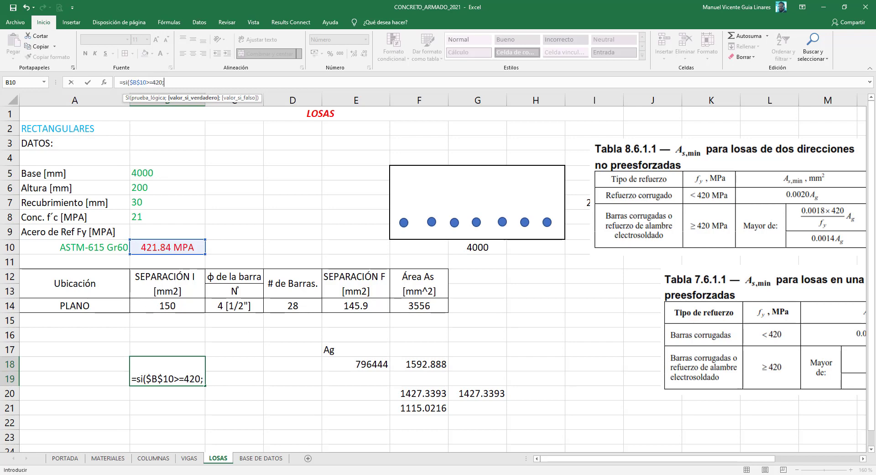
{"action": "left_click", "coordinate": [486, 393]}
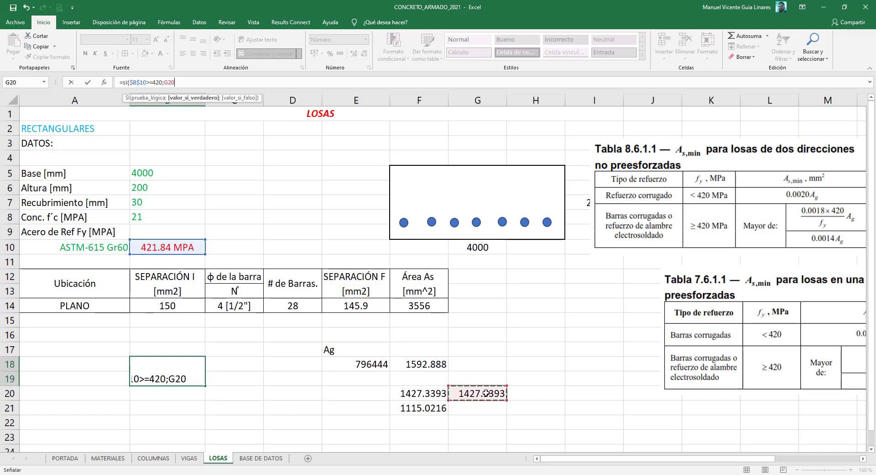
{"action": "type", "text": ";"}
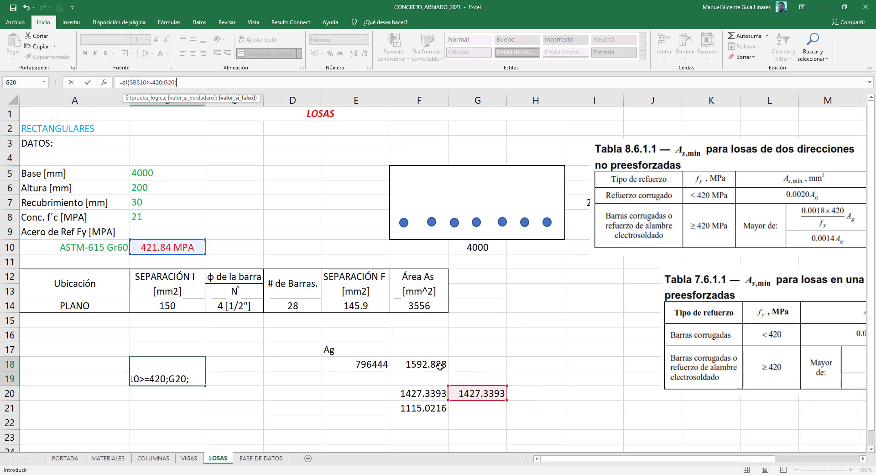
{"action": "left_click", "coordinate": [434, 364]}
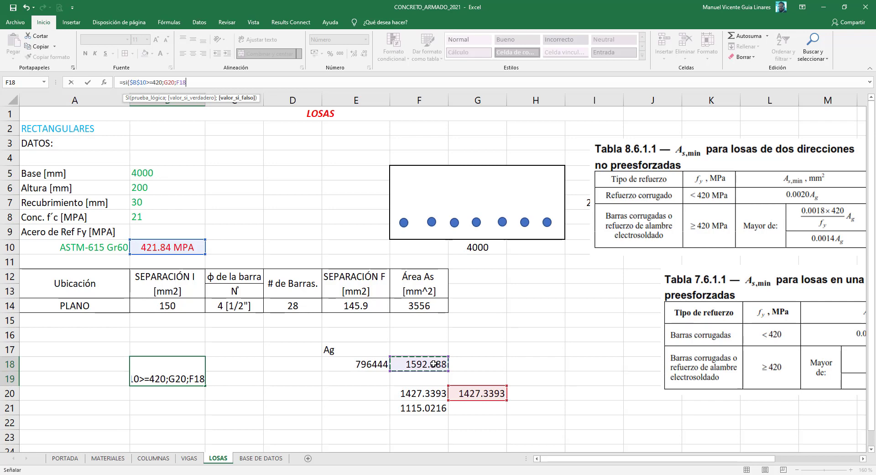
{"action": "type", "text": ")"}
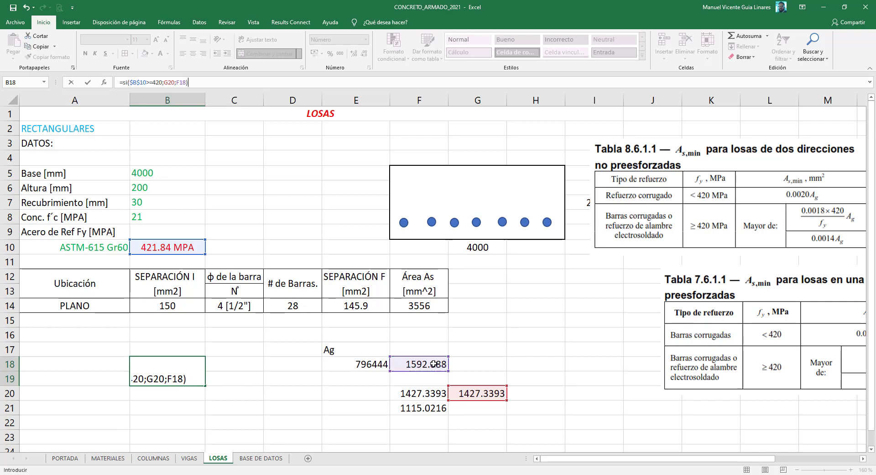
{"action": "key", "text": "Return"}
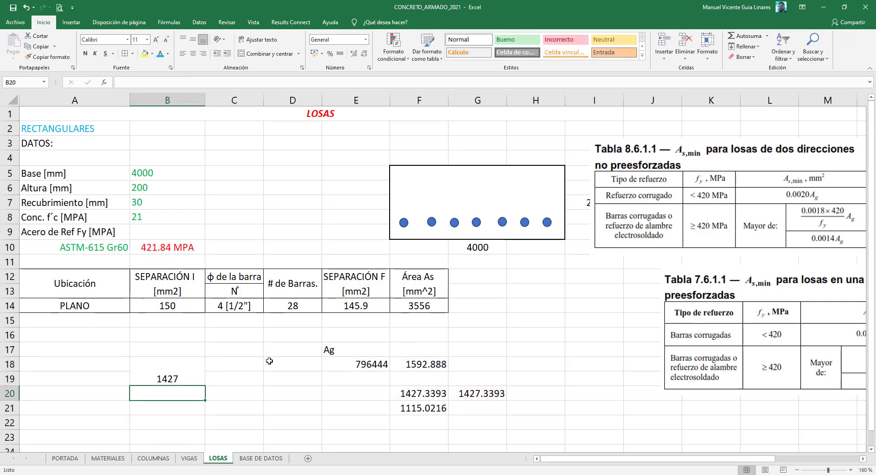
Step: Switch the A10 steel grade to ASTM-615 Gr40
{"action": "left_click", "coordinate": [169, 378]}
{"action": "left_click", "coordinate": [113, 247]}
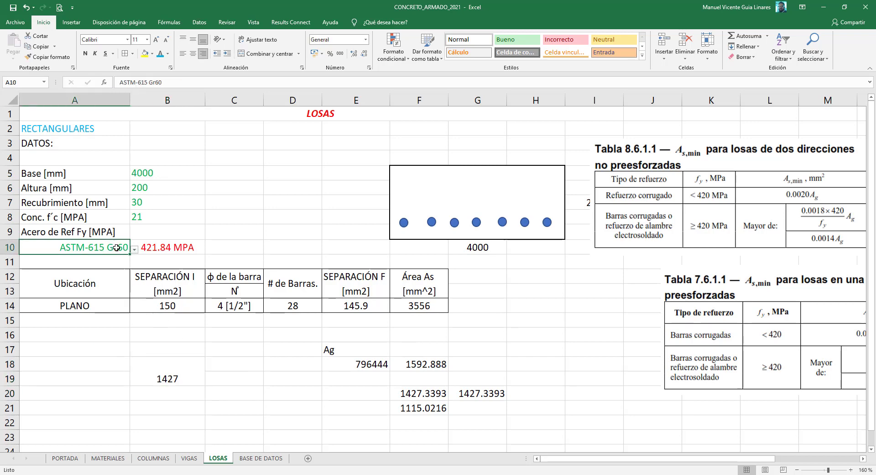
{"action": "left_click", "coordinate": [135, 249]}
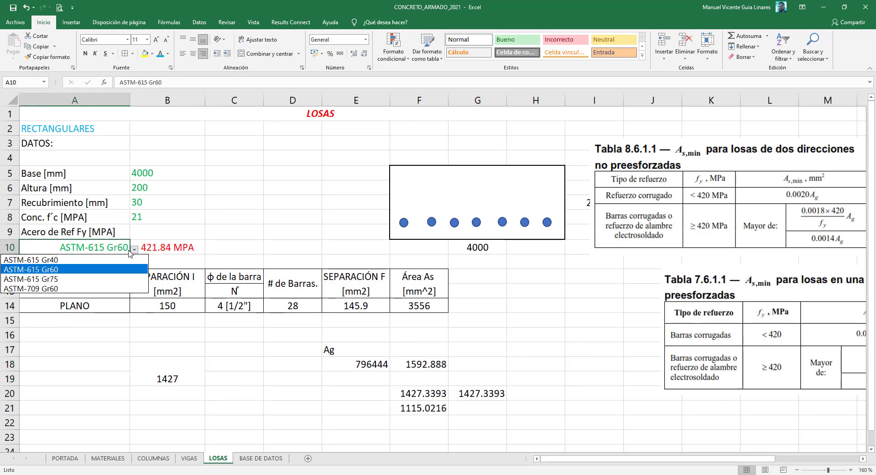
{"action": "left_click", "coordinate": [41, 259]}
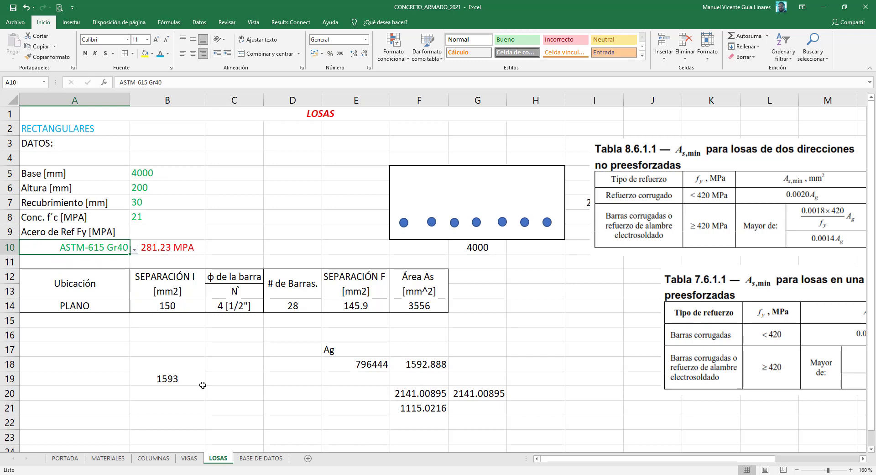
Step: Show the B18 result with two decimals, reading 1592.89
{"action": "left_click", "coordinate": [182, 370]}
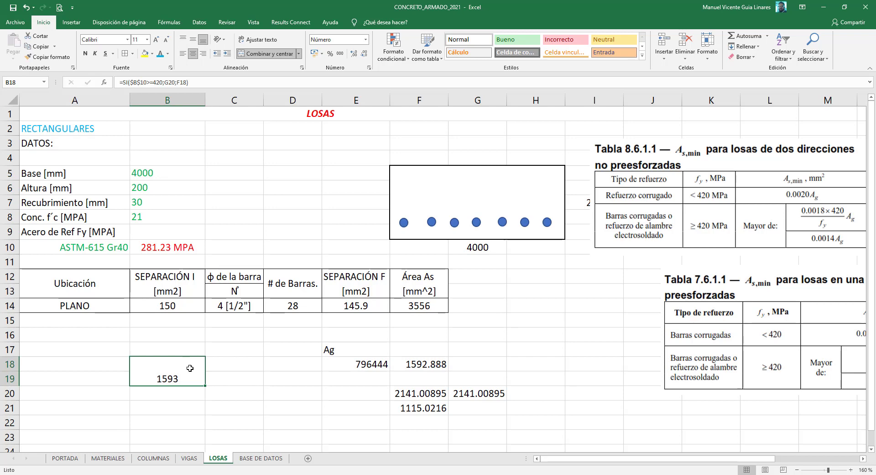
{"action": "right_click", "coordinate": [190, 368]}
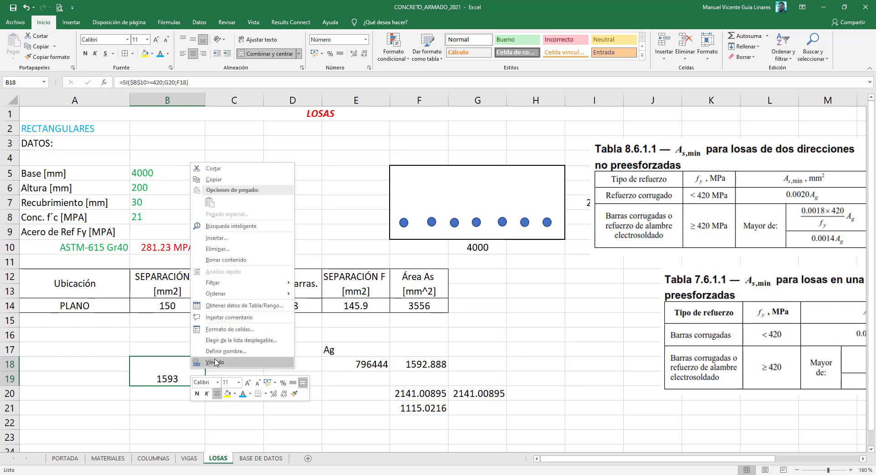
{"action": "key", "text": "Escape"}
{"action": "left_click", "coordinate": [357, 57]}
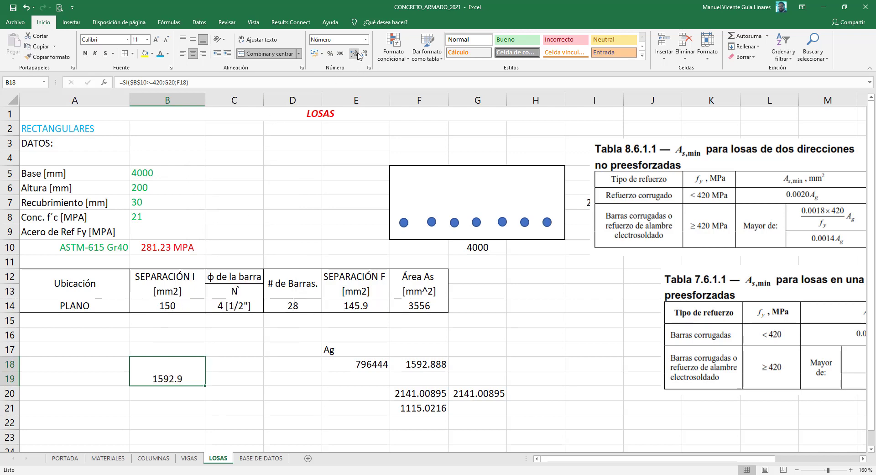
{"action": "left_click", "coordinate": [358, 57]}
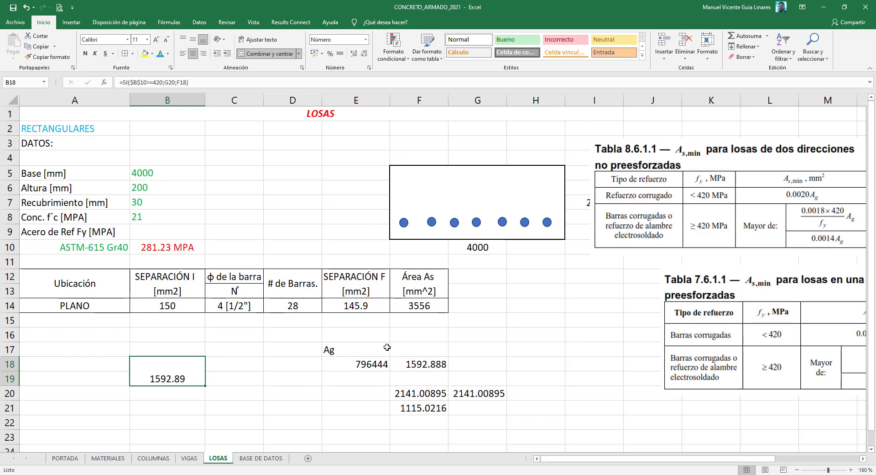
Step: Set the steel grade back to ASTM-615 Gr60 so B18 reads 1427.34
{"action": "left_click", "coordinate": [126, 247]}
{"action": "left_click", "coordinate": [134, 249]}
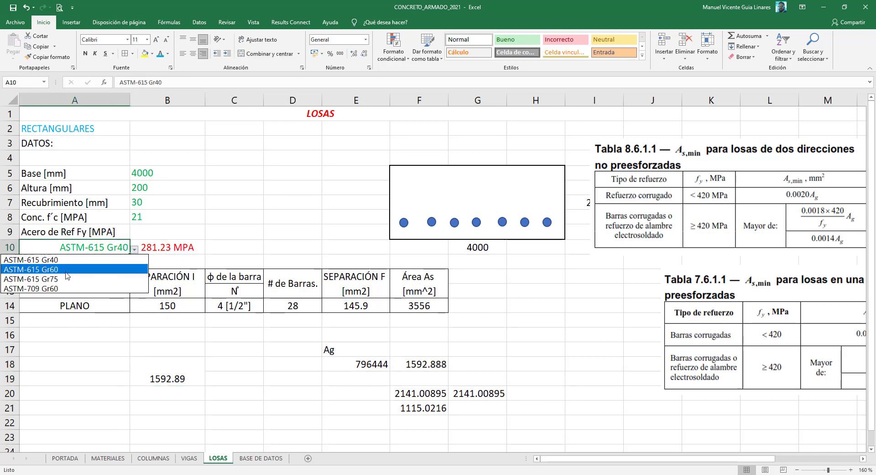
{"action": "left_click", "coordinate": [69, 266]}
{"action": "left_click", "coordinate": [504, 397]}
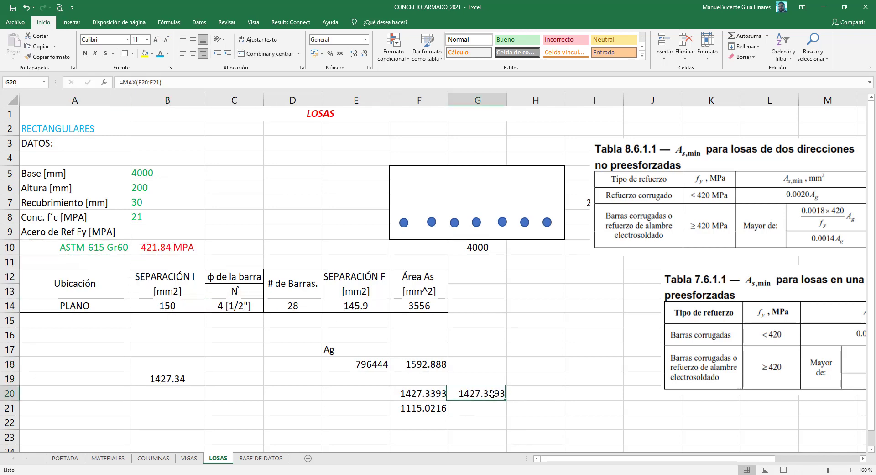
{"action": "left_click", "coordinate": [165, 379]}
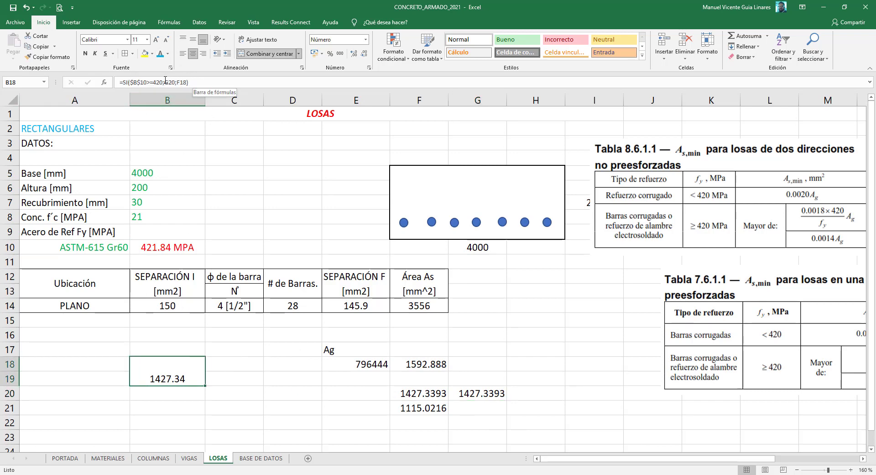
Step: Start replacing G20 with max( in B18, then cancel and review F20's formula
{"action": "left_click", "coordinate": [169, 81]}
{"action": "left_click", "coordinate": [175, 81]}
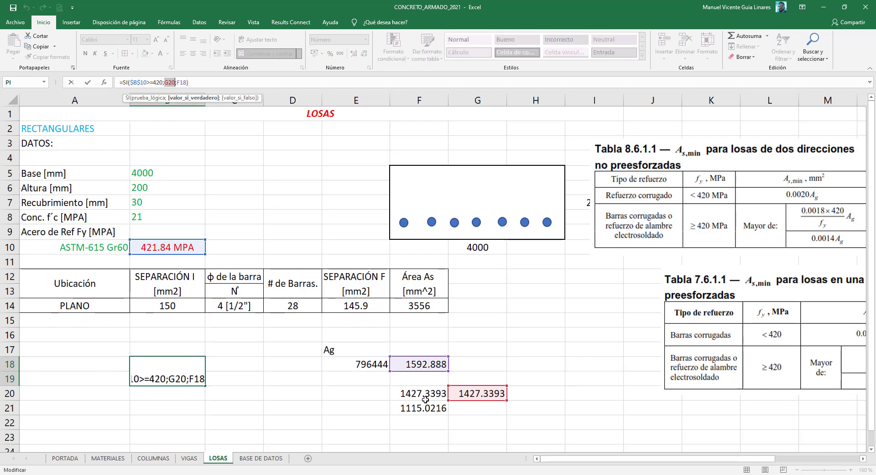
{"action": "type", "text": "max"}
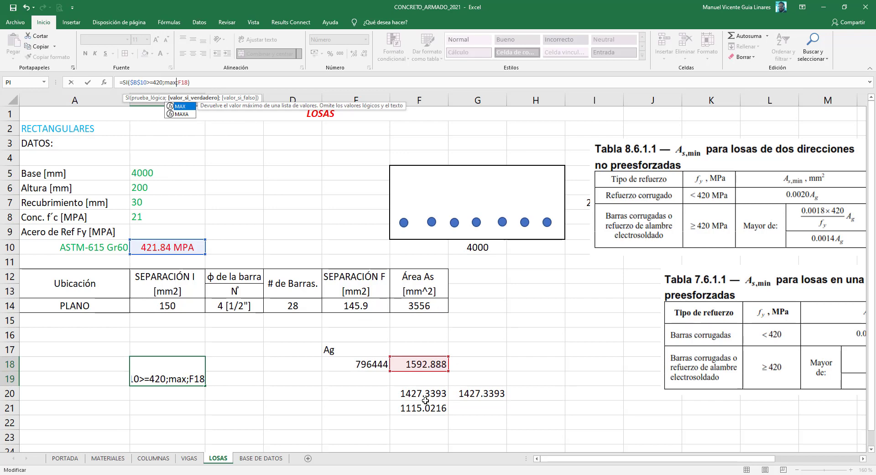
{"action": "type", "text": "("}
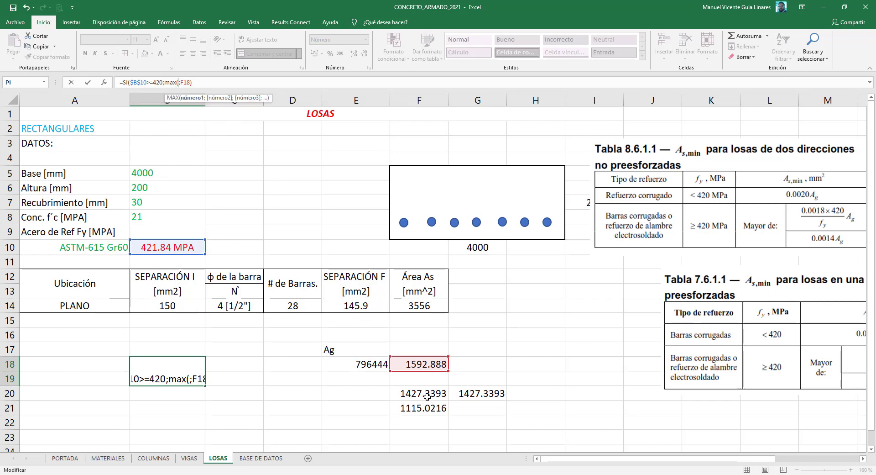
{"action": "left_click", "coordinate": [435, 393]}
{"action": "key", "text": "Return"}
{"action": "left_click", "coordinate": [436, 393]}
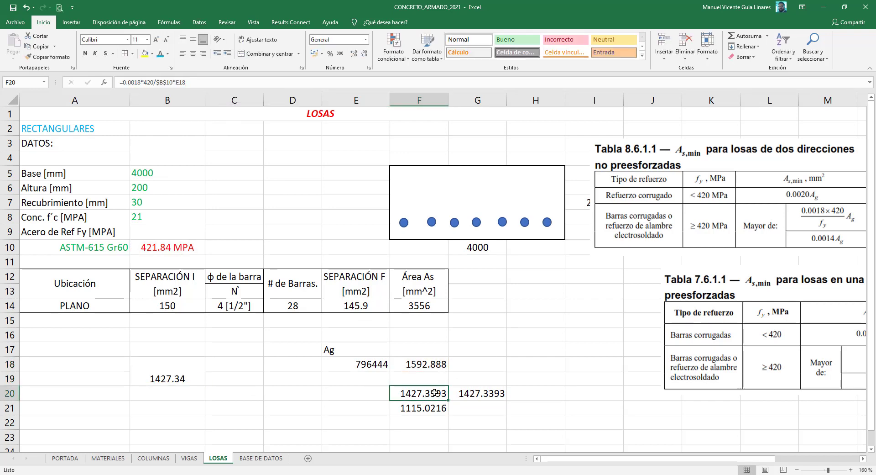
{"action": "left_click", "coordinate": [187, 82]}
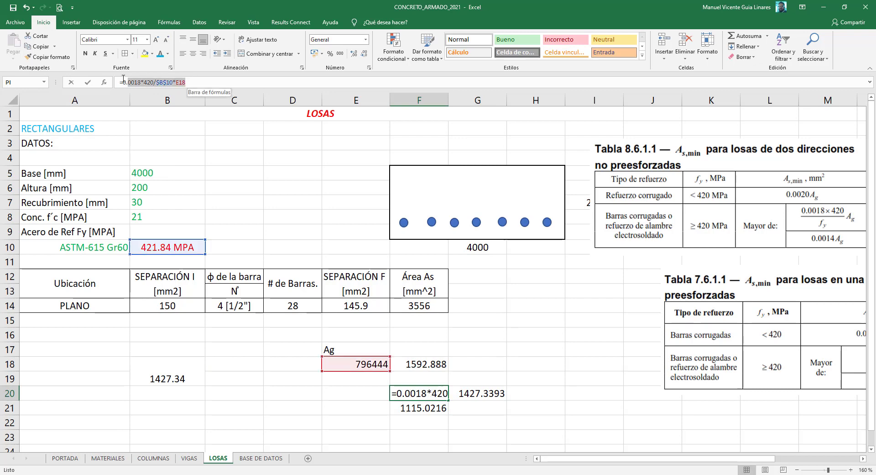
{"action": "left_click", "coordinate": [123, 83]}
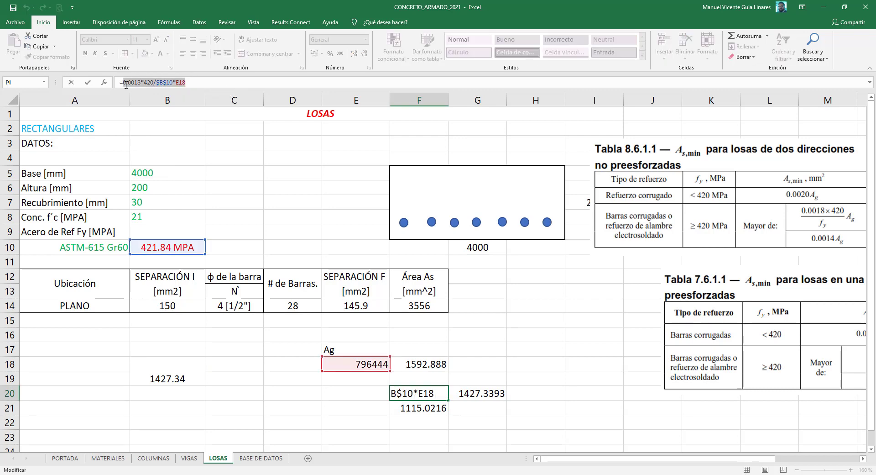
{"action": "key", "text": "Escape"}
Step: Replace G20 in B18's formula with MAX(F20:F21), then check G20 and F20
{"action": "left_click", "coordinate": [187, 378]}
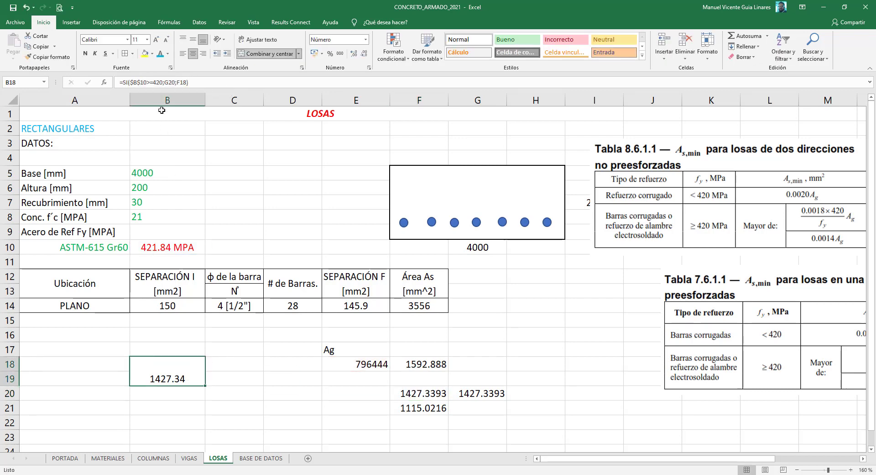
{"action": "left_click", "coordinate": [168, 82]}
{"action": "double_click", "coordinate": [169, 82]}
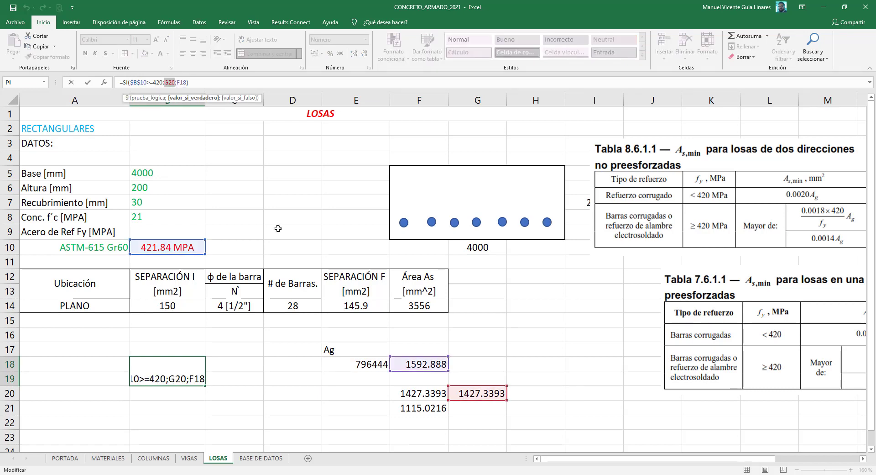
{"action": "type", "text": "max(F"}
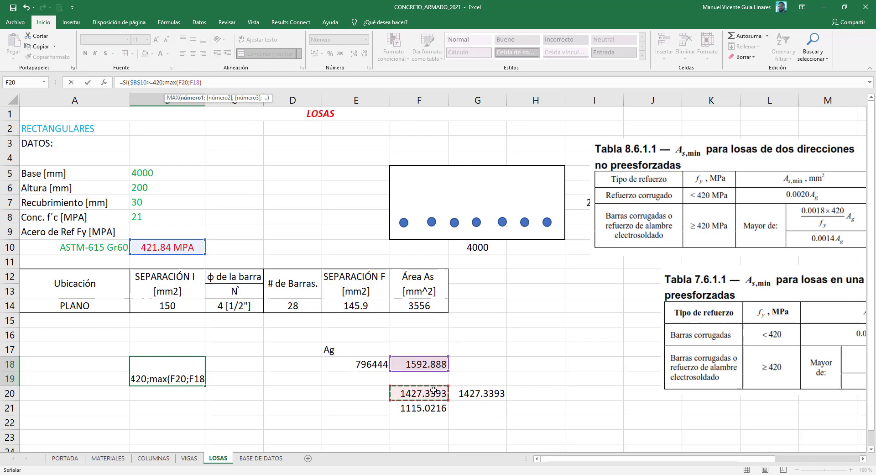
{"action": "left_click_drag", "start_coordinate": [433, 391], "coordinate": [433, 404]}
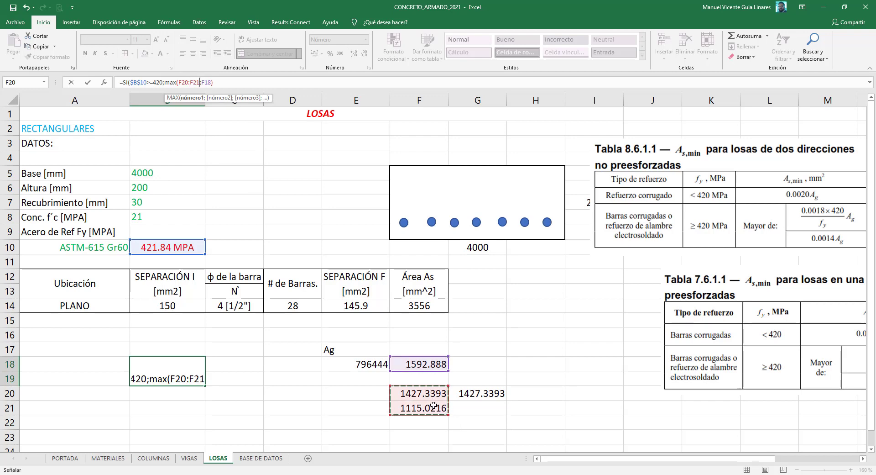
{"action": "type", "text": ")"}
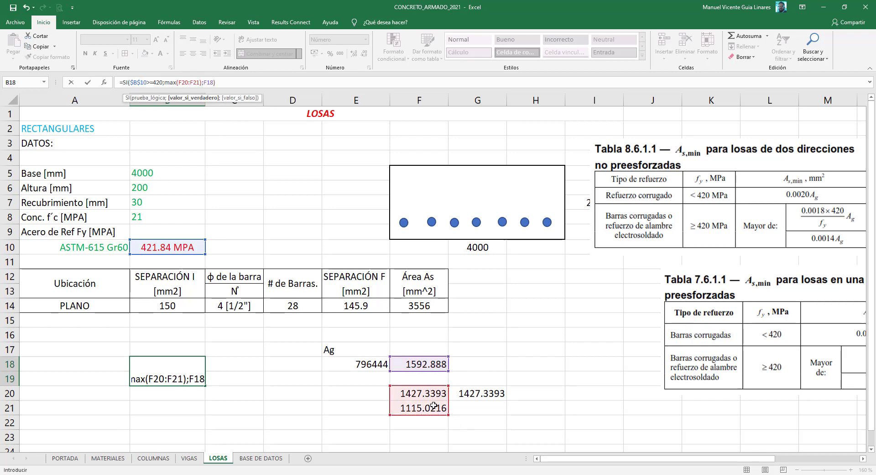
{"action": "key", "text": "Return"}
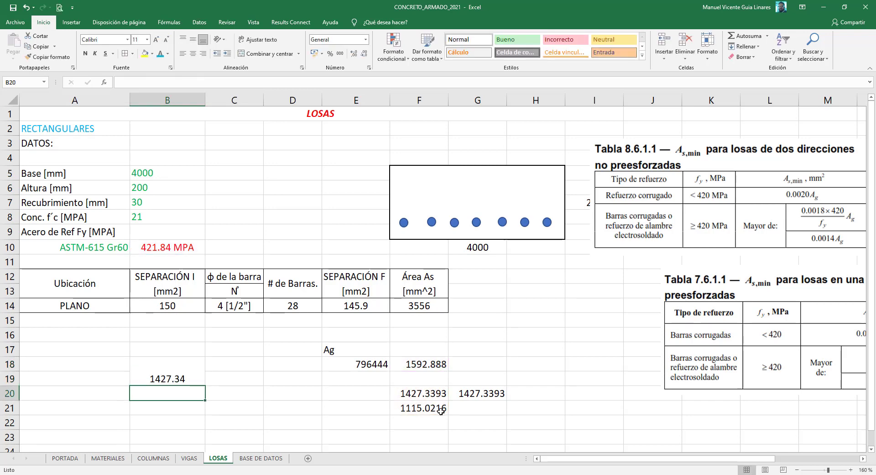
{"action": "left_click", "coordinate": [168, 365]}
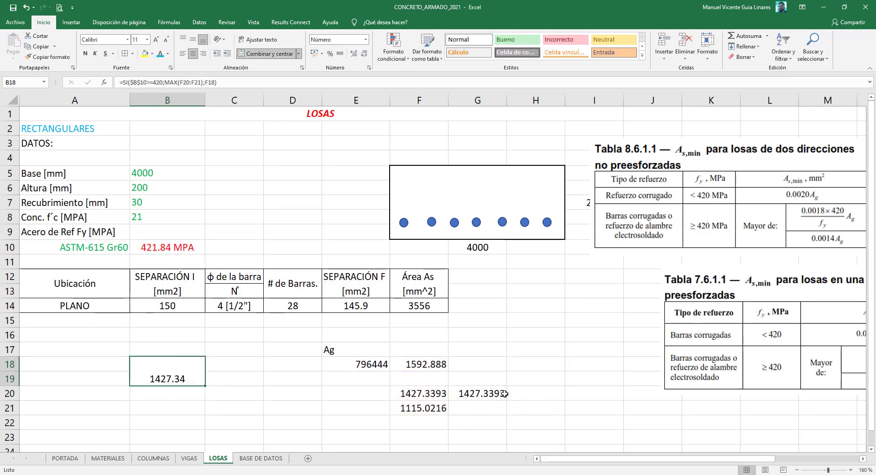
{"action": "left_click", "coordinate": [489, 392]}
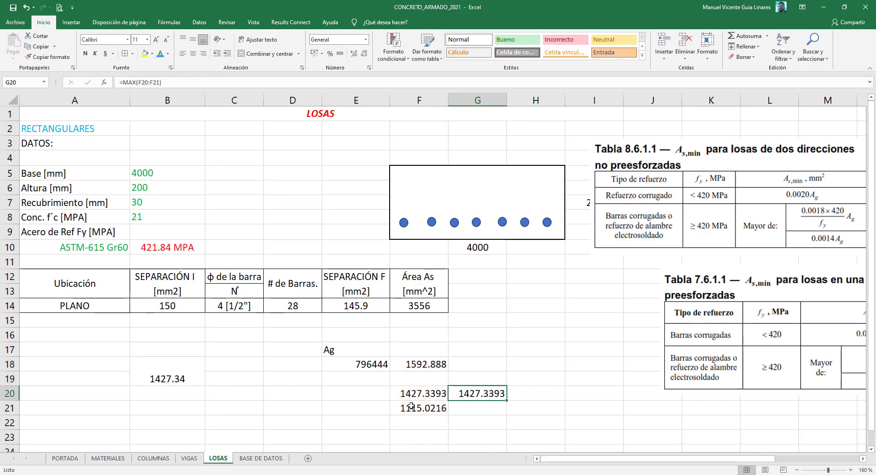
{"action": "left_click", "coordinate": [421, 393]}
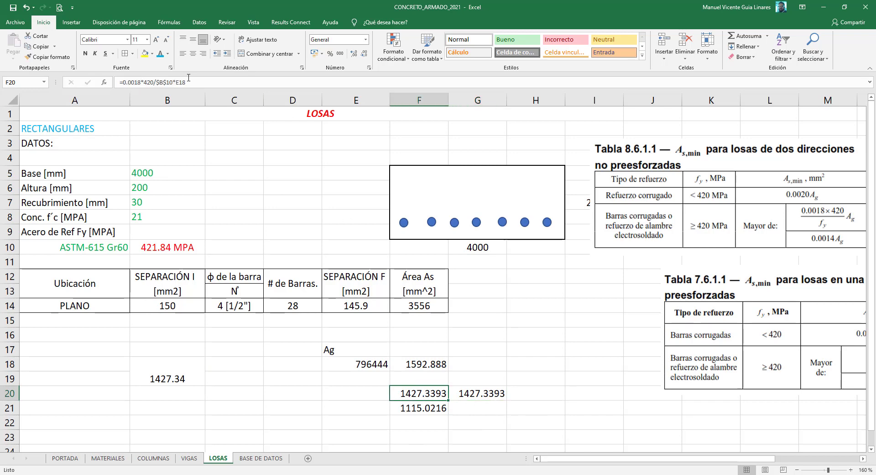
Step: Copy F20's formula text 0.0018*420/$B$10*E18
{"action": "left_click", "coordinate": [129, 82]}
{"action": "left_click_drag", "start_coordinate": [125, 83], "coordinate": [155, 83]}
{"action": "right_click", "coordinate": [158, 82]}
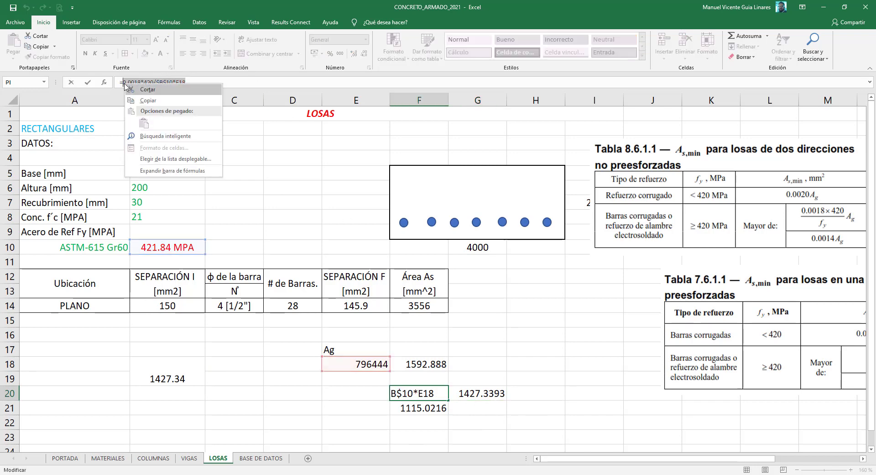
{"action": "left_click", "coordinate": [192, 97]}
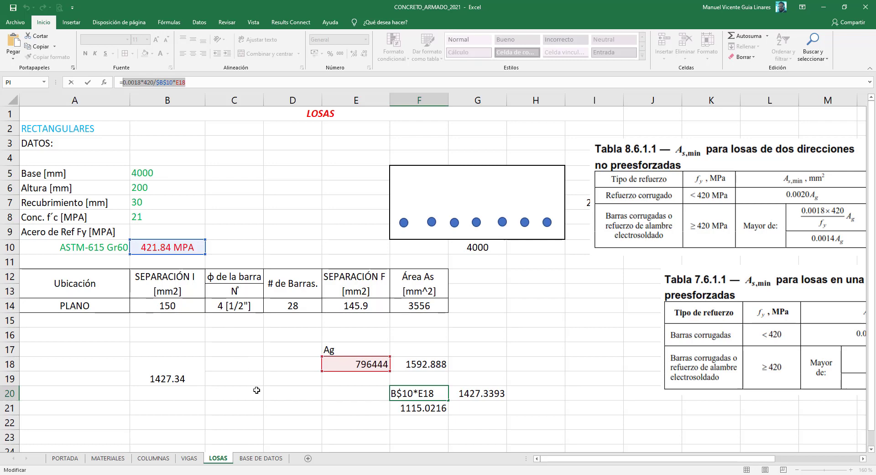
{"action": "key", "text": "Escape"}
{"action": "left_click", "coordinate": [409, 408]}
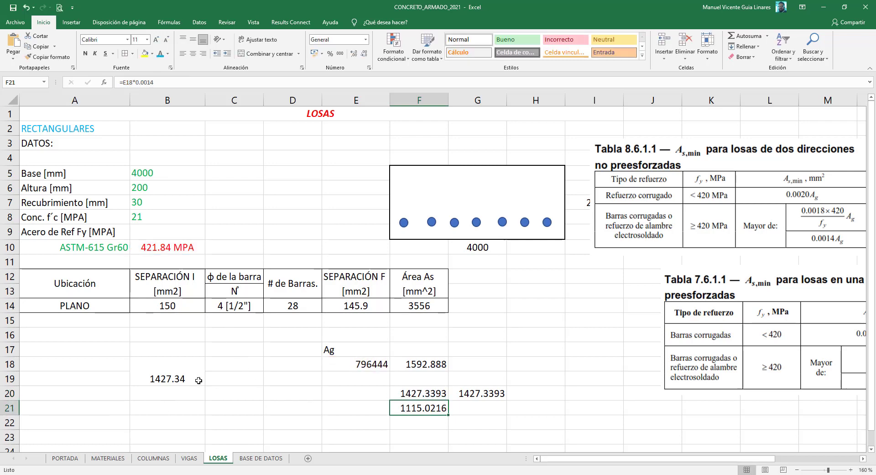
Step: Paste that expression over F20 in B18's MAX and replace F21 with E18*.0014
{"action": "left_click", "coordinate": [187, 373]}
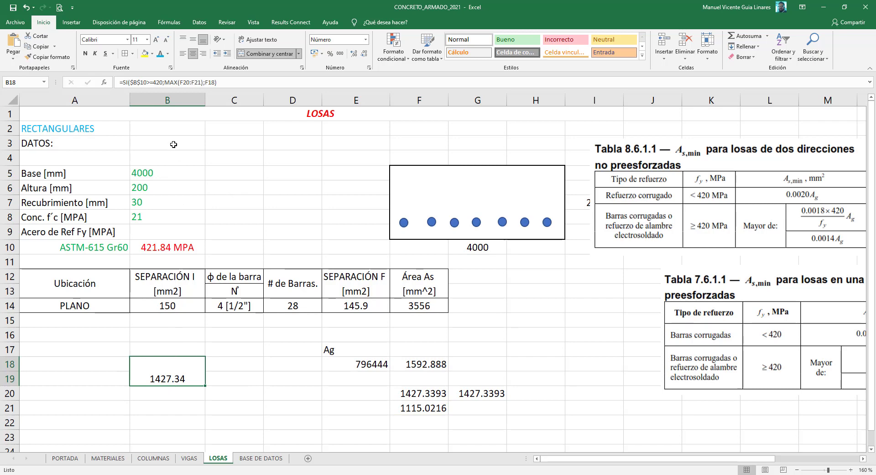
{"action": "left_click", "coordinate": [182, 82]}
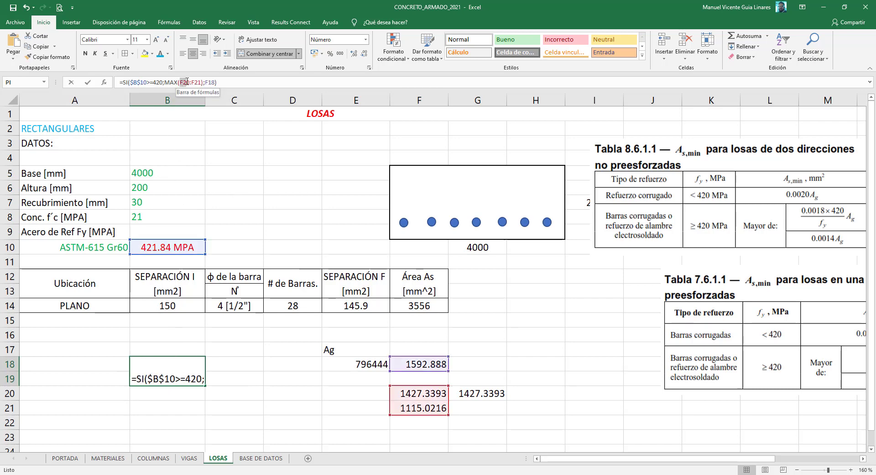
{"action": "right_click", "coordinate": [189, 83]}
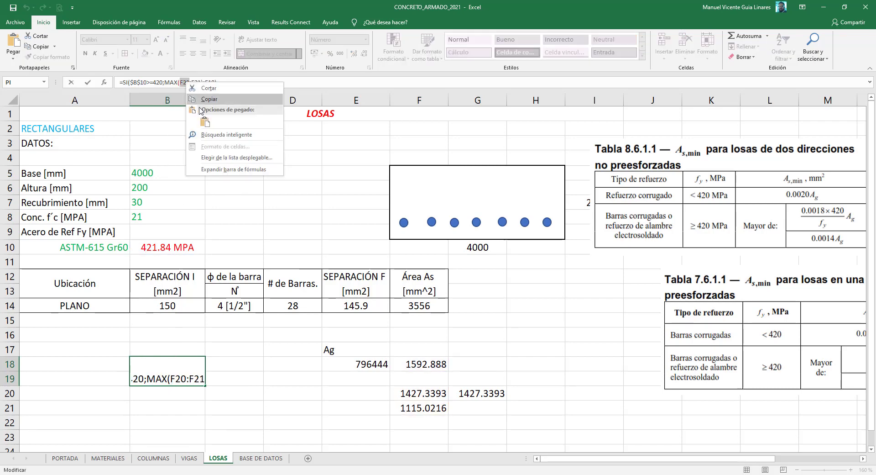
{"action": "left_click", "coordinate": [207, 122]}
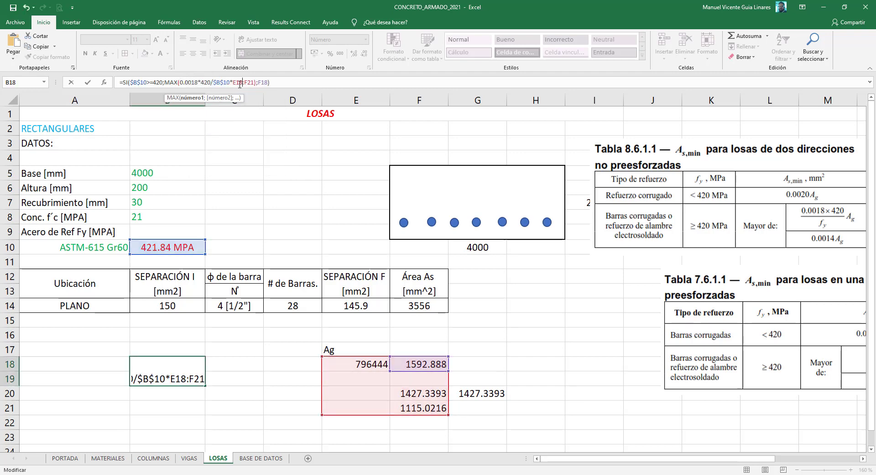
{"action": "key", "text": "BackSpace"}
{"action": "type", "text": ";"}
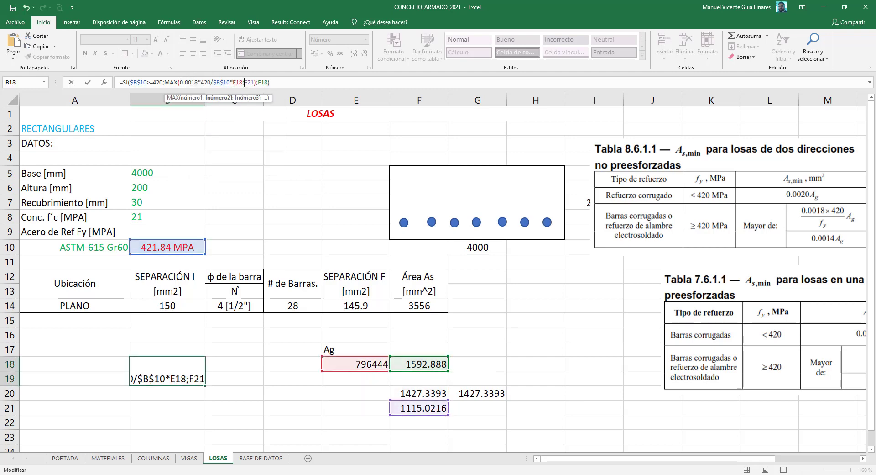
{"action": "key", "text": "BackSpace"}
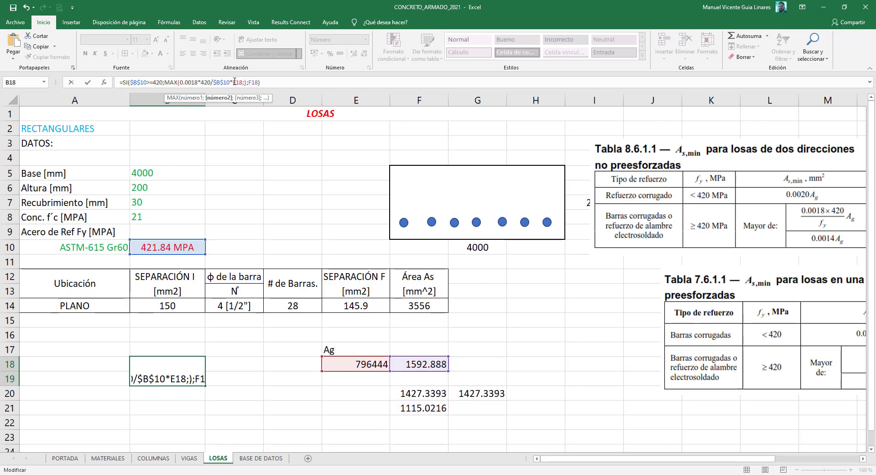
{"action": "left_click", "coordinate": [357, 363]}
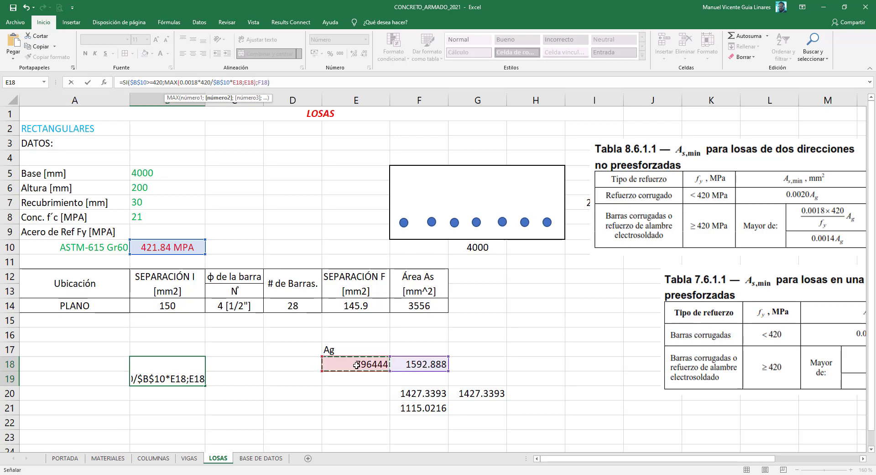
{"action": "type", "text": "*"}
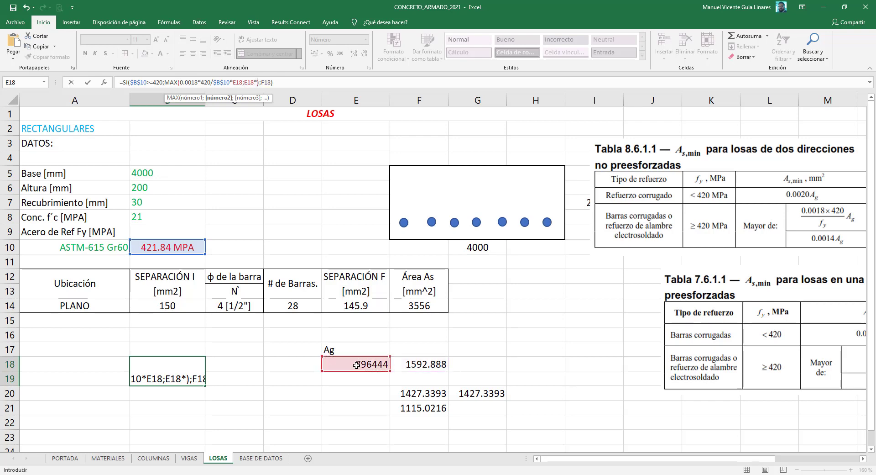
{"action": "type", "text": ".0014"}
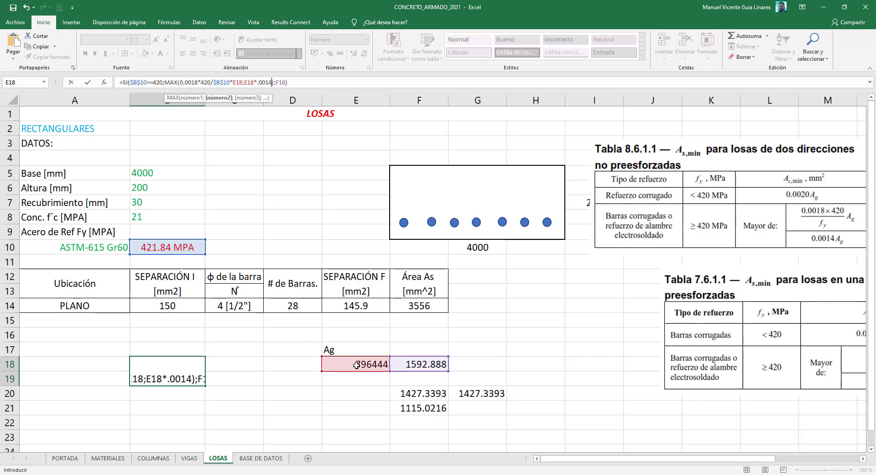
{"action": "type", "text": ")"}
{"action": "key", "text": "Return"}
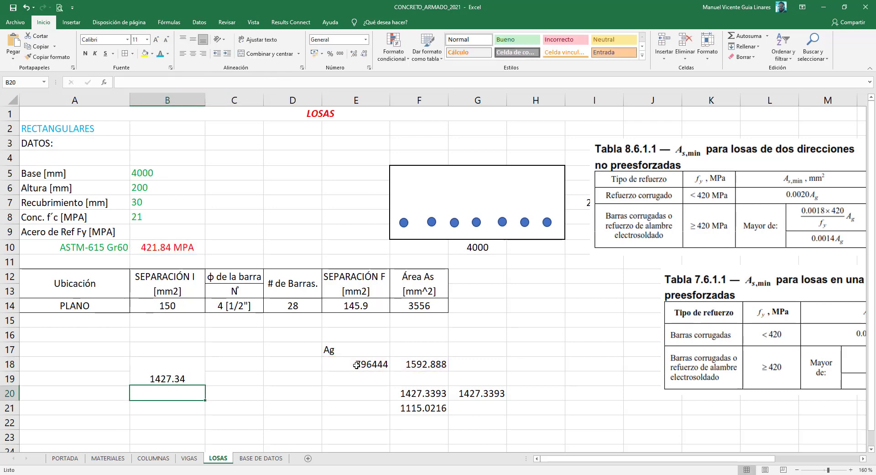
Step: Review F20 and F21, then add the missing closing bracket to B18's formula
{"action": "left_click", "coordinate": [173, 378]}
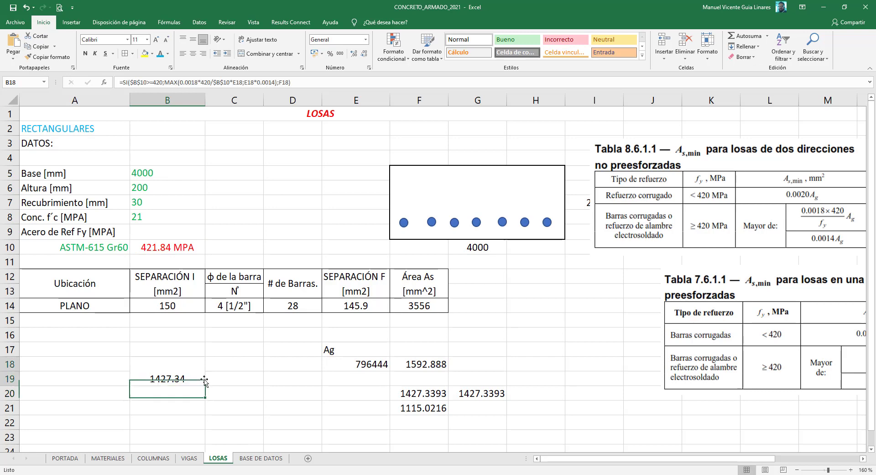
{"action": "left_click", "coordinate": [433, 397]}
{"action": "left_click", "coordinate": [432, 407]}
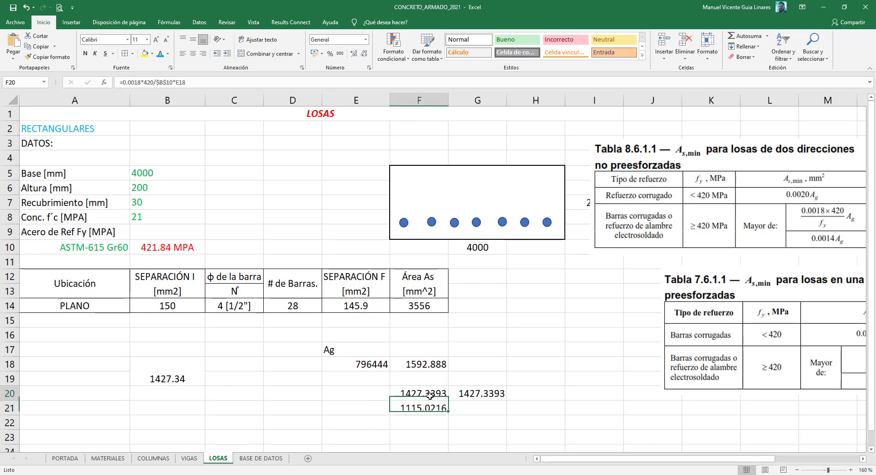
{"action": "left_click", "coordinate": [167, 361]}
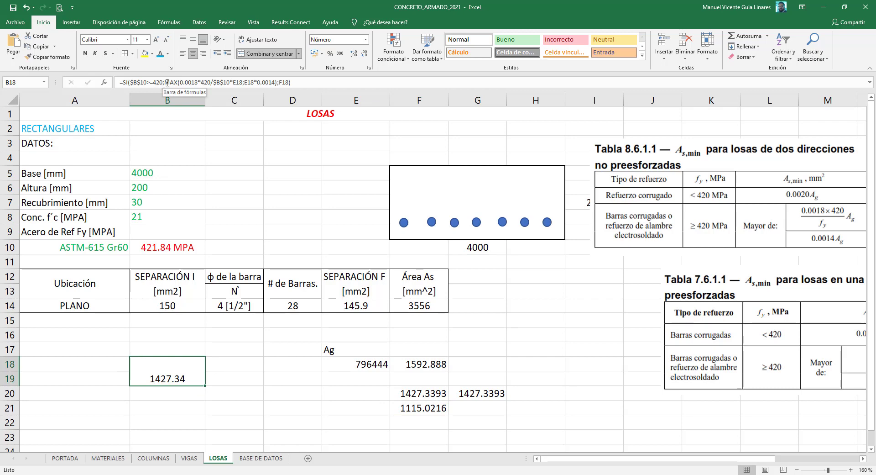
{"action": "left_click", "coordinate": [285, 82]}
{"action": "type", "text": ")"}
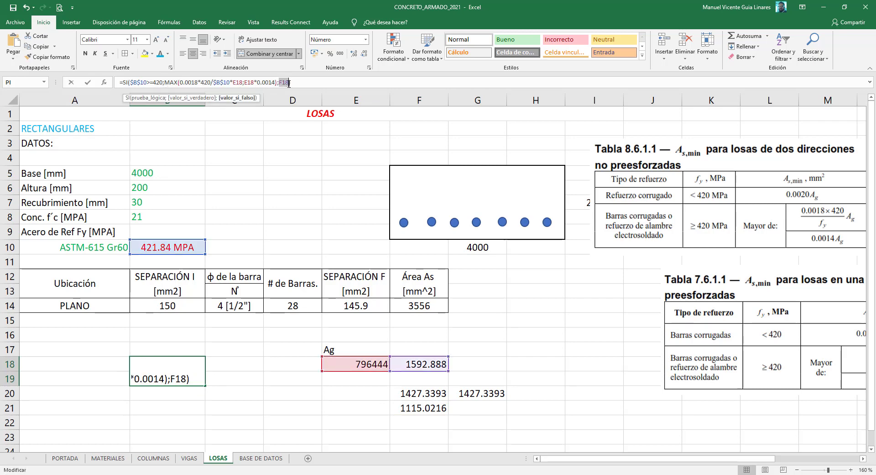
{"action": "key", "text": "Return"}
Step: Copy F18's formula text E18*0.002
{"action": "left_click", "coordinate": [420, 364]}
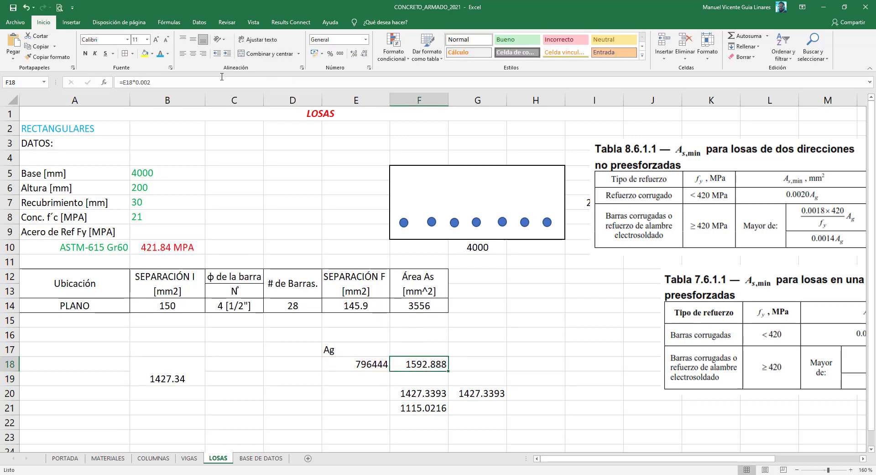
{"action": "left_click", "coordinate": [149, 83]}
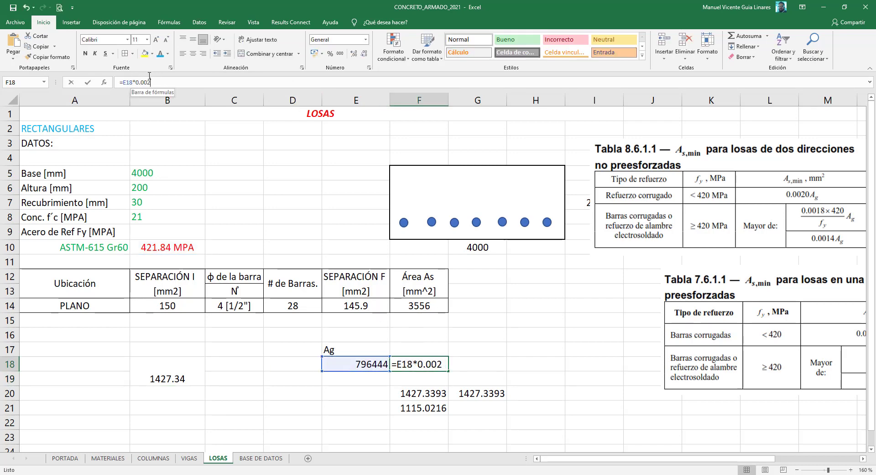
{"action": "left_click_drag", "start_coordinate": [120, 83], "coordinate": [133, 75]}
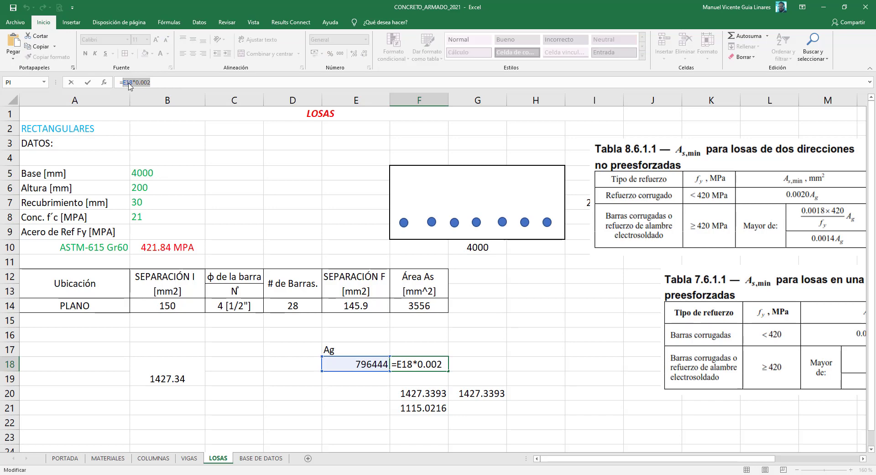
{"action": "right_click", "coordinate": [128, 83]}
{"action": "left_click", "coordinate": [147, 104]}
{"action": "key", "text": "Return"}
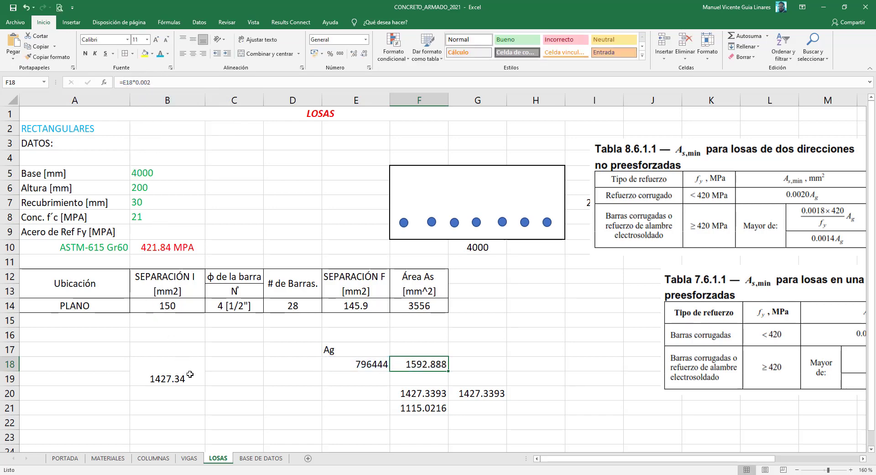
Step: Replace F18 in B18's last branch with E18*0.002, keeping 1427.34
{"action": "left_click", "coordinate": [190, 376]}
{"action": "left_click", "coordinate": [285, 83]}
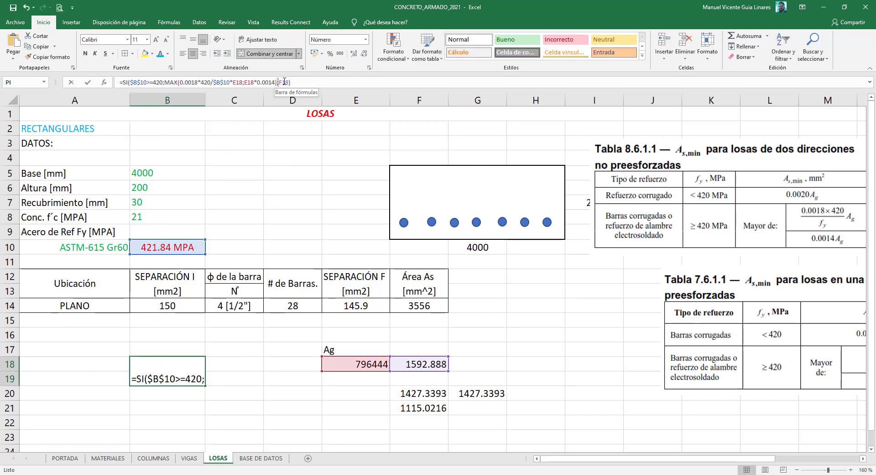
{"action": "double_click", "coordinate": [288, 82]}
{"action": "left_click", "coordinate": [284, 83]}
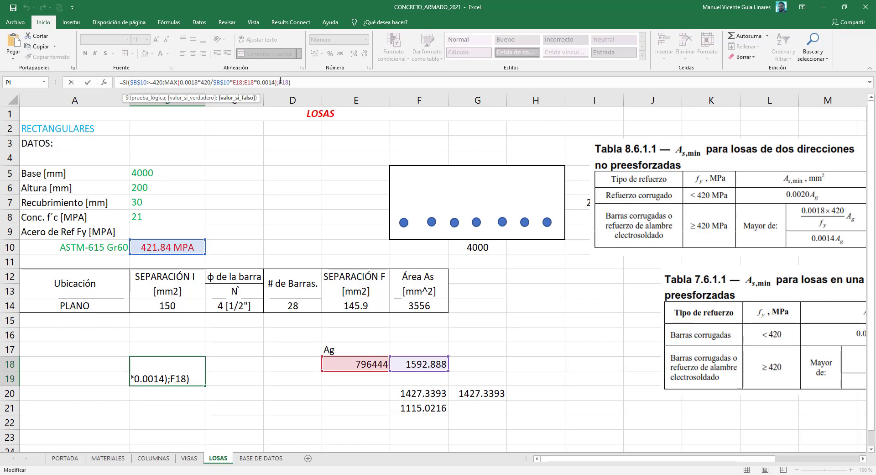
{"action": "double_click", "coordinate": [285, 82]}
{"action": "right_click", "coordinate": [284, 82]}
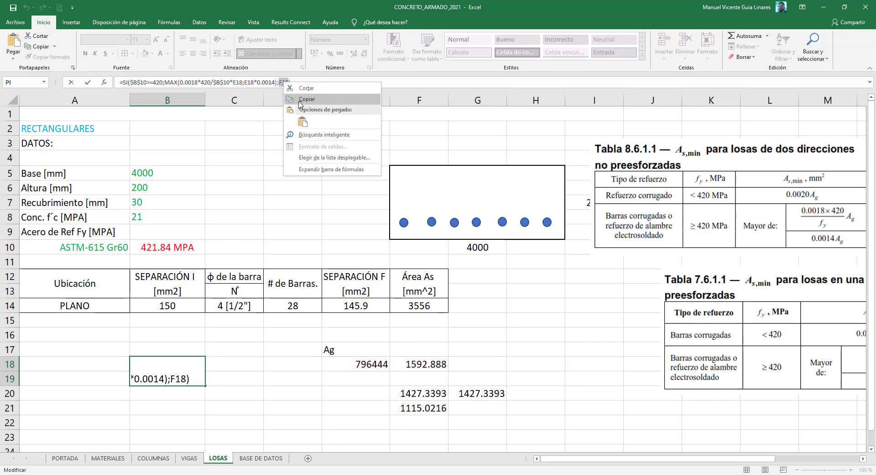
{"action": "left_click", "coordinate": [303, 122]}
{"action": "key", "text": "Return"}
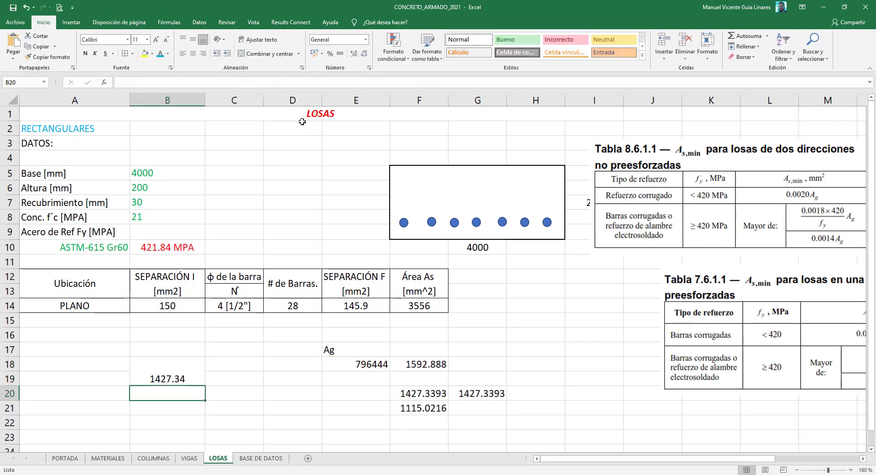
{"action": "left_click", "coordinate": [425, 365]}
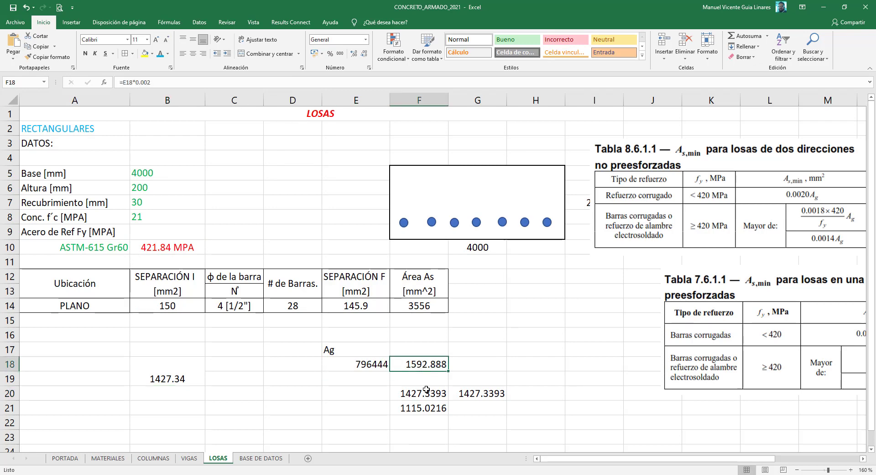
Step: Clear the helper block F17:G22, then undo the deletion
{"action": "left_click_drag", "start_coordinate": [424, 364], "coordinate": [436, 410]}
{"action": "left_click", "coordinate": [426, 364]}
{"action": "double_click", "coordinate": [426, 364]}
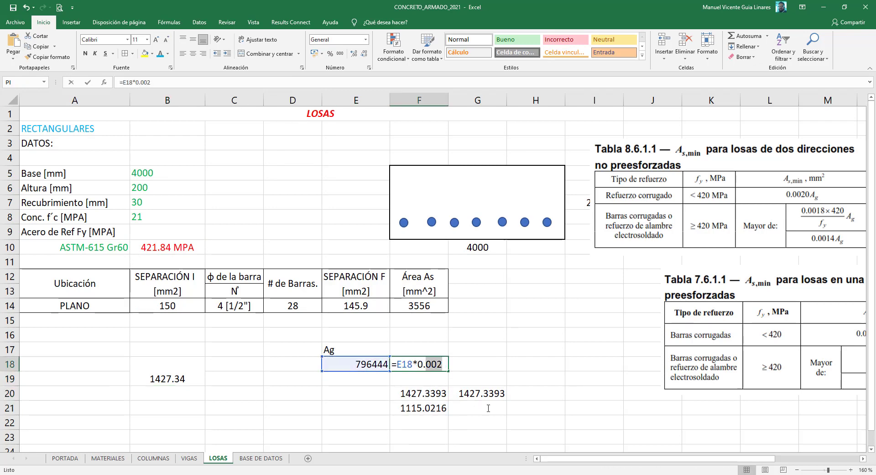
{"action": "key", "text": "Escape"}
{"action": "left_click_drag", "start_coordinate": [495, 424], "coordinate": [432, 351]}
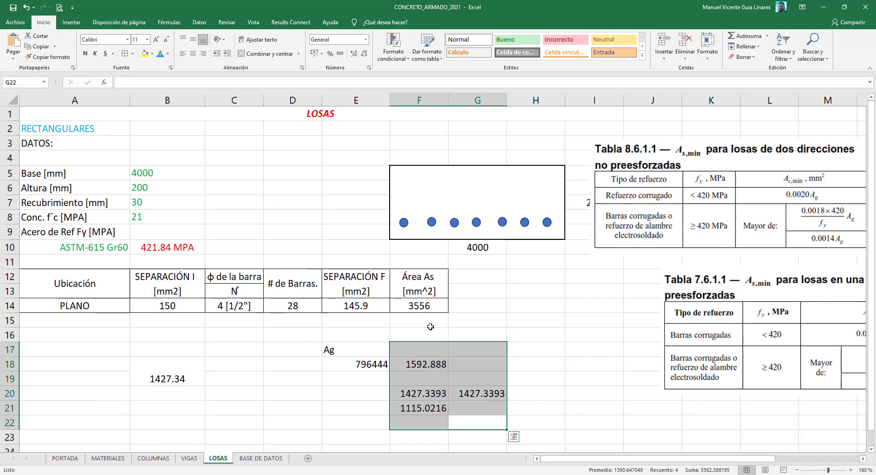
{"action": "key", "text": "Delete"}
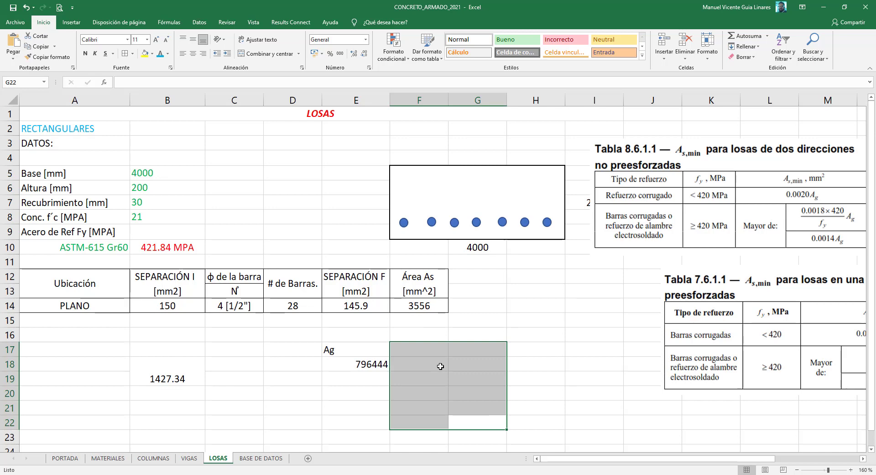
{"action": "key", "text": "ctrl+z"}
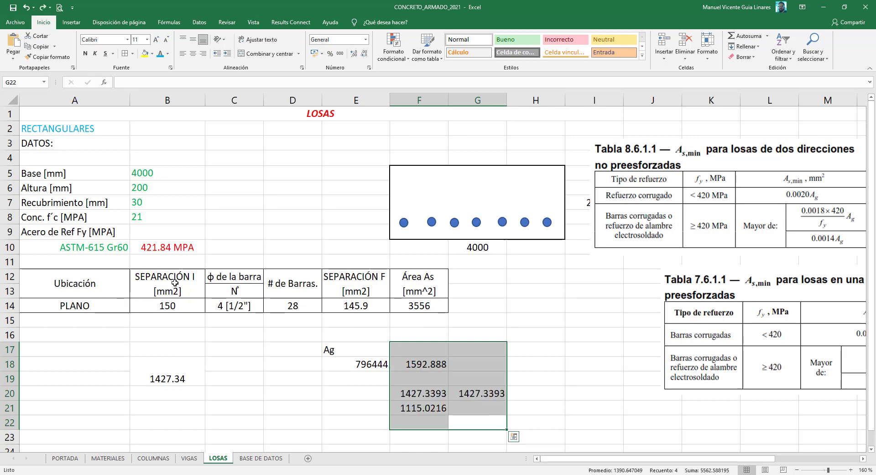
Step: Pick ASTM-615 Gr40 in A10 so B18 shows 1592.89, then check E18
{"action": "left_click", "coordinate": [110, 252]}
{"action": "left_click", "coordinate": [135, 249]}
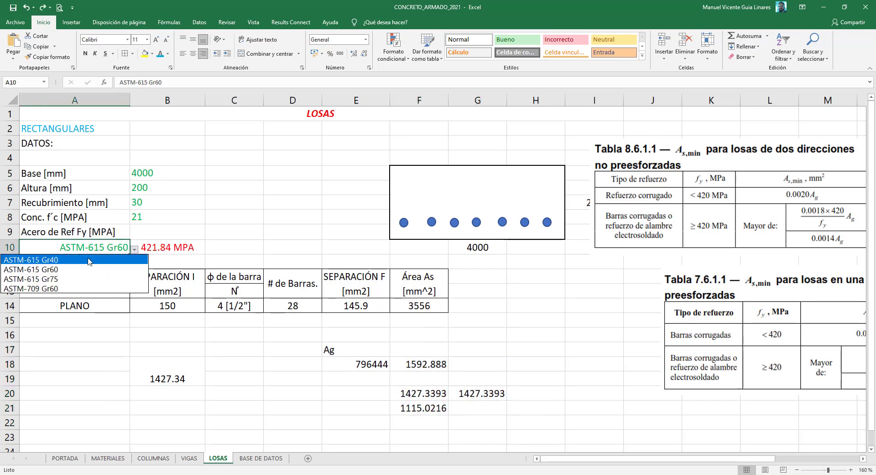
{"action": "left_click", "coordinate": [37, 257]}
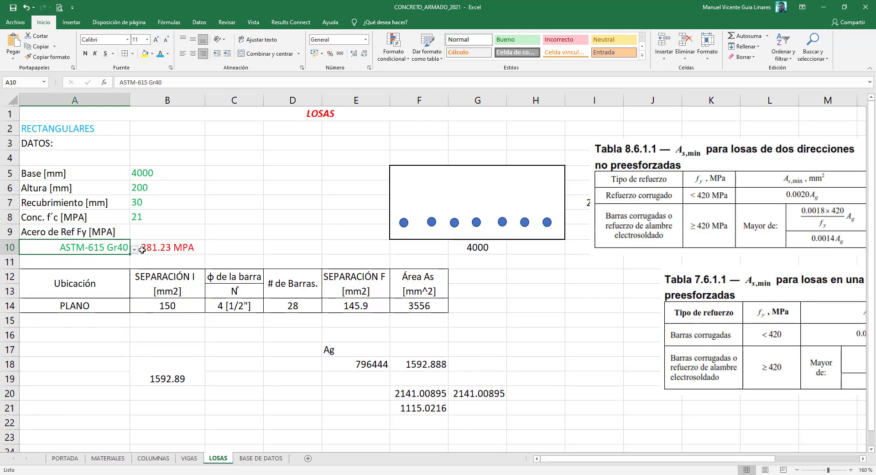
{"action": "left_click", "coordinate": [181, 372]}
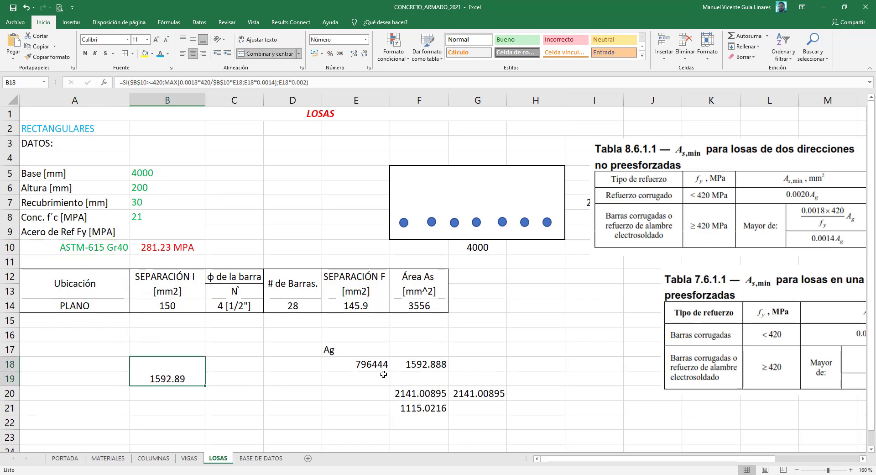
{"action": "left_click", "coordinate": [373, 362]}
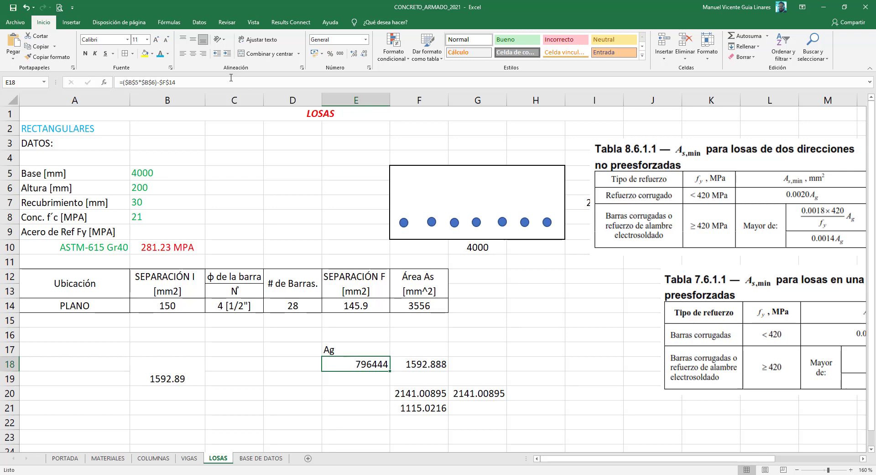
Step: Copy the gross-area expression ($B$5*$B$6)-$F$14 from E18's formula
{"action": "left_click_drag", "start_coordinate": [179, 82], "coordinate": [128, 80]}
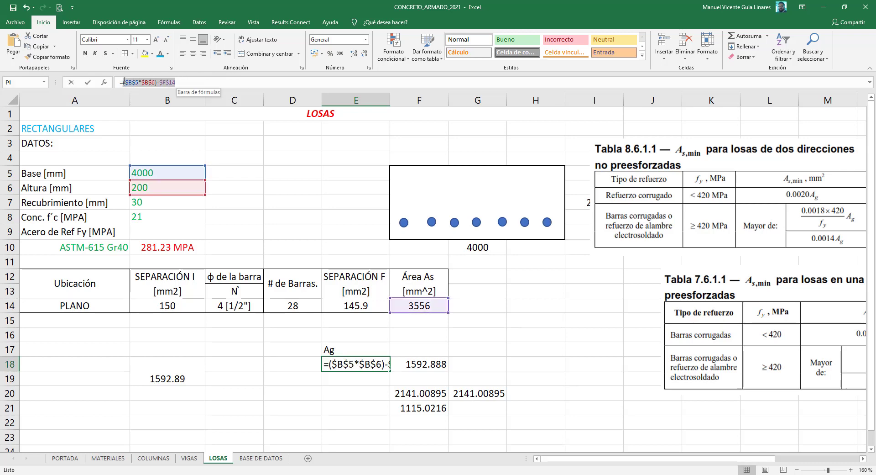
{"action": "right_click", "coordinate": [136, 81]}
{"action": "left_click", "coordinate": [154, 99]}
{"action": "key", "text": "Escape"}
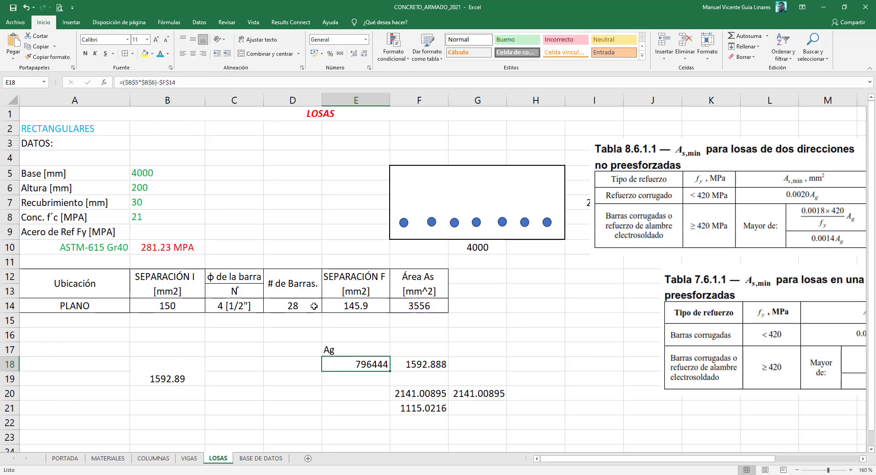
Step: Paste it over all three E18 references in B18's formula, giving 799992.89
{"action": "left_click", "coordinate": [189, 378]}
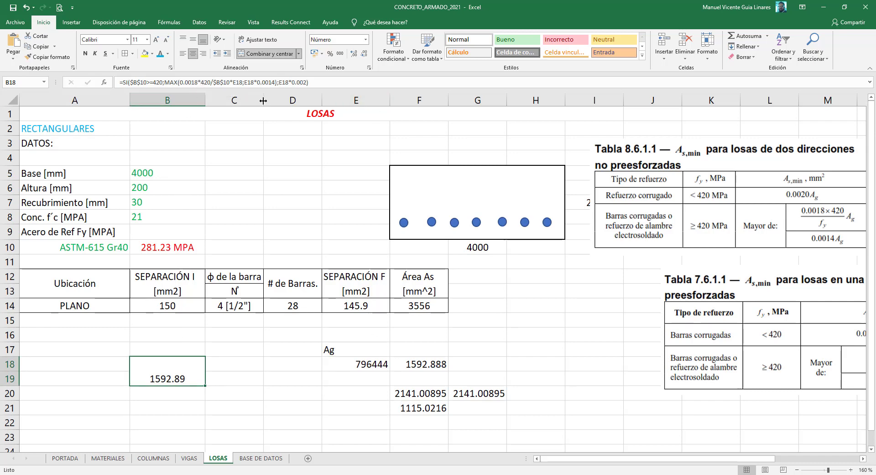
{"action": "left_click", "coordinate": [234, 81]}
{"action": "left_click_drag", "start_coordinate": [234, 82], "coordinate": [246, 87]}
{"action": "key", "text": "ctrl+v"}
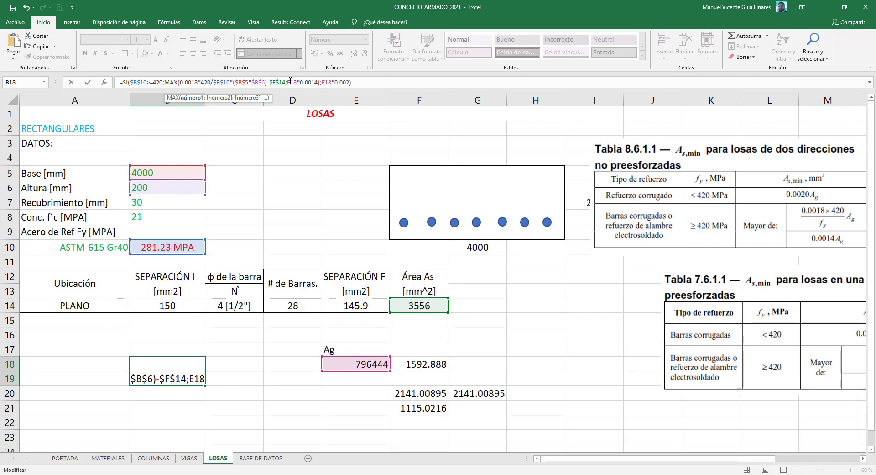
{"action": "left_click_drag", "start_coordinate": [288, 82], "coordinate": [293, 81]}
{"action": "key", "text": "ctrl+v"}
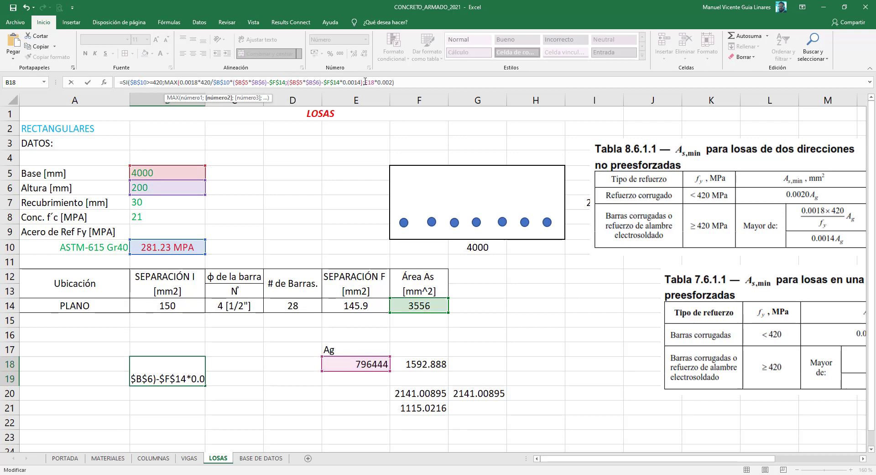
{"action": "left_click_drag", "start_coordinate": [372, 82], "coordinate": [376, 82]}
{"action": "key", "text": "ctrl+v"}
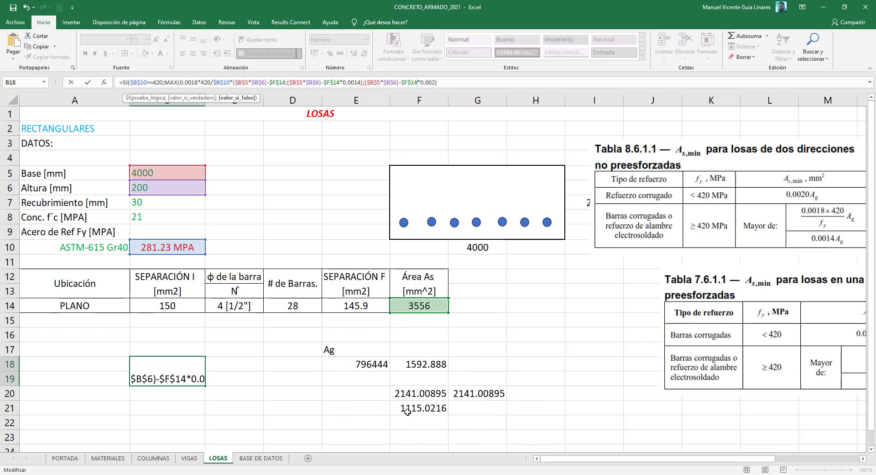
{"action": "key", "text": "Return"}
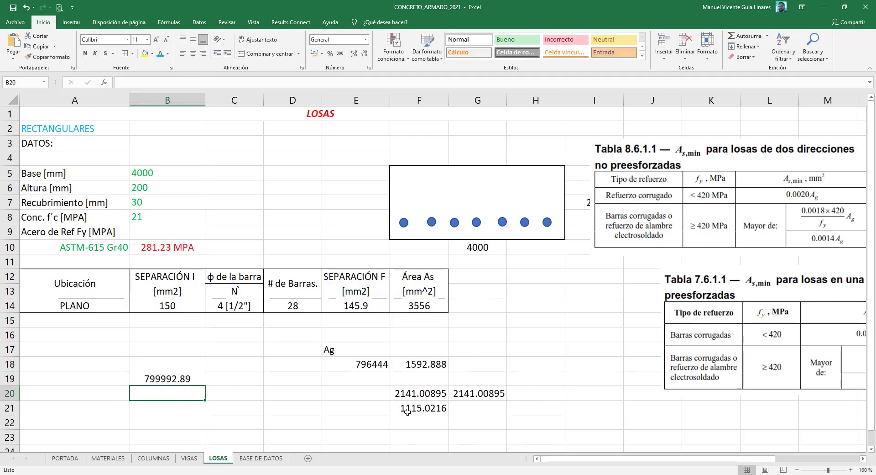
{"action": "left_click", "coordinate": [176, 368]}
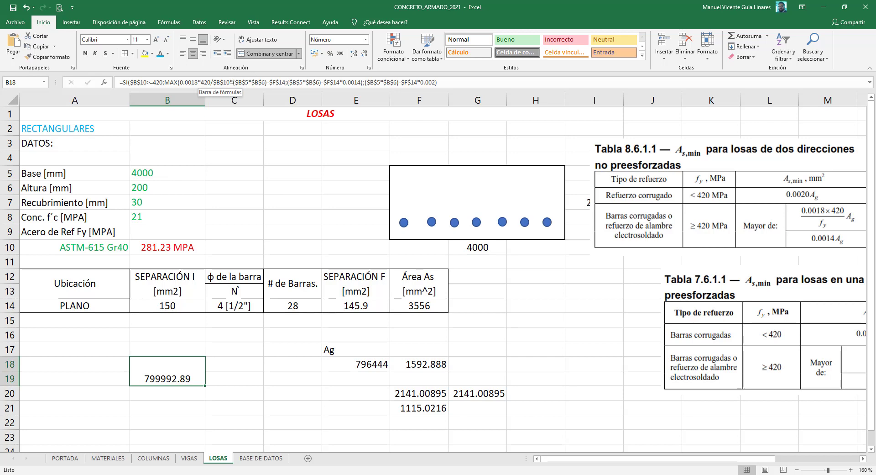
Step: Wrap the first two gross-area expressions in B18's formula in parentheses
{"action": "left_click", "coordinate": [232, 80]}
{"action": "left_click_drag", "start_coordinate": [233, 80], "coordinate": [287, 80]}
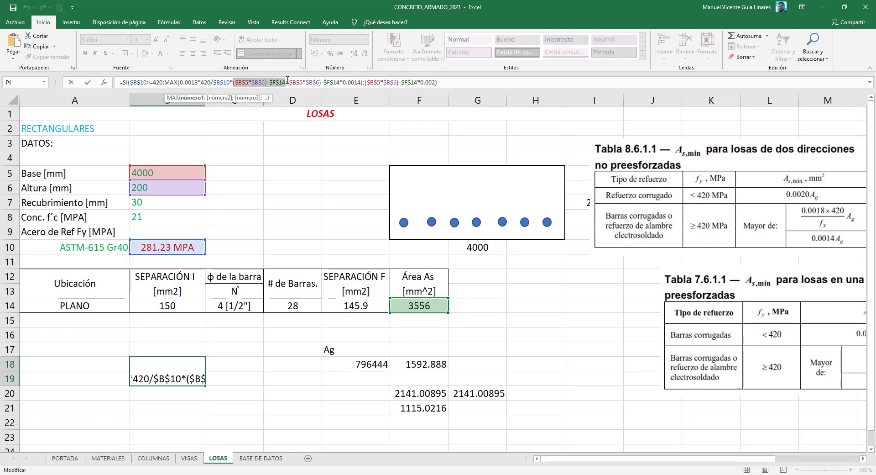
{"action": "left_click", "coordinate": [233, 81]}
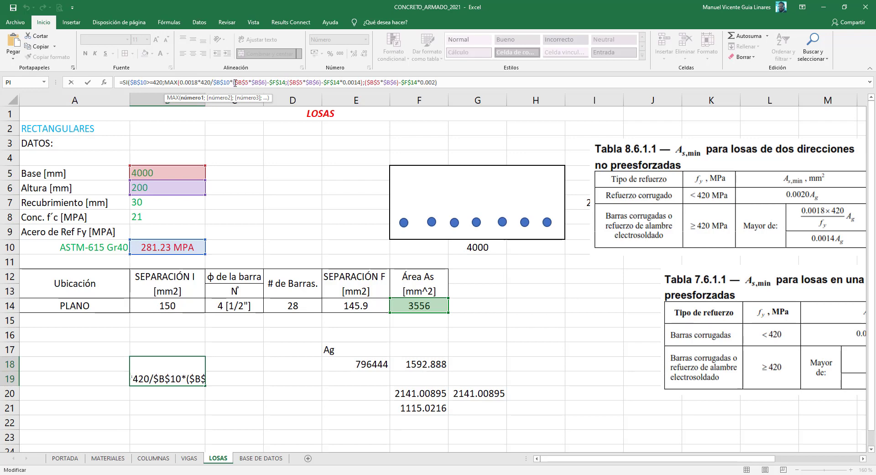
{"action": "type", "text": "("}
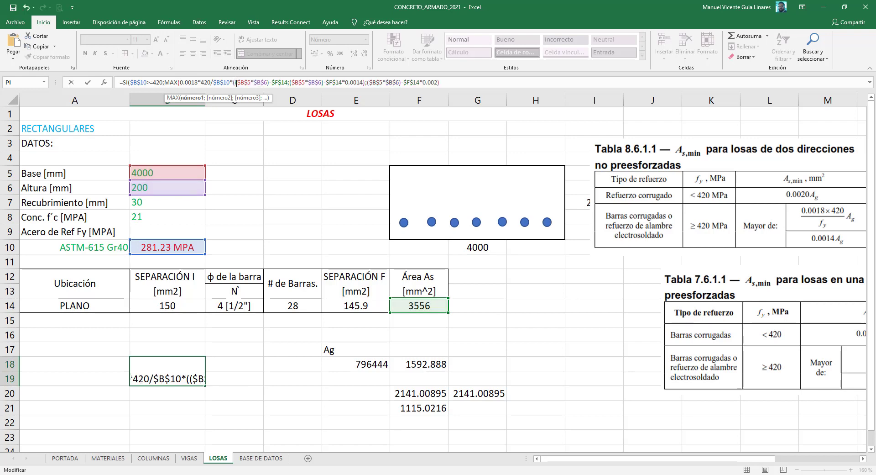
{"action": "left_click", "coordinate": [288, 82]}
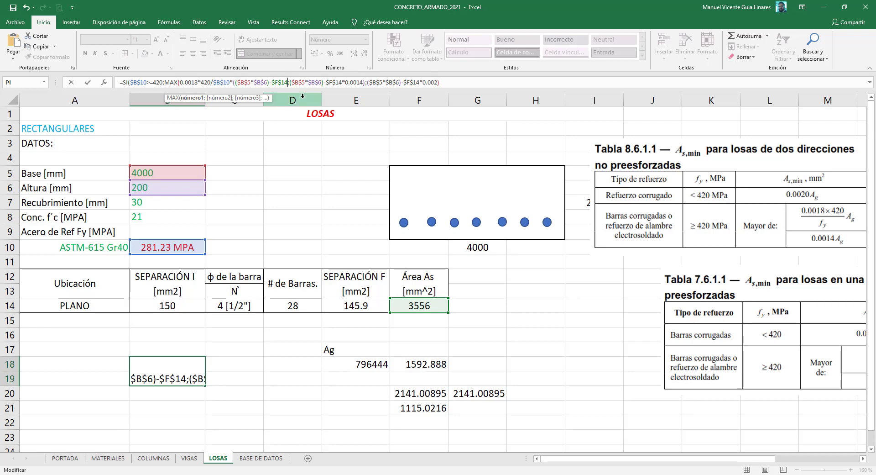
{"action": "type", "text": ")"}
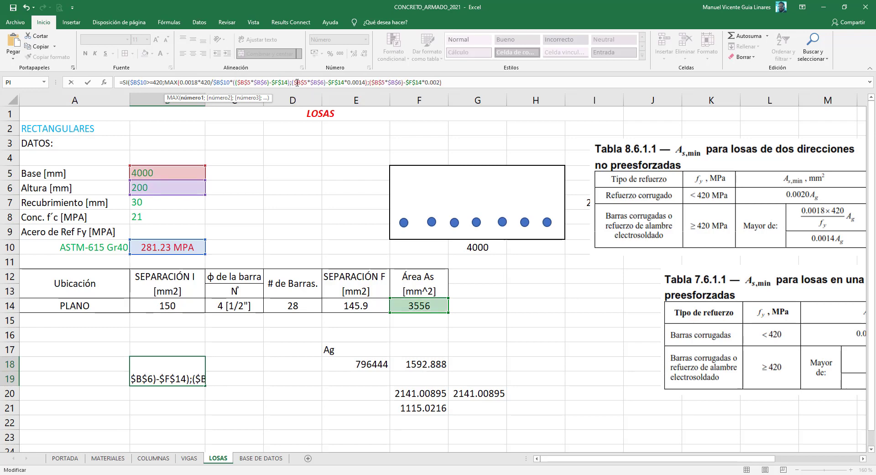
{"action": "left_click", "coordinate": [293, 82]}
{"action": "type", "text": "("}
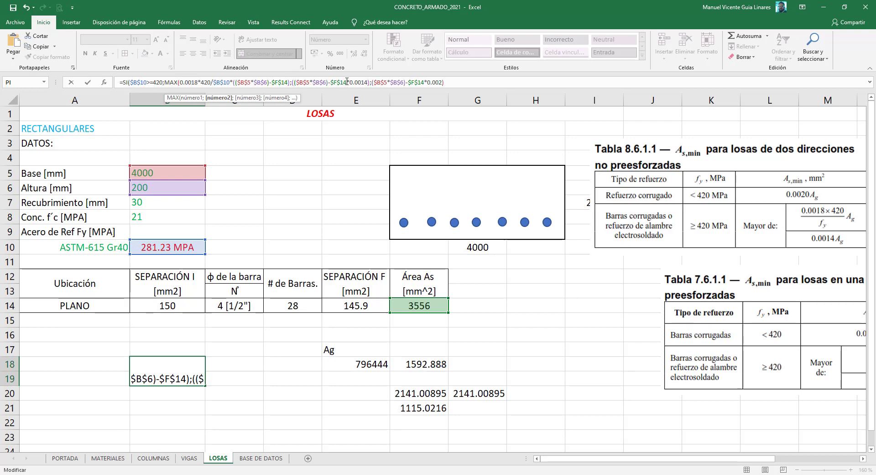
{"action": "left_click", "coordinate": [347, 82]}
{"action": "type", "text": ")"}
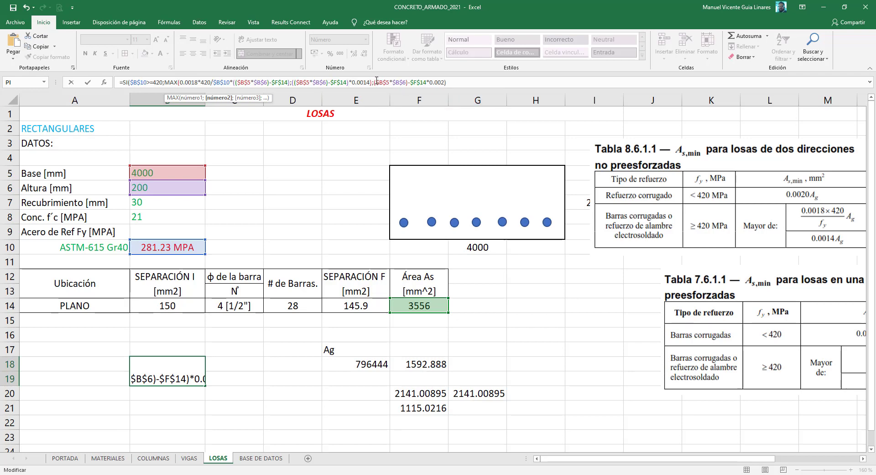
Step: Parenthesize the third expression so B18 returns 1592.89, and centre it vertically
{"action": "left_click", "coordinate": [399, 86]}
{"action": "type", "text": "("}
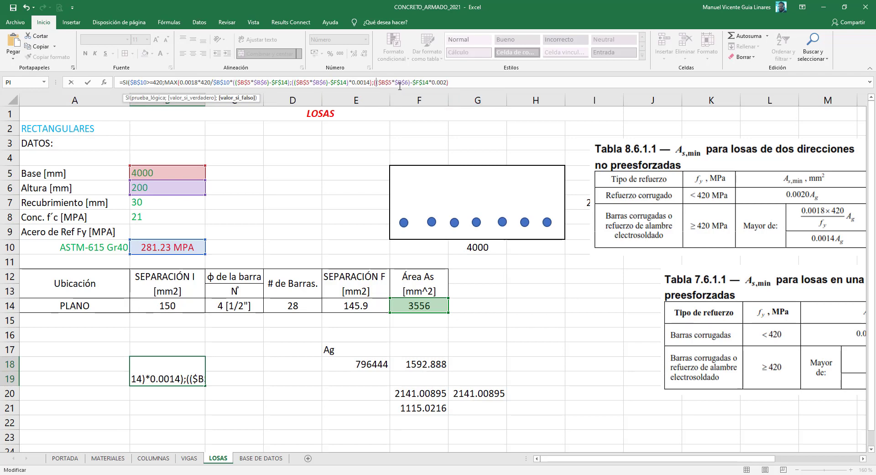
{"action": "left_click", "coordinate": [429, 82]}
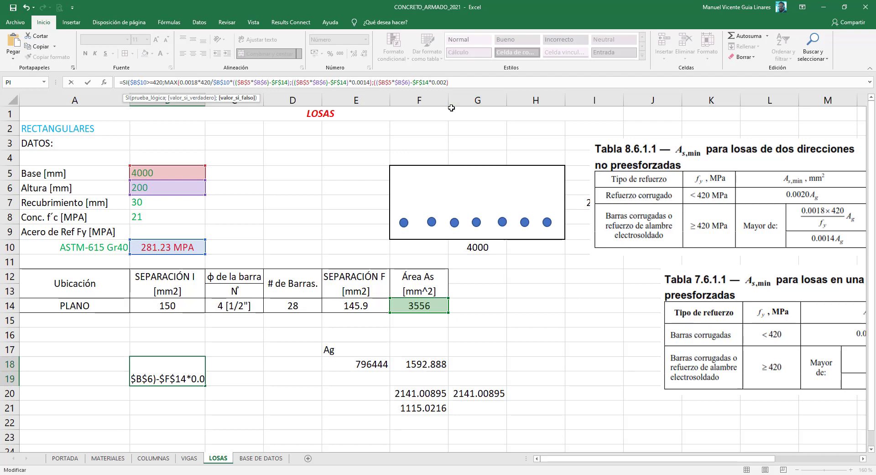
{"action": "type", "text": ")"}
{"action": "key", "text": "Return"}
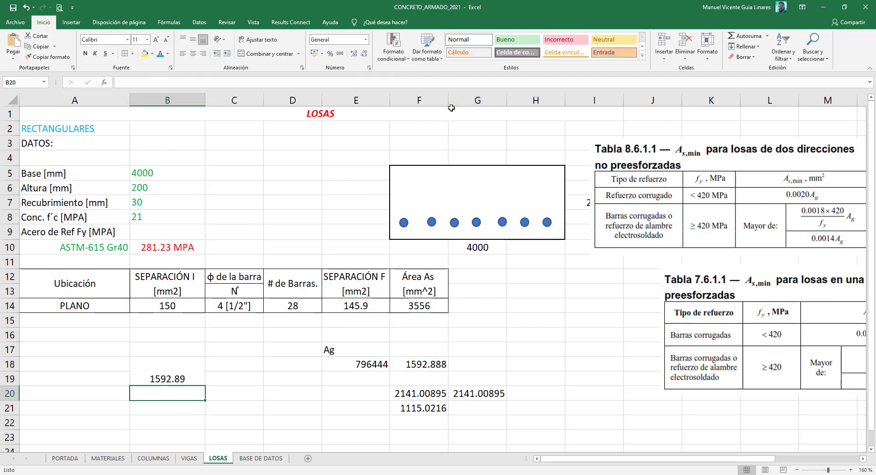
{"action": "left_click", "coordinate": [186, 375]}
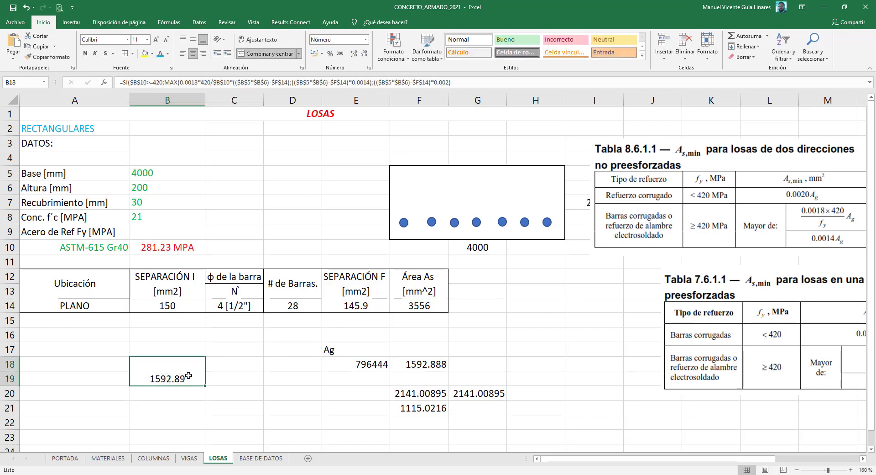
{"action": "left_click", "coordinate": [193, 39]}
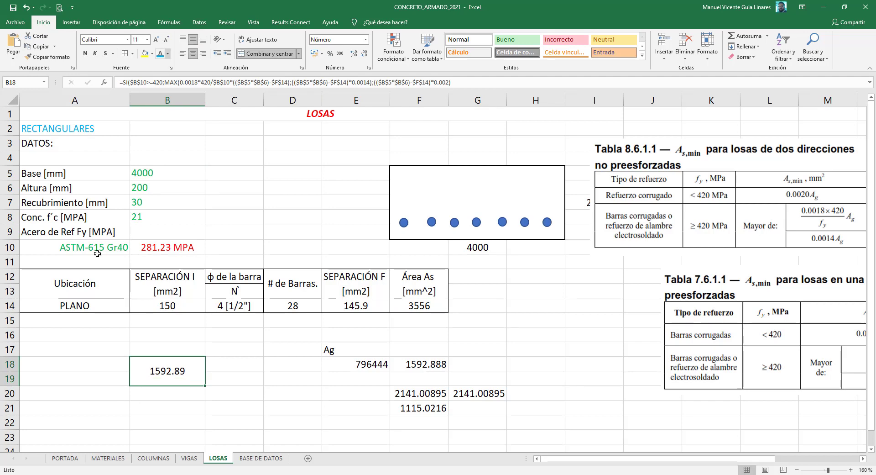
Step: Copy the Asmin [mm^2] label from VIGAS A13 into LOSAS A18
{"action": "left_click", "coordinate": [200, 460]}
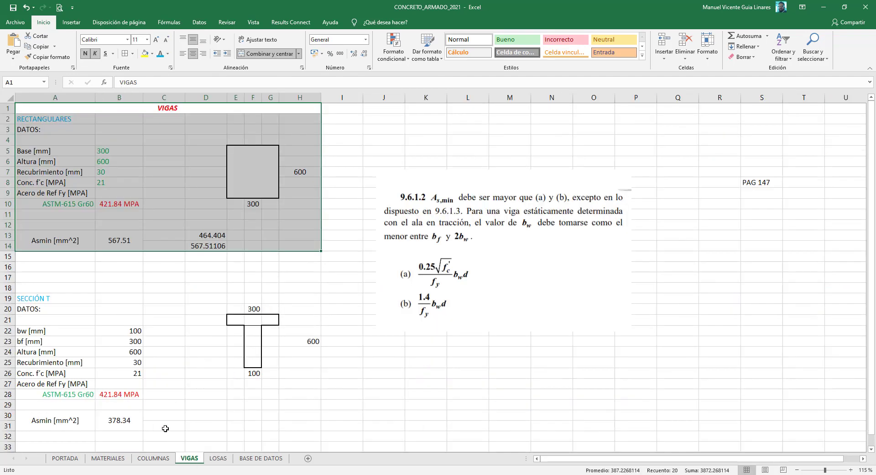
{"action": "left_click", "coordinate": [59, 241]}
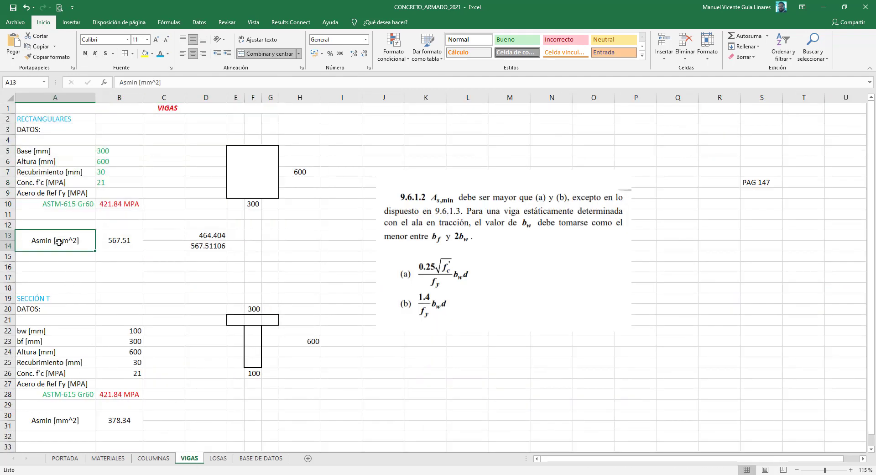
{"action": "right_click", "coordinate": [60, 242]}
{"action": "left_click", "coordinate": [79, 260]}
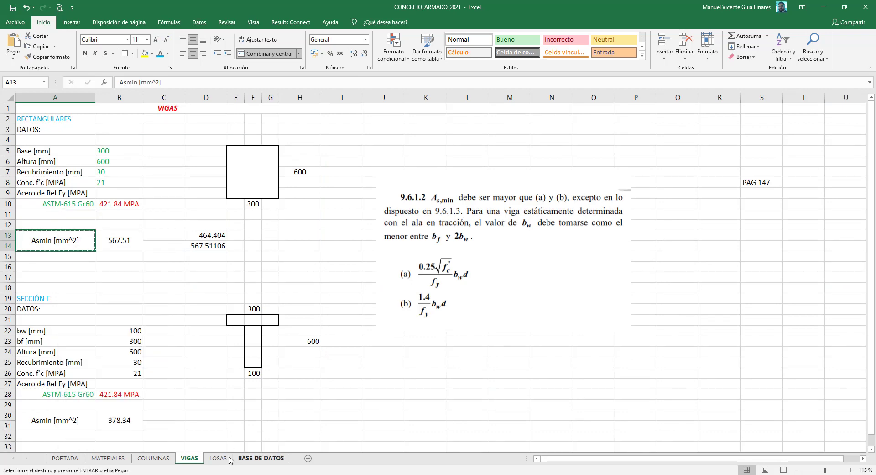
{"action": "left_click", "coordinate": [218, 458]}
{"action": "left_click", "coordinate": [93, 365]}
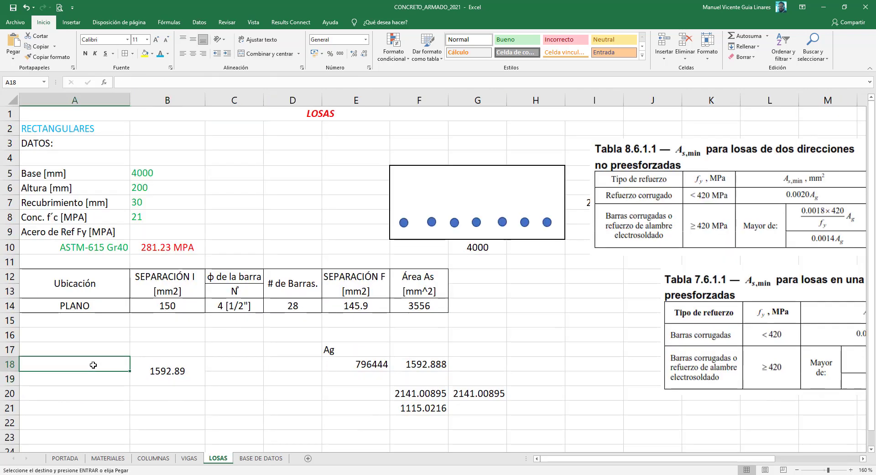
{"action": "right_click", "coordinate": [94, 365]}
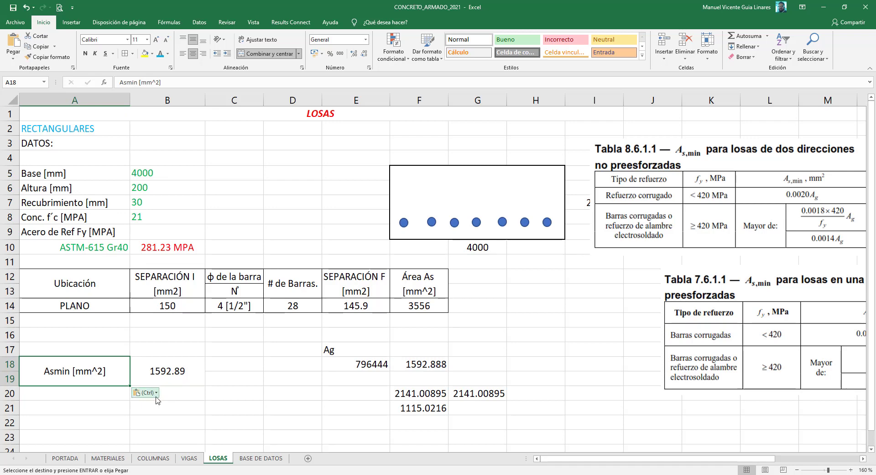
Step: Clear the scratch calculations in E17:H23 and move the Asmin label to G12
{"action": "left_click_drag", "start_coordinate": [339, 354], "coordinate": [509, 433]}
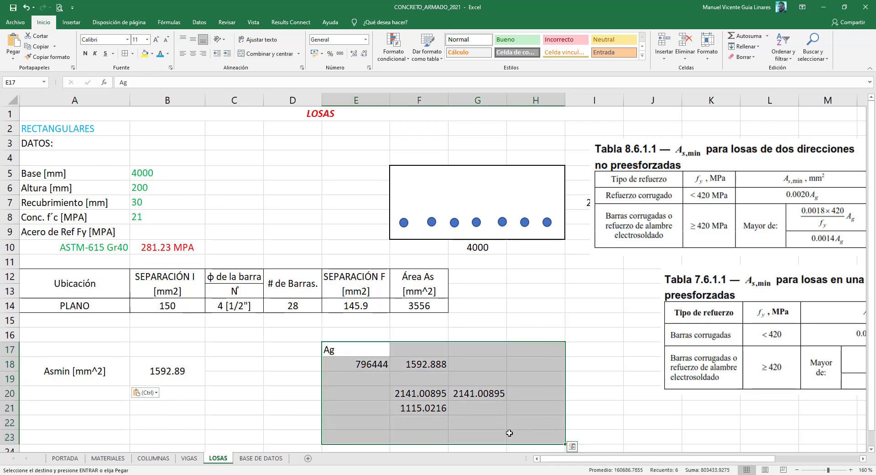
{"action": "key", "text": "Delete"}
{"action": "left_click", "coordinate": [194, 368]}
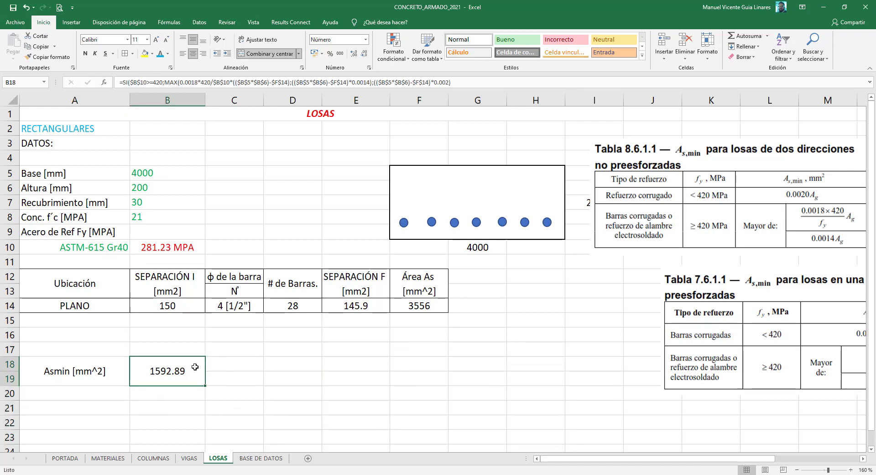
{"action": "left_click", "coordinate": [126, 367]}
{"action": "left_click", "coordinate": [148, 377], "text": "shift"}
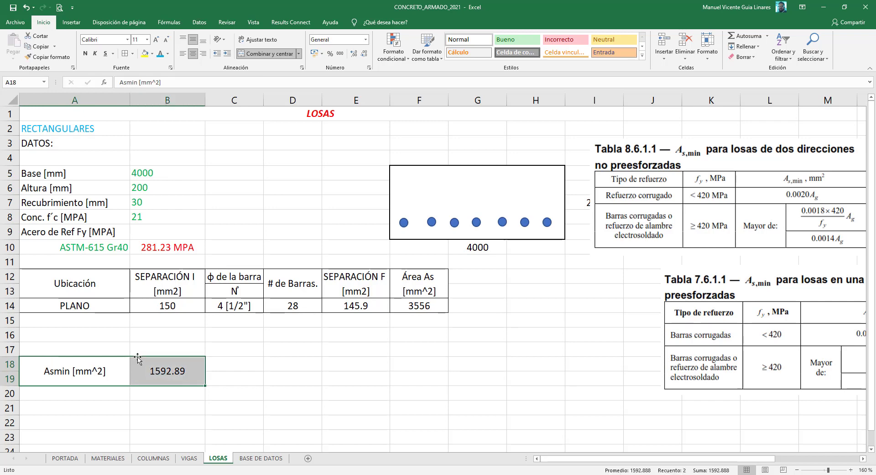
{"action": "left_click", "coordinate": [111, 372]}
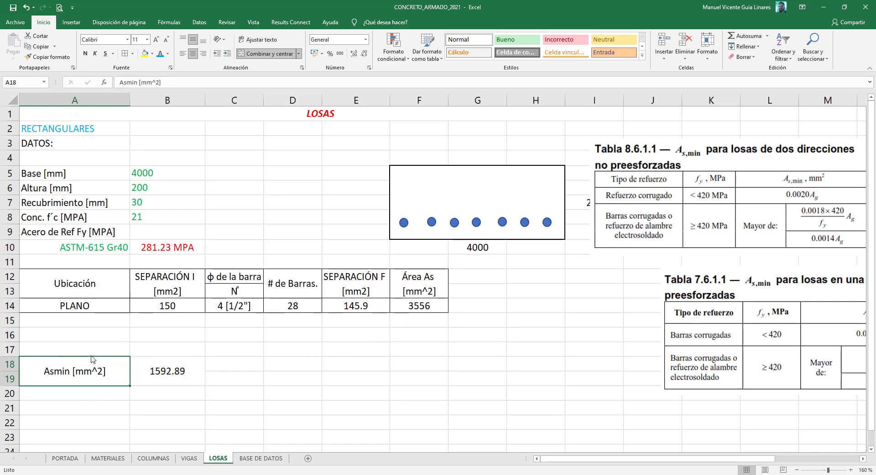
{"action": "mouse_move", "coordinate": [92, 362]}
{"action": "left_mouse_down"}
{"action": "mouse_move", "coordinate": [487, 283]}
{"action": "mouse_move", "coordinate": [524, 286]}
{"action": "left_mouse_up"}
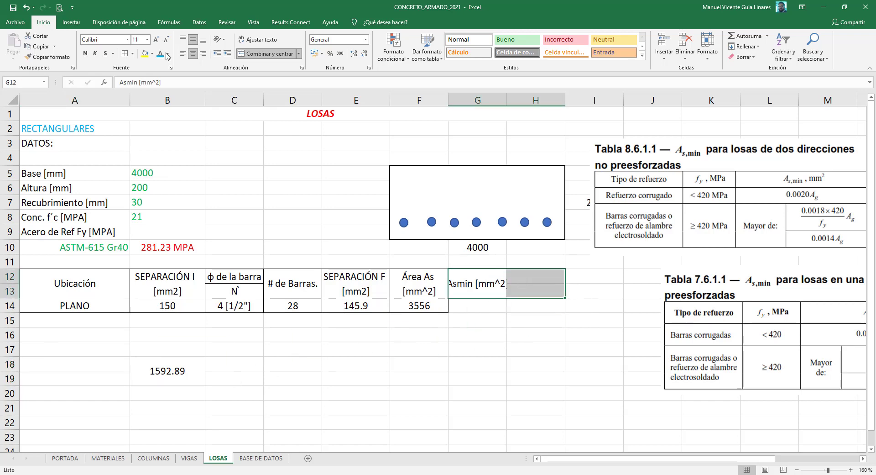
Step: Merge the Asmin header across G12:H13 and move 1592.89 into merged cell G14:H14
{"action": "left_click", "coordinate": [249, 54]}
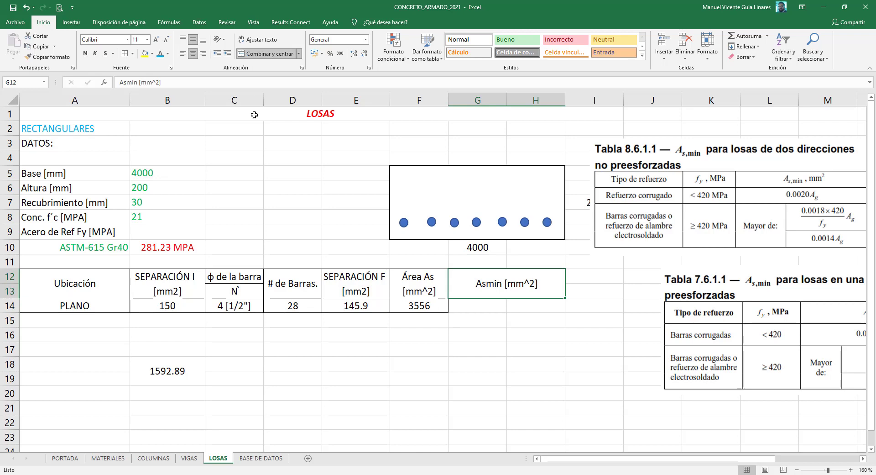
{"action": "left_click", "coordinate": [160, 368]}
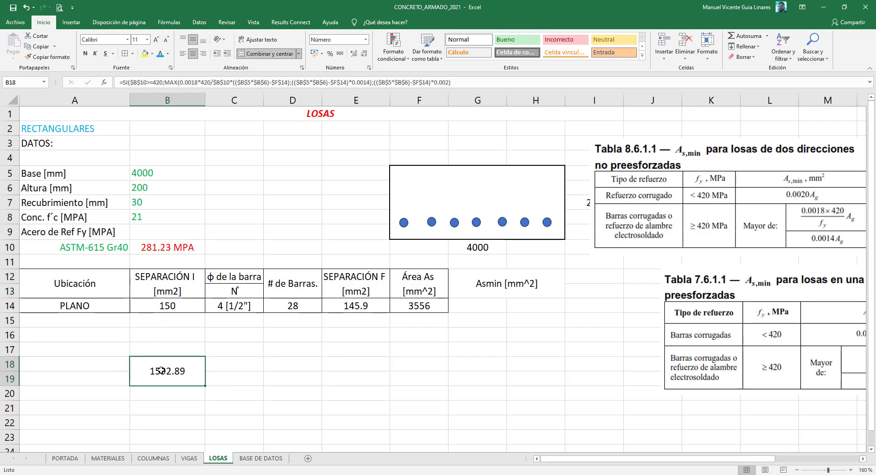
{"action": "left_click", "coordinate": [252, 54]}
{"action": "left_click", "coordinate": [171, 361]}
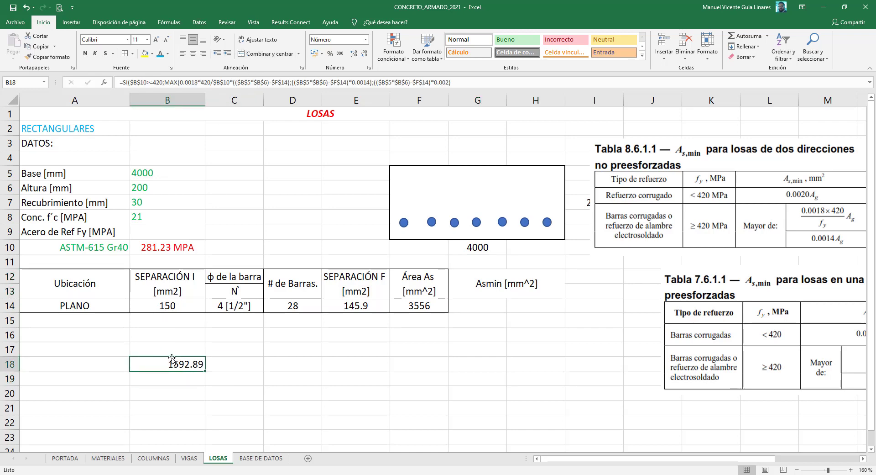
{"action": "mouse_move", "coordinate": [172, 360]}
{"action": "left_mouse_down"}
{"action": "mouse_move", "coordinate": [521, 303]}
{"action": "mouse_move", "coordinate": [474, 305]}
{"action": "left_mouse_up"}
{"action": "left_click", "coordinate": [245, 54]}
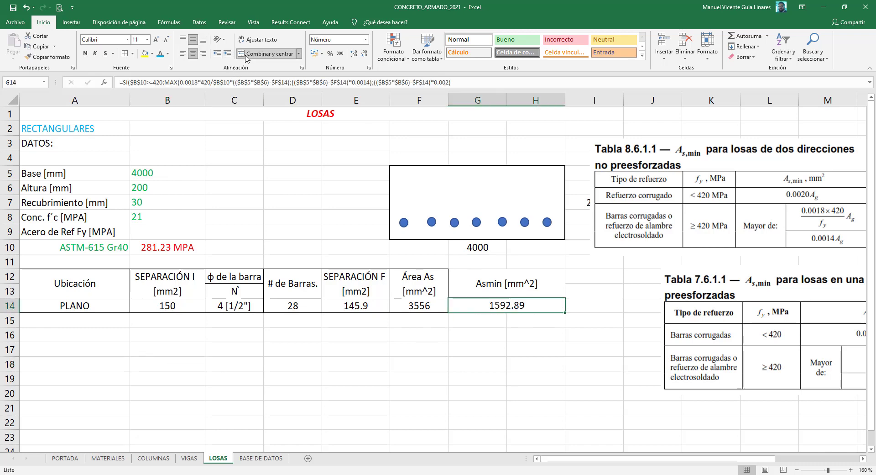
Step: Apply All Borders to the slab table A12:H14
{"action": "mouse_move", "coordinate": [524, 282]}
{"action": "left_mouse_down"}
{"action": "mouse_move", "coordinate": [478, 302]}
{"action": "mouse_move", "coordinate": [88, 303]}
{"action": "left_mouse_up"}
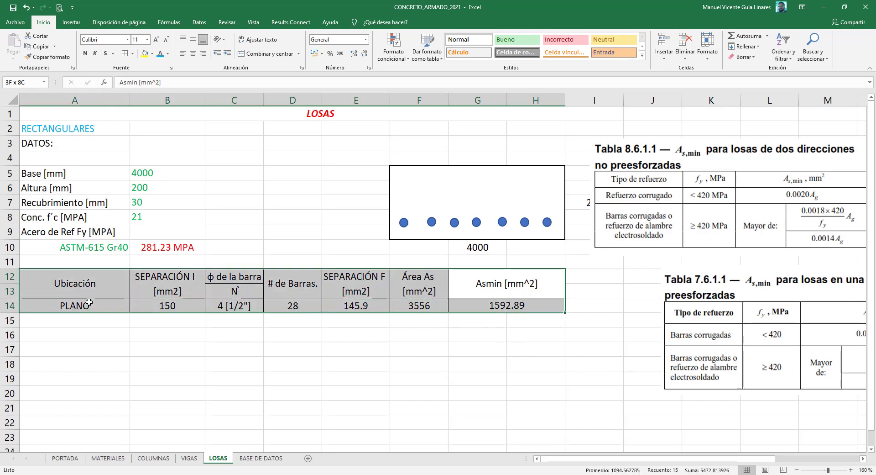
{"action": "left_click", "coordinate": [126, 54]}
{"action": "left_click", "coordinate": [555, 304]}
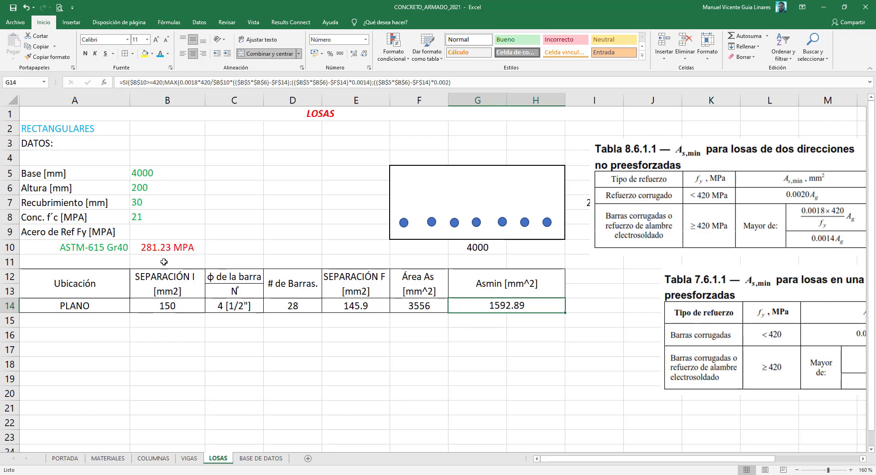
Step: Move the Tabla 8.6.1.1 image aside and place the 200 thickness label in E7
{"action": "left_click_drag", "start_coordinate": [643, 198], "coordinate": [731, 201]}
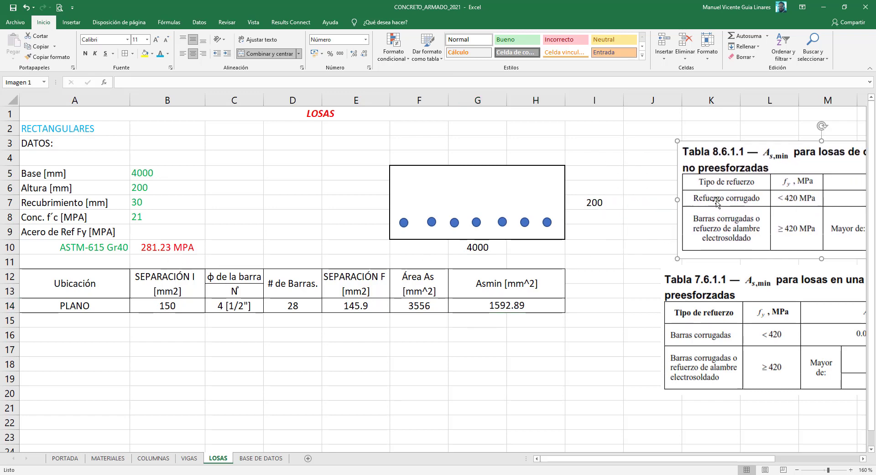
{"action": "left_click", "coordinate": [604, 202]}
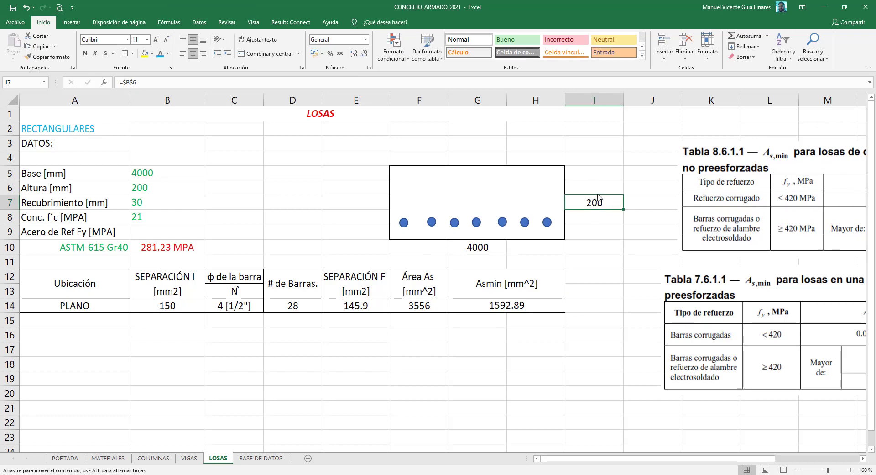
{"action": "left_click_drag", "start_coordinate": [604, 202], "coordinate": [363, 202]}
{"action": "left_click", "coordinate": [527, 262]}
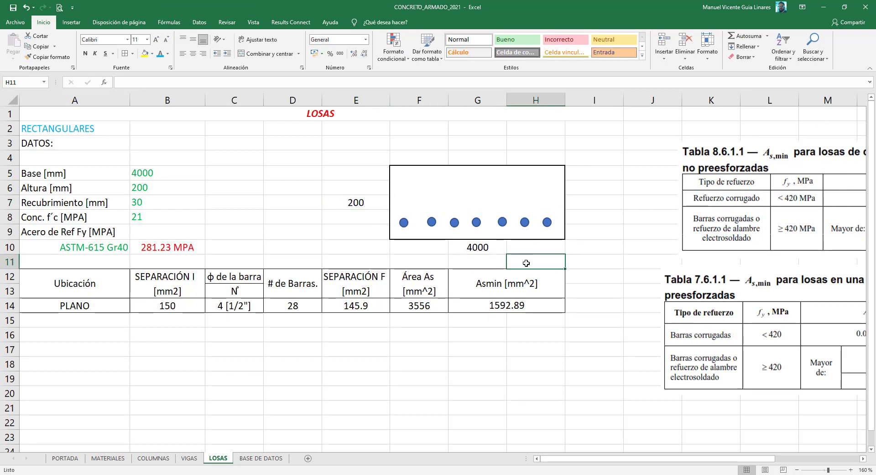
Step: Set the base in B5 to 1000 and the cover in B7 to 0
{"action": "left_click", "coordinate": [170, 176]}
{"action": "type", "text": "1"}
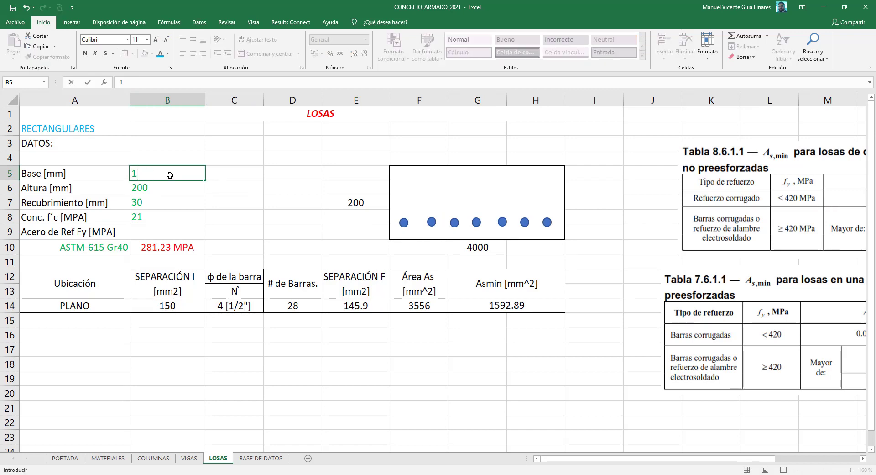
{"action": "key", "text": "Return"}
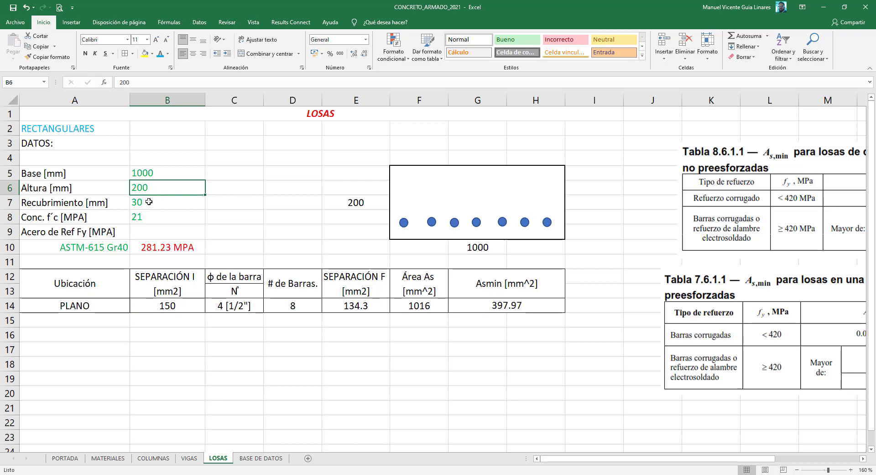
{"action": "left_click", "coordinate": [149, 201]}
{"action": "type", "text": "0"}
{"action": "key", "text": "Return"}
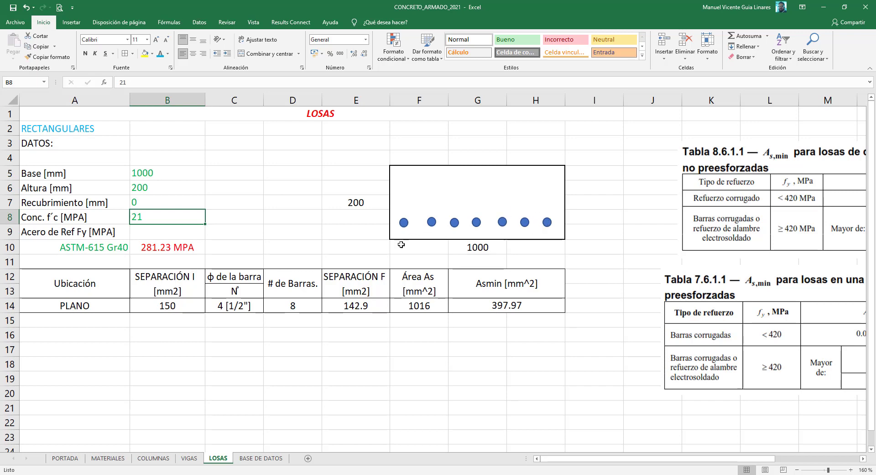
{"action": "left_click", "coordinate": [164, 302]}
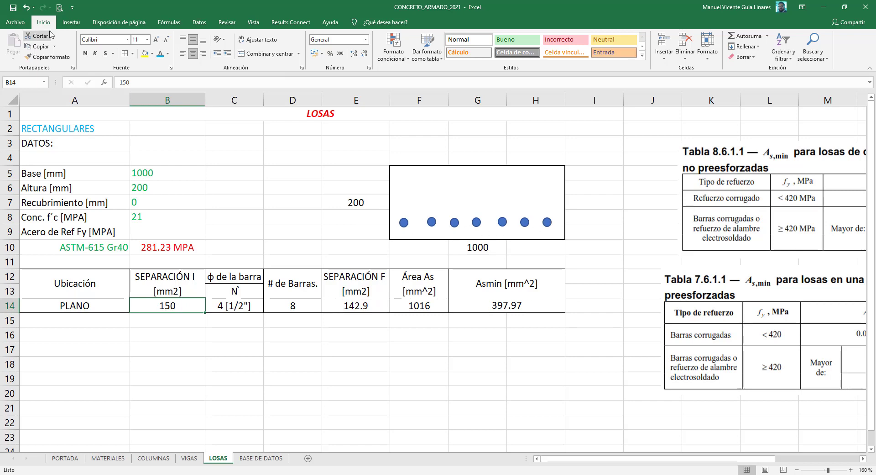
Step: Draw a straight bar line across the slab and give it a 4½ pt thickness
{"action": "left_click", "coordinate": [71, 22]}
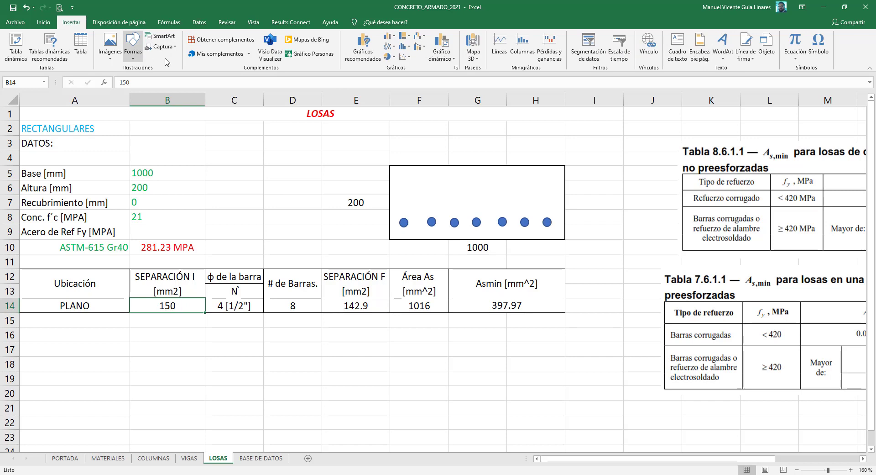
{"action": "left_click", "coordinate": [132, 54]}
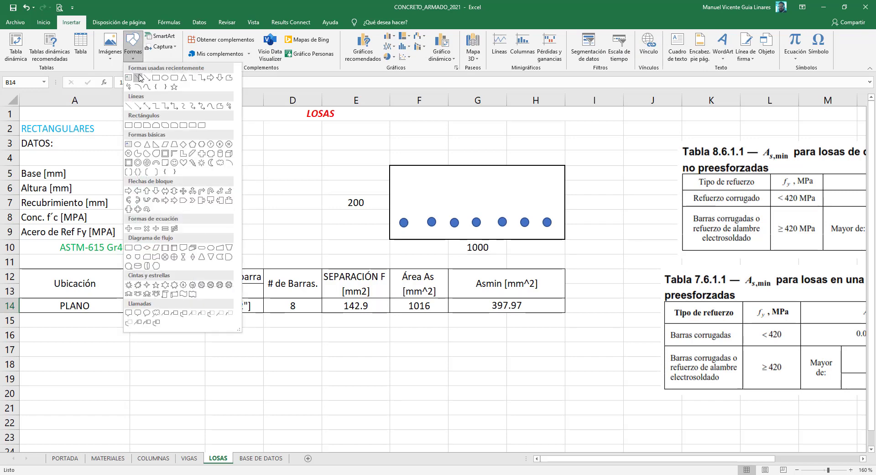
{"action": "left_click", "coordinate": [141, 78]}
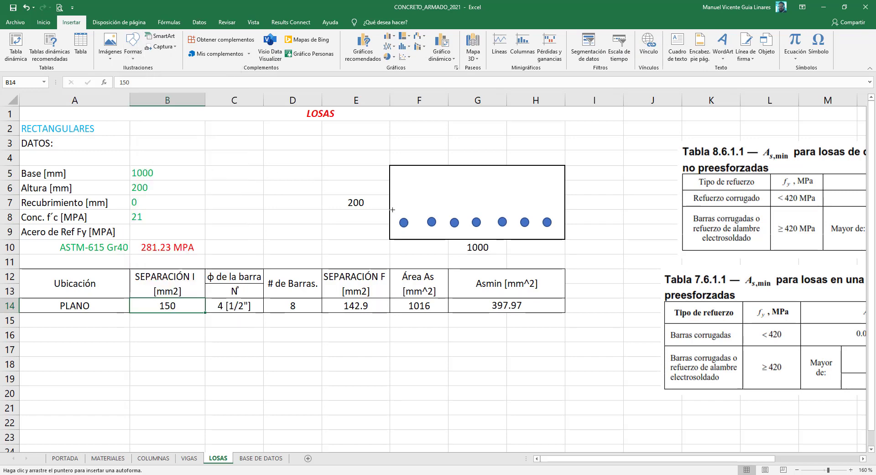
{"action": "left_click_drag", "start_coordinate": [393, 212], "coordinate": [556, 210]}
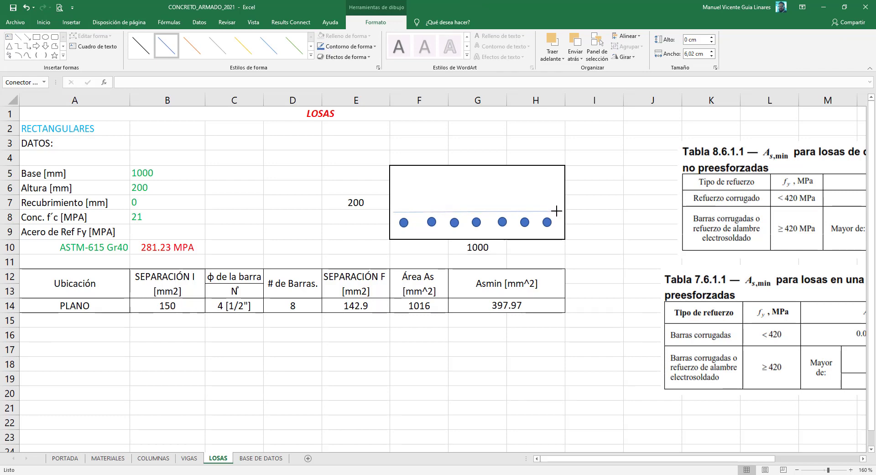
{"action": "left_click_drag", "start_coordinate": [556, 210], "coordinate": [556, 210]}
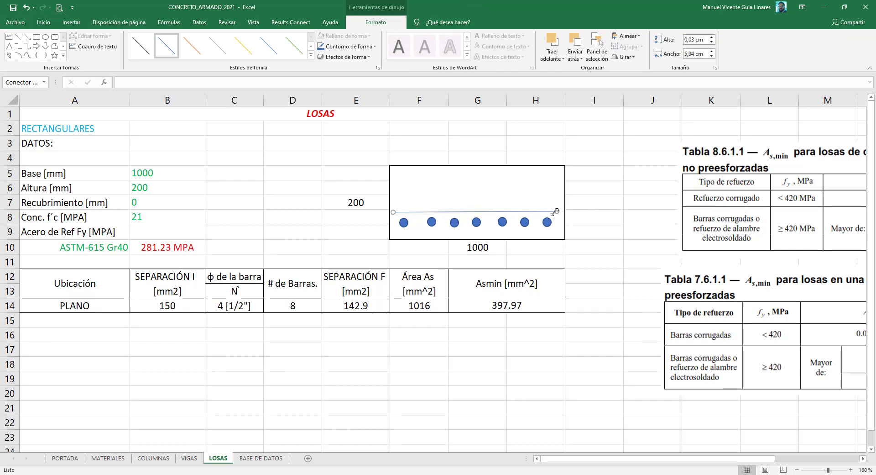
{"action": "left_click", "coordinate": [375, 46]}
{"action": "mouse_move", "coordinate": [394, 161]}
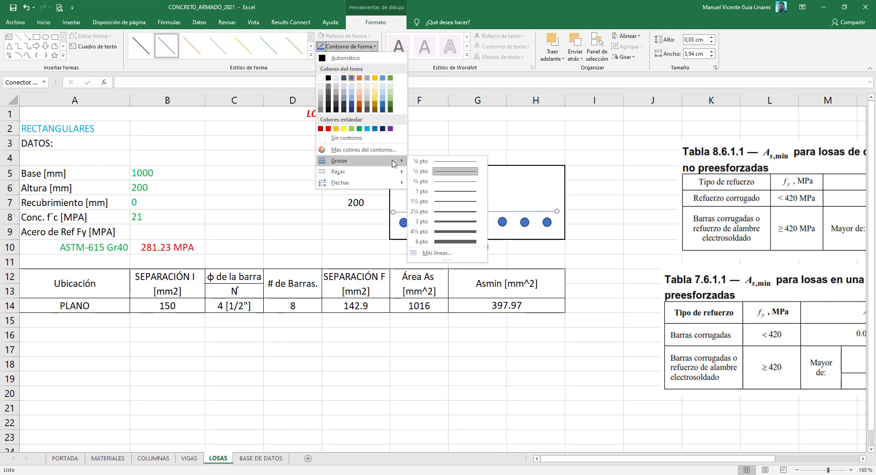
{"action": "left_click", "coordinate": [443, 233]}
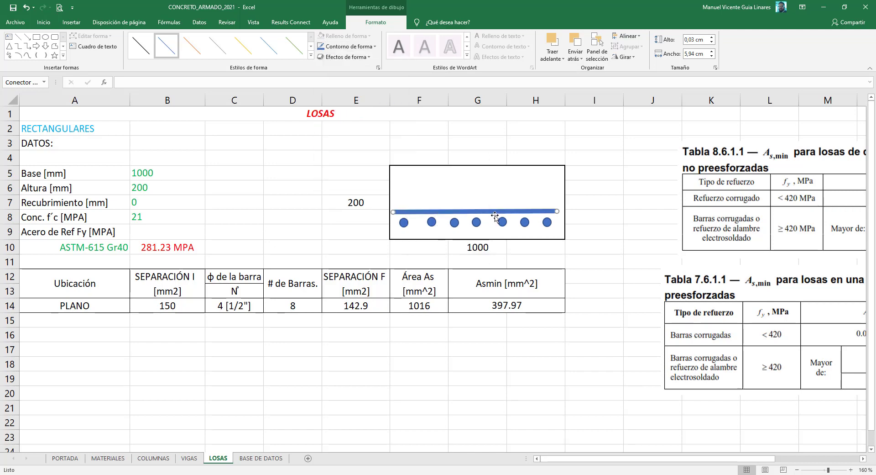
Step: Lower the bar line and align the rebar circles with it
{"action": "left_click_drag", "start_coordinate": [493, 212], "coordinate": [479, 221]}
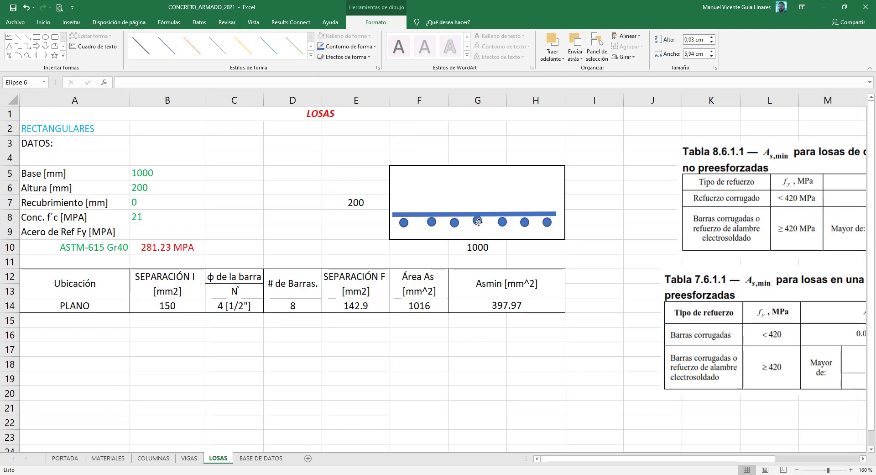
{"action": "left_click_drag", "start_coordinate": [454, 222], "coordinate": [454, 221]}
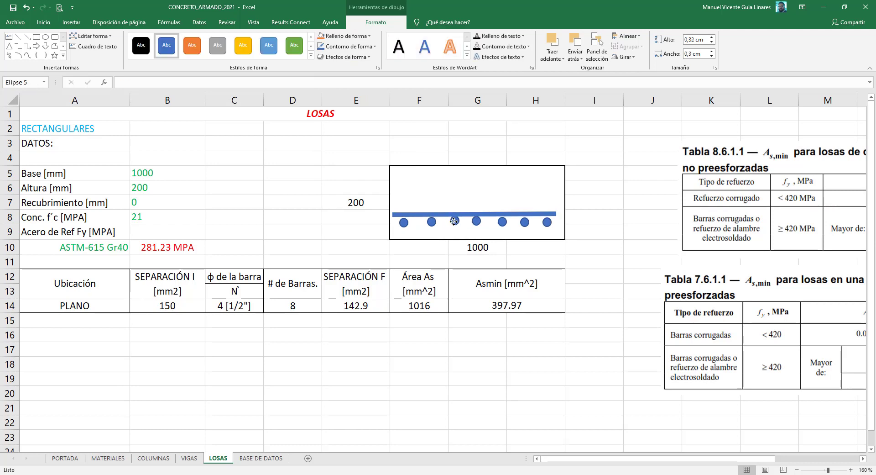
{"action": "left_click", "coordinate": [501, 222]}
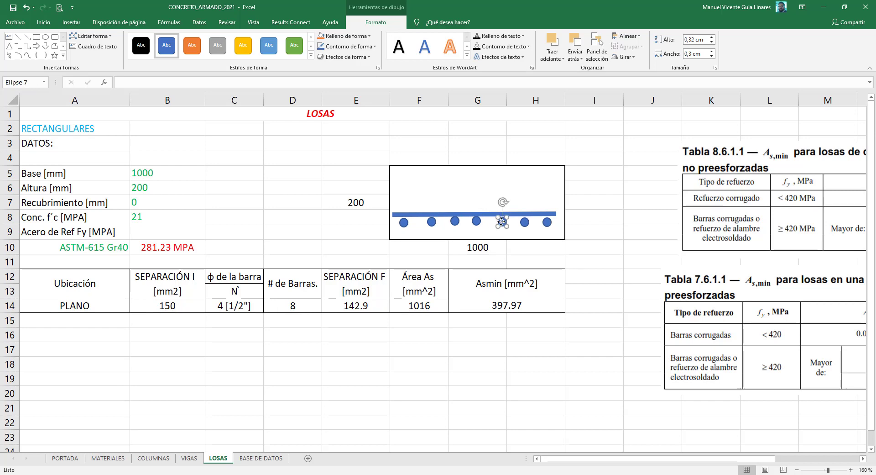
{"action": "left_click_drag", "start_coordinate": [501, 221], "coordinate": [501, 221]}
{"action": "left_click", "coordinate": [610, 203]}
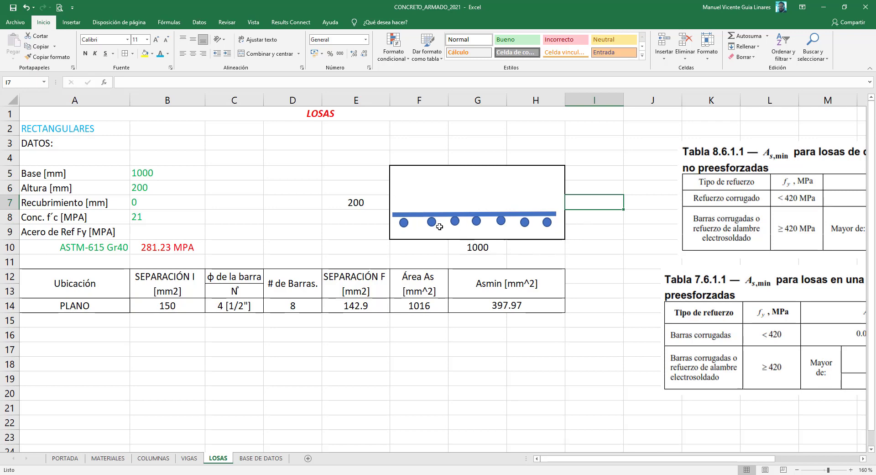
{"action": "left_click", "coordinate": [375, 202]}
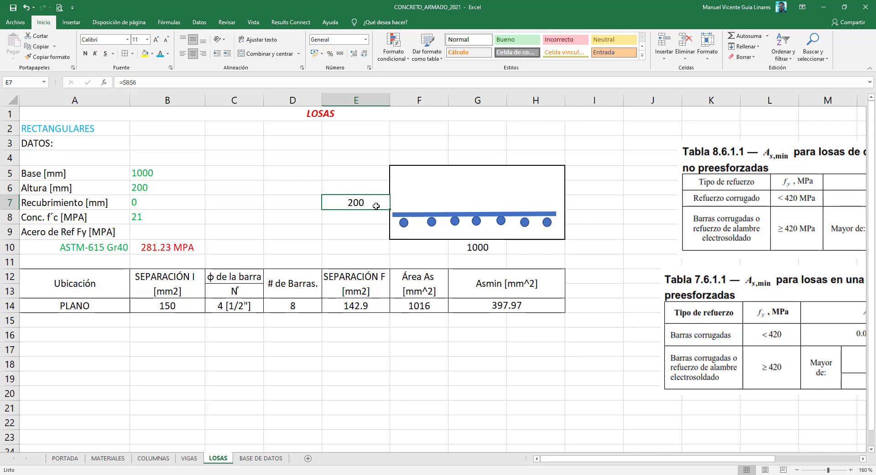
{"action": "left_click", "coordinate": [515, 225]}
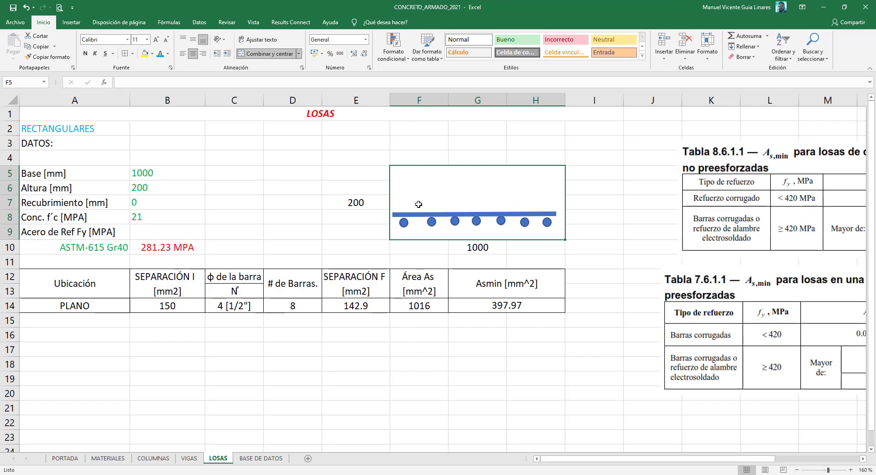
Step: Copy the bottom bar line and its seven rebar circles to the top of the slab
{"action": "left_click", "coordinate": [513, 213]}
{"action": "left_click", "coordinate": [547, 222], "text": "shift"}
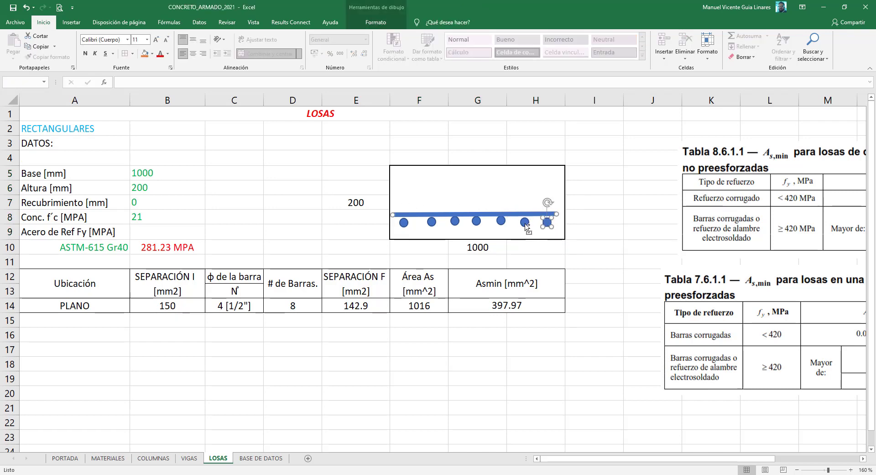
{"action": "left_click", "coordinate": [525, 223], "text": "shift"}
{"action": "left_click", "coordinate": [501, 222], "text": "shift"}
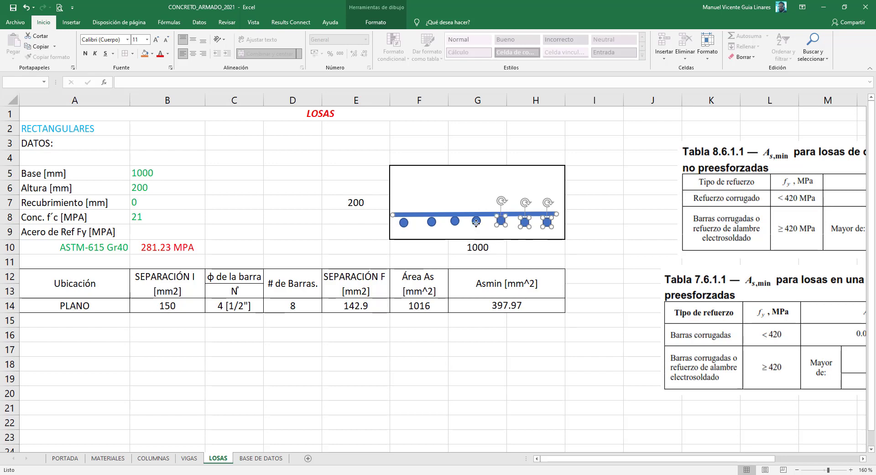
{"action": "left_click", "coordinate": [476, 222], "text": "shift"}
{"action": "left_click", "coordinate": [455, 222], "text": "shift"}
{"action": "left_click", "coordinate": [431, 223], "text": "shift"}
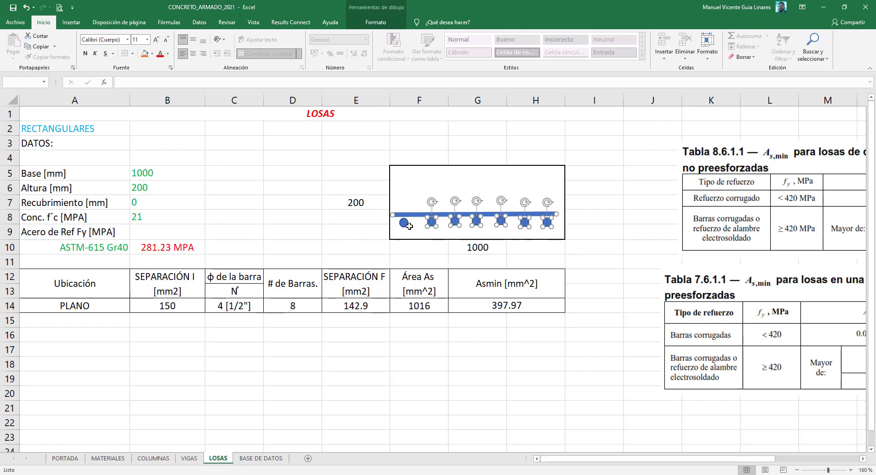
{"action": "left_click", "coordinate": [403, 222], "text": "shift"}
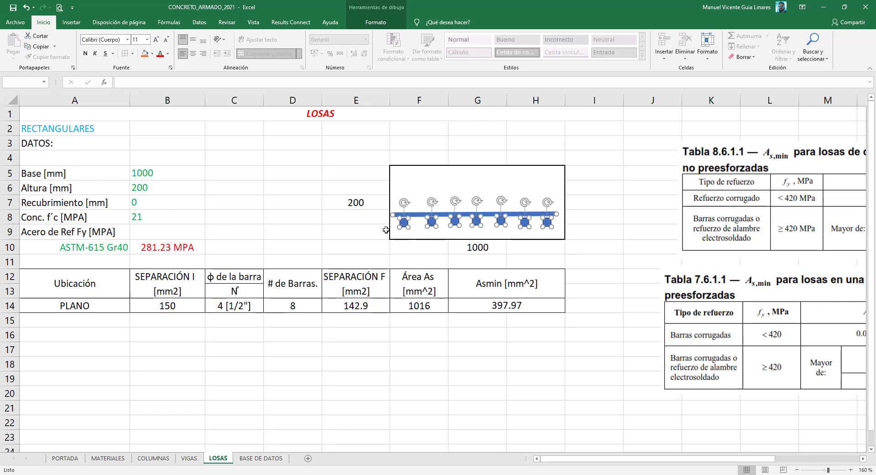
{"action": "key", "text": "ctrl+c"}
{"action": "key", "text": "ctrl+v"}
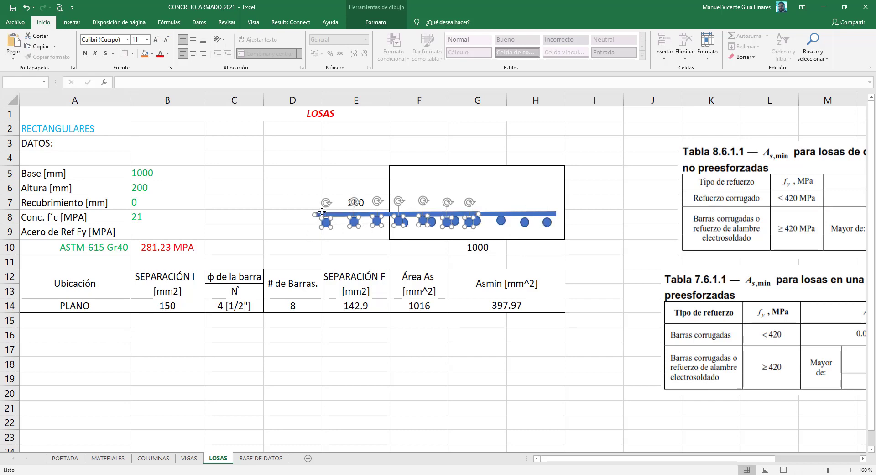
{"action": "mouse_move", "coordinate": [326, 207]}
{"action": "left_mouse_down"}
{"action": "mouse_move", "coordinate": [353, 182]}
{"action": "mouse_move", "coordinate": [400, 166]}
{"action": "left_mouse_up"}
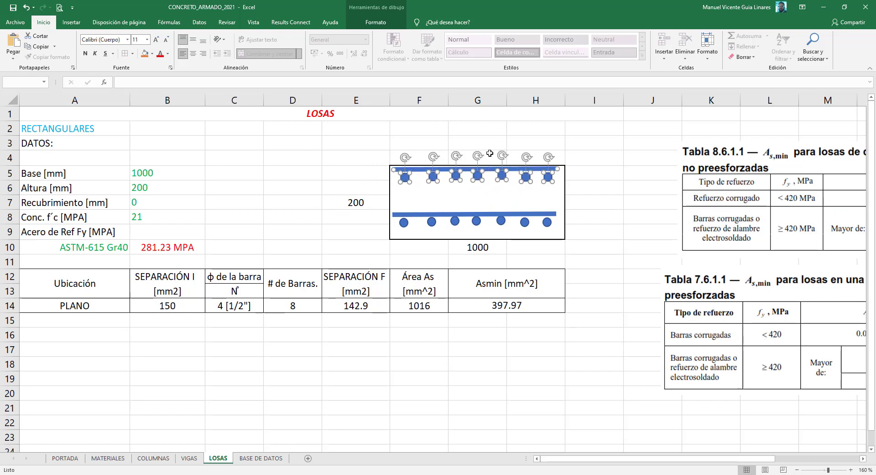
Step: Place the top bar line below the top circles and nudge misaligned circles into line
{"action": "left_click", "coordinate": [491, 169]}
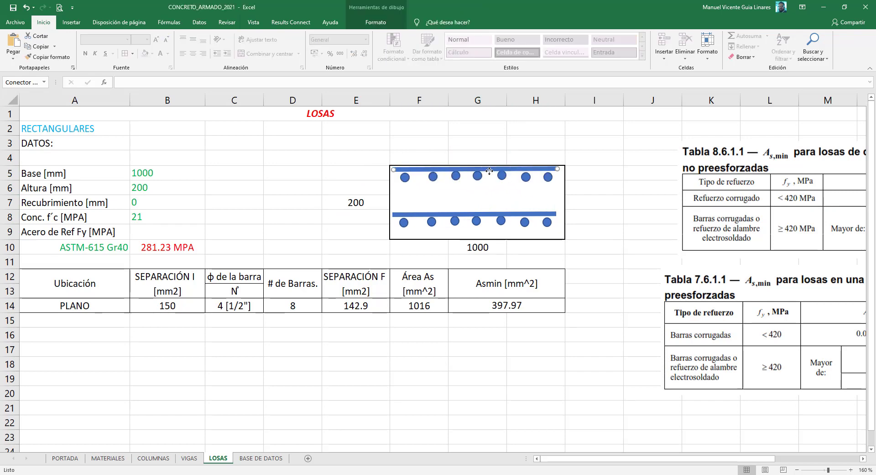
{"action": "left_click_drag", "start_coordinate": [489, 170], "coordinate": [489, 187]}
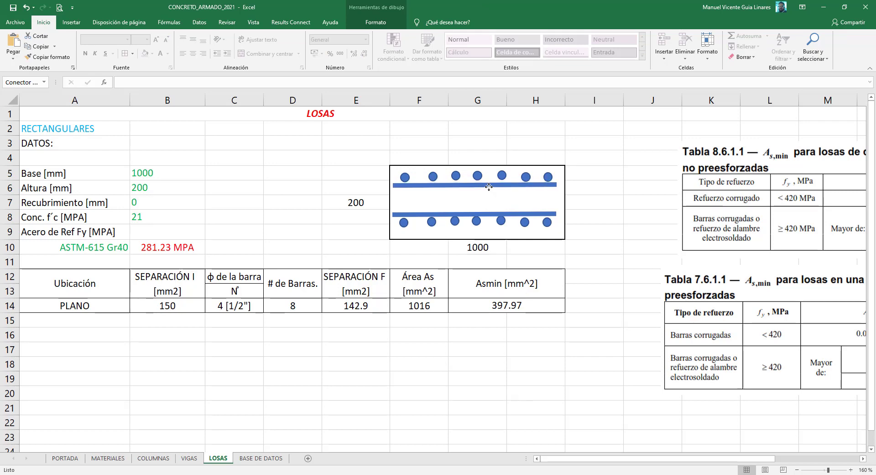
{"action": "left_click_drag", "start_coordinate": [478, 176], "coordinate": [433, 182]}
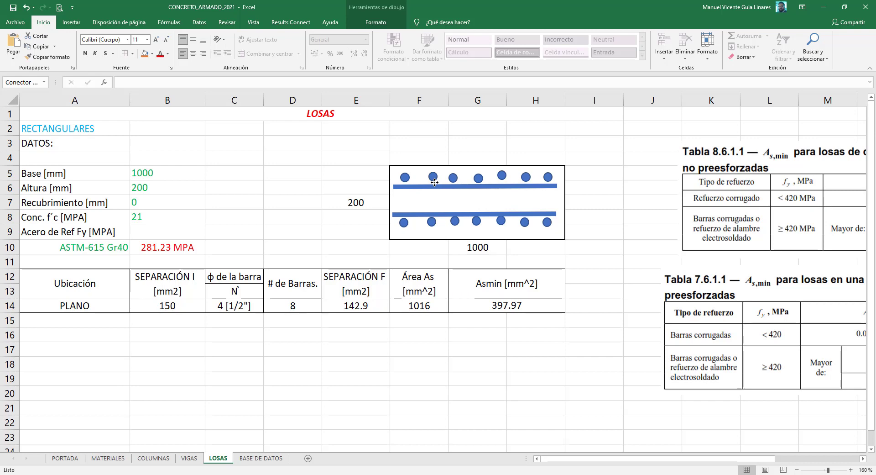
{"action": "left_click", "coordinate": [433, 182]}
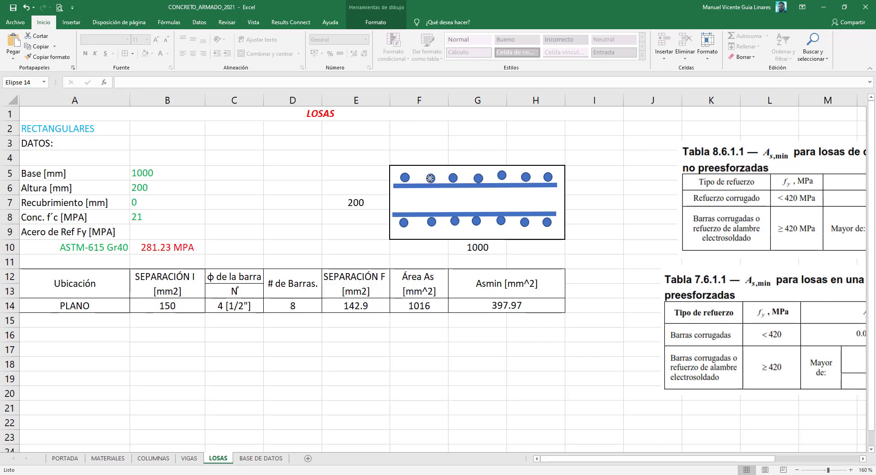
{"action": "left_click", "coordinate": [607, 188]}
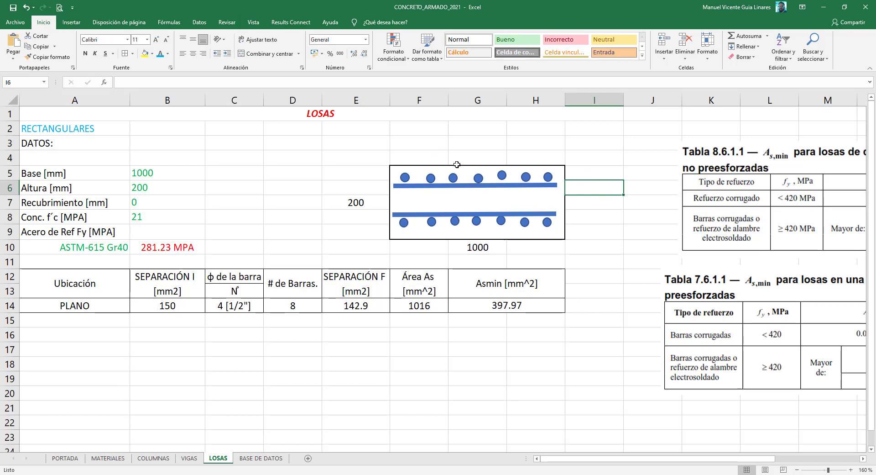
{"action": "left_click", "coordinate": [502, 176]}
{"action": "key", "text": "Down"}
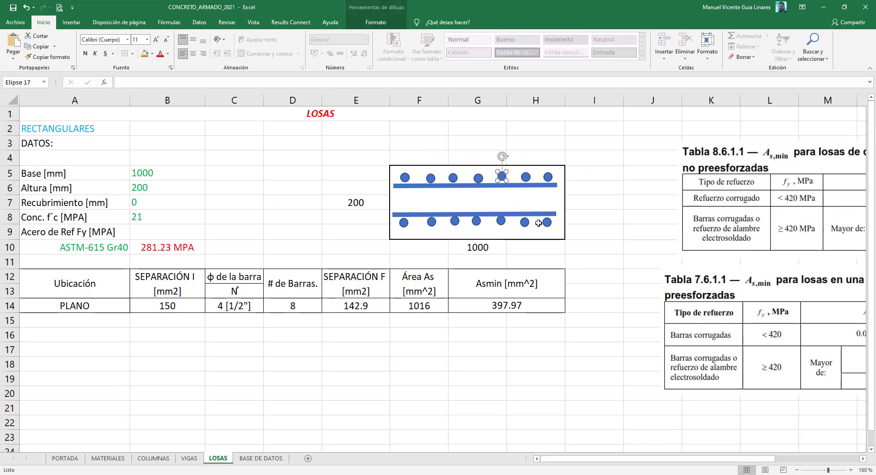
{"action": "key", "text": "Down"}
{"action": "key", "text": "Down"}
{"action": "key", "text": "Down"}
{"action": "key", "text": "Escape"}
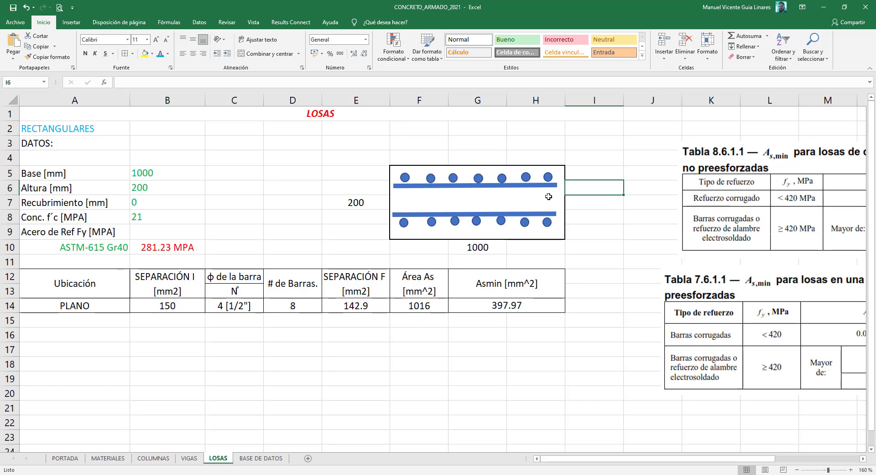
Step: Check the bar diameter on the BASE DE DATOS sheet and return to LOSAS
{"action": "left_click", "coordinate": [393, 359]}
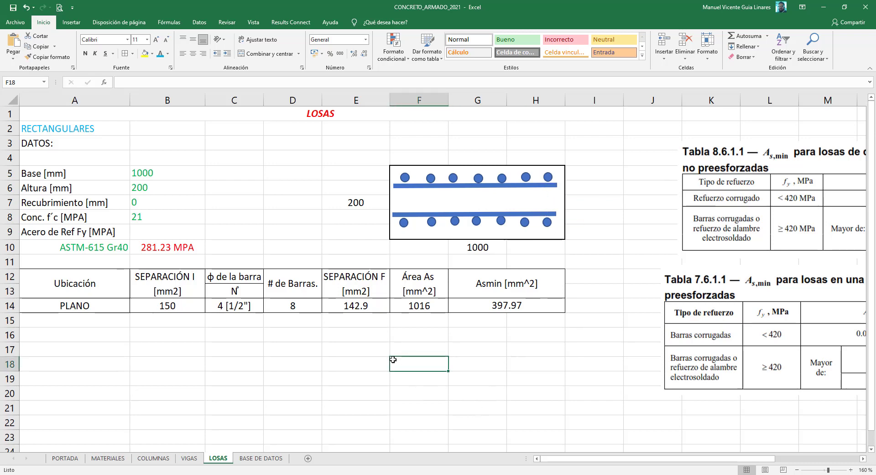
{"action": "type", "text": "12"}
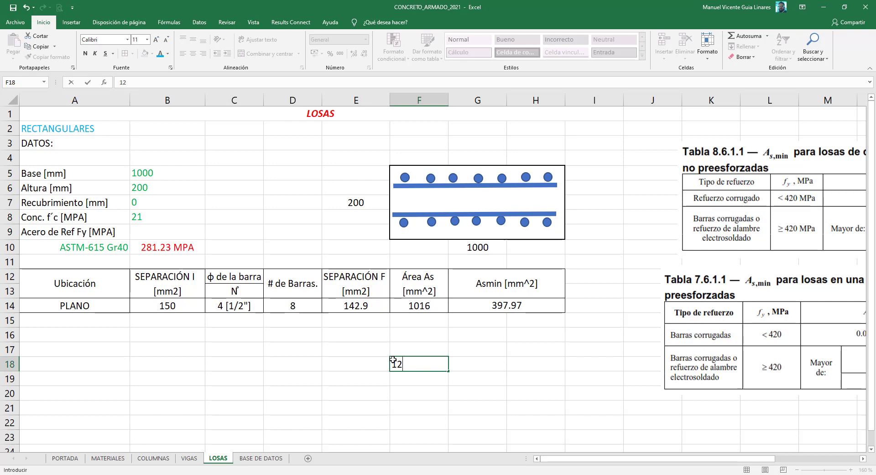
{"action": "key", "text": "Escape"}
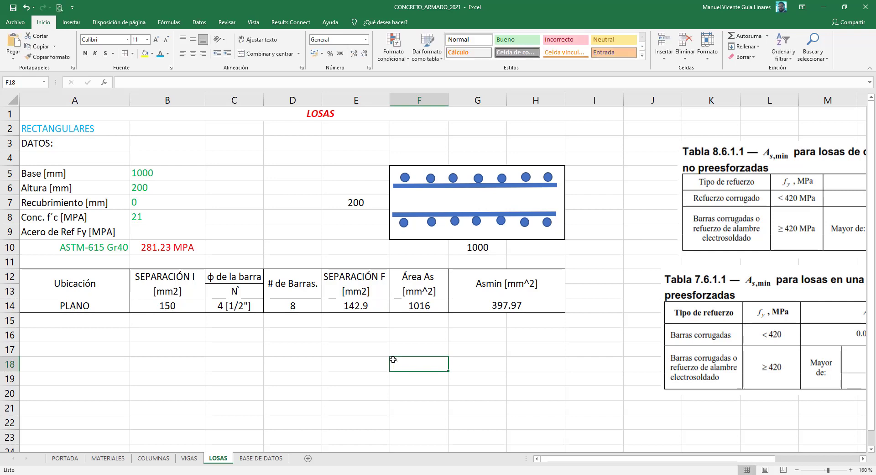
{"action": "left_click", "coordinate": [250, 458]}
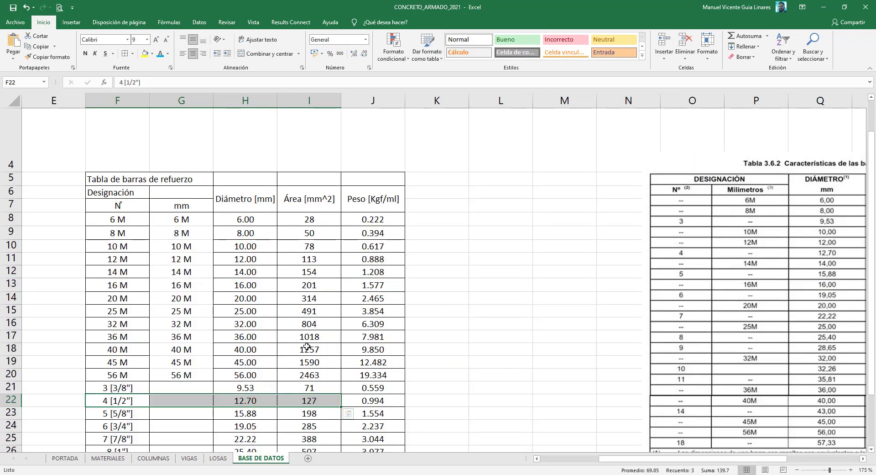
{"action": "left_click", "coordinate": [189, 459]}
{"action": "left_click", "coordinate": [217, 458]}
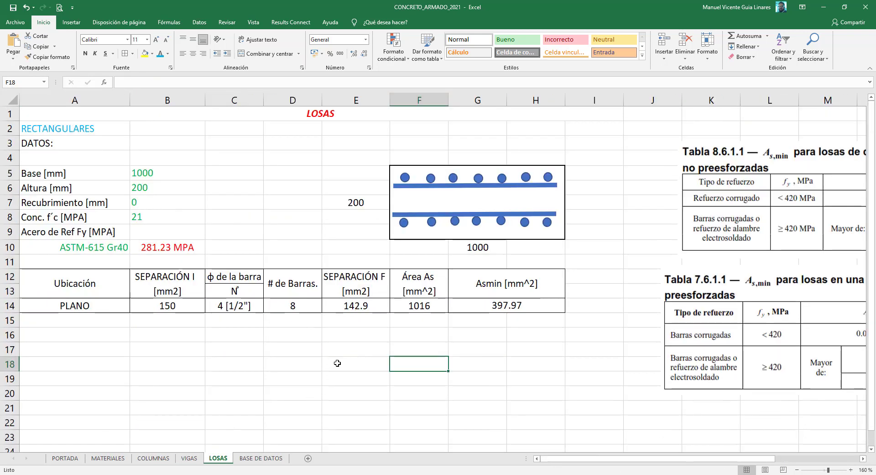
Step: Enter =12.7*4 in F18 so it returns 50.8
{"action": "type", "text": "12.7*4"}
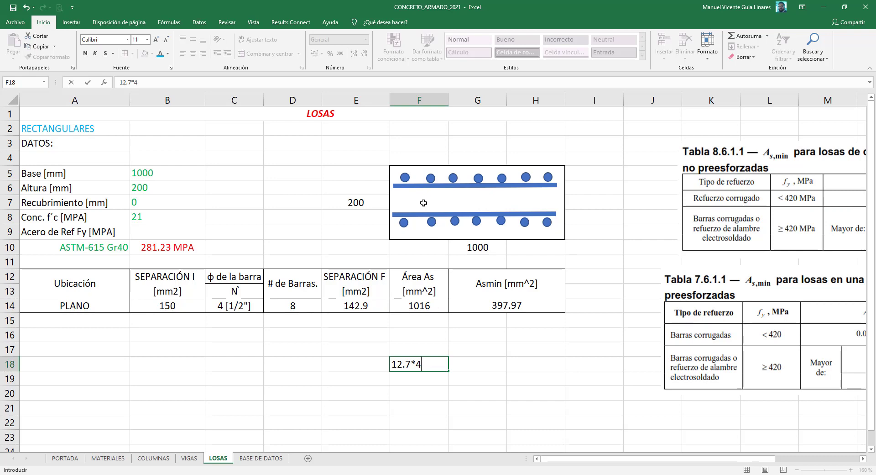
{"action": "key", "text": "Left"}
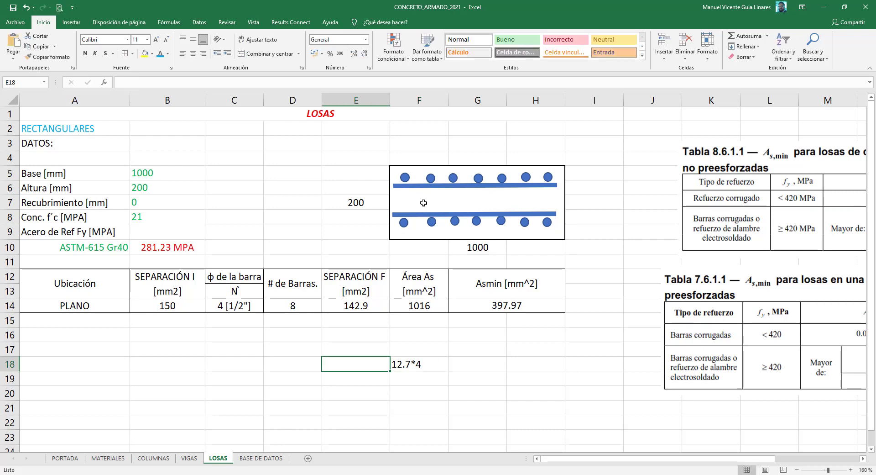
{"action": "key", "text": "Right"}
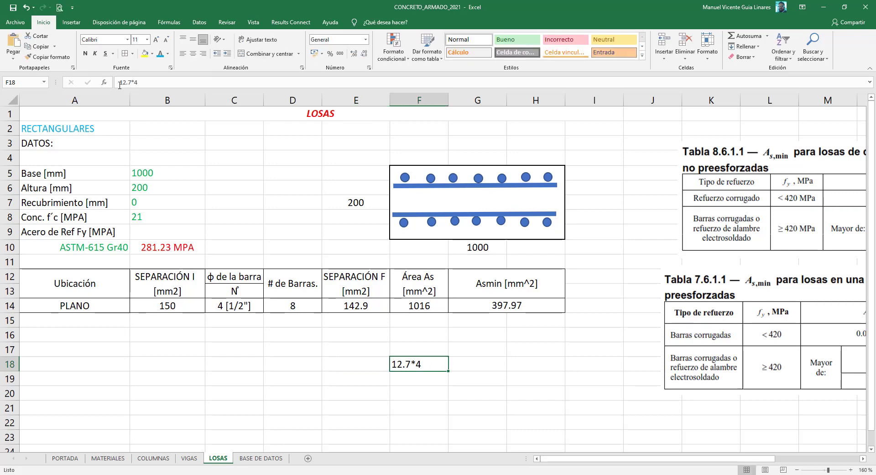
{"action": "left_click", "coordinate": [120, 84]}
{"action": "type", "text": "="}
{"action": "key", "text": "Return"}
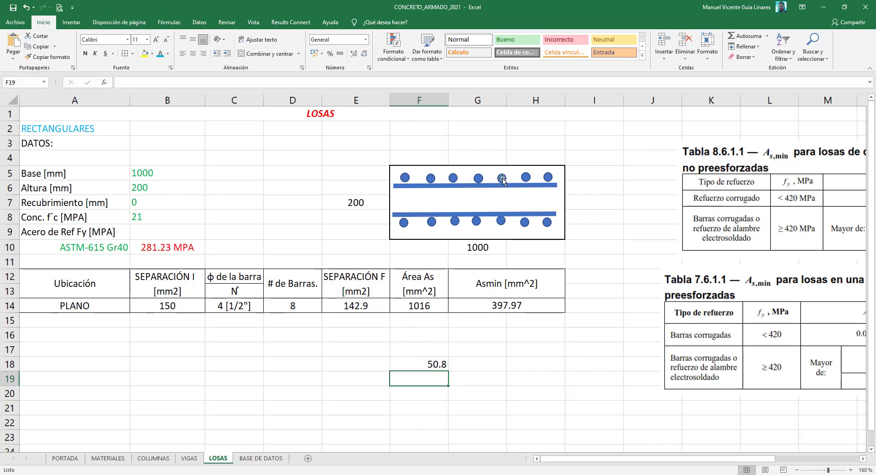
Step: Label F17 "barras" and G17 "rec"
{"action": "left_click", "coordinate": [432, 348]}
{"action": "type", "text": "barra"}
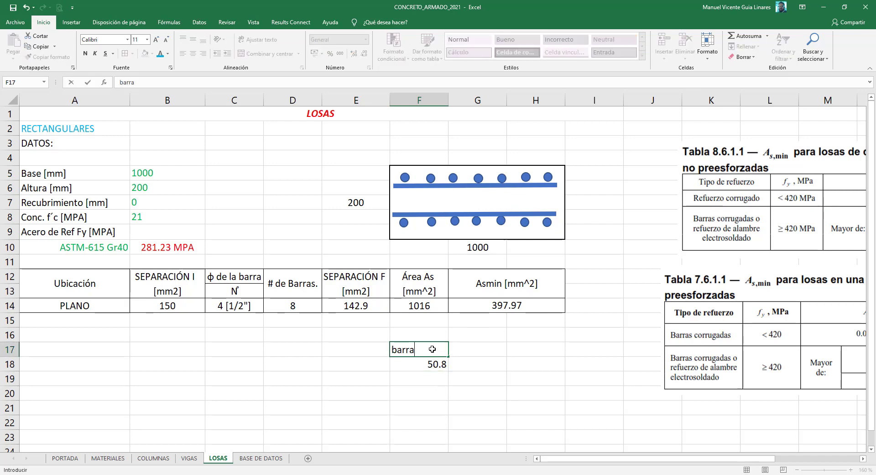
{"action": "type", "text": "s"}
{"action": "key", "text": "Return"}
{"action": "key", "text": "Right"}
{"action": "key", "text": "Up"}
{"action": "type", "text": "re"}
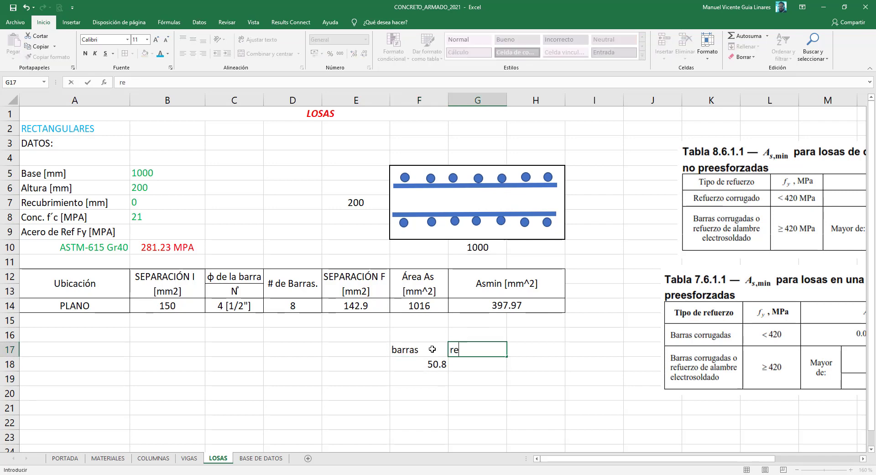
{"action": "type", "text": "ccccccccccccccccc"}
{"action": "key", "text": "ctrl+Return"}
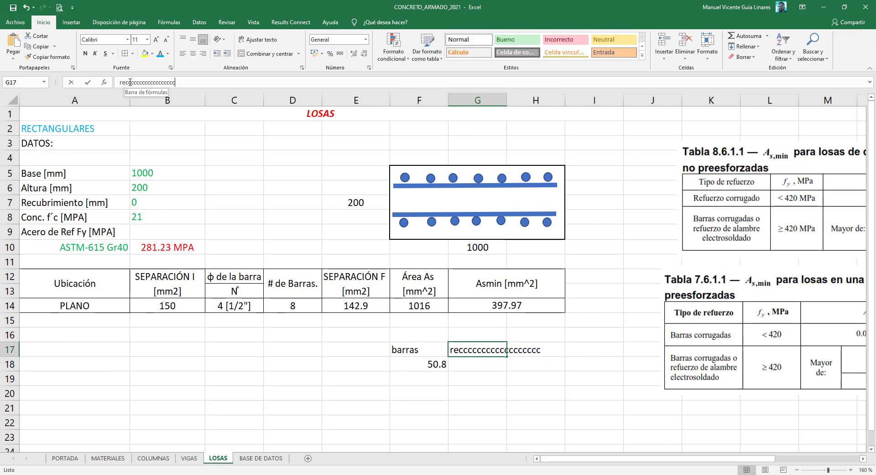
{"action": "left_click_drag", "start_coordinate": [130, 82], "coordinate": [175, 83]}
{"action": "key", "text": "Delete"}
{"action": "key", "text": "Return"}
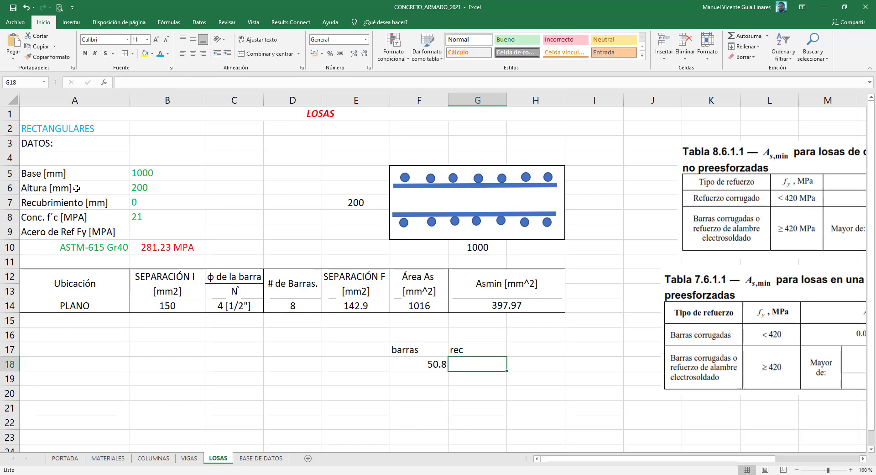
Step: Set the cover in B7 to 30 and enter 60 in G18
{"action": "left_click", "coordinate": [154, 204]}
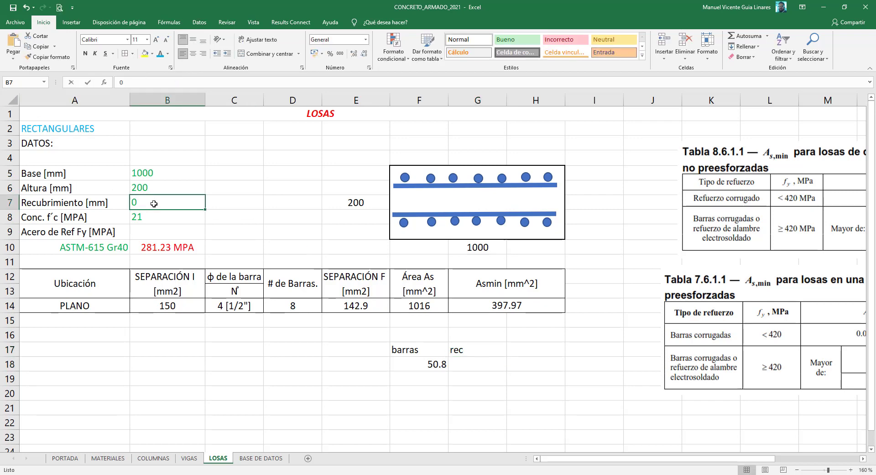
{"action": "type", "text": "30"}
{"action": "key", "text": "Return"}
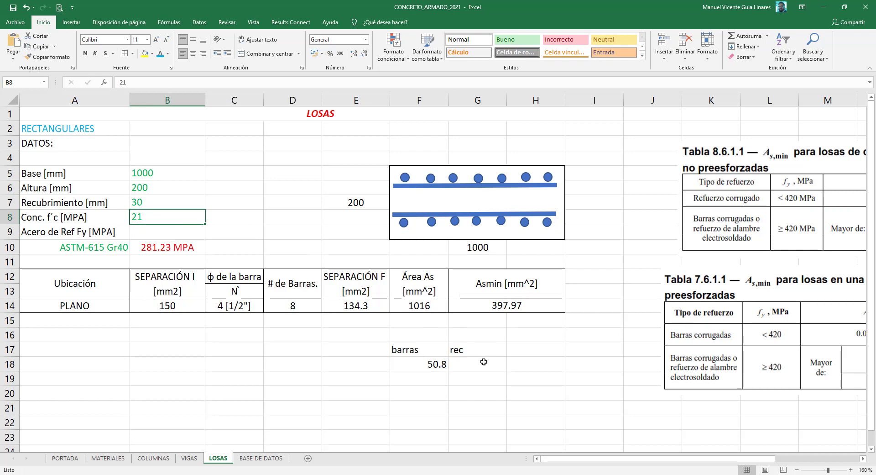
{"action": "left_click", "coordinate": [499, 363]}
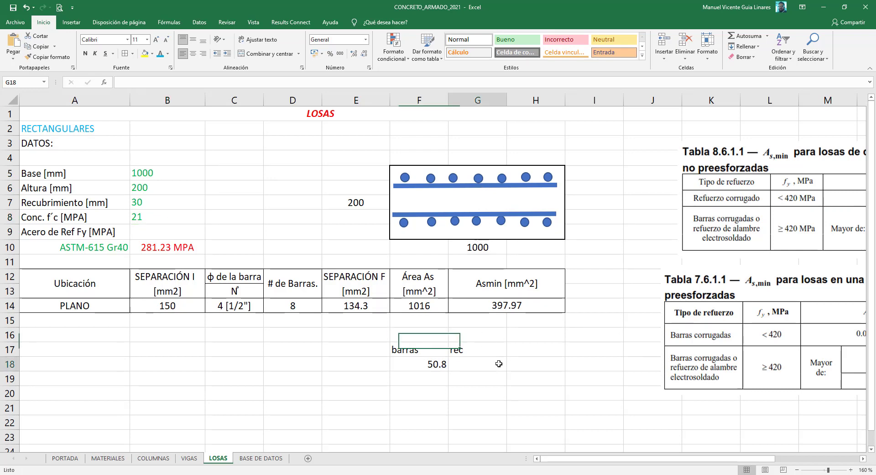
{"action": "type", "text": "60"}
{"action": "key", "text": "Return"}
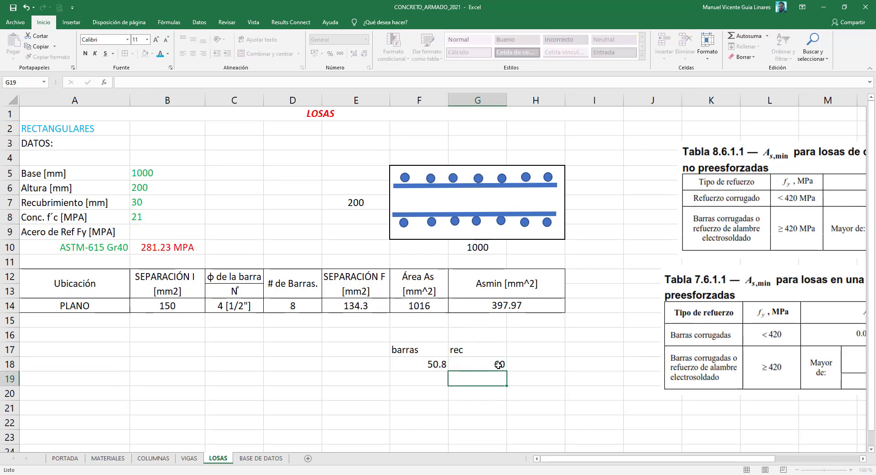
Step: Enter =F18+G18 in H18, giving 110.8
{"action": "left_click", "coordinate": [544, 363]}
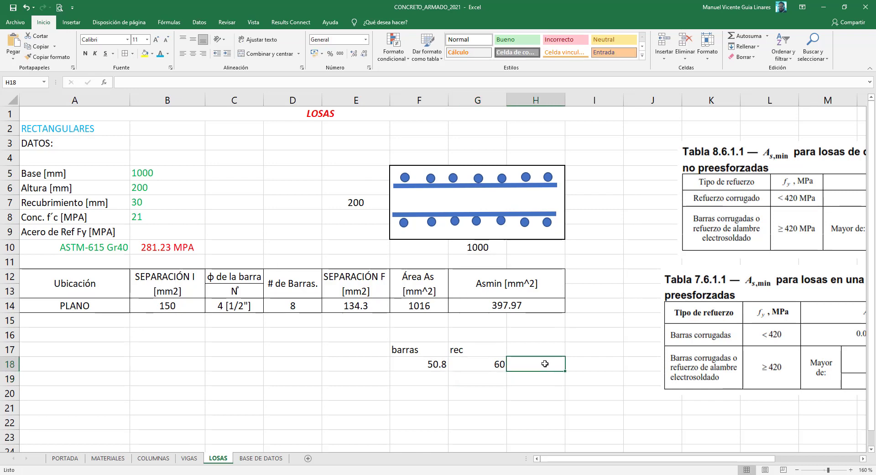
{"action": "type", "text": "="}
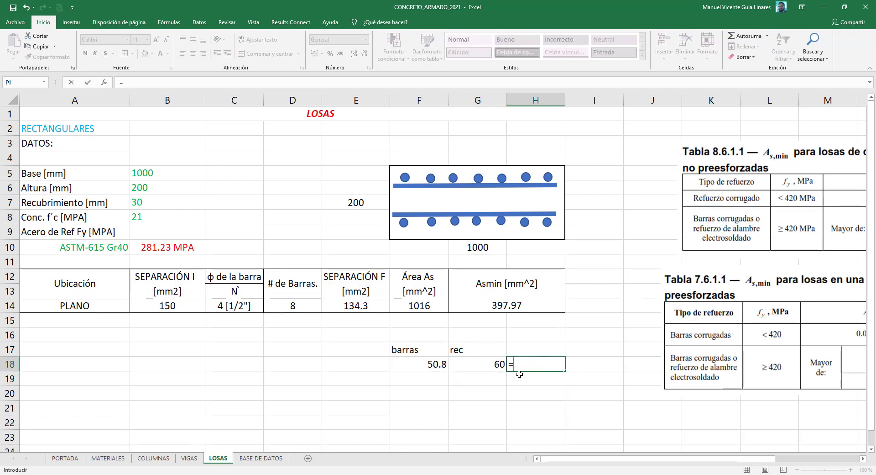
{"action": "left_click", "coordinate": [439, 364]}
{"action": "type", "text": "+"}
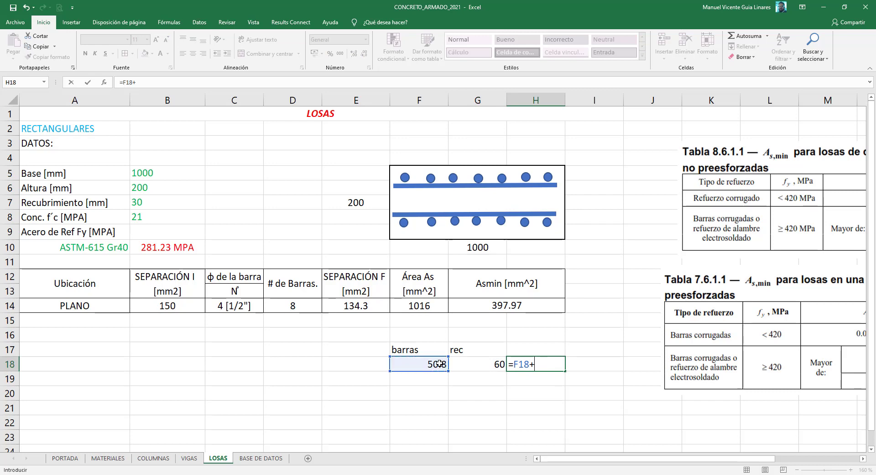
{"action": "left_click", "coordinate": [472, 363]}
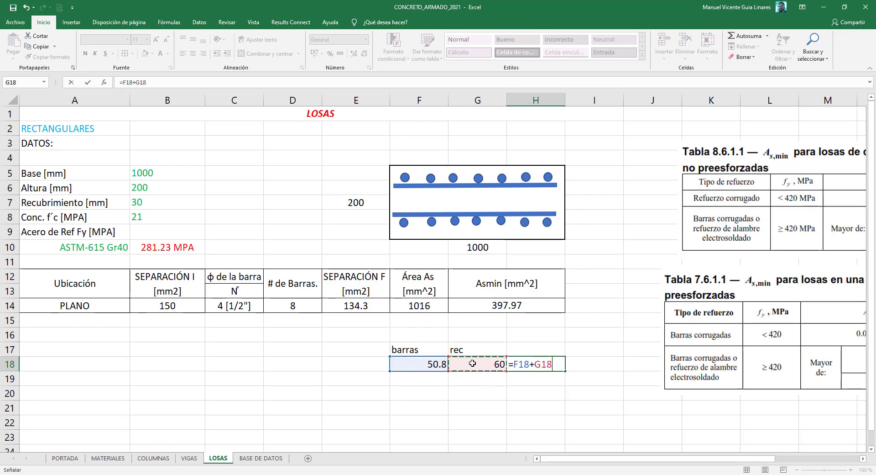
{"action": "key", "text": "Return"}
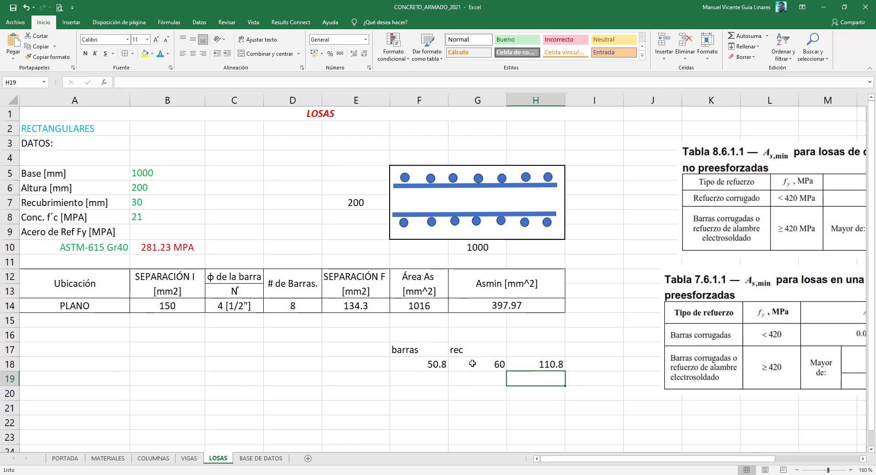
{"action": "left_click", "coordinate": [529, 364]}
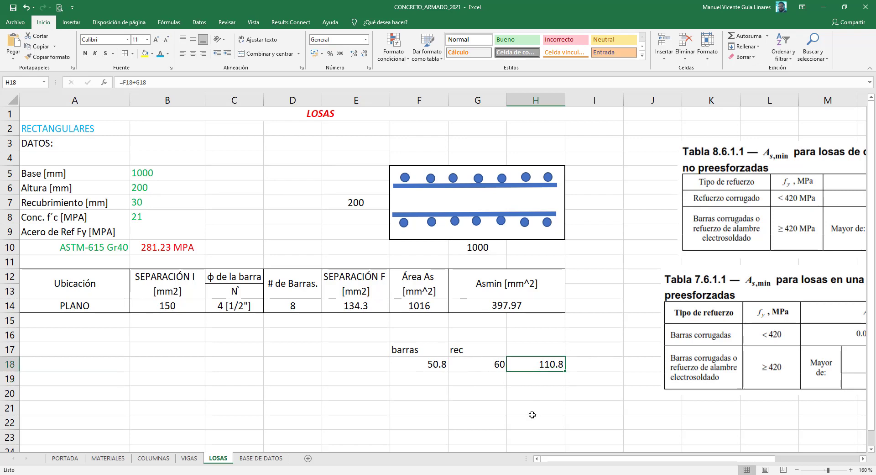
Step: Enter =E7-H18 in I18, giving 89.2
{"action": "left_click", "coordinate": [593, 363]}
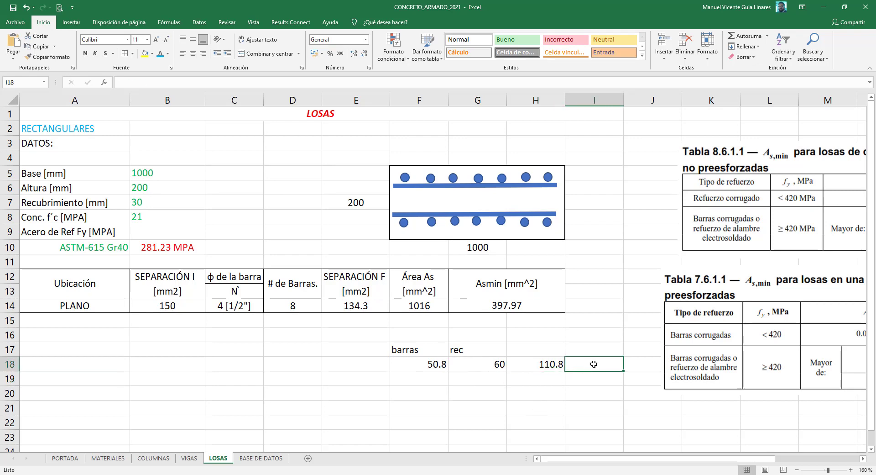
{"action": "type", "text": "="}
{"action": "left_click", "coordinate": [360, 203]}
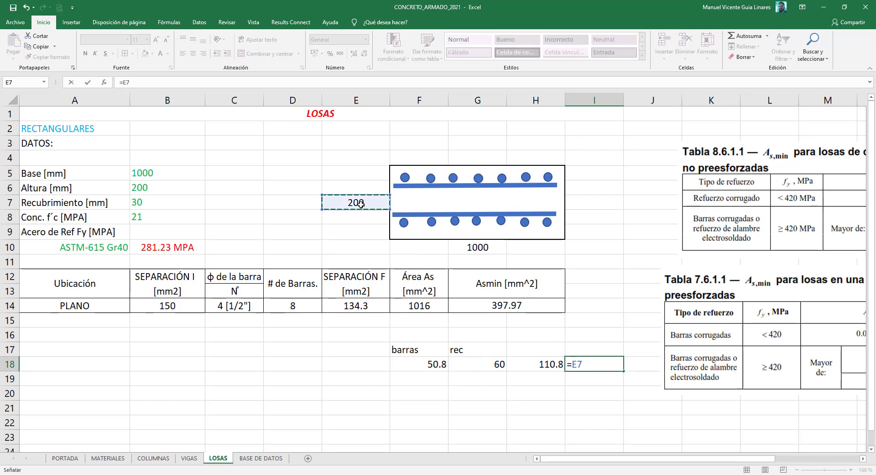
{"action": "type", "text": "-"}
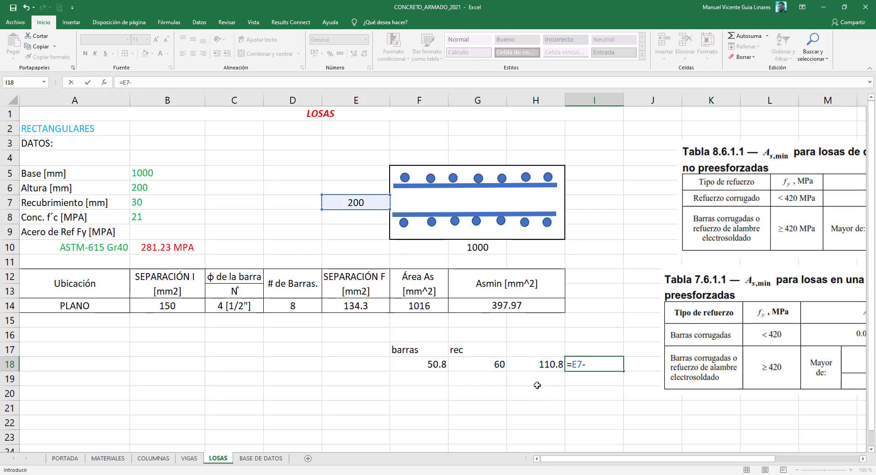
{"action": "left_click", "coordinate": [542, 366]}
{"action": "key", "text": "Return"}
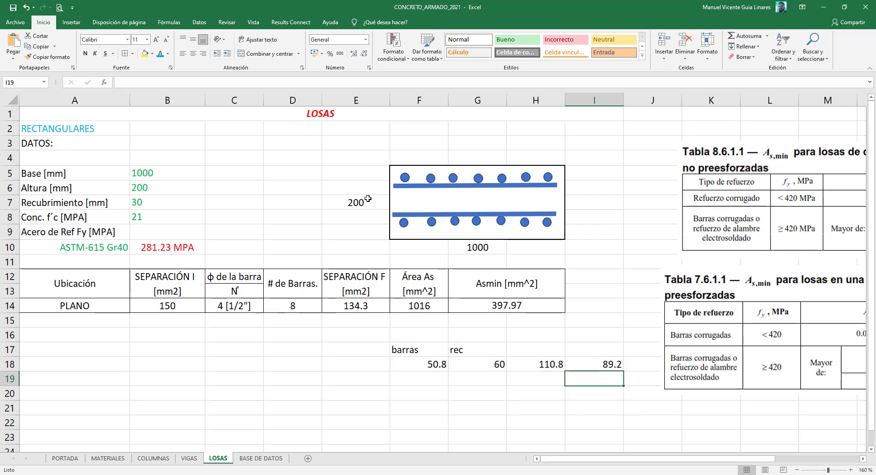
Step: Set the PLANO spacing in B14 to 100 and bar size in C14 to 3 [3/8"]
{"action": "left_click", "coordinate": [246, 305]}
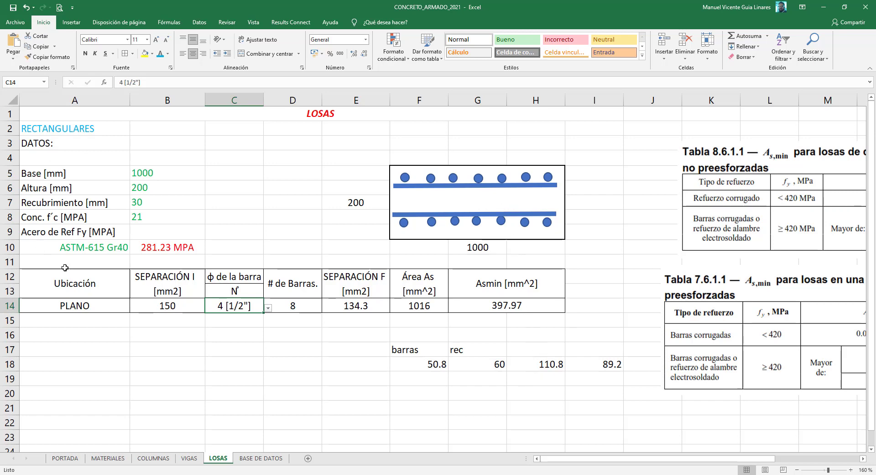
{"action": "left_click", "coordinate": [176, 306]}
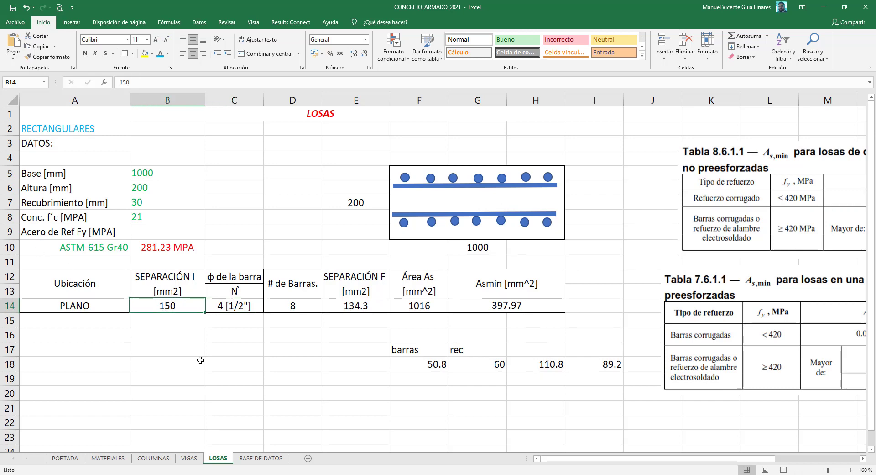
{"action": "type", "text": "100"}
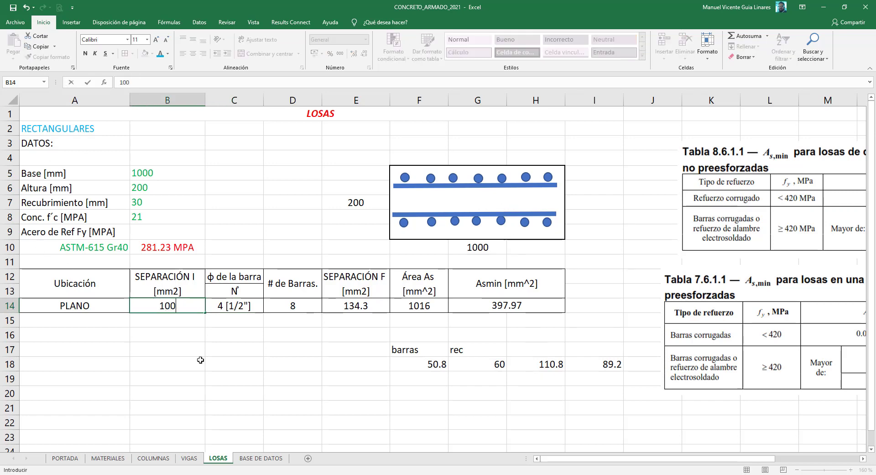
{"action": "left_click", "coordinate": [240, 308]}
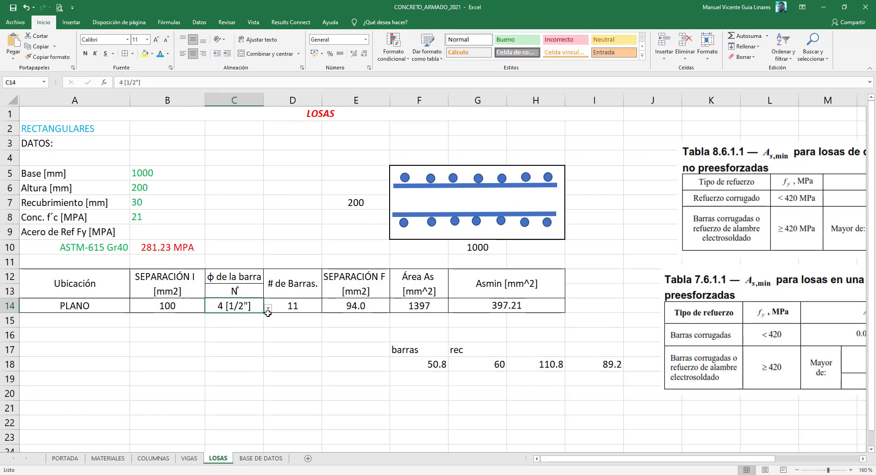
{"action": "left_click", "coordinate": [268, 307]}
{"action": "left_click", "coordinate": [264, 321]}
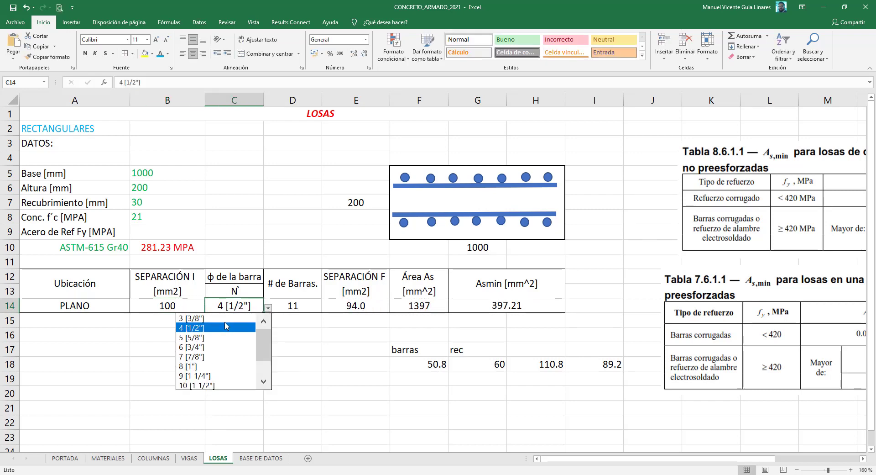
{"action": "left_click", "coordinate": [226, 320]}
{"action": "left_click", "coordinate": [294, 319]}
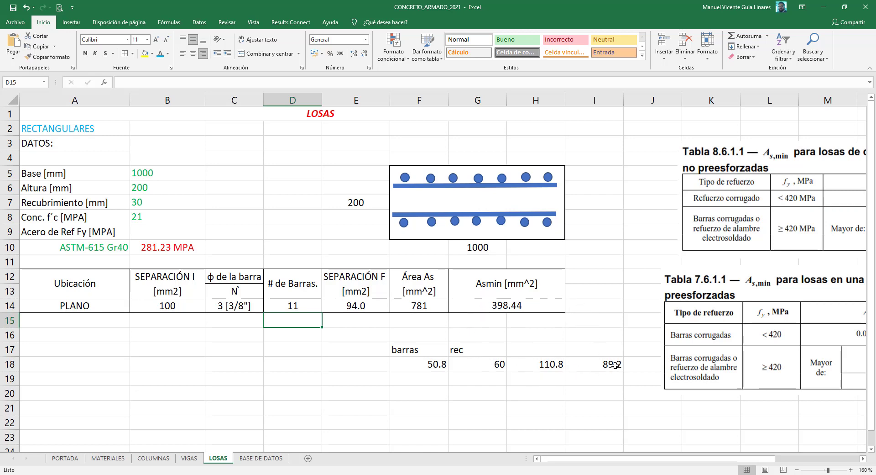
{"action": "left_click_drag", "start_coordinate": [601, 281], "coordinate": [600, 291]}
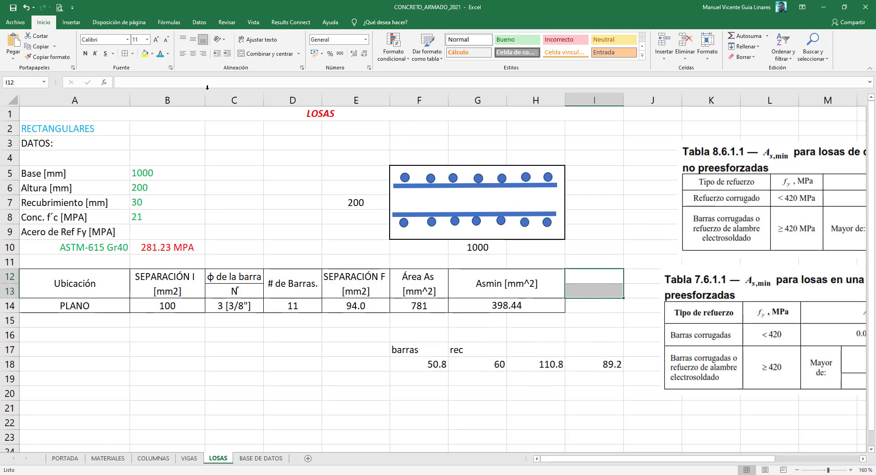
Step: Merge I12:I13 and title it Observación
{"action": "left_click", "coordinate": [241, 53]}
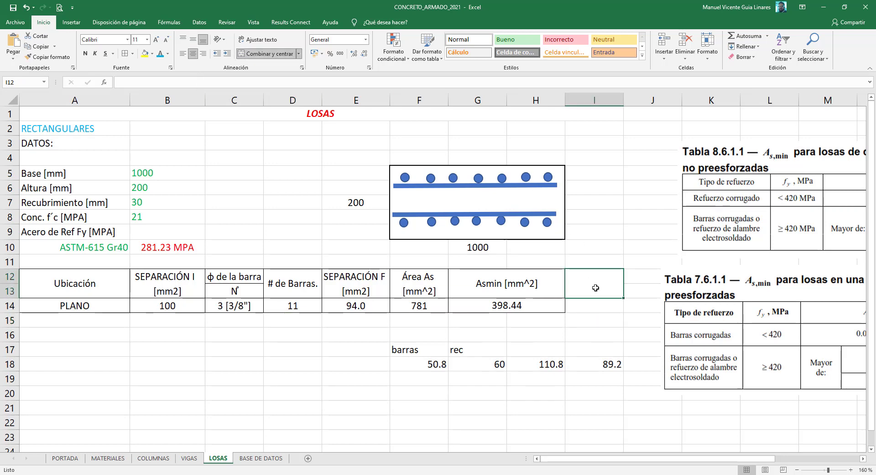
{"action": "type", "text": "Obs"}
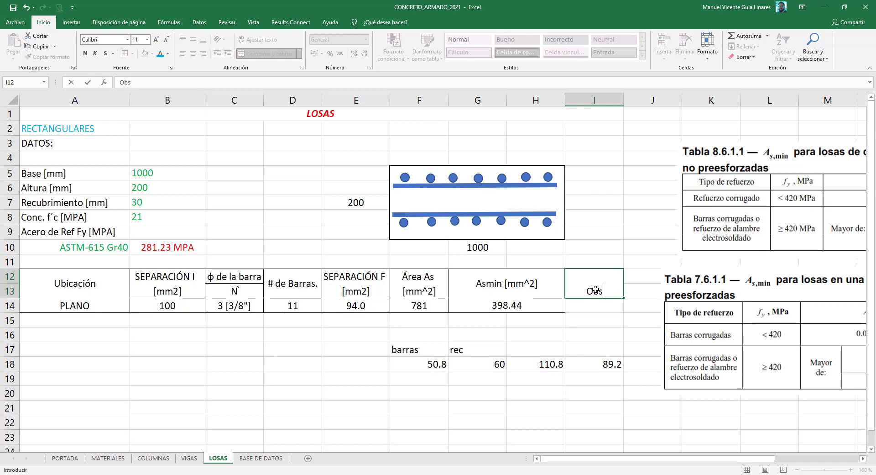
{"action": "type", "text": "ervaci{on"}
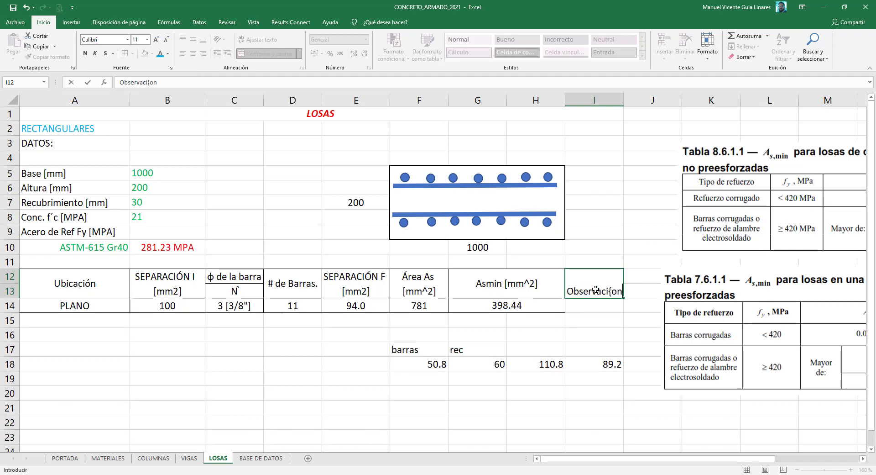
{"action": "key", "text": "BackSpace"}
{"action": "key", "text": "BackSpace"}
{"action": "key", "text": "BackSpace"}
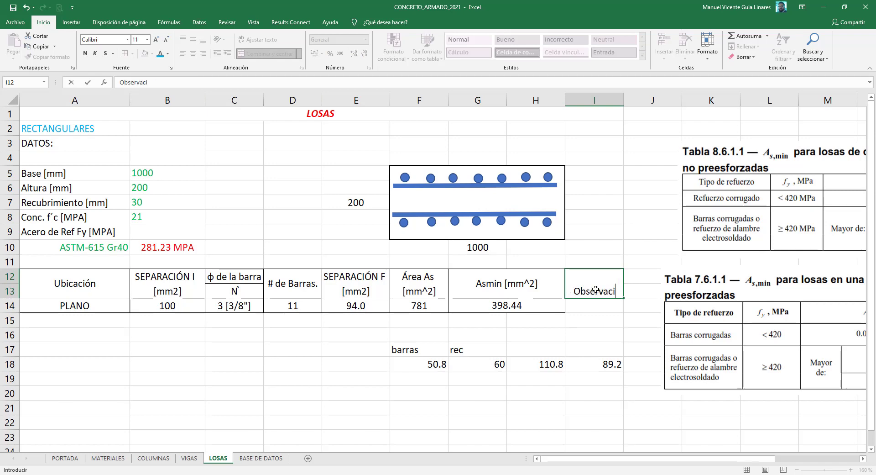
{"action": "type", "text": "ón"}
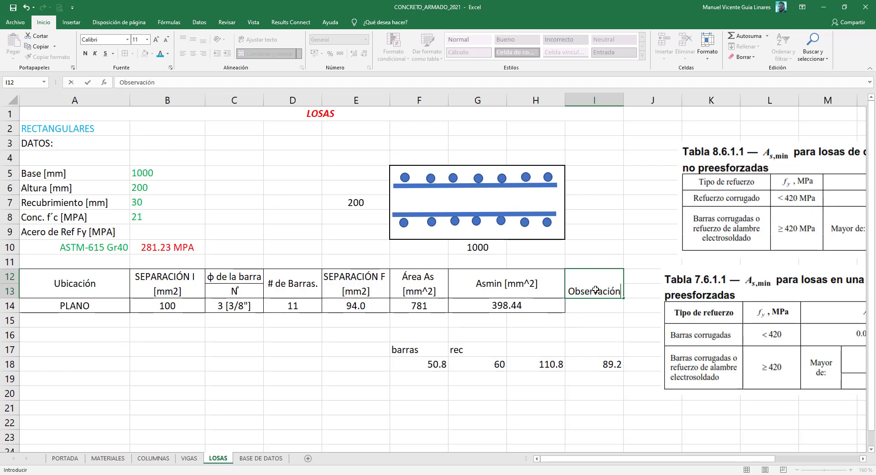
{"action": "key", "text": "ctrl+Return"}
{"action": "key", "text": "Return"}
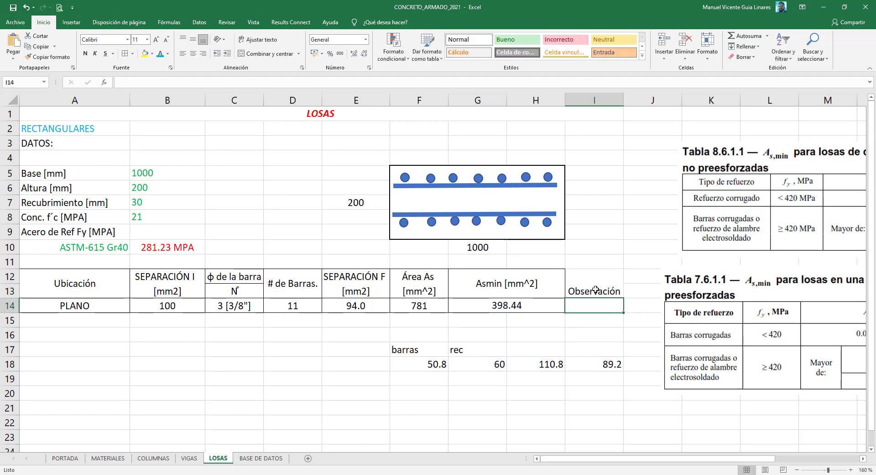
Step: Enter =SI($F$14<$G$14;"OK";"MAL") in I14, which returns MAL
{"action": "type", "text": "="}
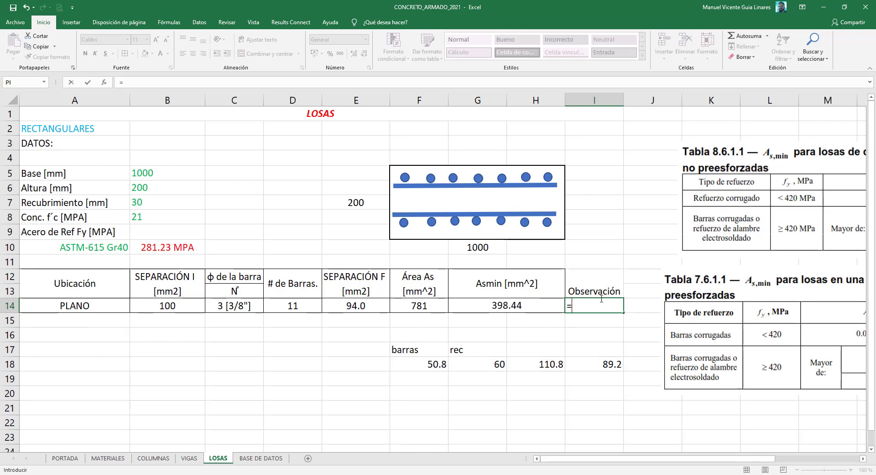
{"action": "type", "text": "si"}
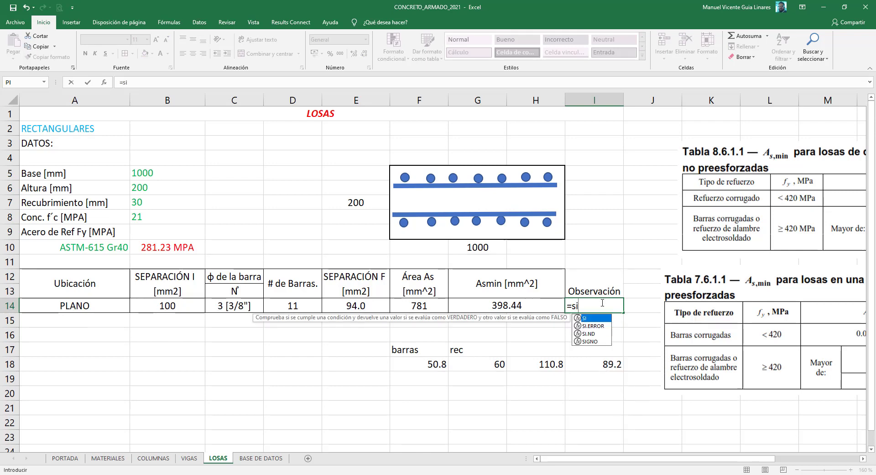
{"action": "type", "text": "("}
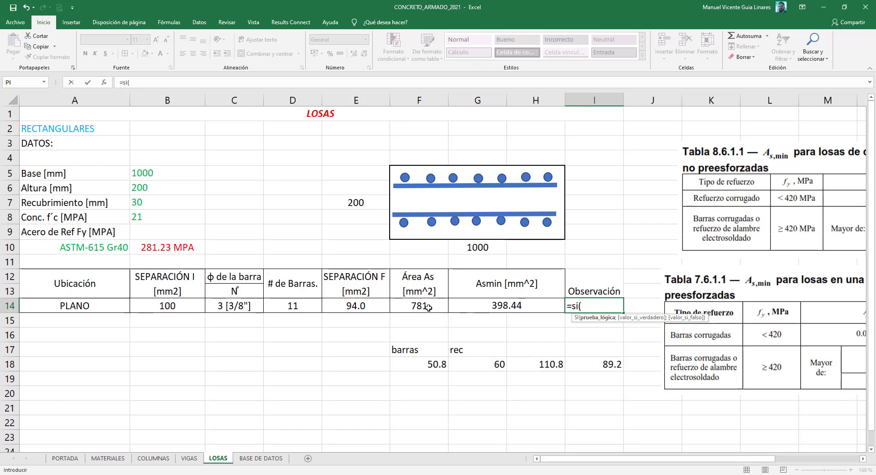
{"action": "left_click", "coordinate": [429, 307]}
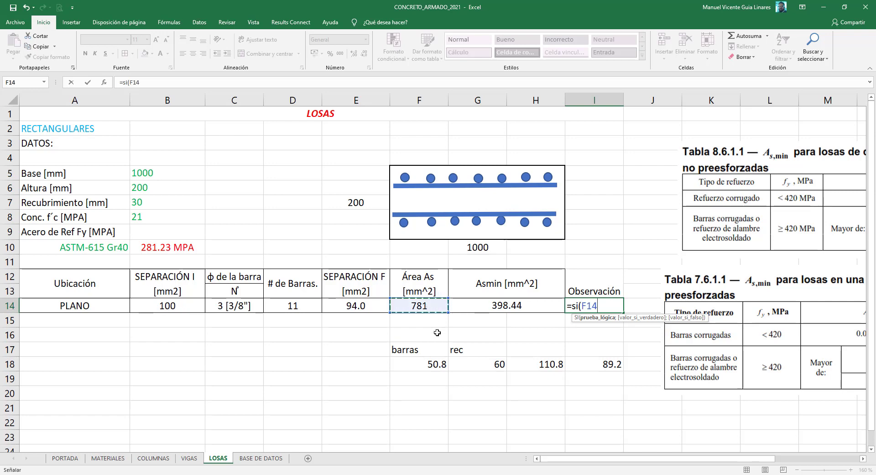
{"action": "type", "text": "*"}
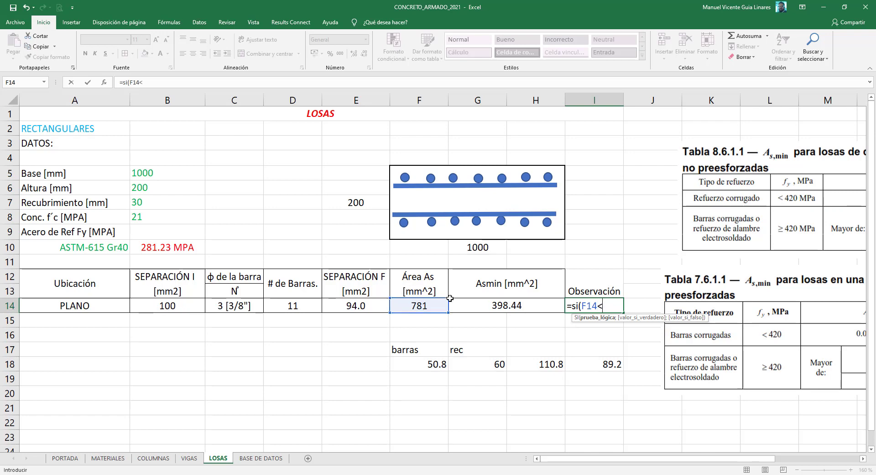
{"action": "left_click", "coordinate": [493, 304]}
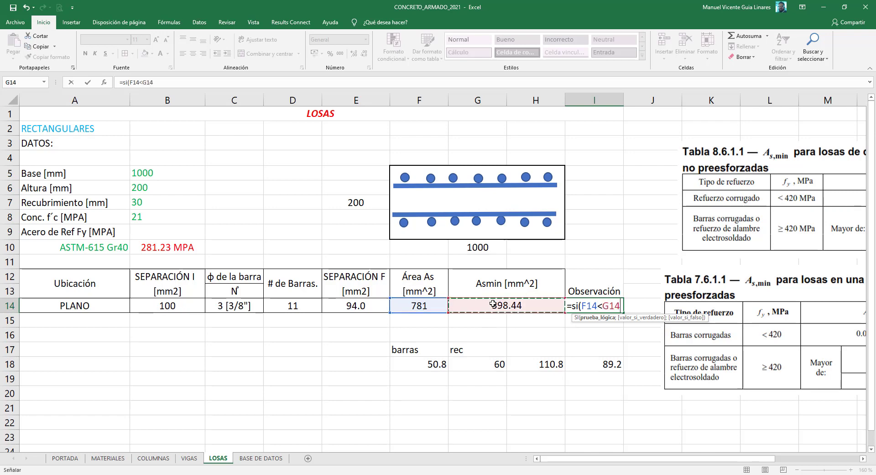
{"action": "left_click", "coordinate": [137, 82]}
{"action": "key", "text": "F4"}
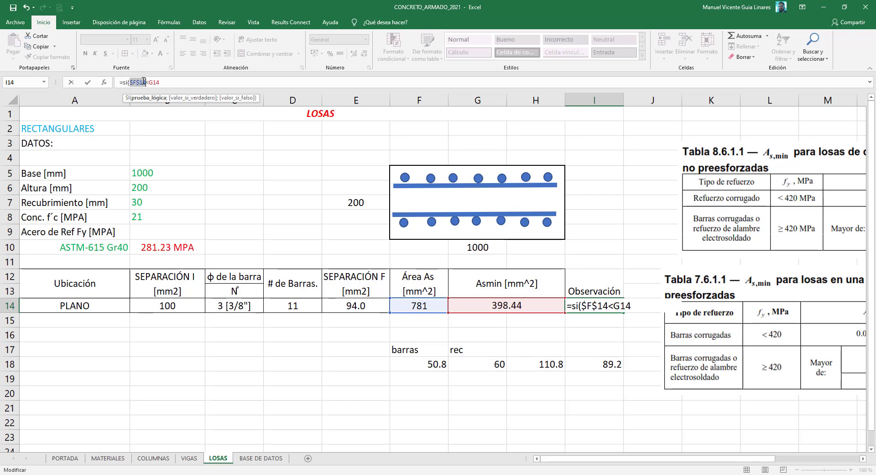
{"action": "left_click", "coordinate": [160, 82]}
{"action": "key", "text": "F4"}
{"action": "left_click", "coordinate": [174, 82]}
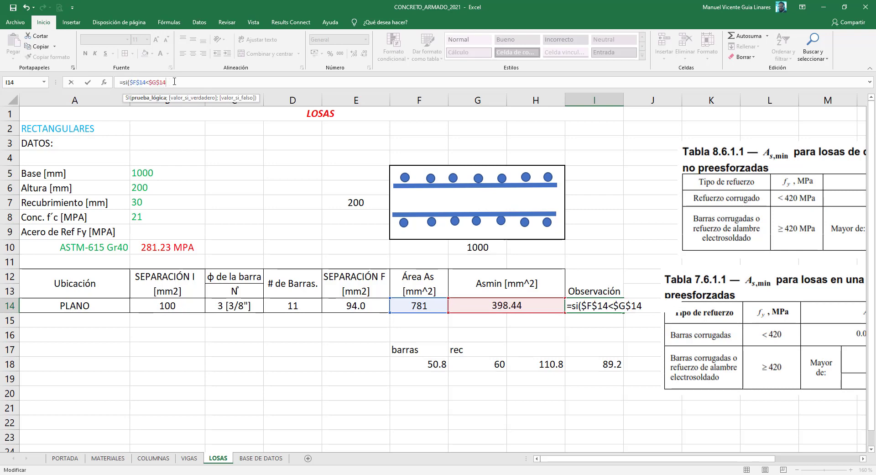
{"action": "type", "text": ";"}
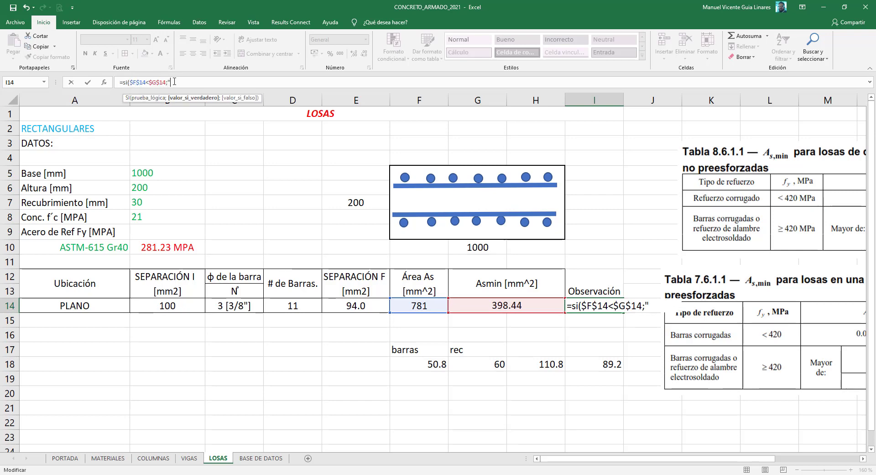
{"action": "type", "text": "OK"}
{"action": "type", "text": ";"}
{"action": "type", "text": "MAL"}
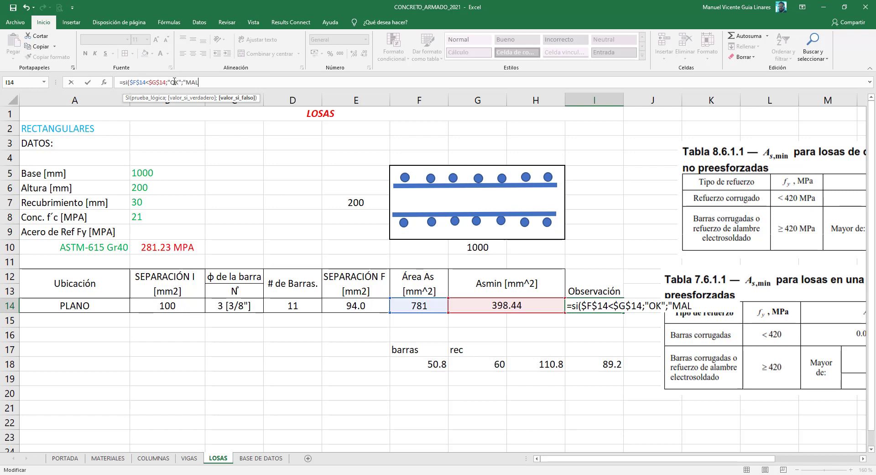
{"action": "type", "text": ")"}
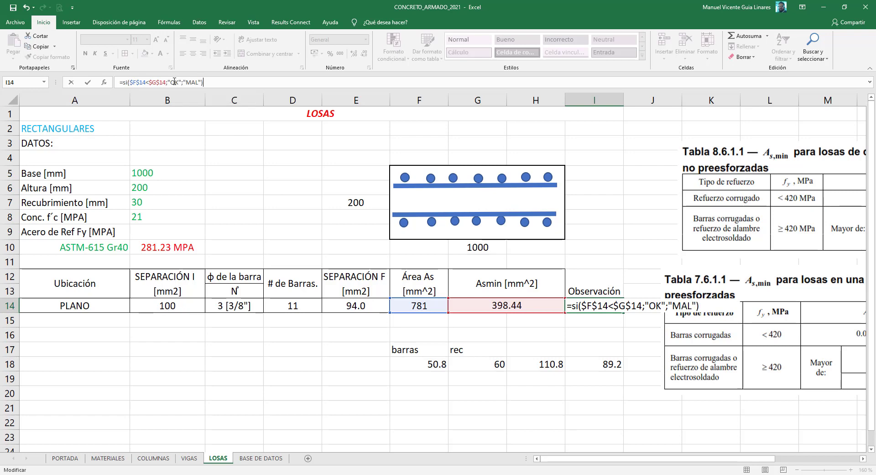
{"action": "key", "text": "Return"}
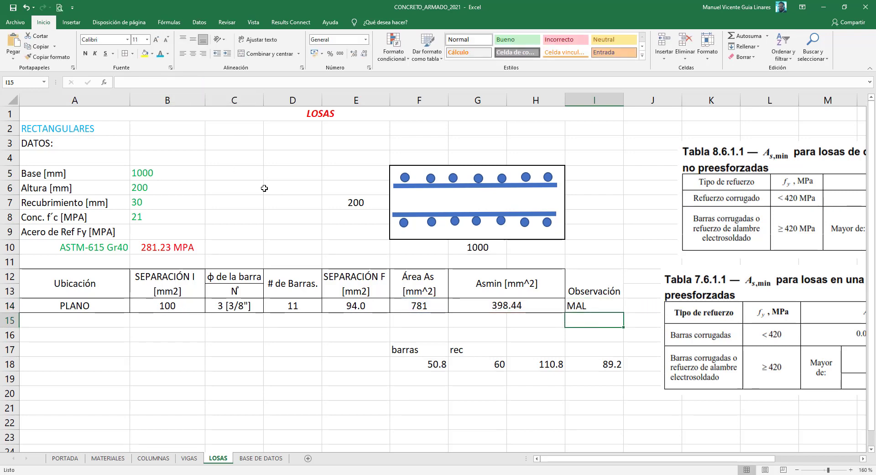
Step: Change I14 to =SI($F$14<$G$14;"MAL";"OK") so PLANO shows OK
{"action": "left_click", "coordinate": [579, 307]}
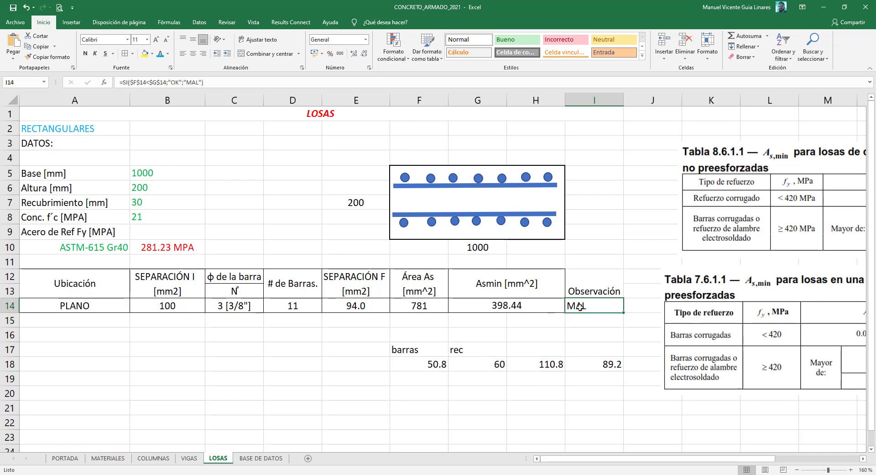
{"action": "double_click", "coordinate": [578, 305]}
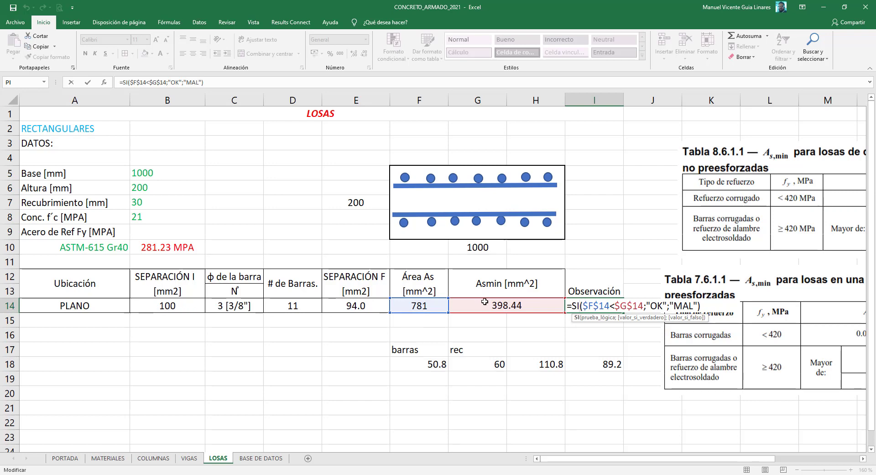
{"action": "left_click", "coordinate": [172, 83]}
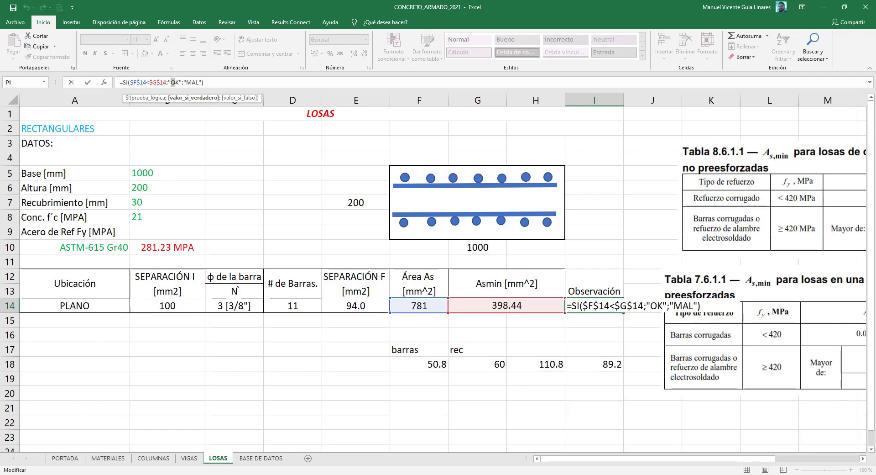
{"action": "left_click_drag", "start_coordinate": [175, 80], "coordinate": [178, 81]}
{"action": "type", "text": "MAL"}
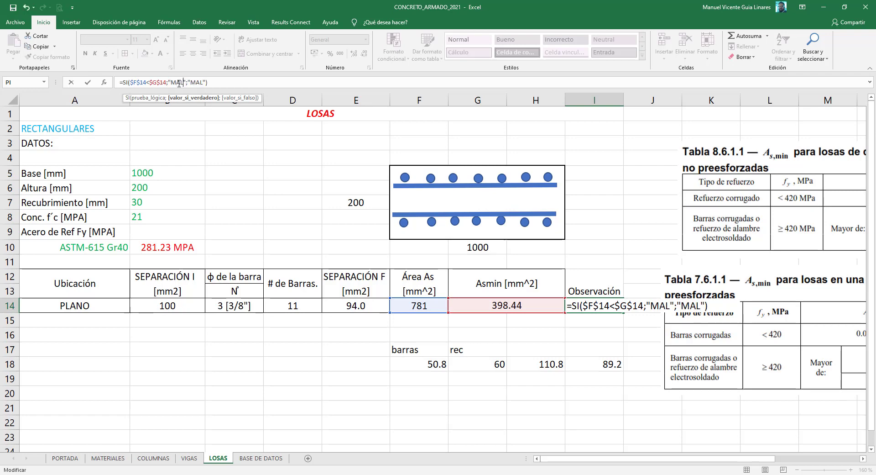
{"action": "key", "text": "shift+Right"}
{"action": "key", "text": "shift+Right"}
{"action": "key", "text": "shift+Right"}
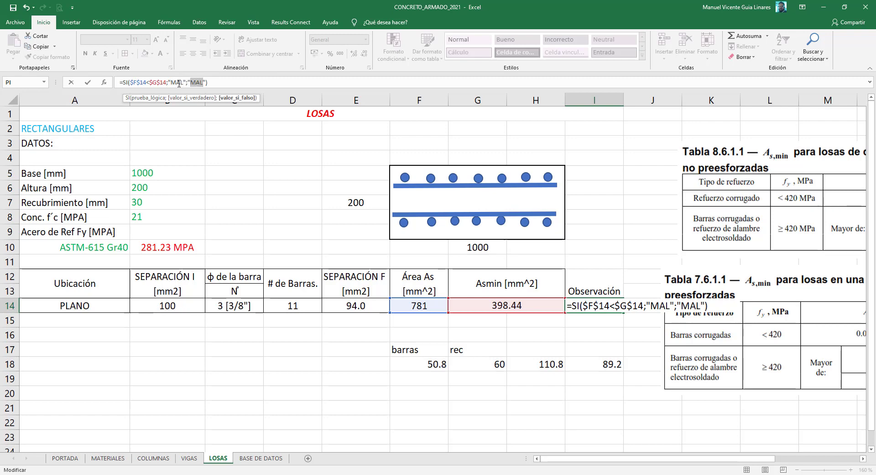
{"action": "type", "text": "OK"}
{"action": "key", "text": "Return"}
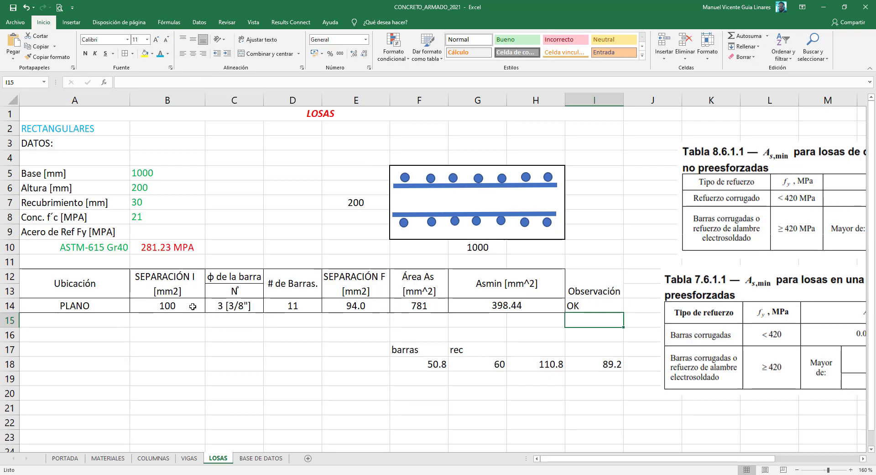
Step: Centre the Observación cells I12:I14 vertically and horizontally
{"action": "left_click", "coordinate": [584, 308]}
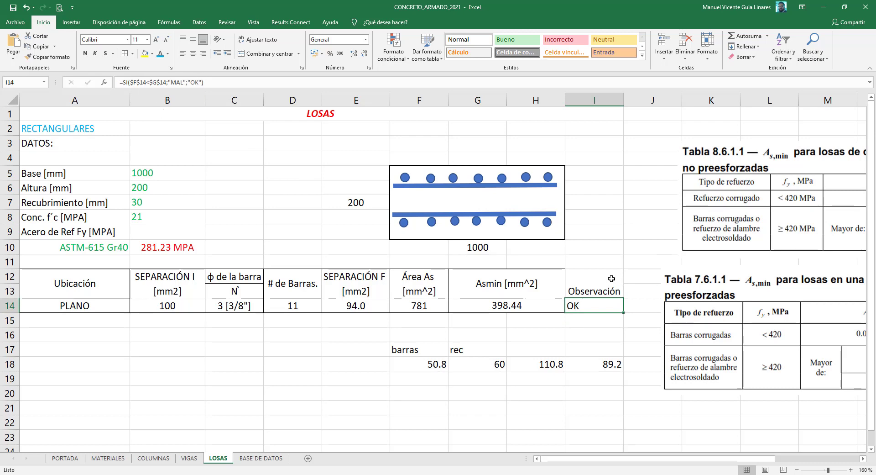
{"action": "left_click_drag", "start_coordinate": [612, 278], "coordinate": [598, 306]}
{"action": "left_click", "coordinate": [193, 40]}
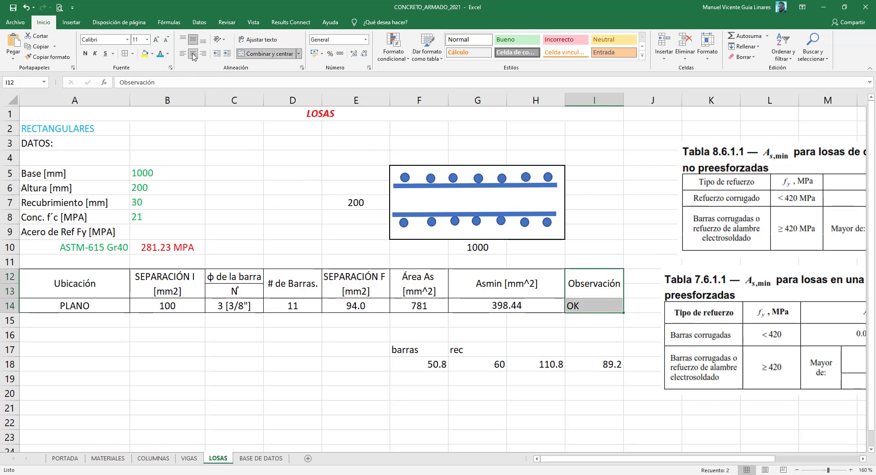
{"action": "left_click", "coordinate": [193, 53]}
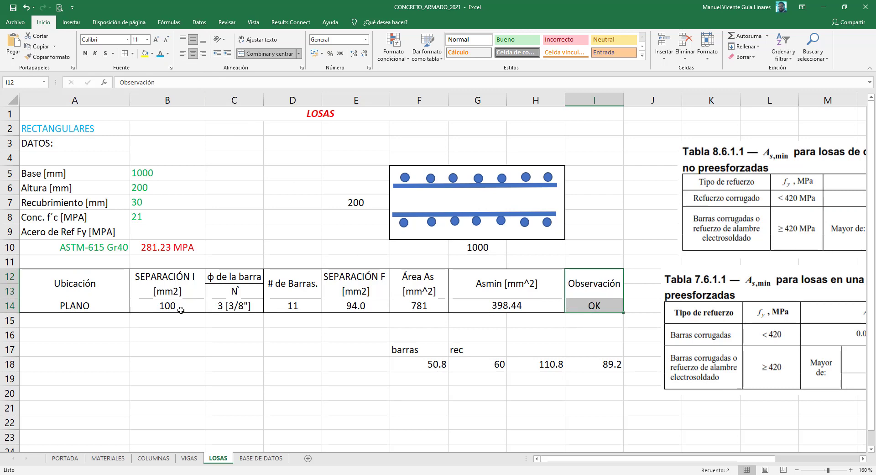
Step: Try a B14 slab spacing of 200, then change it to 250
{"action": "left_click", "coordinate": [166, 310]}
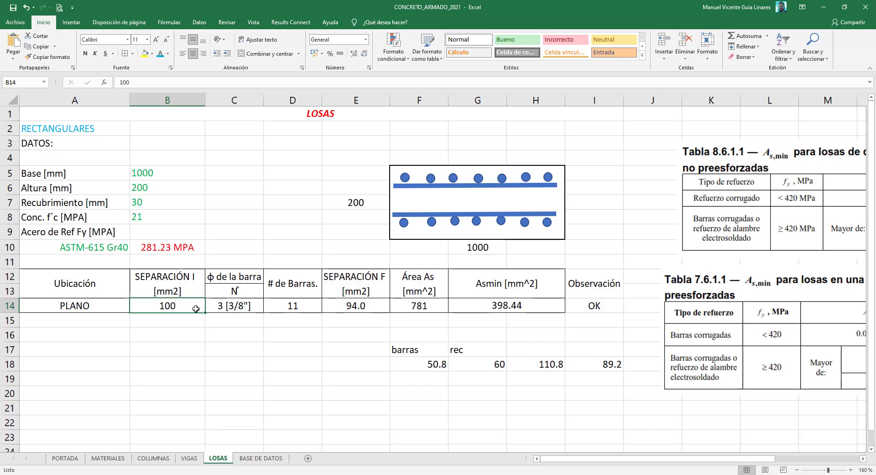
{"action": "type", "text": "200"}
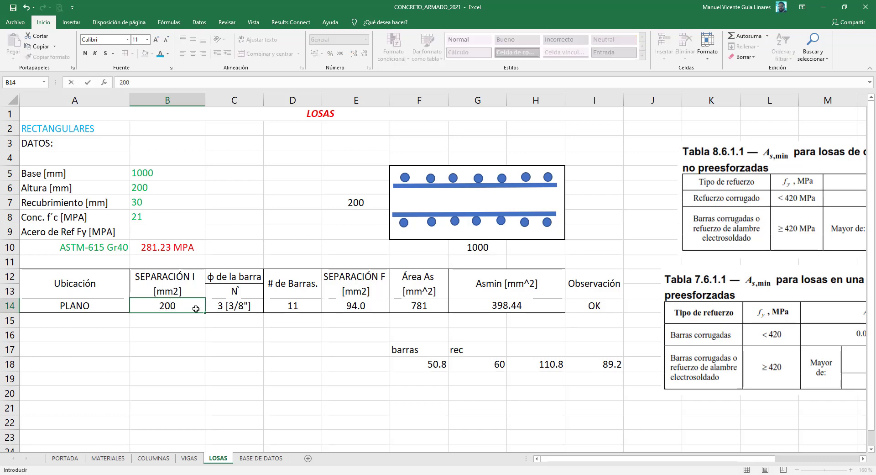
{"action": "key", "text": "Return"}
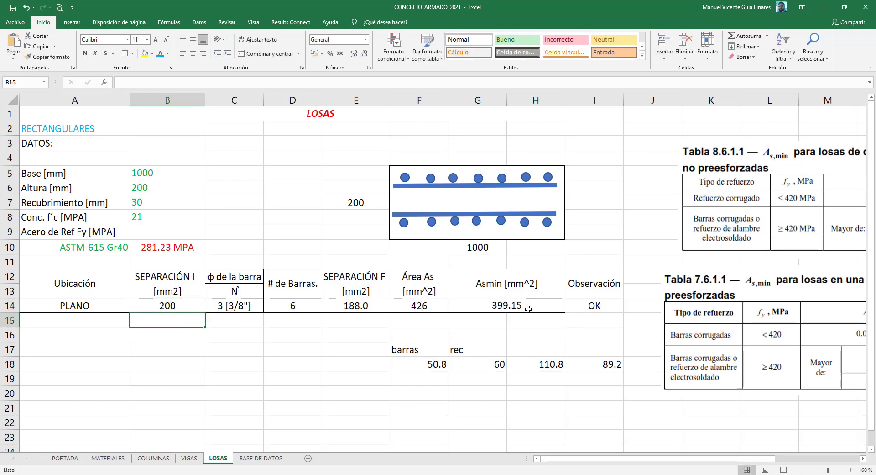
{"action": "left_click", "coordinate": [174, 305]}
{"action": "type", "text": "25"}
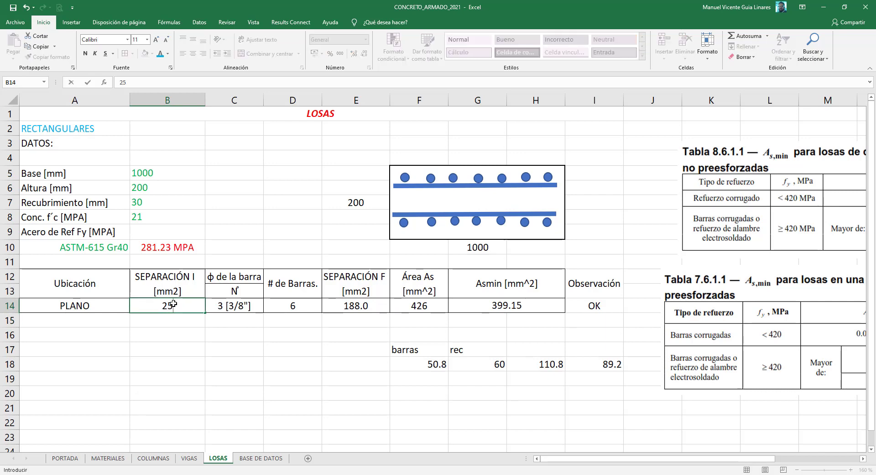
{"action": "type", "text": "0"}
{"action": "key", "text": "Return"}
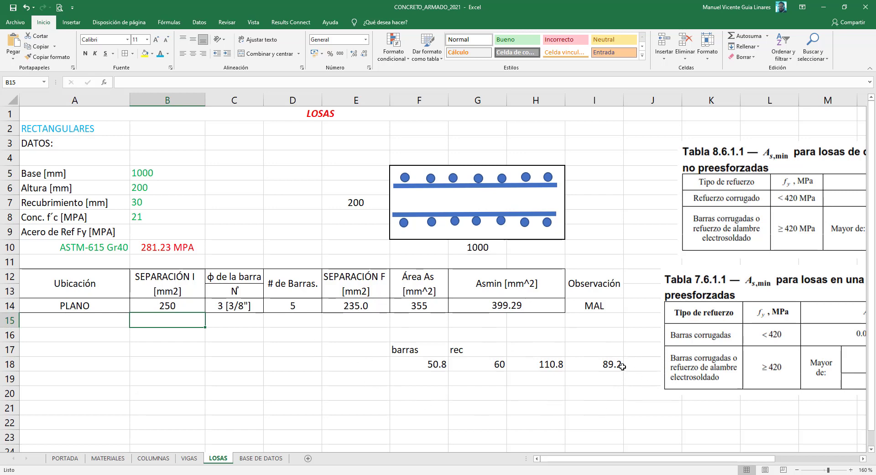
Step: Clear the scratch values in F17:I18 and set the C14 bars to 4 [1/2"]
{"action": "left_click_drag", "start_coordinate": [622, 366], "coordinate": [404, 342]}
{"action": "key", "text": "Delete"}
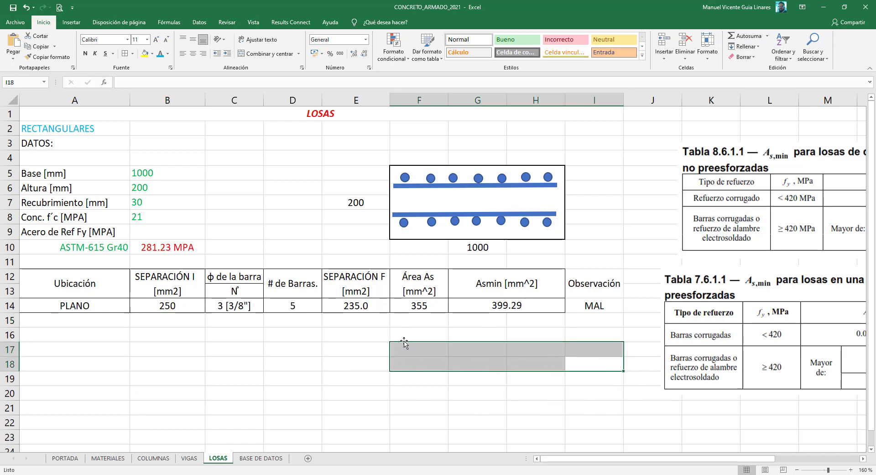
{"action": "left_click", "coordinate": [228, 308]}
{"action": "left_click", "coordinate": [269, 308]}
{"action": "left_click", "coordinate": [198, 327]}
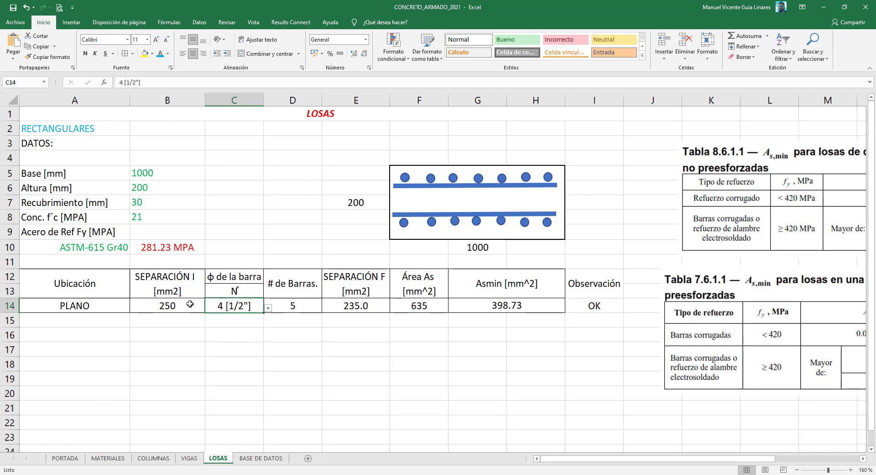
{"action": "left_click", "coordinate": [158, 217]}
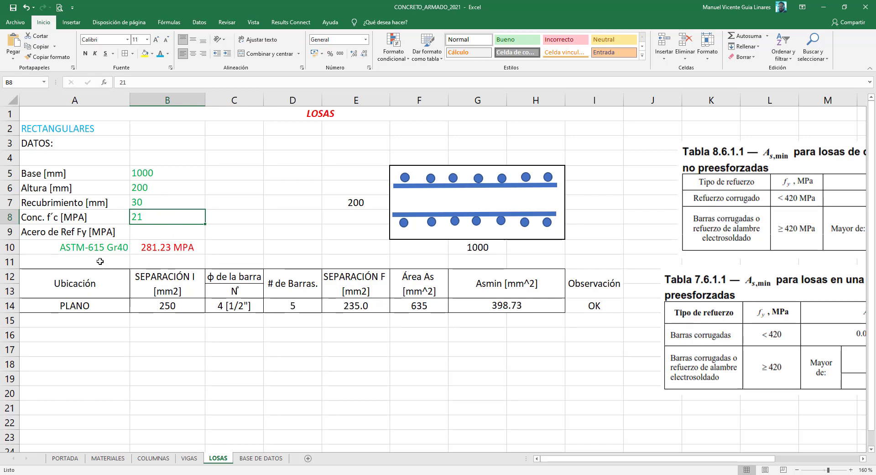
Step: Choose ASTM-615 Gr60 as the steel grade in A10 so fy becomes 421.84 MPA
{"action": "left_click", "coordinate": [117, 246]}
{"action": "left_click", "coordinate": [134, 249]}
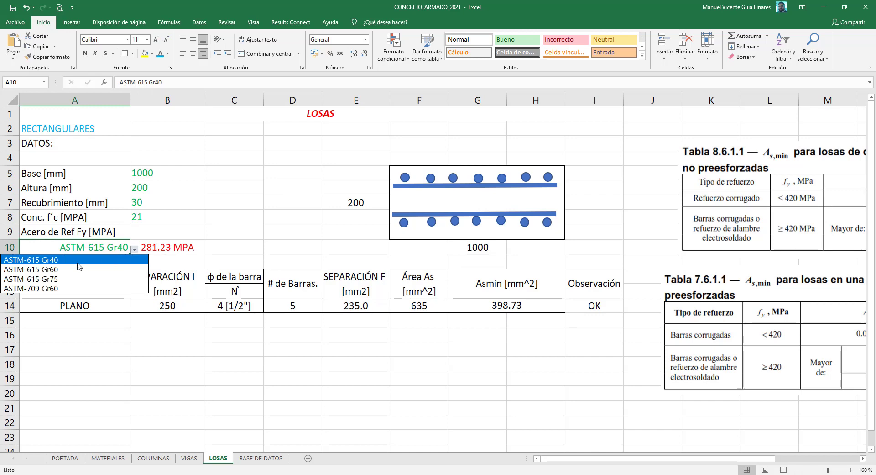
{"action": "left_click", "coordinate": [57, 269]}
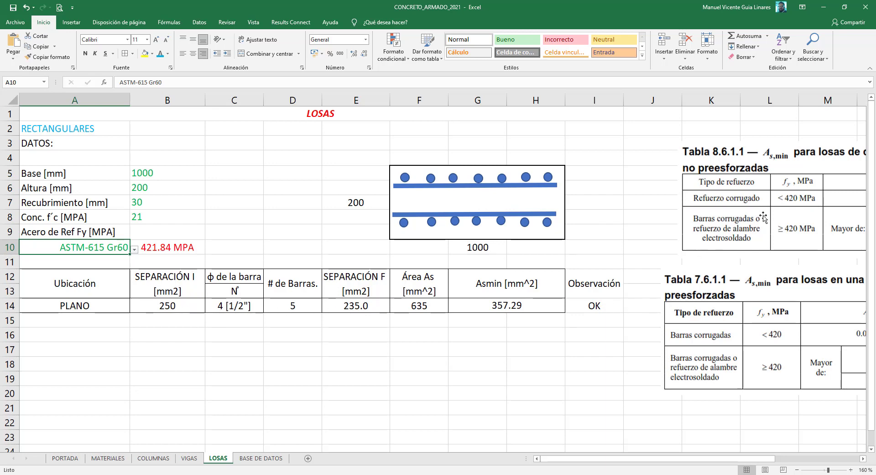
Step: Move the Tabla 7.6.1.1 and 8.6.1.1 pictures around and back to the right side
{"action": "left_click_drag", "start_coordinate": [763, 217], "coordinate": [630, 208]}
{"action": "left_click_drag", "start_coordinate": [766, 319], "coordinate": [486, 345]}
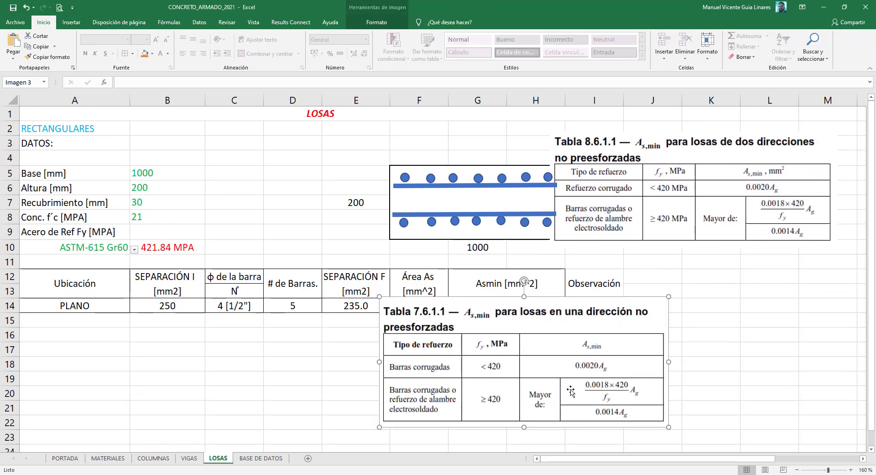
{"action": "left_click_drag", "start_coordinate": [570, 391], "coordinate": [858, 387]}
{"action": "left_click", "coordinate": [707, 214]}
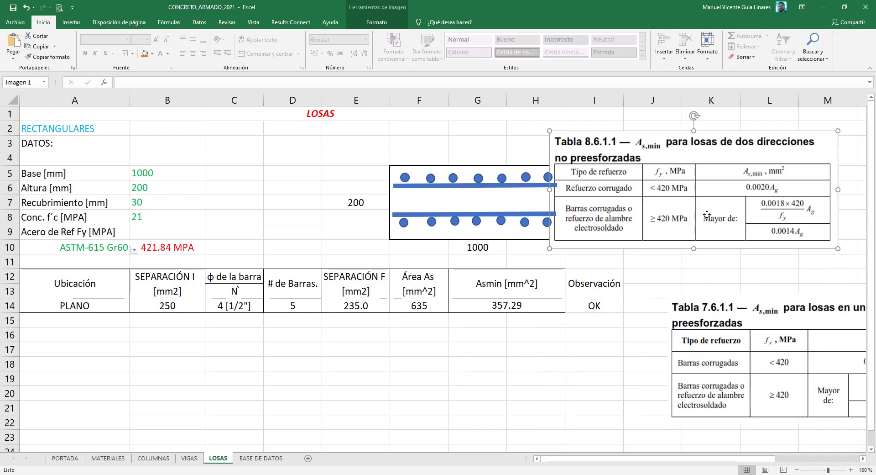
{"action": "left_click_drag", "start_coordinate": [707, 214], "coordinate": [849, 207]}
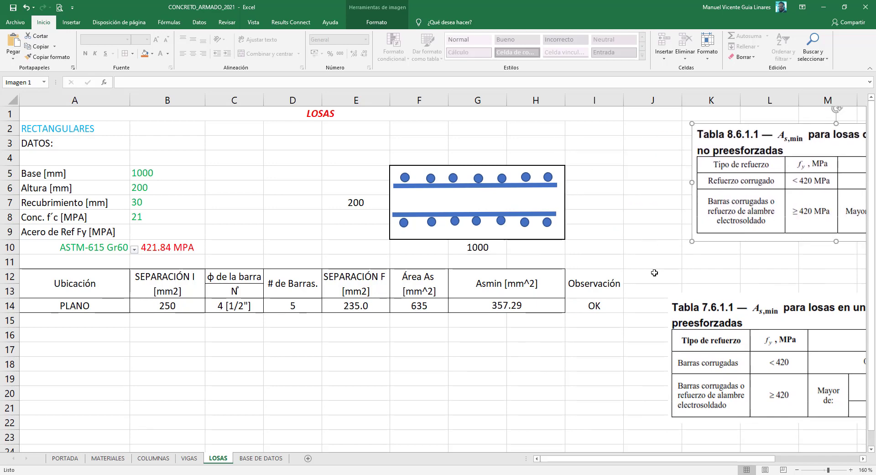
{"action": "left_click_drag", "start_coordinate": [593, 282], "coordinate": [593, 305]}
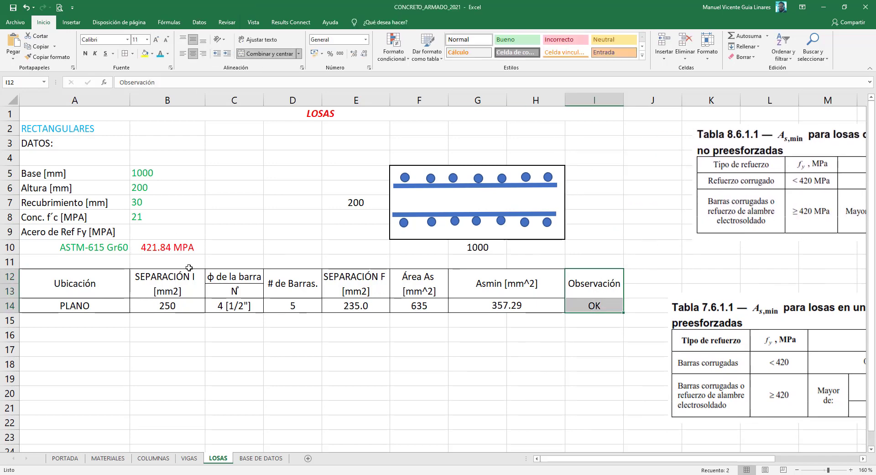
Step: After checking D14 and C14, test B14 spacings of 200 and then 300
{"action": "left_click", "coordinate": [273, 304]}
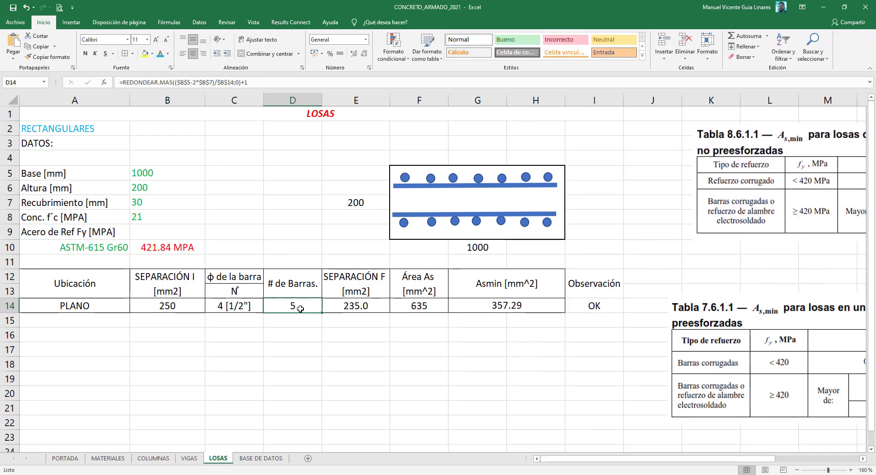
{"action": "left_click", "coordinate": [240, 306]}
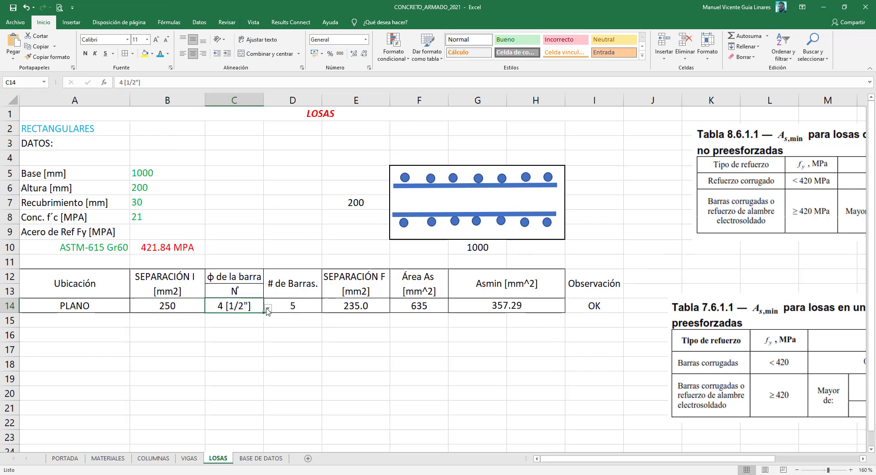
{"action": "left_click", "coordinate": [192, 306]}
{"action": "type", "text": "200"}
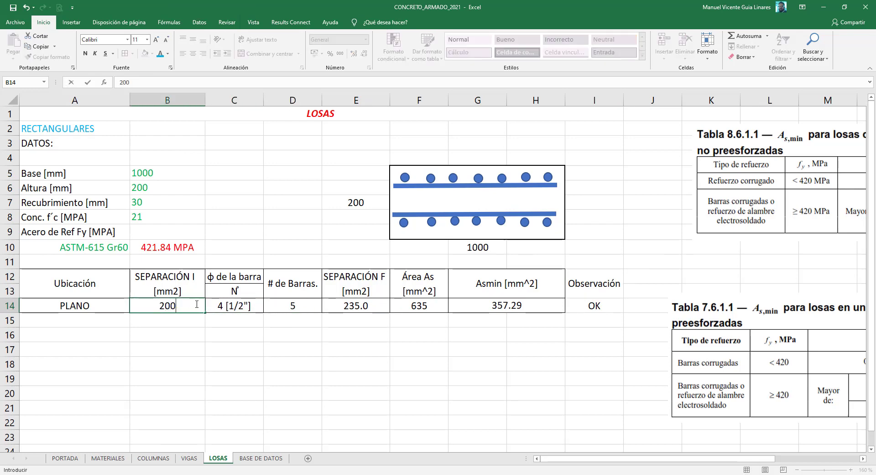
{"action": "key", "text": "Return"}
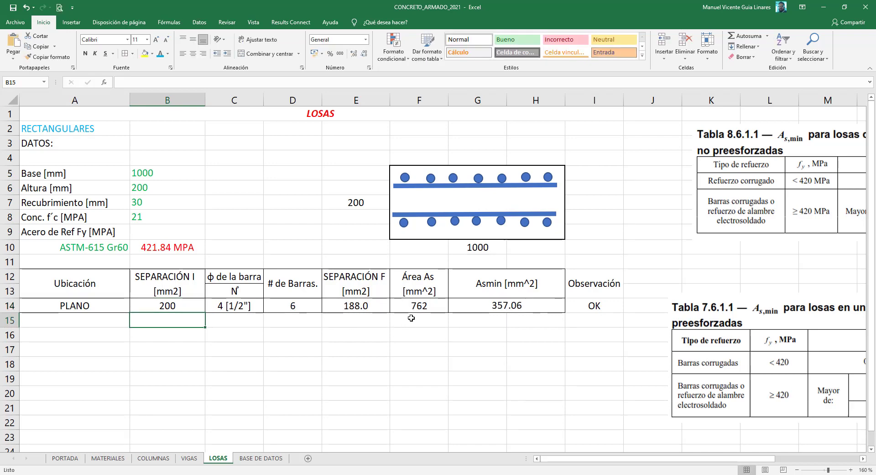
{"action": "left_click", "coordinate": [185, 301]}
{"action": "type", "text": "1"}
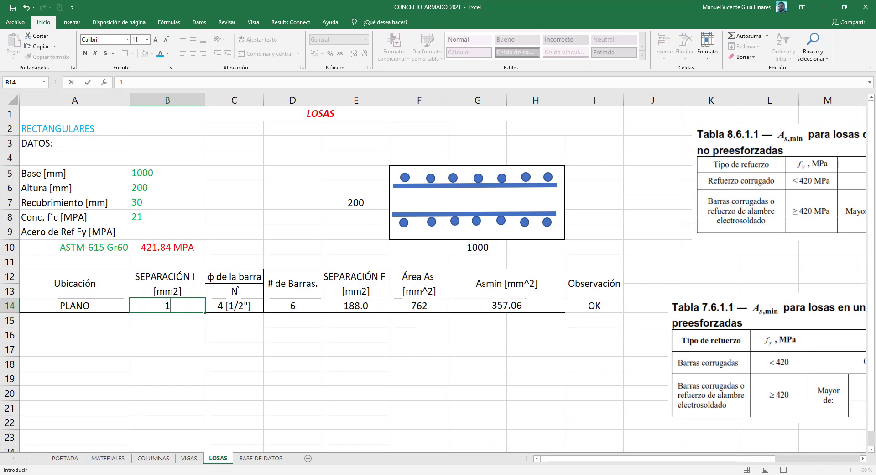
{"action": "left_click_drag", "start_coordinate": [179, 303], "coordinate": [149, 305]}
{"action": "type", "text": "300"}
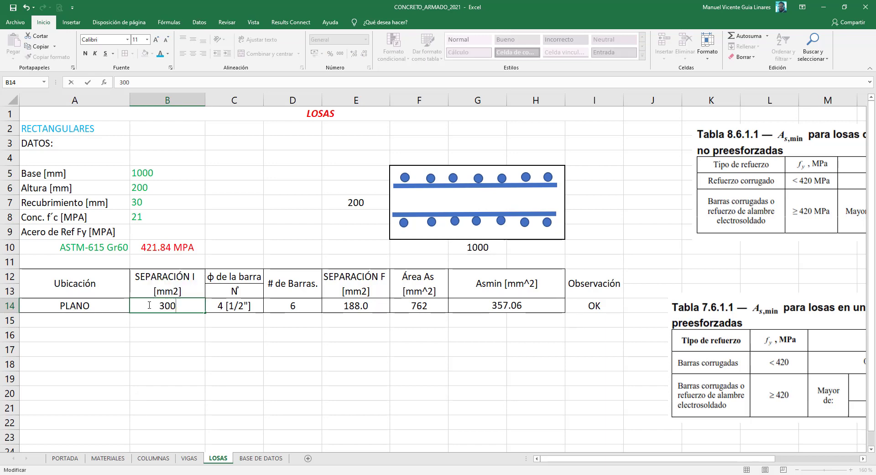
{"action": "key", "text": "Return"}
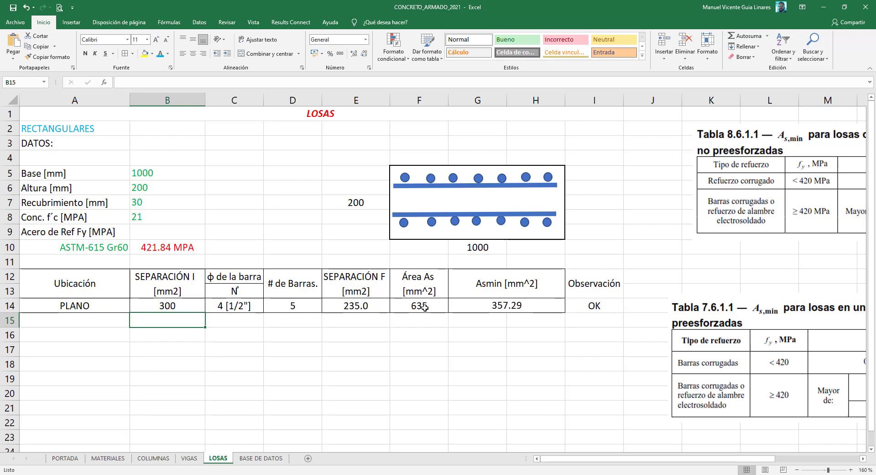
Step: Check the E14 formula, then try spacings of 100 and finally 400 in B14
{"action": "left_click", "coordinate": [191, 307]}
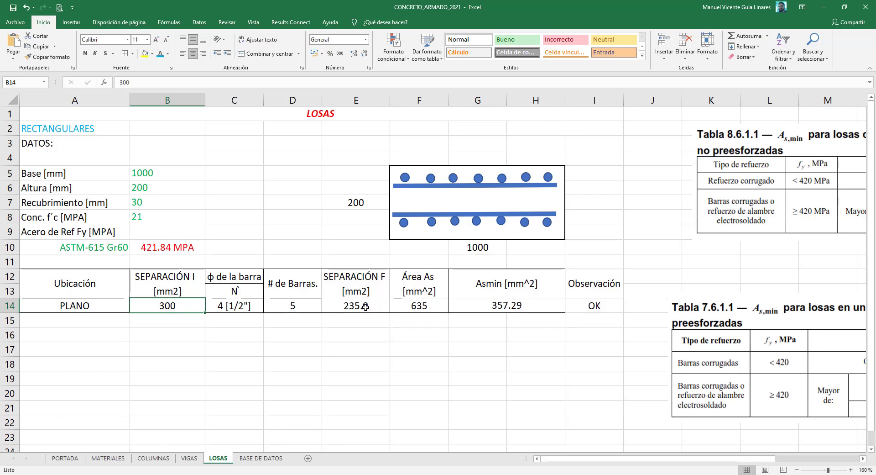
{"action": "left_click", "coordinate": [360, 304]}
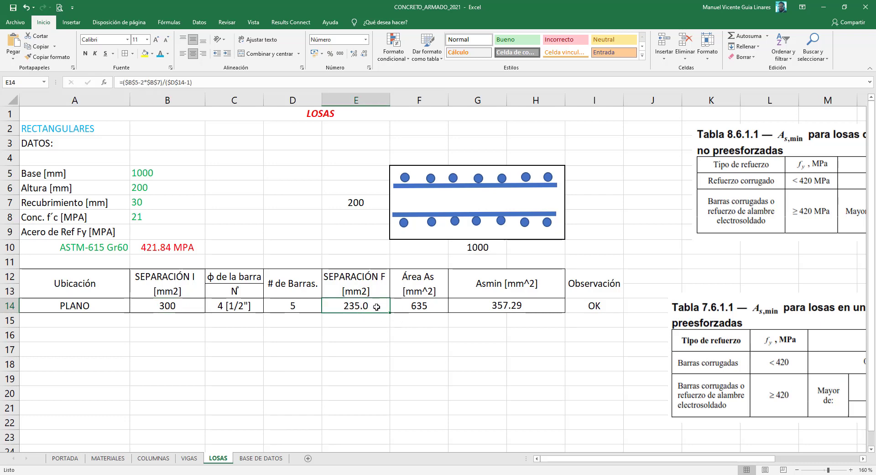
{"action": "left_click", "coordinate": [183, 304]}
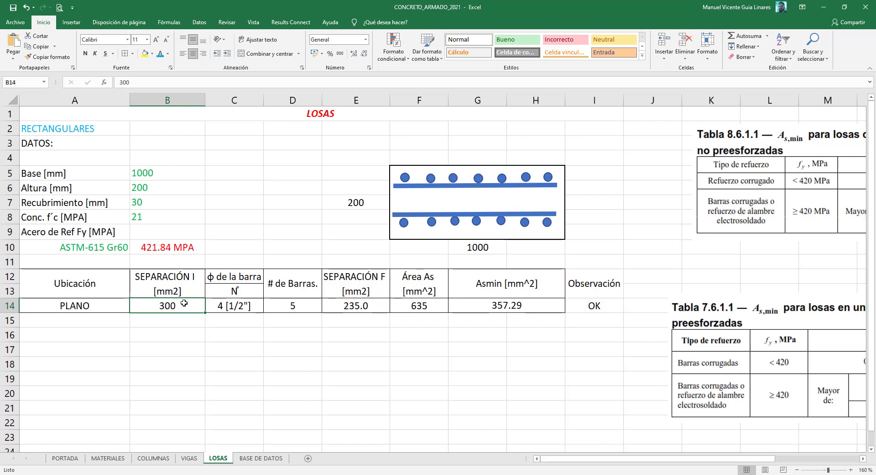
{"action": "type", "text": "1"}
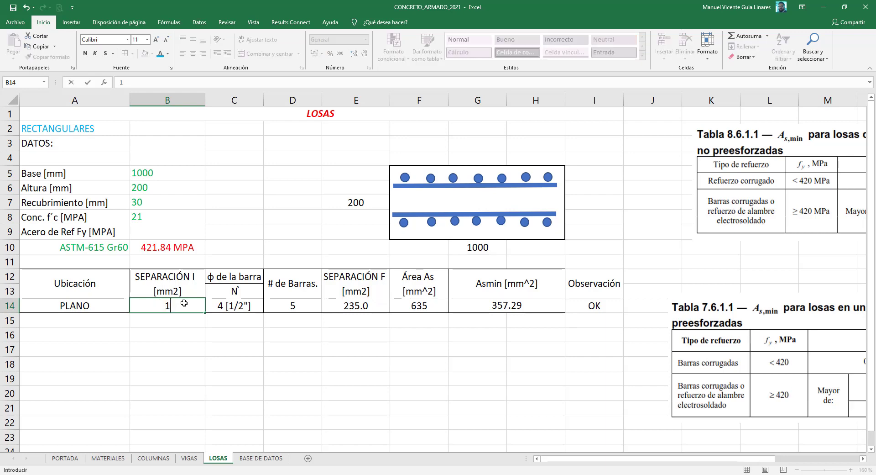
{"action": "type", "text": "00"}
{"action": "key", "text": "Return"}
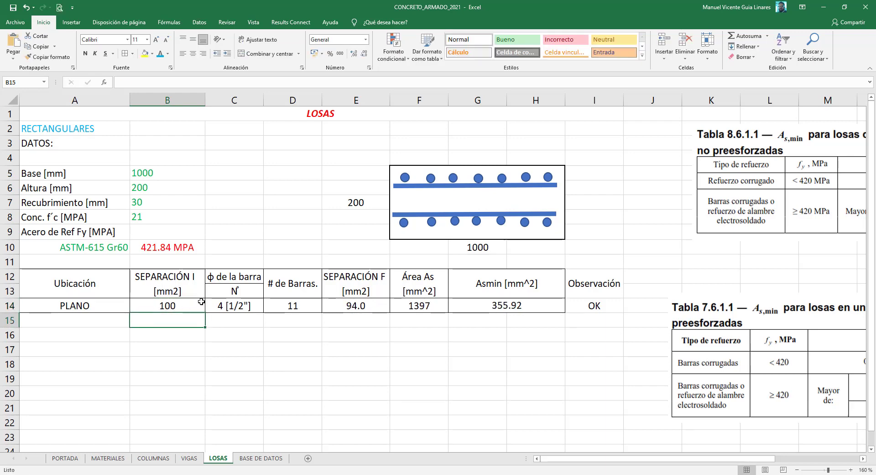
{"action": "left_click", "coordinate": [189, 306]}
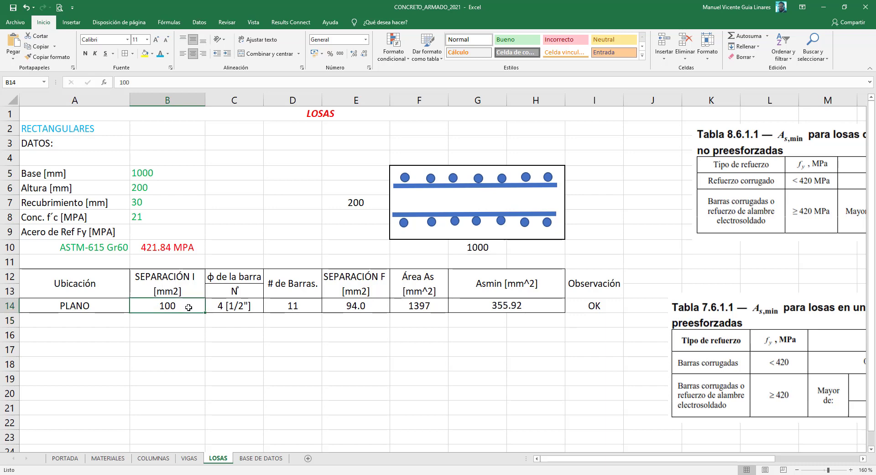
{"action": "type", "text": "400"}
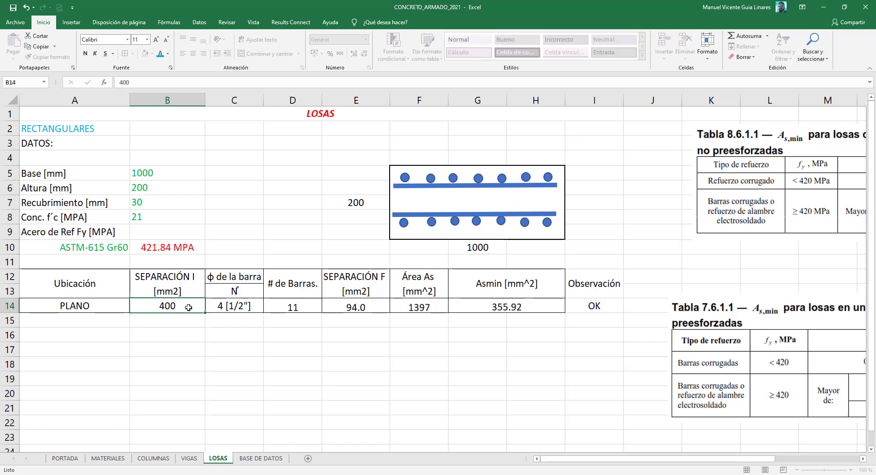
{"action": "key", "text": "Return"}
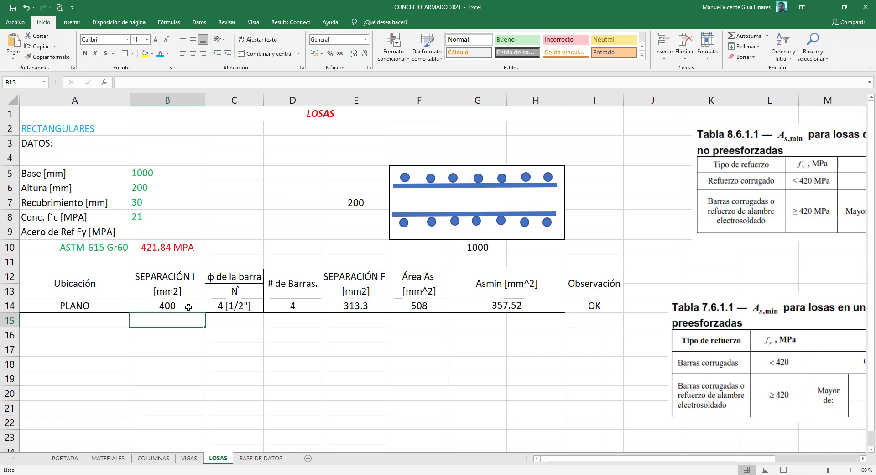
Step: Set the Recubrimiento cover in B7 to 0, making the final spacing 333.3
{"action": "left_click", "coordinate": [157, 197]}
{"action": "type", "text": "0"}
{"action": "key", "text": "Return"}
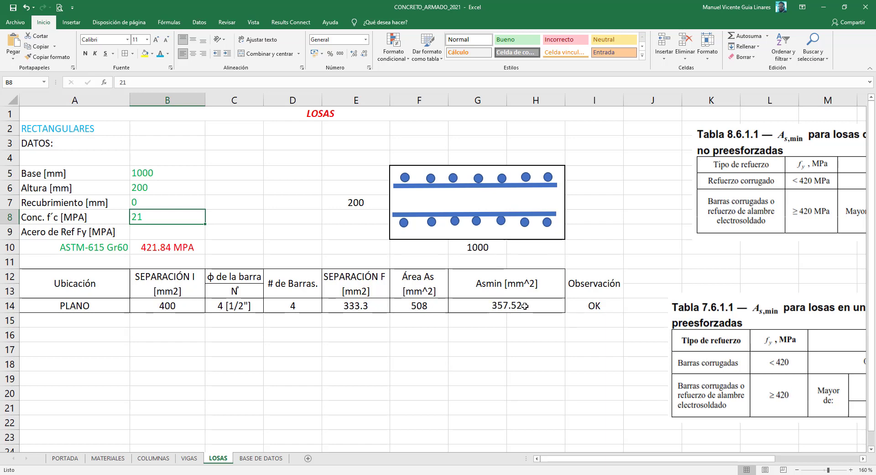
Step: Review the G14 Asmin formula without changing it
{"action": "left_click", "coordinate": [524, 306]}
{"action": "double_click", "coordinate": [524, 306]}
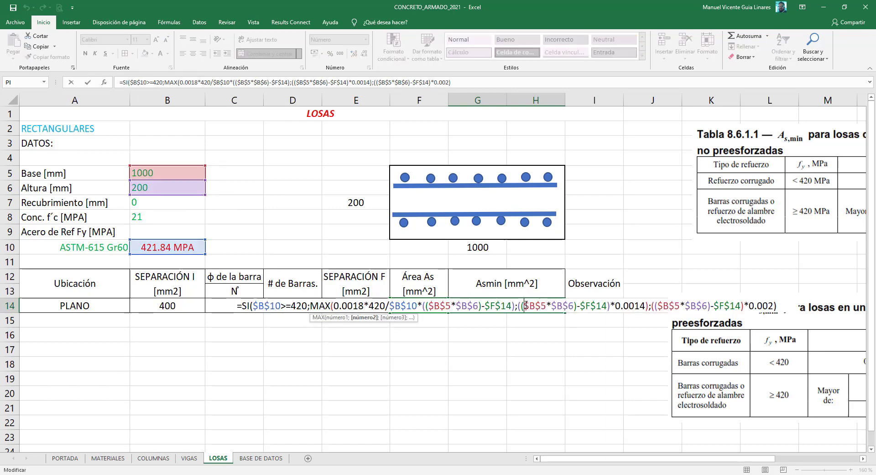
{"action": "key", "text": "Escape"}
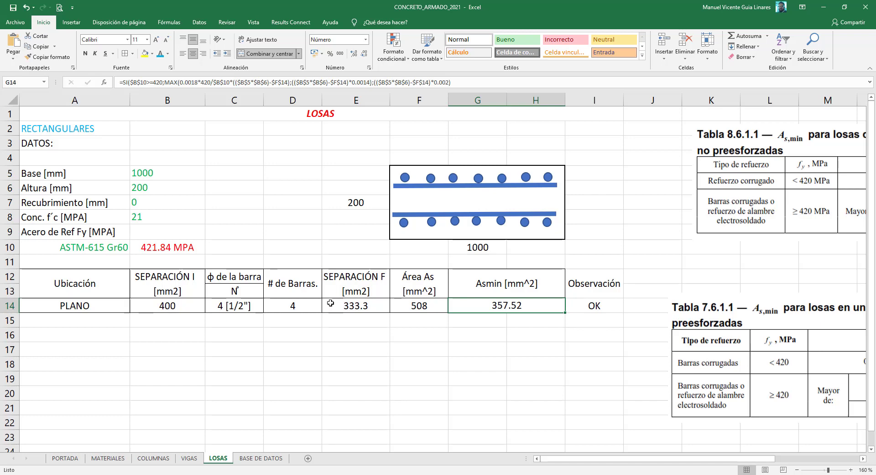
Step: Review the bar-count, steel-area and Asmin formulas in D14, F14 and G14
{"action": "left_click", "coordinate": [310, 302]}
{"action": "left_click", "coordinate": [435, 304]}
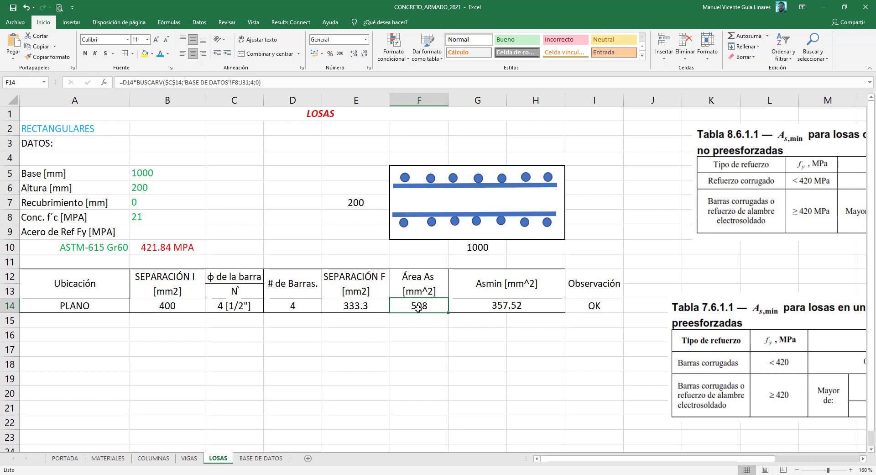
{"action": "left_click", "coordinate": [500, 306]}
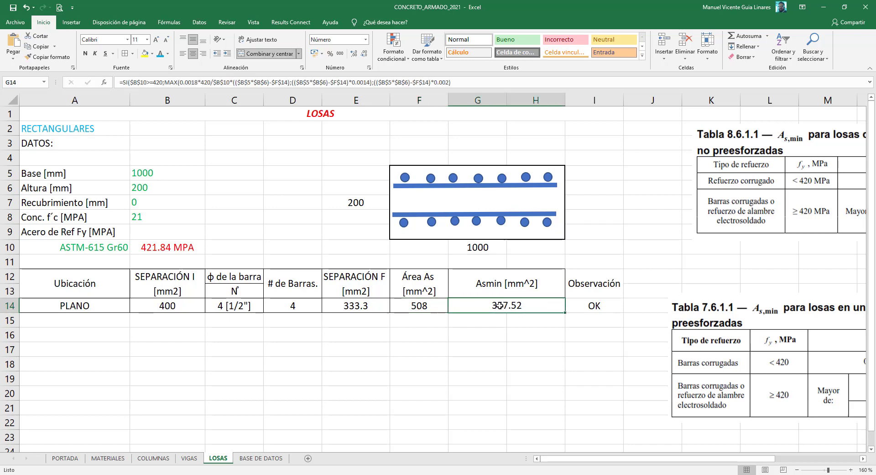
{"action": "mouse_move", "coordinate": [757, 458]}
{"action": "left_mouse_down"}
{"action": "mouse_move", "coordinate": [843, 460]}
{"action": "mouse_move", "coordinate": [772, 466]}
{"action": "left_mouse_up"}
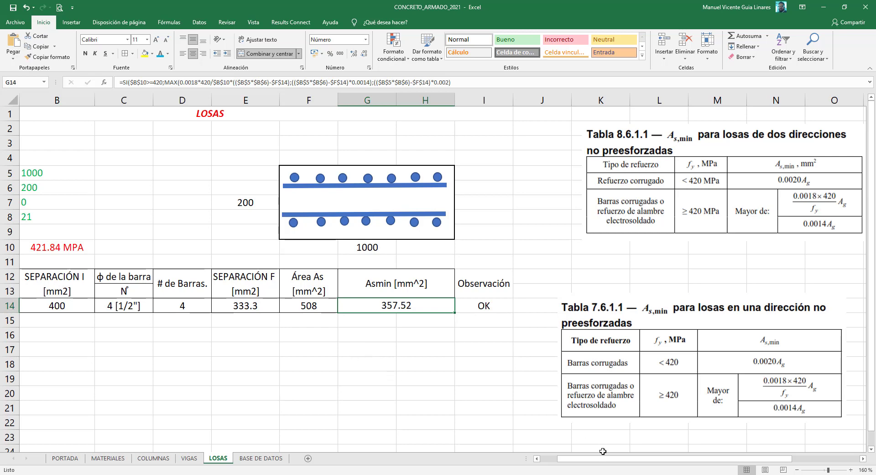
{"action": "left_click_drag", "start_coordinate": [598, 458], "coordinate": [581, 458]}
Step: Set the LOSAS spacing in B14 to 700, then go to the VIGAS sheet
{"action": "left_click", "coordinate": [168, 302]}
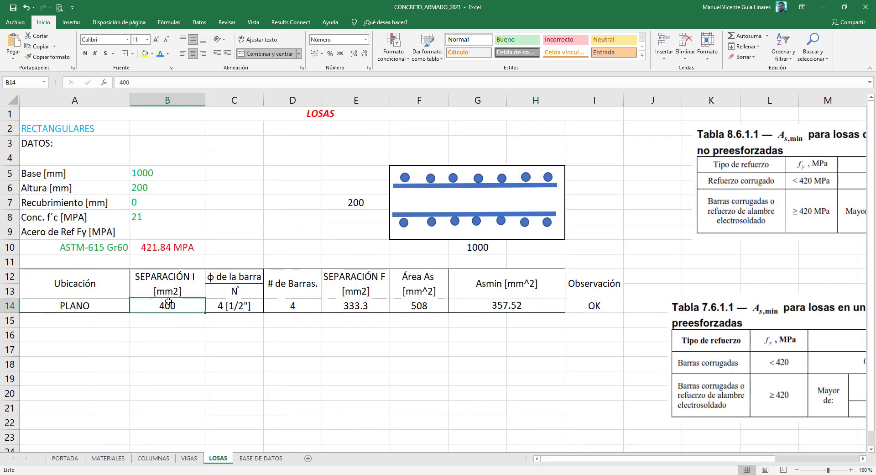
{"action": "type", "text": "700"}
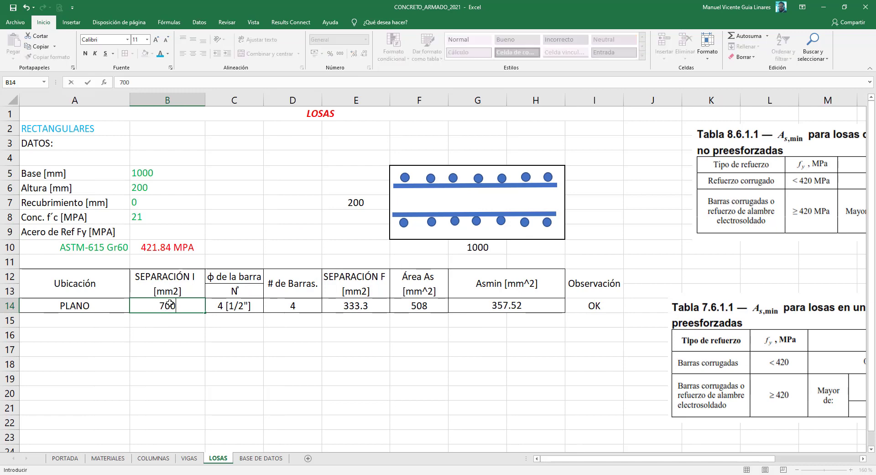
{"action": "key", "text": "Return"}
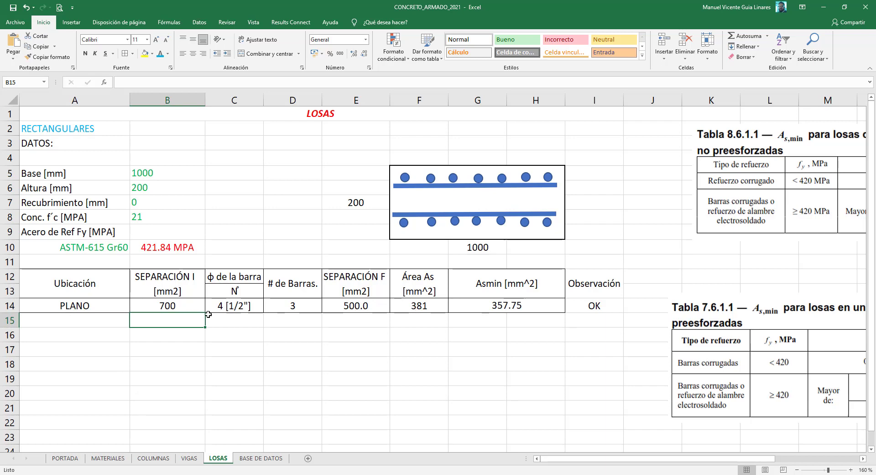
{"action": "left_click", "coordinate": [175, 305]}
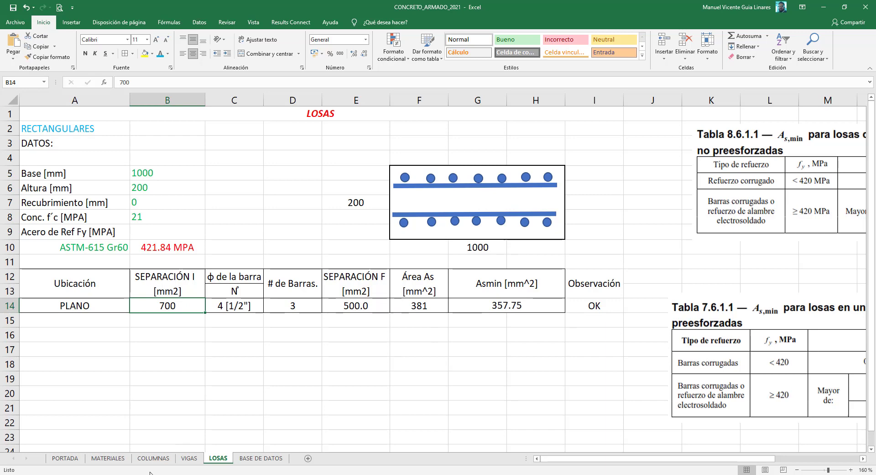
{"action": "left_click", "coordinate": [187, 458]}
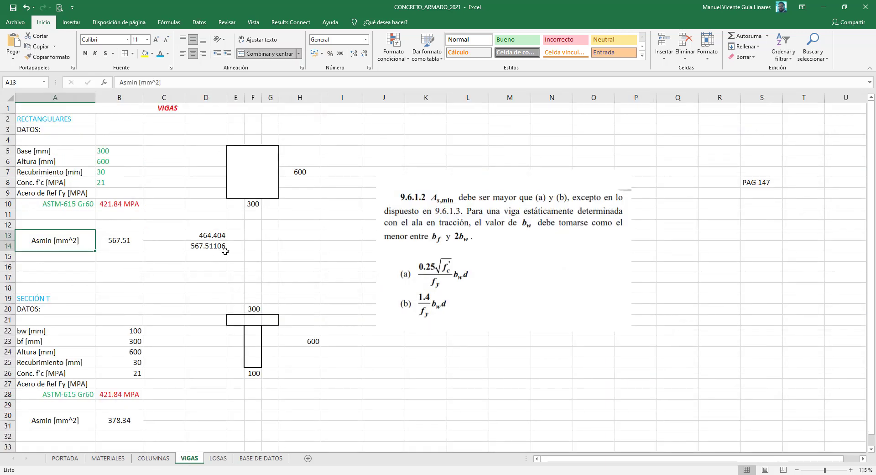
Step: Try a VIGAS beam base of 1000 and height of 200, undo both, and return to LOSAS
{"action": "left_click", "coordinate": [117, 152]}
{"action": "type", "text": "10"}
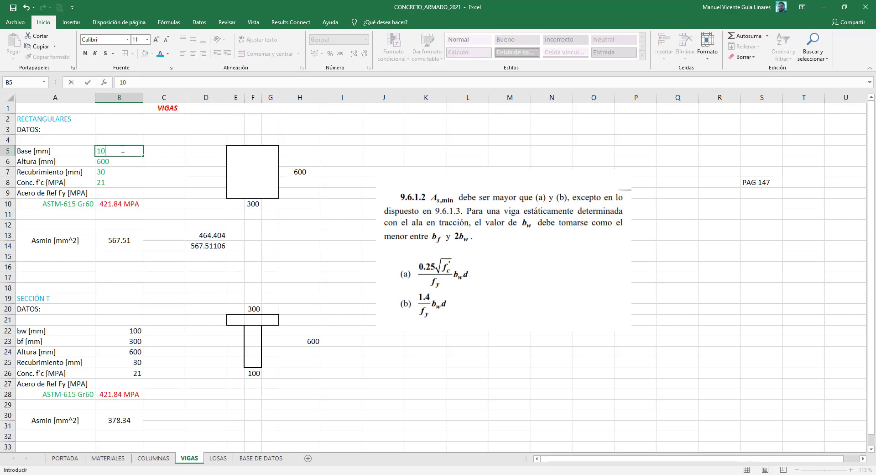
{"action": "type", "text": "0"}
{"action": "key", "text": "Return"}
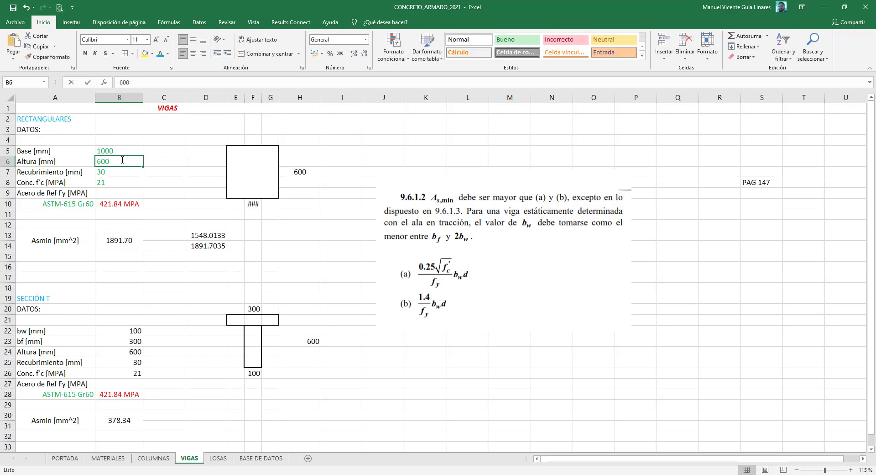
{"action": "type", "text": "20"}
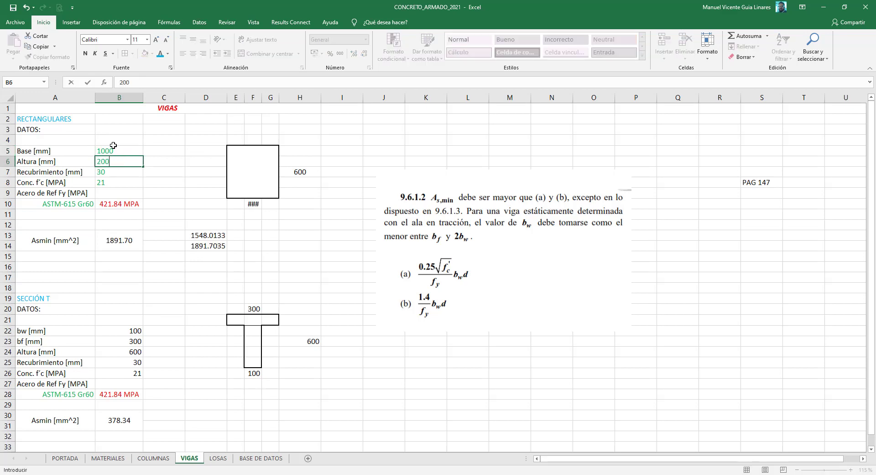
{"action": "key", "text": "Return"}
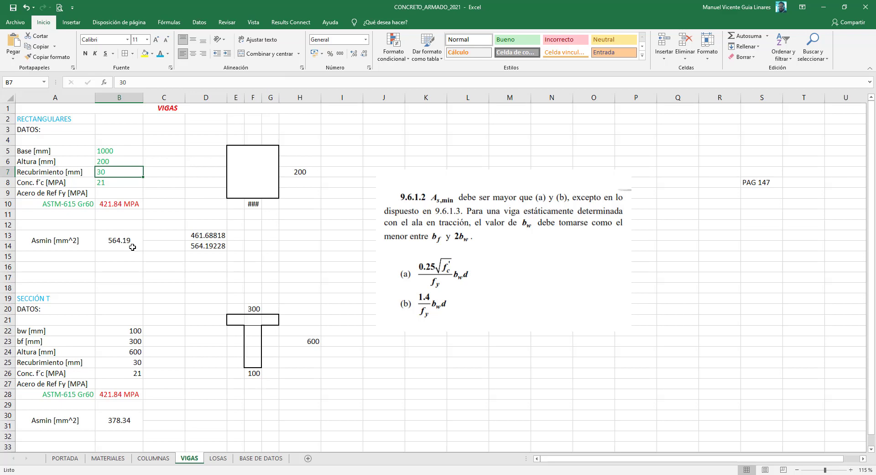
{"action": "key", "text": "ctrl+z"}
{"action": "key", "text": "ctrl+z"}
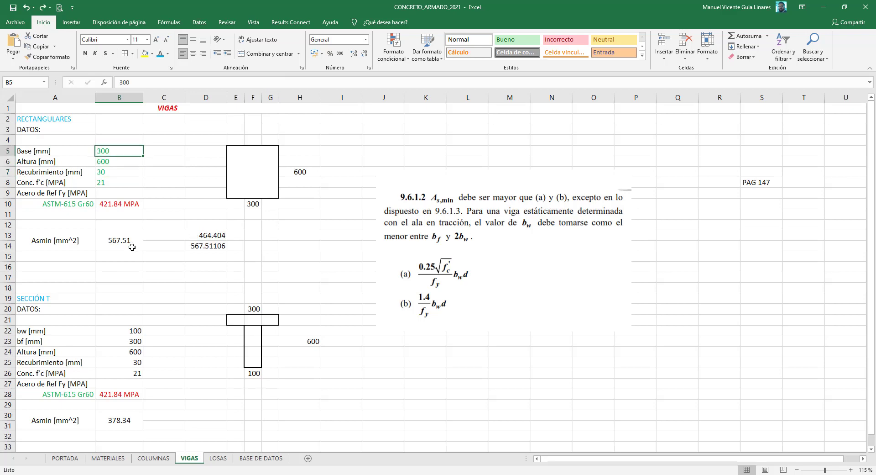
{"action": "left_click", "coordinate": [218, 458]}
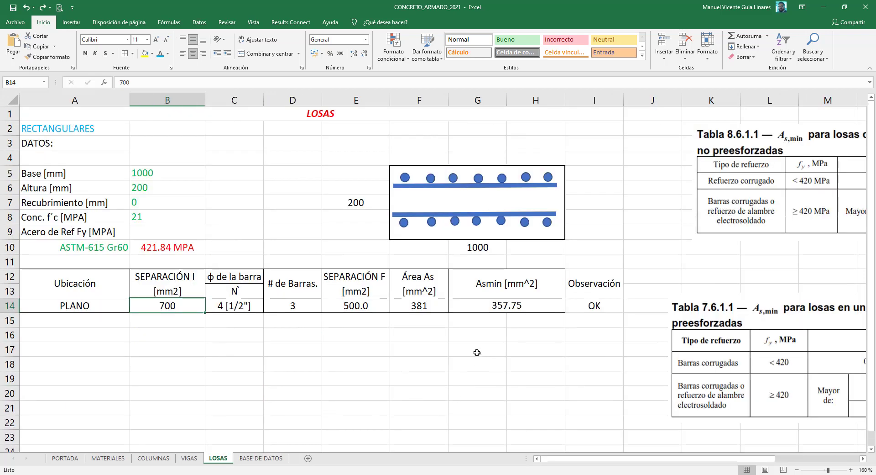
Step: Review the G14, B14 and F14 formulas, then edit the G14 Asmin formula in-cell
{"action": "left_click_drag", "start_coordinate": [748, 458], "coordinate": [793, 458]}
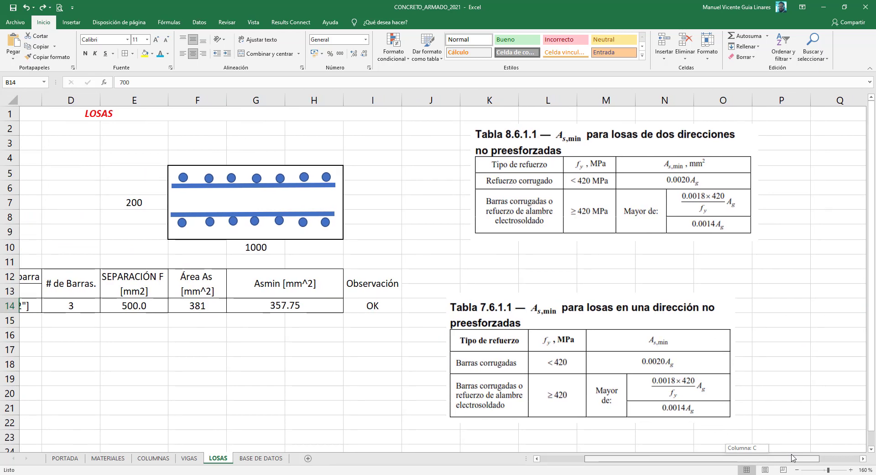
{"action": "left_click_drag", "start_coordinate": [792, 458], "coordinate": [701, 463]}
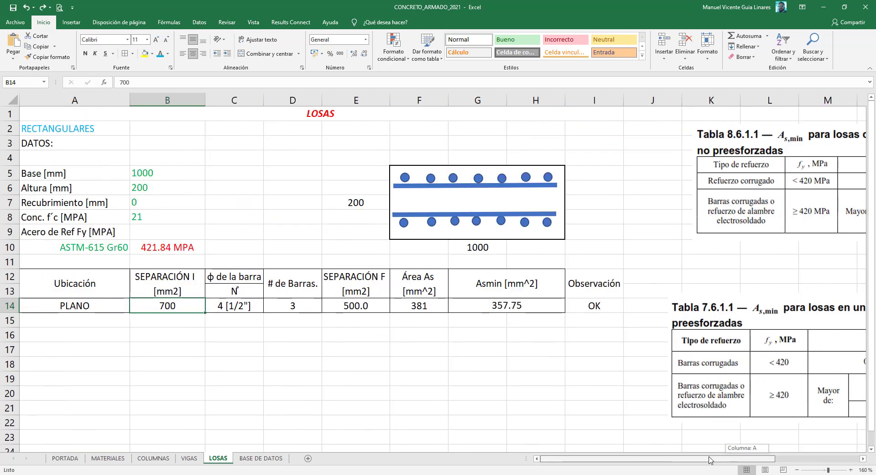
{"action": "left_click", "coordinate": [487, 307]}
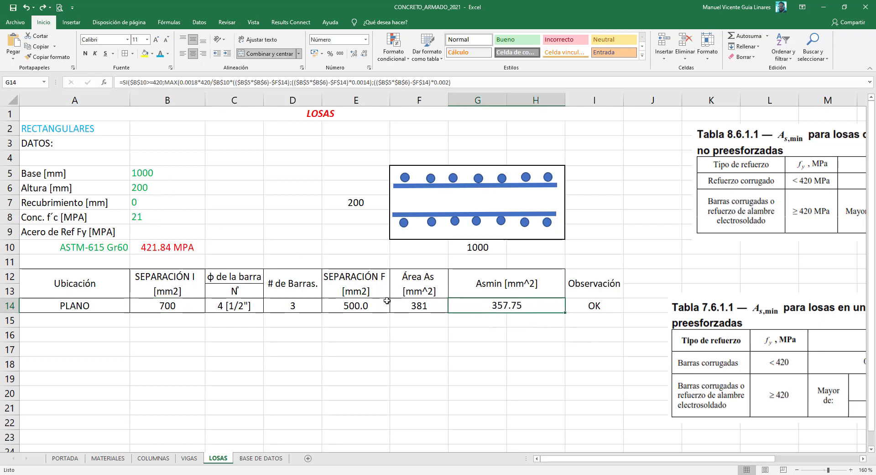
{"action": "left_click", "coordinate": [168, 305]}
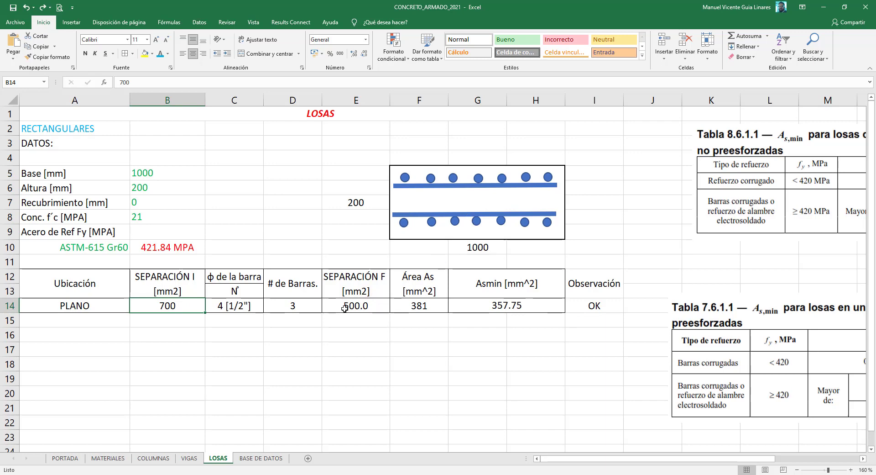
{"action": "left_click", "coordinate": [436, 307]}
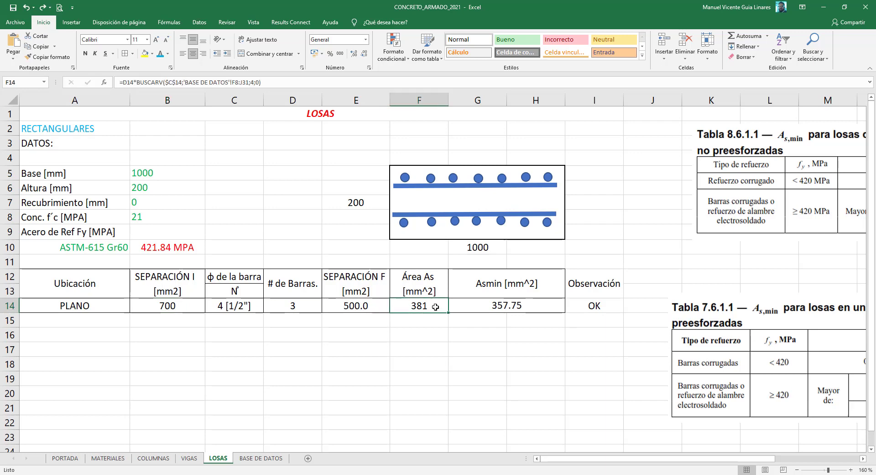
{"action": "double_click", "coordinate": [525, 305]}
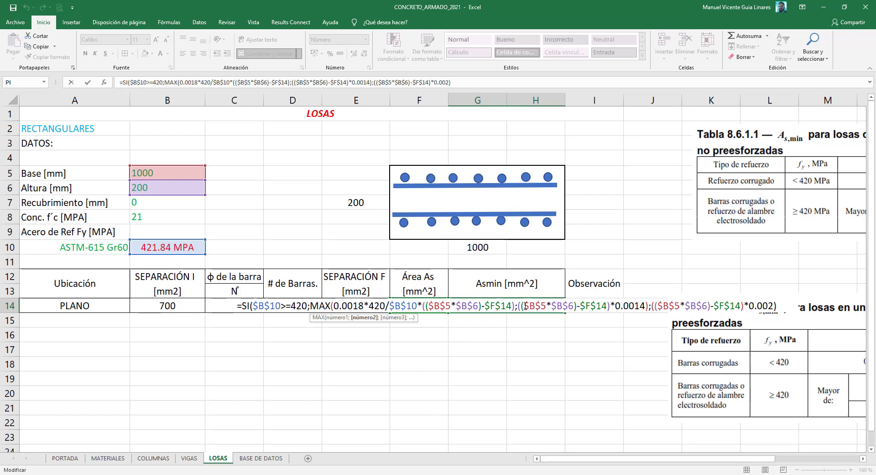
Step: Finish the G14 edit and change F14's bar-count reference to absolute $D$14
{"action": "left_click", "coordinate": [402, 82]}
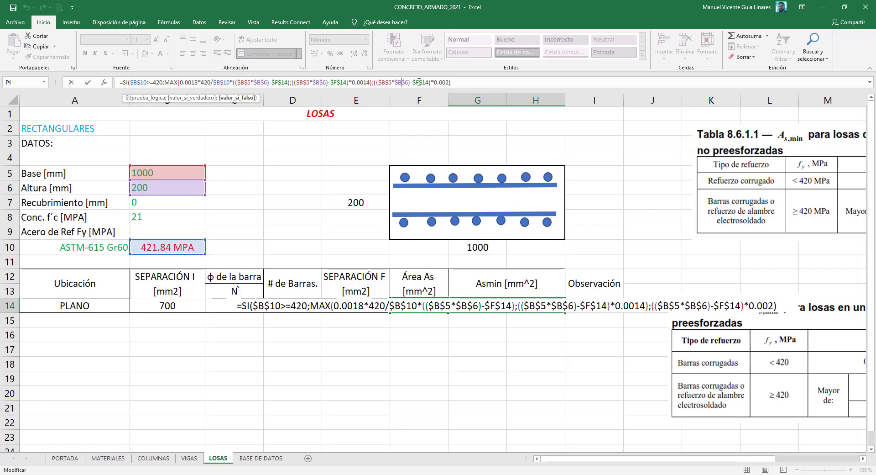
{"action": "key", "text": "Return"}
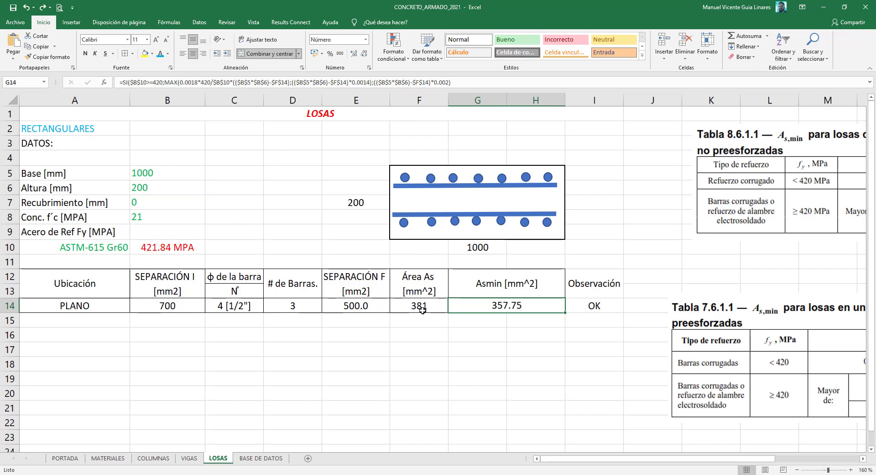
{"action": "left_click", "coordinate": [422, 310]}
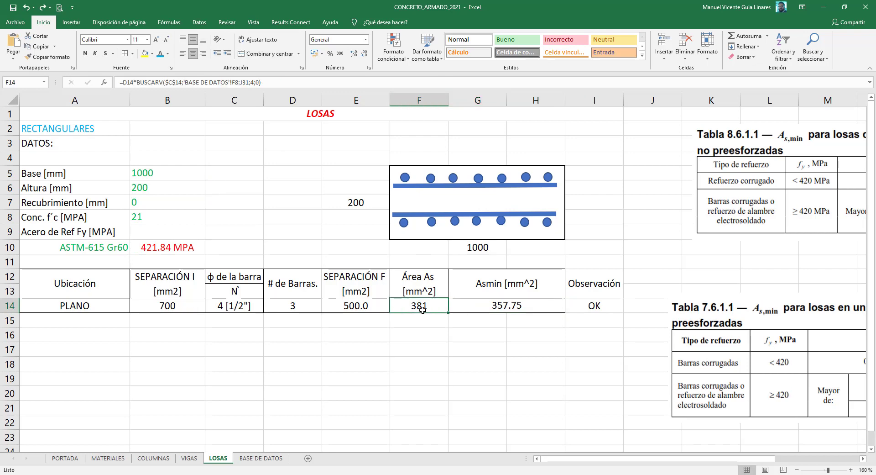
{"action": "double_click", "coordinate": [422, 310]}
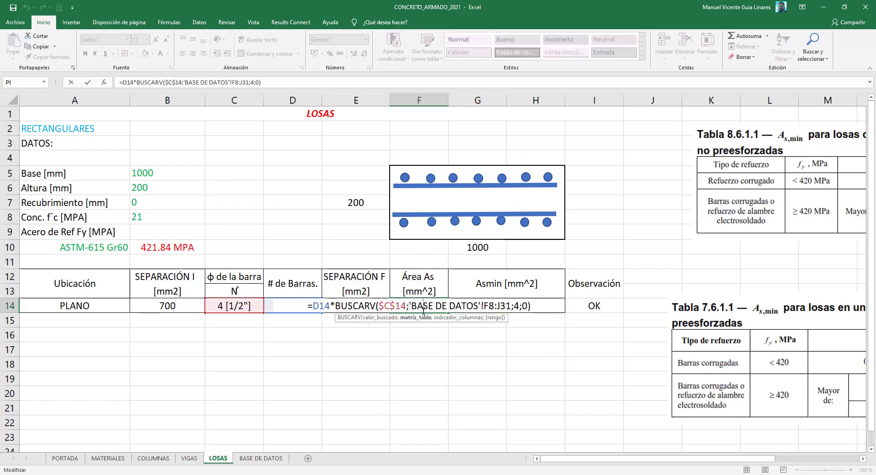
{"action": "left_click", "coordinate": [128, 81]}
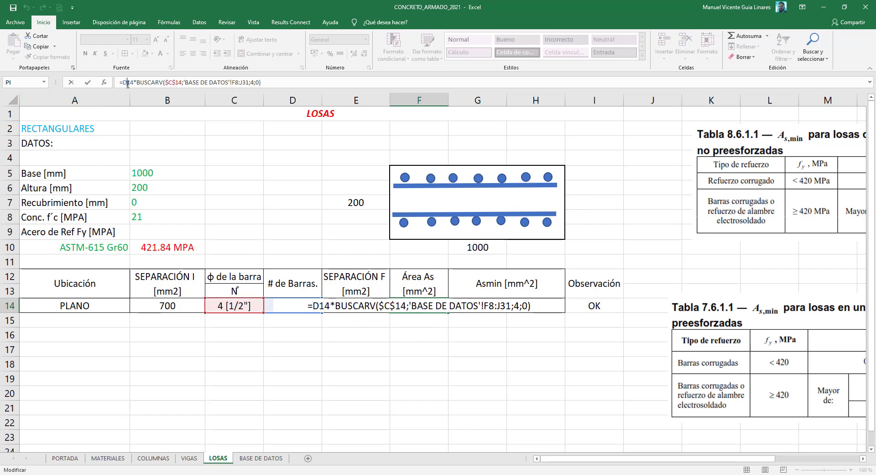
{"action": "key", "text": "F4"}
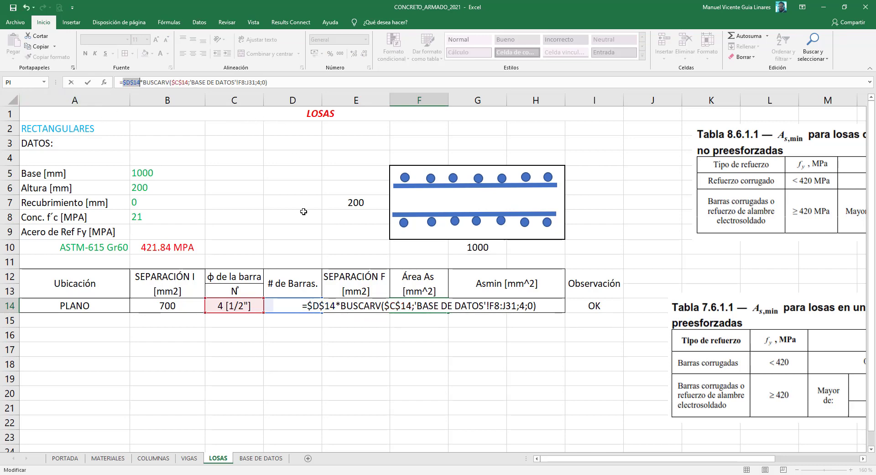
{"action": "key", "text": "Return"}
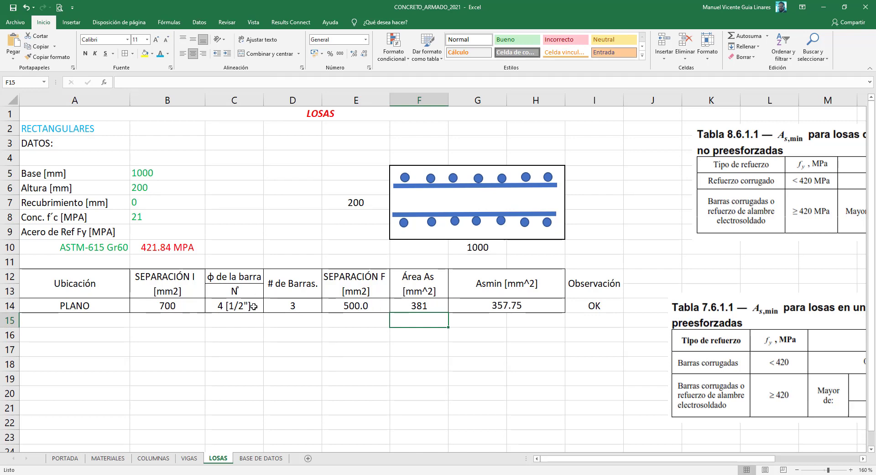
Step: Set the spacing in B14 to 100 and the slab base to 6000
{"action": "left_click", "coordinate": [193, 307]}
{"action": "type", "text": "10"}
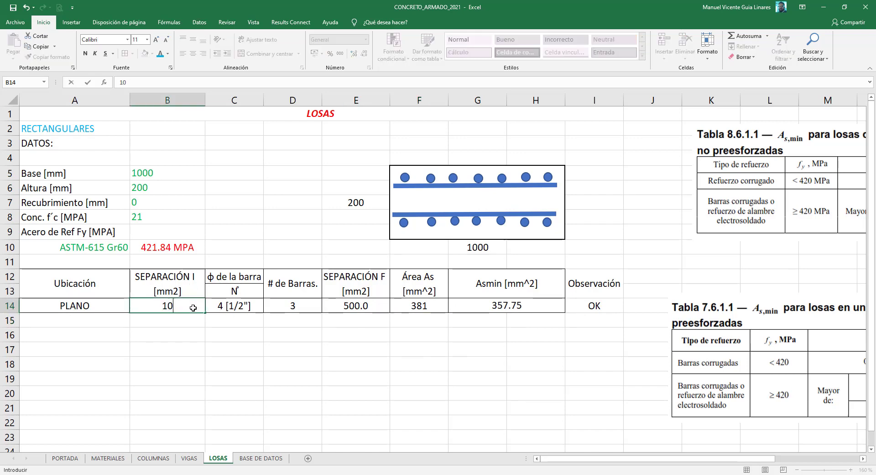
{"action": "type", "text": "0"}
{"action": "key", "text": "Return"}
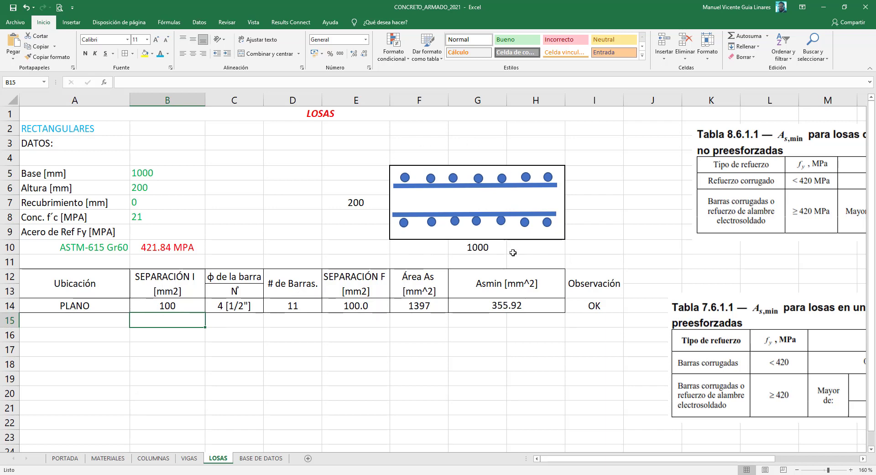
{"action": "left_click", "coordinate": [159, 163]}
{"action": "left_click", "coordinate": [160, 172]}
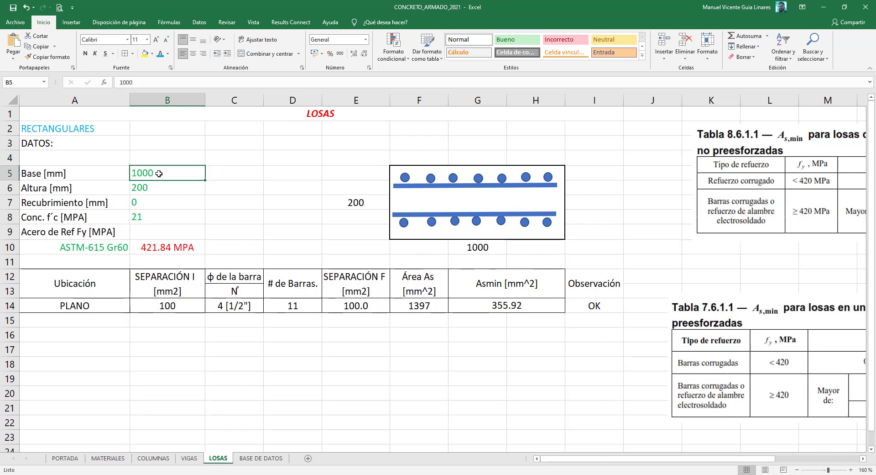
{"action": "type", "text": "5"}
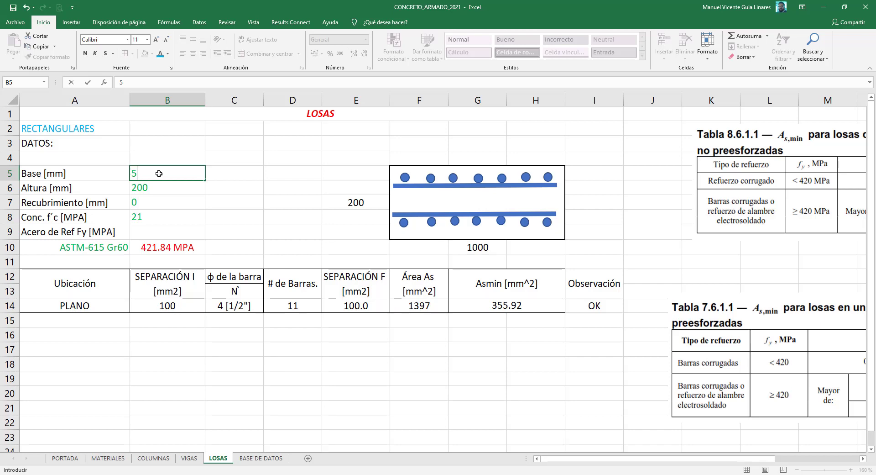
{"action": "key", "text": "BackSpace"}
{"action": "type", "text": "6000"}
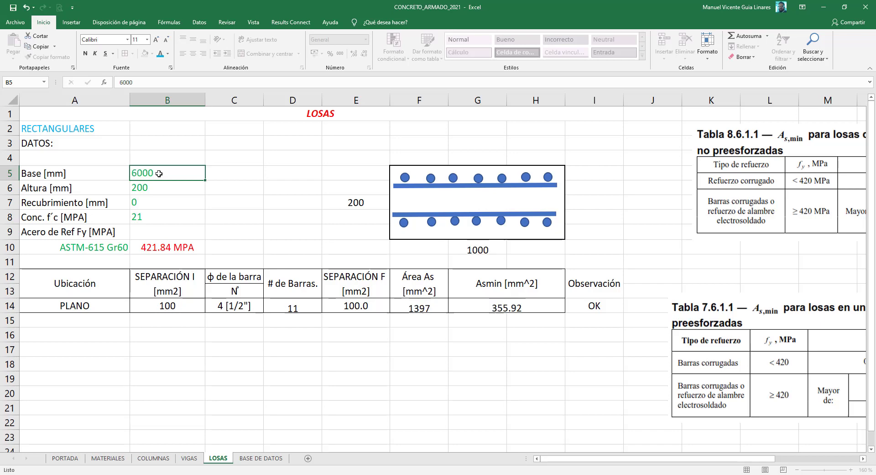
{"action": "key", "text": "Return"}
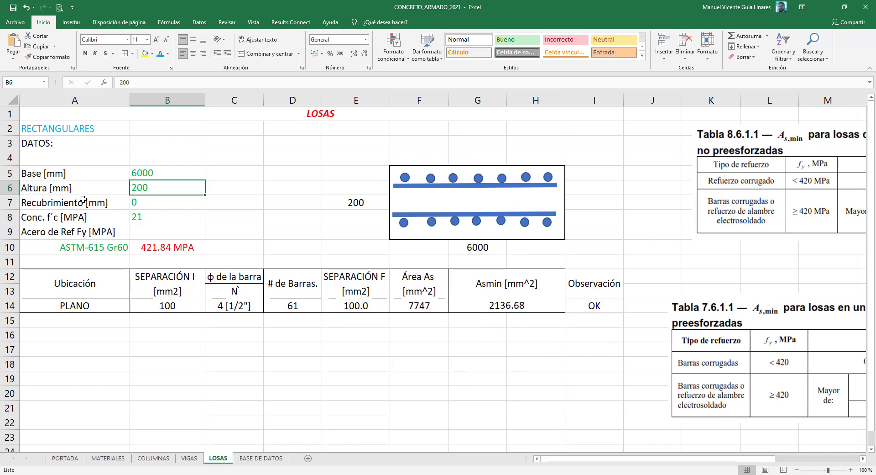
Step: Try spacings of 150, 200 and 250 in B14, undoing back to 200
{"action": "left_click", "coordinate": [164, 306]}
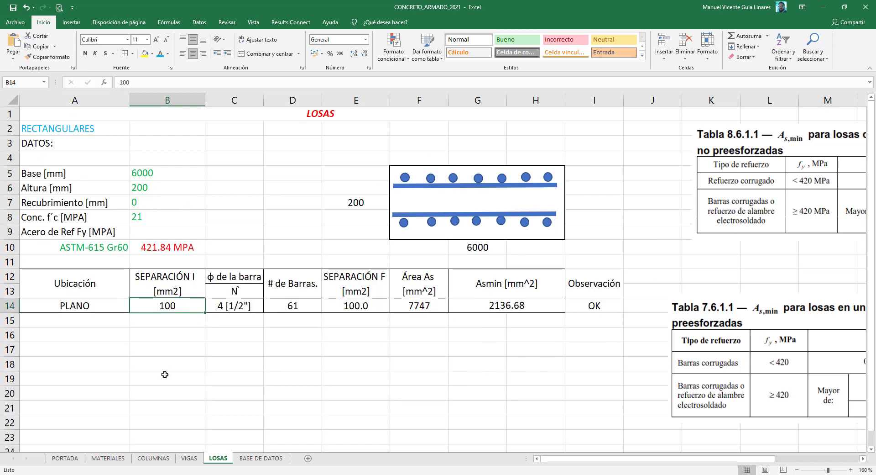
{"action": "type", "text": "15"}
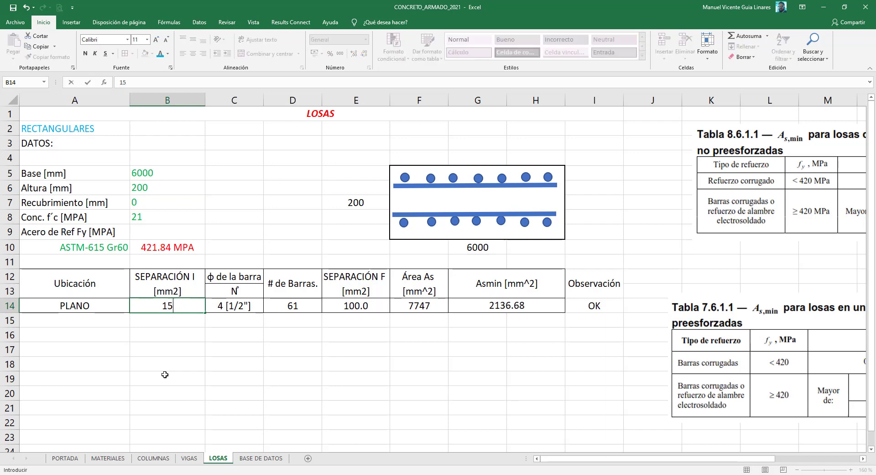
{"action": "type", "text": "0"}
{"action": "key", "text": "Return"}
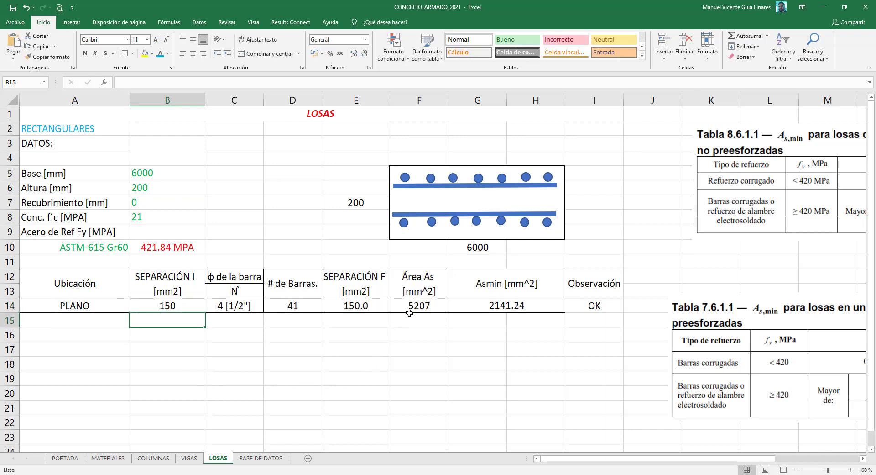
{"action": "left_click", "coordinate": [180, 302]}
{"action": "type", "text": "2"}
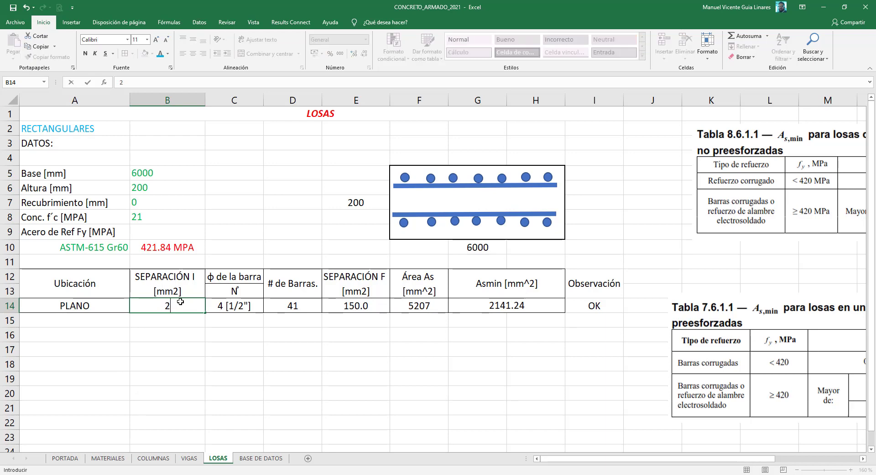
{"action": "type", "text": "00"}
{"action": "key", "text": "Return"}
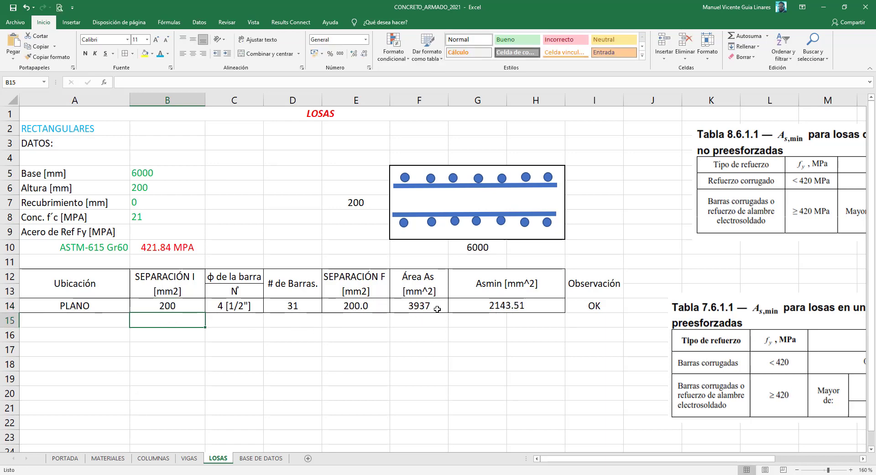
{"action": "left_click", "coordinate": [178, 307]}
{"action": "type", "text": "250"}
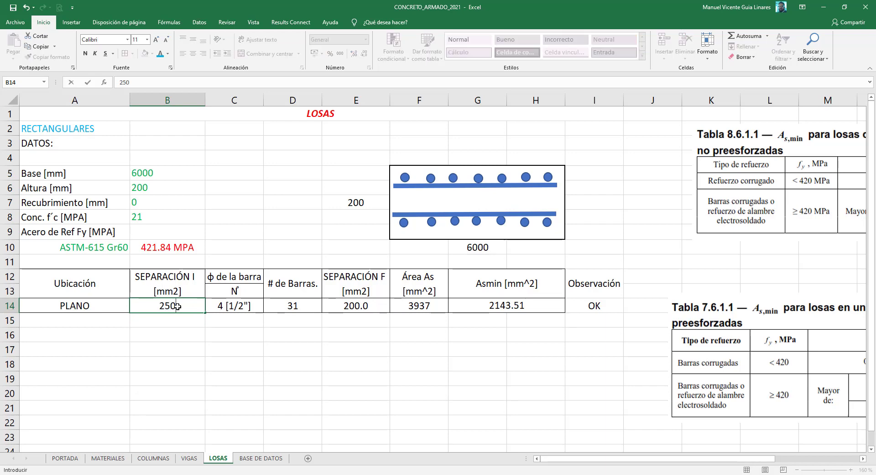
{"action": "key", "text": "Return"}
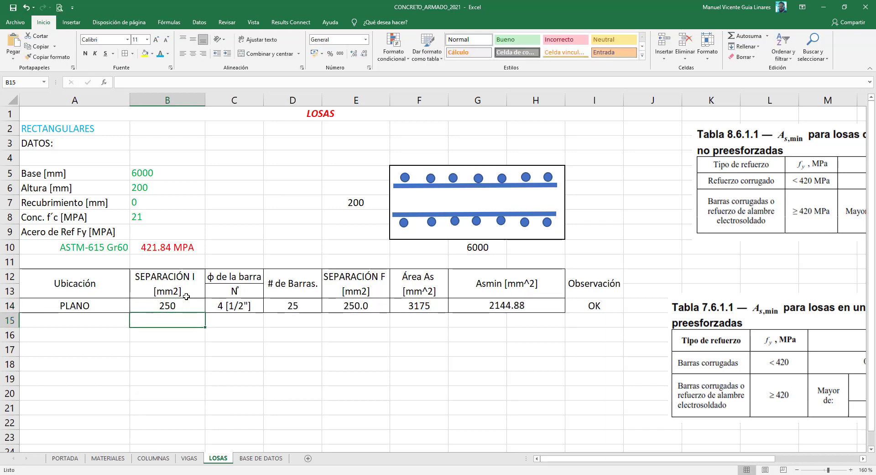
{"action": "left_click", "coordinate": [181, 303]}
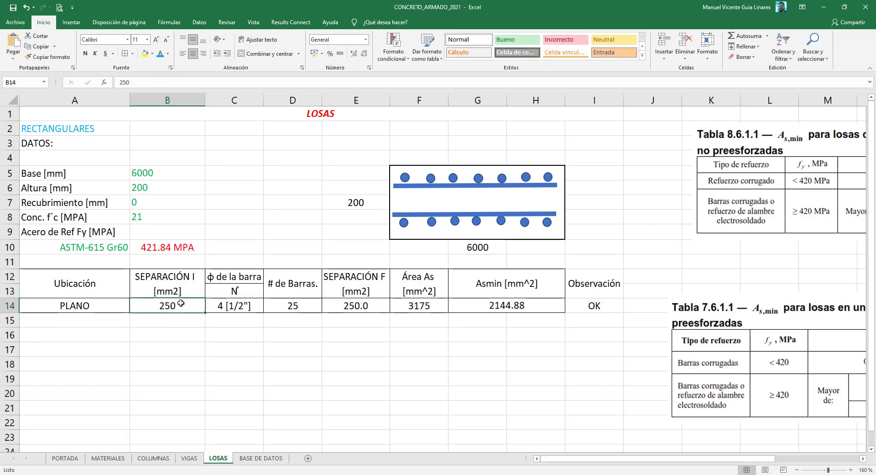
{"action": "key", "text": "ctrl+z"}
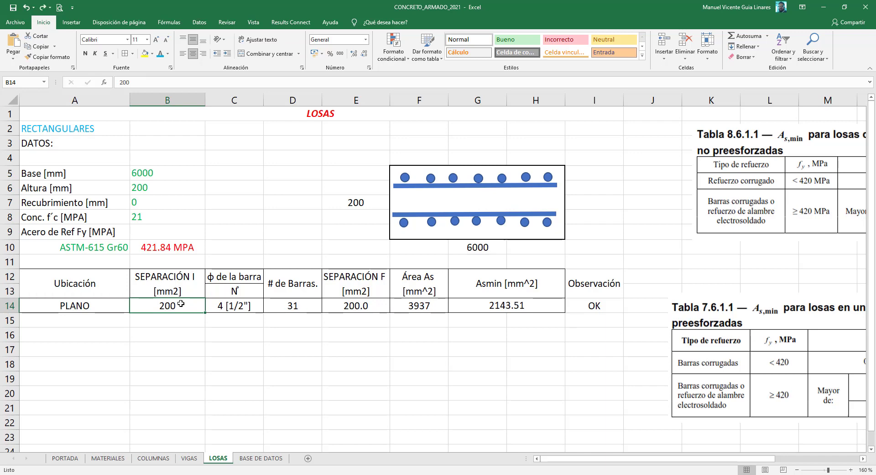
Step: Raise the spacing through 300 and 350 to 400, where the check reads MAL
{"action": "type", "text": "300"}
{"action": "key", "text": "Return"}
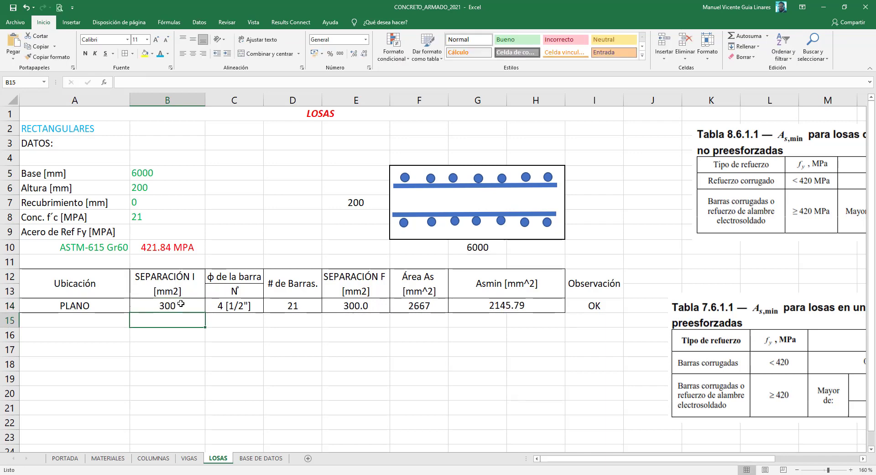
{"action": "left_click", "coordinate": [166, 305]}
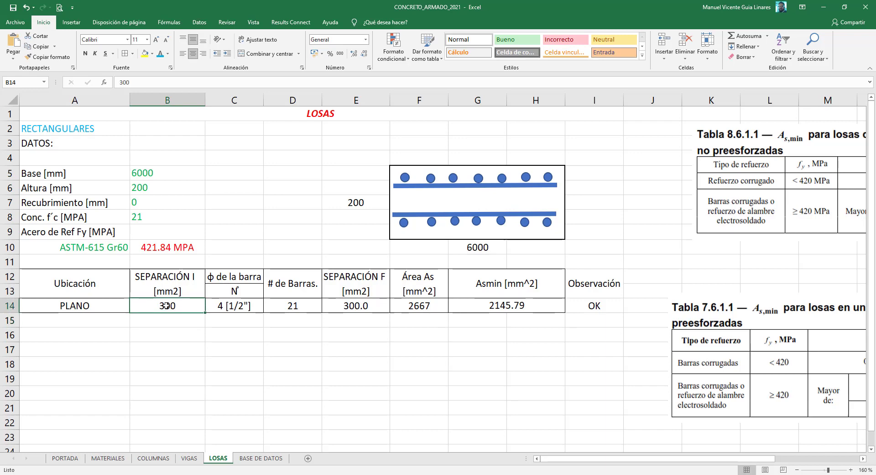
{"action": "type", "text": "2"}
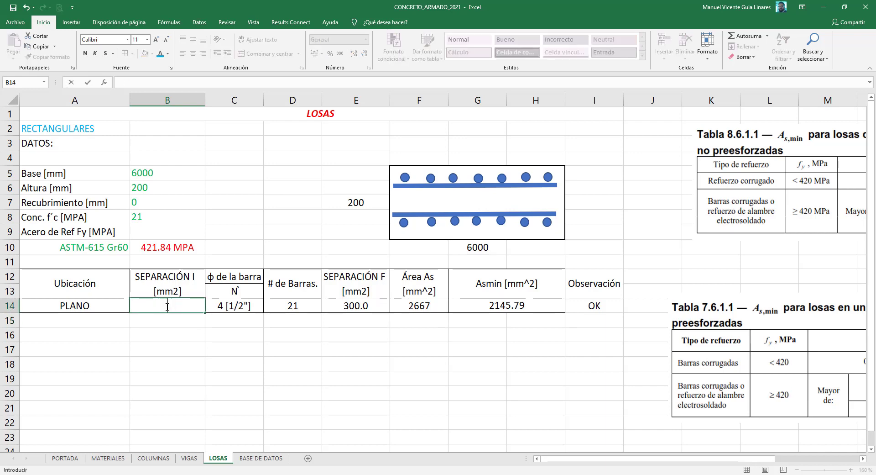
{"action": "type", "text": "350"}
{"action": "key", "text": "Return"}
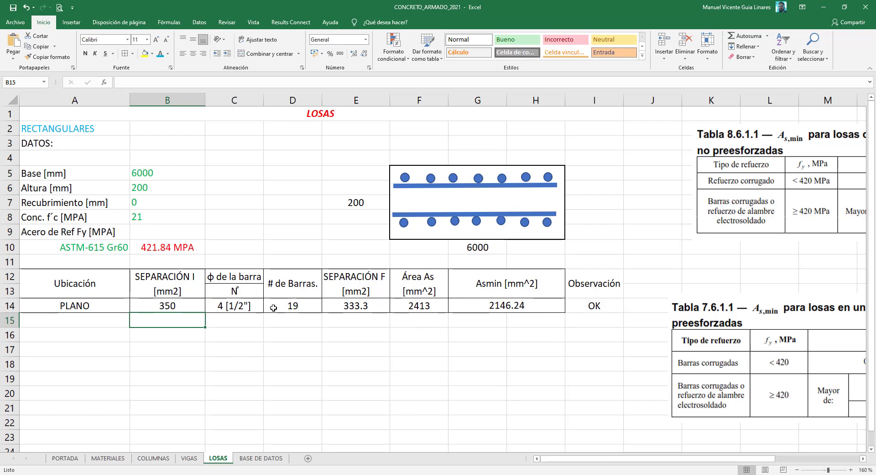
{"action": "left_click", "coordinate": [186, 305]}
{"action": "type", "text": "40"}
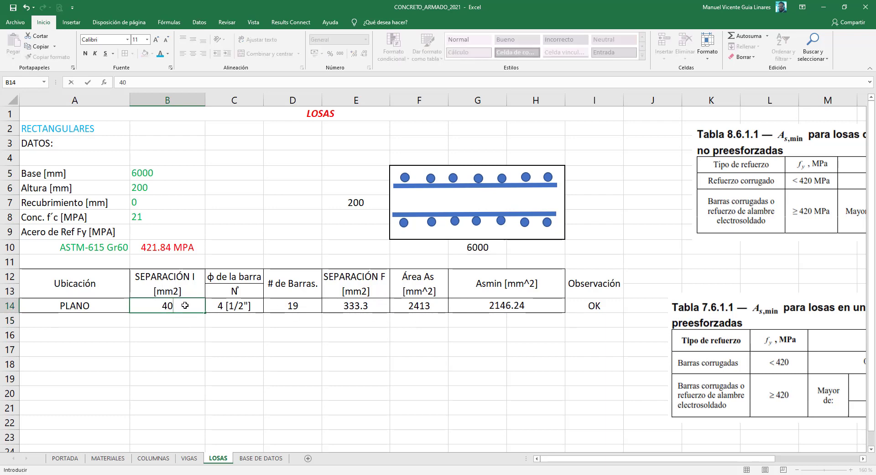
{"action": "type", "text": "0"}
{"action": "key", "text": "Return"}
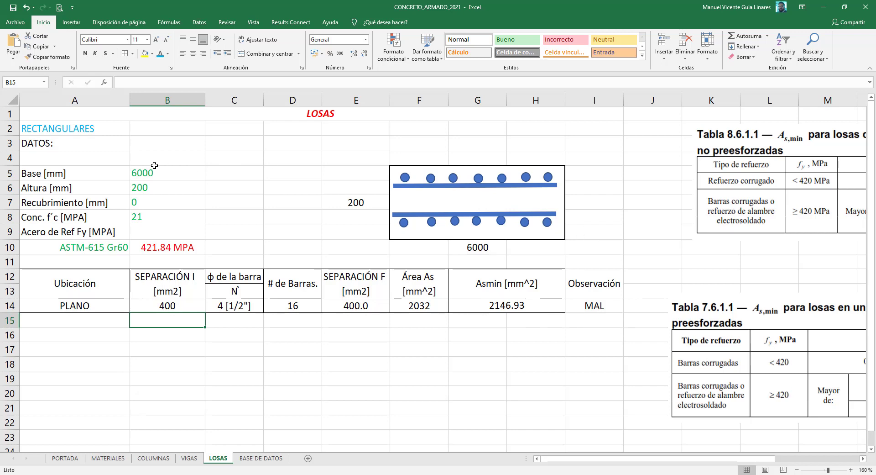
Step: Pick bar size 5 [5/8"] from the C14 list, giving 3168 mm² and OK
{"action": "left_click", "coordinate": [231, 304]}
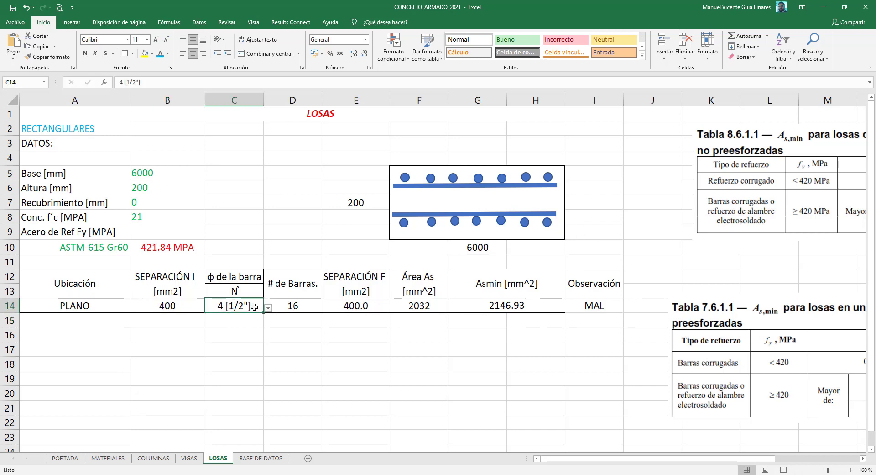
{"action": "left_click", "coordinate": [268, 309]}
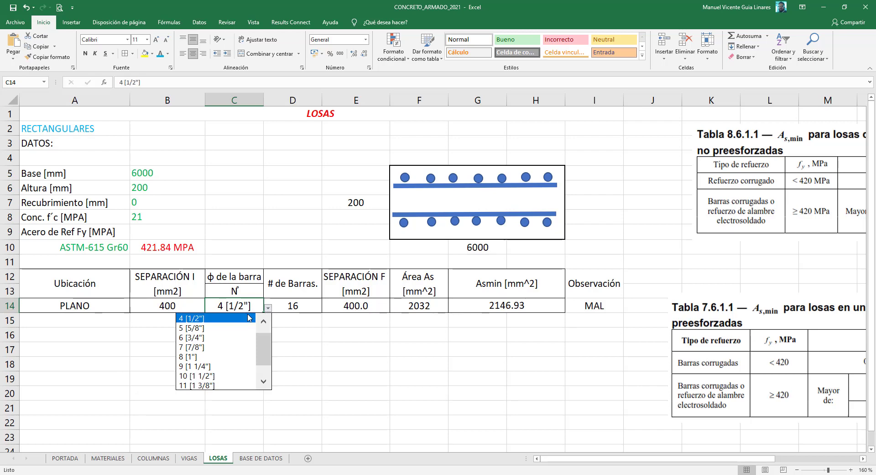
{"action": "left_click", "coordinate": [223, 327]}
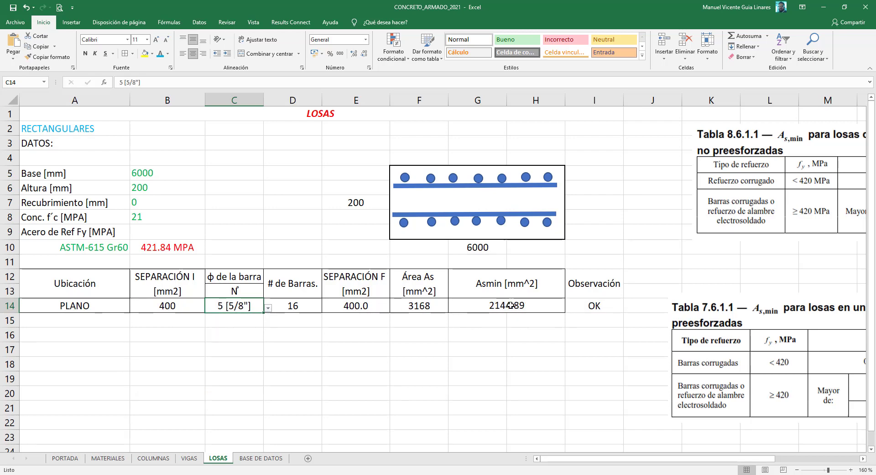
{"action": "left_click", "coordinate": [268, 308]}
{"action": "left_click", "coordinate": [265, 323]}
{"action": "left_click", "coordinate": [266, 322]}
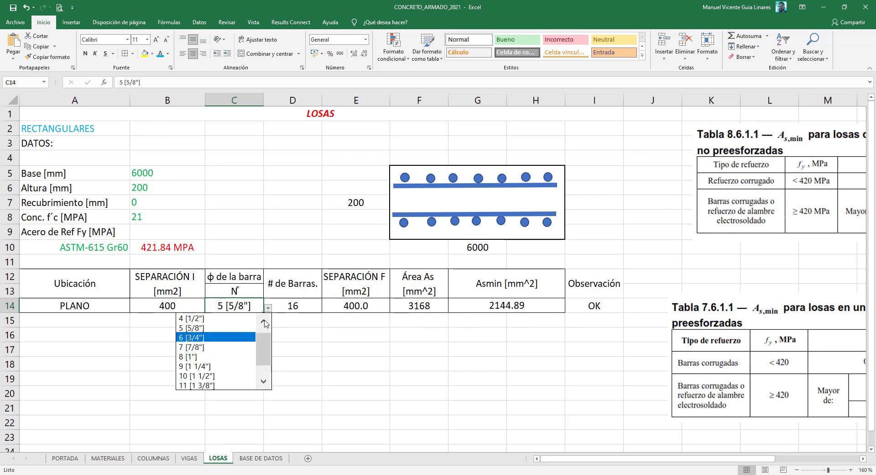
{"action": "left_click", "coordinate": [191, 327]}
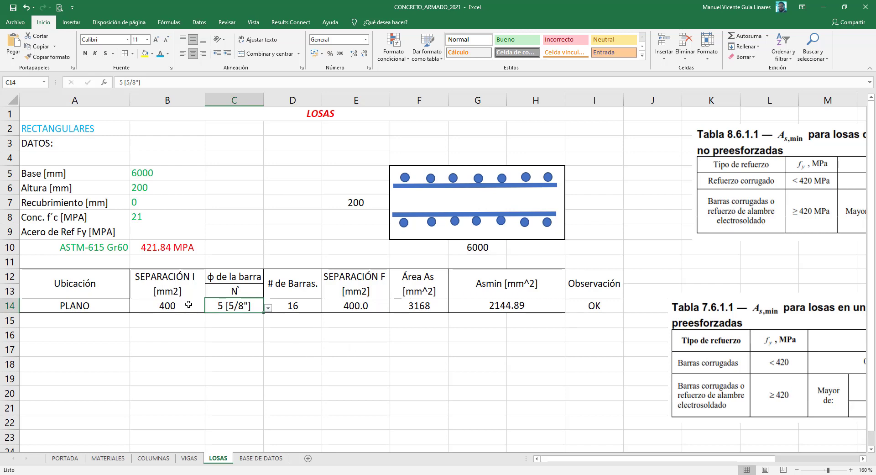
{"action": "left_click", "coordinate": [269, 308]}
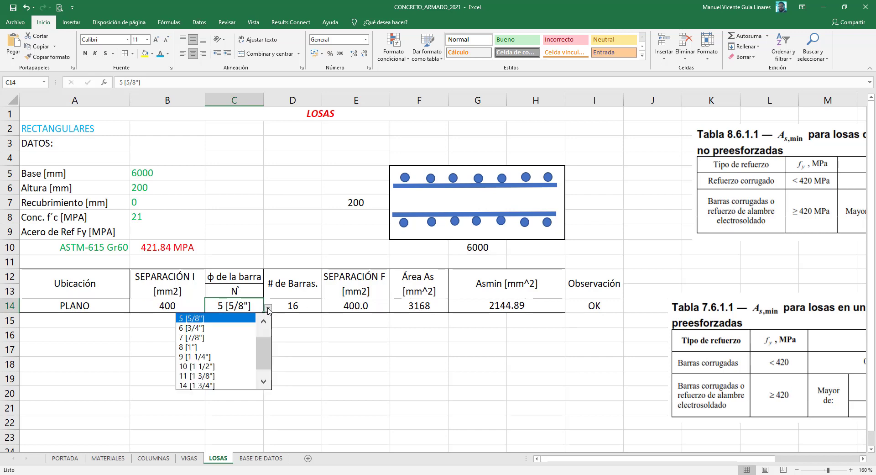
{"action": "left_click", "coordinate": [360, 202]}
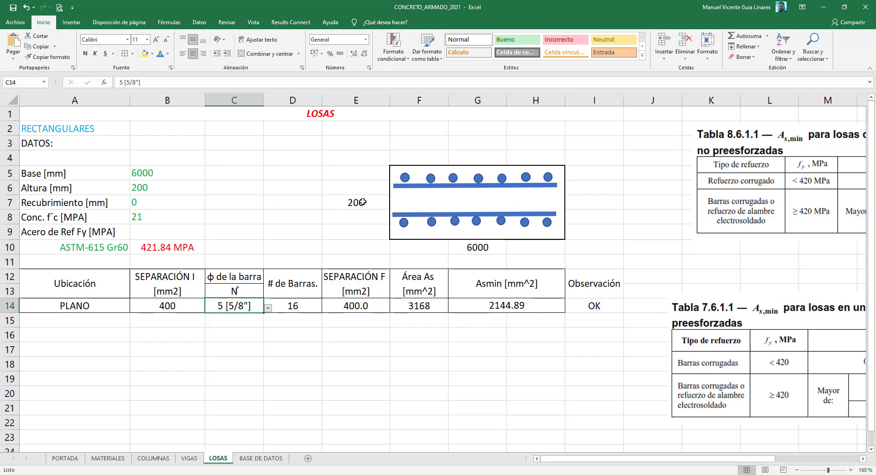
Step: Set the slab height in B6 to 400
{"action": "left_click", "coordinate": [354, 203]}
{"action": "left_click", "coordinate": [146, 191]}
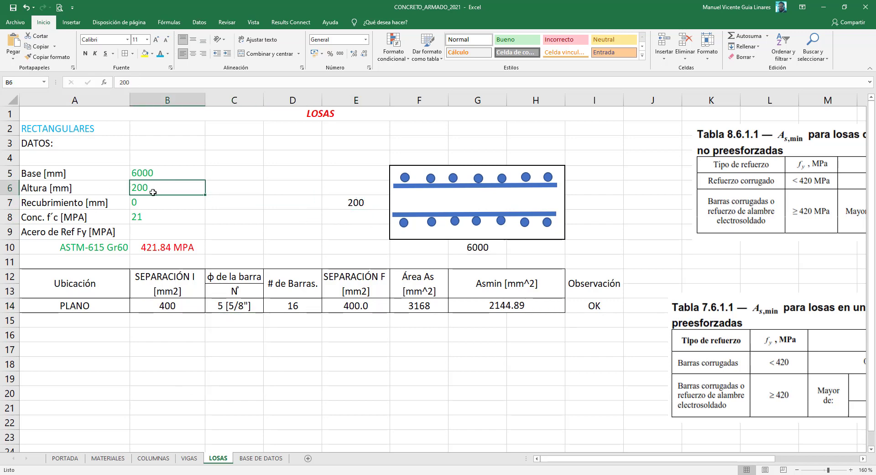
{"action": "type", "text": "400"}
{"action": "key", "text": "Return"}
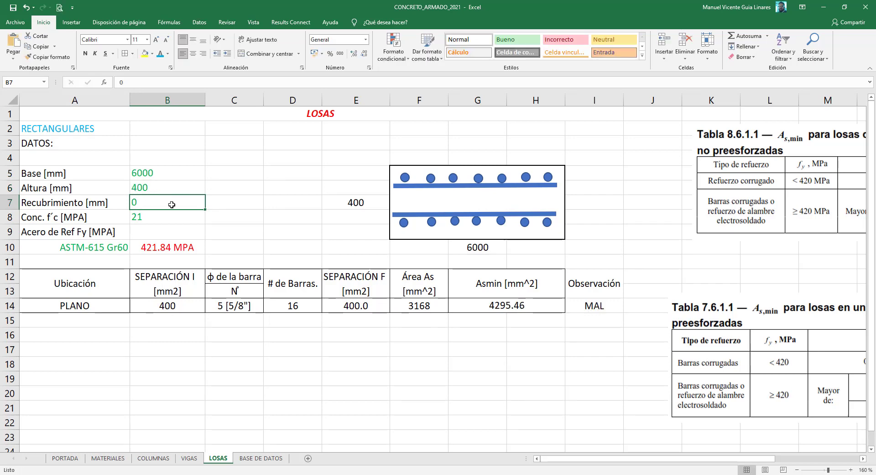
Step: Choose bar size 6 [3/4"] in C14, giving 4560 mm² against Asmin 4292.96, OK
{"action": "left_click", "coordinate": [258, 305]}
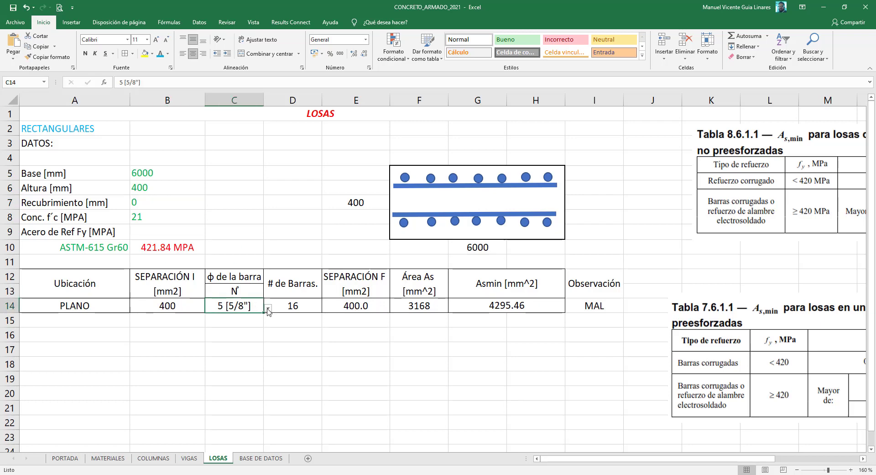
{"action": "left_click", "coordinate": [269, 308]}
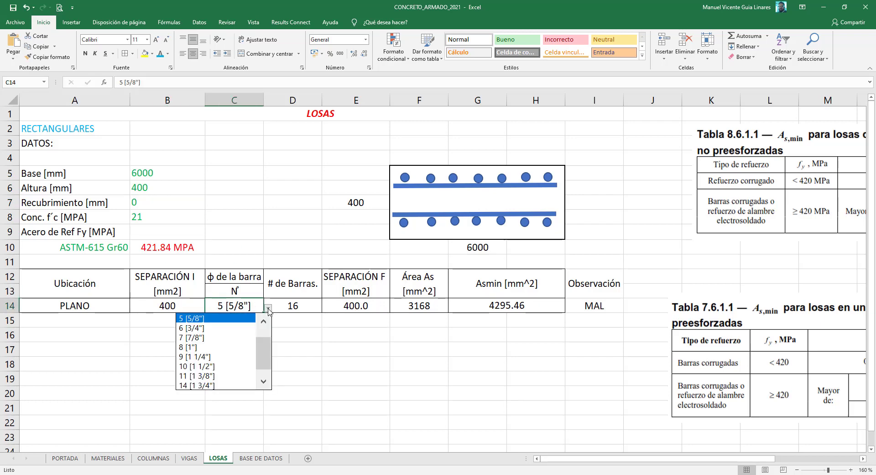
{"action": "left_click", "coordinate": [227, 328]}
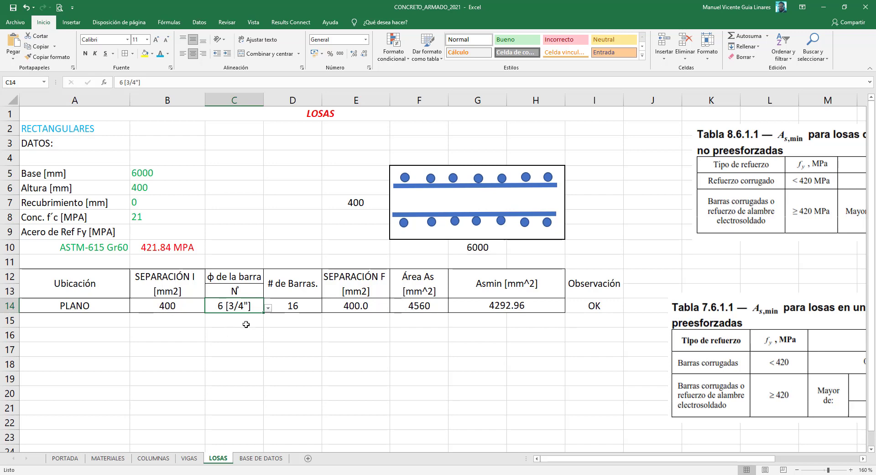
{"action": "left_click", "coordinate": [194, 306]}
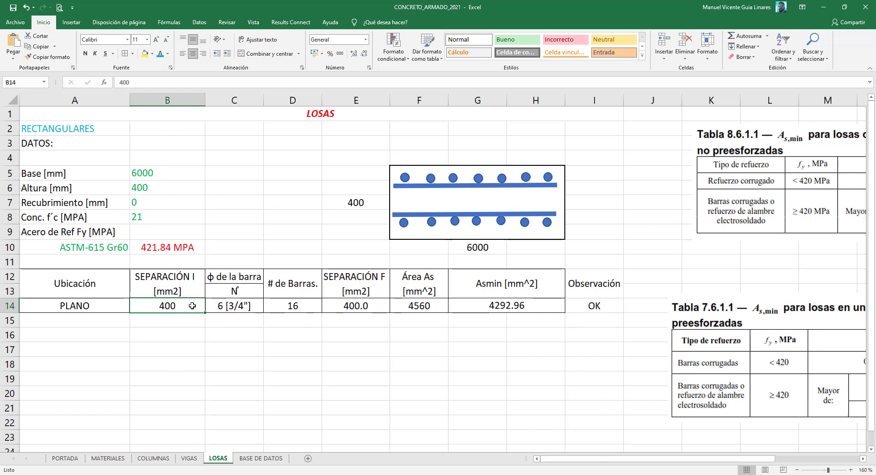
Step: Try spacings of 350, 380, 390, 400, 450 and 420 in B14
{"action": "type", "text": "3"}
{"action": "type", "text": "50"}
{"action": "key", "text": "Return"}
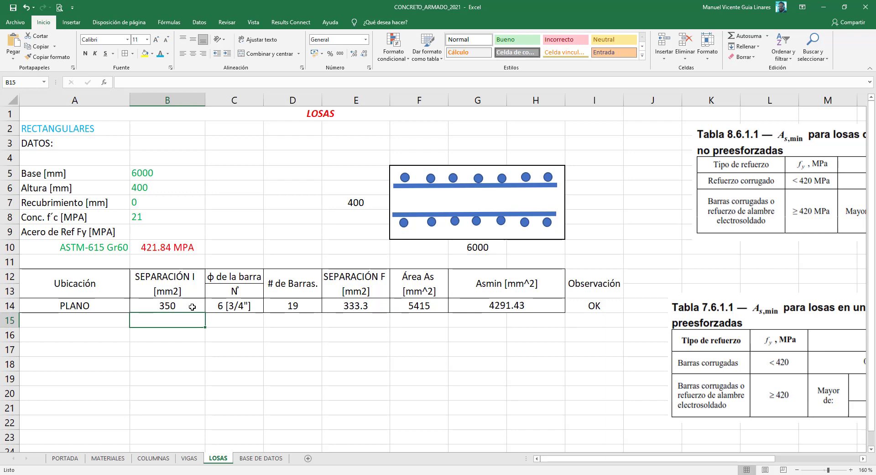
{"action": "left_click", "coordinate": [192, 306]}
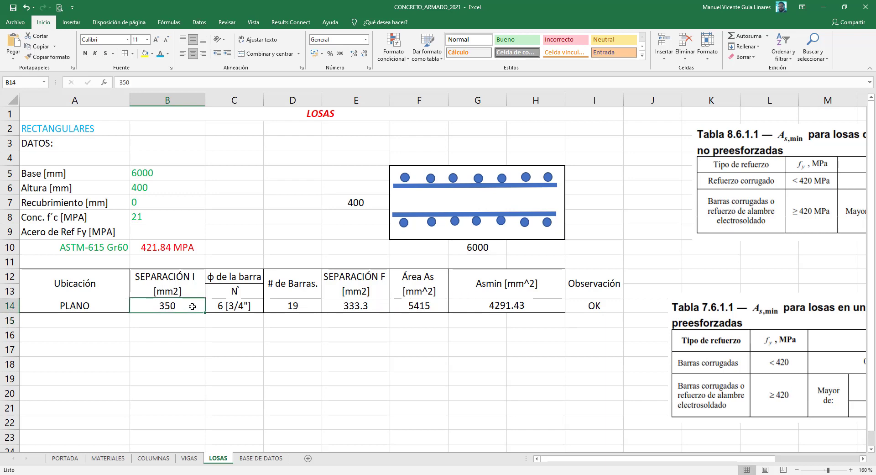
{"action": "type", "text": "3"}
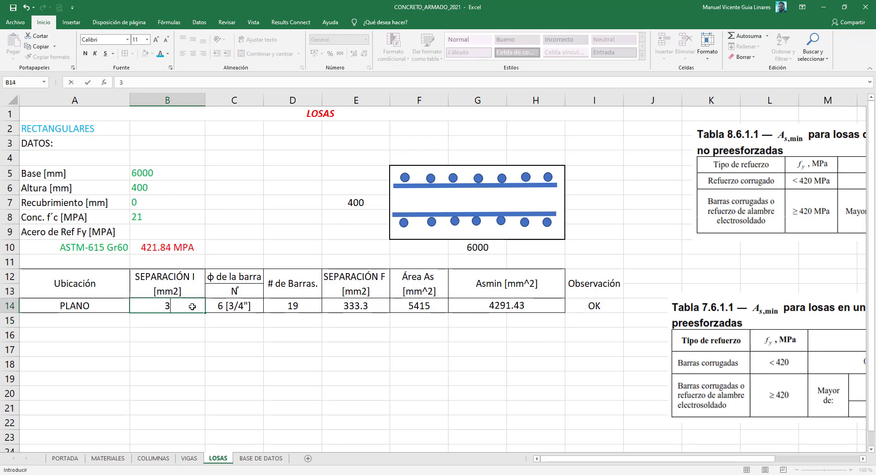
{"action": "type", "text": "80"}
{"action": "key", "text": "Return"}
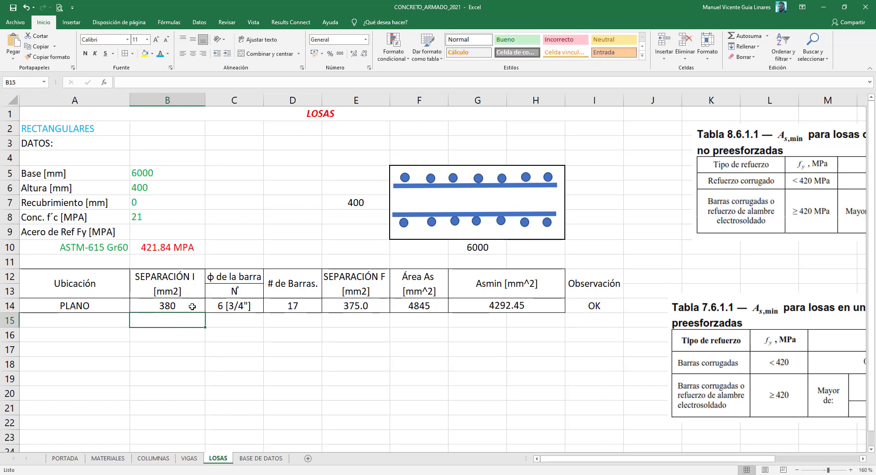
{"action": "left_click", "coordinate": [192, 306]}
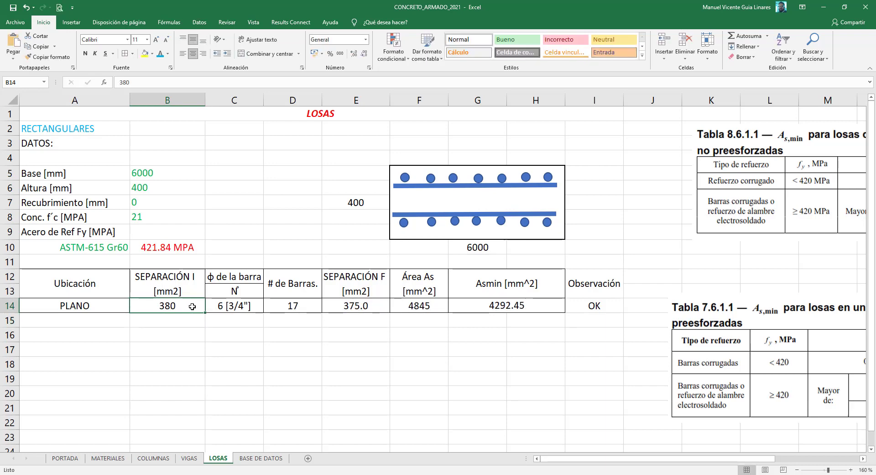
{"action": "type", "text": "390"}
{"action": "key", "text": "Return"}
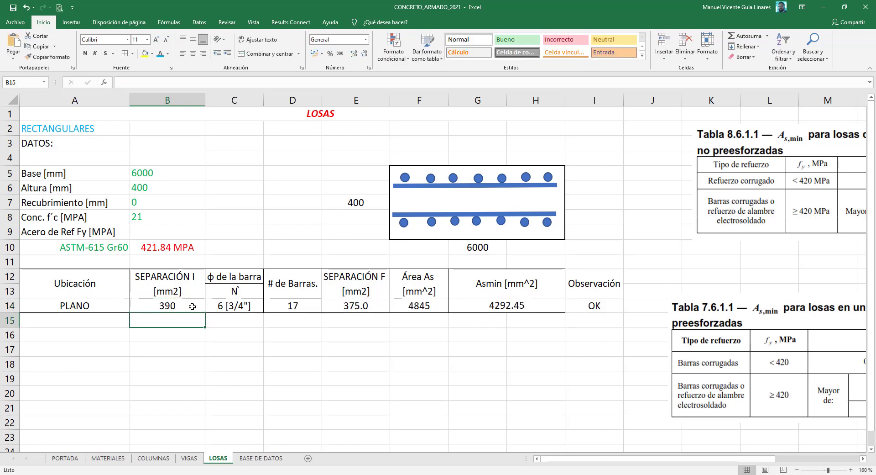
{"action": "left_click", "coordinate": [192, 306]}
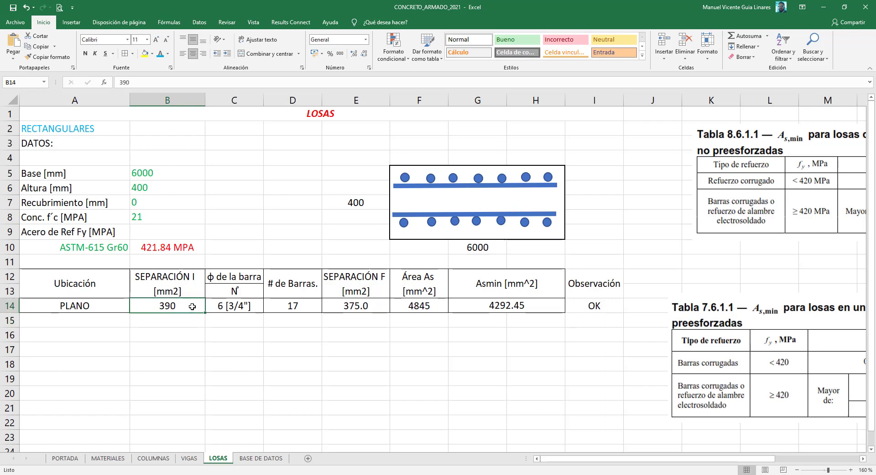
{"action": "type", "text": "400"}
{"action": "key", "text": "Return"}
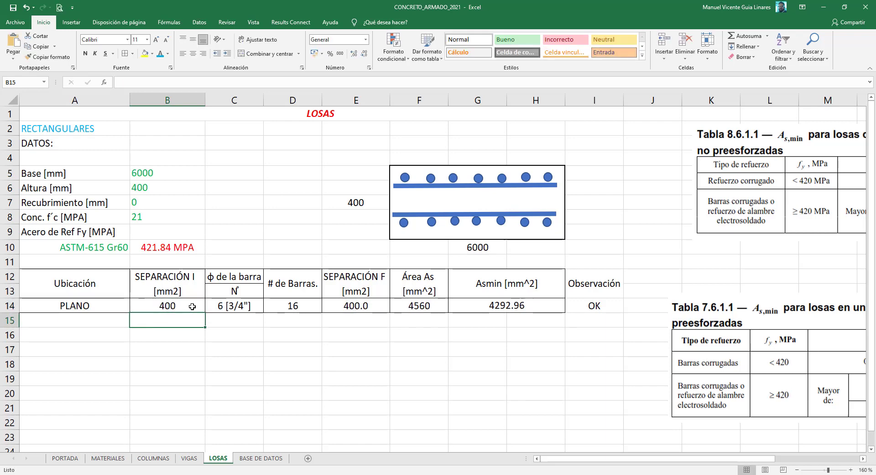
{"action": "left_click", "coordinate": [192, 306]}
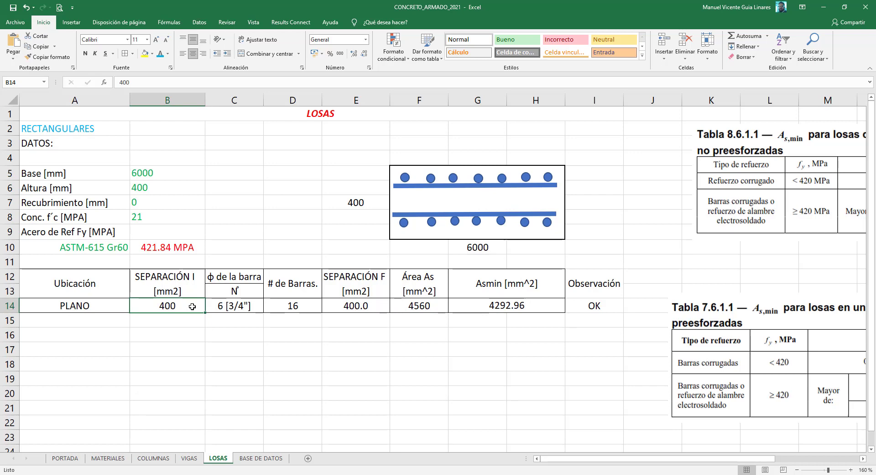
{"action": "type", "text": "45"}
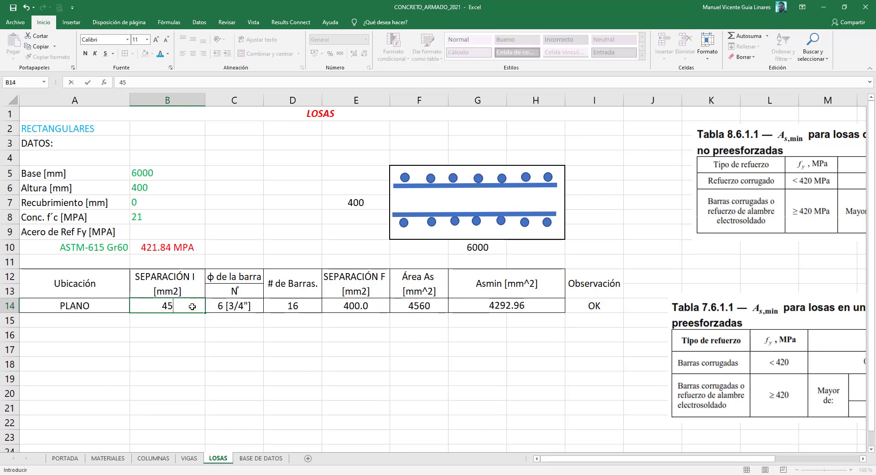
{"action": "type", "text": "0"}
{"action": "key", "text": "Return"}
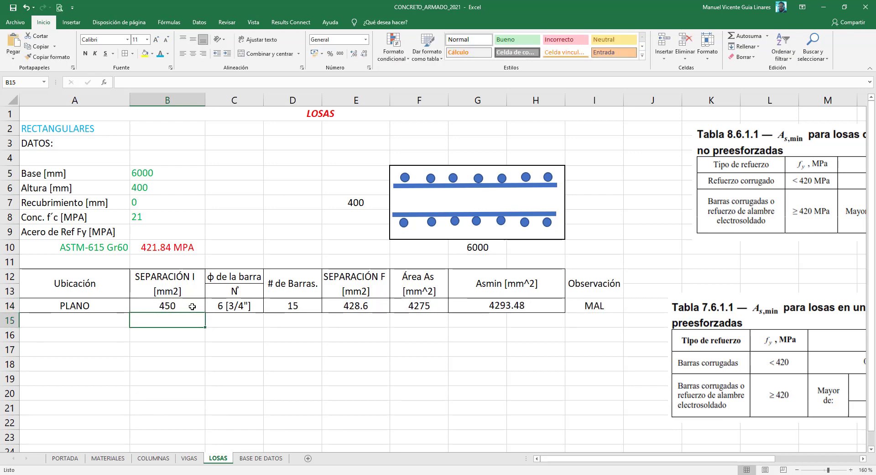
{"action": "left_click", "coordinate": [192, 306]}
{"action": "type", "text": "420"}
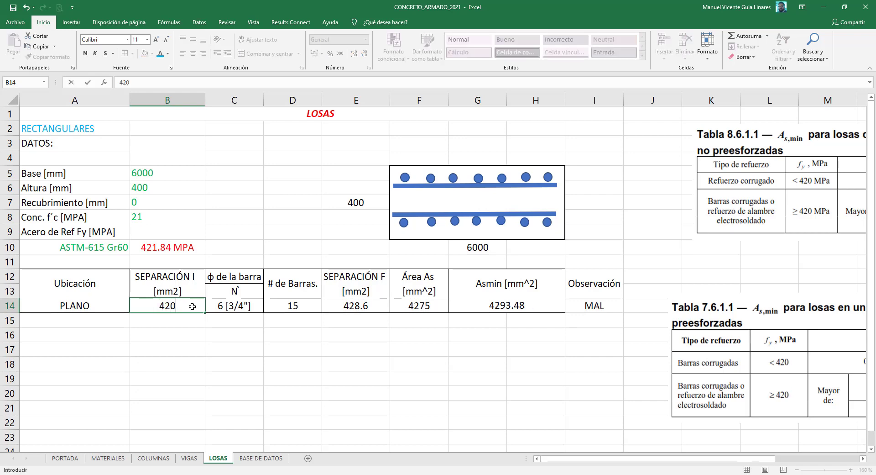
{"action": "key", "text": "Return"}
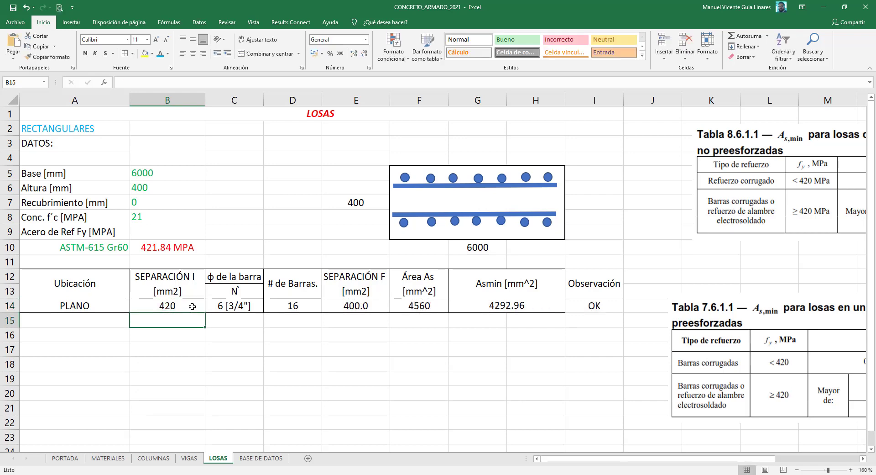
Step: Fine-tune the spacing through 430, 425 and 430 to 428, keeping 16 bars and OK
{"action": "left_click", "coordinate": [192, 306]}
{"action": "type", "text": "4"}
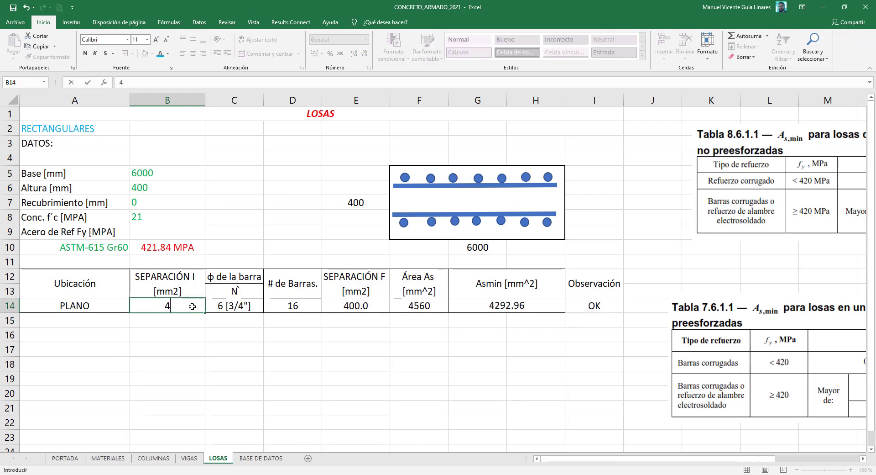
{"action": "type", "text": "30"}
{"action": "key", "text": "Return"}
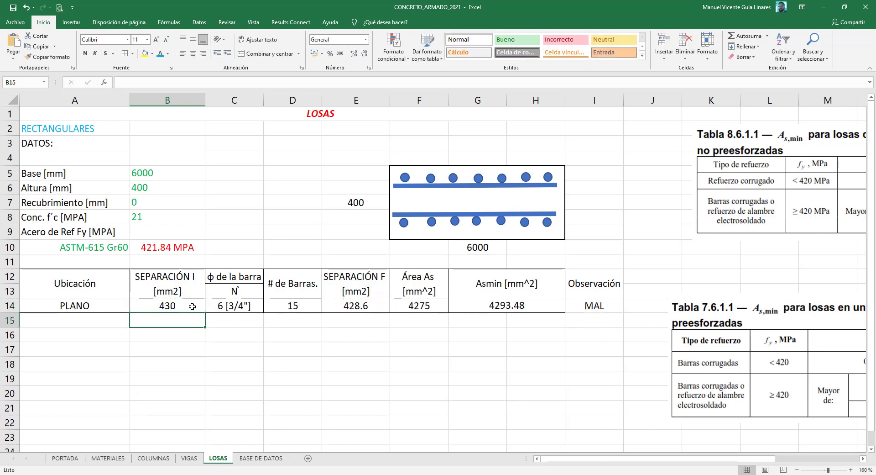
{"action": "left_click", "coordinate": [192, 307]}
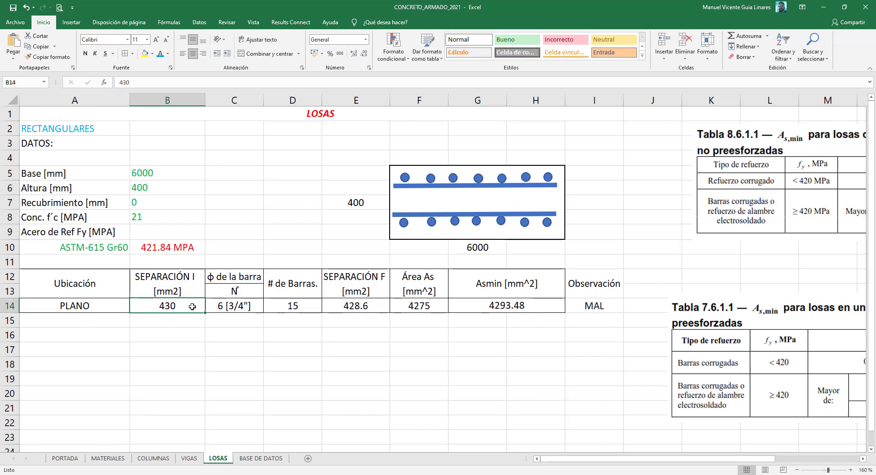
{"action": "type", "text": "425"}
{"action": "key", "text": "Return"}
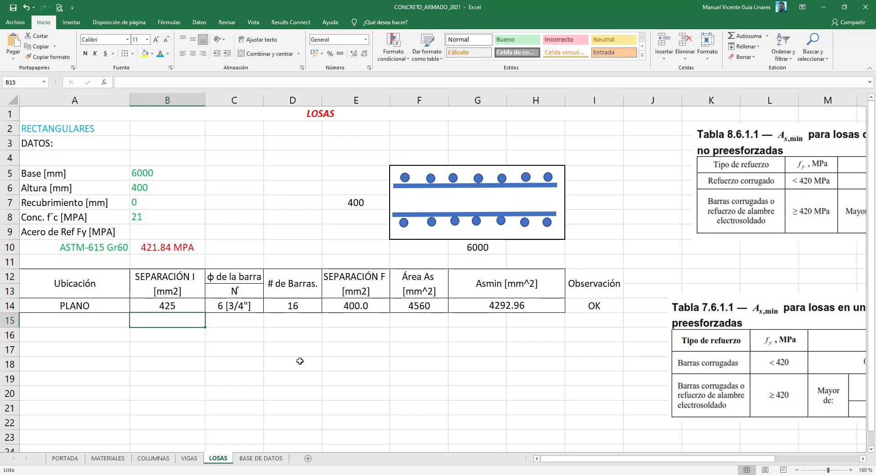
{"action": "left_click", "coordinate": [189, 310]}
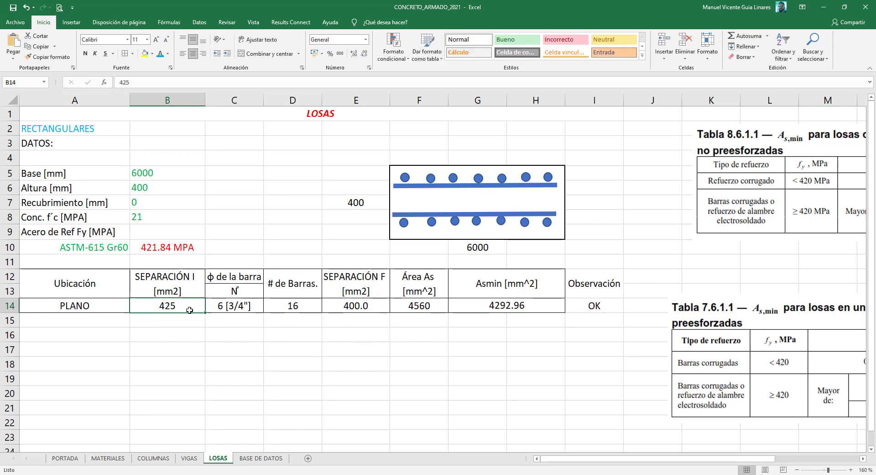
{"action": "left_click", "coordinate": [123, 82]}
{"action": "double_click", "coordinate": [123, 82]}
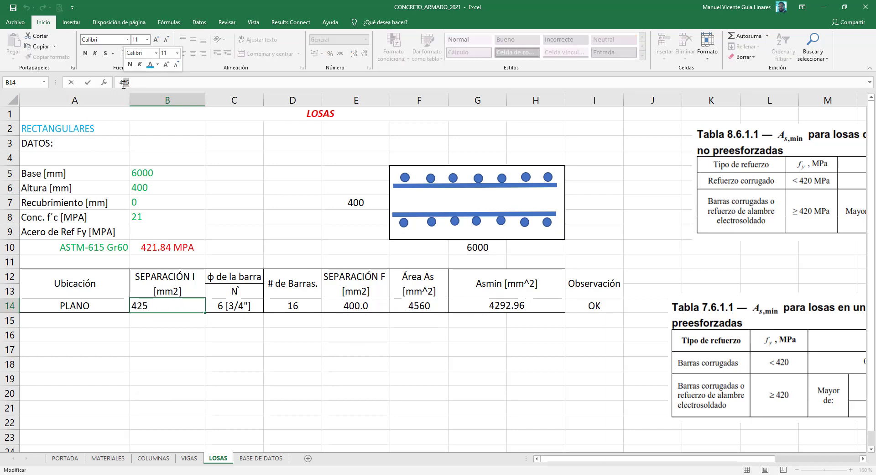
{"action": "type", "text": "430"}
{"action": "key", "text": "Return"}
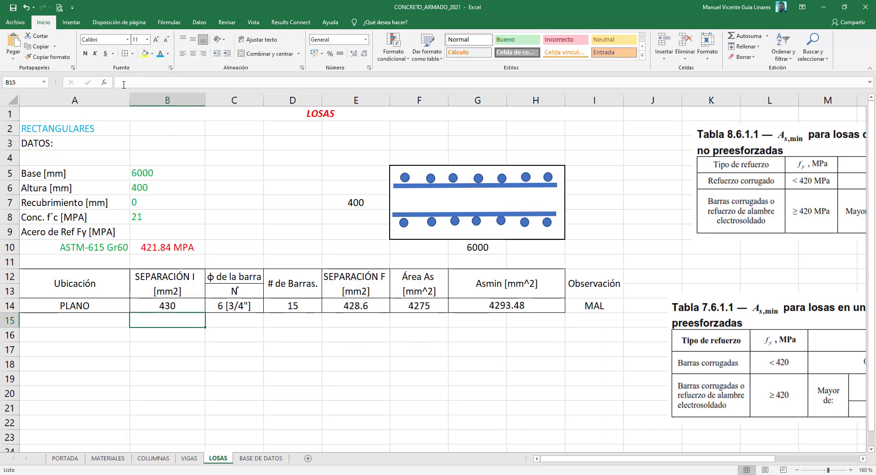
{"action": "left_click", "coordinate": [180, 304]}
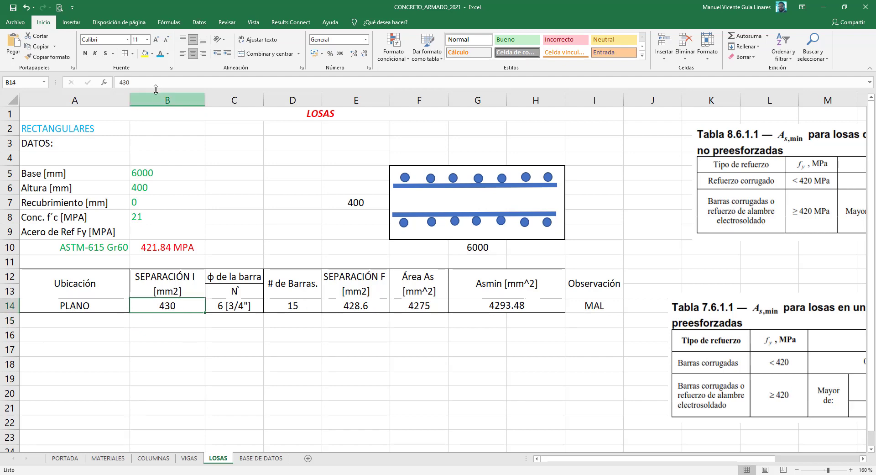
{"action": "left_click_drag", "start_coordinate": [120, 83], "coordinate": [135, 82]}
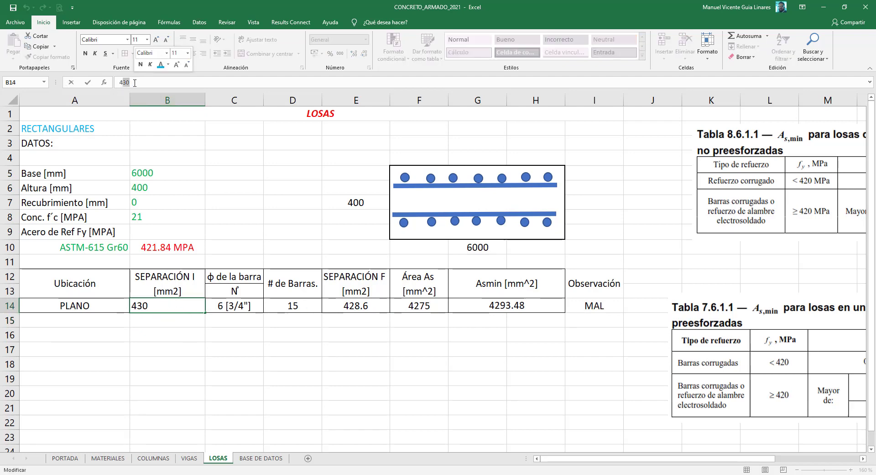
{"action": "type", "text": "428"}
{"action": "key", "text": "Return"}
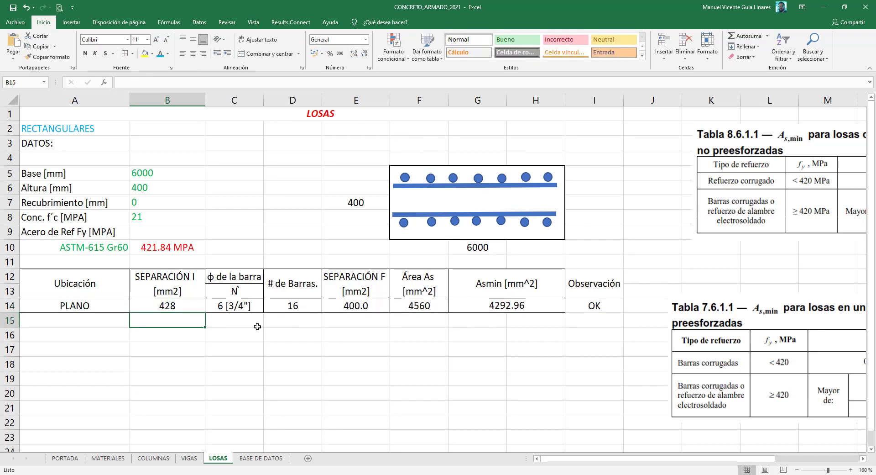
{"action": "left_click", "coordinate": [191, 303]}
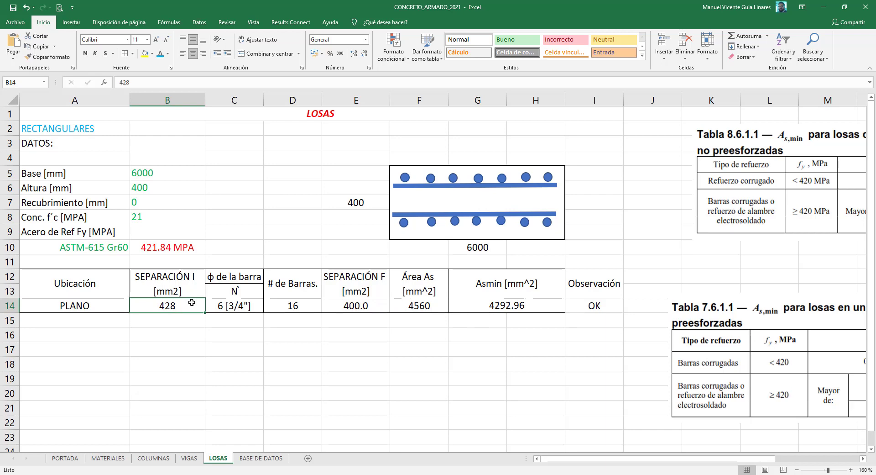
Step: Delete the '2' from [mm2] in the B12 and E12 spacing headers
{"action": "left_click", "coordinate": [181, 279]}
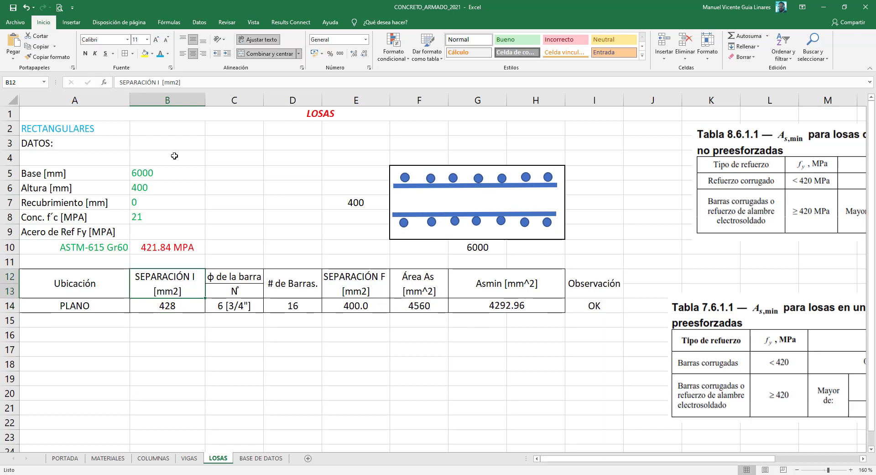
{"action": "left_click", "coordinate": [179, 81]}
{"action": "key", "text": "BackSpace"}
{"action": "key", "text": "Return"}
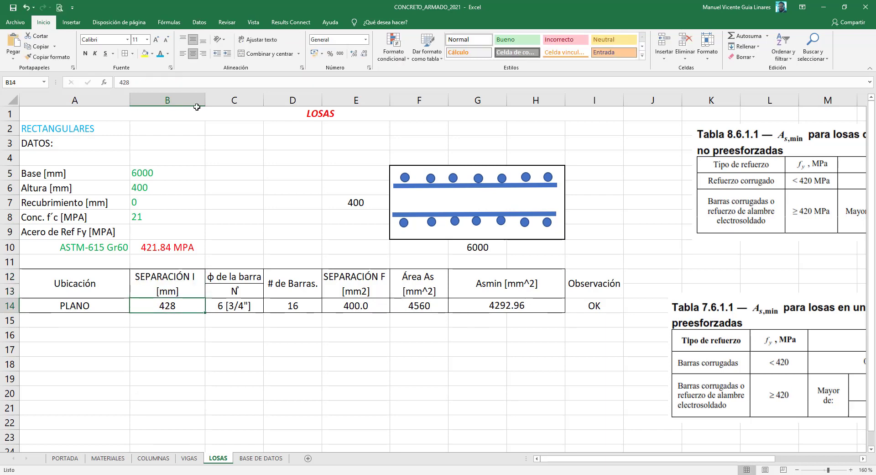
{"action": "left_click", "coordinate": [345, 291]}
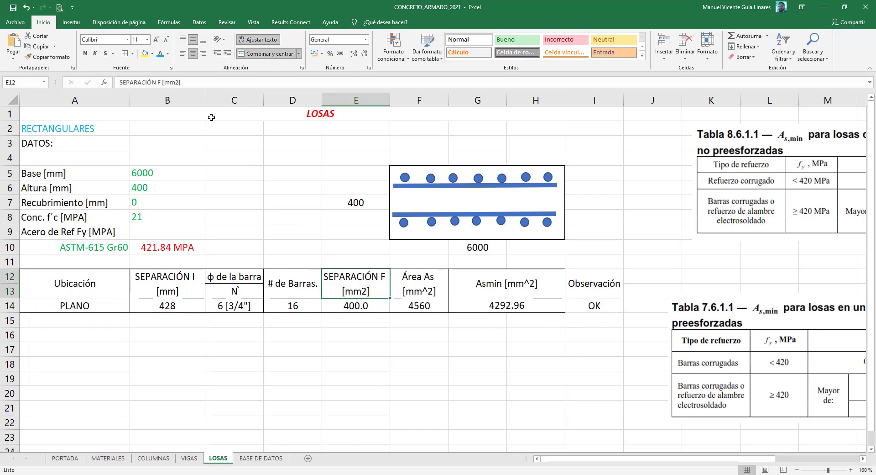
{"action": "left_click", "coordinate": [177, 78]}
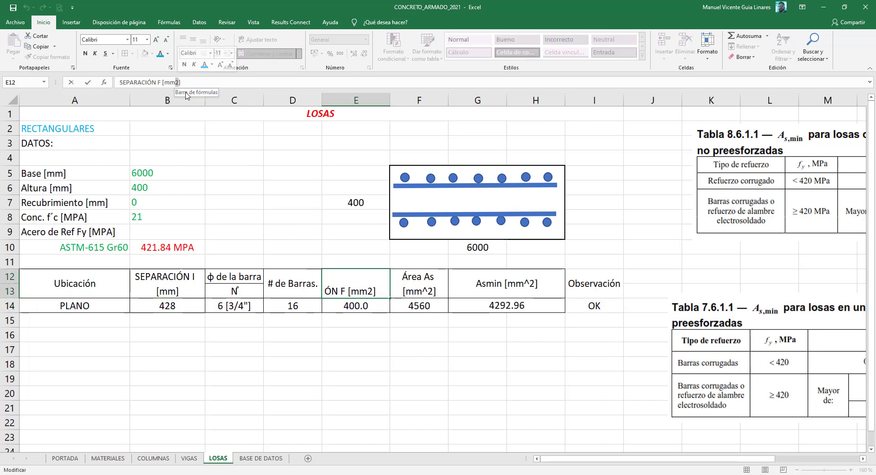
{"action": "key", "text": "BackSpace"}
{"action": "key", "text": "Return"}
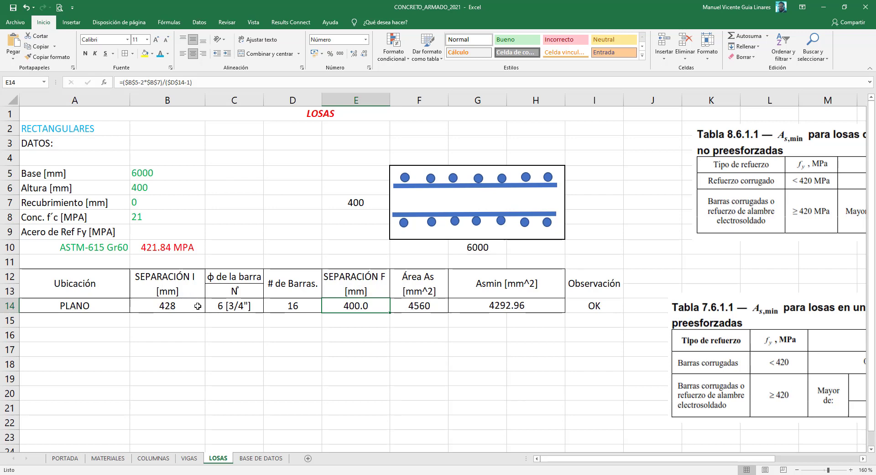
Step: Set the spacing to 200 with bar size 4 [1/2"] and check the Asmin formula
{"action": "left_click", "coordinate": [197, 306]}
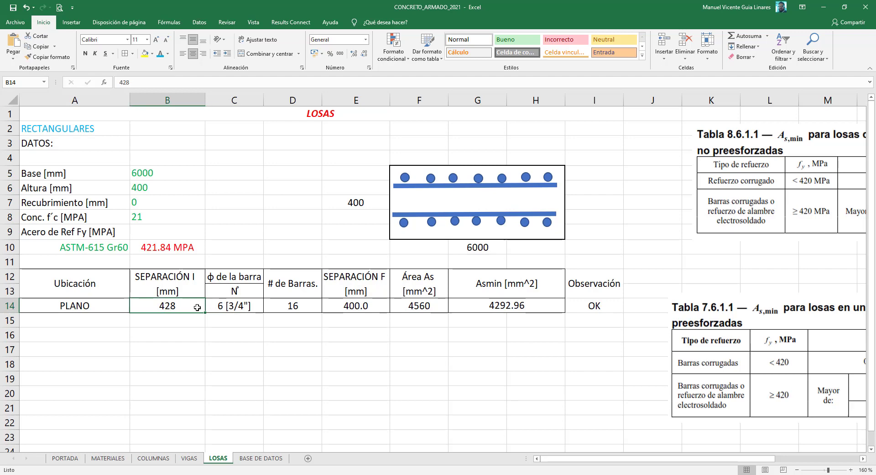
{"action": "type", "text": "200"}
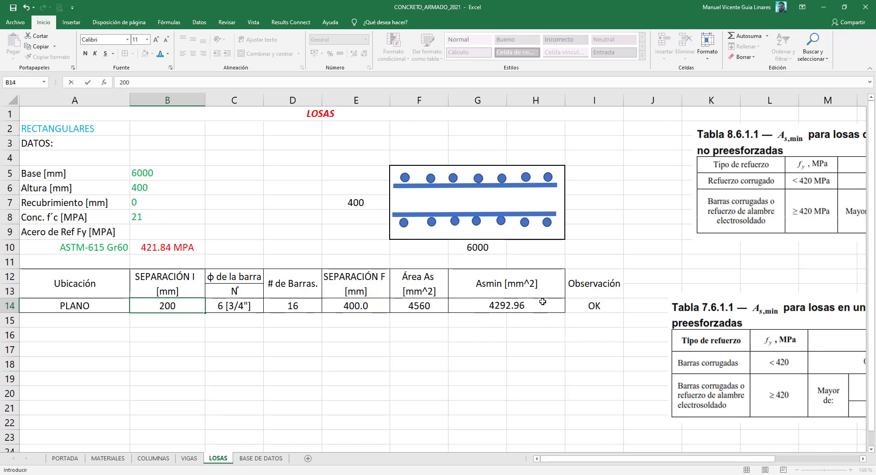
{"action": "left_click", "coordinate": [235, 308]}
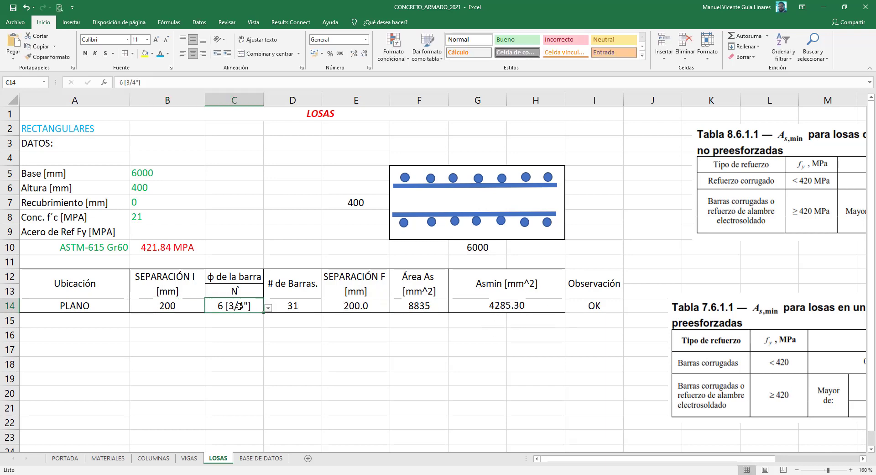
{"action": "left_click", "coordinate": [268, 307]}
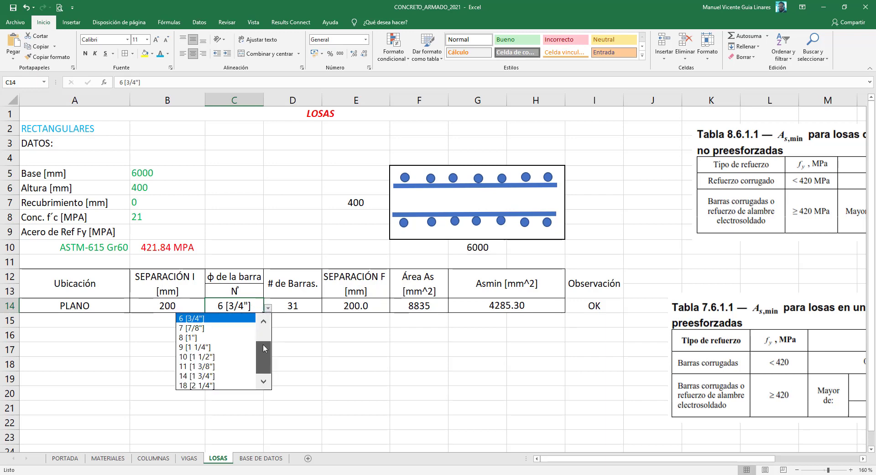
{"action": "left_click_drag", "start_coordinate": [264, 348], "coordinate": [263, 335]}
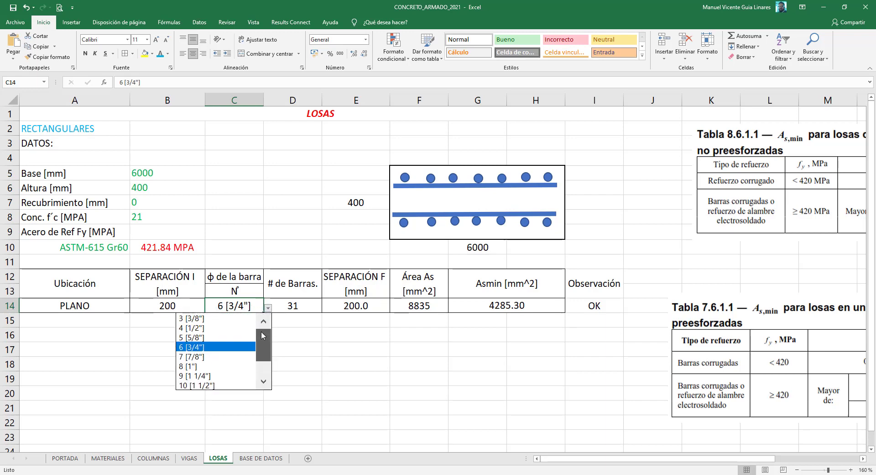
{"action": "left_click", "coordinate": [220, 327]}
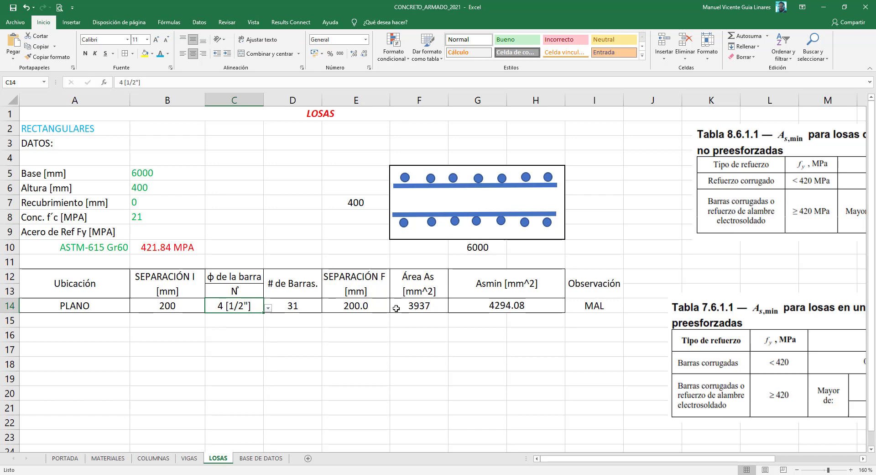
{"action": "left_click", "coordinate": [524, 310]}
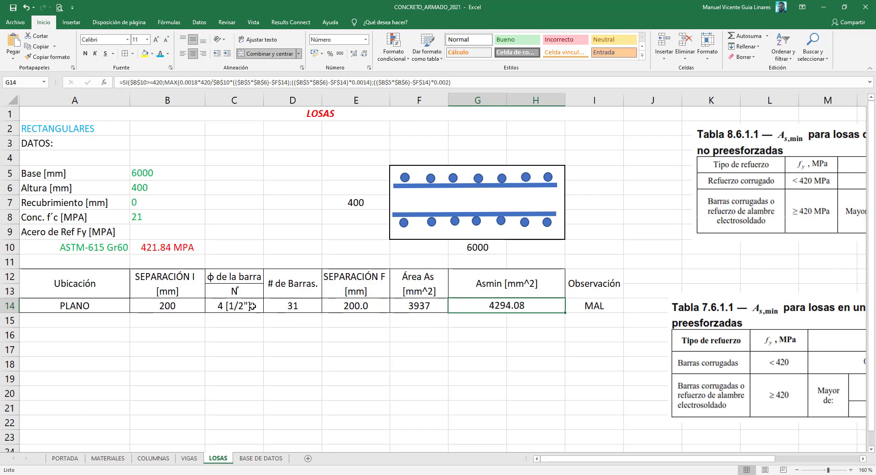
Step: Switch to bar size 5 [5/8"] and set the spacing to 400, giving 16 bars and MAL
{"action": "left_click", "coordinate": [261, 309]}
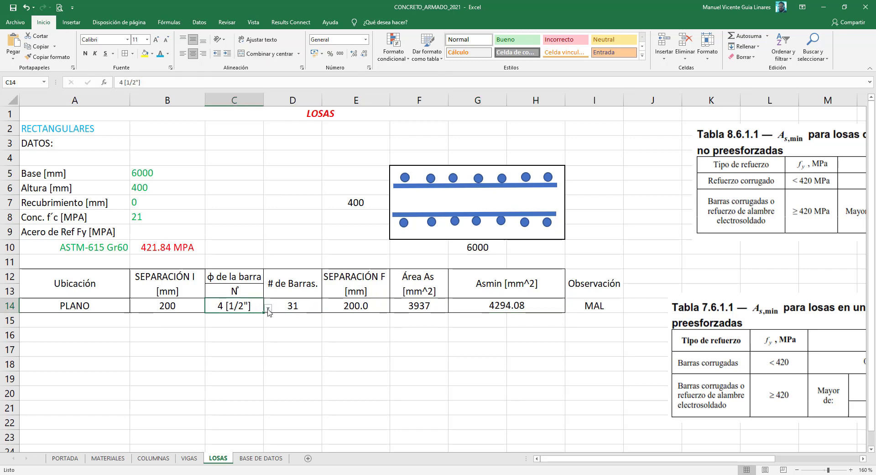
{"action": "left_click", "coordinate": [268, 308]}
{"action": "left_click", "coordinate": [215, 305]}
{"action": "left_click", "coordinate": [268, 308]}
{"action": "left_click", "coordinate": [232, 328]}
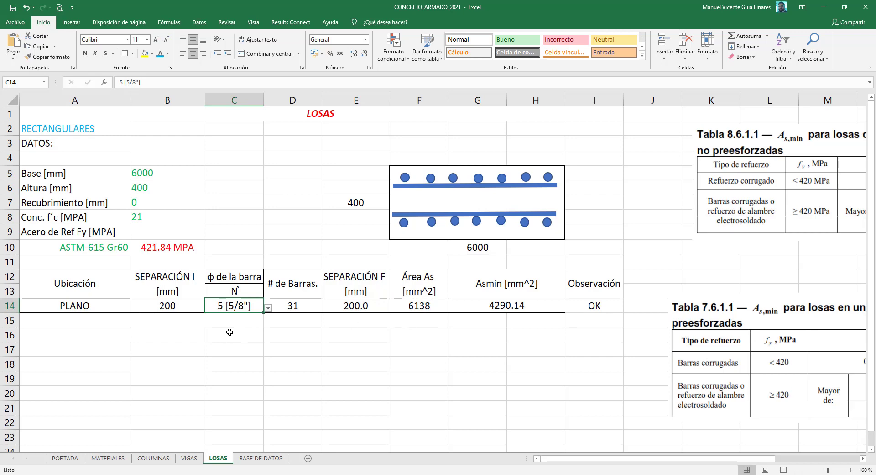
{"action": "left_click", "coordinate": [191, 304]}
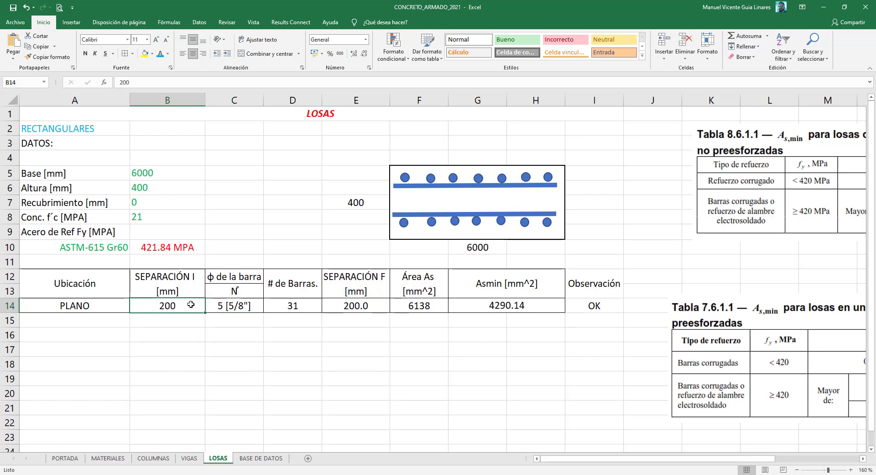
{"action": "type", "text": "400"}
{"action": "key", "text": "Return"}
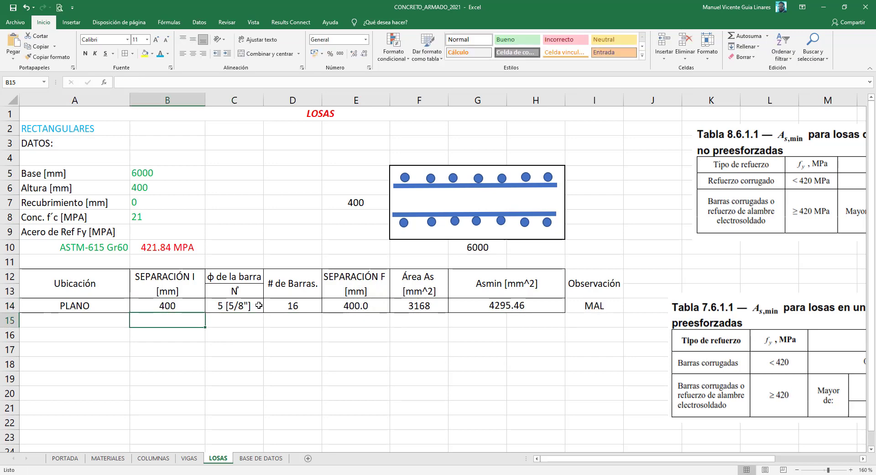
Step: Set the bar size in C14 to 6 [3/4"] and the spacing in B14 to 200
{"action": "left_click", "coordinate": [257, 305]}
{"action": "left_click", "coordinate": [268, 308]}
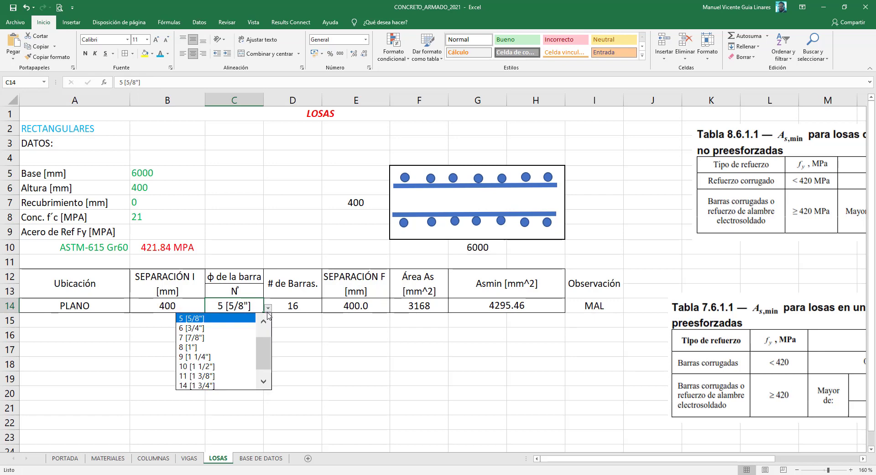
{"action": "key", "text": "Escape"}
{"action": "left_click", "coordinate": [221, 328]}
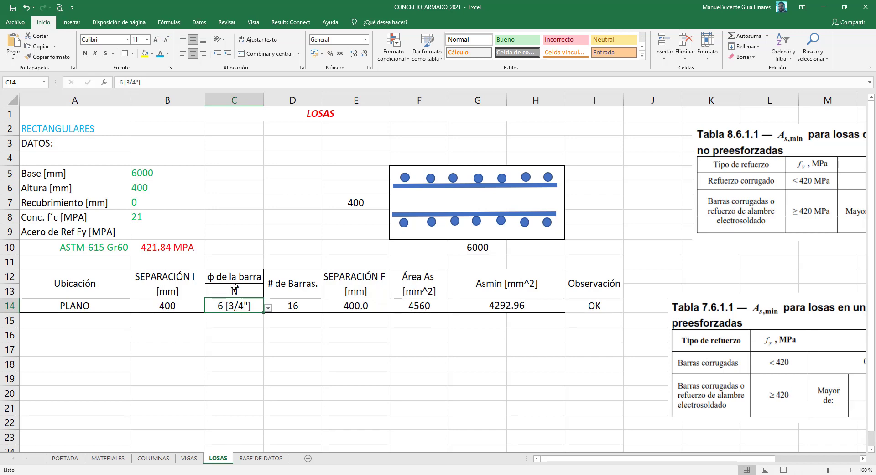
{"action": "left_click", "coordinate": [197, 303]}
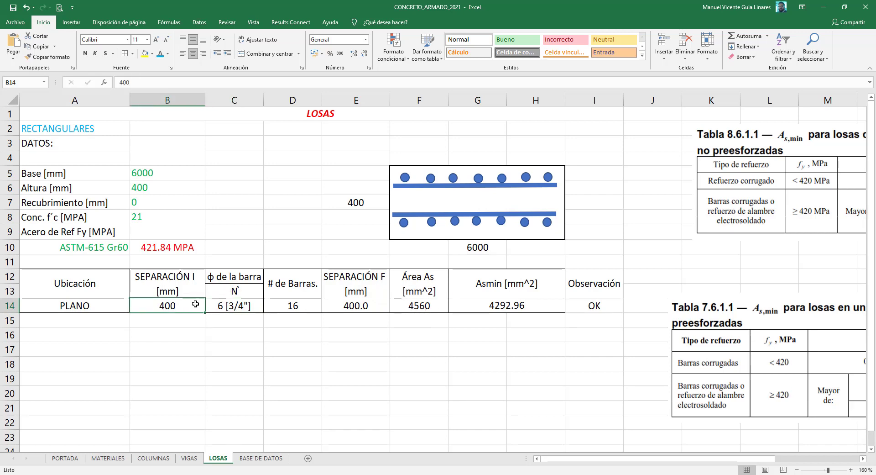
{"action": "type", "text": "200"}
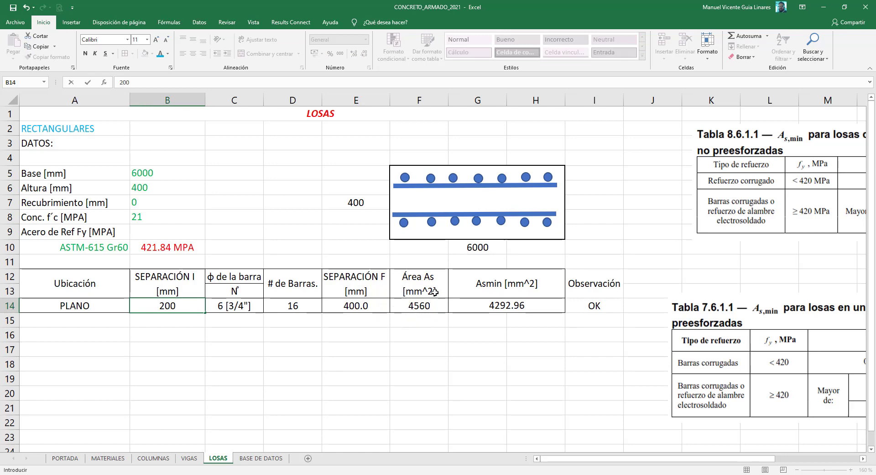
{"action": "left_click", "coordinate": [255, 305]}
Step: Switch the C14 bar size to 4 [1/2"], giving 31 bars and 3937 mm² (MAL)
{"action": "left_click", "coordinate": [270, 308]}
{"action": "left_click", "coordinate": [259, 309]}
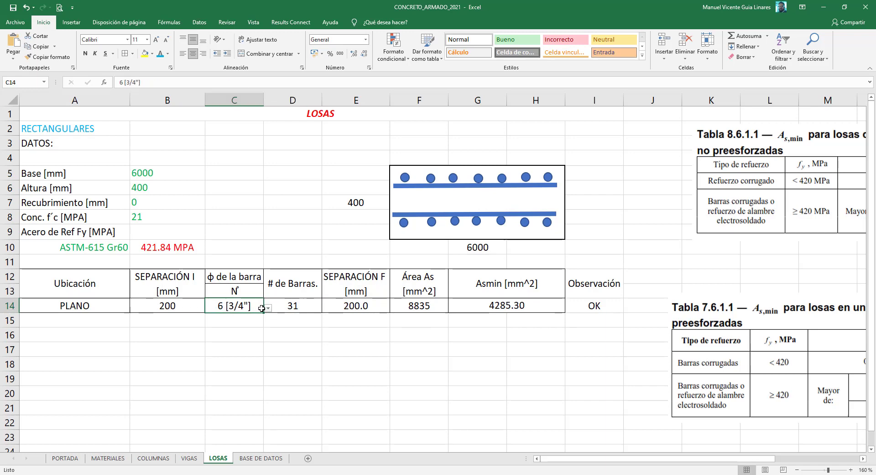
{"action": "left_click", "coordinate": [268, 311]}
{"action": "left_click", "coordinate": [264, 322]}
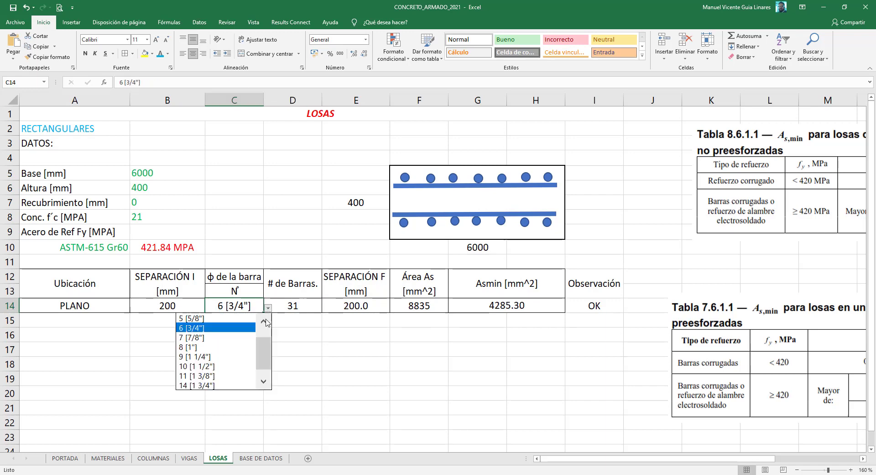
{"action": "left_click", "coordinate": [264, 321]}
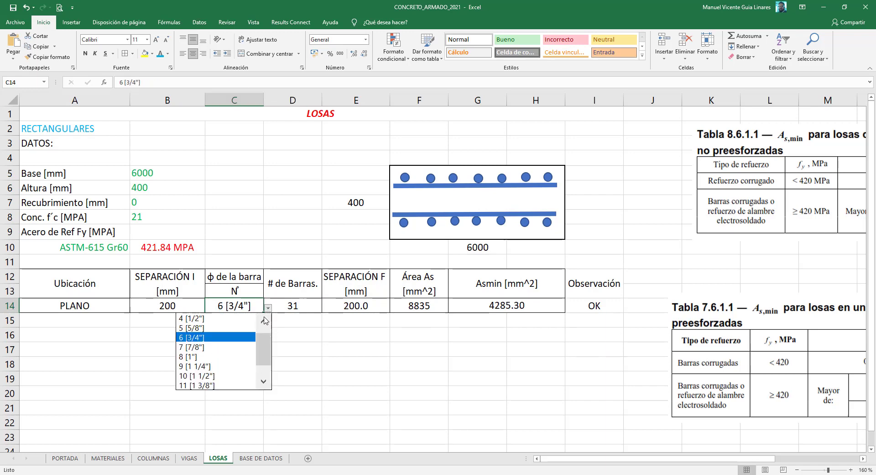
{"action": "left_click", "coordinate": [237, 319]}
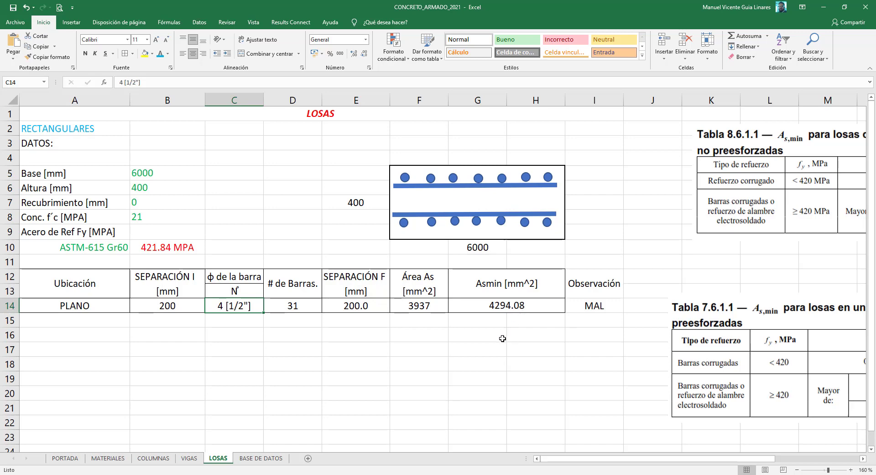
Step: Return the B14 spacing to 150 and set the B6 slab height to 250
{"action": "left_click", "coordinate": [191, 306]}
{"action": "type", "text": "1"}
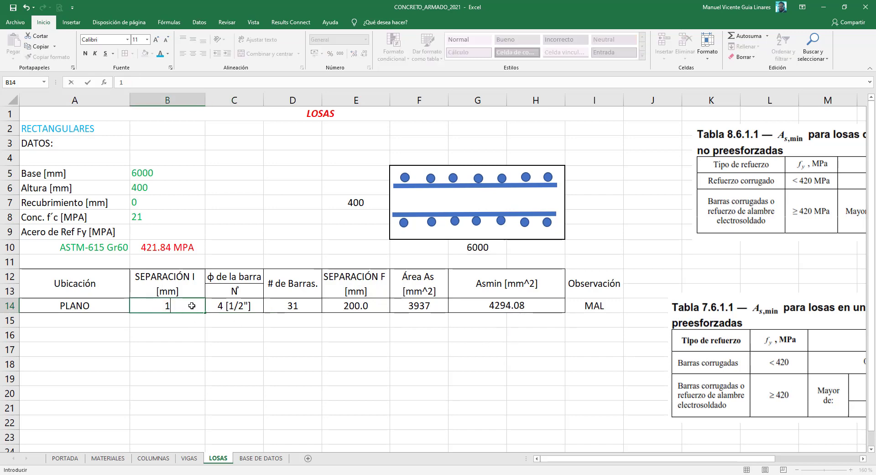
{"action": "type", "text": "50"}
{"action": "left_click", "coordinate": [239, 306]}
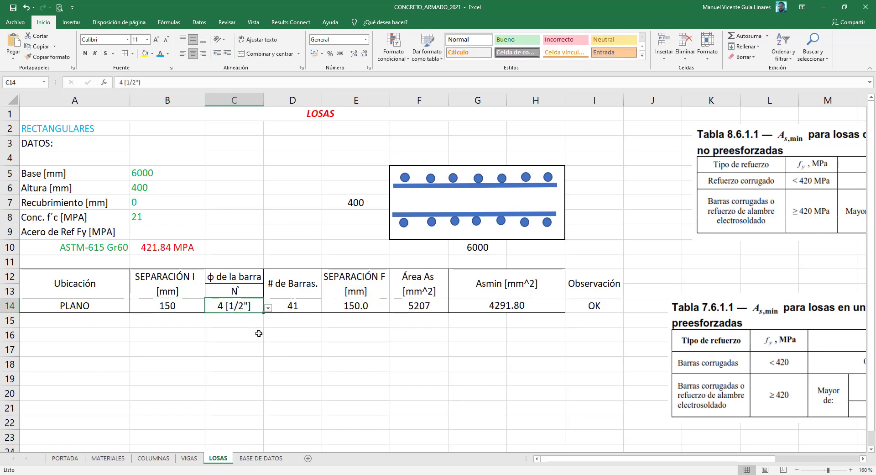
{"action": "left_click", "coordinate": [153, 186]}
{"action": "type", "text": "30"}
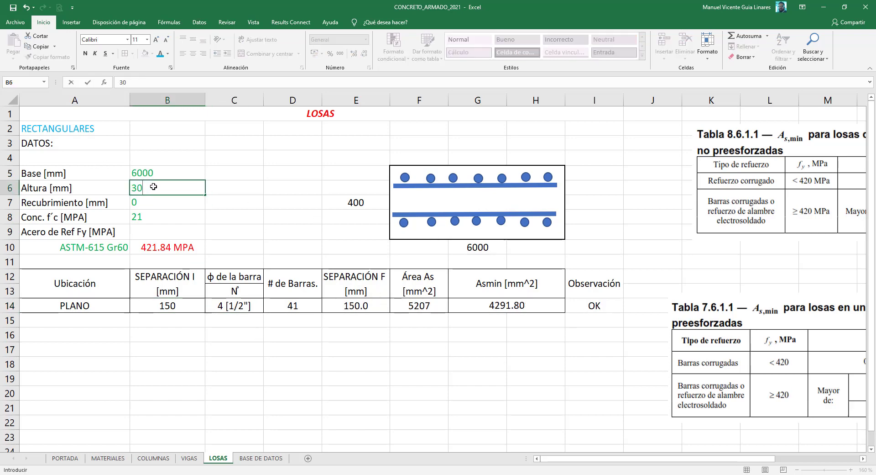
{"action": "type", "text": "50"}
{"action": "key", "text": "Return"}
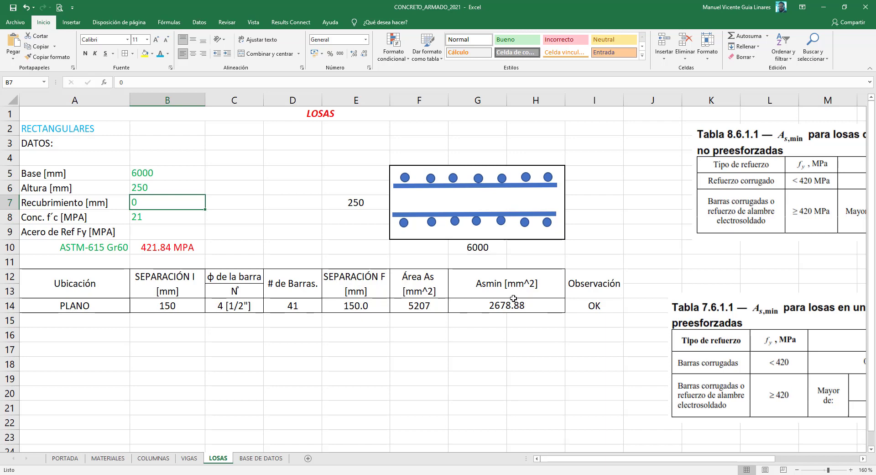
{"action": "left_click", "coordinate": [186, 305]}
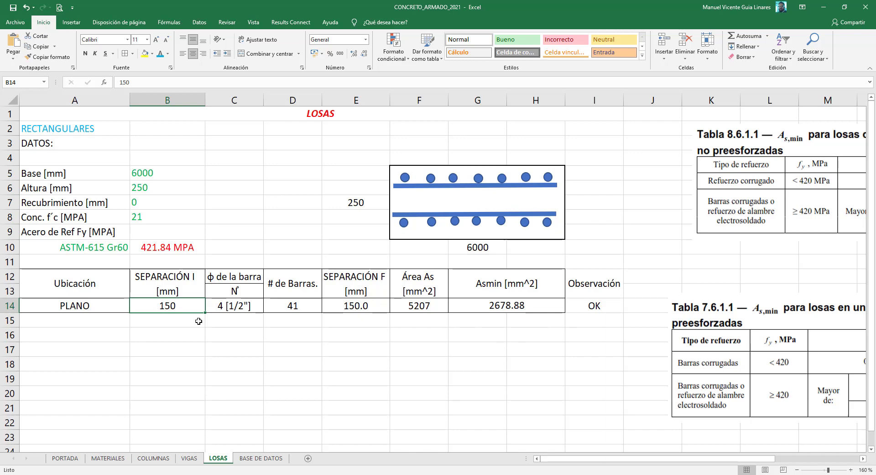
{"action": "type", "text": "200"}
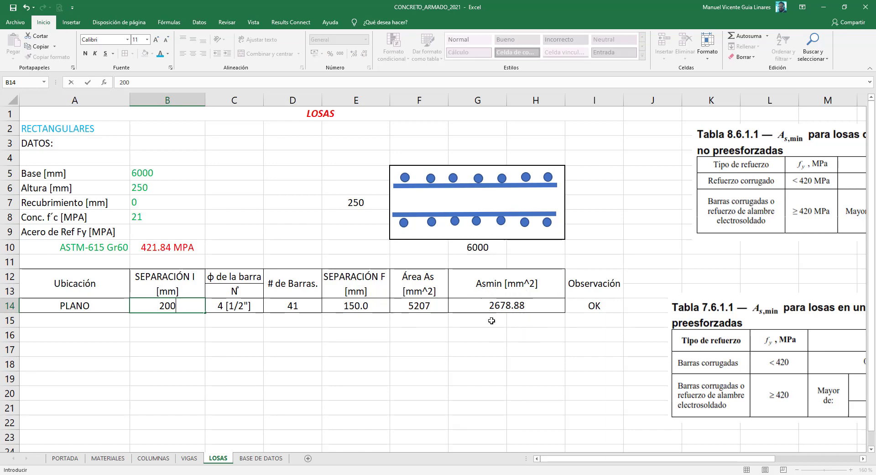
{"action": "left_click", "coordinate": [250, 307]}
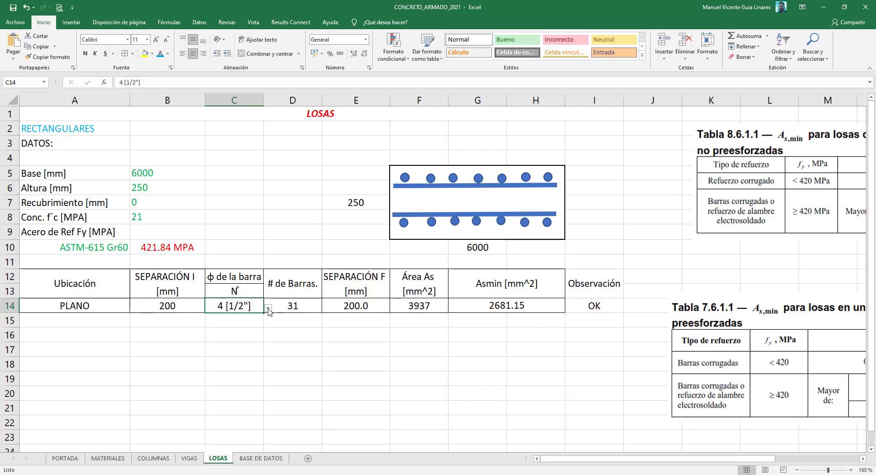
{"action": "left_click", "coordinate": [268, 309]}
{"action": "left_click", "coordinate": [263, 321]}
{"action": "left_click", "coordinate": [241, 319]}
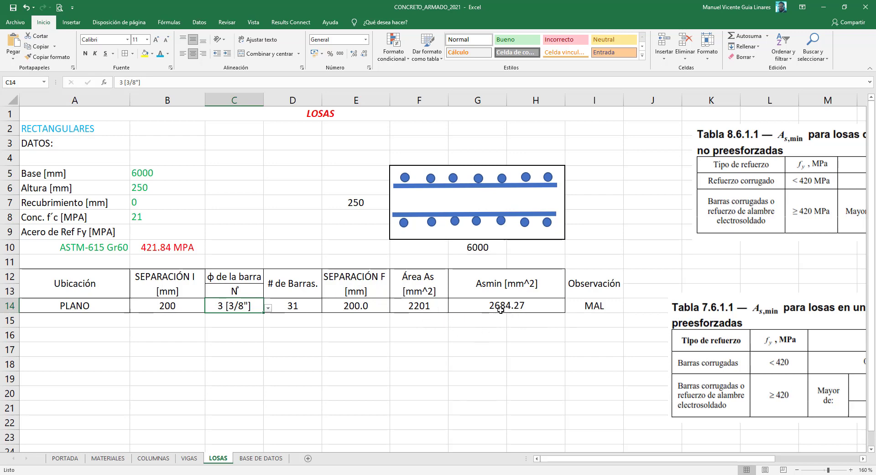
{"action": "key", "text": "ctrl+z"}
{"action": "key", "text": "ctrl+z"}
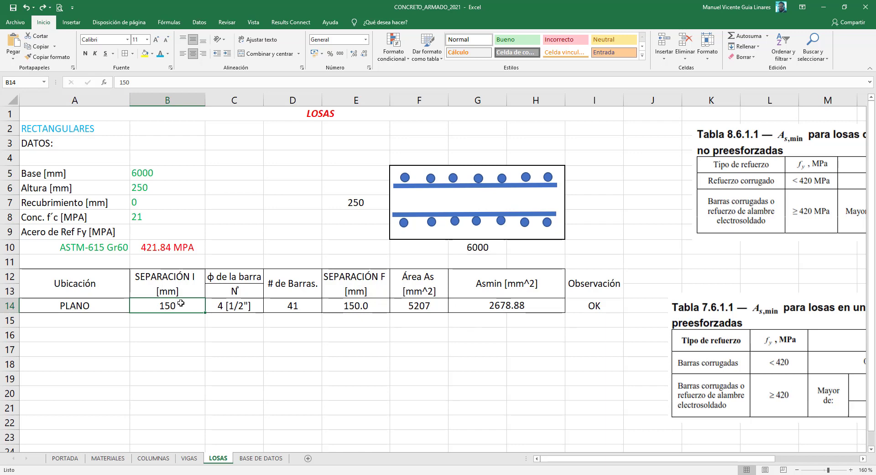
{"action": "type", "text": "1000"}
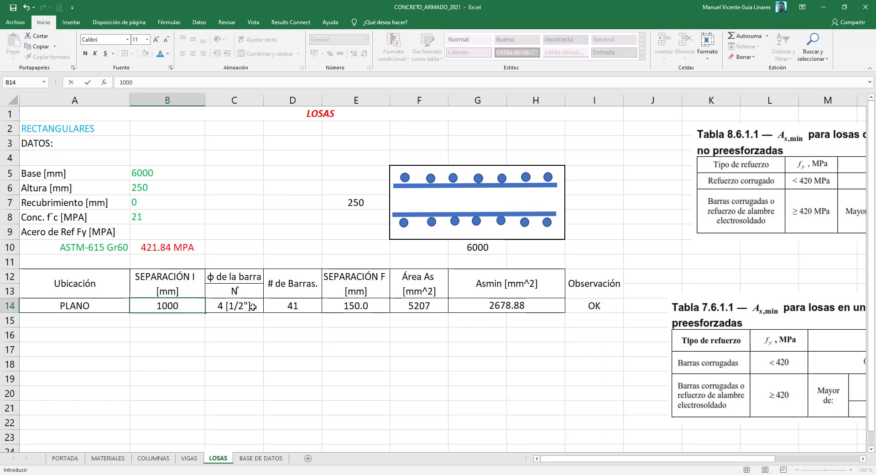
{"action": "key", "text": "BackSpace"}
{"action": "left_click", "coordinate": [254, 305]}
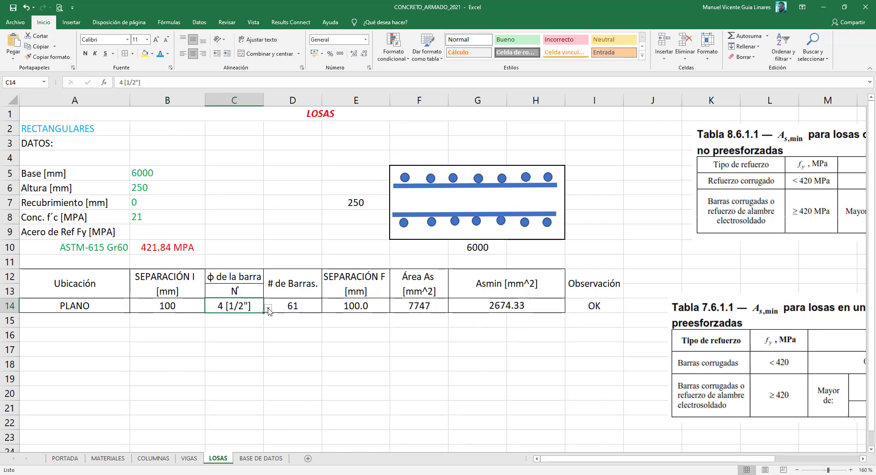
{"action": "key", "text": "ctrl+z"}
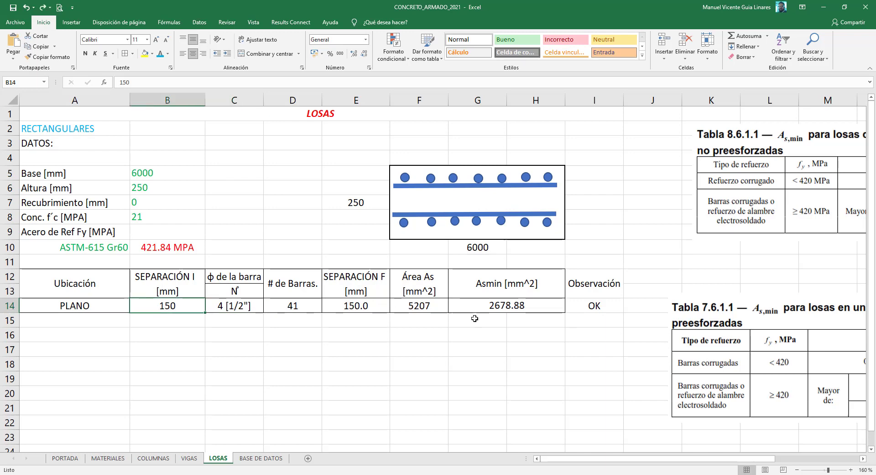
{"action": "left_click", "coordinate": [511, 309]}
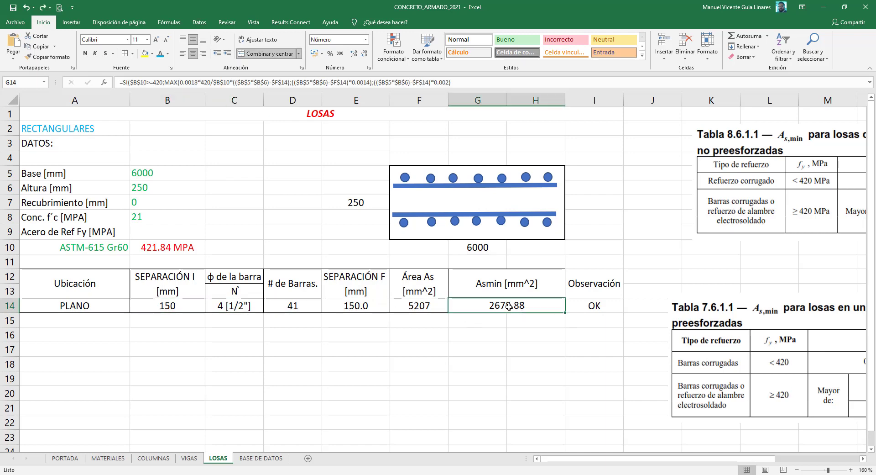
{"action": "left_click", "coordinate": [511, 336]}
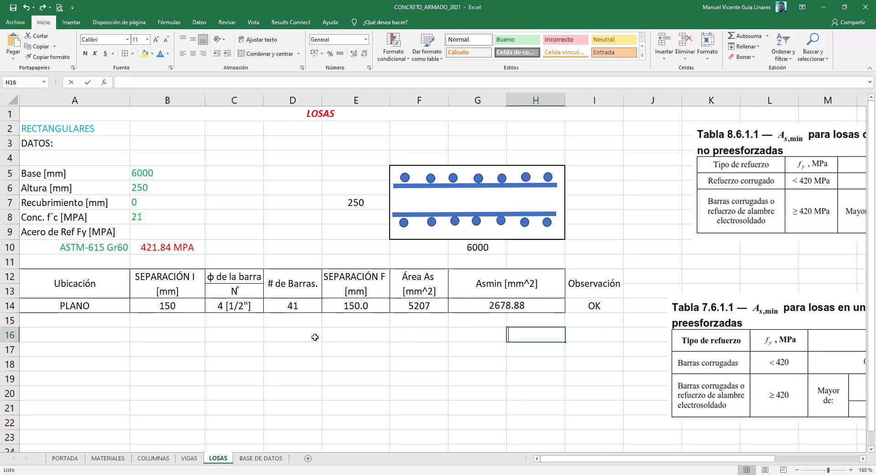
Step: Type 2678.88 into H16 and 5207 into F16 beneath the table
{"action": "type", "text": "2678"}
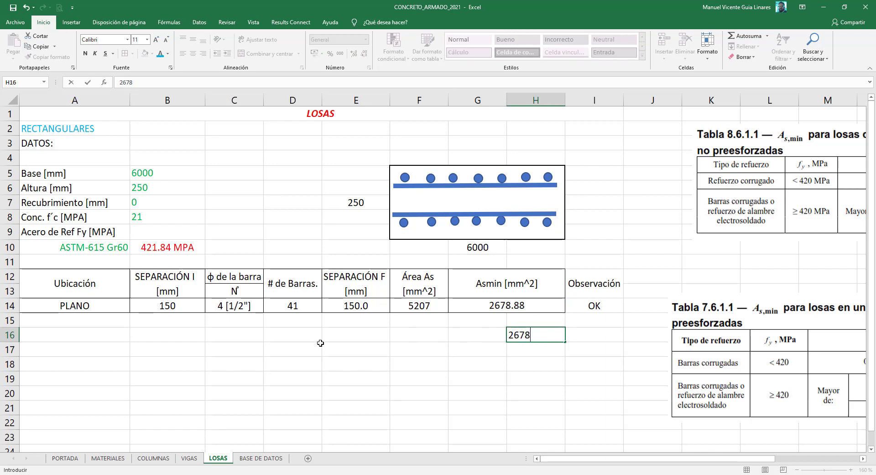
{"action": "type", "text": ".88"}
{"action": "key", "text": "Return"}
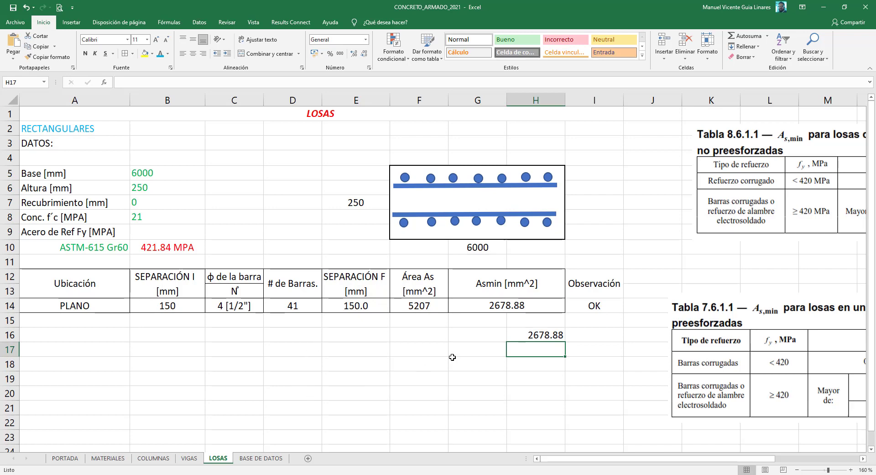
{"action": "left_click", "coordinate": [432, 338]}
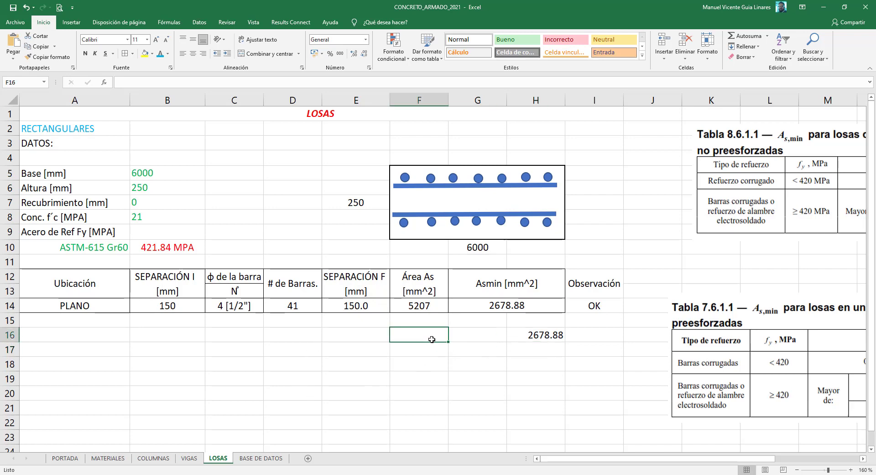
{"action": "type", "text": "5207"}
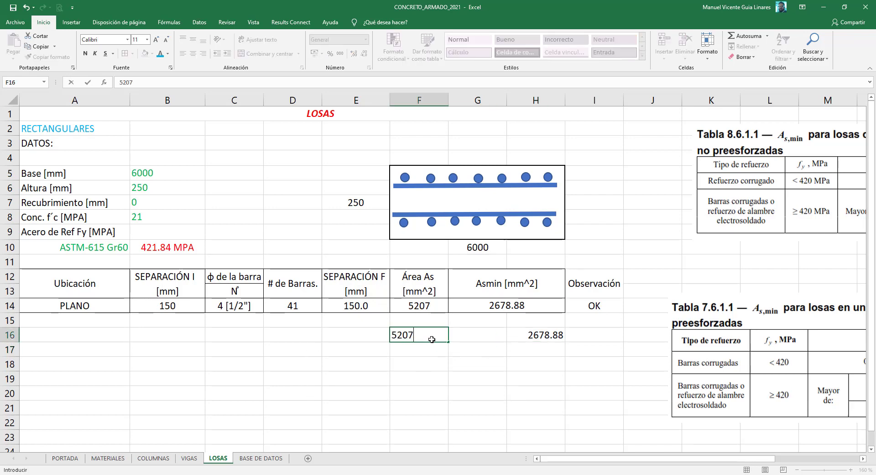
{"action": "key", "text": "Return"}
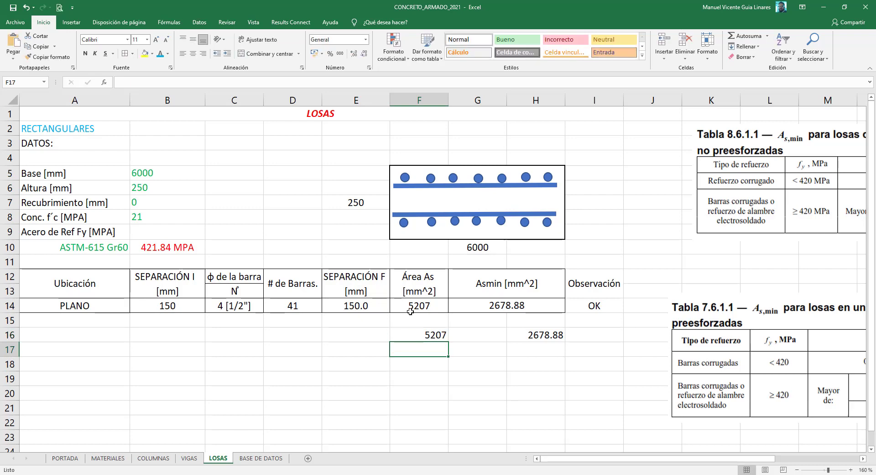
{"action": "left_click", "coordinate": [176, 305]}
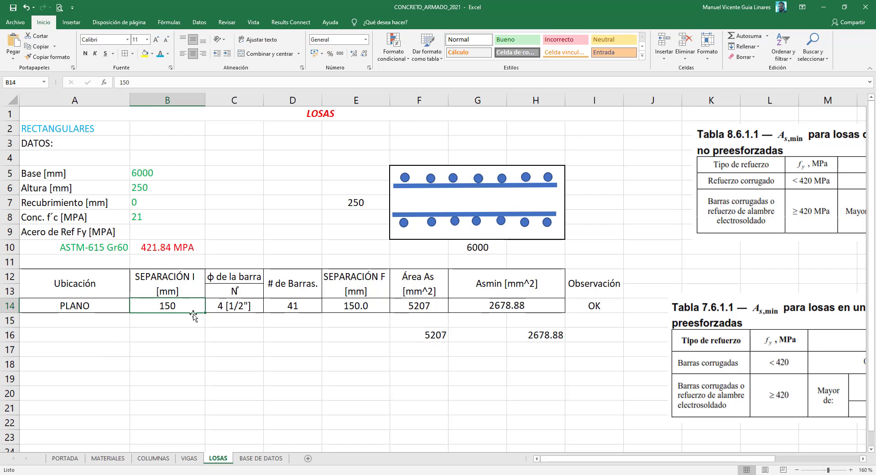
Step: Set the B14 spacing to 200 and choose 3 [3/8"] bars in C14
{"action": "type", "text": "200"}
{"action": "left_click", "coordinate": [263, 311]}
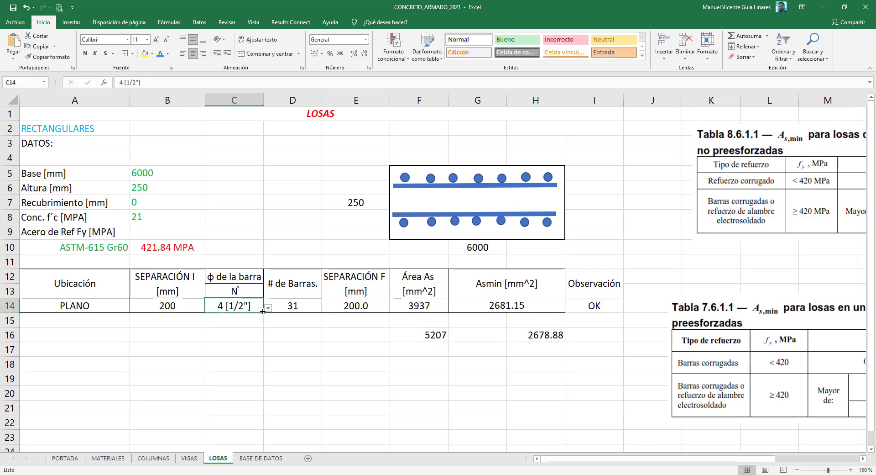
{"action": "left_click", "coordinate": [267, 308]}
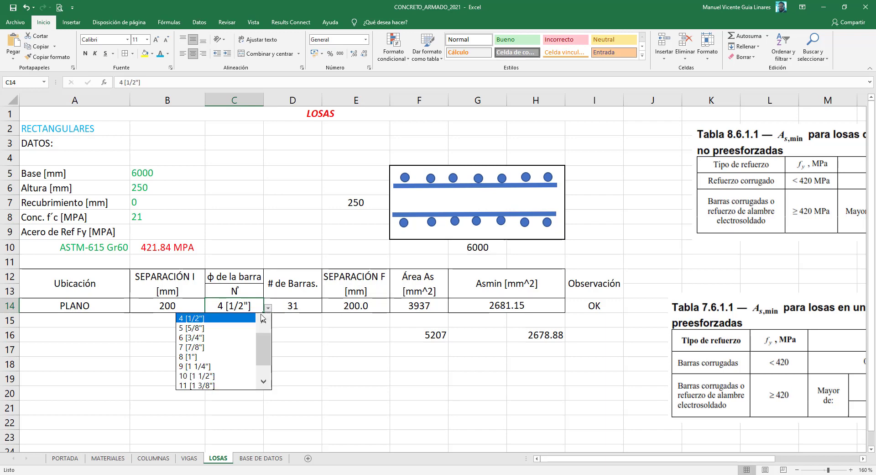
{"action": "left_click", "coordinate": [261, 320]}
{"action": "left_click", "coordinate": [229, 318]}
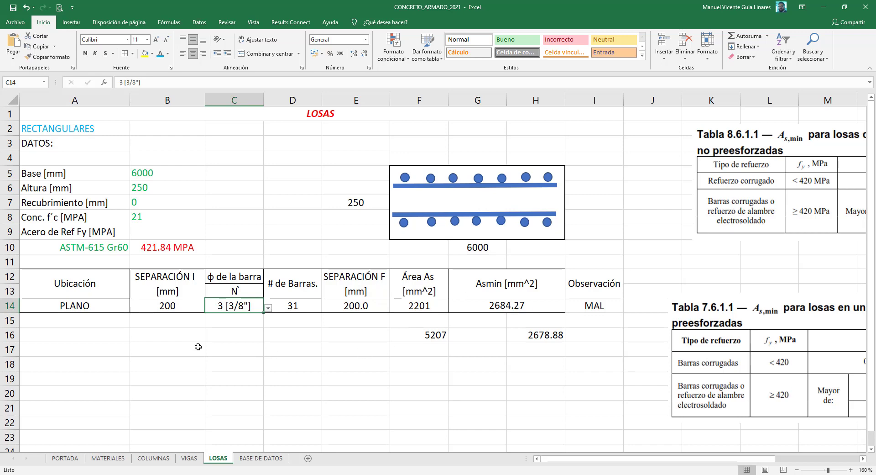
Step: Put the B14 spacing back to 150 mm
{"action": "left_click", "coordinate": [181, 307]}
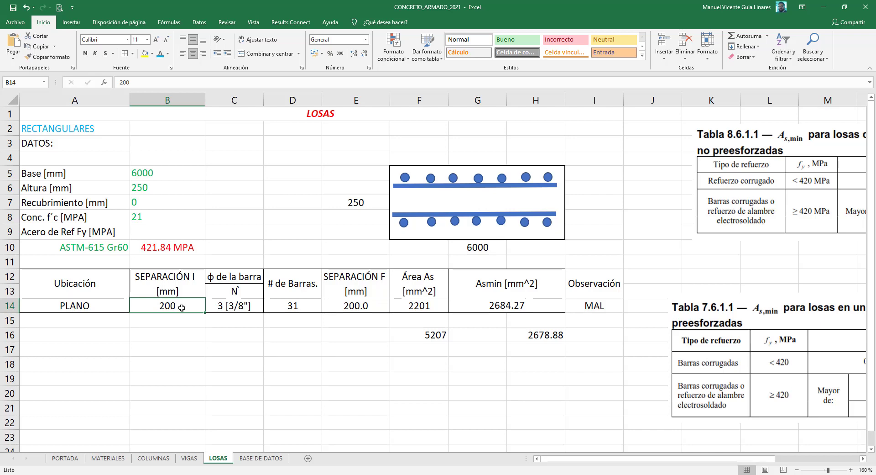
{"action": "type", "text": "150"}
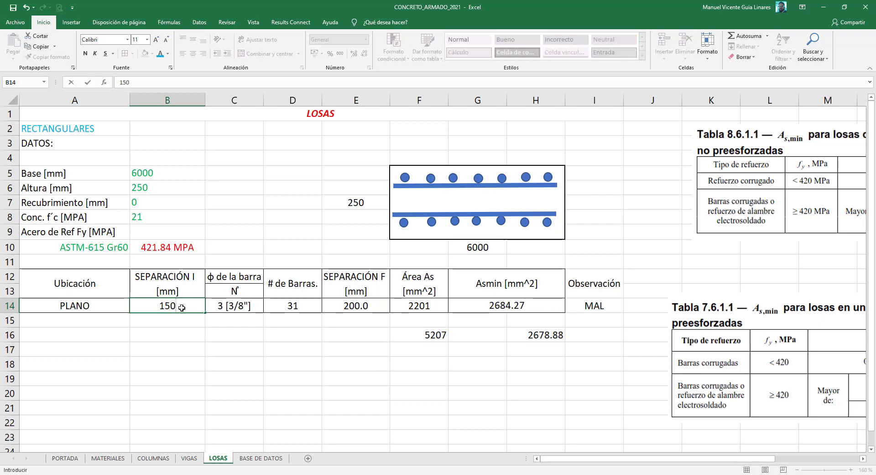
{"action": "key", "text": "Return"}
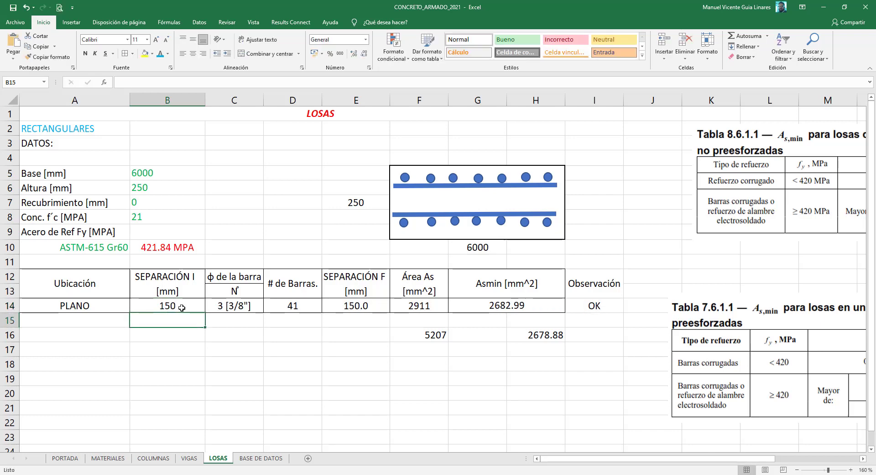
{"action": "left_click", "coordinate": [172, 307]}
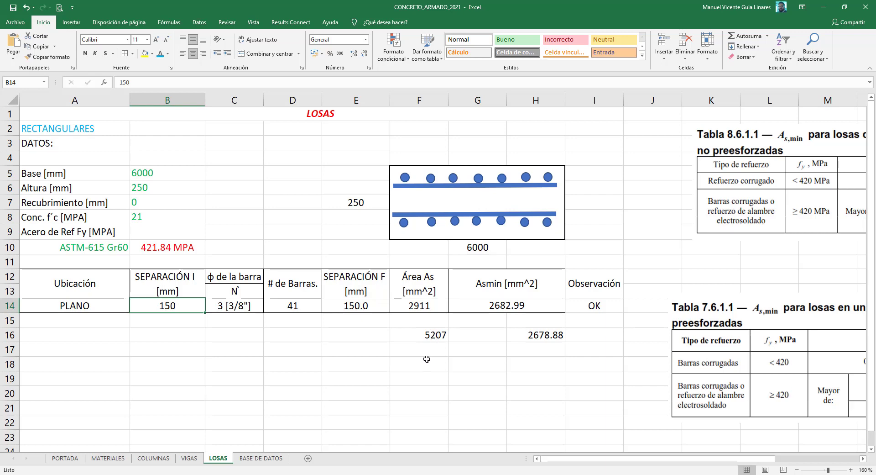
Step: Try 4 [1/2"] bars in C14, then settle on 3 [3/8"], giving 2911 mm²
{"action": "left_click", "coordinate": [257, 306]}
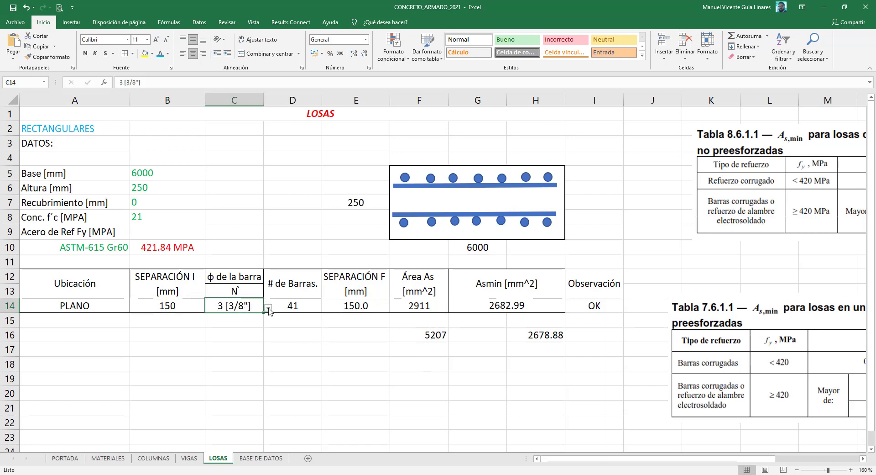
{"action": "left_click", "coordinate": [268, 307]}
{"action": "left_click", "coordinate": [235, 329]}
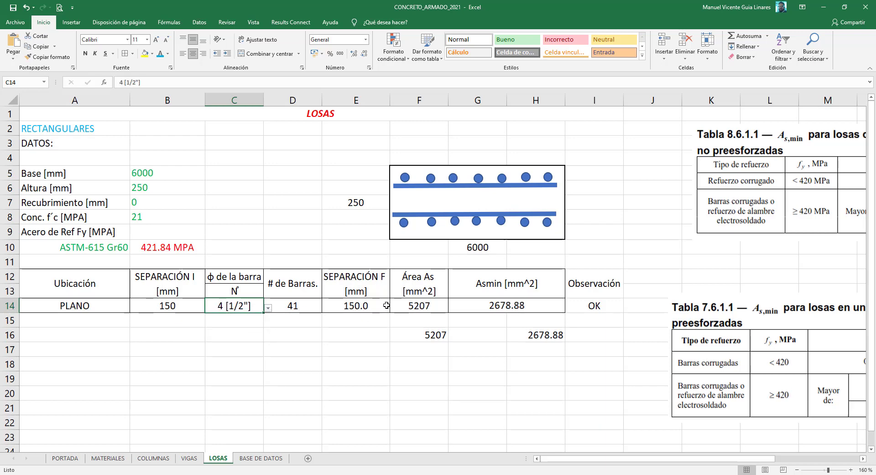
{"action": "left_click", "coordinate": [268, 307]}
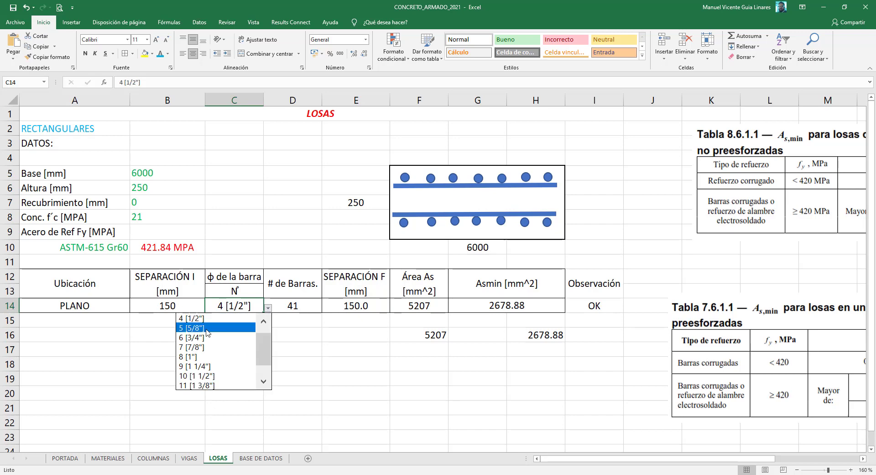
{"action": "left_click", "coordinate": [242, 318]}
{"action": "left_click", "coordinate": [270, 310]}
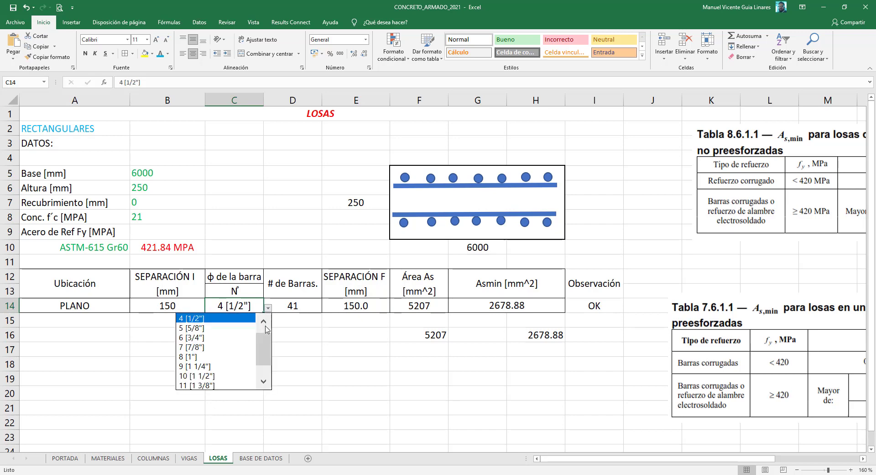
{"action": "scroll", "coordinate": [214, 319], "scroll_direction": "up", "scroll_amount": 1}
{"action": "left_click", "coordinate": [212, 318]}
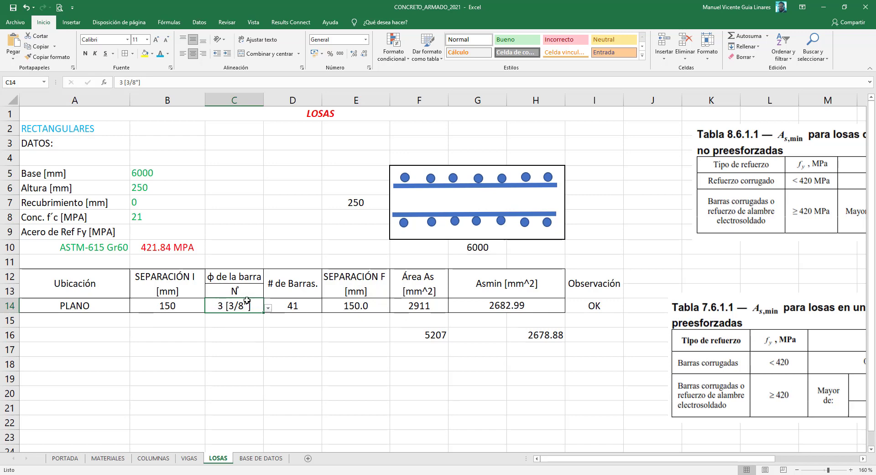
Step: Change the slab height in B6 to 200 mm
{"action": "left_click", "coordinate": [151, 192]}
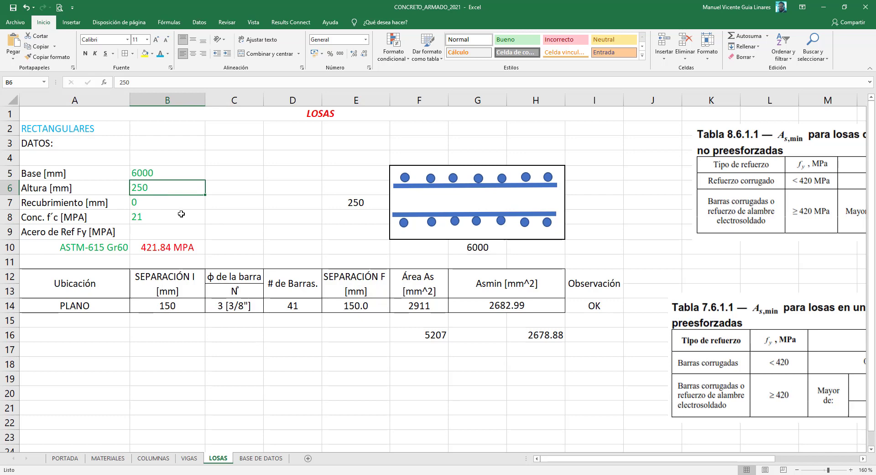
{"action": "key", "text": "F2"}
{"action": "type", "text": "20"}
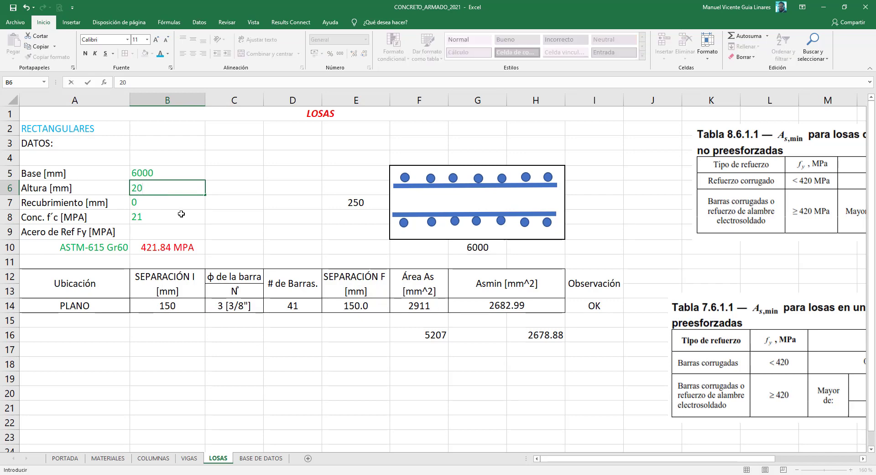
{"action": "type", "text": "0"}
{"action": "key", "text": "Return"}
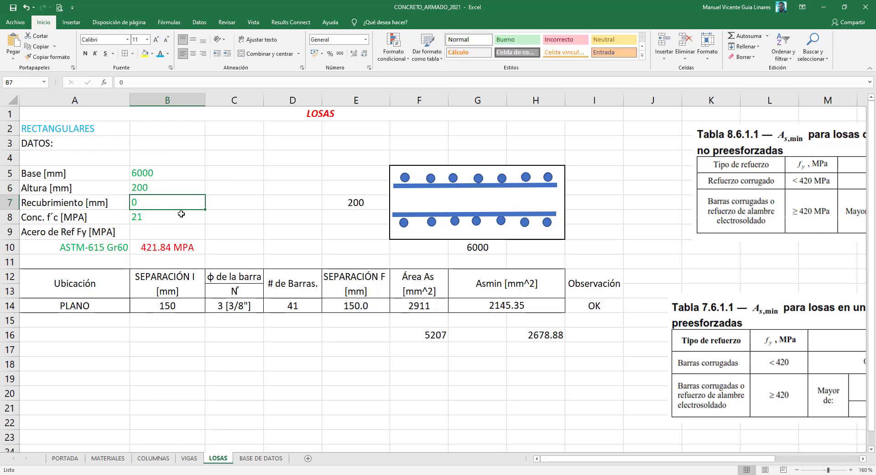
Step: Try spacings of 200 and 100 in B14, and clear the leftover values in F16:H16
{"action": "left_click", "coordinate": [198, 303]}
{"action": "type", "text": "20"}
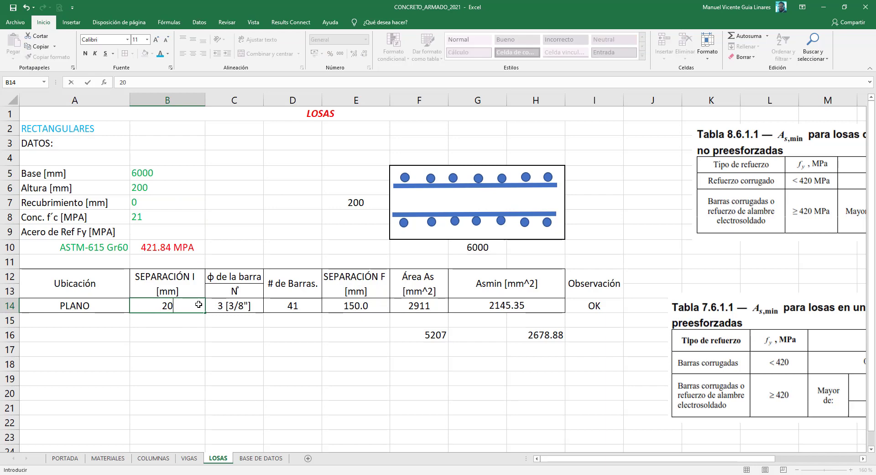
{"action": "type", "text": "0"}
{"action": "key", "text": "Return"}
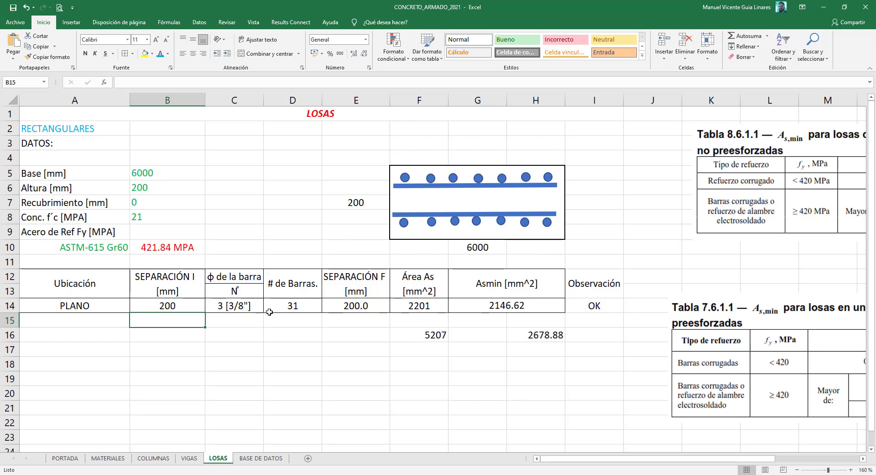
{"action": "left_click", "coordinate": [195, 305]}
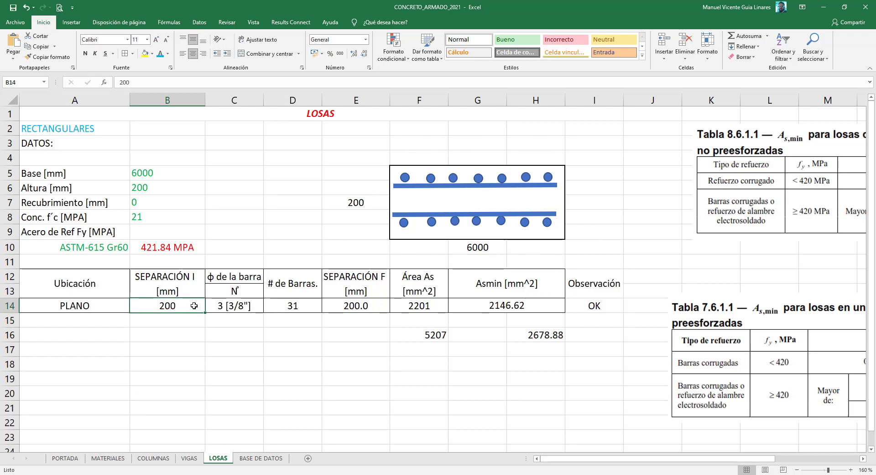
{"action": "type", "text": "100"}
{"action": "key", "text": "Return"}
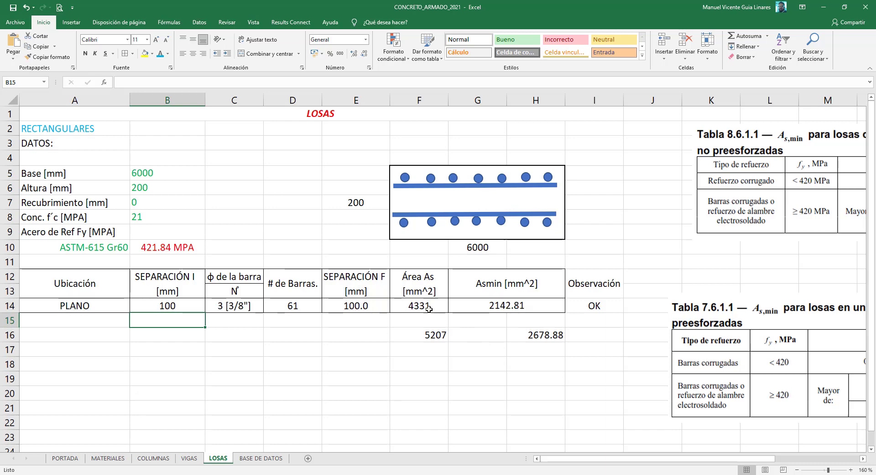
{"action": "left_click_drag", "start_coordinate": [532, 335], "coordinate": [445, 336]}
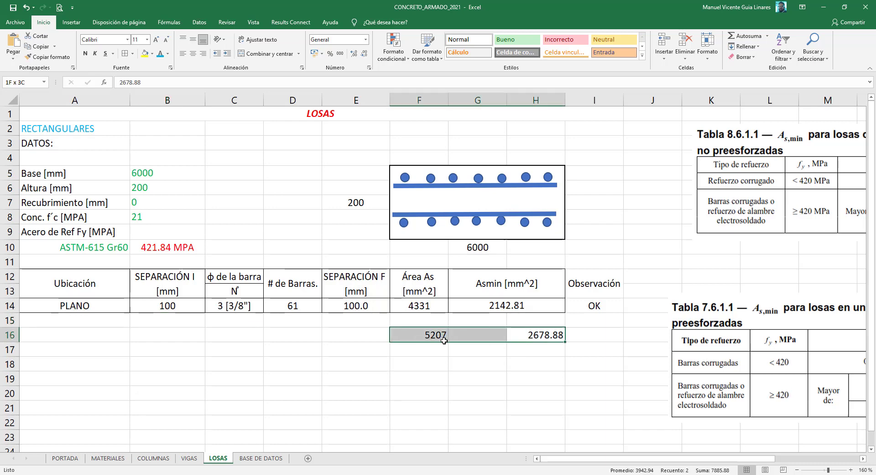
{"action": "key", "text": "Delete"}
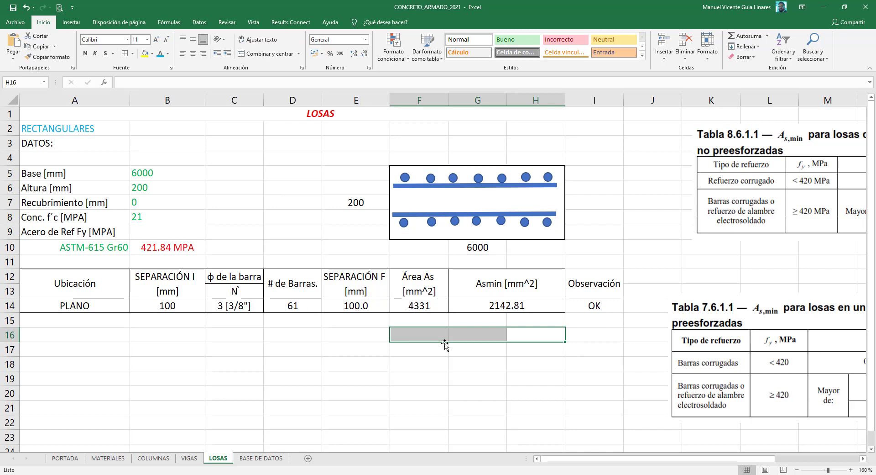
Step: Test B14 spacings of 150, 130, 180 and 190, ending at 195 mm
{"action": "left_click", "coordinate": [176, 303]}
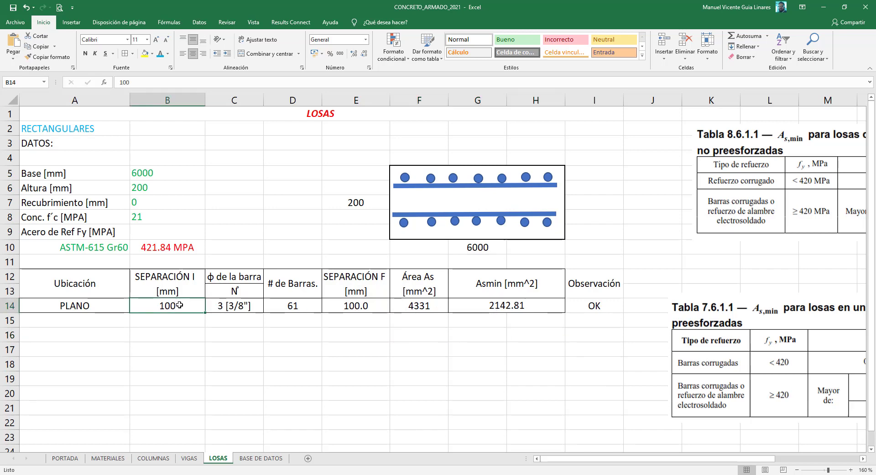
{"action": "type", "text": "1"}
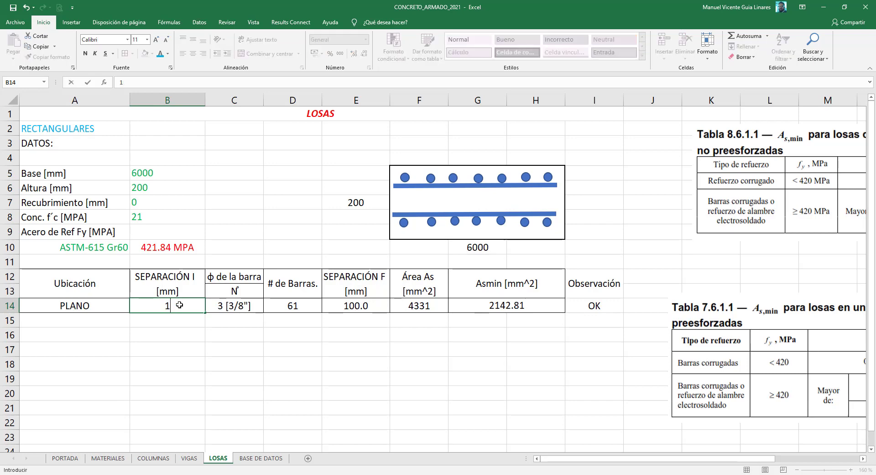
{"action": "type", "text": "50"}
{"action": "key", "text": "Return"}
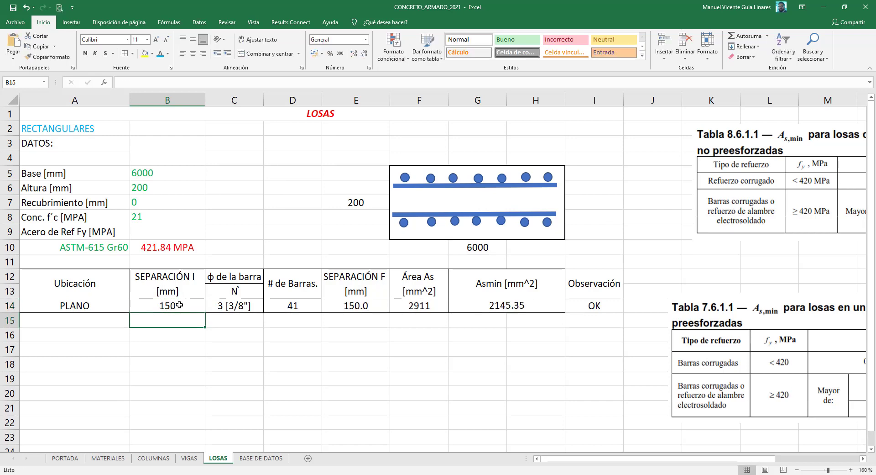
{"action": "left_click", "coordinate": [180, 305]}
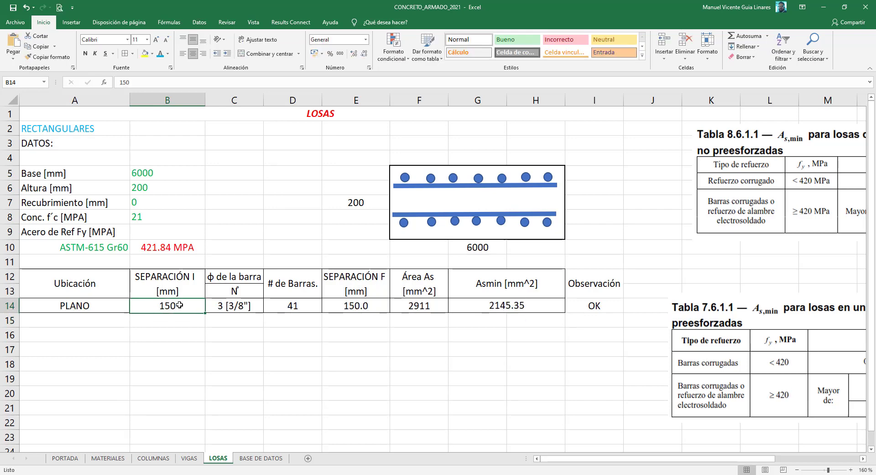
{"action": "type", "text": "130"}
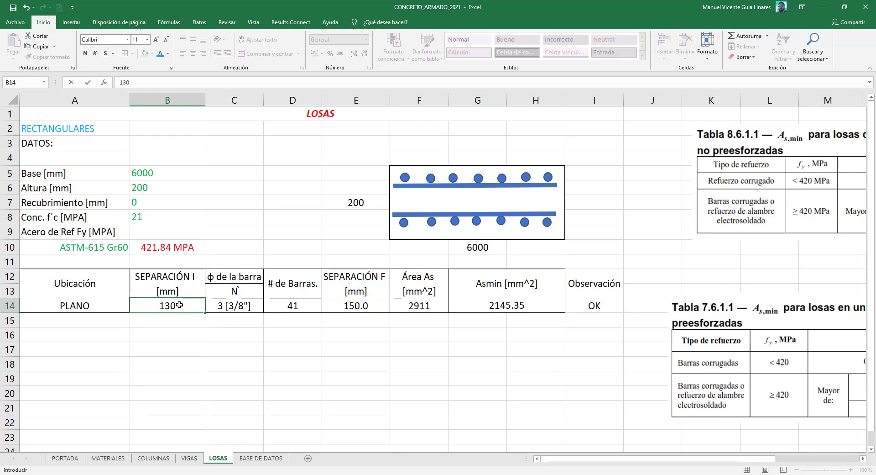
{"action": "key", "text": "Return"}
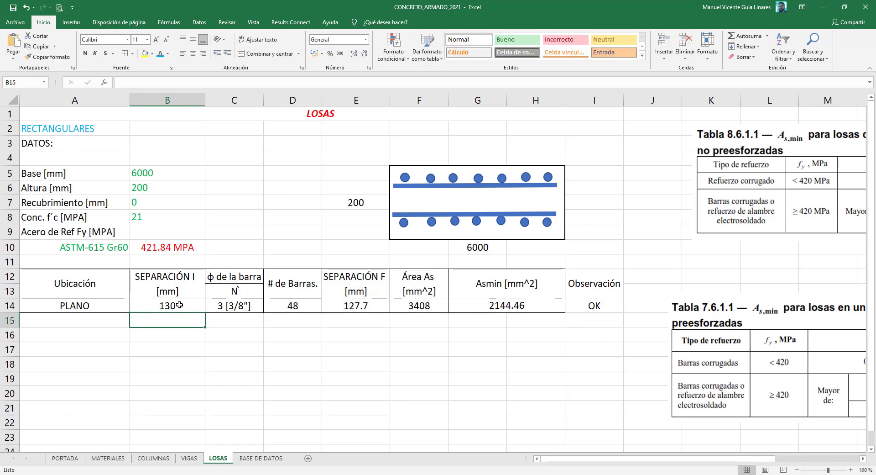
{"action": "left_click", "coordinate": [180, 305]}
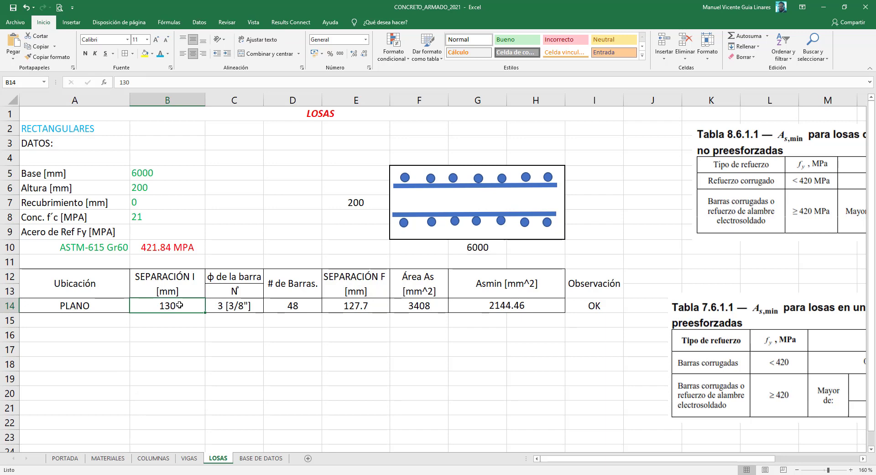
{"action": "type", "text": "2"}
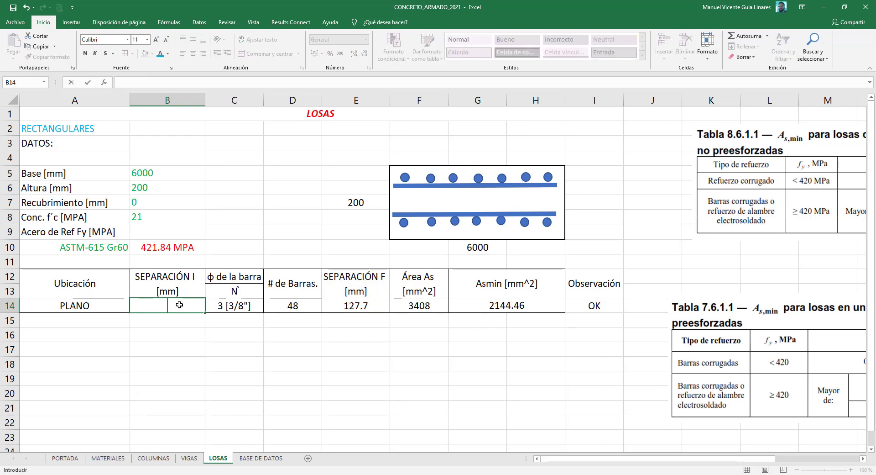
{"action": "type", "text": "180"}
{"action": "key", "text": "Return"}
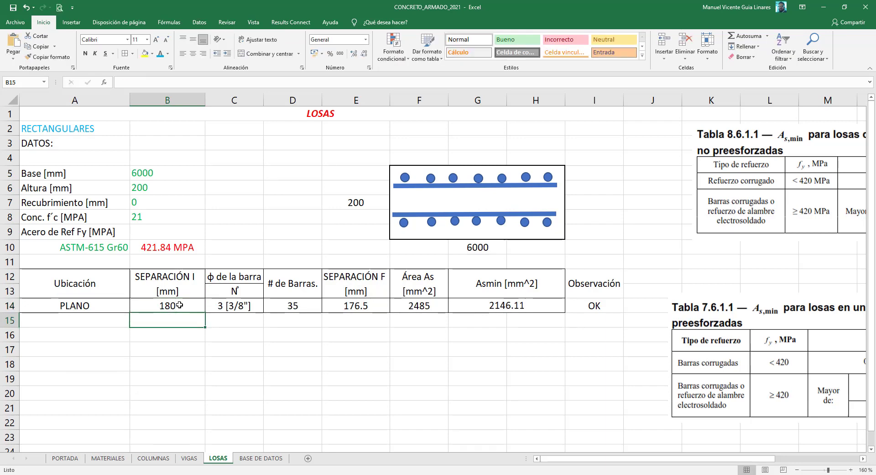
{"action": "left_click", "coordinate": [179, 304]}
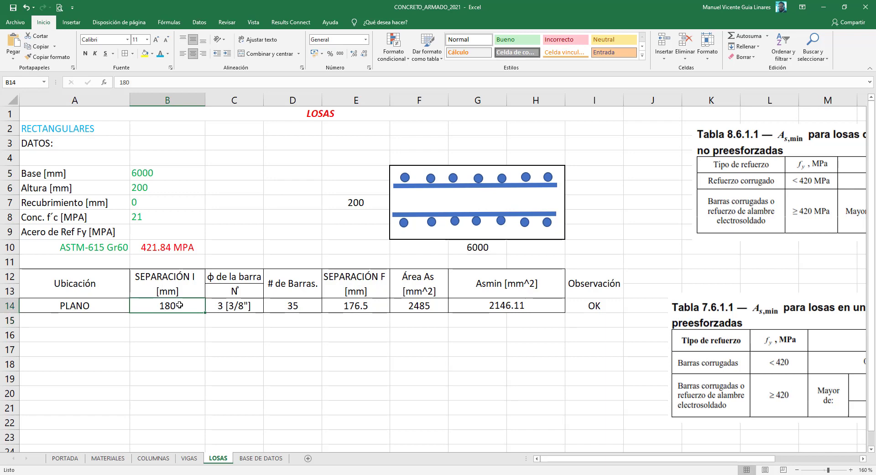
{"action": "type", "text": "190"}
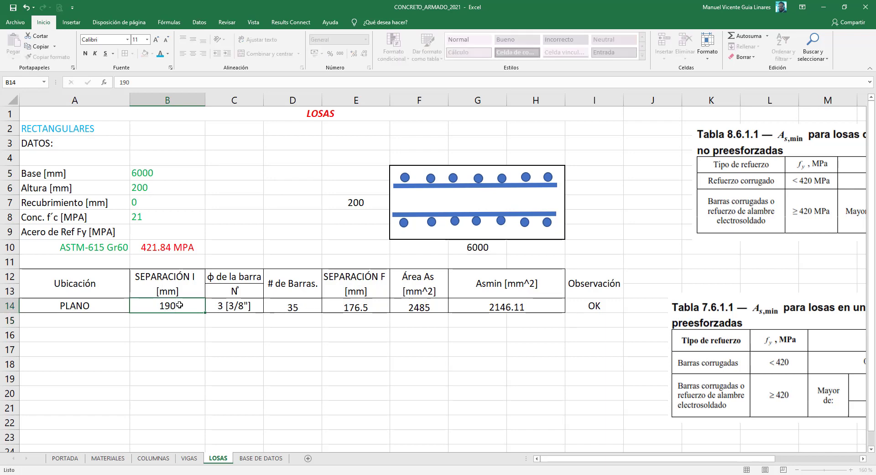
{"action": "key", "text": "Return"}
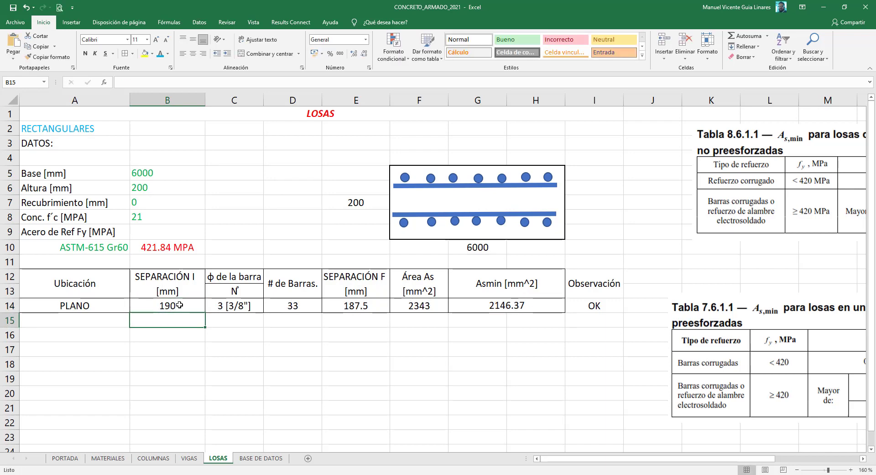
{"action": "left_click", "coordinate": [179, 305]}
{"action": "type", "text": "19"}
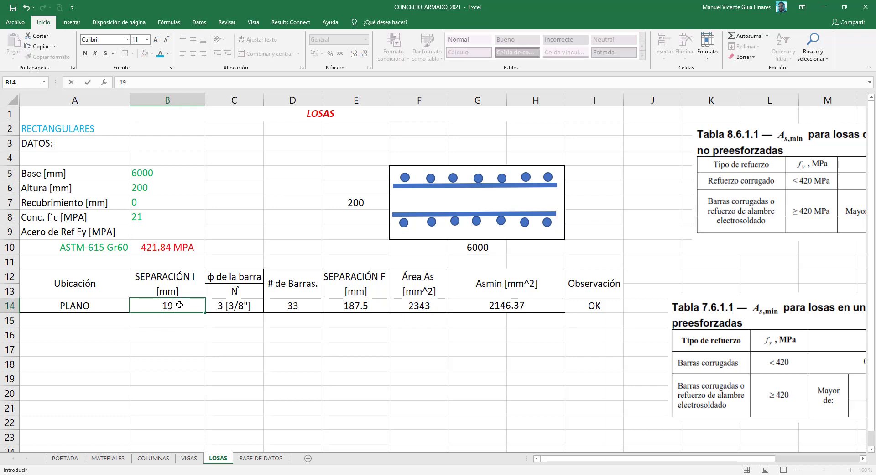
{"action": "type", "text": "5"}
{"action": "key", "text": "Return"}
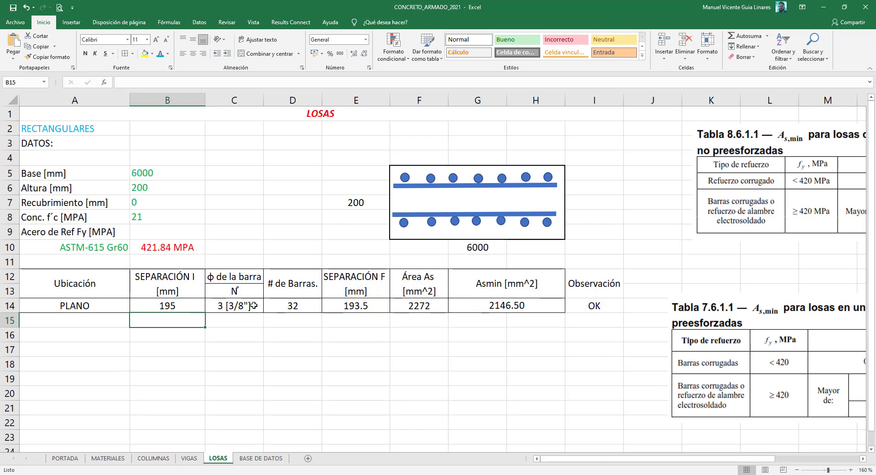
Step: Select the Observación column and the reinforcement table A12:I14, then go to B6
{"action": "left_click_drag", "start_coordinate": [602, 274], "coordinate": [602, 302]}
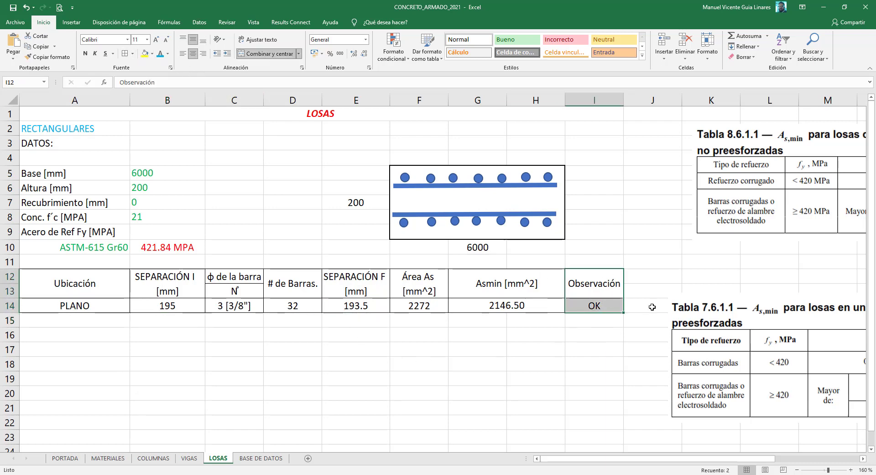
{"action": "left_click", "coordinate": [598, 249]}
{"action": "left_click_drag", "start_coordinate": [74, 276], "coordinate": [599, 307]}
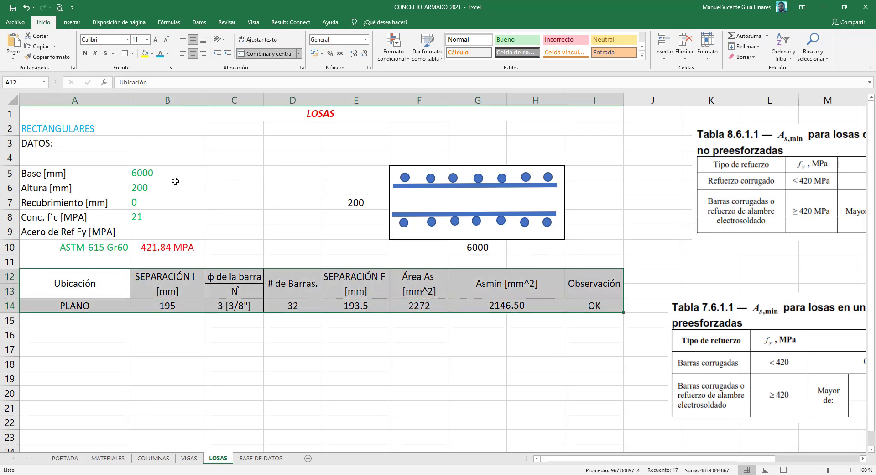
{"action": "left_click", "coordinate": [153, 188]}
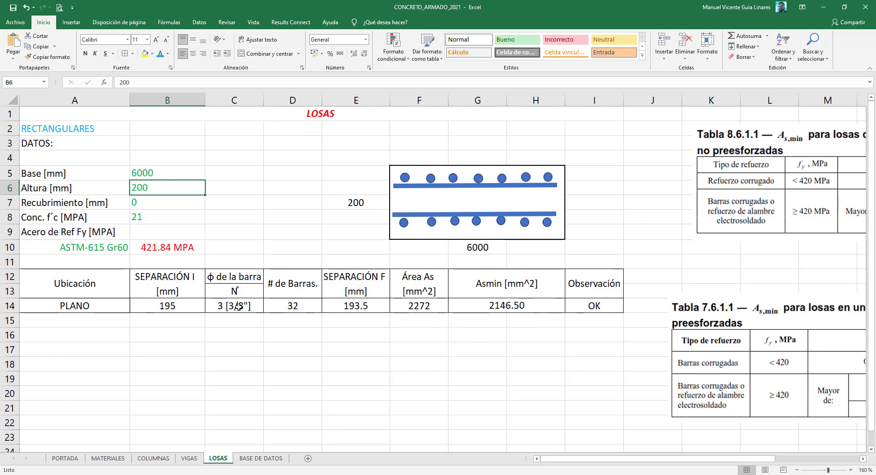
Step: Try 4 [1/2"], 5 [5/8"] and 14 [1 3/4"] bars in C14, then return to 3 [3/8"]
{"action": "left_click", "coordinate": [239, 306]}
{"action": "left_click", "coordinate": [268, 308]}
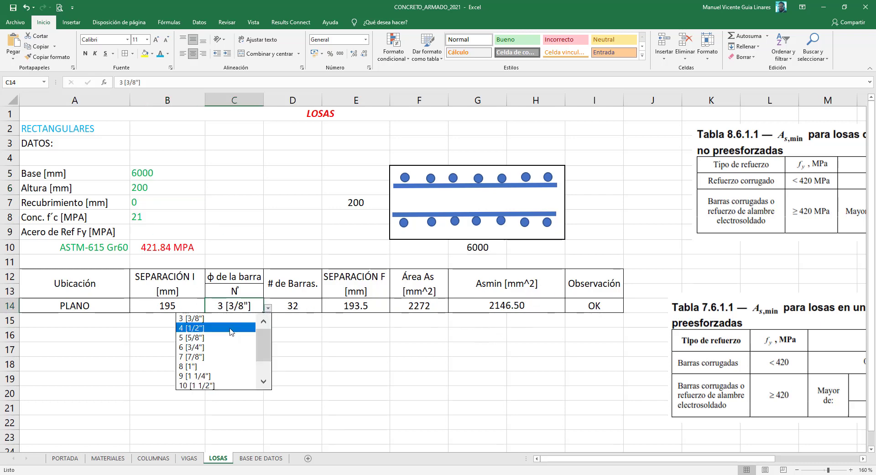
{"action": "left_click", "coordinate": [232, 328]}
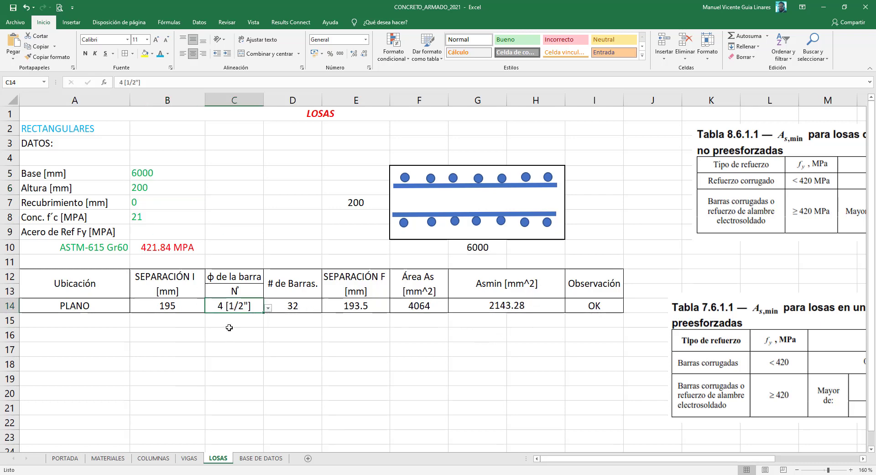
{"action": "left_click", "coordinate": [268, 311]}
{"action": "left_click", "coordinate": [242, 330]}
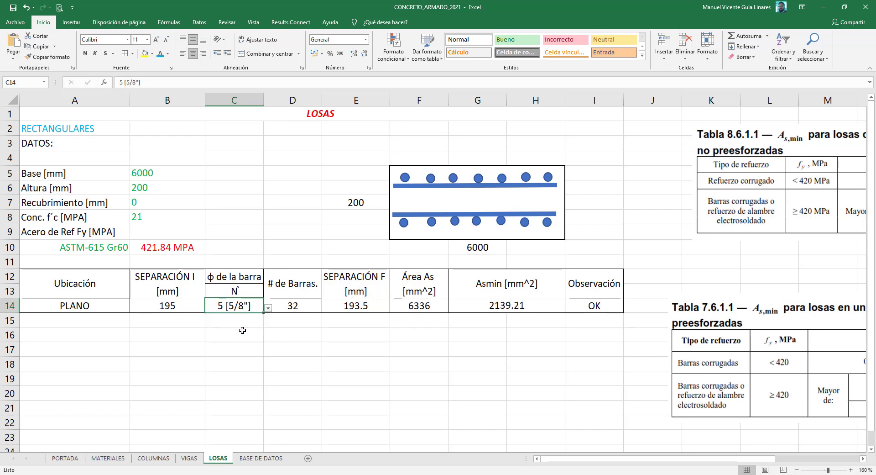
{"action": "left_click", "coordinate": [269, 309]}
{"action": "scroll", "coordinate": [242, 365], "scroll_direction": "down", "scroll_amount": 2}
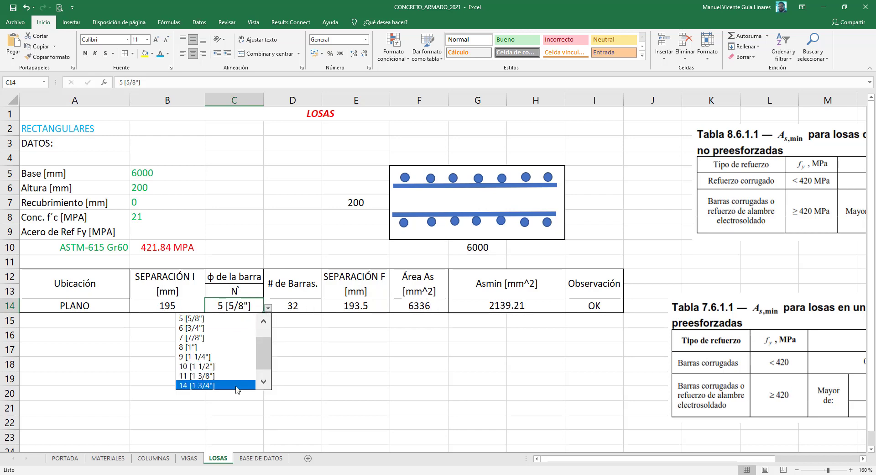
{"action": "left_click", "coordinate": [248, 371]}
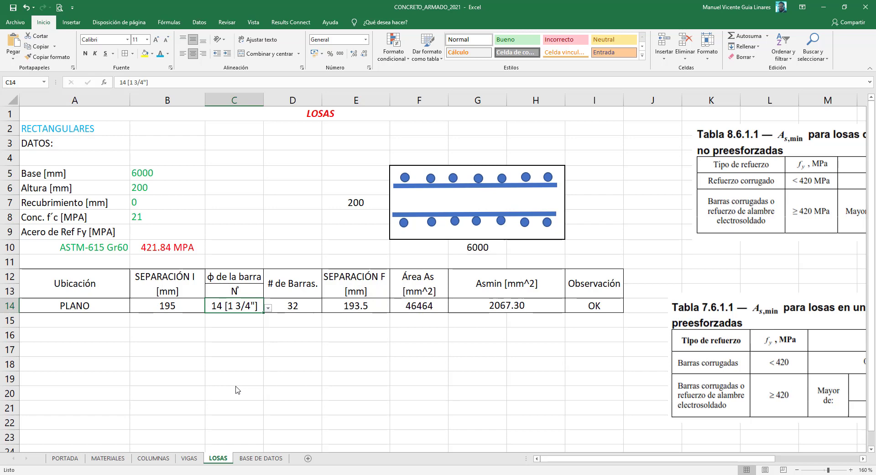
{"action": "left_click", "coordinate": [268, 308]}
{"action": "scroll", "coordinate": [247, 333], "scroll_direction": "up", "scroll_amount": 1}
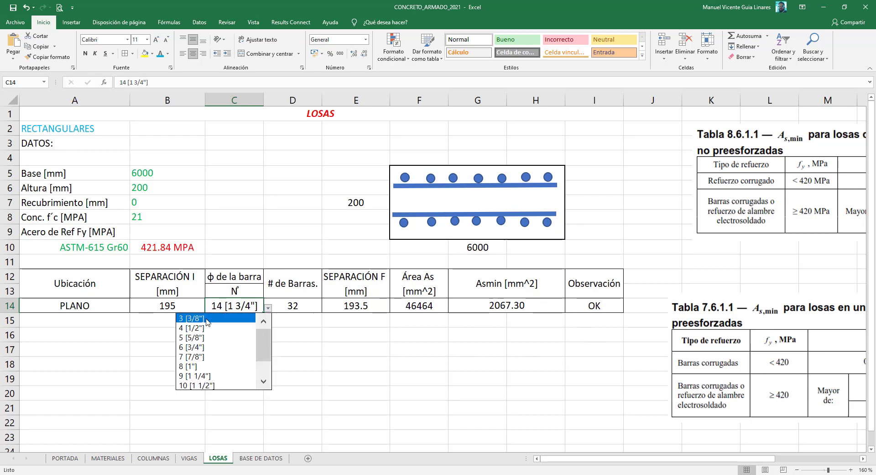
{"action": "left_click", "coordinate": [207, 321]}
{"action": "left_click", "coordinate": [540, 350]}
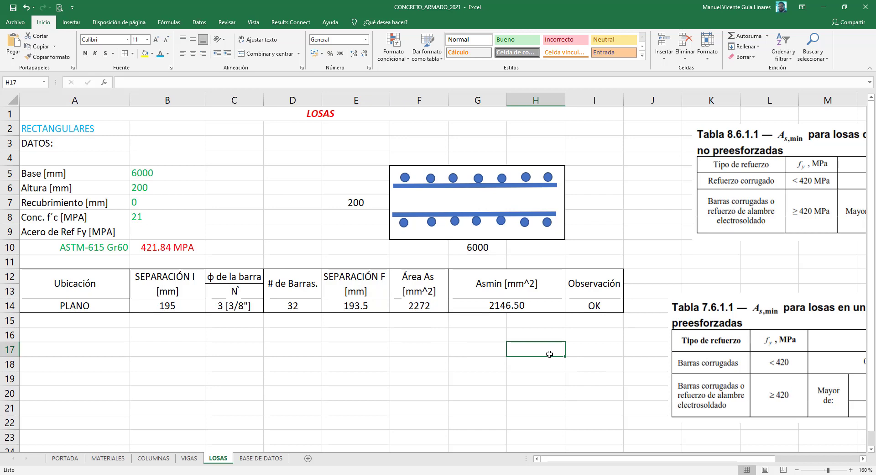
Step: Nudge the Tabla 7.6.1.1 image higher and review the B14–F14 values and formulas
{"action": "left_click_drag", "start_coordinate": [733, 353], "coordinate": [759, 340]}
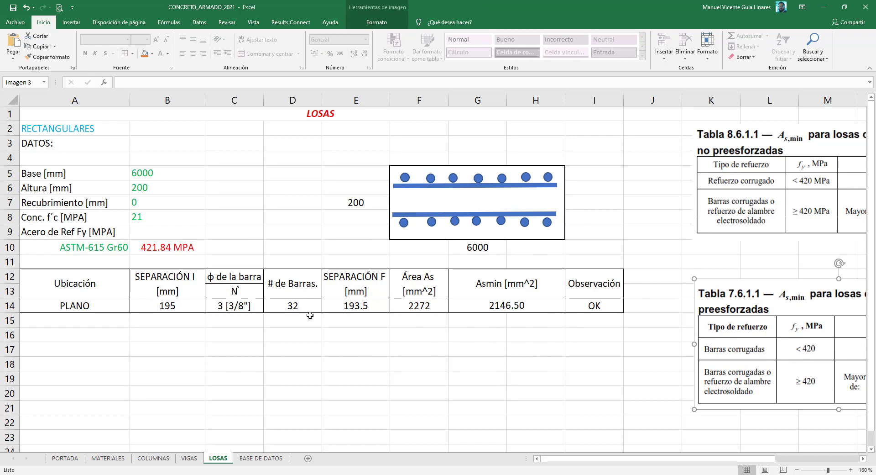
{"action": "left_click", "coordinate": [68, 305]}
{"action": "left_click", "coordinate": [137, 305]}
{"action": "left_click", "coordinate": [228, 305]}
{"action": "left_click", "coordinate": [298, 301]}
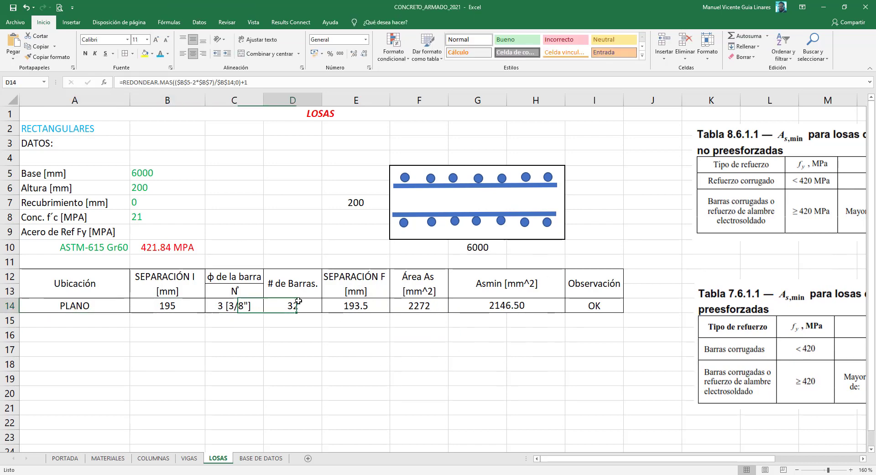
{"action": "left_click", "coordinate": [335, 306]}
{"action": "left_click", "coordinate": [417, 309]}
{"action": "left_click", "coordinate": [309, 307]}
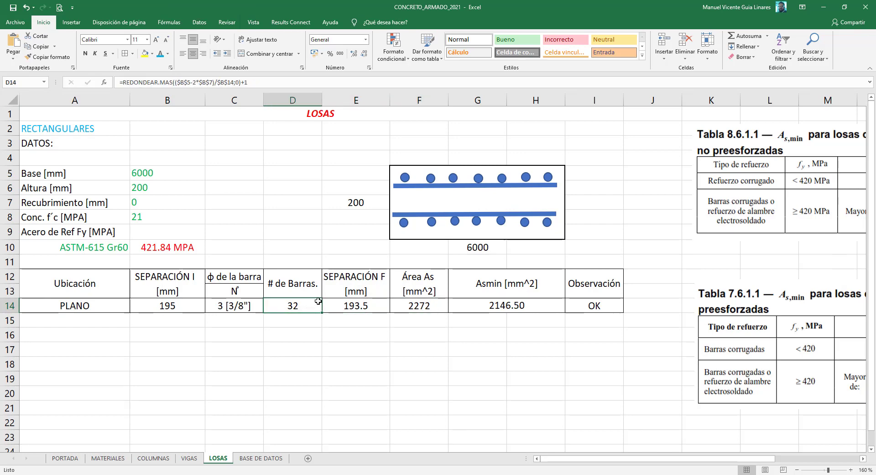
{"action": "left_click", "coordinate": [196, 304]}
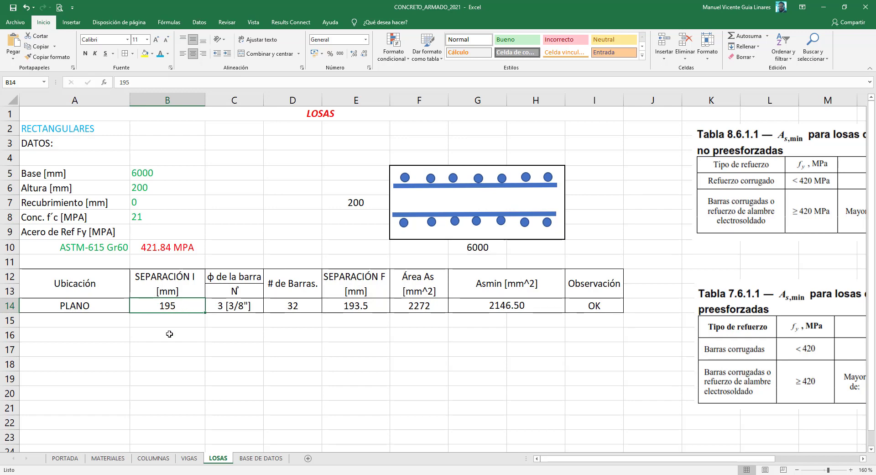
{"action": "left_click", "coordinate": [250, 460]}
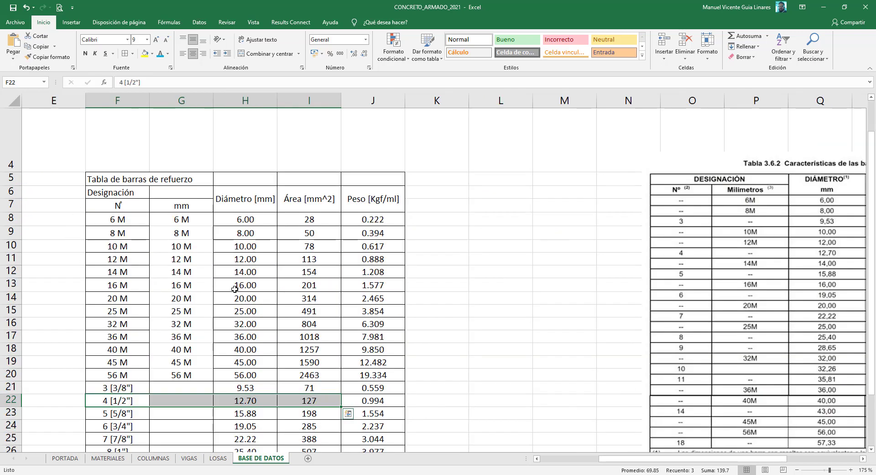
{"action": "left_click_drag", "start_coordinate": [544, 462], "coordinate": [491, 458]}
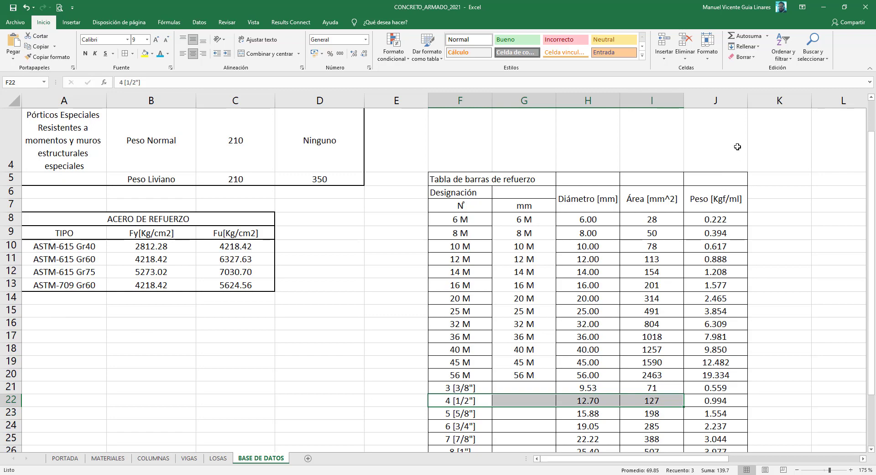
{"action": "left_click", "coordinate": [824, 7]}
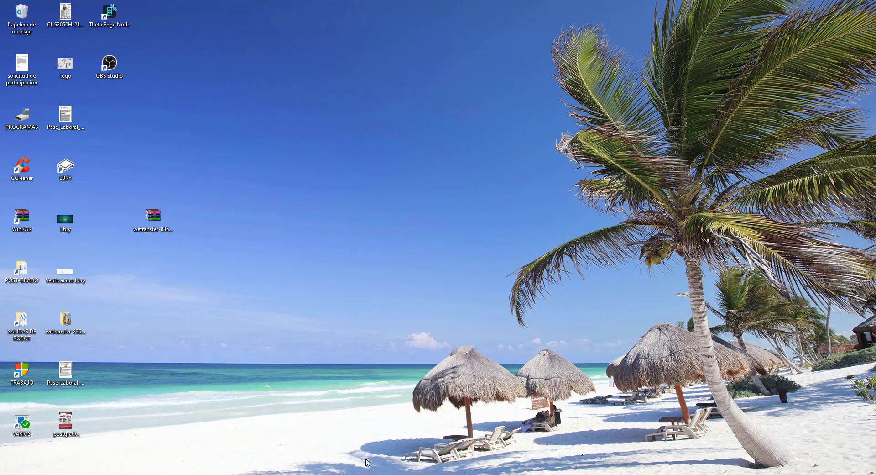
{"action": "key", "text": "alt+Tab"}
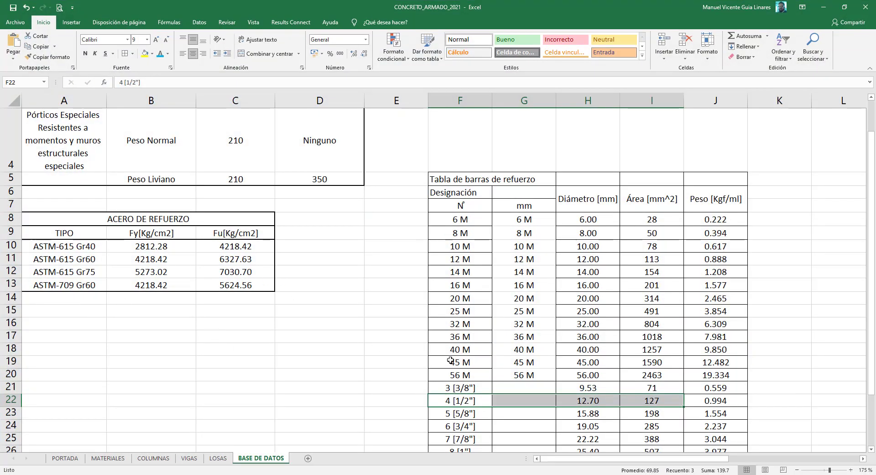
{"action": "left_click", "coordinate": [190, 457]}
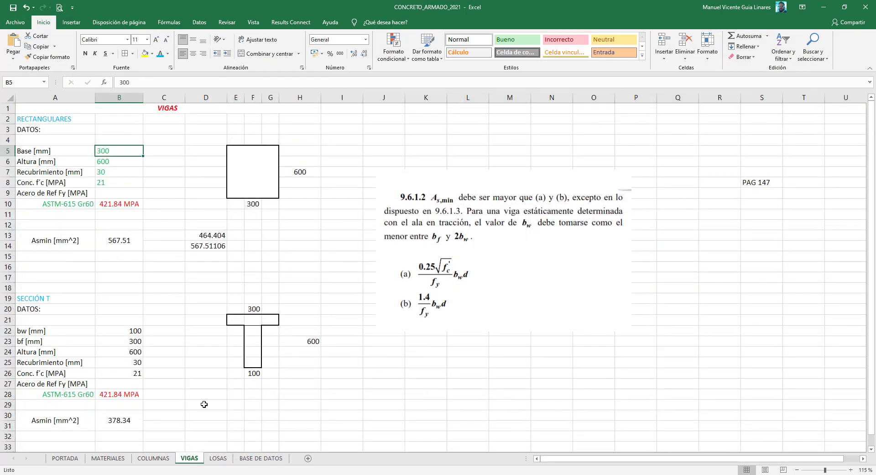
{"action": "left_click", "coordinate": [222, 458]}
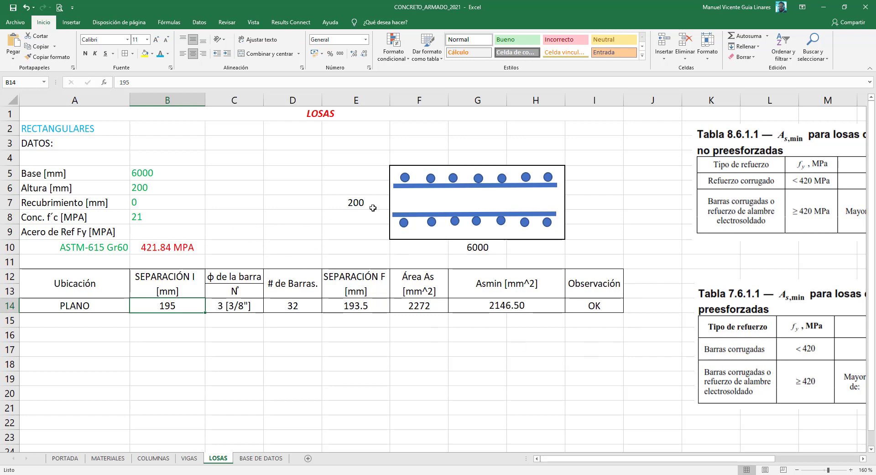
Step: Set the slab height in B6 to 250, then view the PORTADA cover sheet
{"action": "left_click", "coordinate": [152, 189]}
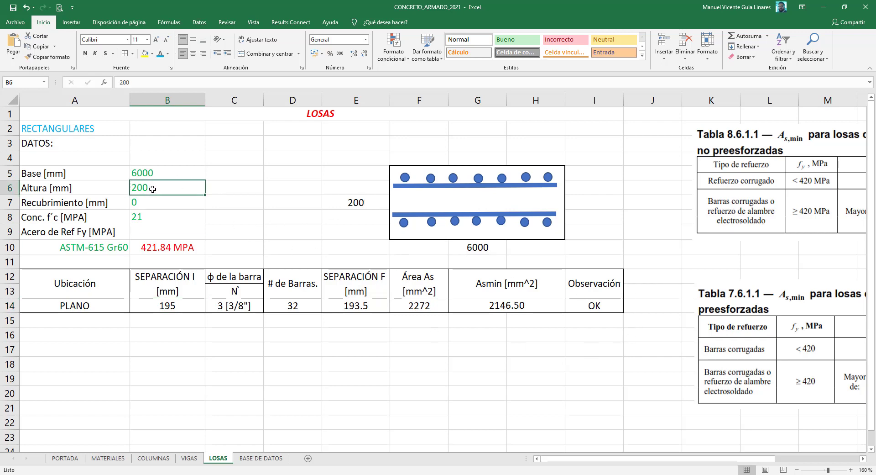
{"action": "type", "text": "250"}
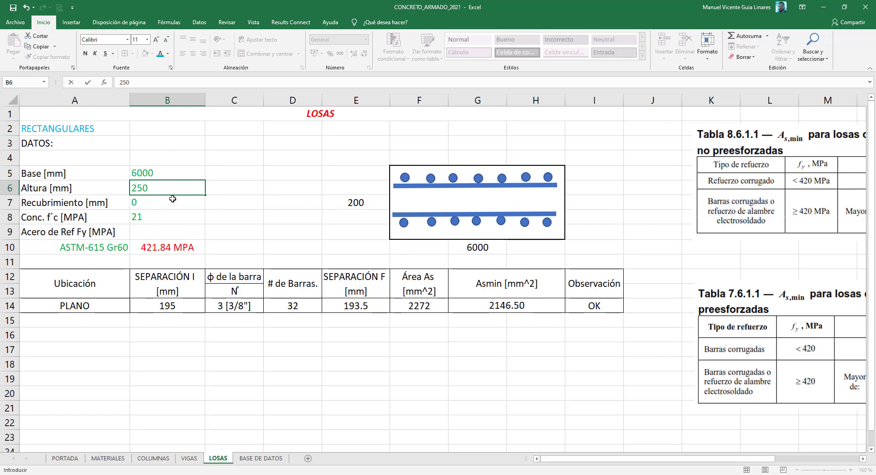
{"action": "key", "text": "Return"}
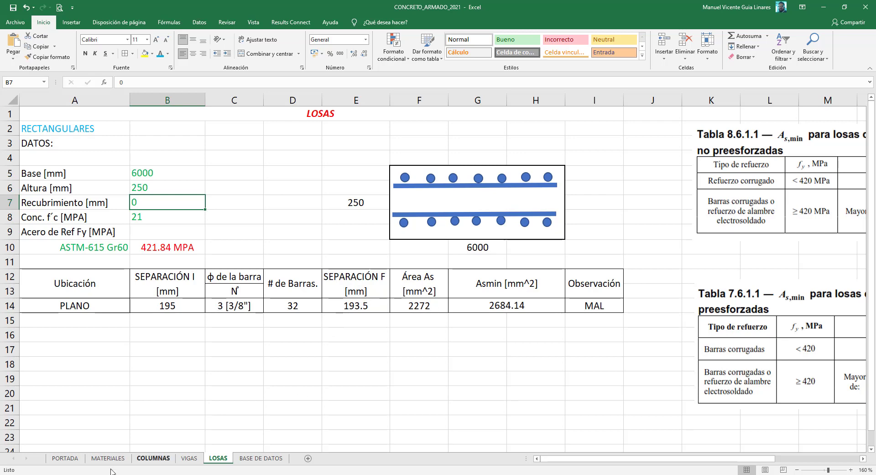
{"action": "left_click", "coordinate": [65, 457]}
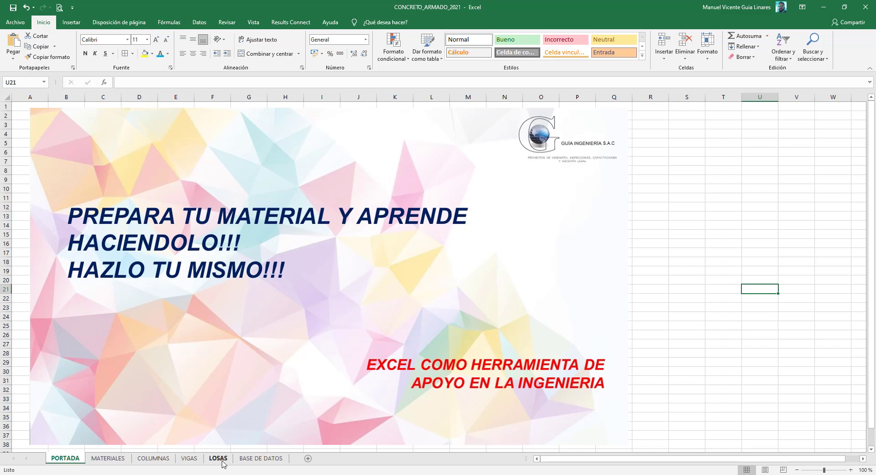
Step: Cycle through the LOSAS, VIGAS, COLUMNAS and MATERIALES sheets, finishing on LOSAS
{"action": "left_click", "coordinate": [223, 460]}
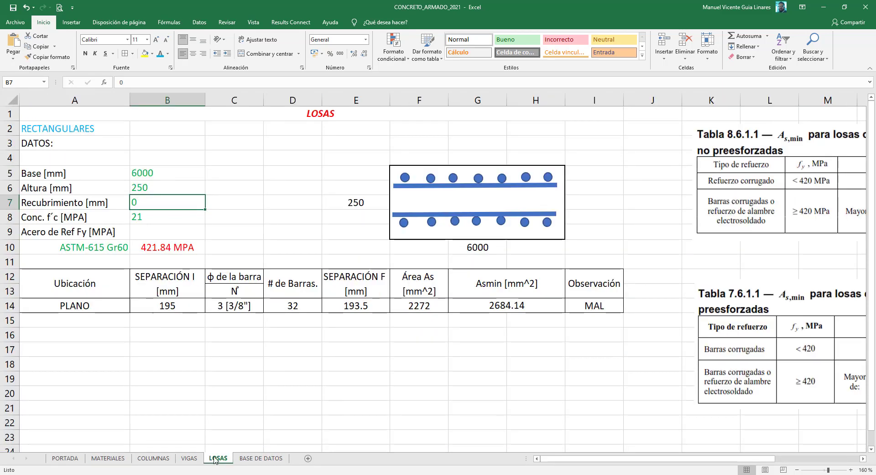
{"action": "left_click", "coordinate": [189, 459]}
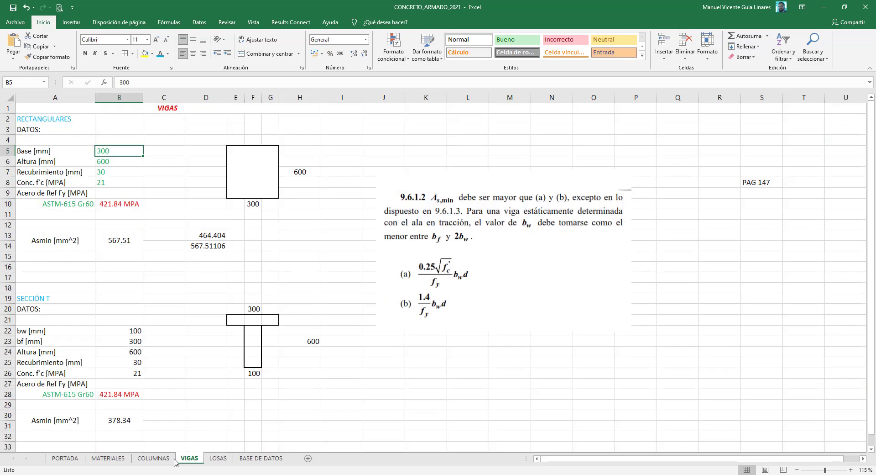
{"action": "left_click", "coordinate": [154, 458]}
{"action": "left_click", "coordinate": [113, 458]}
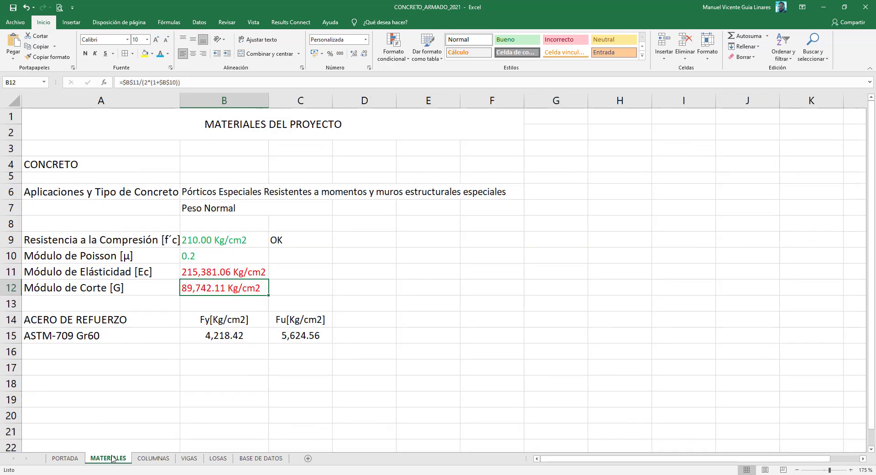
{"action": "left_click", "coordinate": [145, 459]}
{"action": "left_click", "coordinate": [187, 461]}
{"action": "left_click", "coordinate": [225, 460]}
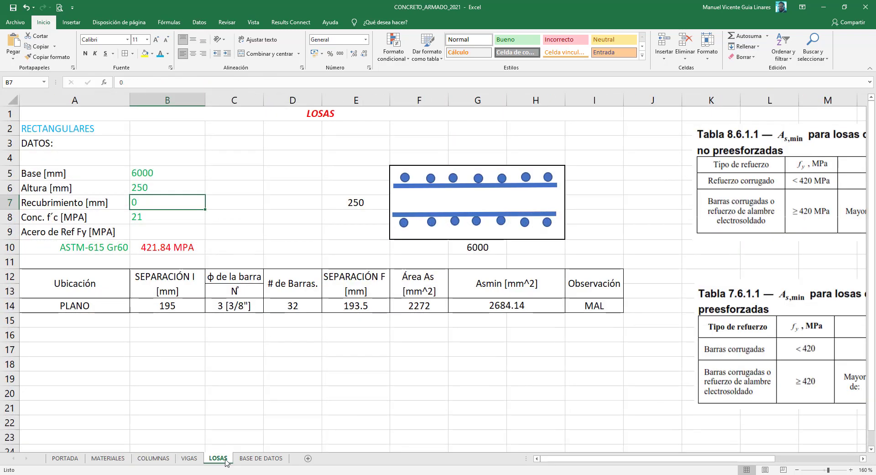